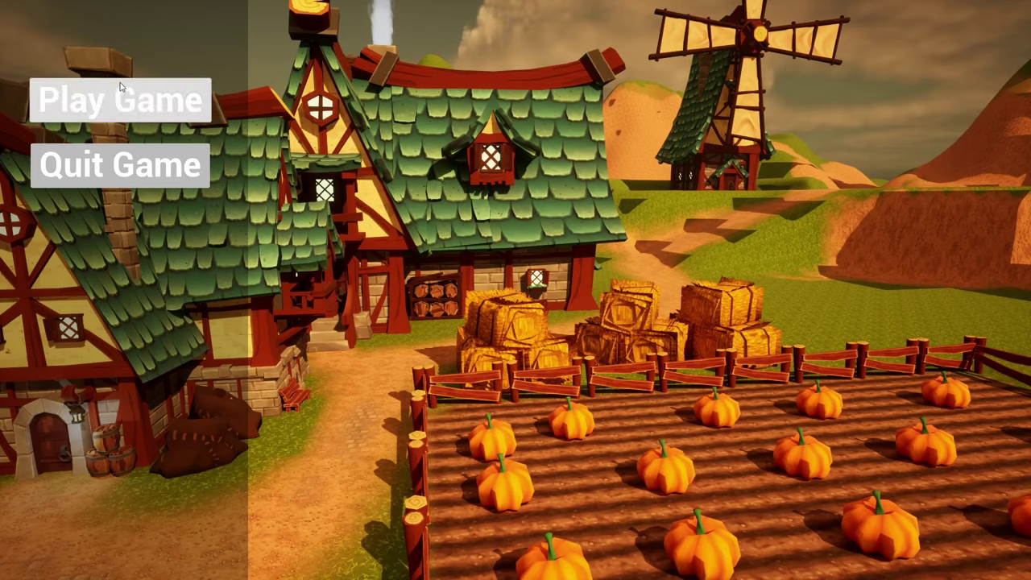
Start the game from the main menu and steer the basket left and right to catch fruit
{"action": "left_click", "coordinate": [124, 89]}
{"action": "key", "text": "Left"}
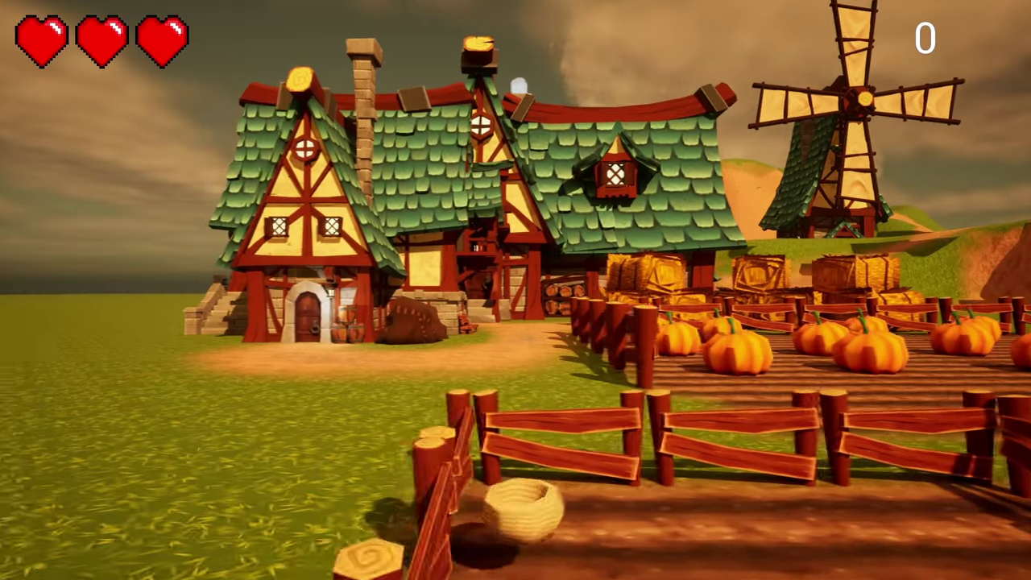
{"action": "key", "text": "Right"}
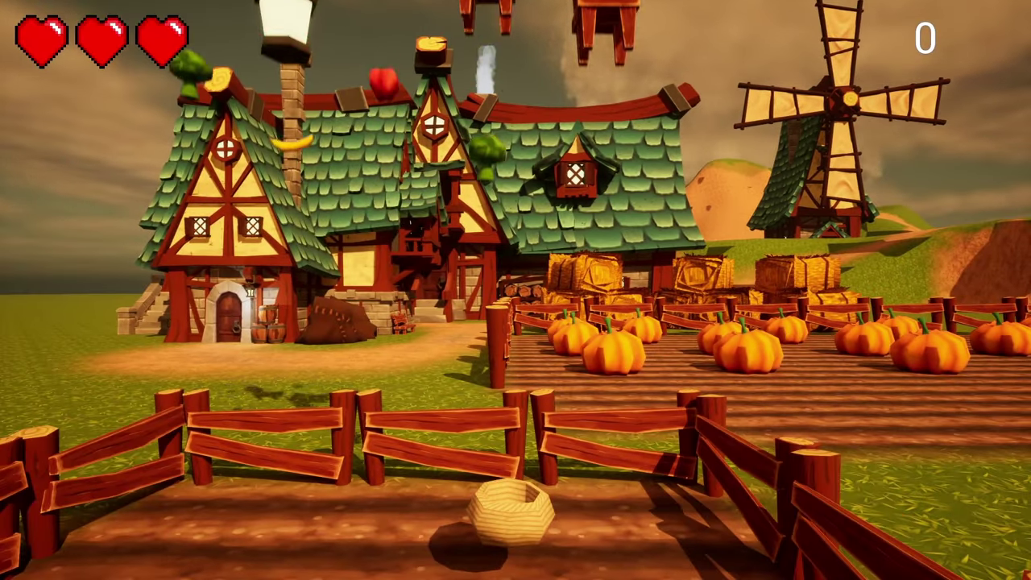
{"action": "key", "text": "Left"}
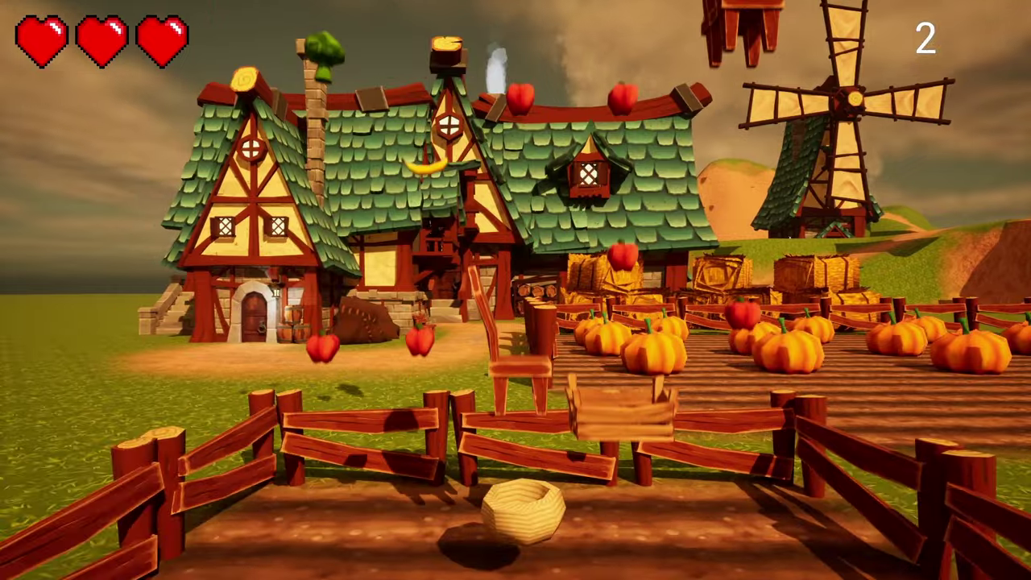
{"action": "key", "text": "Left"}
{"action": "key", "text": "Right"}
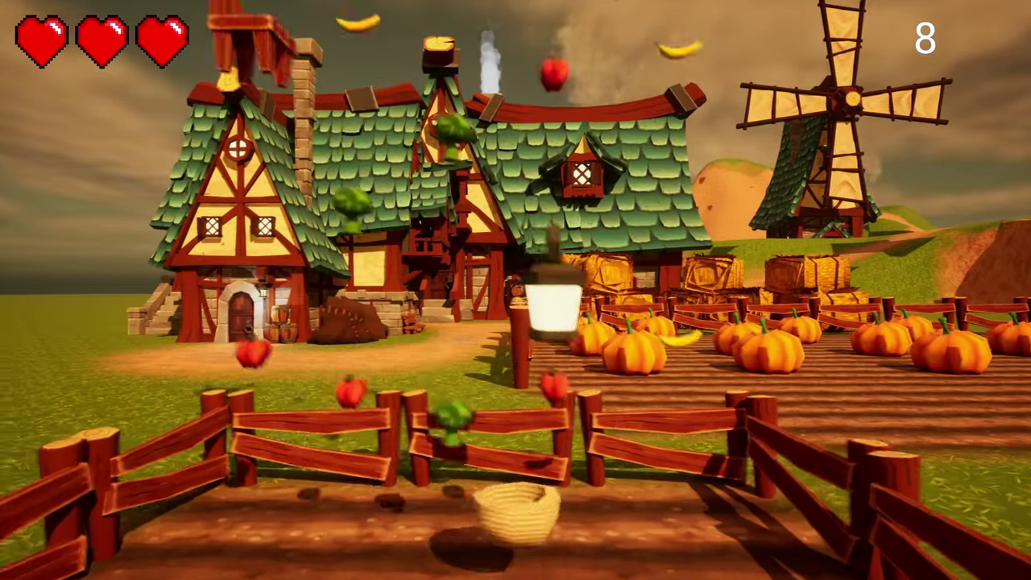
{"action": "key", "text": "Left"}
{"action": "key", "text": "Right"}
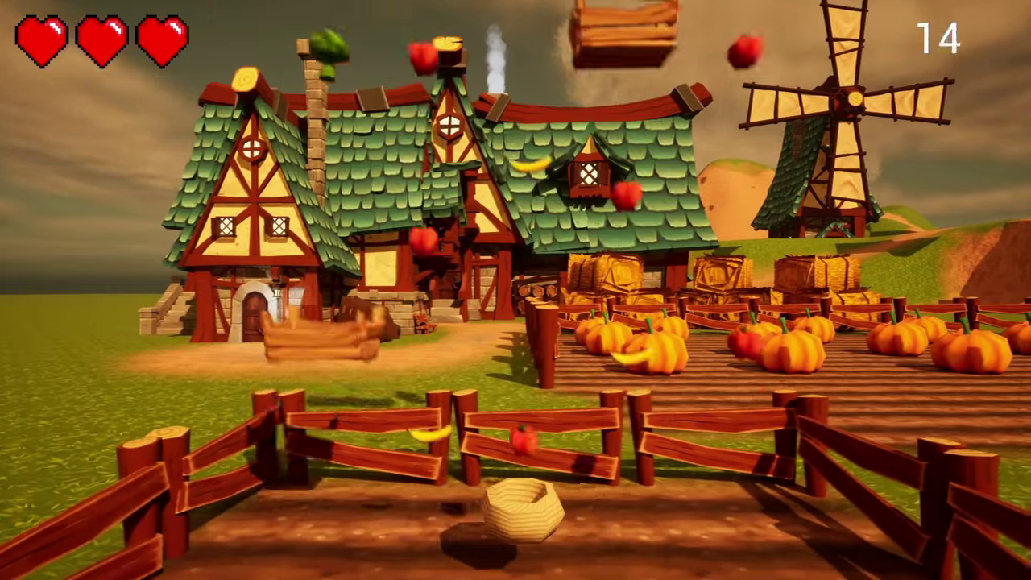
{"action": "key", "text": "Left"}
{"action": "key", "text": "Right"}
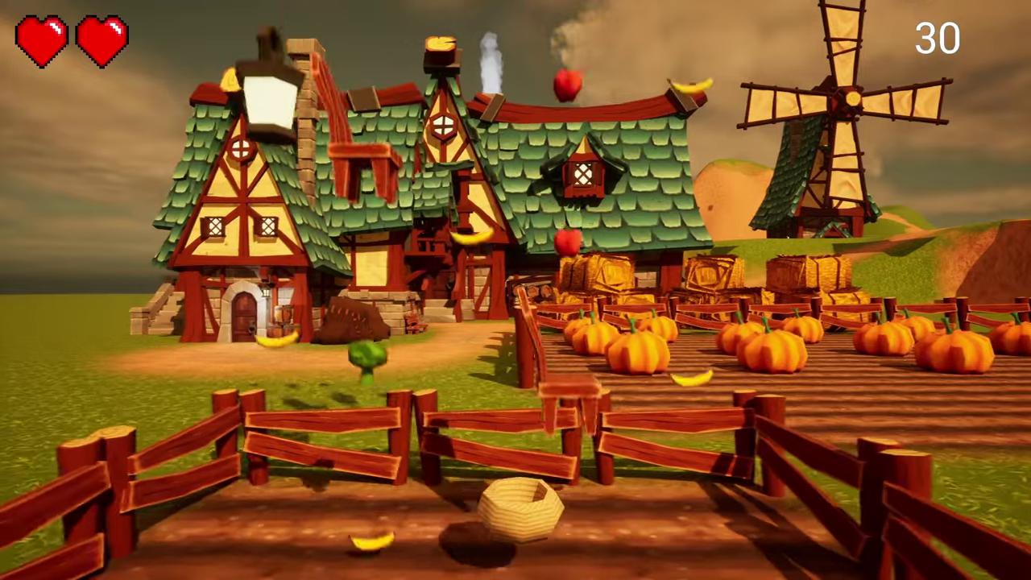
Keep catching fruit until Game Over, then restart with Play Again and press Esc
{"action": "key", "text": "Left"}
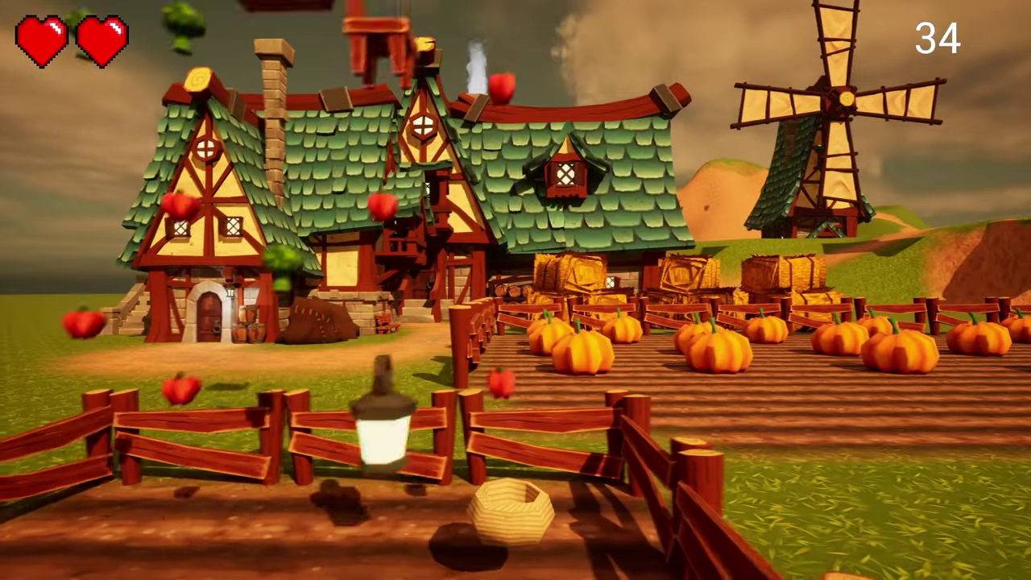
{"action": "key", "text": "Left"}
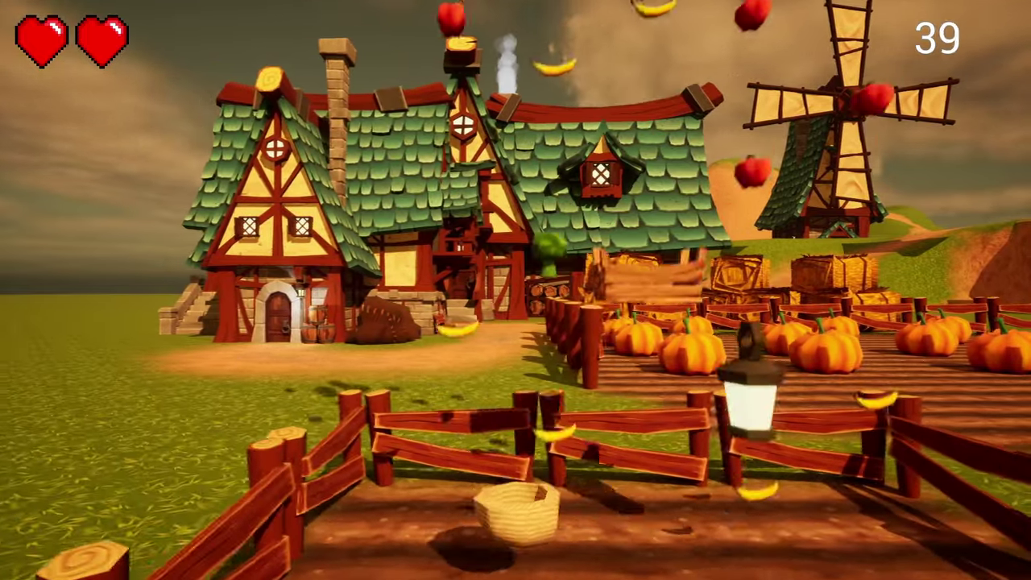
{"action": "key", "text": "Left"}
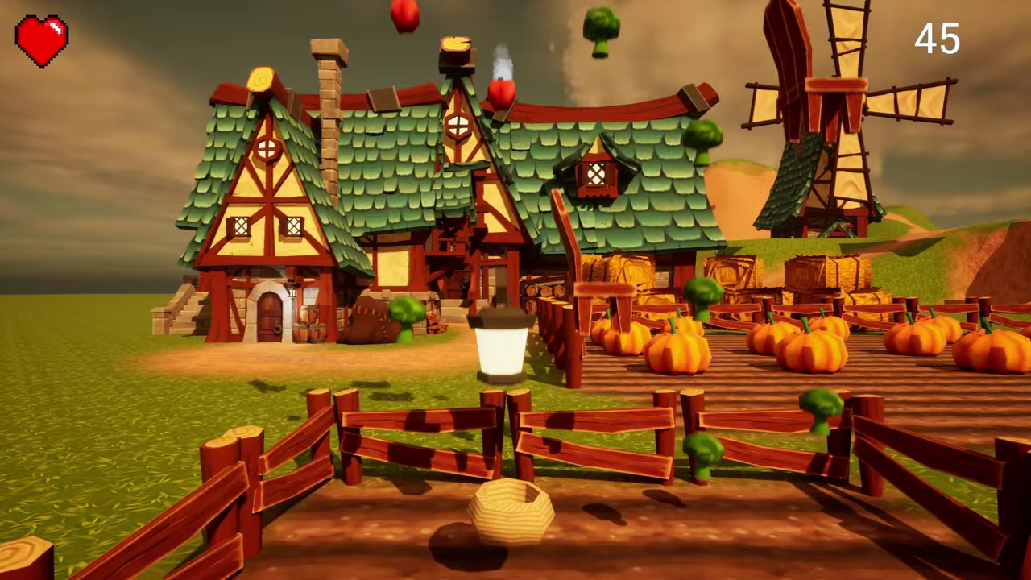
{"action": "key", "text": "Right"}
{"action": "key", "text": "Left"}
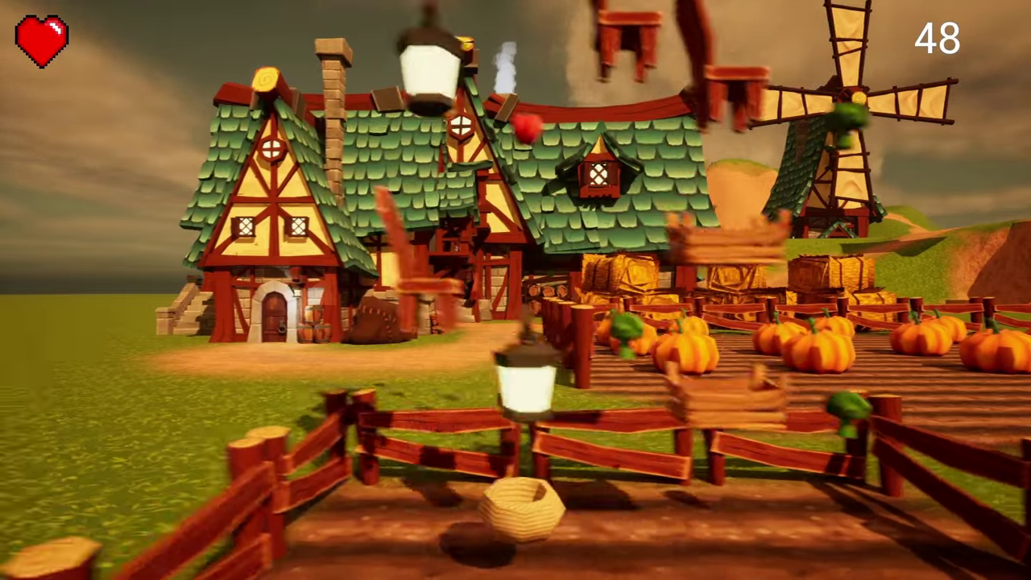
{"action": "key", "text": "Right"}
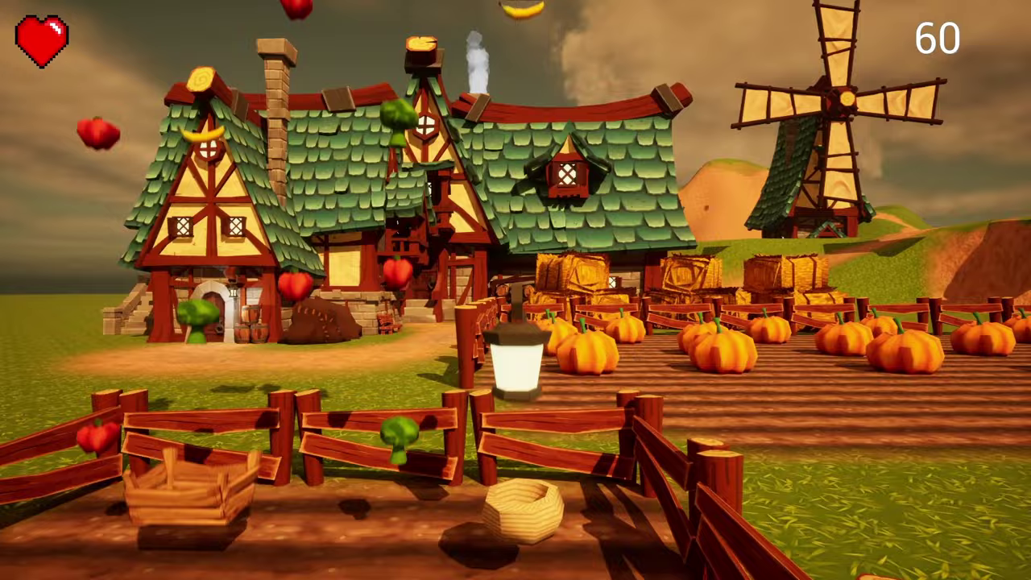
{"action": "key", "text": "Left"}
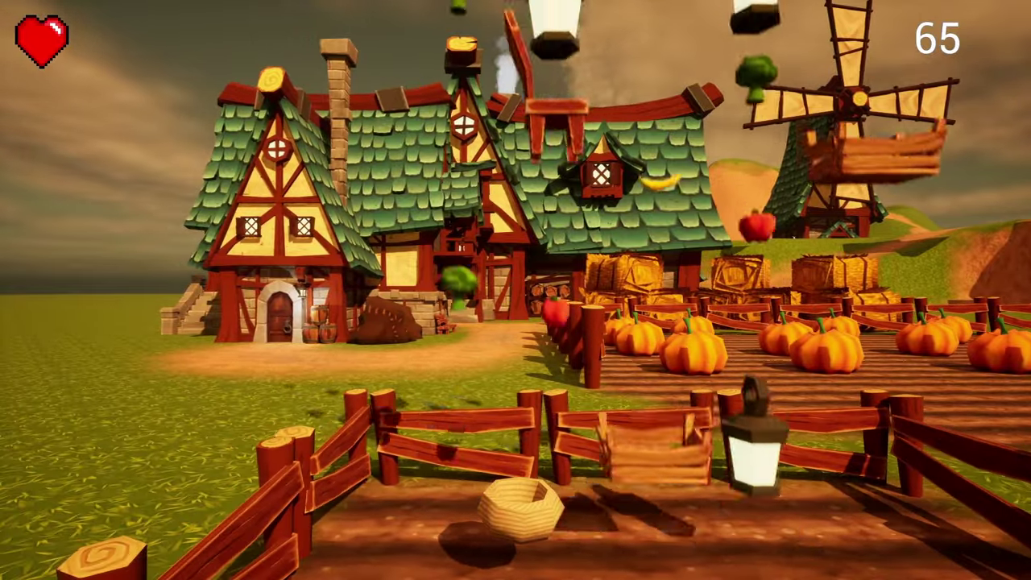
{"action": "key", "text": "Right"}
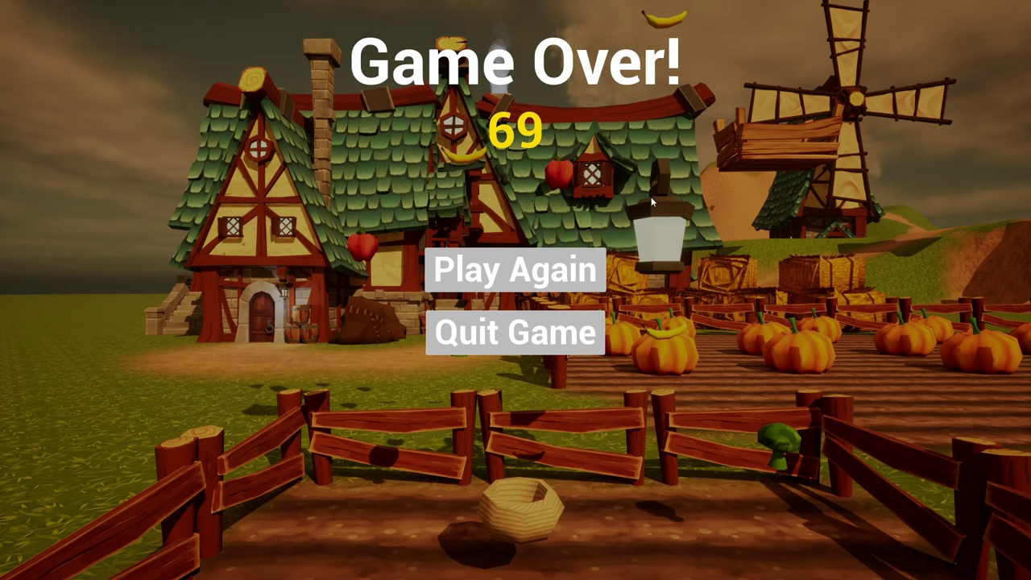
{"action": "left_click", "coordinate": [593, 272]}
{"action": "key", "text": "Escape"}
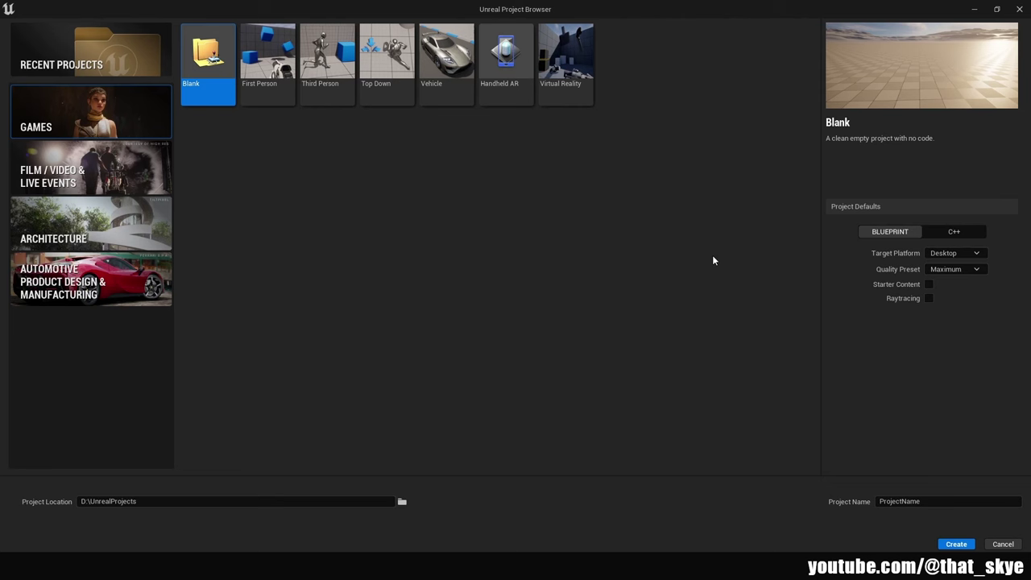
Create a Third Person template project named TutorialGame
{"action": "left_click", "coordinate": [318, 74]}
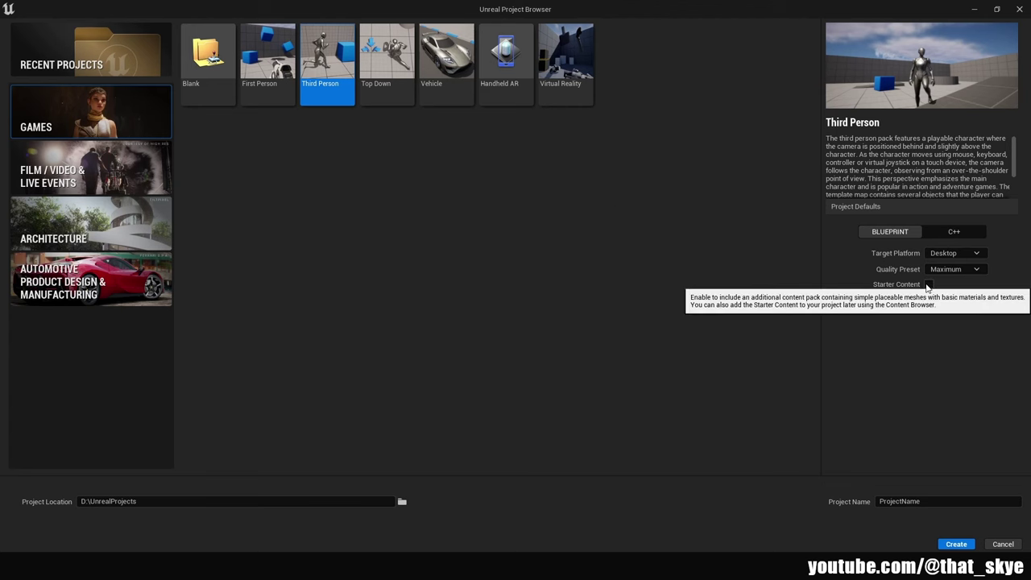
{"action": "left_click", "coordinate": [931, 504]}
{"action": "type", "text": "TutorialG"}
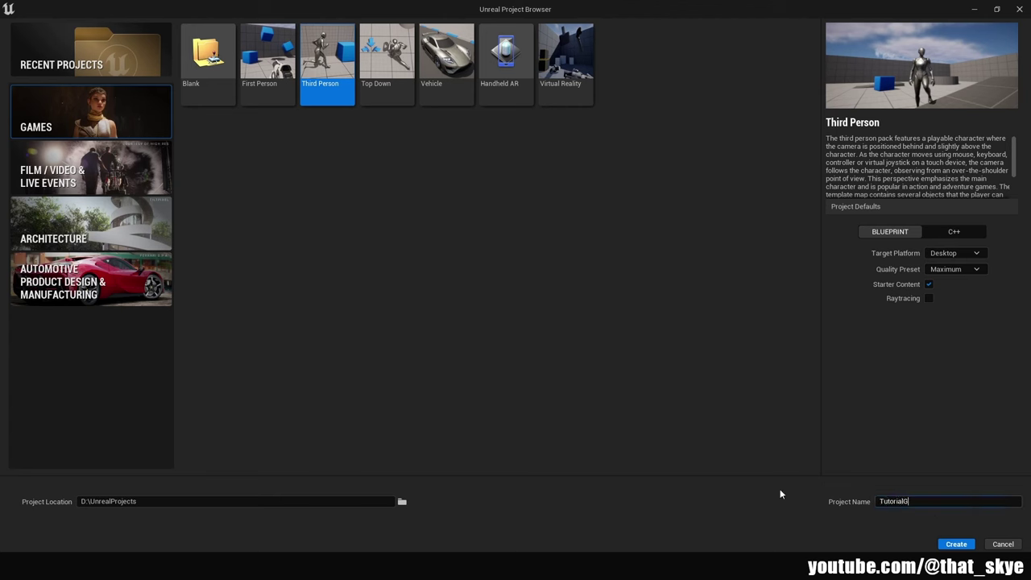
{"action": "type", "text": "ame"}
{"action": "left_click", "coordinate": [951, 545]}
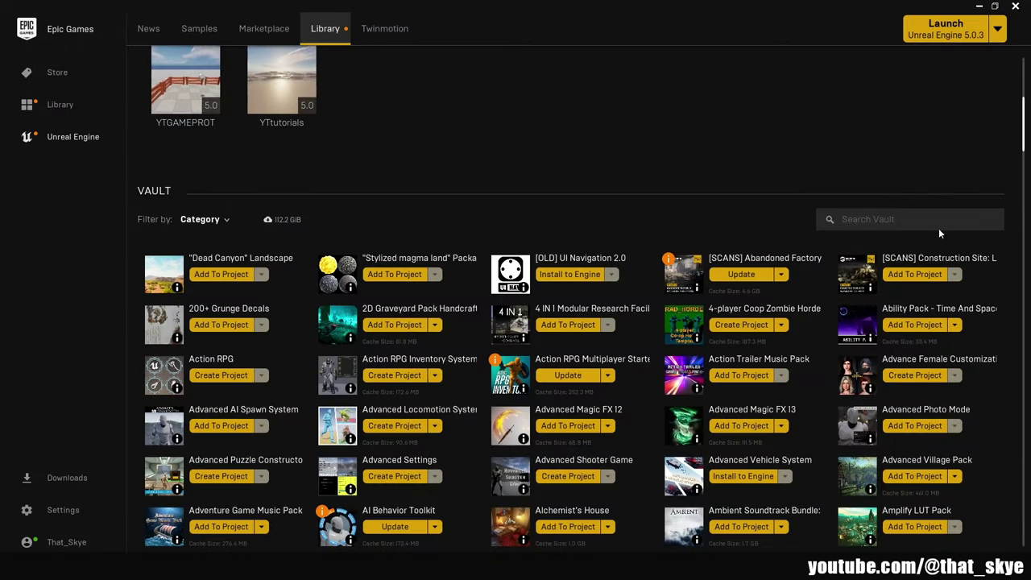
Find the FANTASTIC - Village Pack in the Vault by searching 'village' and add it to TutorialGame
{"action": "left_click", "coordinate": [902, 219]}
{"action": "type", "text": "vil"}
{"action": "type", "text": "lage"}
{"action": "left_click", "coordinate": [398, 274]}
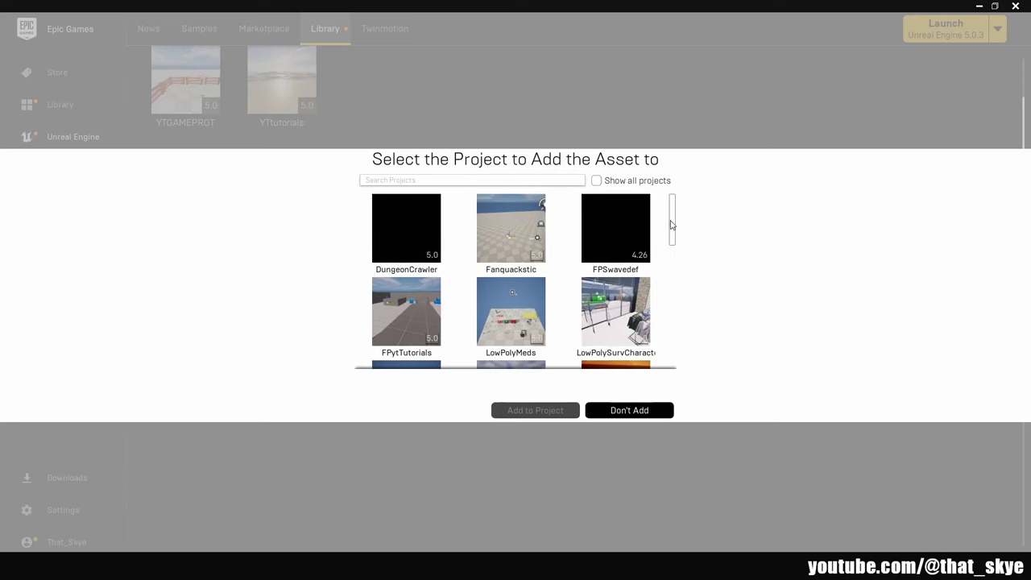
{"action": "left_click_drag", "start_coordinate": [670, 223], "coordinate": [677, 329]}
{"action": "left_click", "coordinate": [615, 232]}
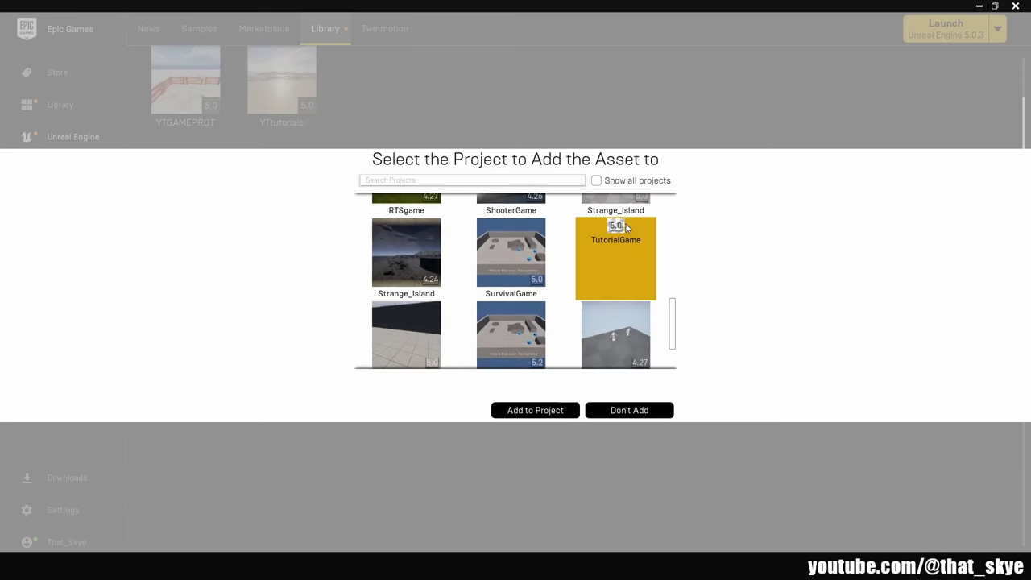
{"action": "left_click", "coordinate": [568, 413]}
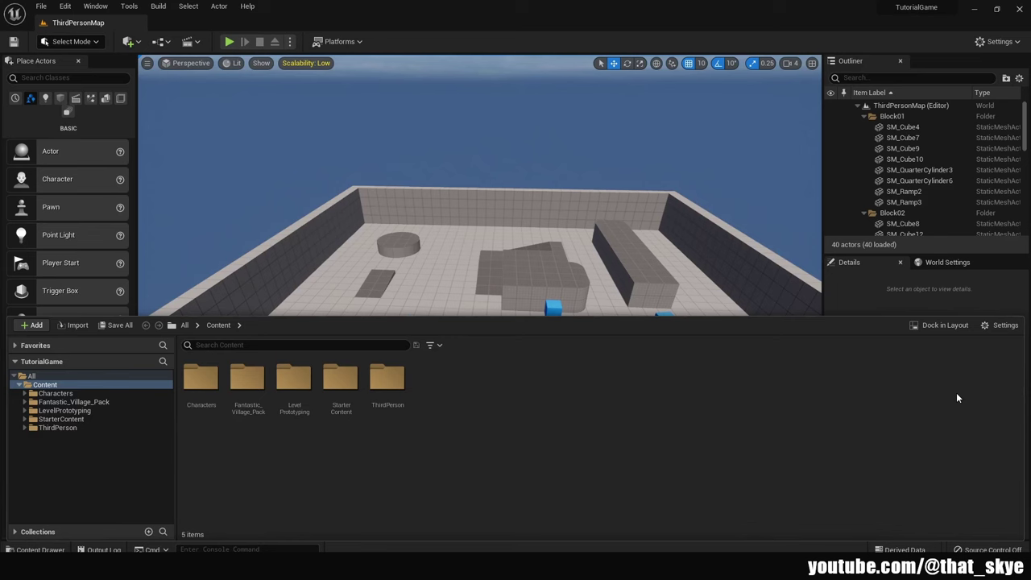
Create two new folders in Content, named Blueprints and Levels
{"action": "right_click", "coordinate": [502, 384]}
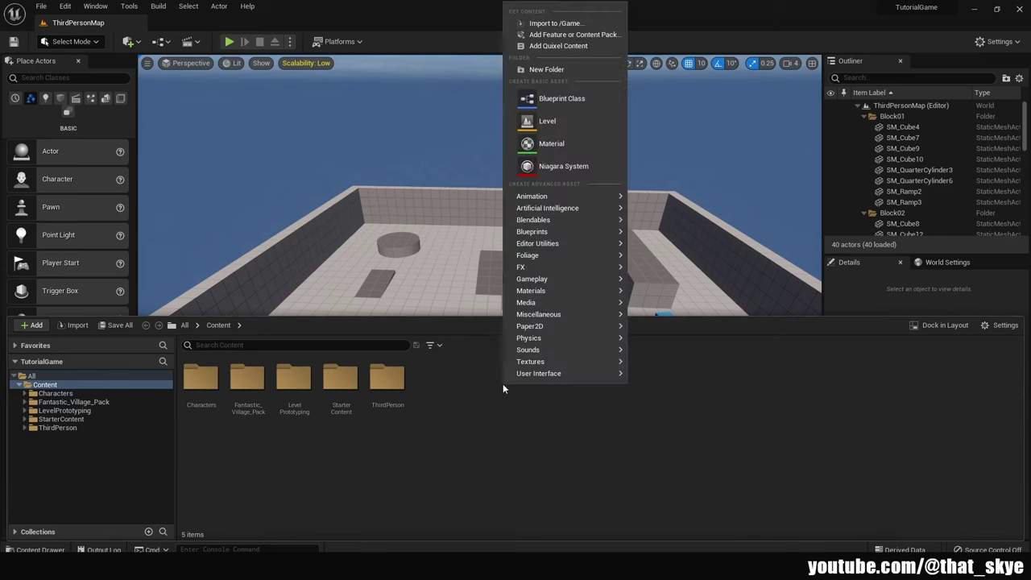
{"action": "left_click", "coordinate": [563, 70]}
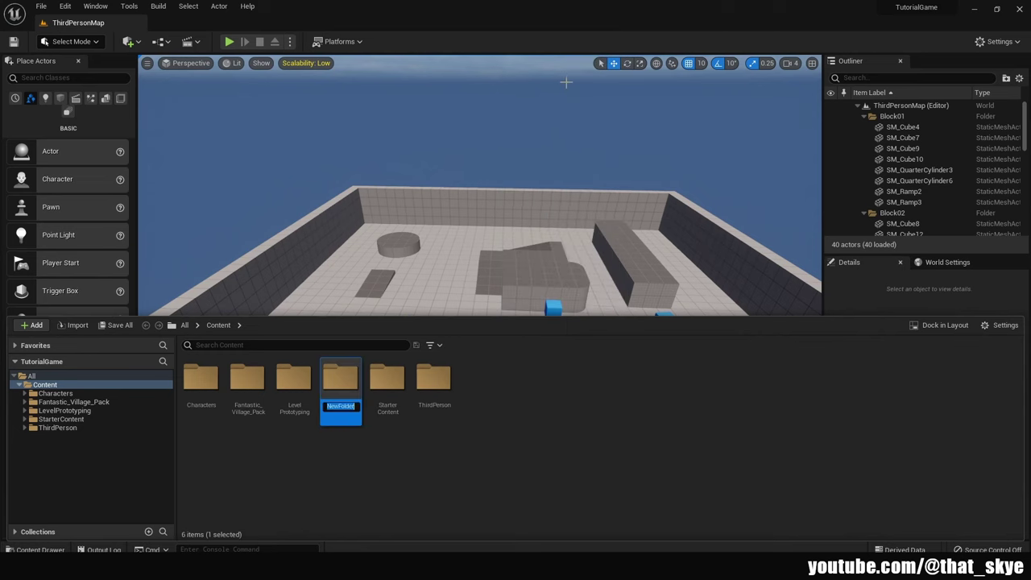
{"action": "type", "text": "Blueprin"}
{"action": "type", "text": "ts"}
{"action": "key", "text": "Return"}
{"action": "right_click", "coordinate": [492, 387]}
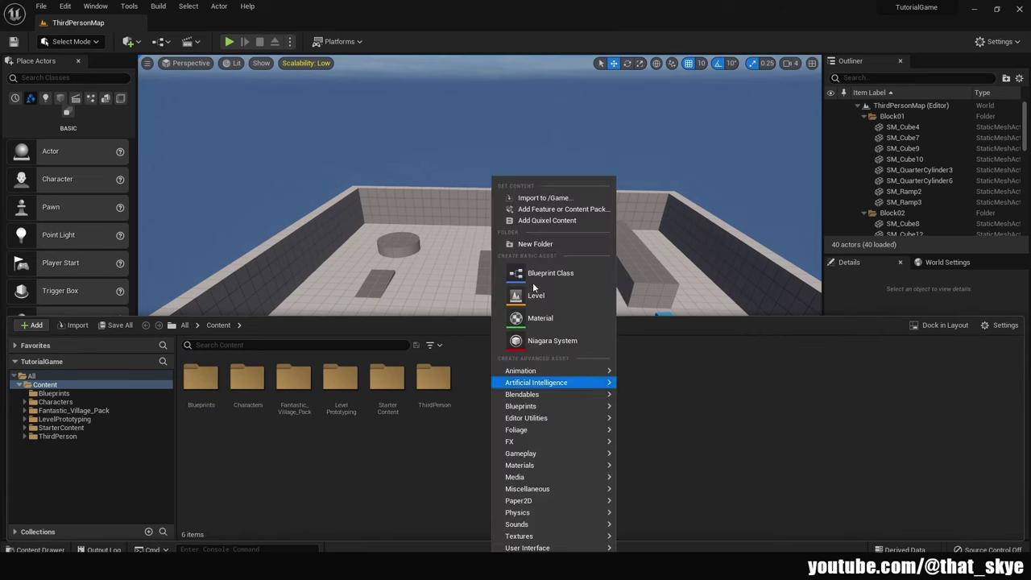
{"action": "left_click", "coordinate": [551, 240]}
{"action": "type", "text": "Levels"}
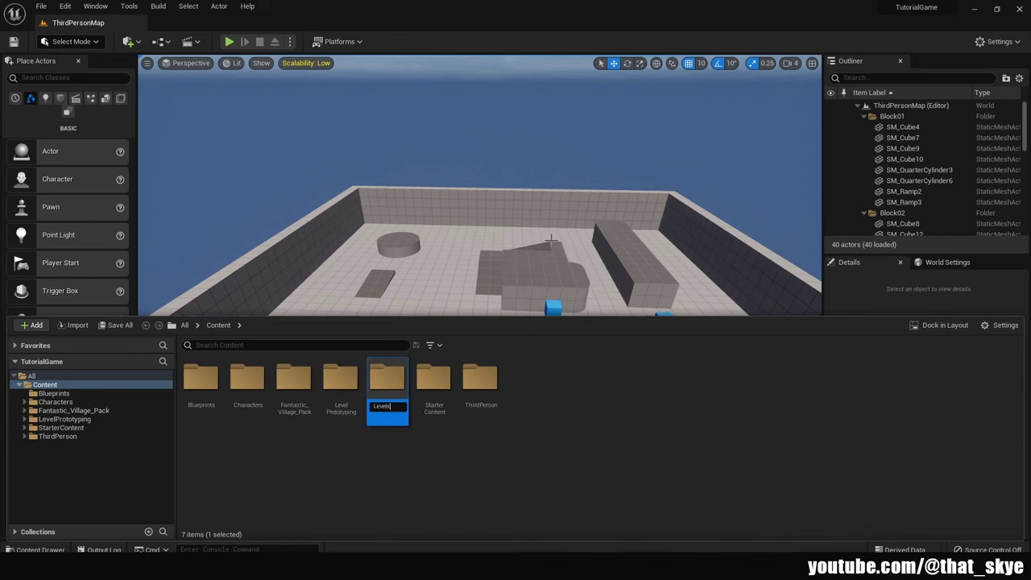
{"action": "key", "text": "Return"}
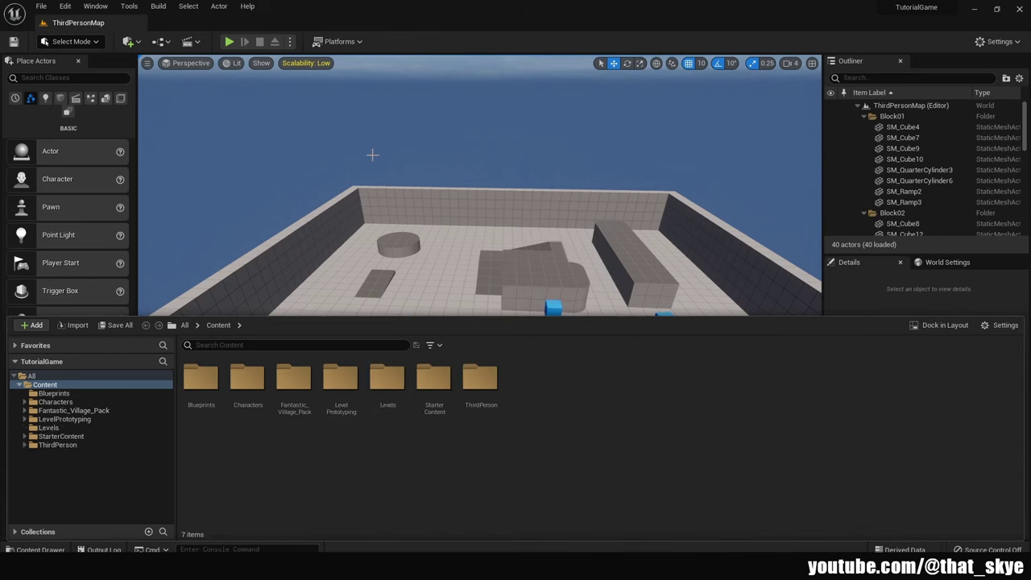
Create a new Basic level and save it in the Levels folder as GameLevel
{"action": "left_click", "coordinate": [40, 6]}
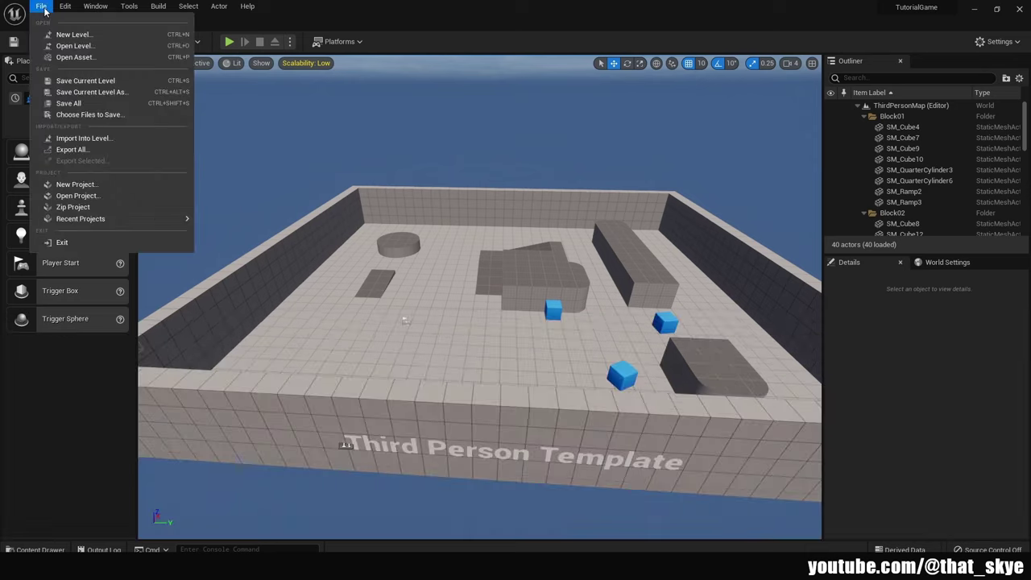
{"action": "left_click", "coordinate": [69, 37]}
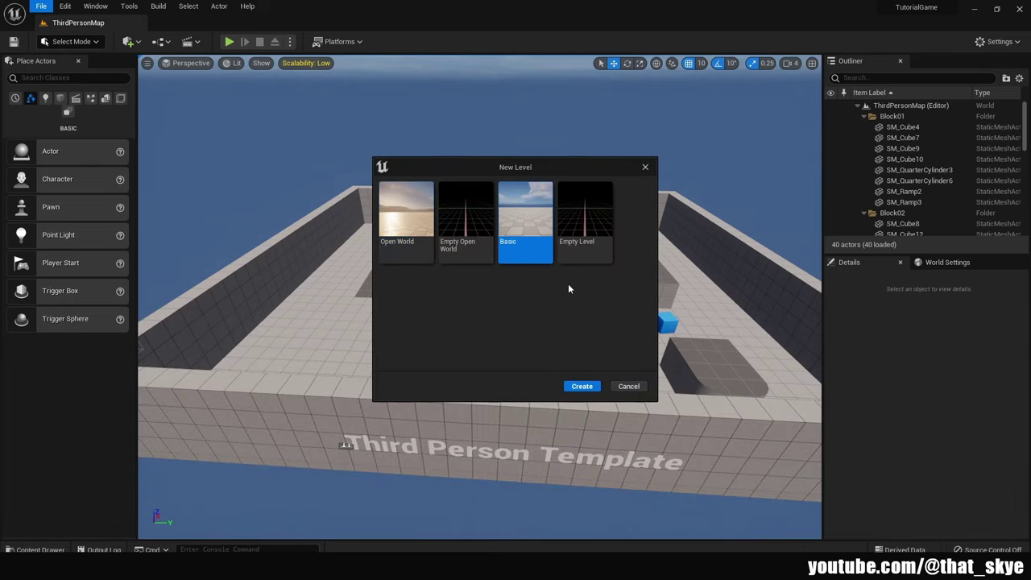
{"action": "left_click", "coordinate": [576, 389]}
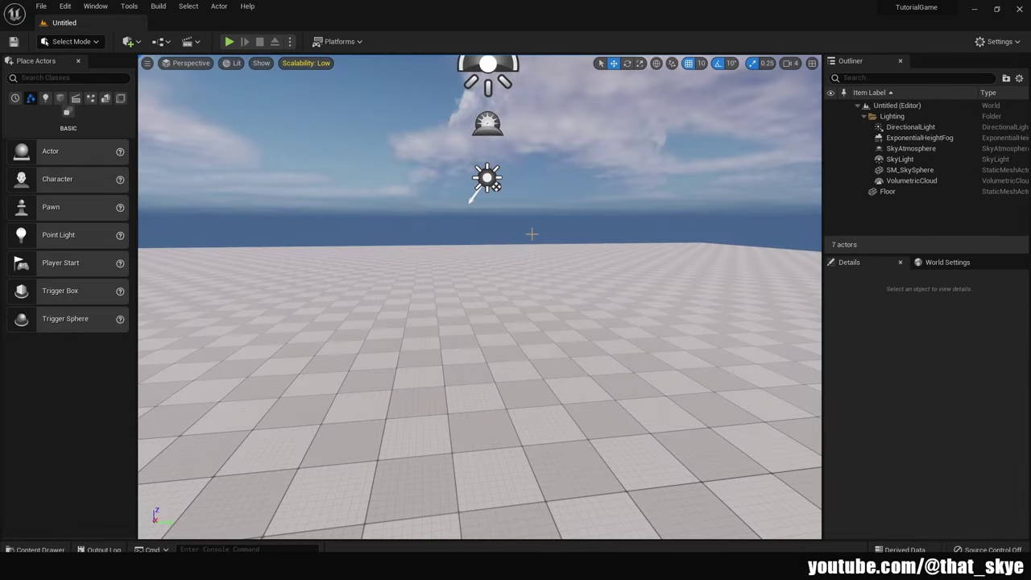
{"action": "key", "text": "ctrl+s"}
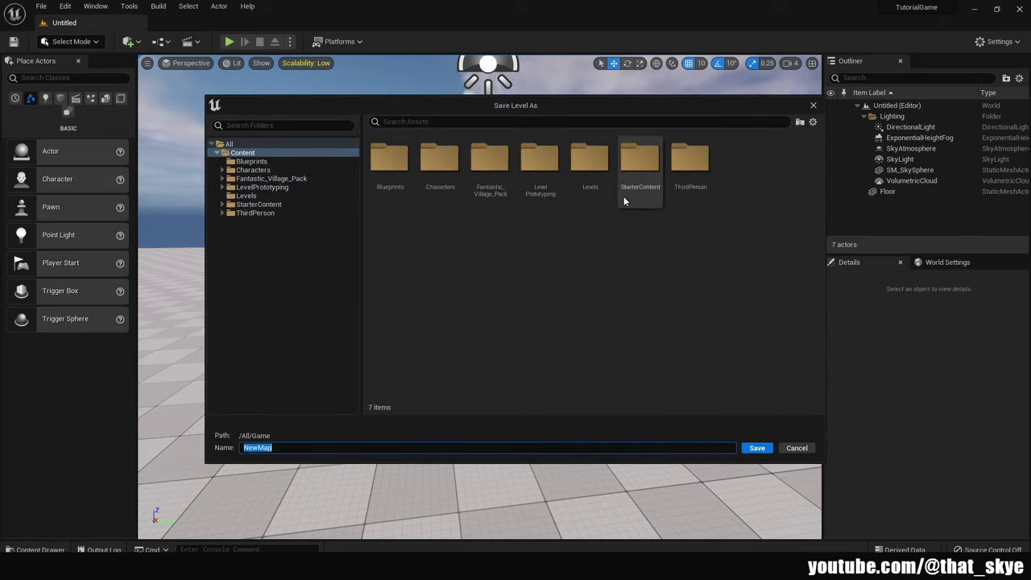
{"action": "double_click", "coordinate": [599, 171]}
{"action": "left_click", "coordinate": [301, 448]}
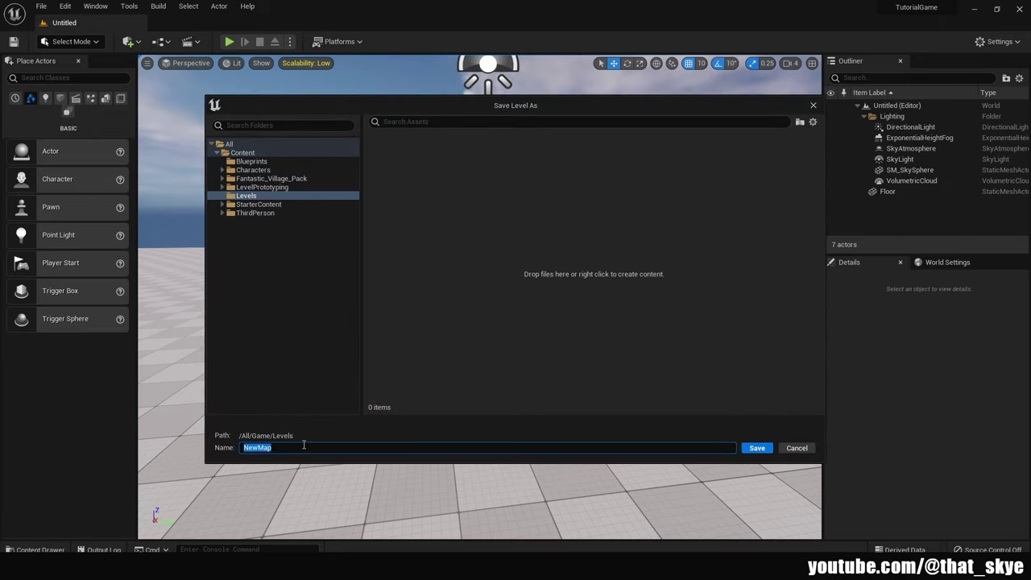
{"action": "type", "text": "GameLevel"}
{"action": "key", "text": "Return"}
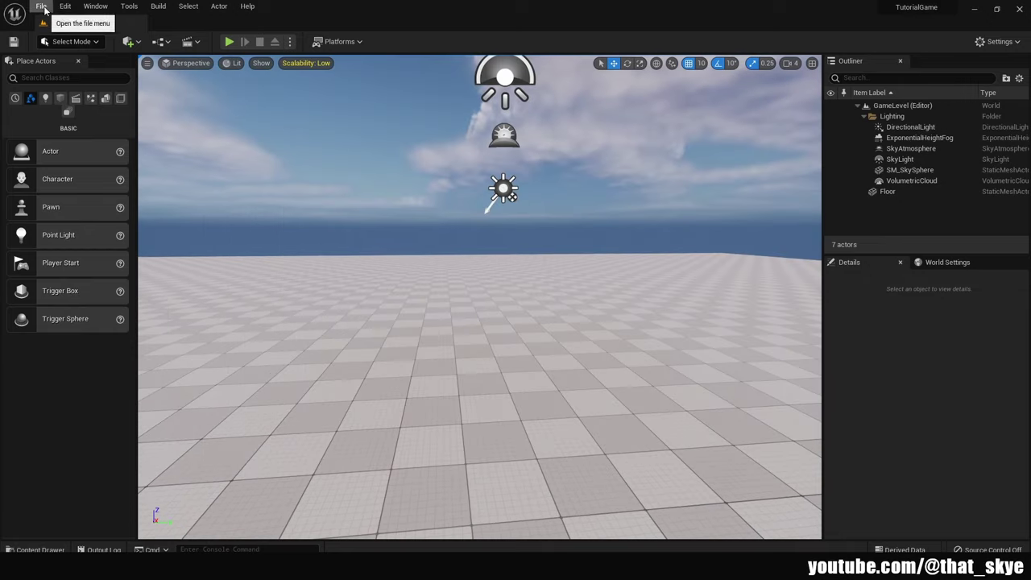
Create another Basic level and save it as MainMenuLevel
{"action": "left_click", "coordinate": [41, 6]}
{"action": "left_click", "coordinate": [68, 32]}
{"action": "left_click", "coordinate": [526, 259]}
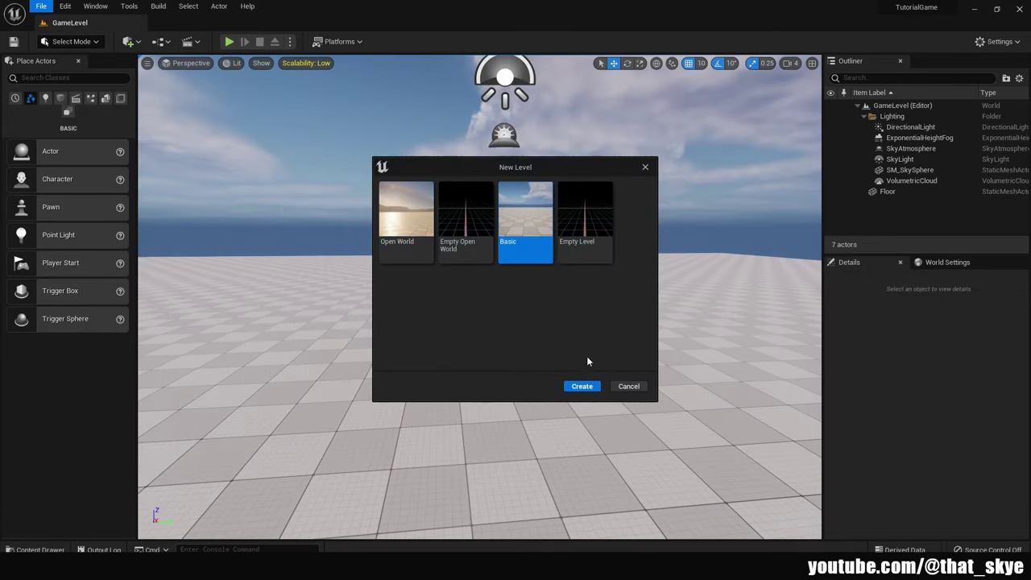
{"action": "left_click", "coordinate": [573, 386]}
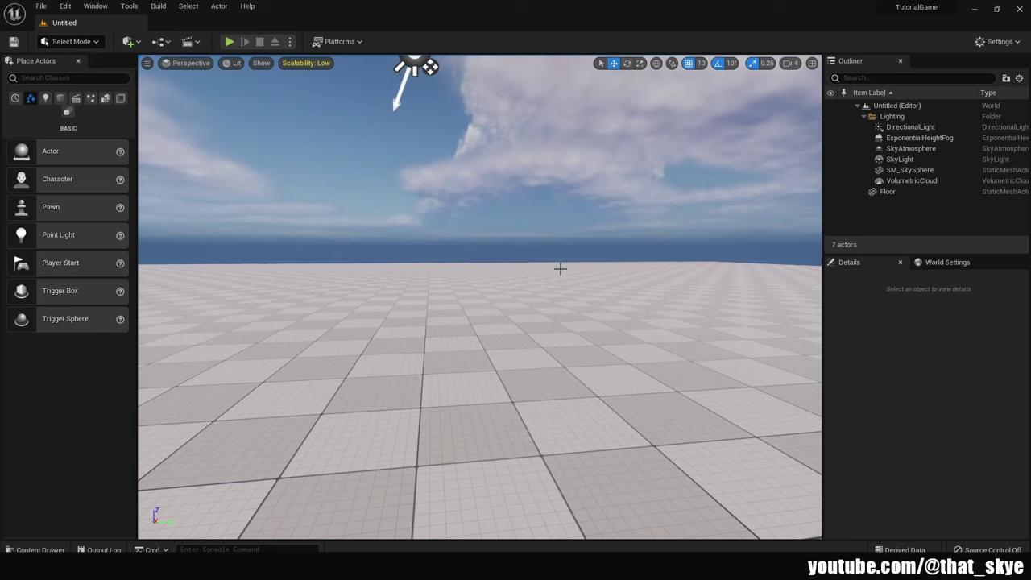
{"action": "key", "text": "ctrl+s"}
{"action": "key", "text": "BackSpace"}
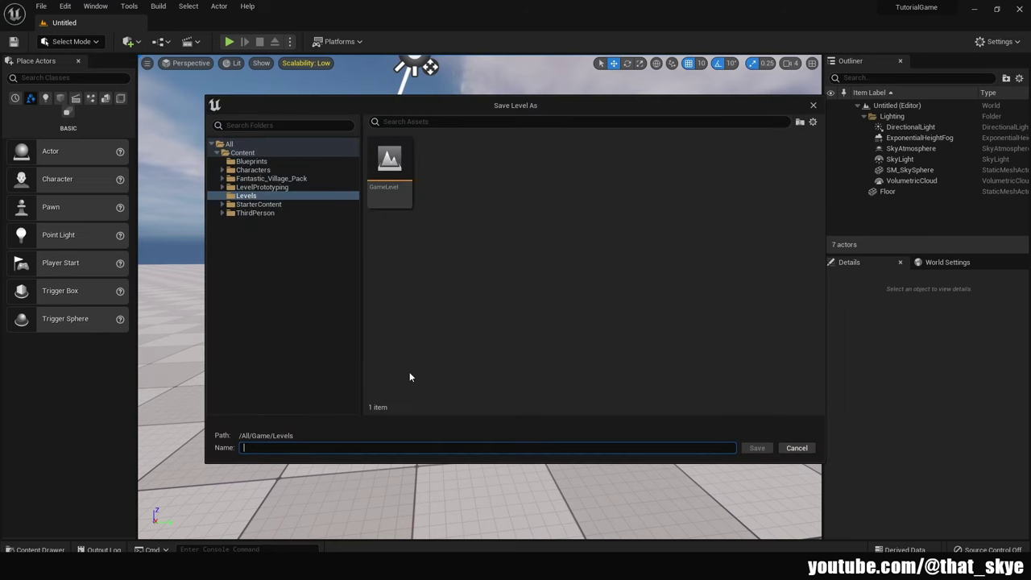
{"action": "type", "text": "MainMenuLevel"}
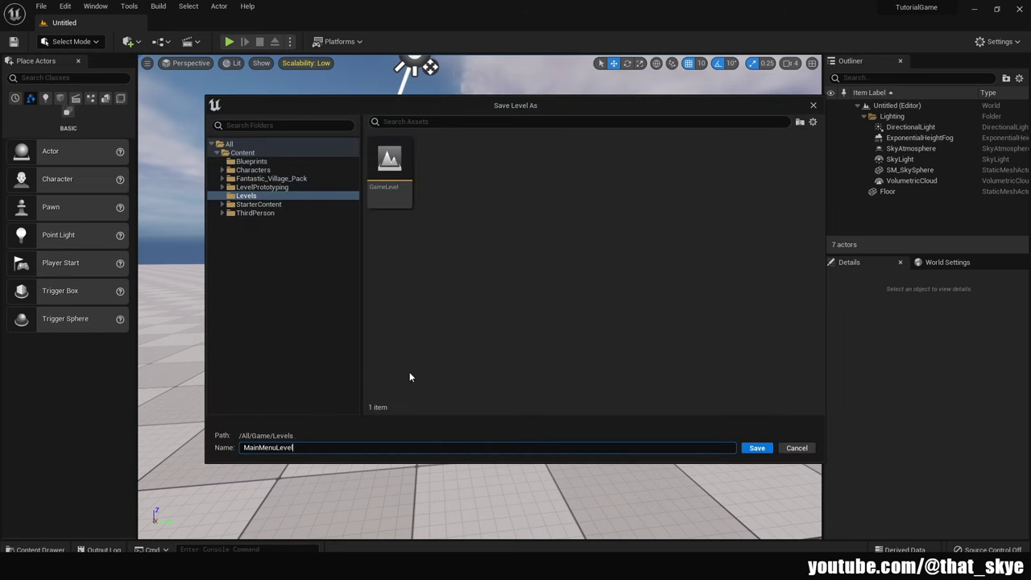
{"action": "left_click", "coordinate": [757, 448]}
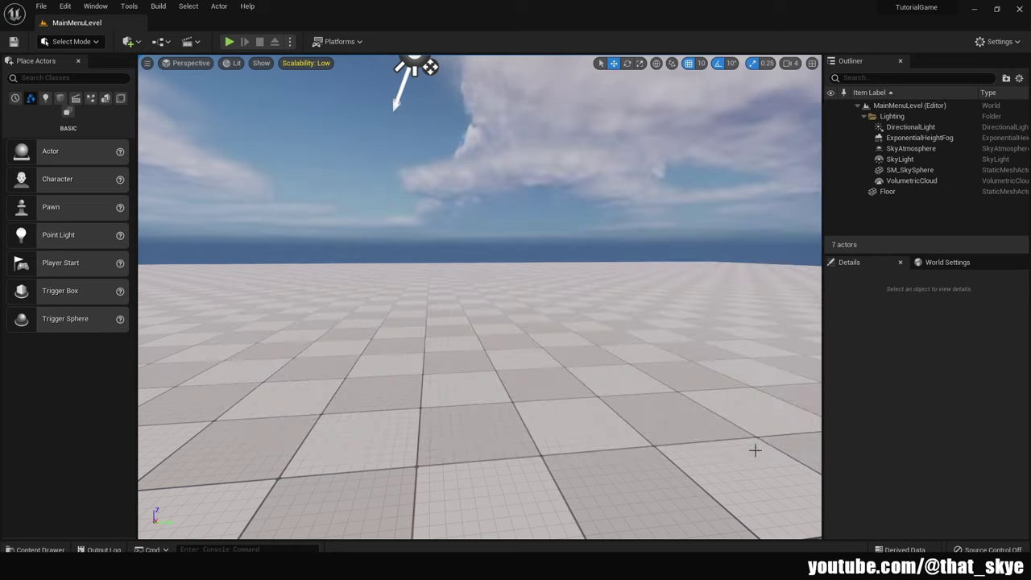
In Project Settings > Maps & Modes, set Editor Startup Map to GameLevel and Game Default Map to MainMenuLevel
{"action": "left_click", "coordinate": [64, 6]}
{"action": "left_click", "coordinate": [97, 166]}
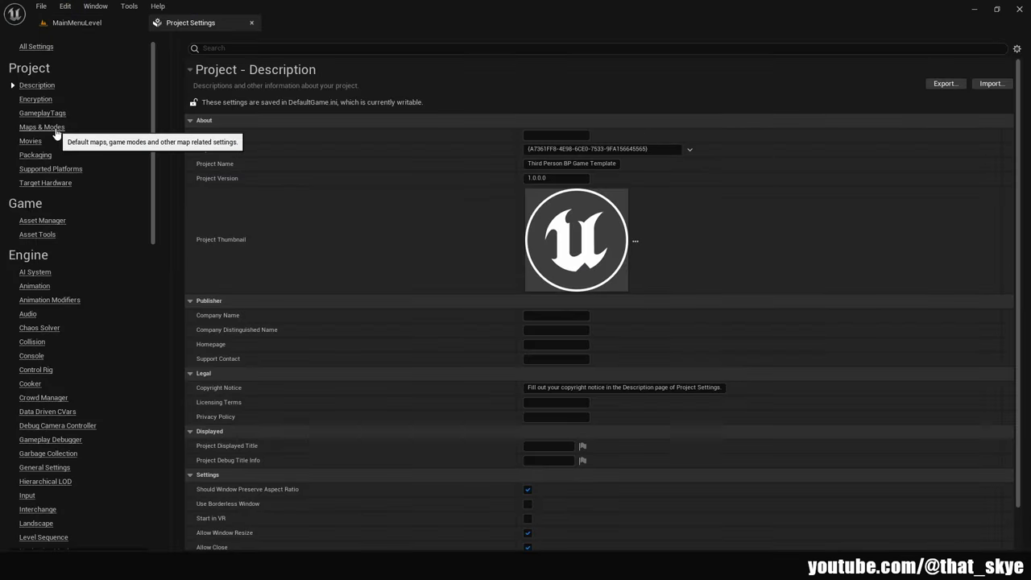
{"action": "left_click", "coordinate": [47, 127]}
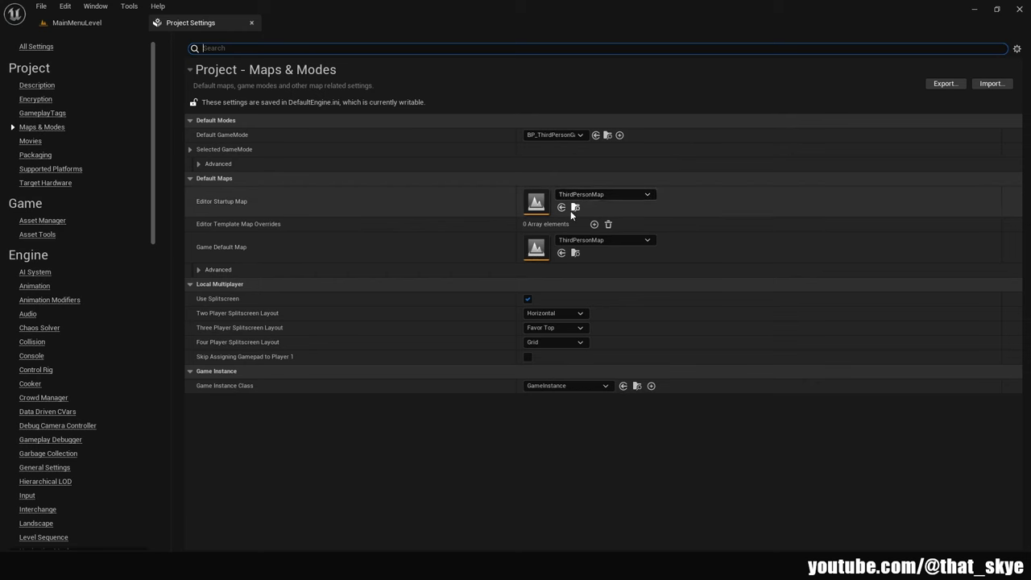
{"action": "left_click", "coordinate": [583, 194]}
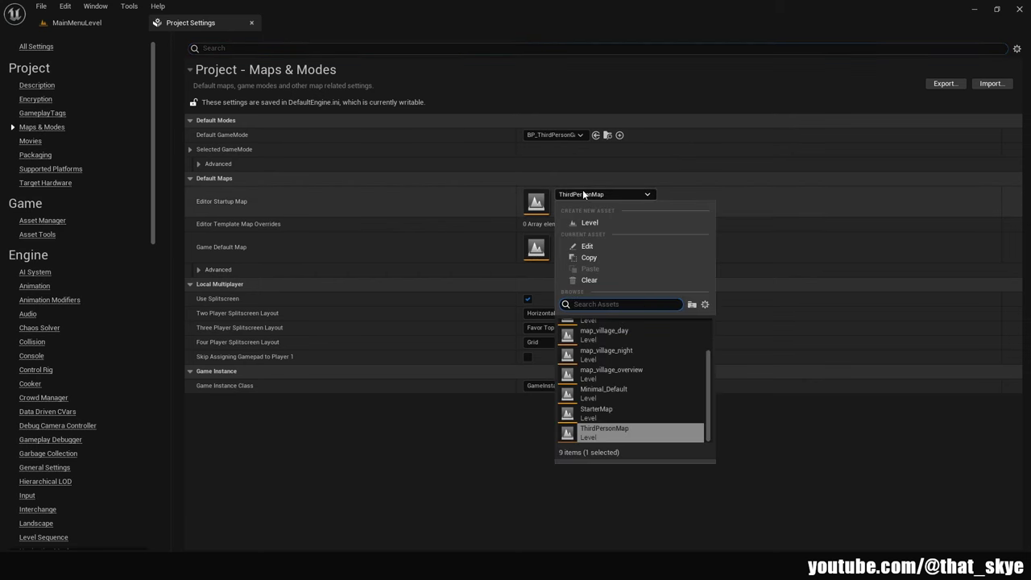
{"action": "scroll", "coordinate": [657, 386], "scroll_direction": "up", "scroll_amount": 3}
{"action": "left_click", "coordinate": [629, 345]}
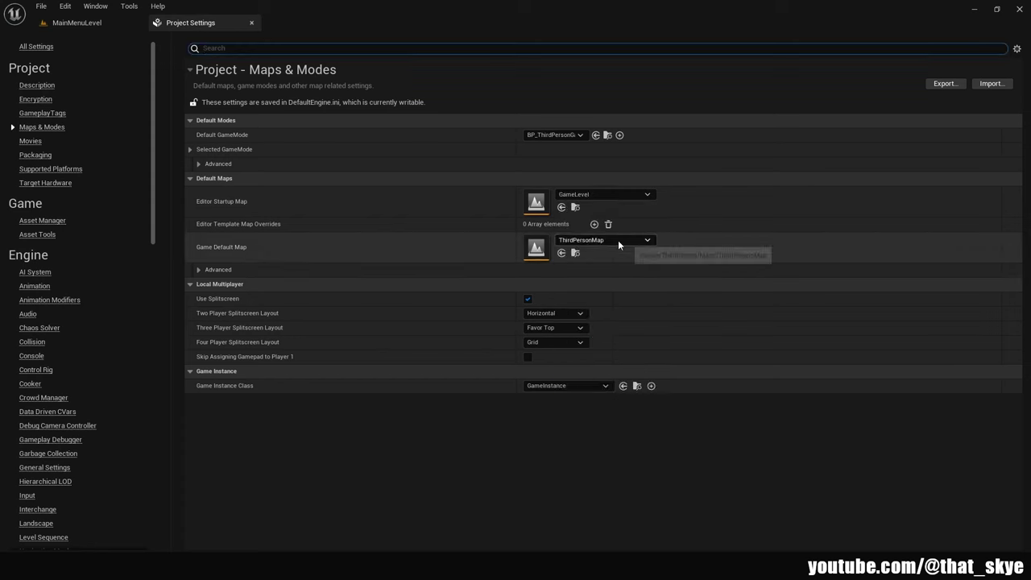
{"action": "left_click", "coordinate": [620, 242]}
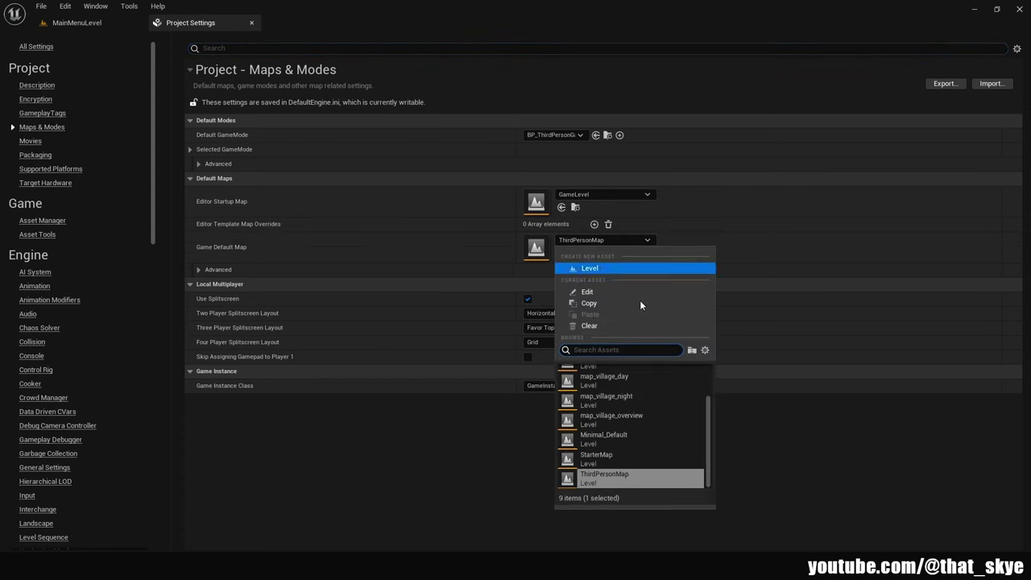
{"action": "scroll", "coordinate": [652, 451], "scroll_direction": "up", "scroll_amount": 2}
{"action": "left_click", "coordinate": [647, 414]}
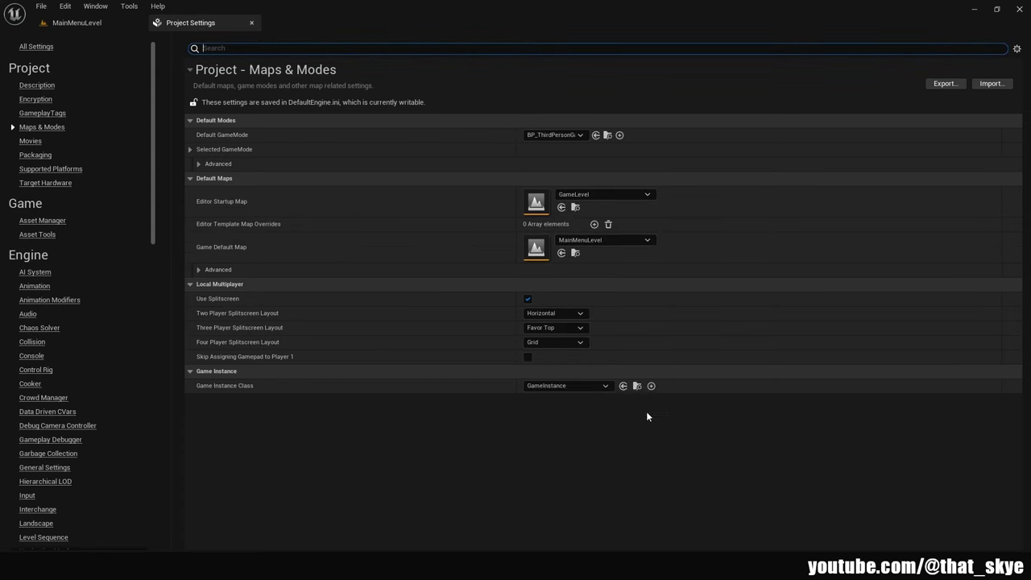
{"action": "left_click", "coordinate": [317, 209]}
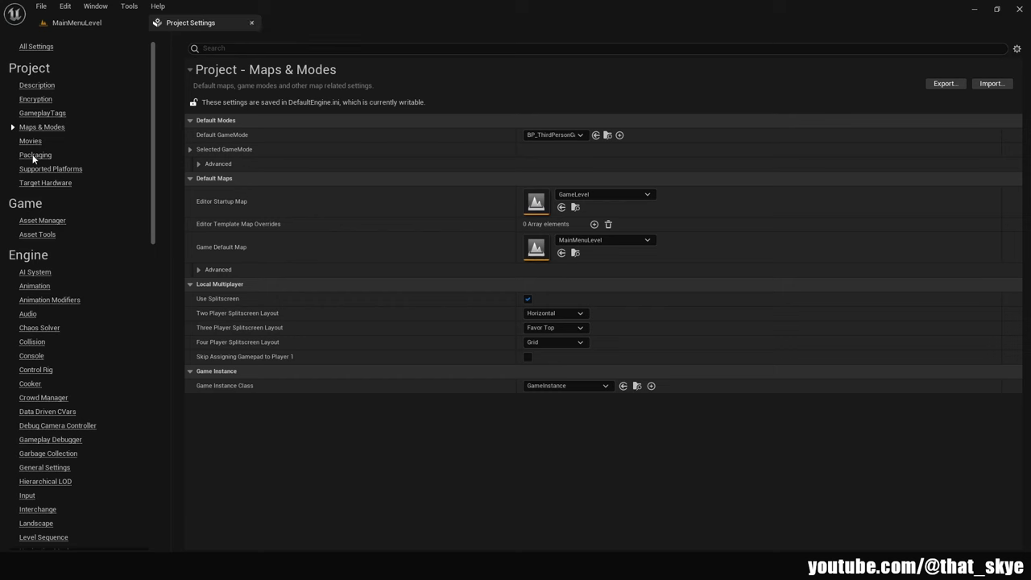
Under Engine > Collision, add a FallingActor object channel defaulting to Overlap, then close Project Settings
{"action": "left_click", "coordinate": [32, 344]}
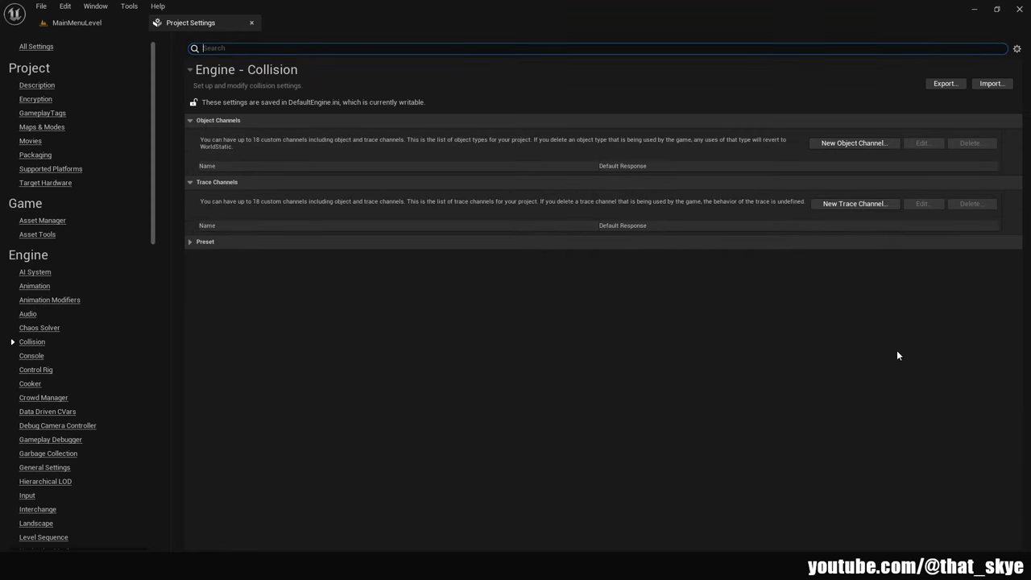
{"action": "left_click", "coordinate": [858, 142]}
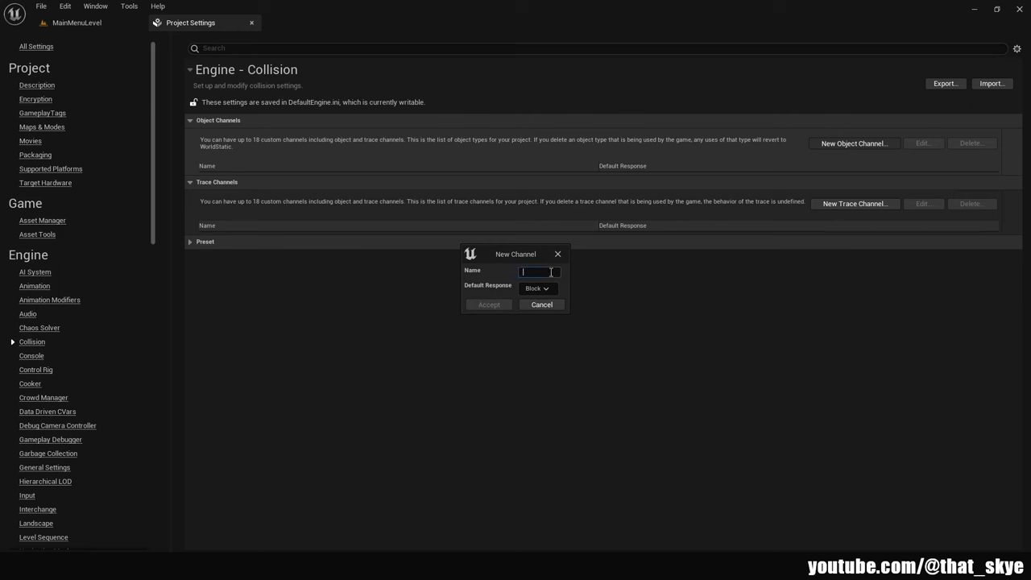
{"action": "type", "text": "FallingActor"}
{"action": "left_click", "coordinate": [543, 288]}
{"action": "left_click", "coordinate": [536, 311]}
{"action": "left_click", "coordinate": [492, 306]}
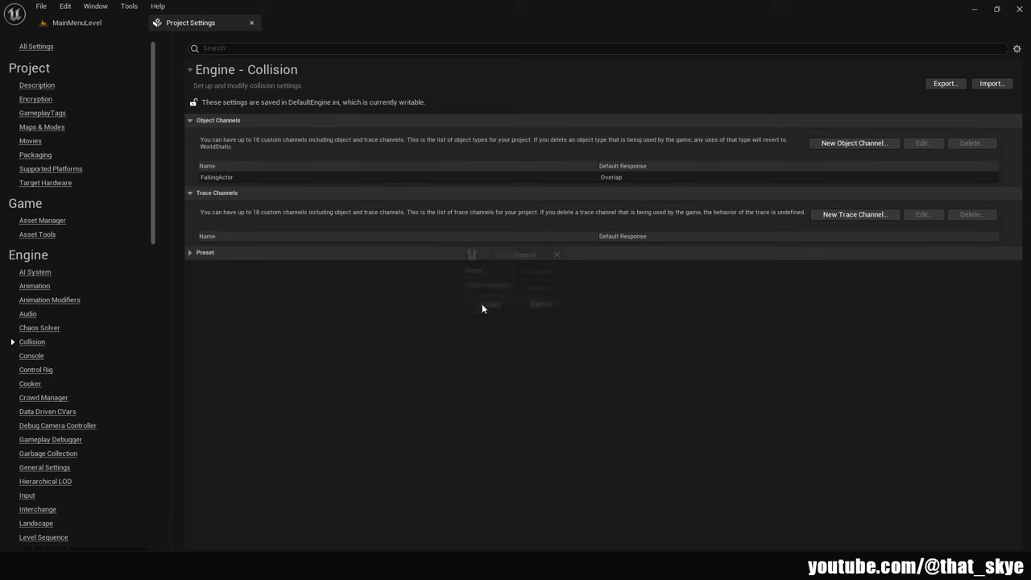
{"action": "left_click", "coordinate": [251, 25]}
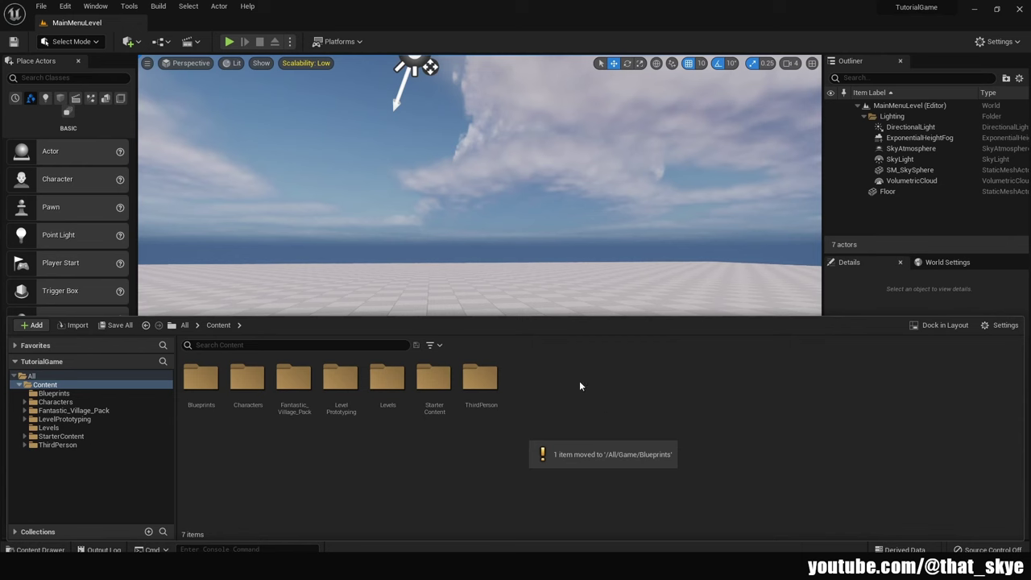
Open BP_ThirdPersonCharacter from the ThirdPerson > Blueprints folder in the Content Drawer
{"action": "double_click", "coordinate": [475, 376]}
{"action": "double_click", "coordinate": [197, 380]}
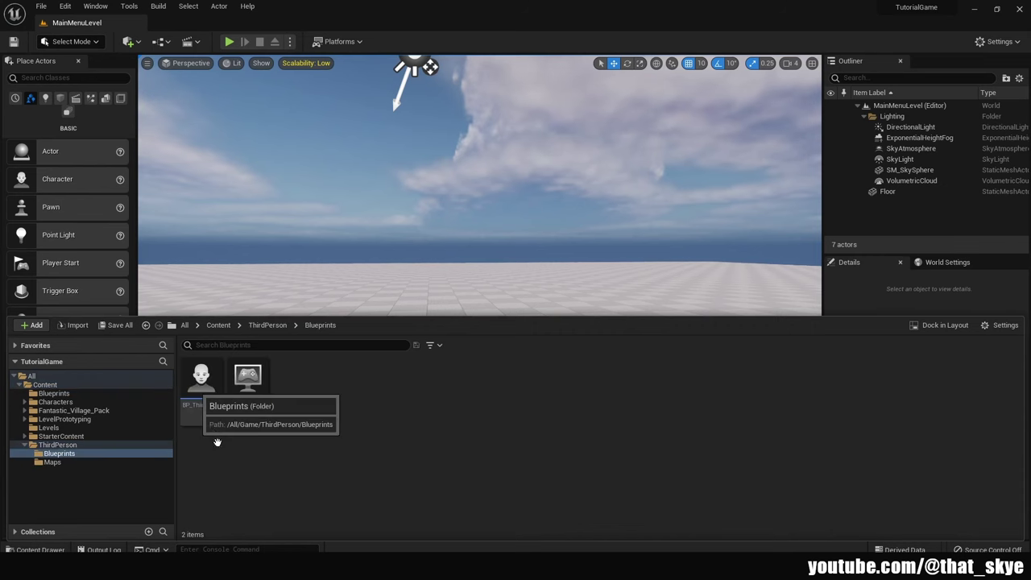
{"action": "double_click", "coordinate": [202, 379]}
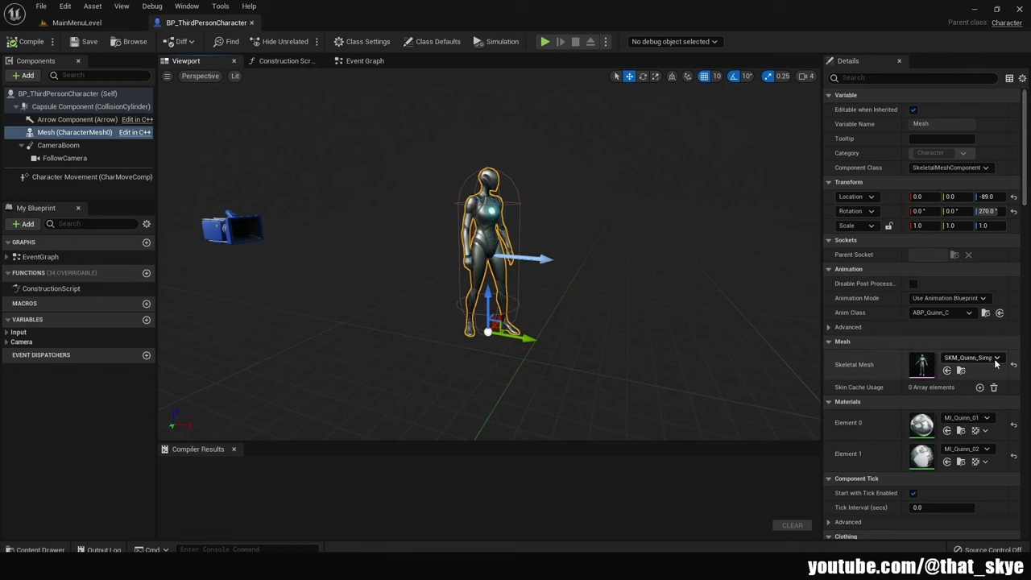
Clear the Mesh component's Skeletal Mesh and set its Anim Class to None
{"action": "left_click", "coordinate": [996, 357]}
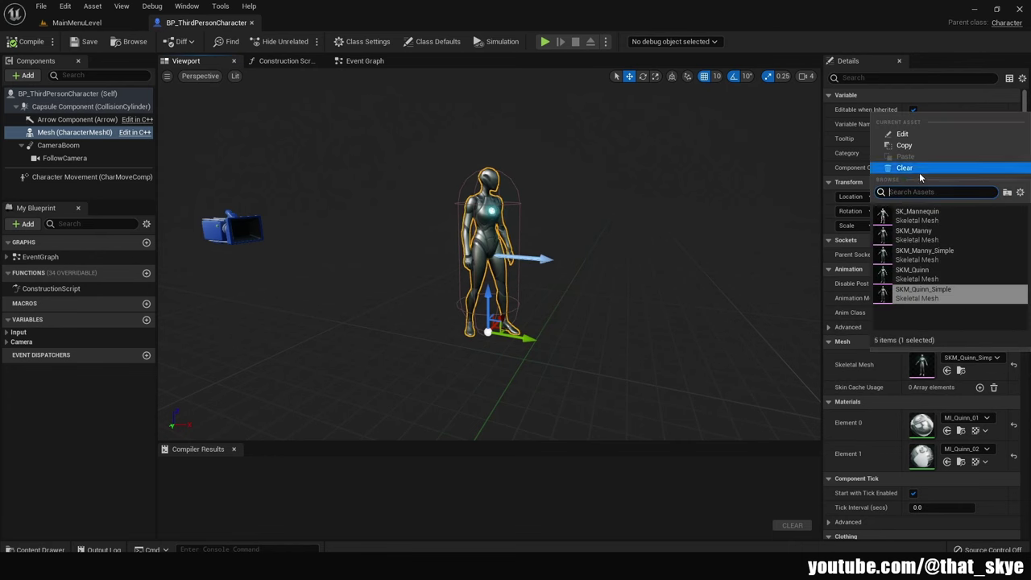
{"action": "left_click", "coordinate": [919, 171]}
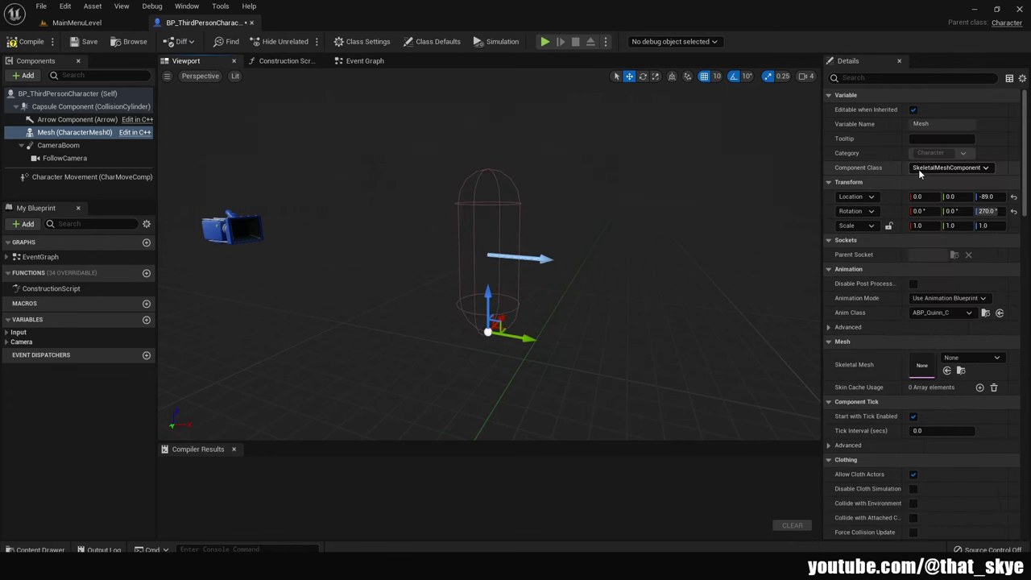
{"action": "left_click", "coordinate": [946, 315]}
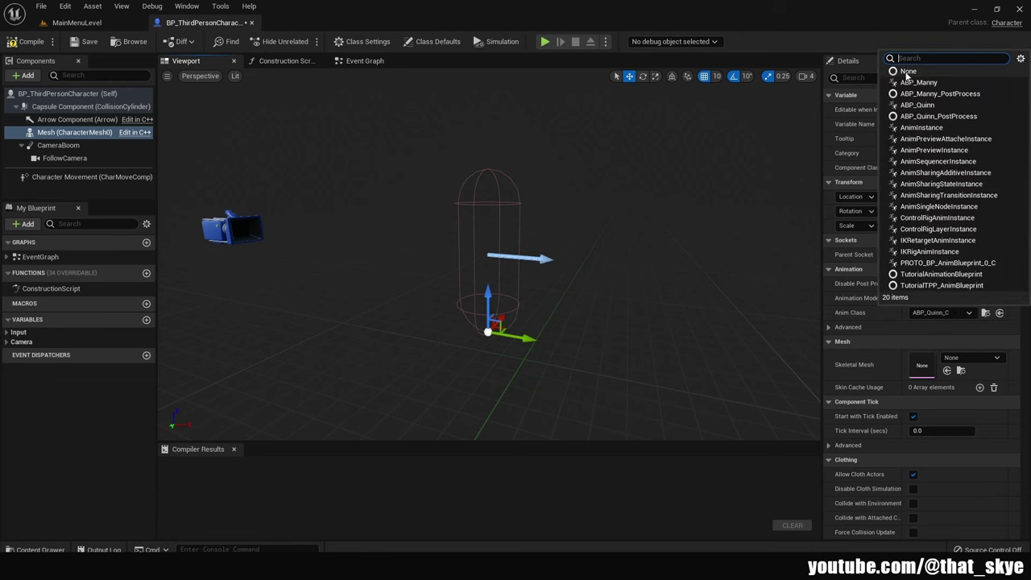
{"action": "left_click", "coordinate": [907, 72]}
Add a Static Mesh component named CharacterMesh under the capsule
{"action": "left_click", "coordinate": [81, 106]}
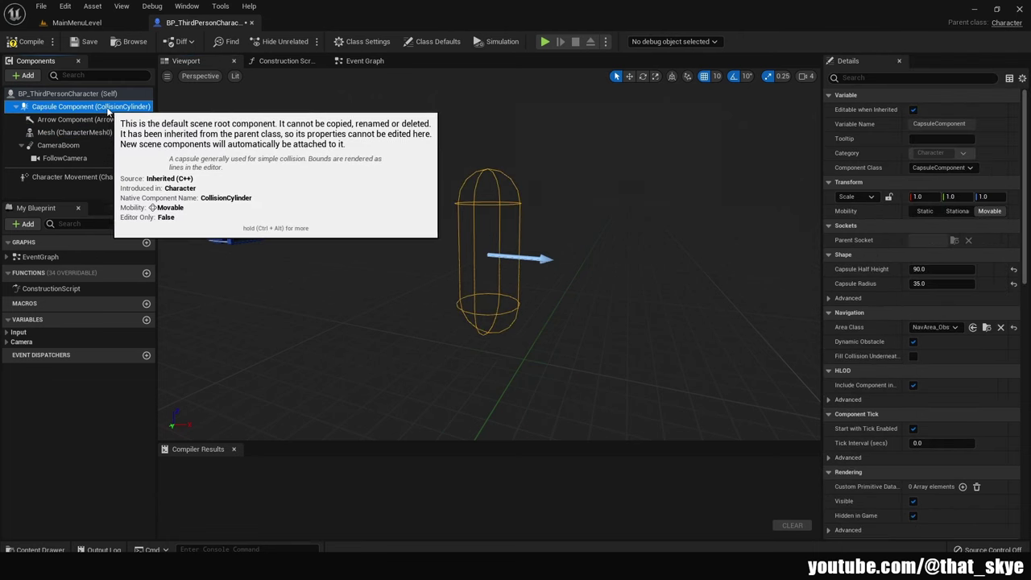
{"action": "left_click", "coordinate": [25, 77]}
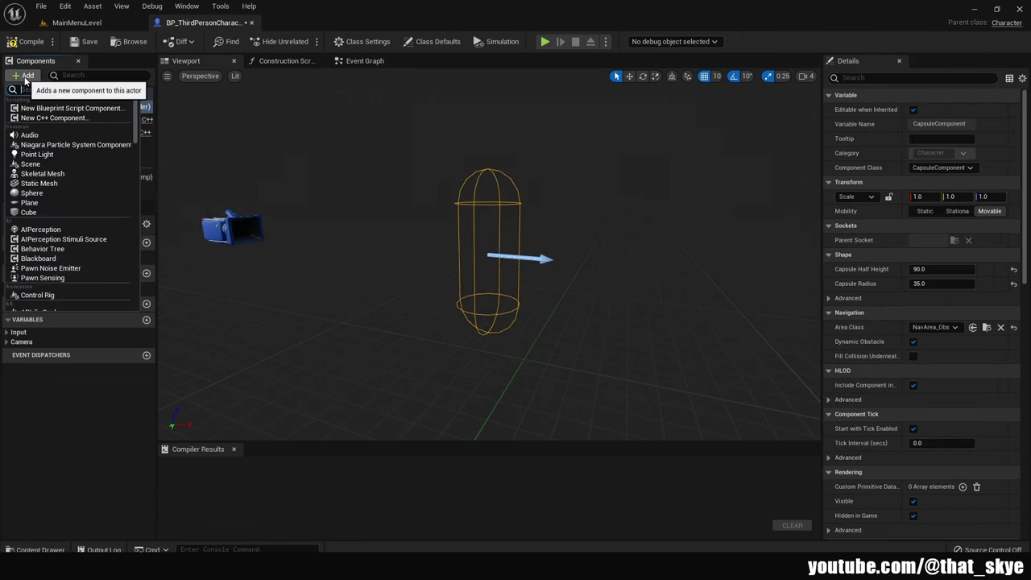
{"action": "left_click", "coordinate": [61, 184]}
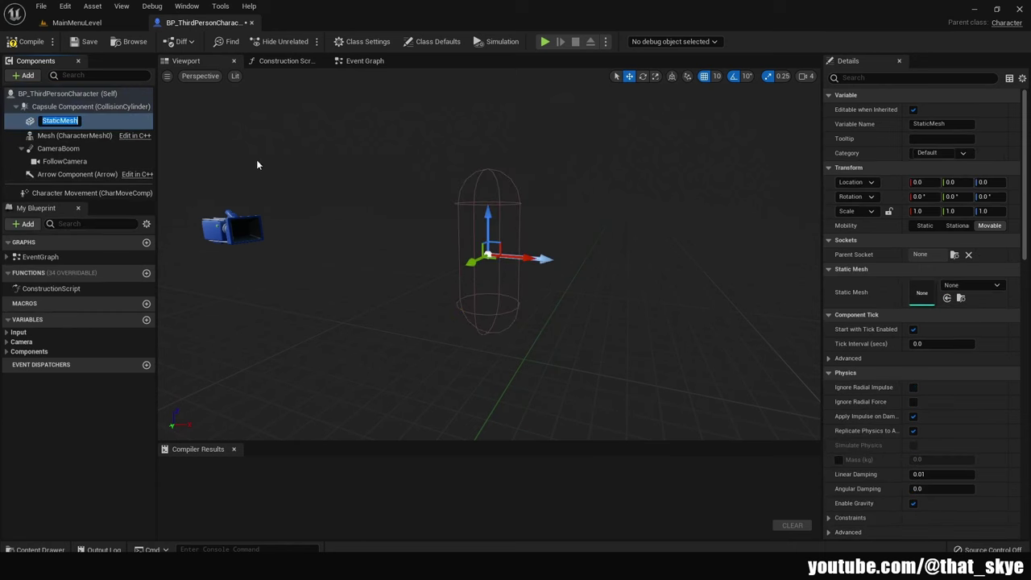
{"action": "type", "text": "Cha"}
{"action": "type", "text": "racterMesh"}
{"action": "key", "text": "Return"}
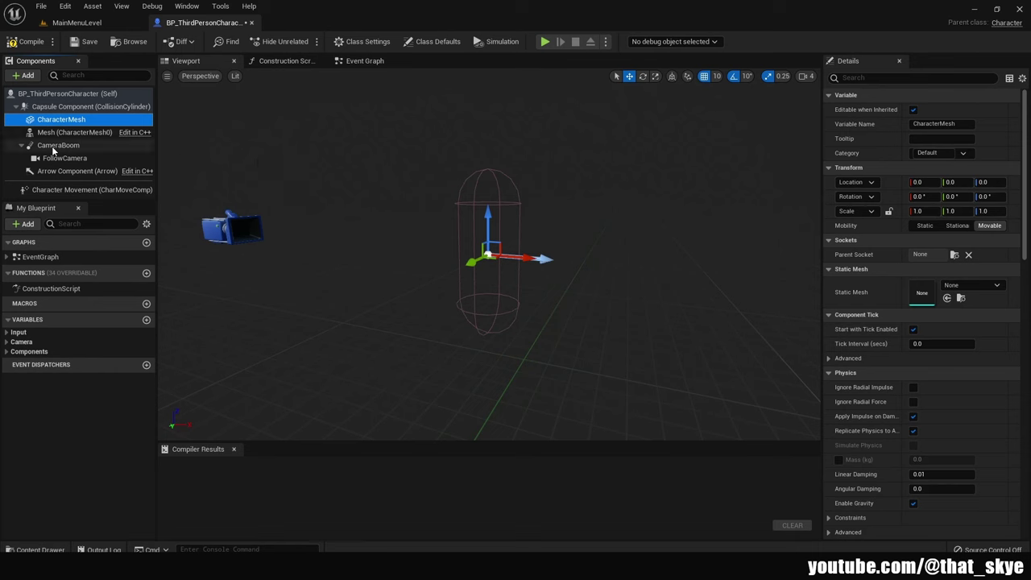
Attach CameraBoom under CharacterMesh and set its Socket Offset Z to 175
{"action": "left_click_drag", "start_coordinate": [55, 145], "coordinate": [69, 124]}
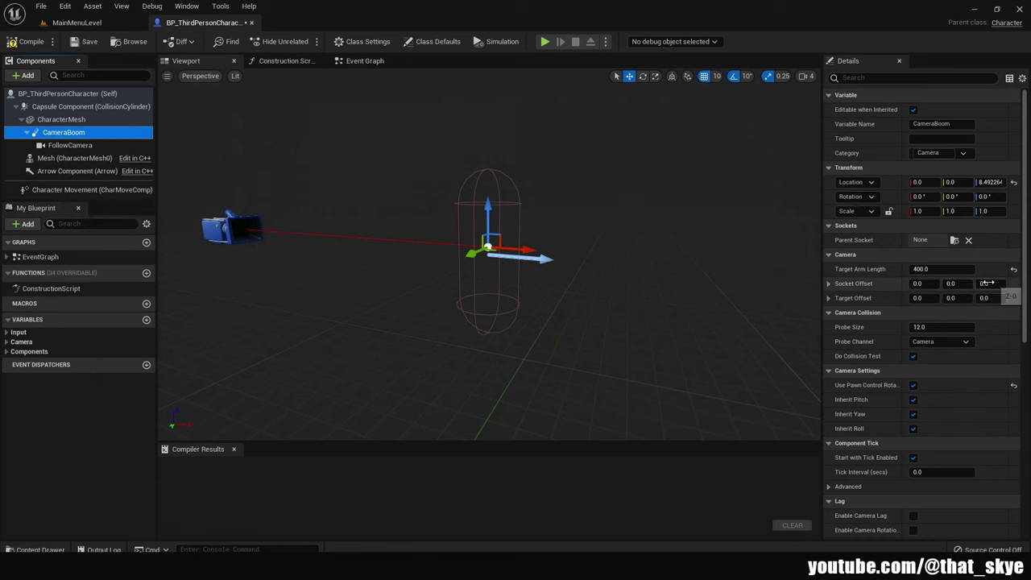
{"action": "left_click", "coordinate": [987, 283]}
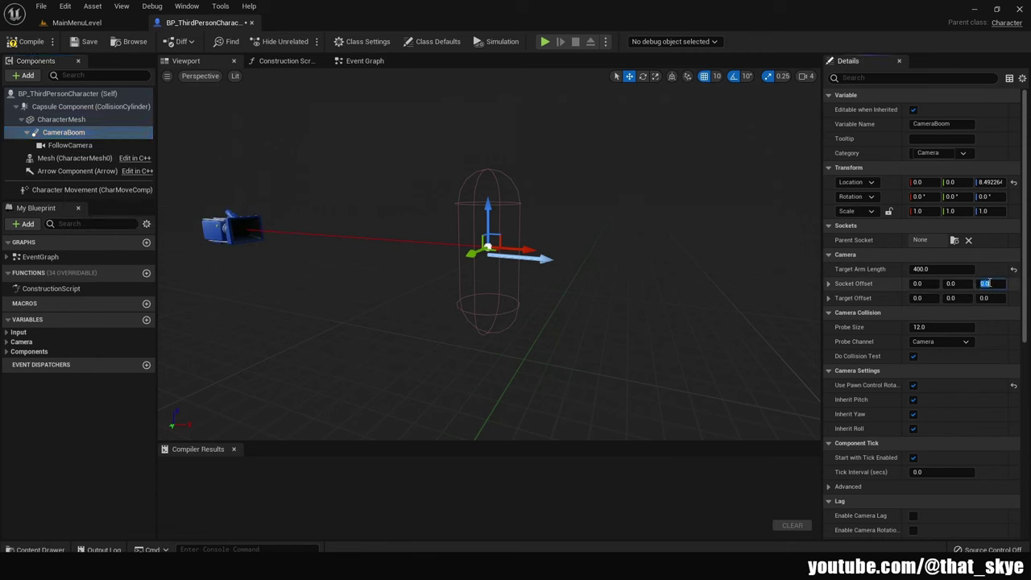
{"action": "type", "text": "175"}
{"action": "key", "text": "Return"}
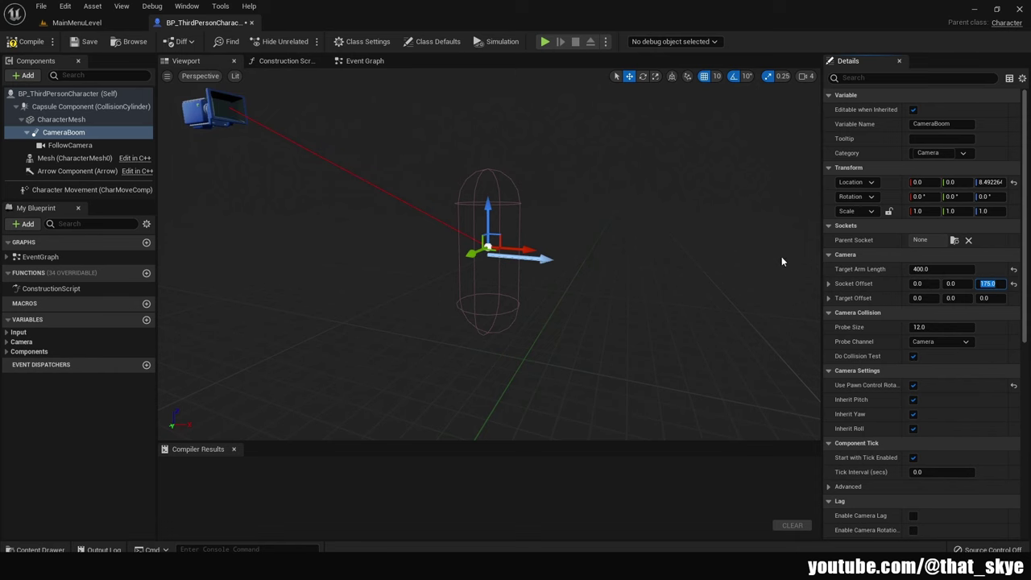
{"action": "left_click", "coordinate": [62, 119]}
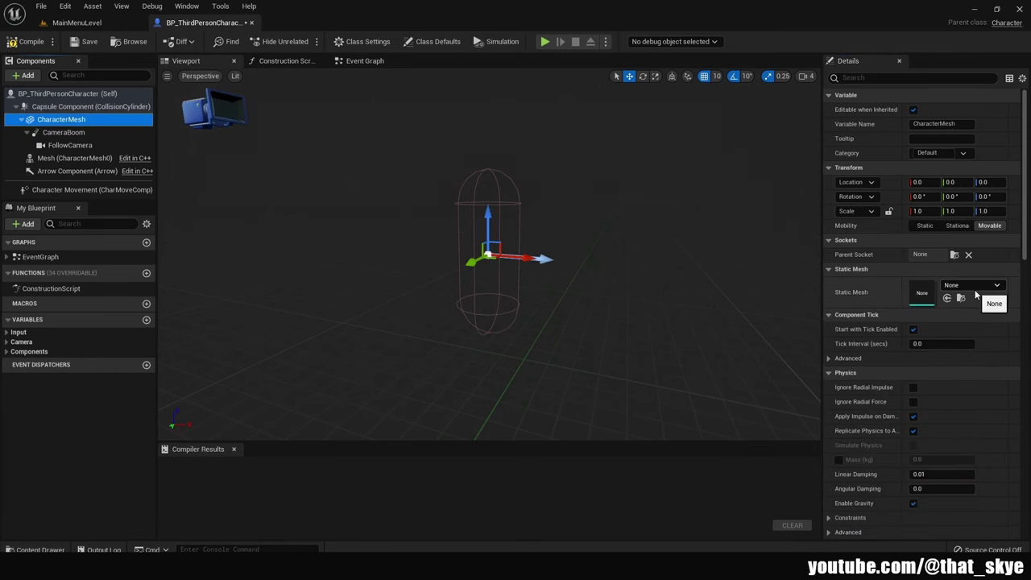
Set CharacterMesh to SM_PROP_basket_01, scale it to 1.25 and shift it 10 units along X
{"action": "left_click", "coordinate": [974, 291]}
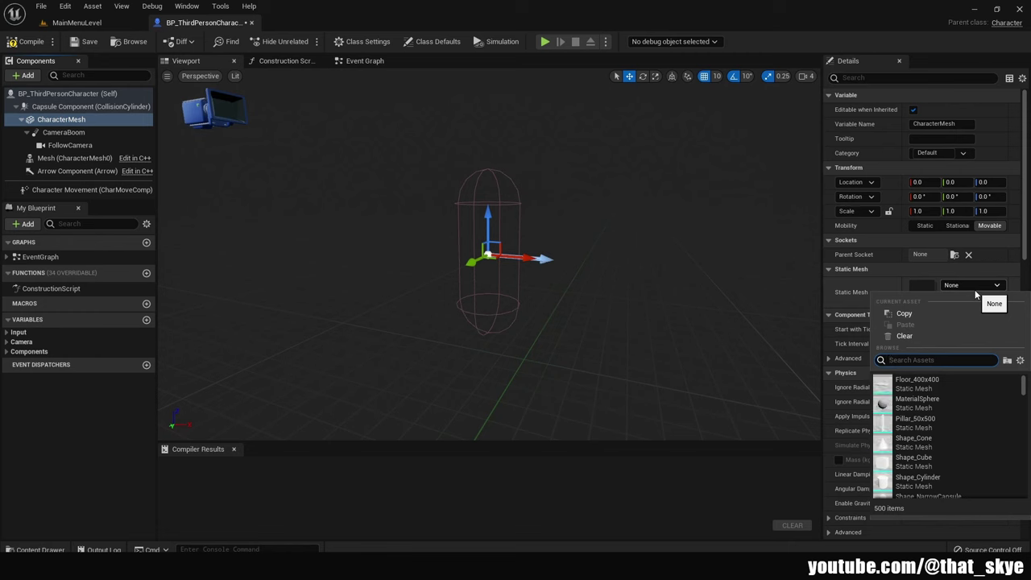
{"action": "type", "text": "basket"}
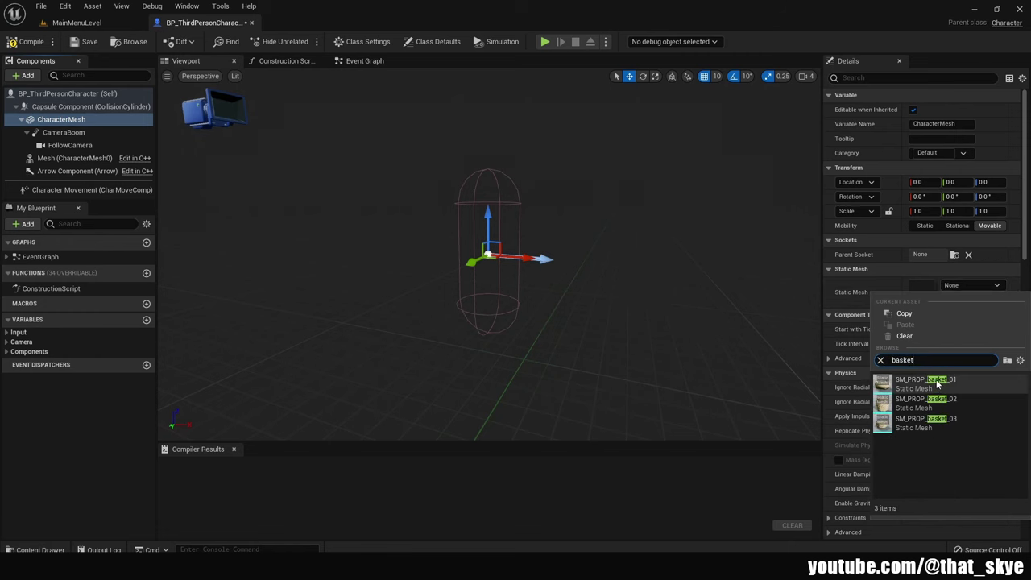
{"action": "left_click", "coordinate": [936, 389]}
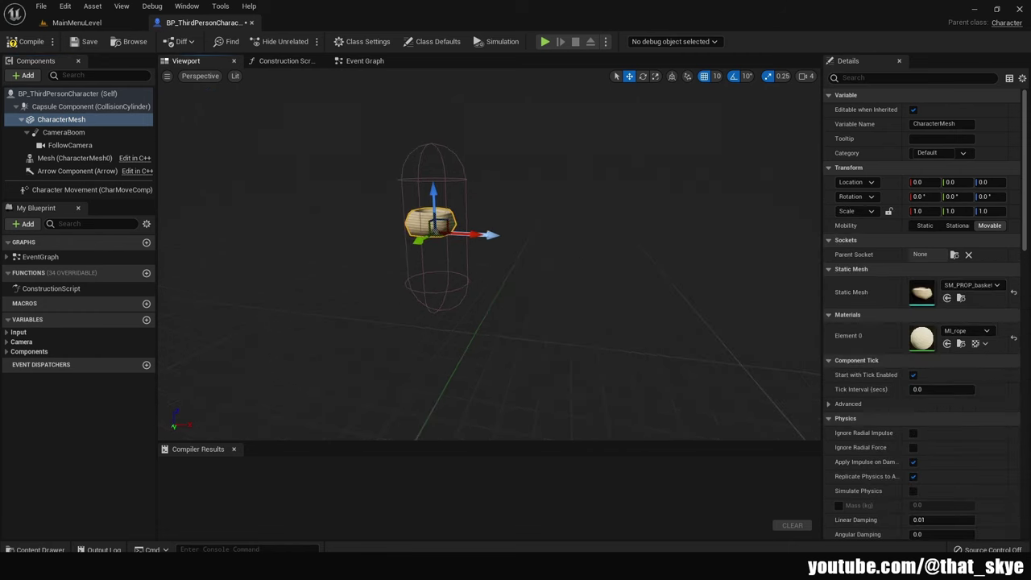
{"action": "left_click_drag", "start_coordinate": [918, 211], "coordinate": [926, 211]}
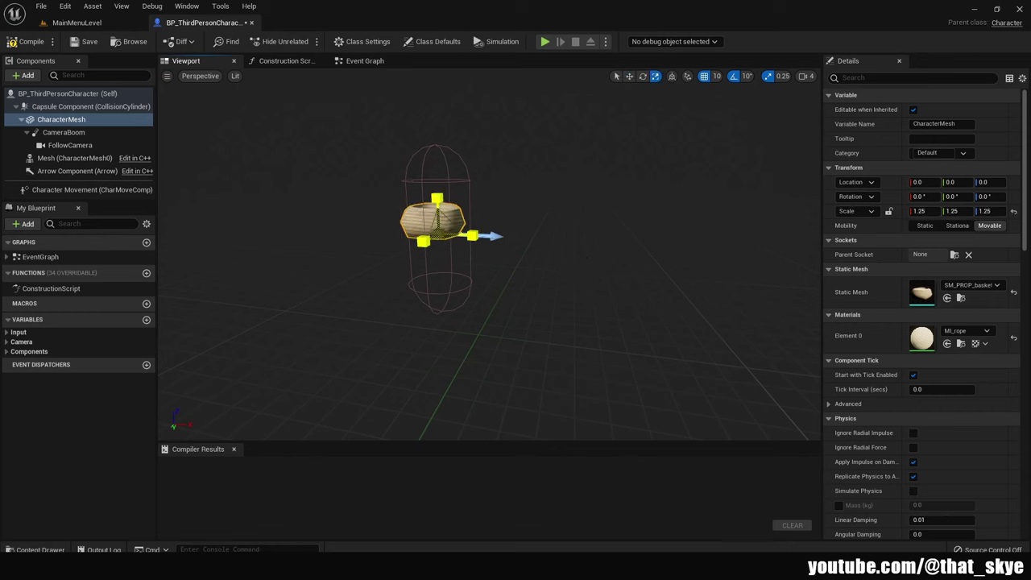
{"action": "key", "text": "w"}
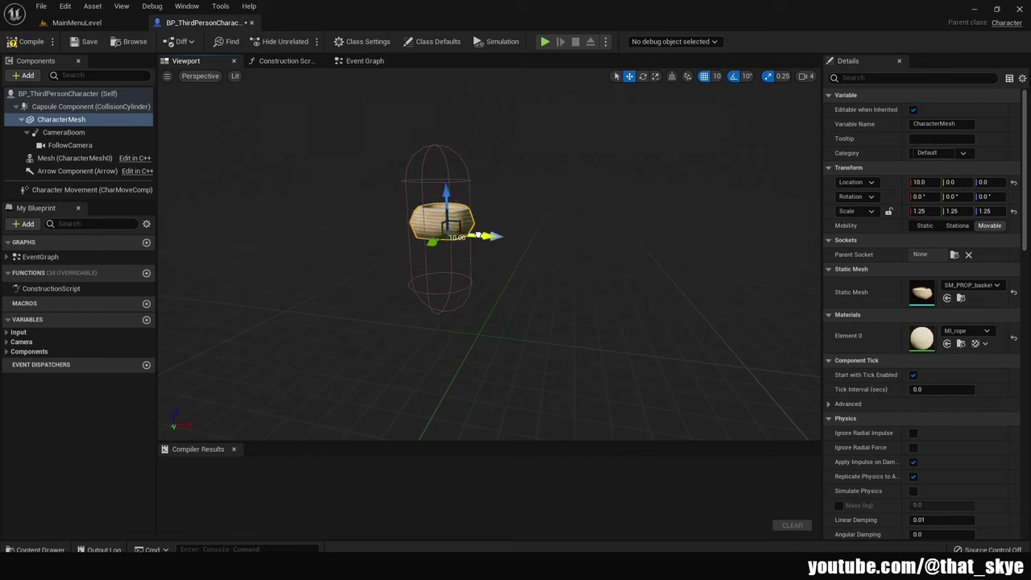
{"action": "left_click_drag", "start_coordinate": [476, 235], "coordinate": [544, 233]}
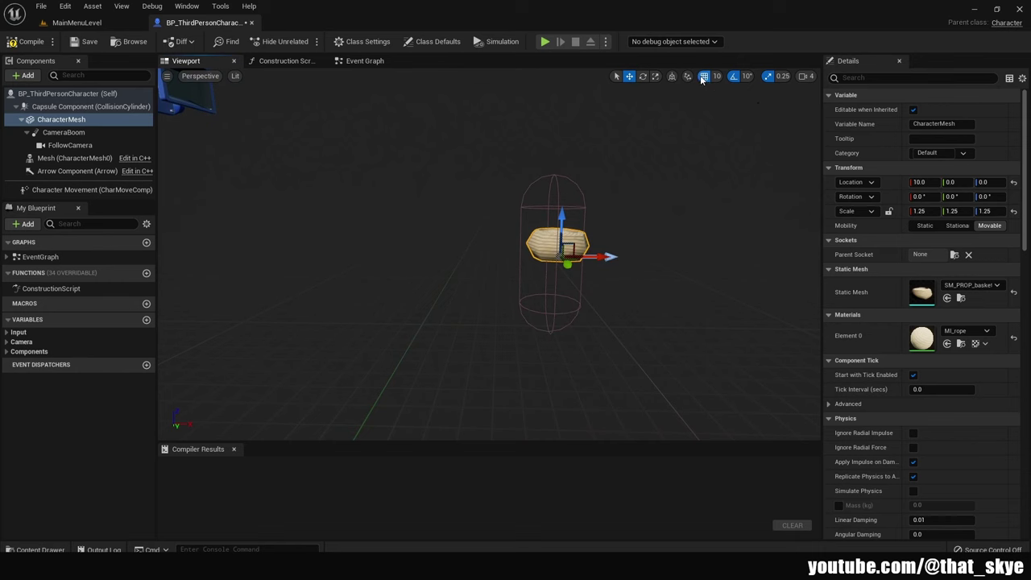
{"action": "key", "text": "q"}
Lower the collision capsule's Capsule Half Height to fit the basket, then reselect the basket
{"action": "left_click", "coordinate": [577, 188]}
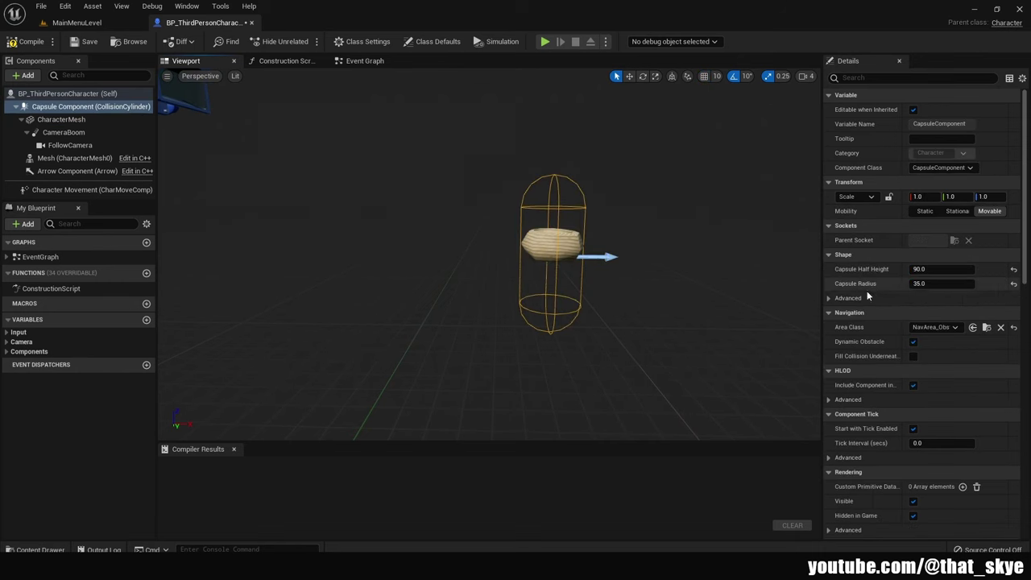
{"action": "left_click", "coordinate": [937, 269]}
{"action": "type", "text": "4"}
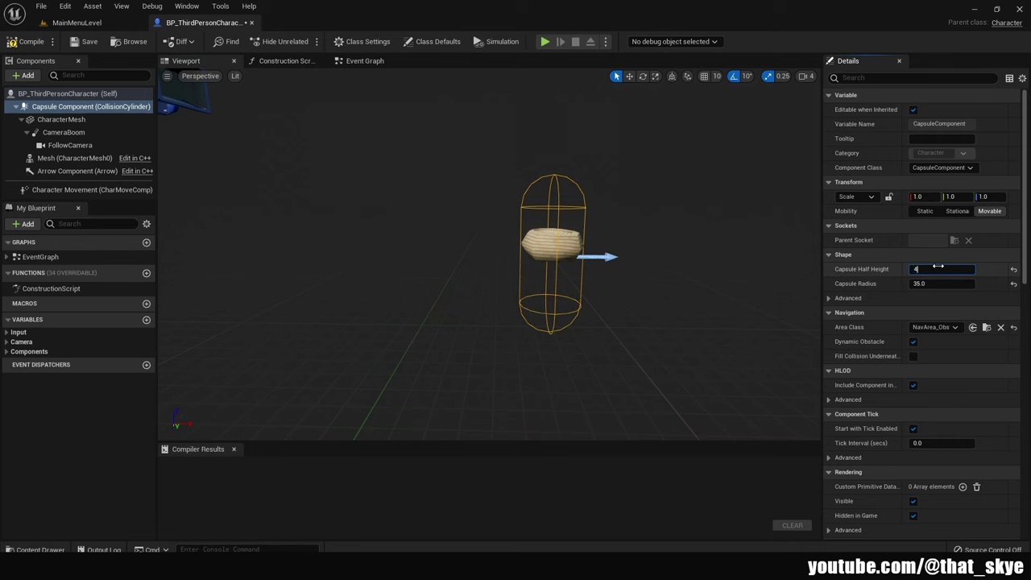
{"action": "key", "text": "Return"}
{"action": "left_click", "coordinate": [554, 272]}
{"action": "key", "text": "w"}
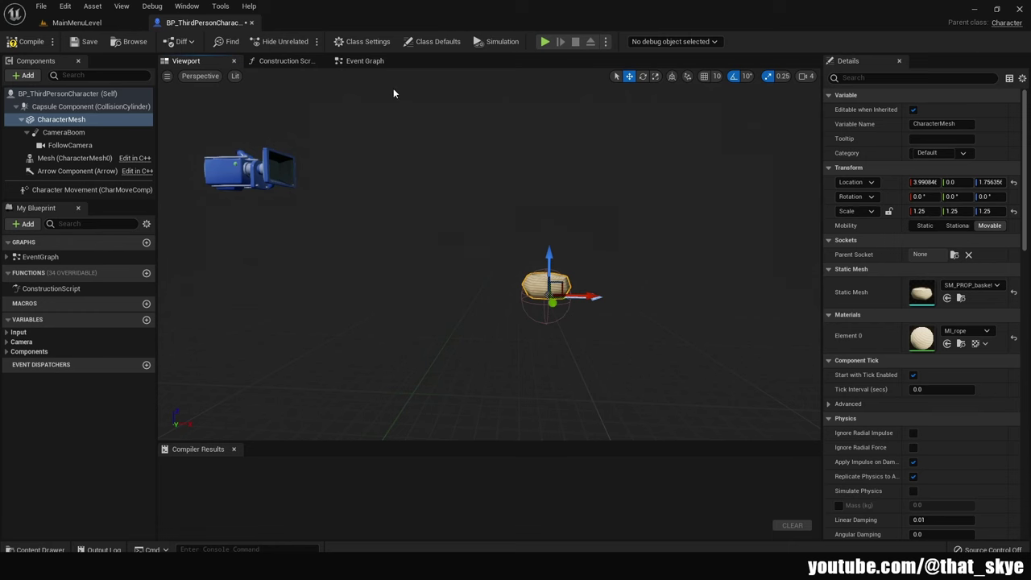
Delete the Jump Input group and its nodes from the character's Event Graph
{"action": "left_click", "coordinate": [357, 62]}
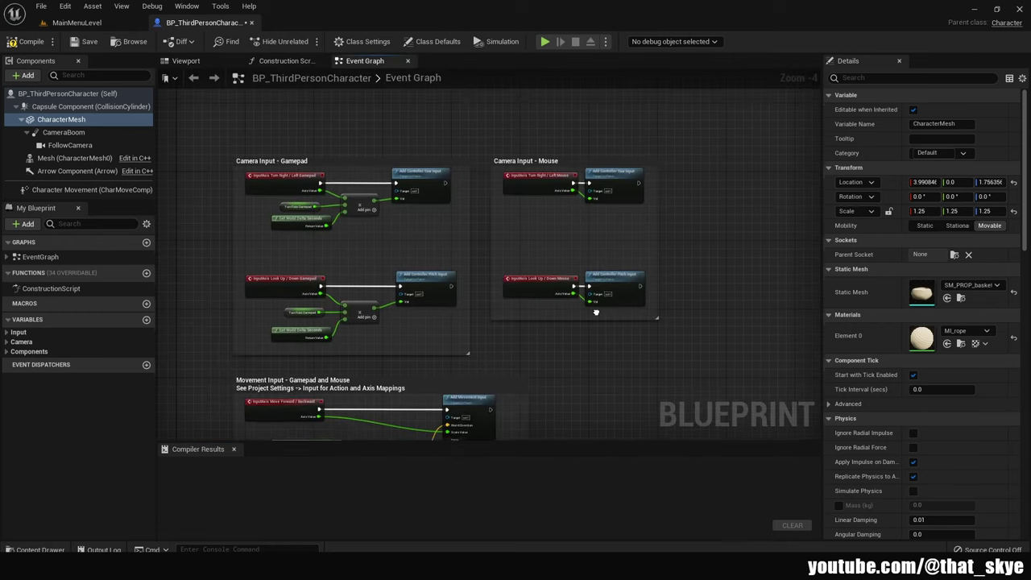
{"action": "left_click_drag", "start_coordinate": [742, 99], "coordinate": [193, 361]}
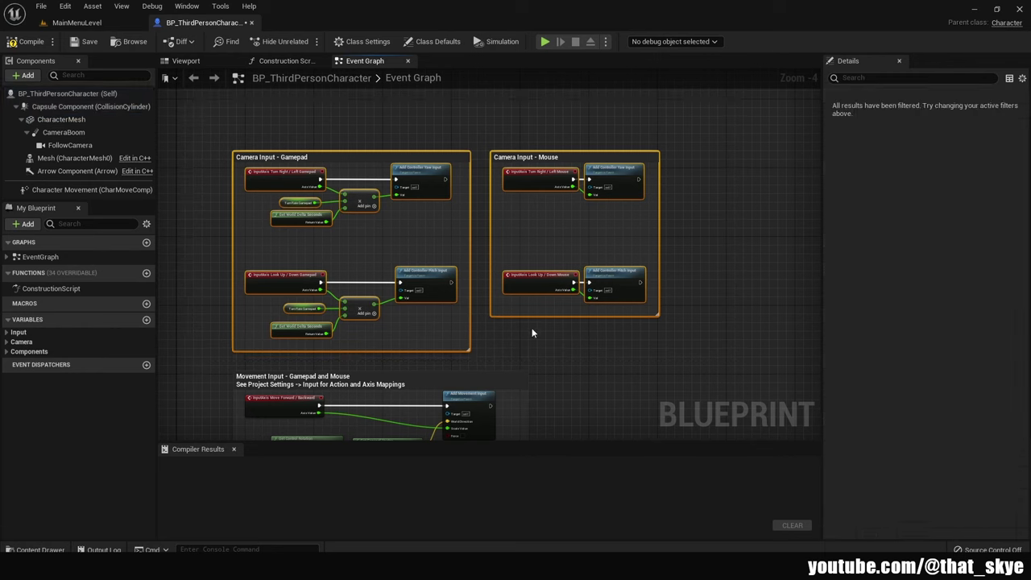
{"action": "right_click_drag", "start_coordinate": [436, 291], "coordinate": [498, 269]}
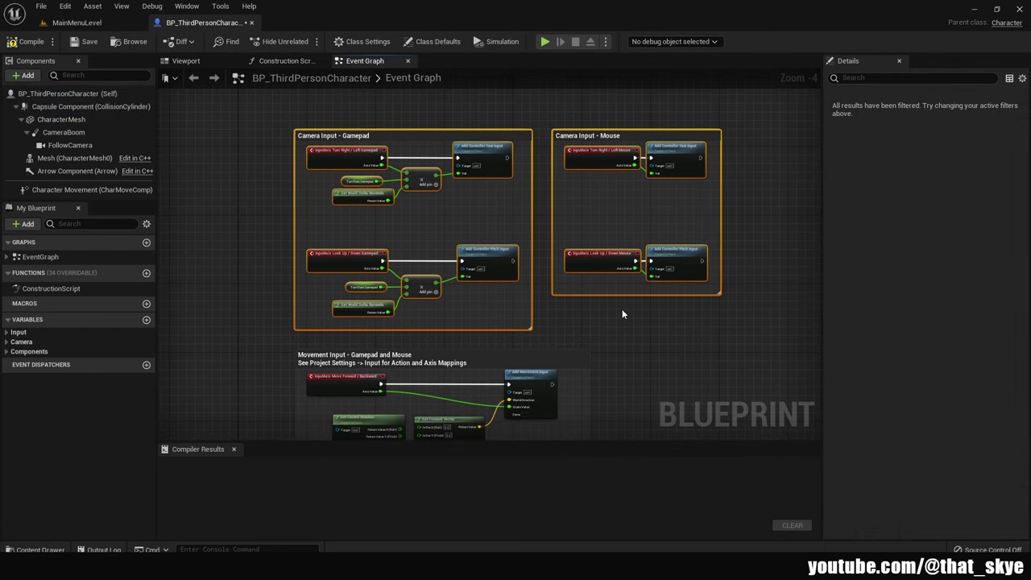
{"action": "left_click", "coordinate": [622, 308]}
{"action": "right_click_drag", "start_coordinate": [622, 309], "coordinate": [720, 134]}
{"action": "right_click_drag", "start_coordinate": [633, 273], "coordinate": [664, 64]}
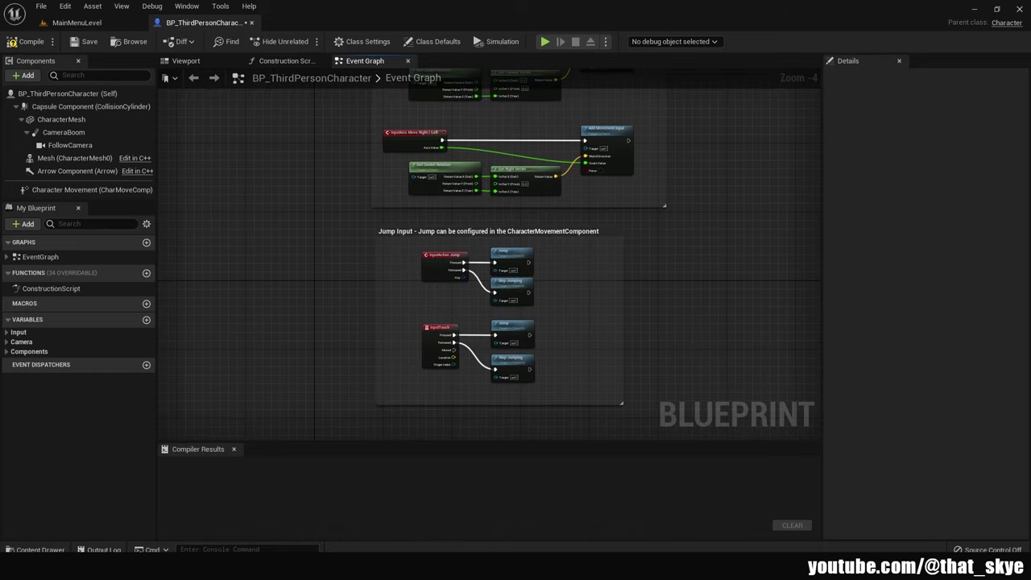
{"action": "left_click_drag", "start_coordinate": [689, 222], "coordinate": [249, 409]}
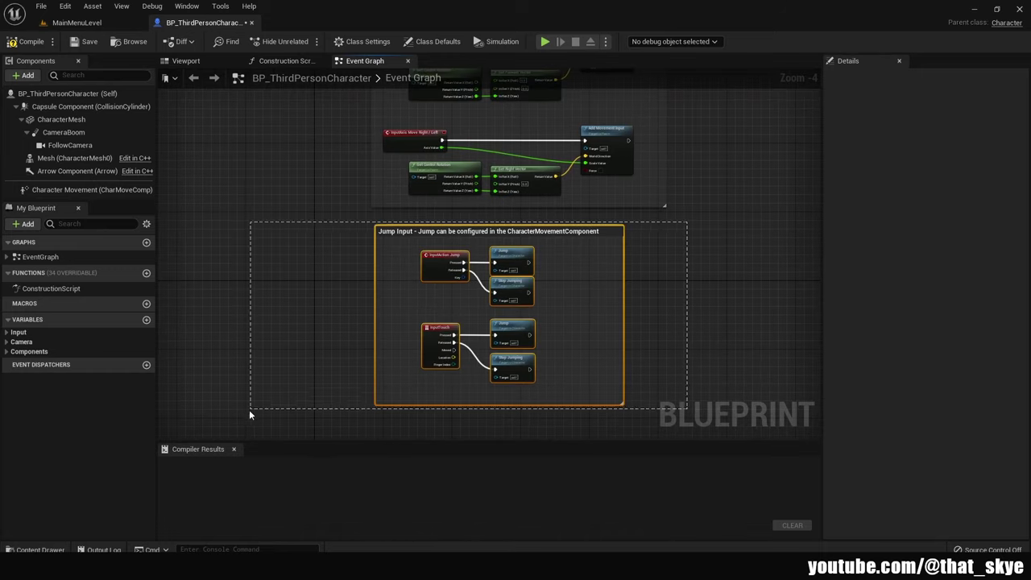
{"action": "key", "text": "Delete"}
Delete the forward/backward movement nodes, leaving only the left/right movement chain
{"action": "right_click_drag", "start_coordinate": [713, 161], "coordinate": [699, 283]}
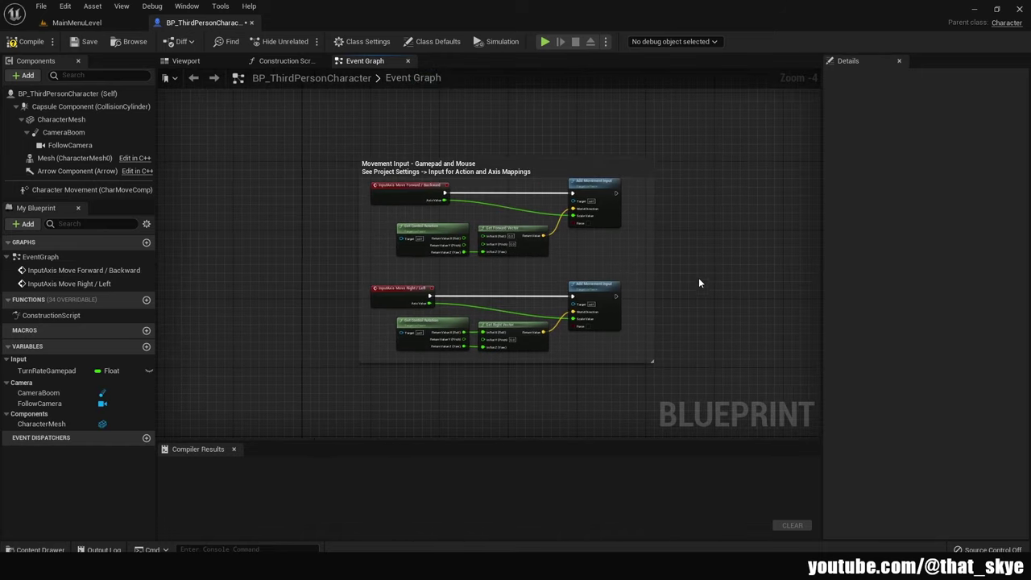
{"action": "scroll", "coordinate": [709, 285], "scroll_direction": "up", "scroll_amount": 2}
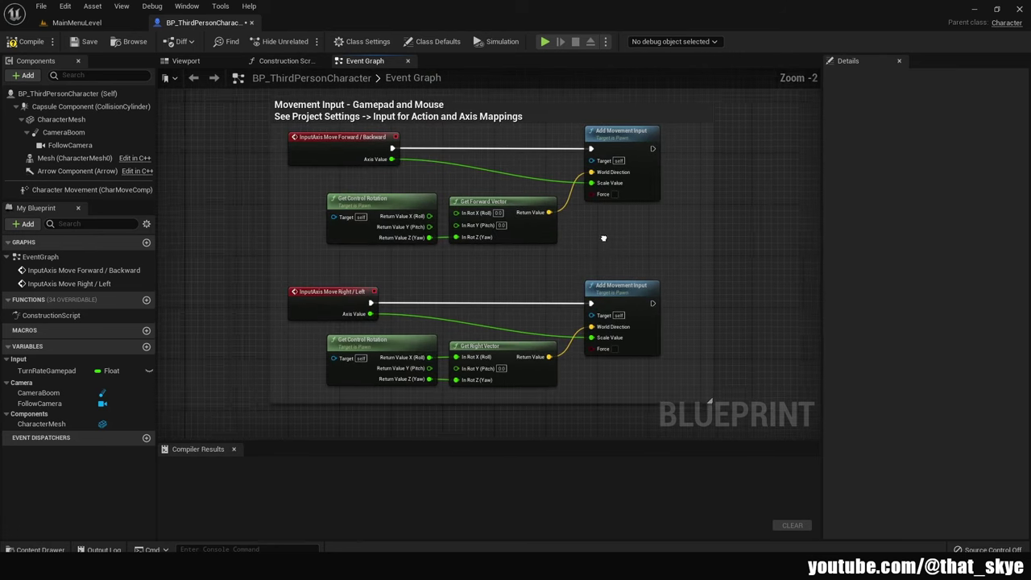
{"action": "left_click_drag", "start_coordinate": [726, 136], "coordinate": [310, 235]}
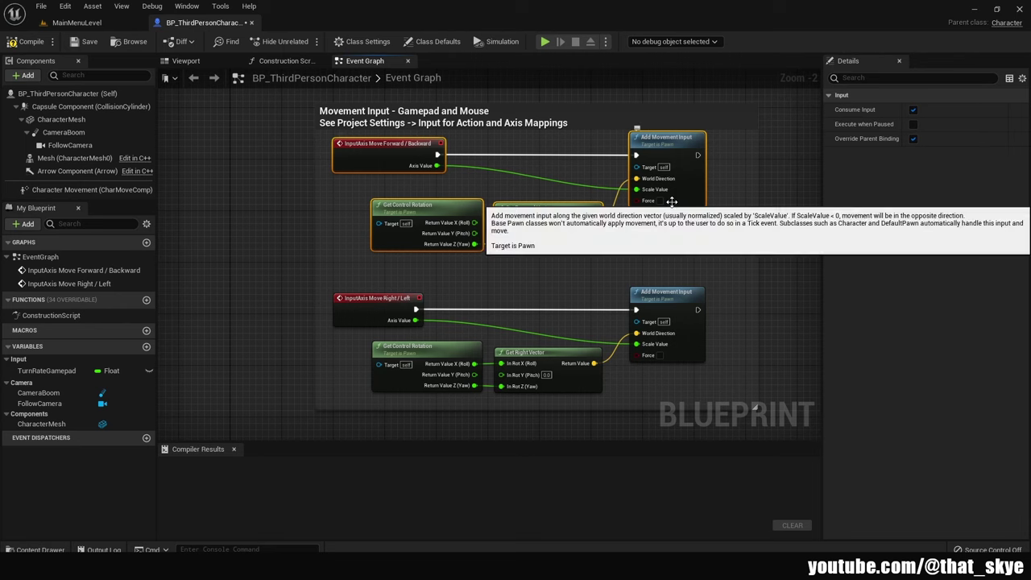
{"action": "key", "text": "Delete"}
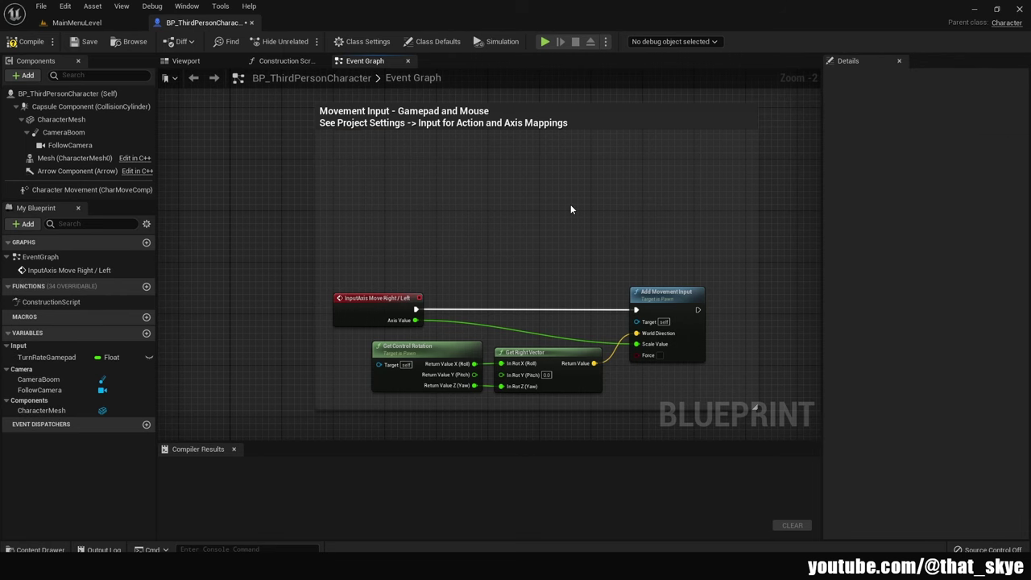
Add two Float variables to the character, Health and Points
{"action": "right_click_drag", "start_coordinate": [294, 225], "coordinate": [662, 237]}
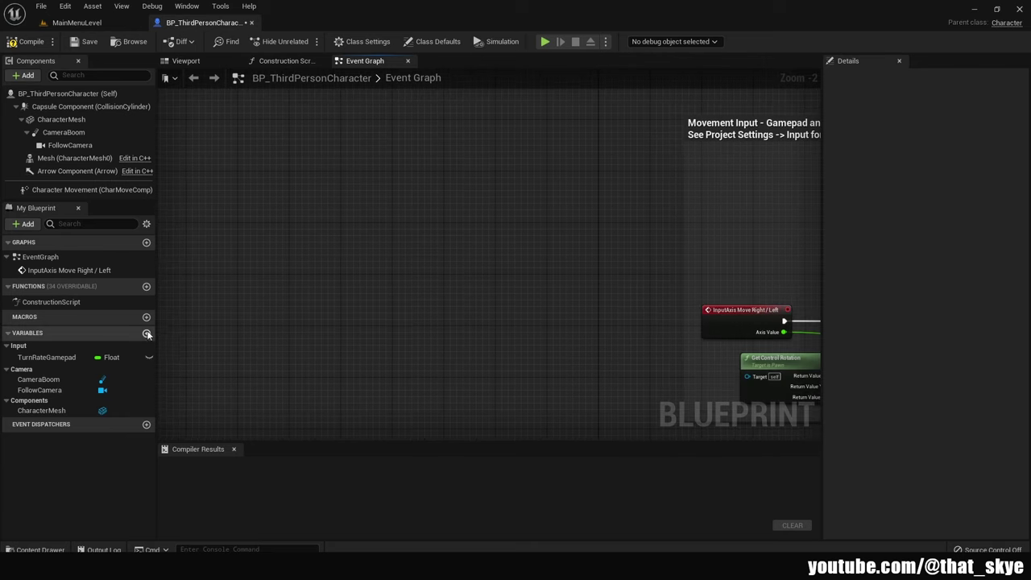
{"action": "left_click", "coordinate": [145, 332]}
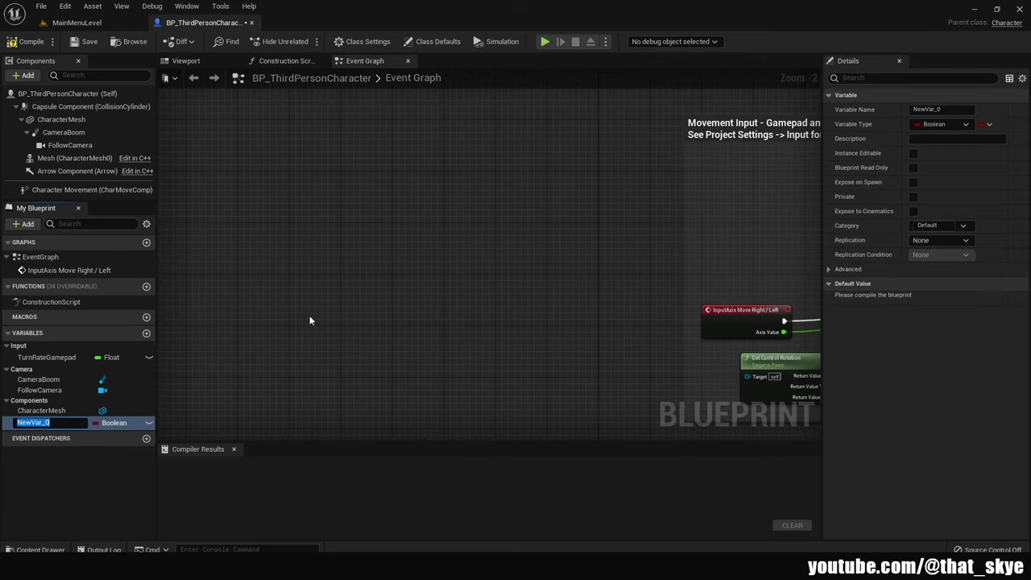
{"action": "type", "text": "Health"}
{"action": "key", "text": "Return"}
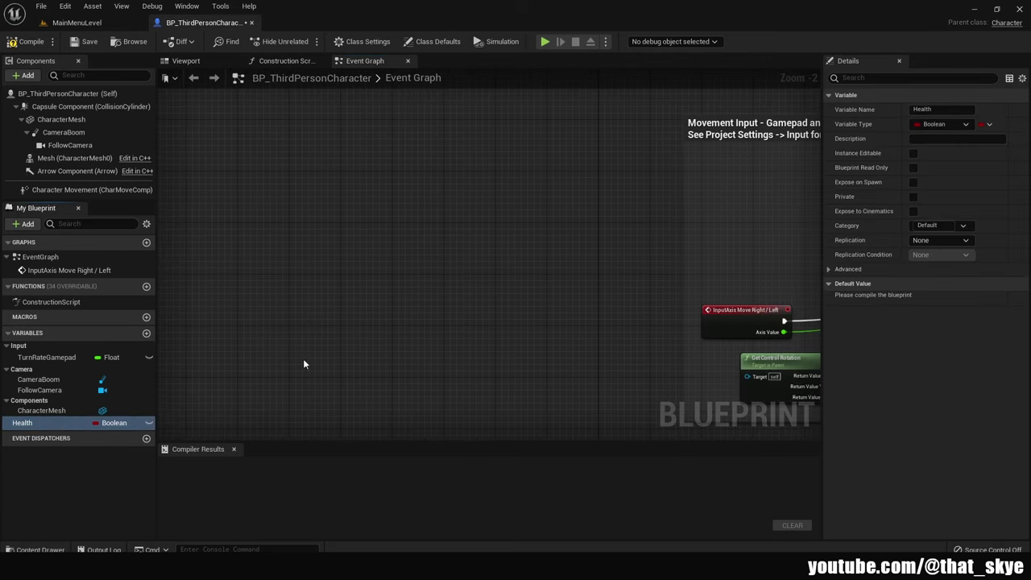
{"action": "left_click", "coordinate": [108, 426]}
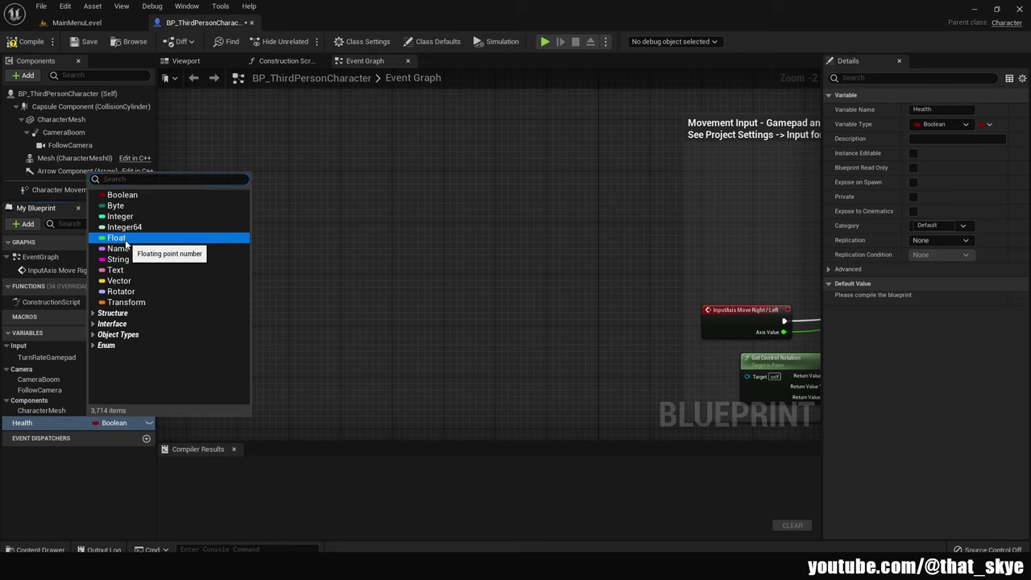
{"action": "left_click", "coordinate": [120, 233]}
{"action": "left_click", "coordinate": [149, 335]}
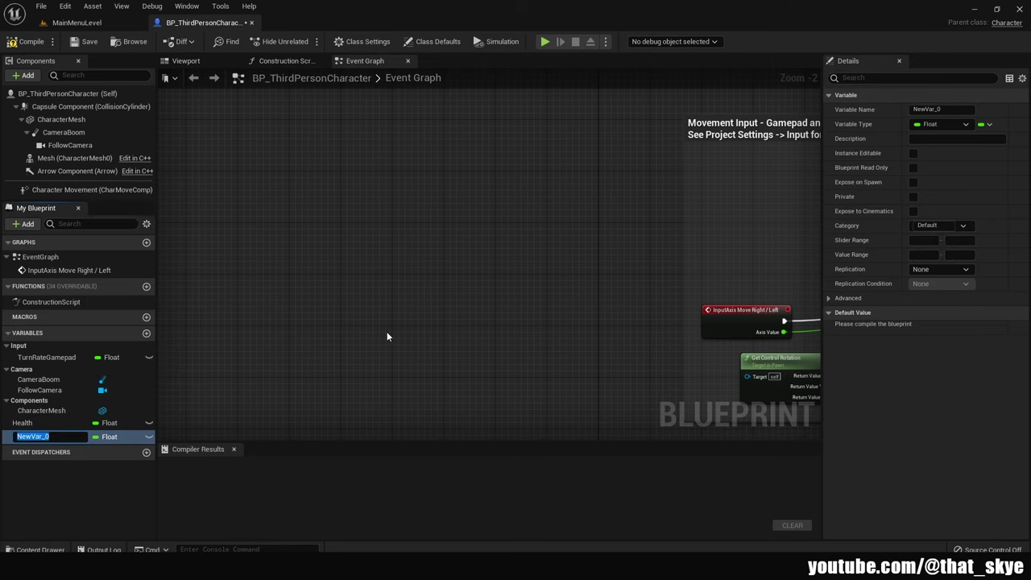
{"action": "type", "text": "Points"}
{"action": "key", "text": "Return"}
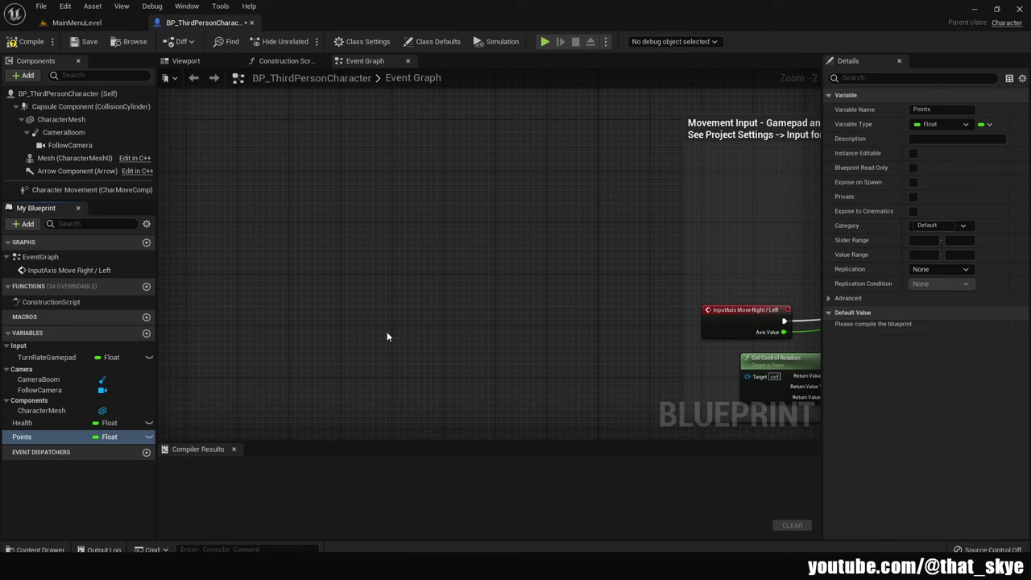
Compile and save the character, set Health's default to 3, then switch to MainMenuLevel
{"action": "left_click", "coordinate": [31, 41]}
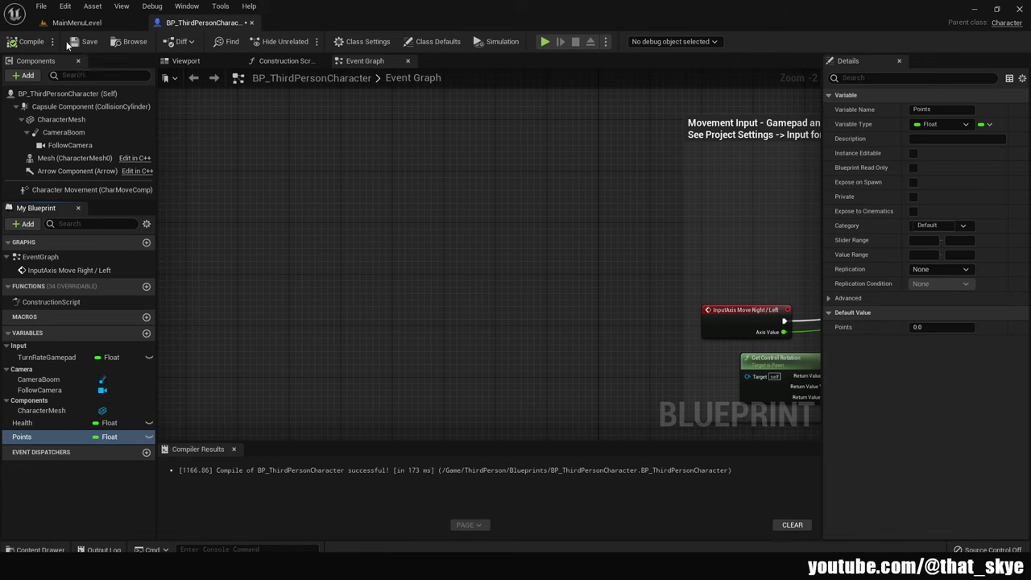
{"action": "left_click", "coordinate": [85, 41]}
{"action": "left_click", "coordinate": [45, 424]}
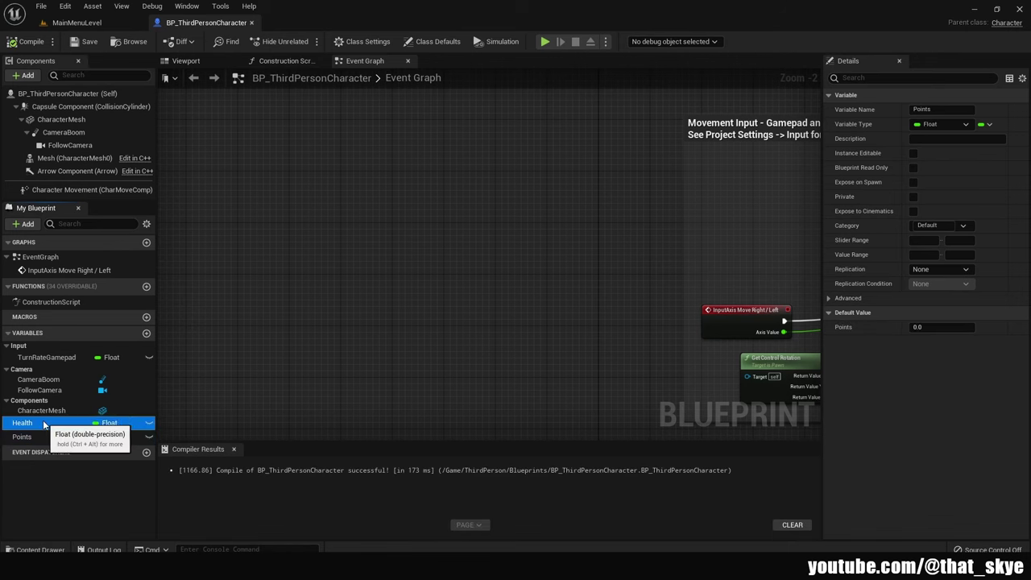
{"action": "left_click", "coordinate": [941, 327]}
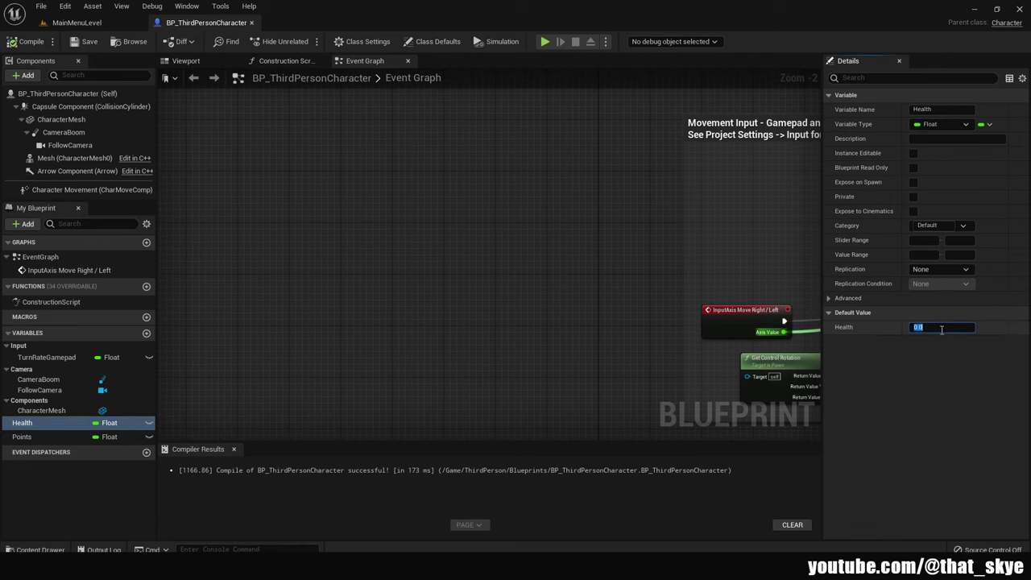
{"action": "type", "text": "3"}
{"action": "key", "text": "Return"}
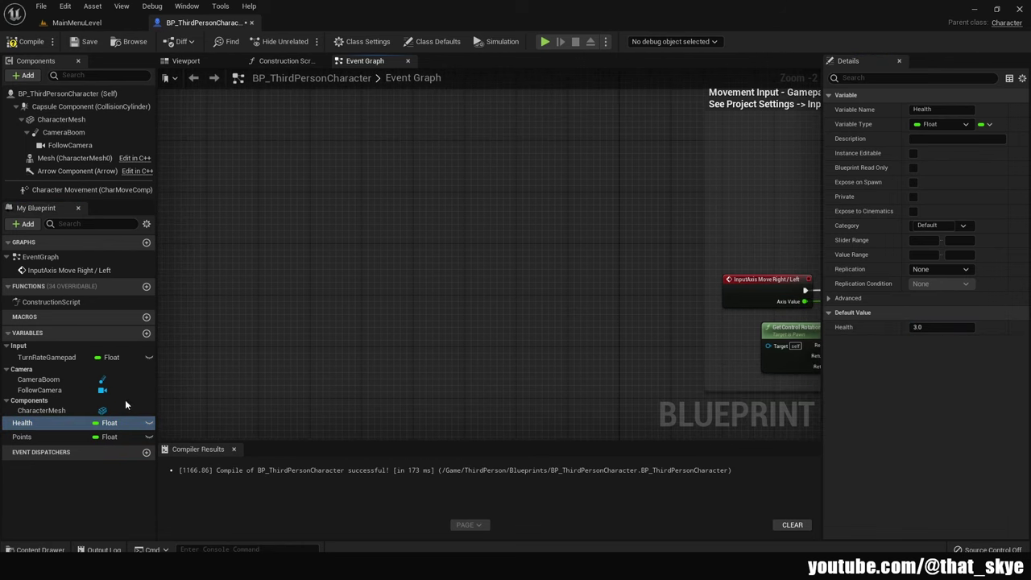
{"action": "left_click", "coordinate": [22, 437]}
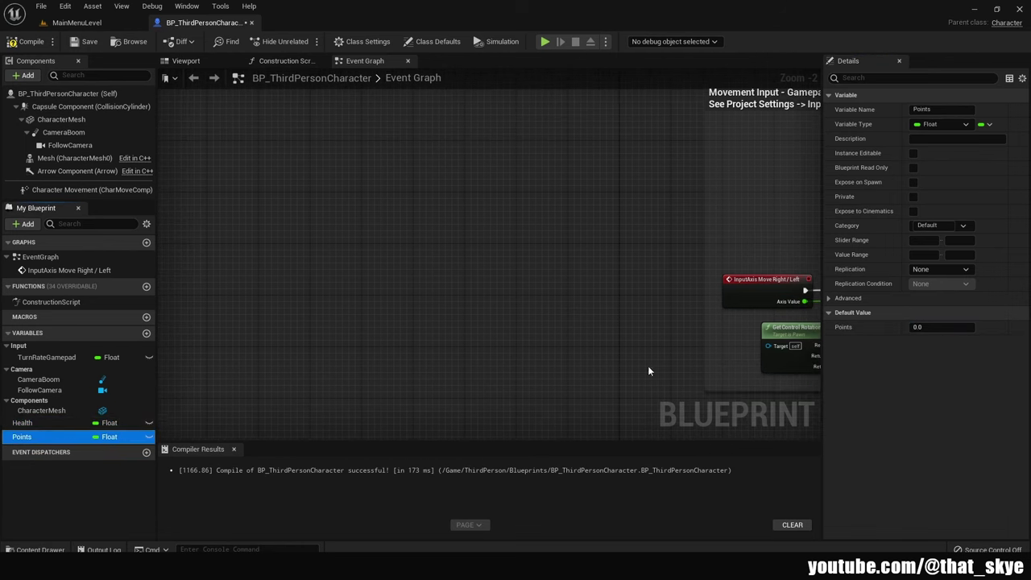
{"action": "left_click", "coordinate": [77, 23]}
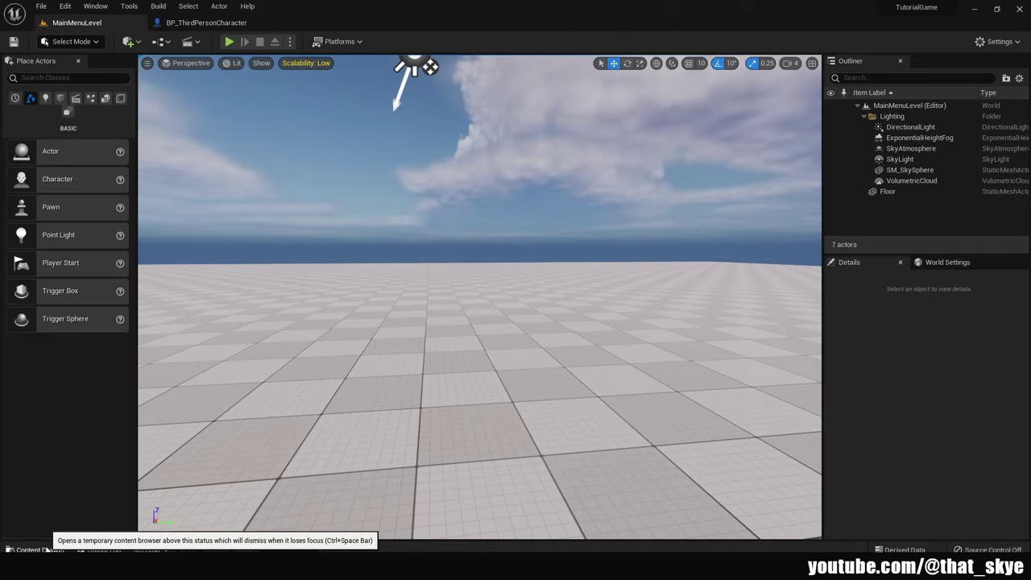
Open GameLevel from the Content/Levels folder
{"action": "left_click", "coordinate": [40, 550]}
{"action": "left_click", "coordinate": [56, 386]}
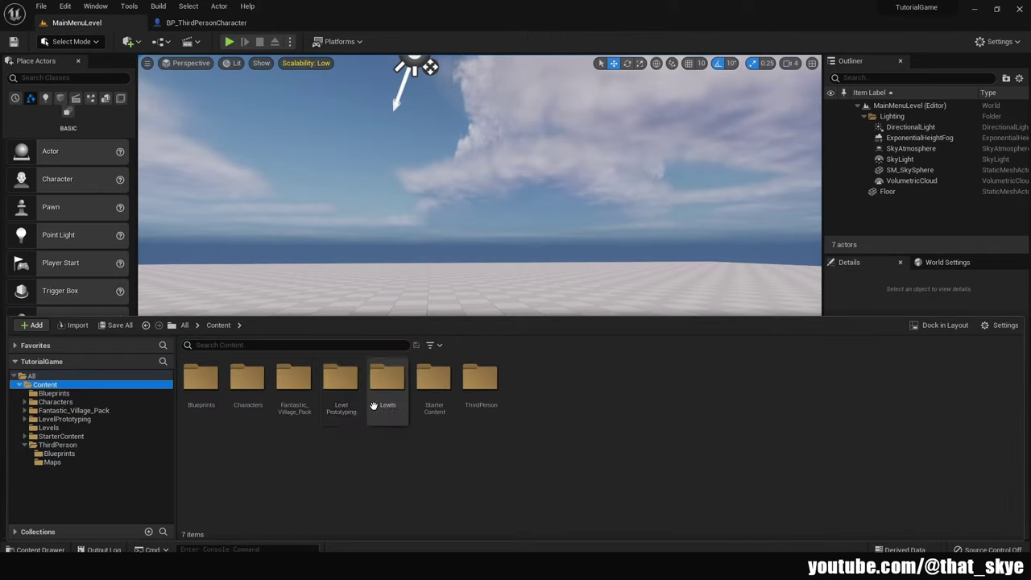
{"action": "double_click", "coordinate": [384, 385]}
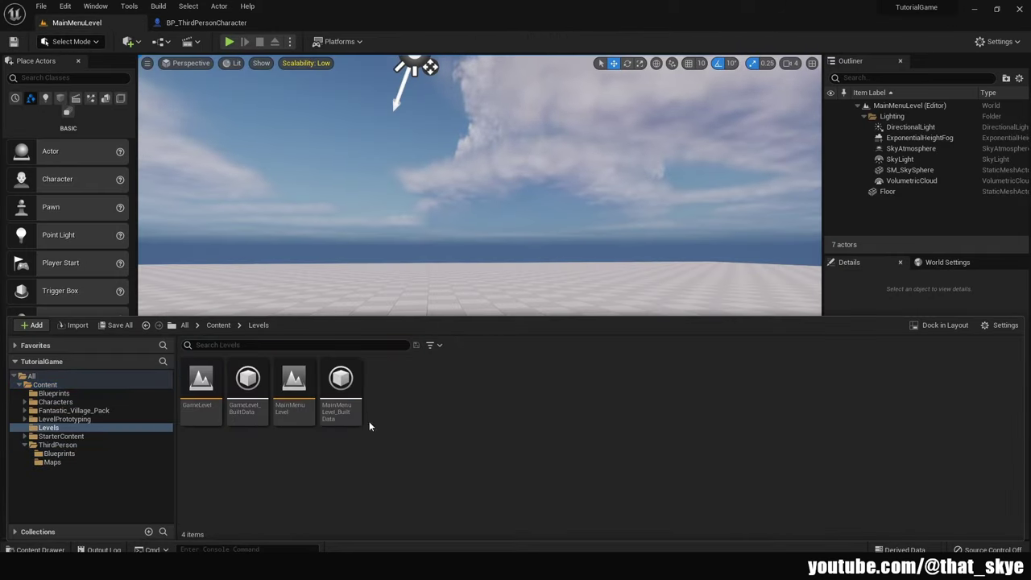
{"action": "double_click", "coordinate": [202, 399]}
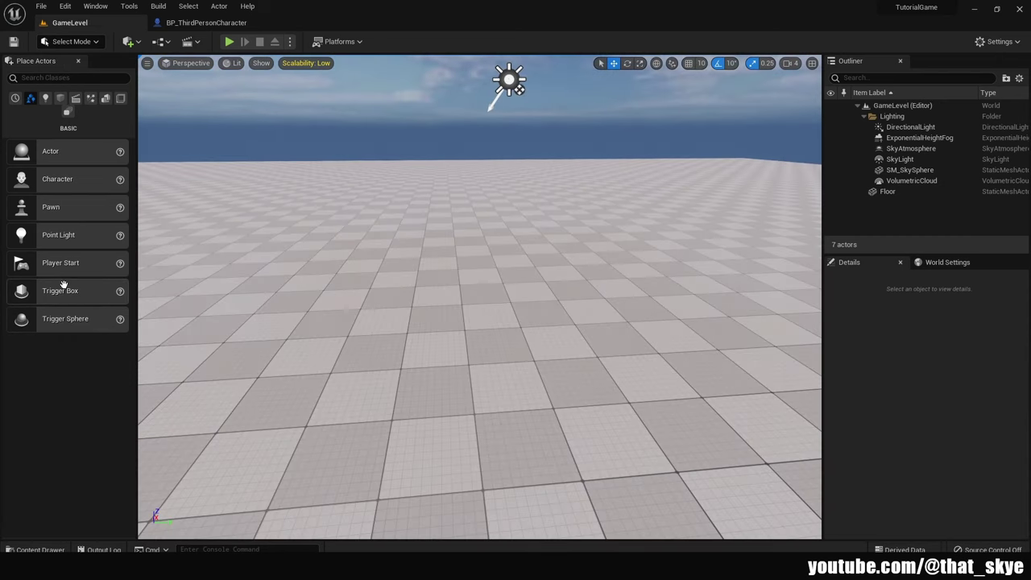
Place a Player Start at the origin and raise it above the floor
{"action": "left_click_drag", "start_coordinate": [57, 264], "coordinate": [442, 226]}
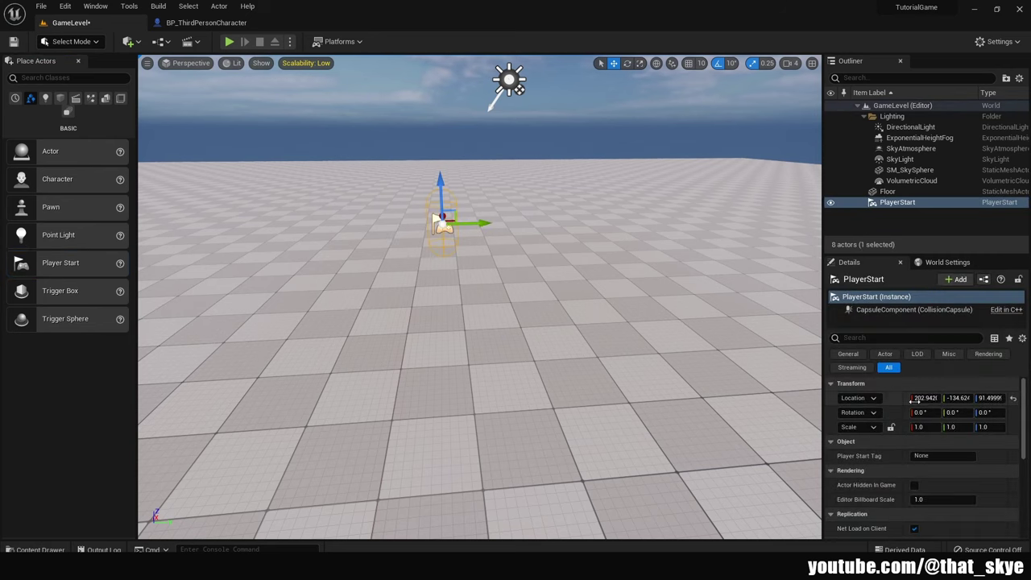
{"action": "left_click", "coordinate": [1012, 398]}
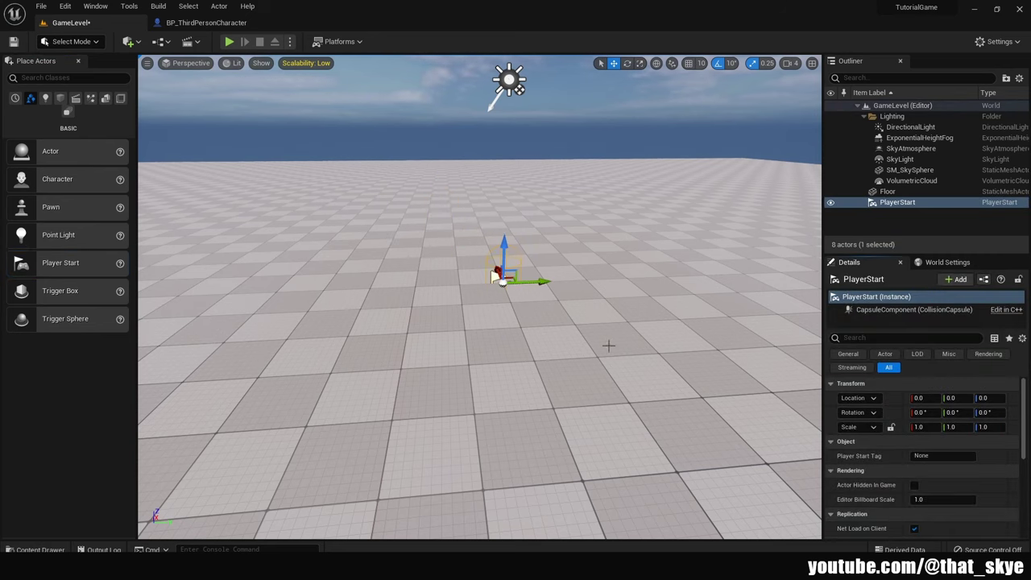
{"action": "right_click_drag", "start_coordinate": [608, 346], "coordinate": [596, 339]}
{"action": "left_click_drag", "start_coordinate": [522, 294], "coordinate": [532, 229]}
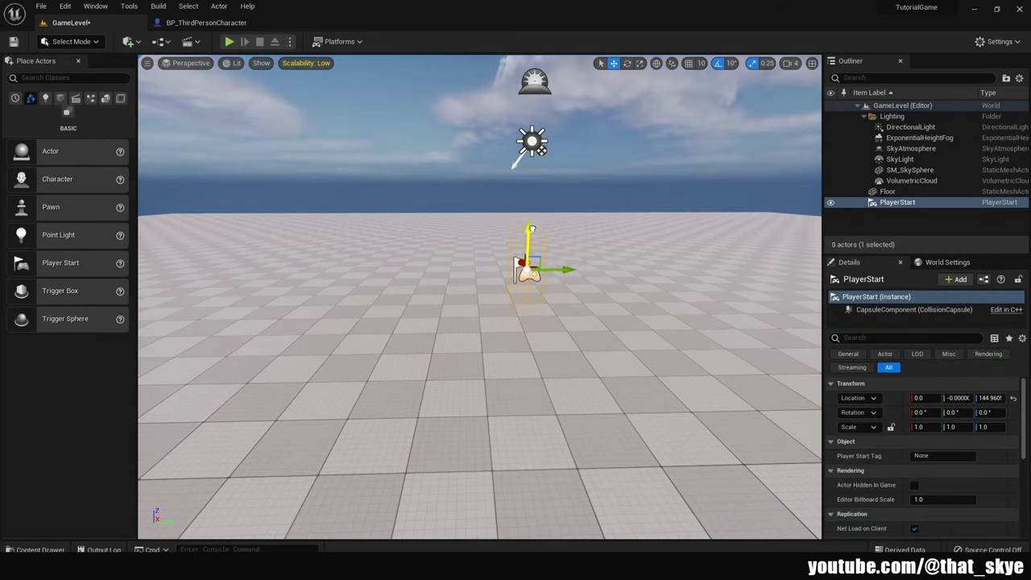
Play-test the level with Alt+P, strafing the basket left, then stop
{"action": "key", "text": "alt+p"}
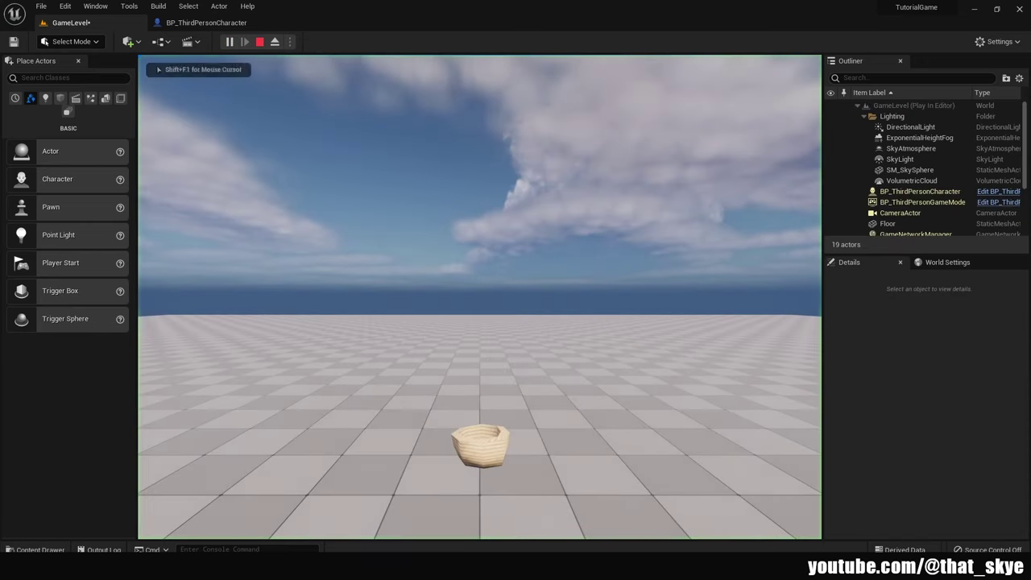
{"action": "key", "text": "a"}
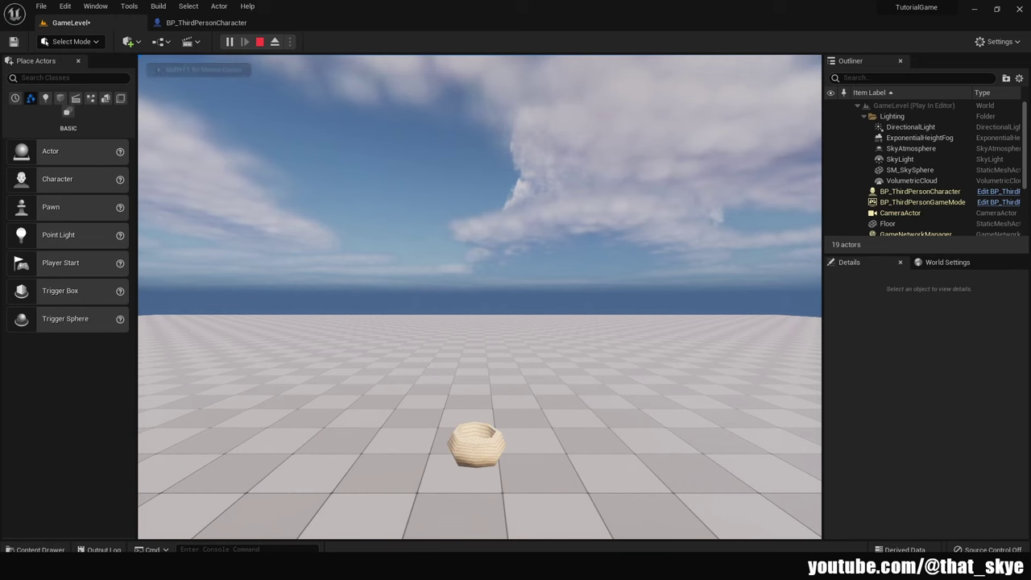
{"action": "key", "text": "Escape"}
{"action": "key", "text": "ctrl+space"}
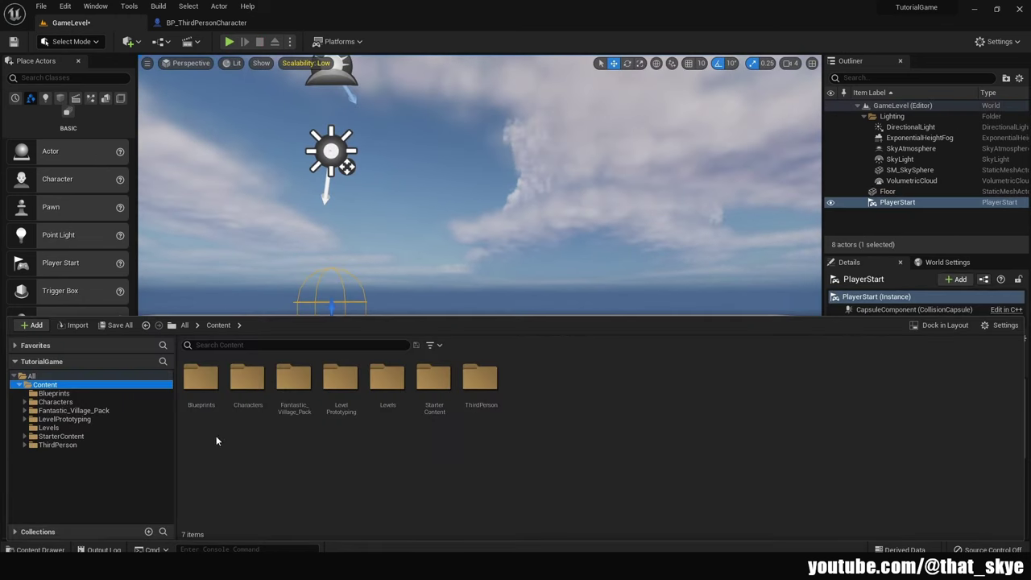
Create a new Actor blueprint named BP_DeleteZone in the Blueprints folder
{"action": "double_click", "coordinate": [201, 376]}
{"action": "right_click", "coordinate": [267, 388]}
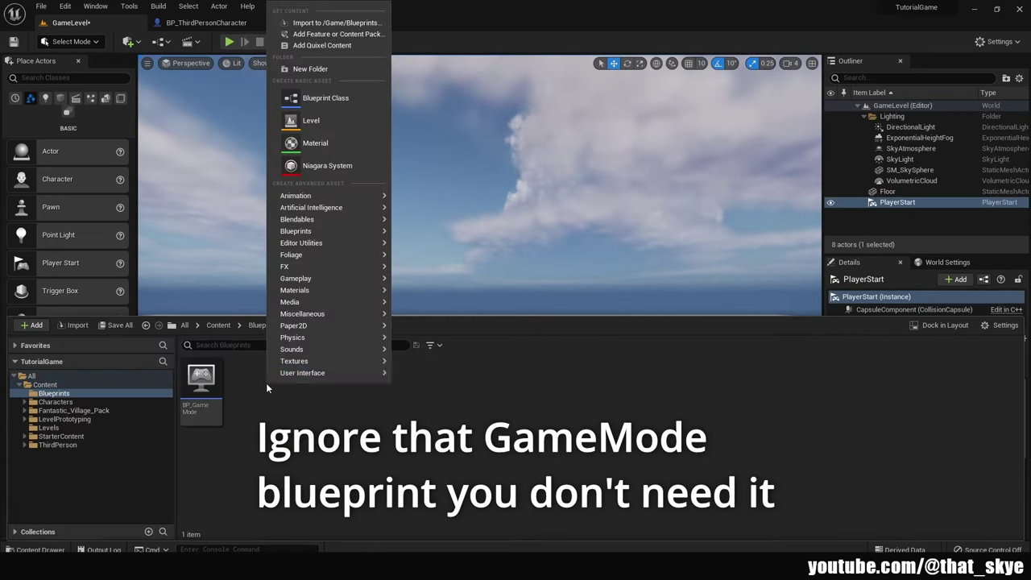
{"action": "left_click", "coordinate": [326, 97]}
{"action": "left_click", "coordinate": [390, 195]}
{"action": "type", "text": "BP_Delete"}
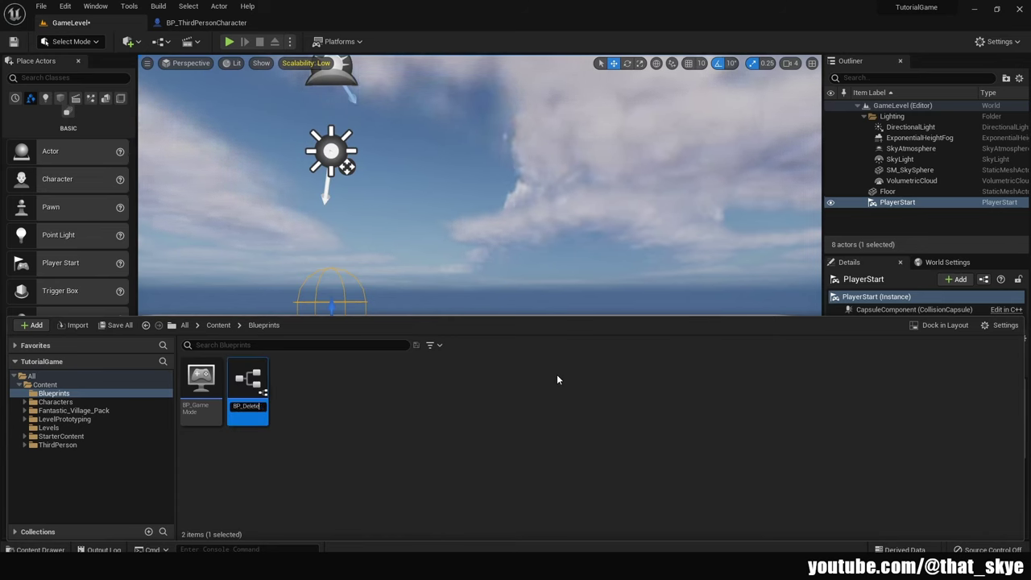
{"action": "type", "text": "Zone"}
{"action": "key", "text": "Return"}
Add a Box component with Custom collision ignoring all channels except overlapping FallingActor
{"action": "double_click", "coordinate": [203, 385]}
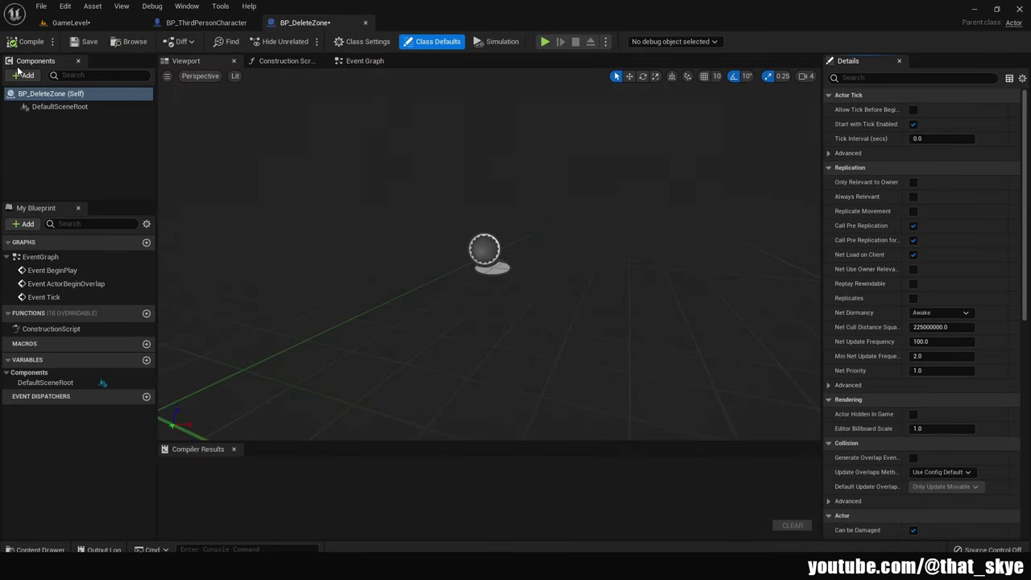
{"action": "left_click", "coordinate": [24, 75]}
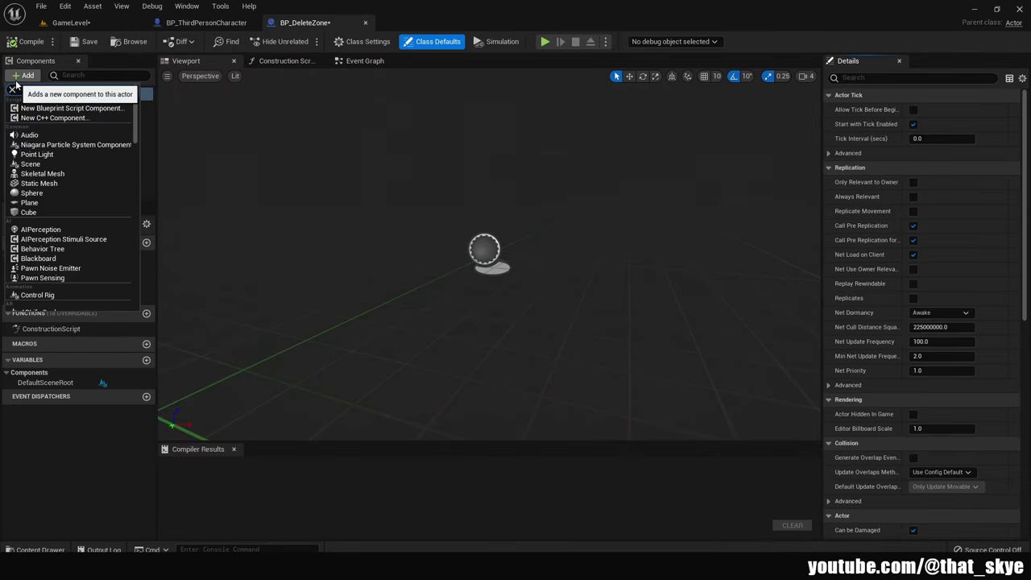
{"action": "type", "text": "box"}
{"action": "key", "text": "Return"}
{"action": "key", "text": "Return"}
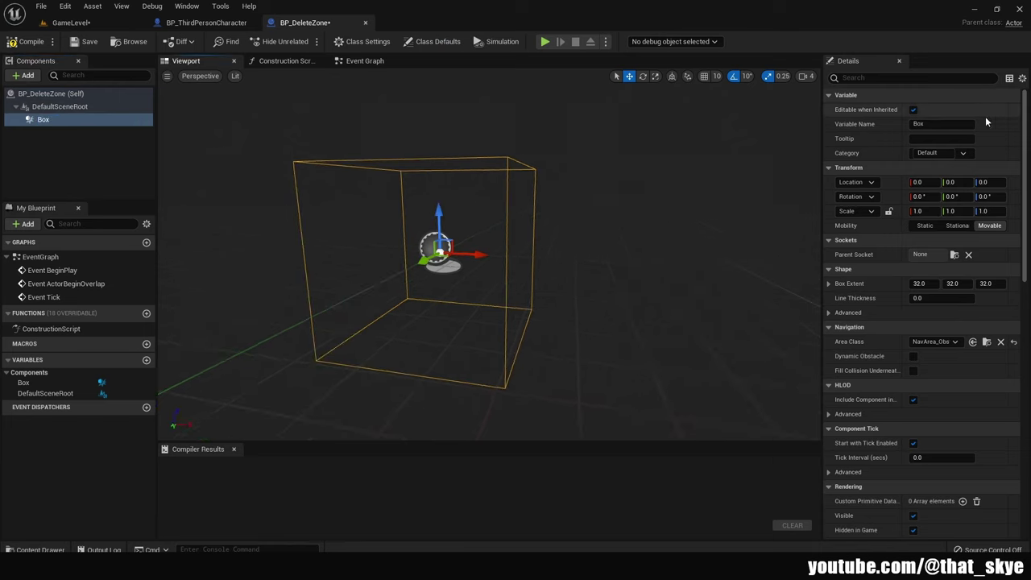
{"action": "scroll", "coordinate": [932, 364], "scroll_direction": "down", "scroll_amount": 10}
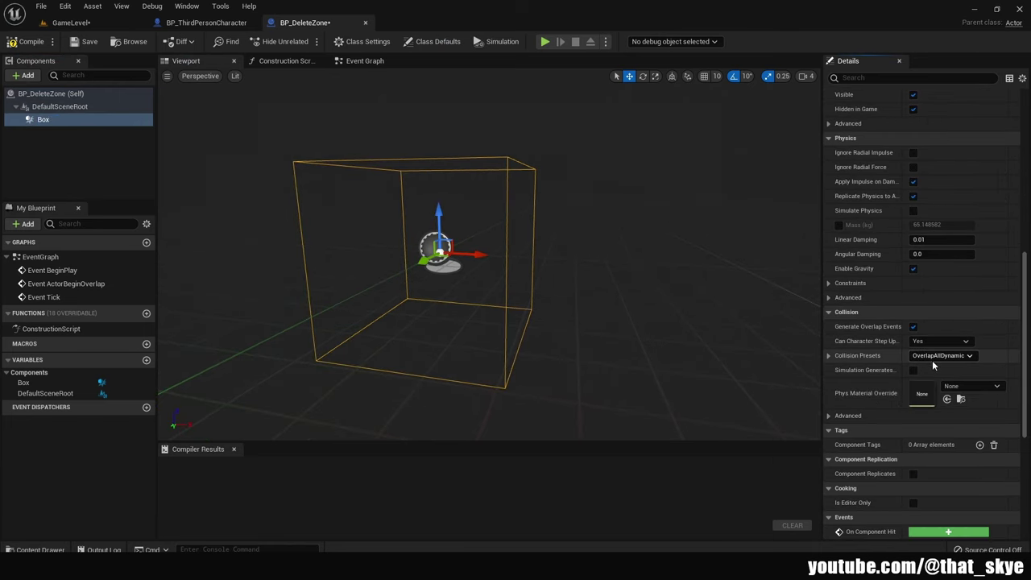
{"action": "left_click", "coordinate": [961, 357]}
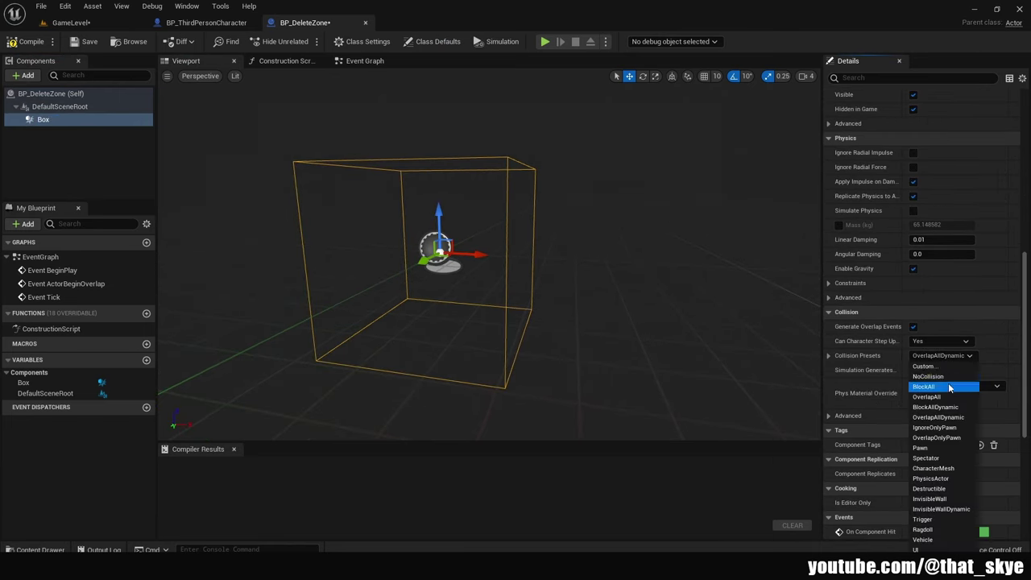
{"action": "left_click", "coordinate": [946, 364]}
{"action": "scroll", "coordinate": [926, 327], "scroll_direction": "down", "scroll_amount": 3}
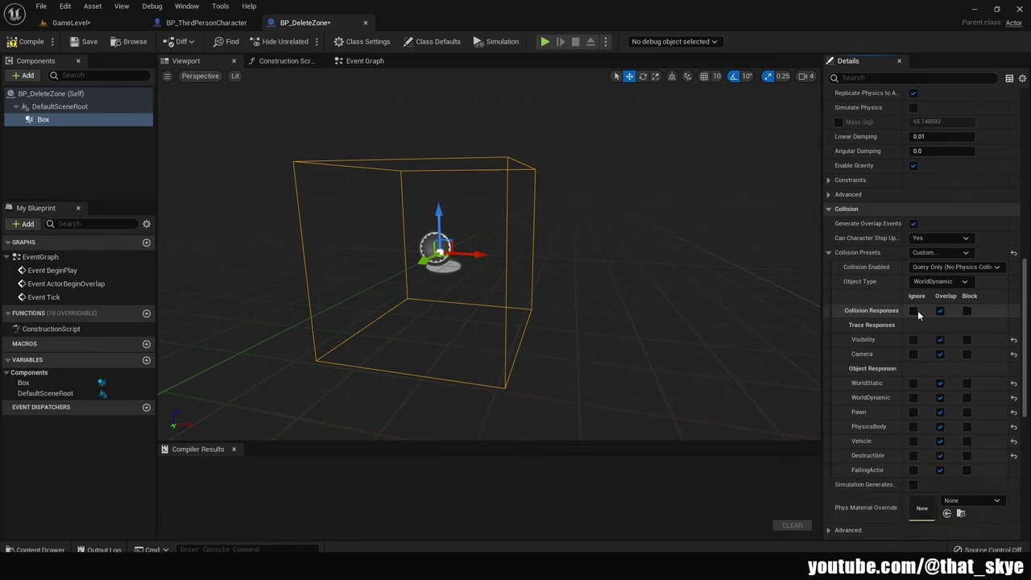
{"action": "left_click", "coordinate": [913, 311]}
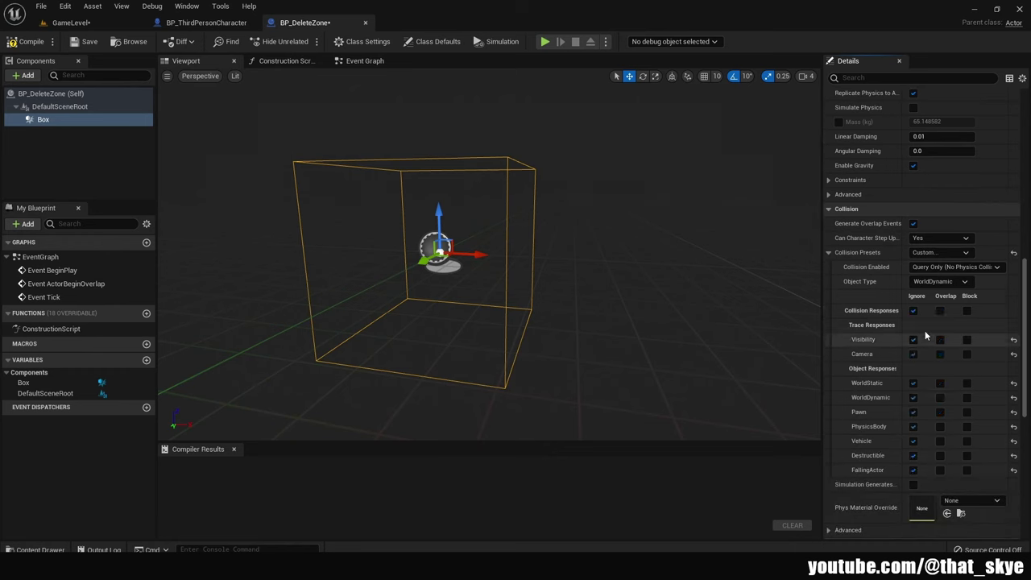
{"action": "left_click", "coordinate": [940, 470]}
Wire ActorBeginOverlap's Other Actor into a Destroy Actor node
{"action": "left_click", "coordinate": [364, 61]}
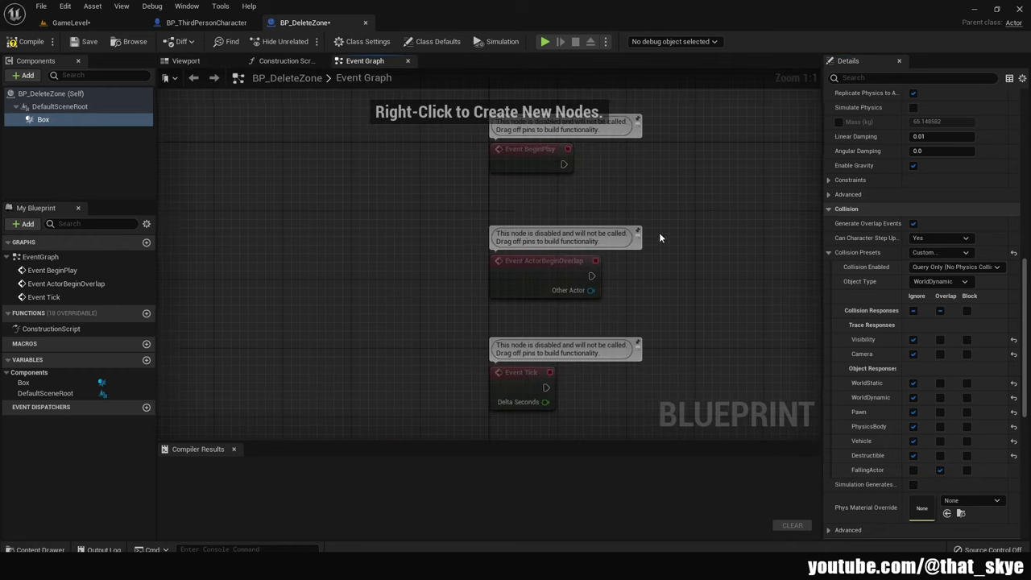
{"action": "right_click_drag", "start_coordinate": [659, 238], "coordinate": [471, 223]}
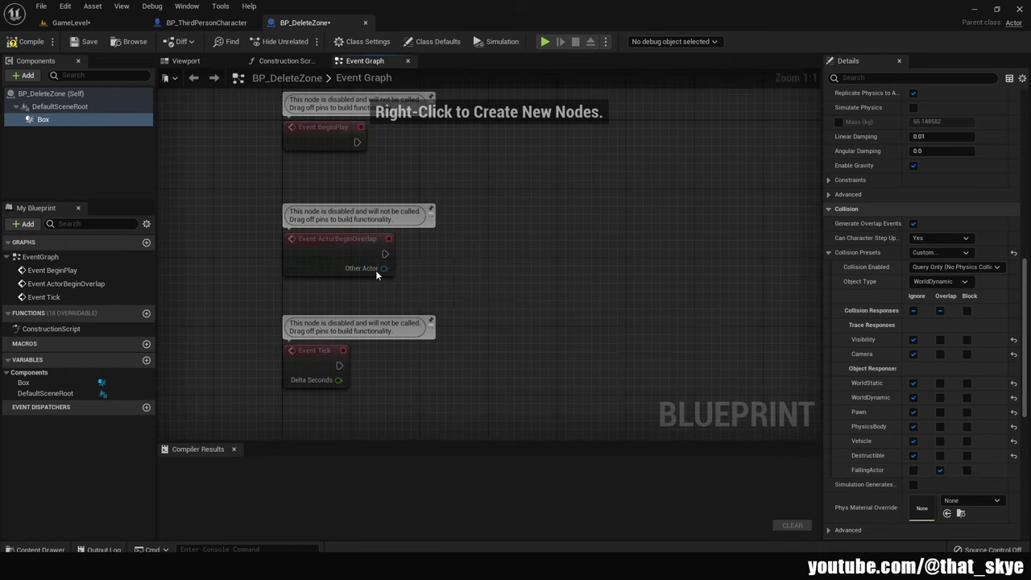
{"action": "left_click_drag", "start_coordinate": [384, 268], "coordinate": [462, 259]}
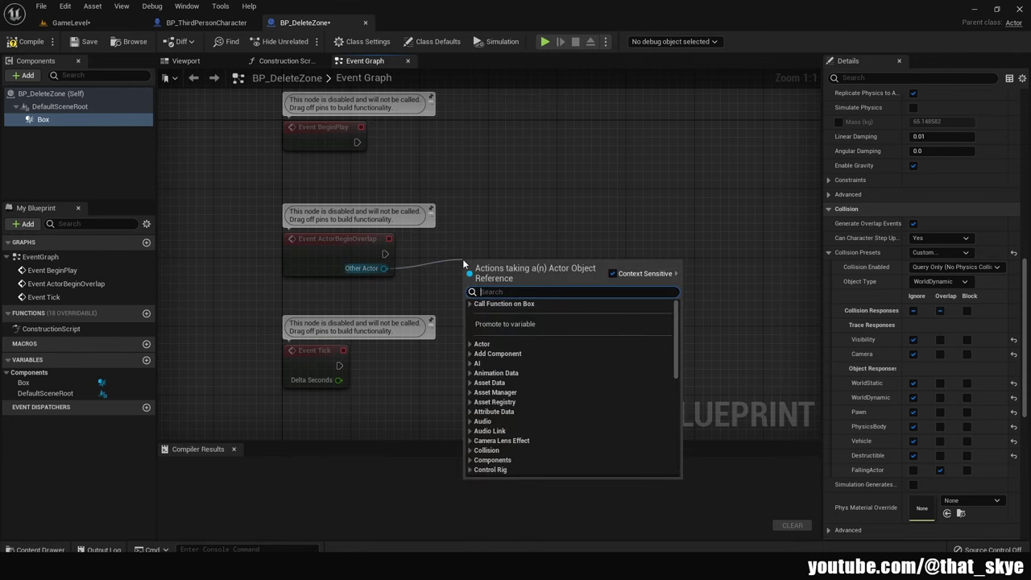
{"action": "type", "text": "destroy"}
{"action": "key", "text": "Return"}
{"action": "left_click_drag", "start_coordinate": [464, 263], "coordinate": [447, 228]}
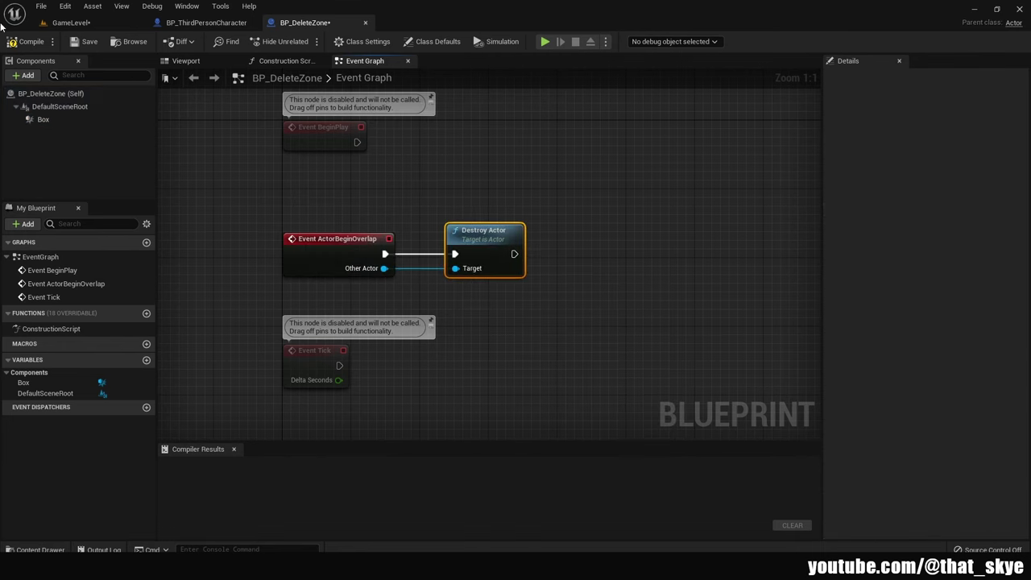
Compile and save BP_DeleteZone, close its editor, and go back to GameLevel
{"action": "left_click", "coordinate": [32, 42]}
{"action": "left_click", "coordinate": [85, 42]}
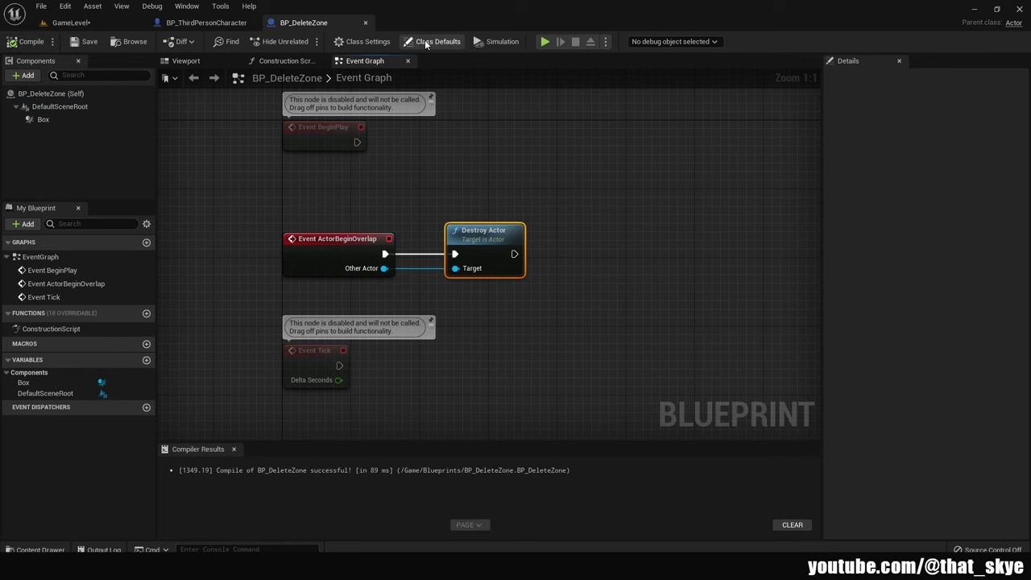
{"action": "left_click", "coordinate": [365, 22]}
{"action": "left_click", "coordinate": [99, 24]}
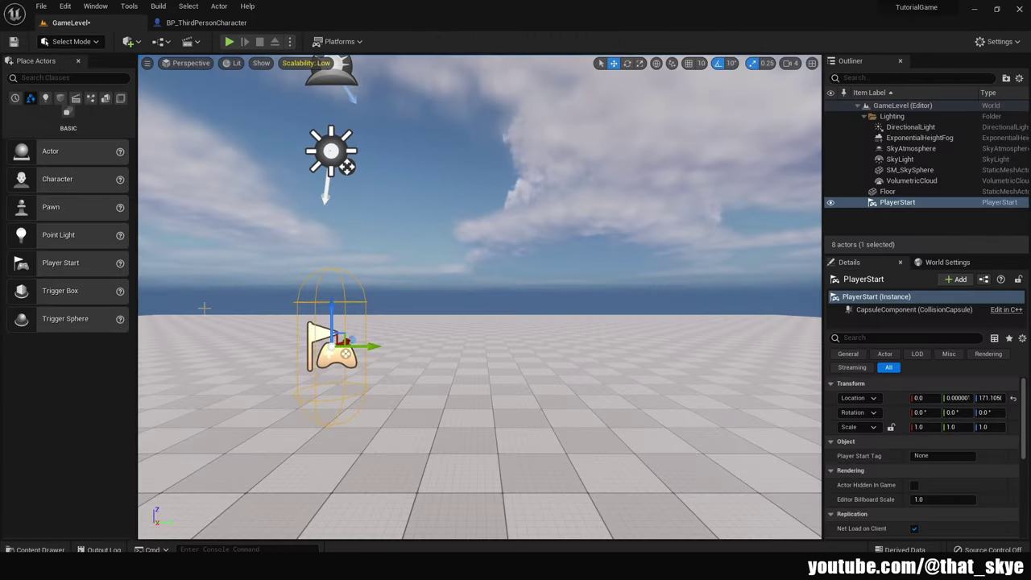
Drop a BP_DeleteZone onto the floor and scale it to 11.25 by 14.25
{"action": "left_click", "coordinate": [62, 550]}
{"action": "left_click_drag", "start_coordinate": [200, 399], "coordinate": [442, 434]}
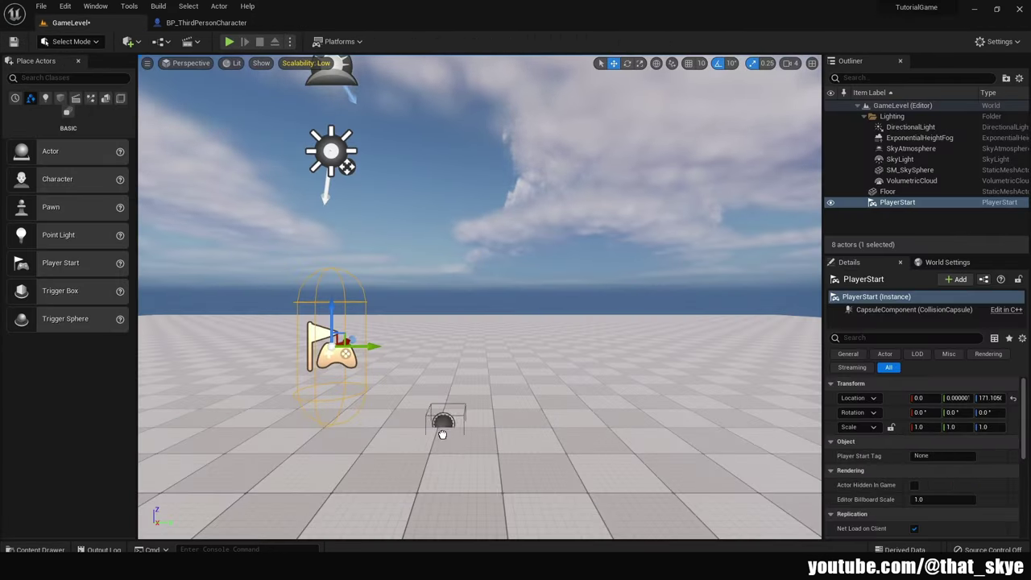
{"action": "key", "text": "f"}
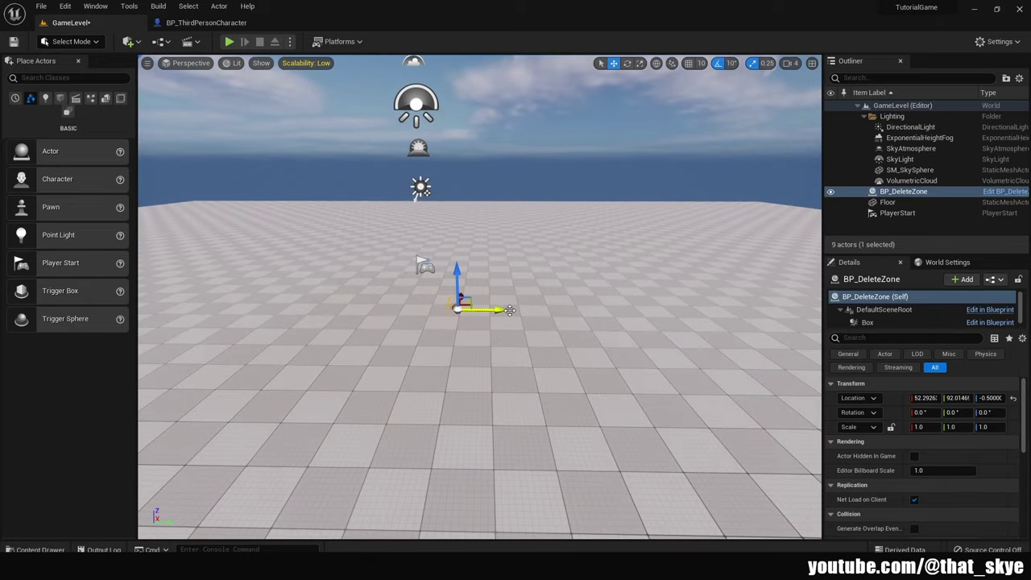
{"action": "left_click_drag", "start_coordinate": [499, 309], "coordinate": [427, 308]}
{"action": "key", "text": "r"}
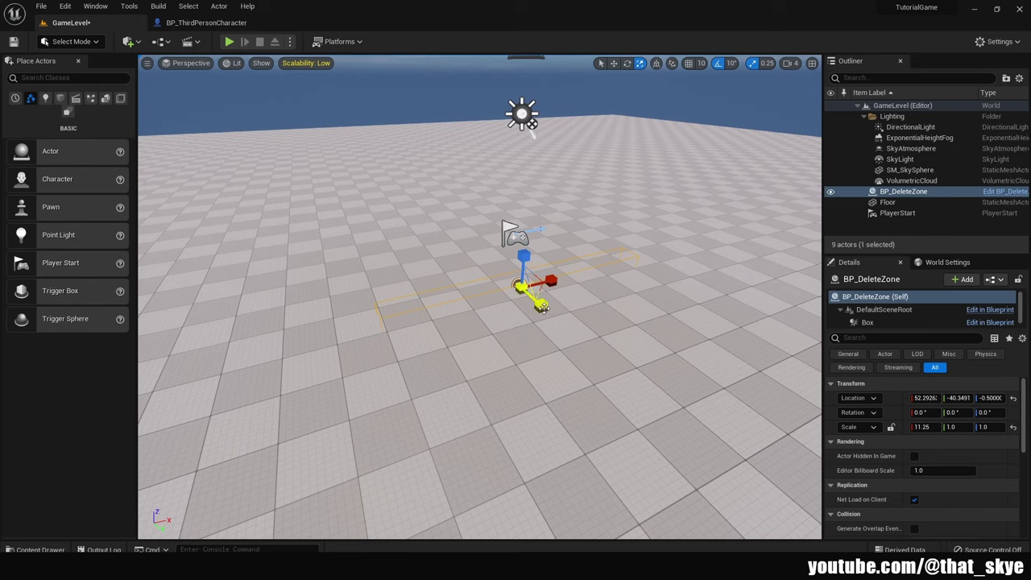
{"action": "right_click_drag", "start_coordinate": [532, 124], "coordinate": [531, 125]}
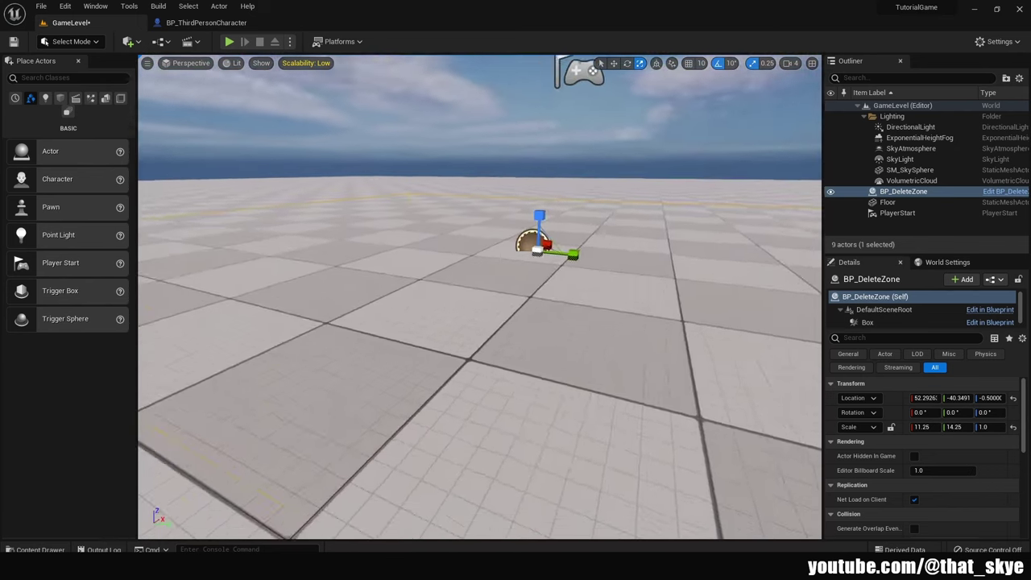
{"action": "right_click_drag", "start_coordinate": [529, 295], "coordinate": [486, 313]}
Lower the delete zone on Z so it sits just below the floor
{"action": "key", "text": "w"}
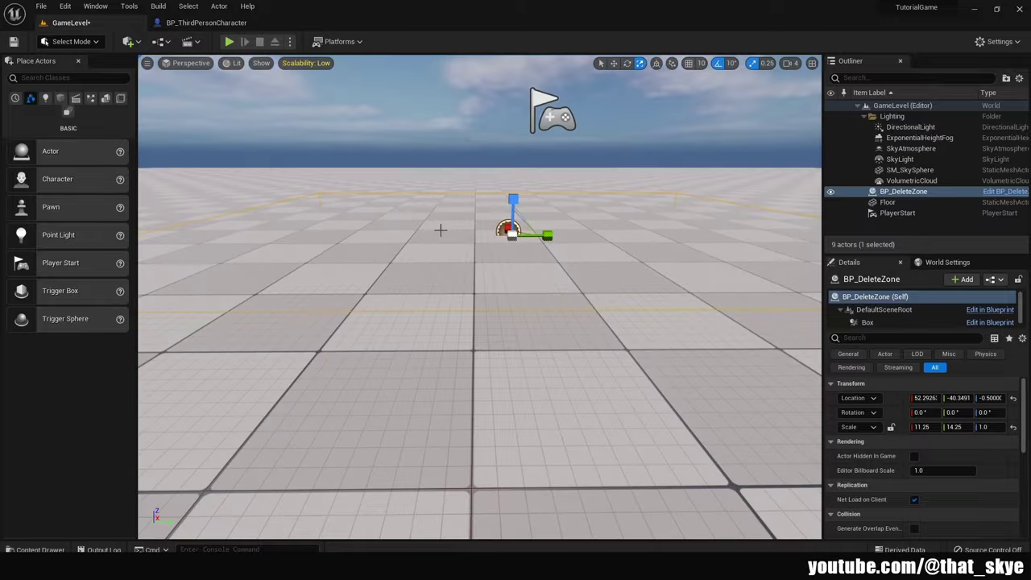
{"action": "left_click", "coordinate": [536, 240]}
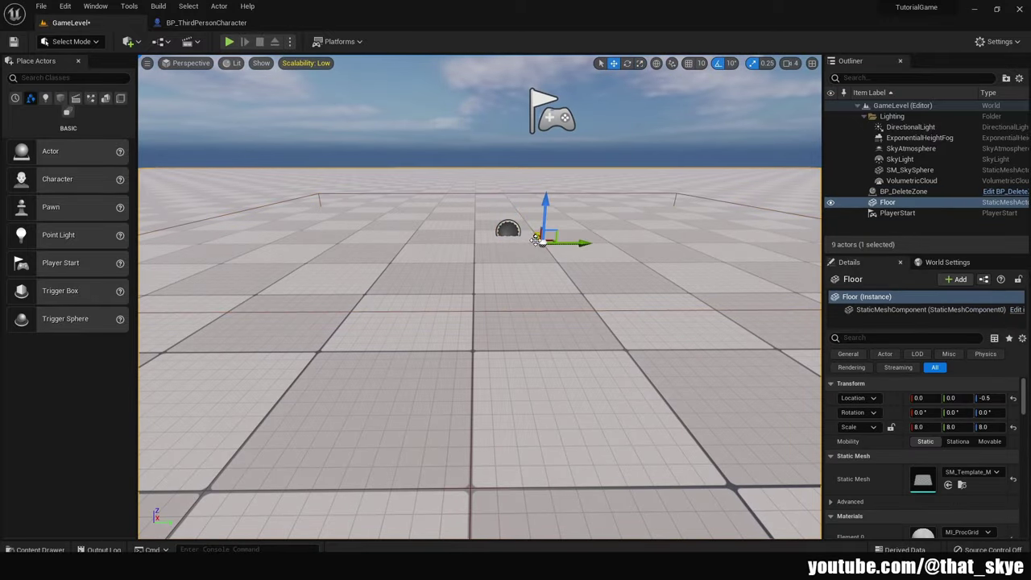
{"action": "left_click", "coordinate": [525, 313]}
{"action": "right_click_drag", "start_coordinate": [525, 313], "coordinate": [439, 234]}
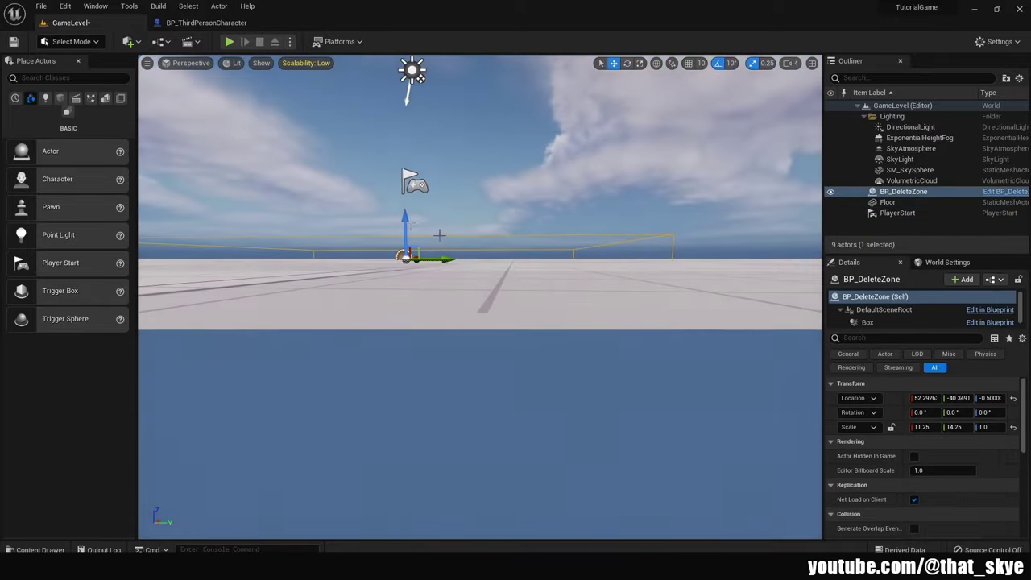
{"action": "left_click_drag", "start_coordinate": [406, 220], "coordinate": [407, 229]}
{"action": "right_click_drag", "start_coordinate": [407, 229], "coordinate": [451, 266]}
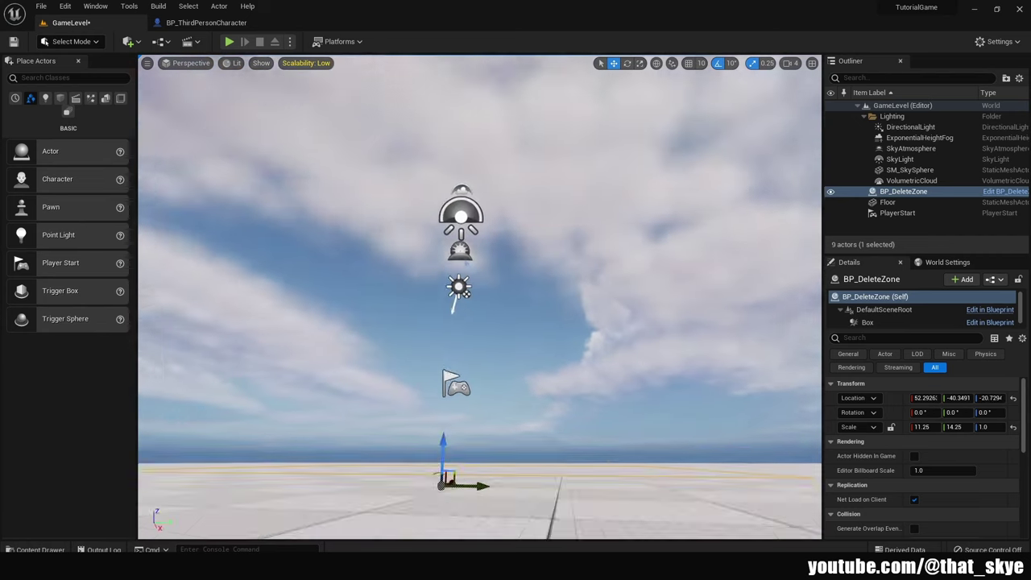
{"action": "key", "text": "ctrl+space"}
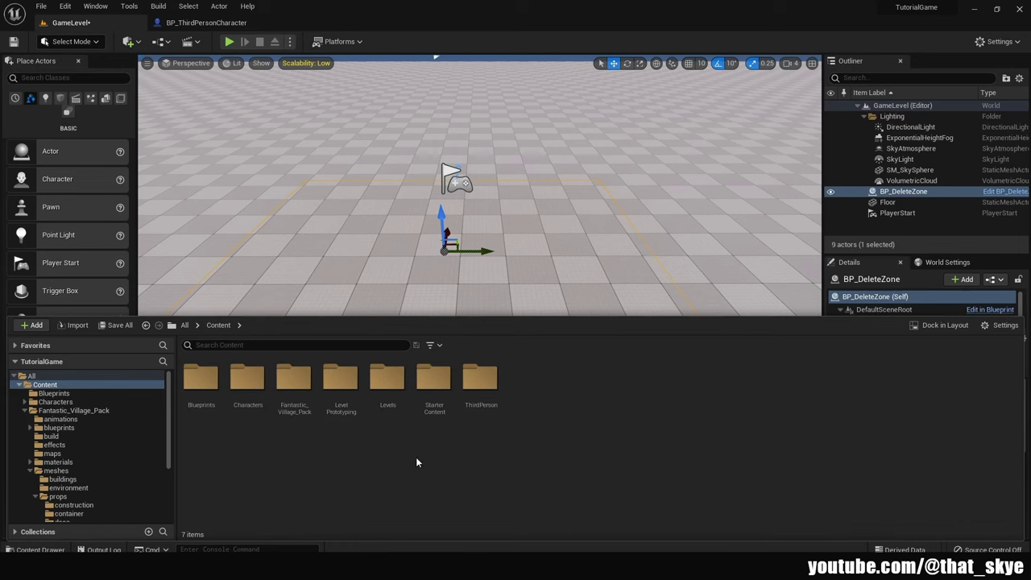
Browse to Fantastic_Village_Pack's construction props folder
{"action": "double_click", "coordinate": [303, 413]}
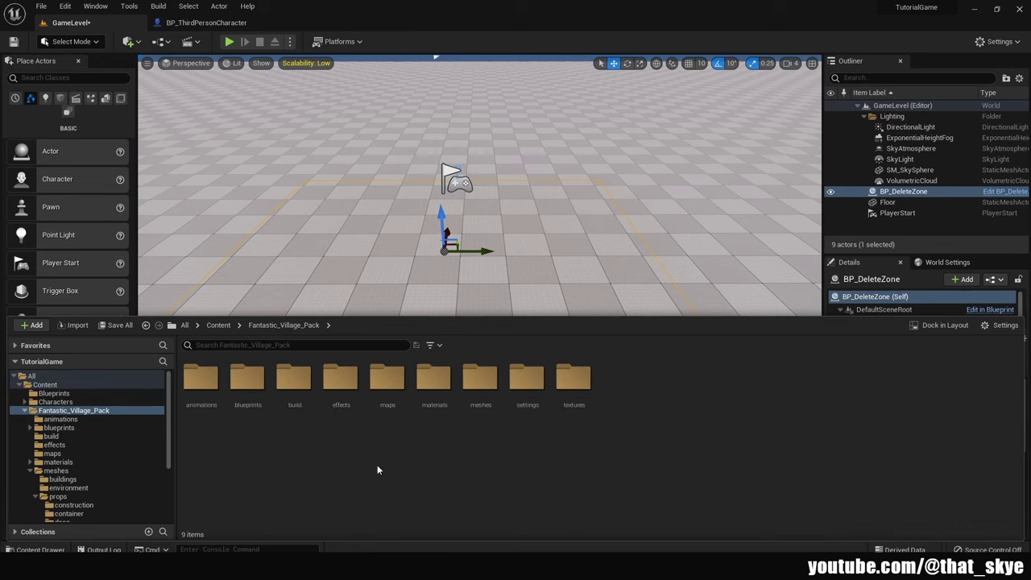
{"action": "double_click", "coordinate": [488, 394]}
{"action": "left_click", "coordinate": [294, 410]}
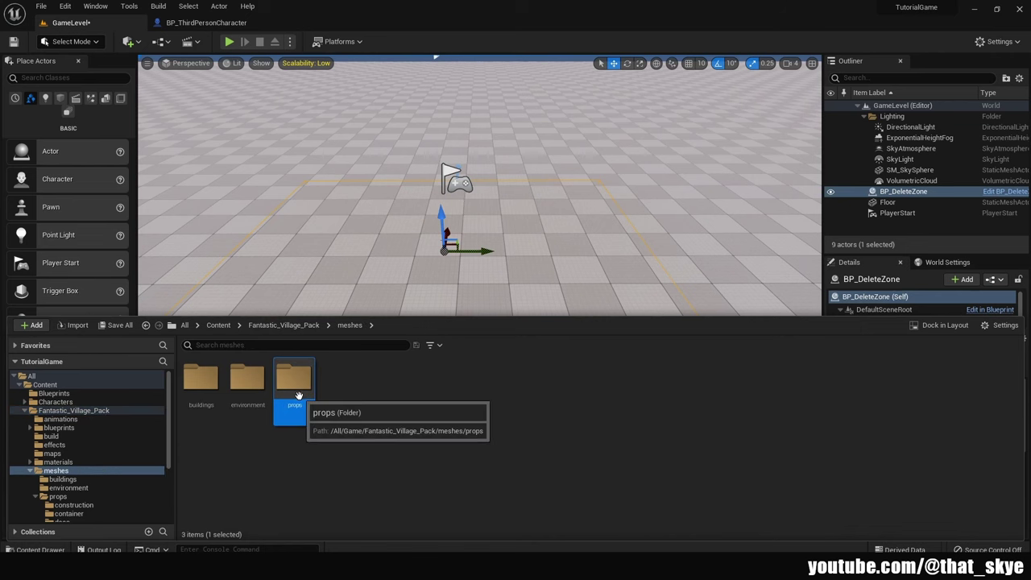
{"action": "double_click", "coordinate": [295, 413]}
{"action": "double_click", "coordinate": [201, 380]}
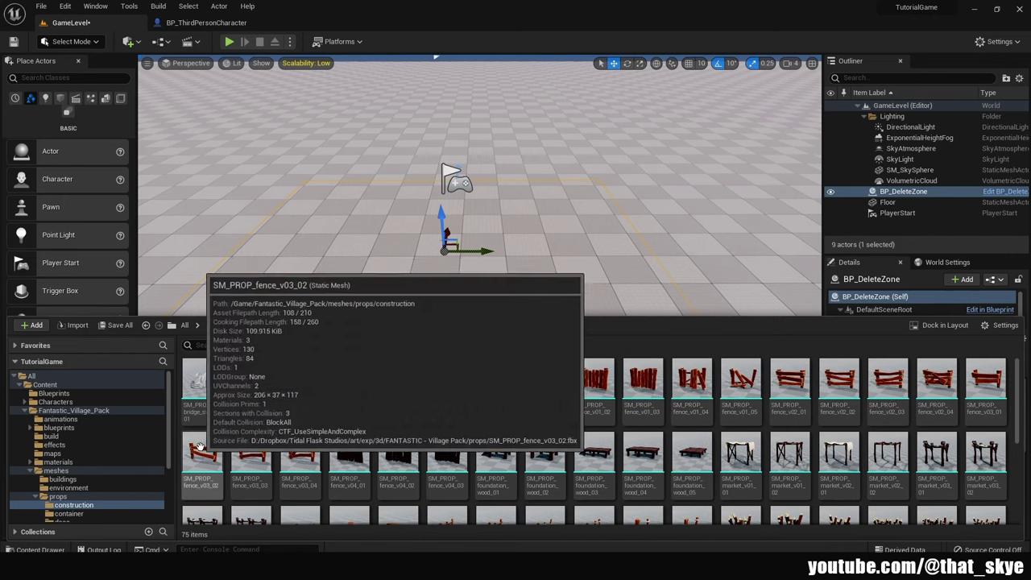
Place an SM_PROP_fence_v03_02 fence and add a copied piece to extend the row
{"action": "left_click_drag", "start_coordinate": [202, 451], "coordinate": [431, 234]}
{"action": "left_click_drag", "start_coordinate": [351, 267], "coordinate": [348, 259]}
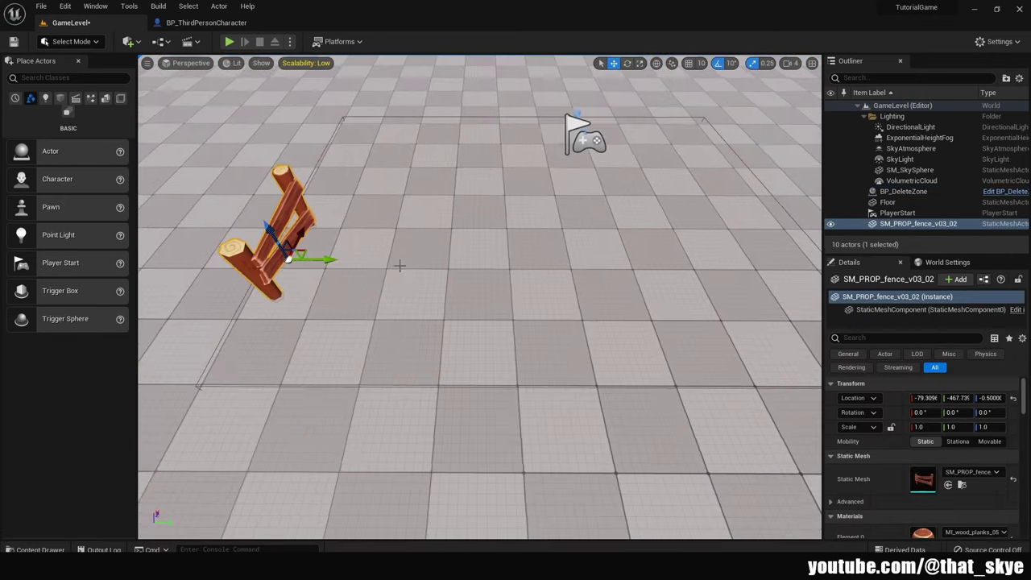
{"action": "scroll", "coordinate": [398, 265], "scroll_direction": "up", "scroll_amount": 3}
{"action": "mouse_move", "coordinate": [398, 265]}
{"action": "right_mouse_down"}
{"action": "mouse_move", "coordinate": [440, 248]}
{"action": "mouse_move", "coordinate": [451, 258]}
{"action": "right_mouse_up"}
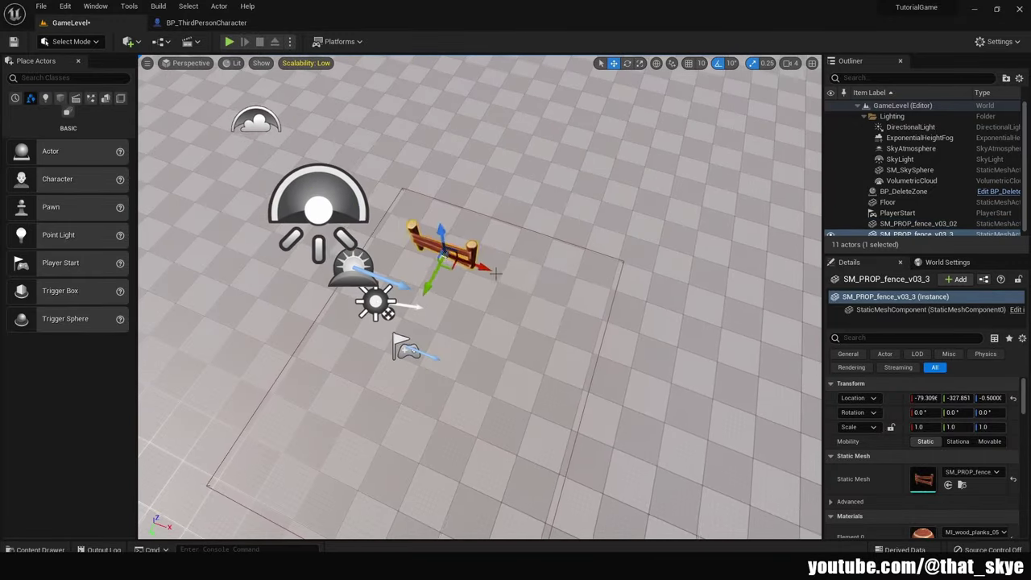
{"action": "mouse_move", "coordinate": [426, 278]}
{"action": "left_mouse_down", "text": "alt"}
{"action": "mouse_move", "coordinate": [570, 339]}
{"action": "mouse_move", "coordinate": [578, 352]}
{"action": "left_mouse_up", "text": "alt"}
{"action": "key", "text": "e"}
{"action": "key", "text": "w"}
{"action": "right_click_drag", "start_coordinate": [578, 351], "coordinate": [516, 338]}
Copy and rotate the side fence pieces to close the pen's left side
{"action": "left_click_drag", "start_coordinate": [502, 350], "coordinate": [370, 387], "text": "alt"}
{"action": "left_click", "coordinate": [522, 258]}
{"action": "left_click", "coordinate": [536, 319], "text": "ctrl"}
{"action": "left_click_drag", "start_coordinate": [529, 337], "coordinate": [368, 370], "text": "alt"}
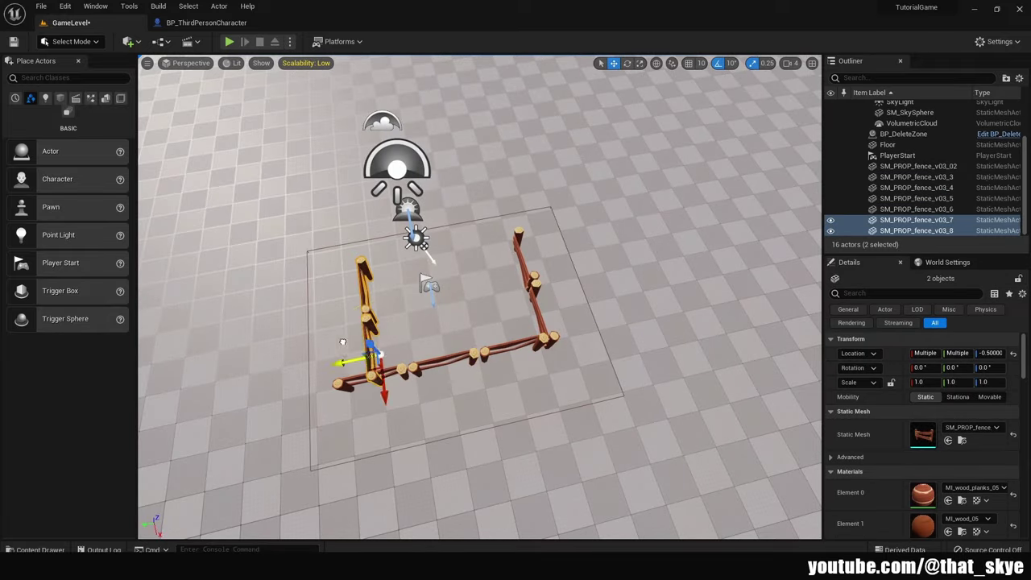
{"action": "key", "text": "e"}
{"action": "left_click_drag", "start_coordinate": [379, 306], "coordinate": [374, 300]}
{"action": "key", "text": "w"}
{"action": "left_click_drag", "start_coordinate": [359, 363], "coordinate": [302, 369]}
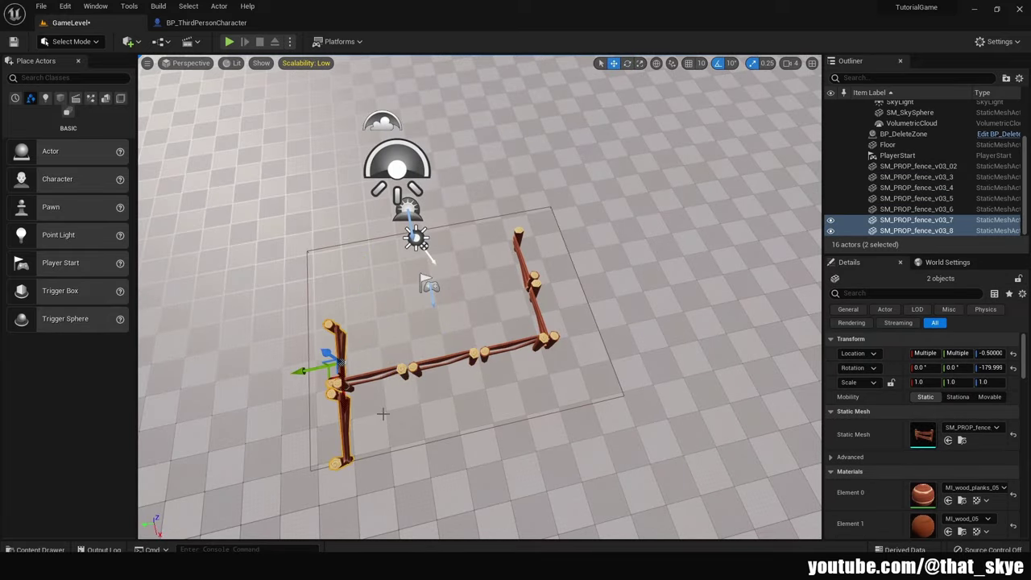
{"action": "right_click_drag", "start_coordinate": [322, 371], "coordinate": [390, 368]}
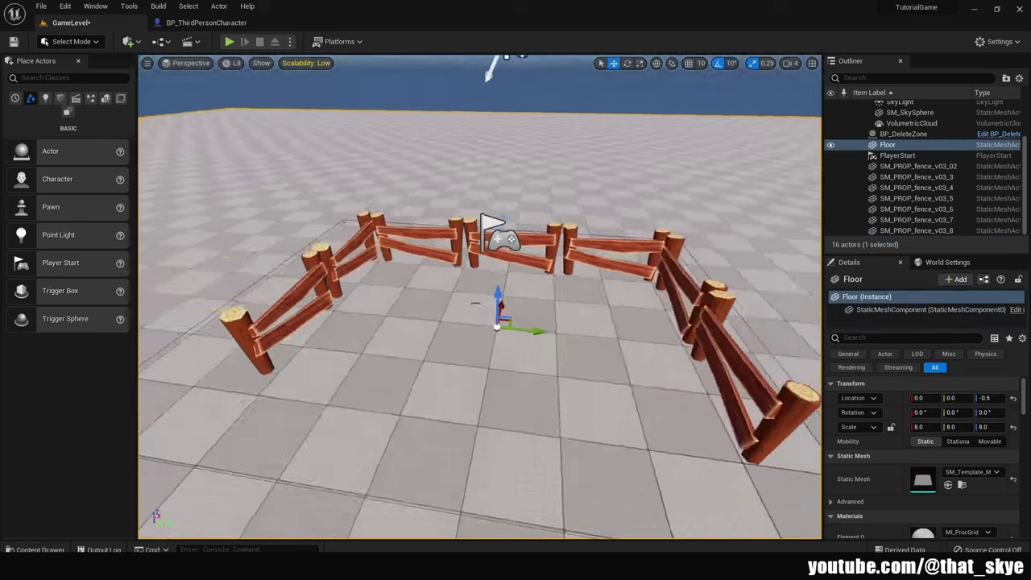
{"action": "right_click_drag", "start_coordinate": [611, 451], "coordinate": [611, 431]}
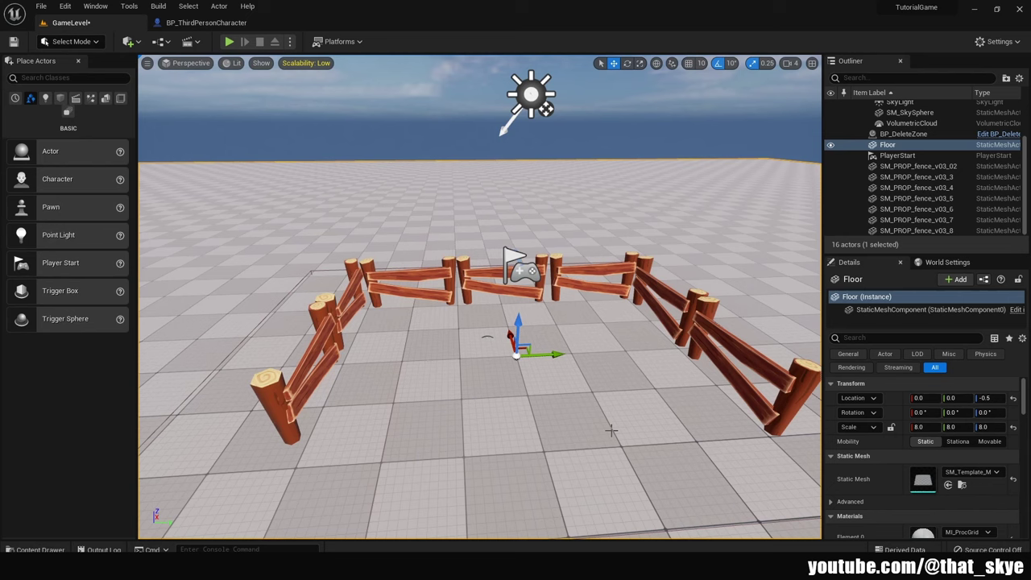
{"action": "key", "text": "ctrl+space"}
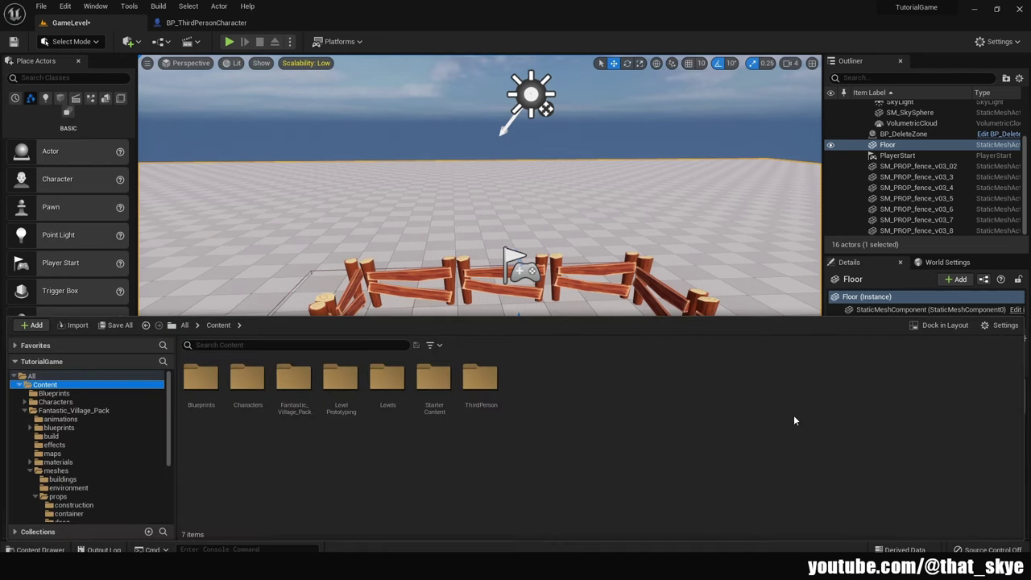
Create a new Actor blueprint named BP_PositiveActor_Base in Blueprints
{"action": "double_click", "coordinate": [201, 378]}
{"action": "right_click", "coordinate": [383, 385]}
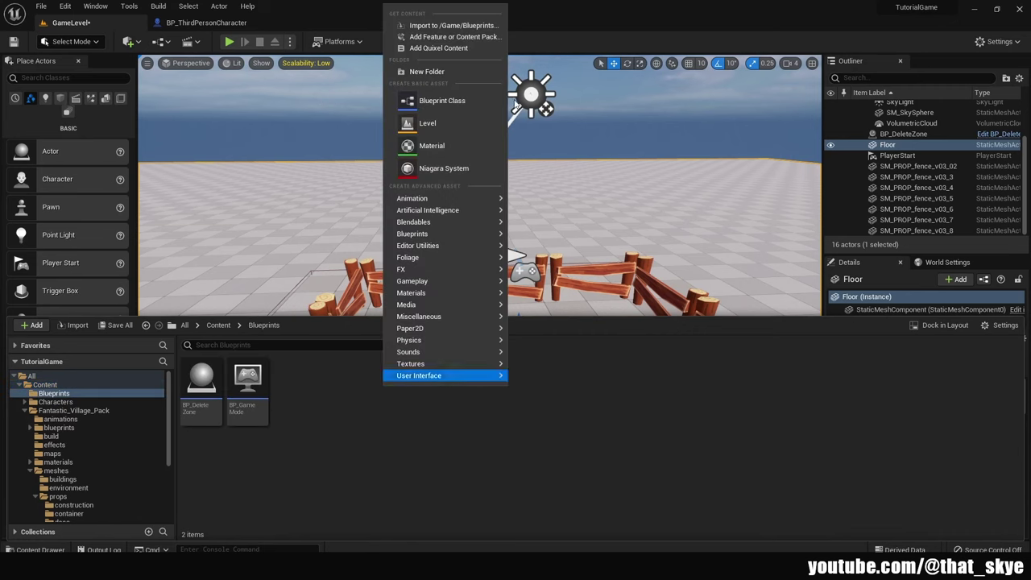
{"action": "left_click", "coordinate": [452, 98]}
{"action": "left_click", "coordinate": [394, 194]}
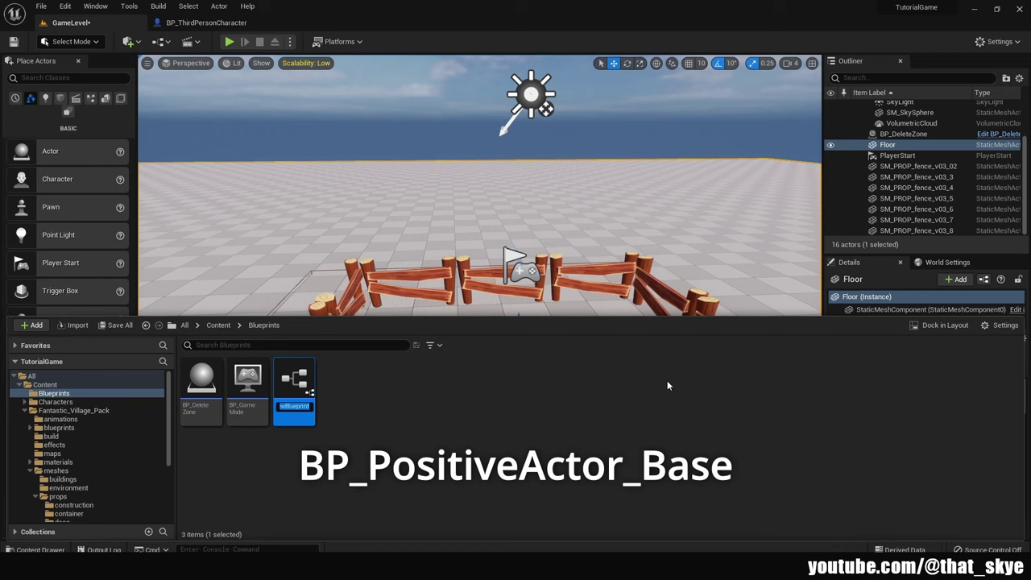
{"action": "type", "text": "BP_PositiveActor_B"}
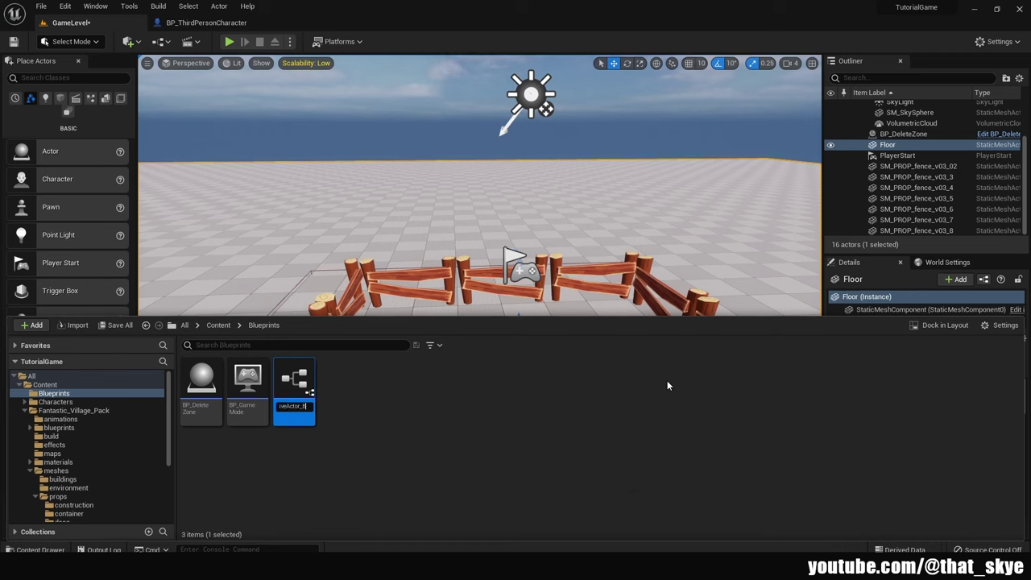
{"action": "key", "text": "Return"}
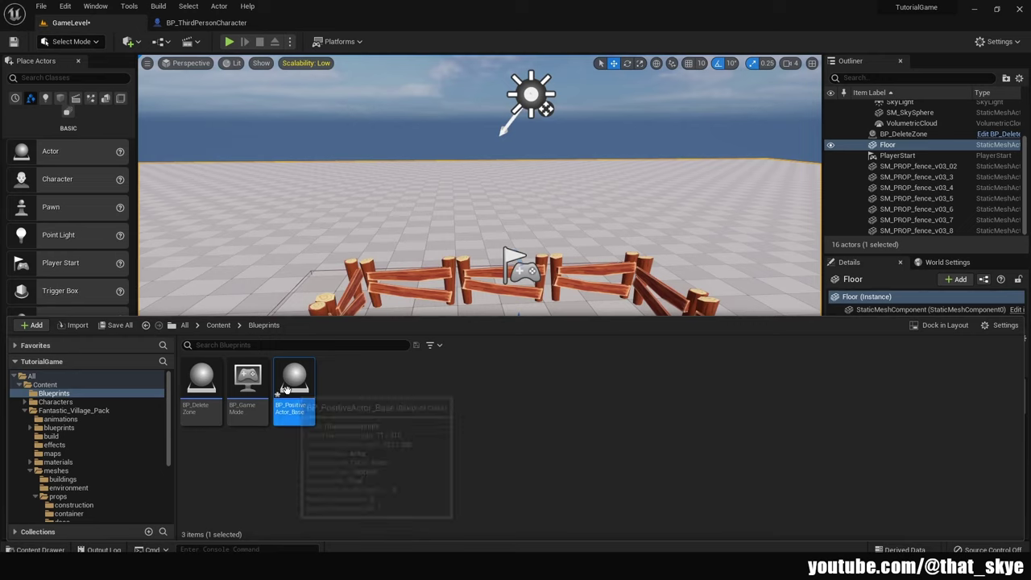
Add a Static Mesh component showing SM_PROP_food_apple
{"action": "double_click", "coordinate": [294, 385]}
{"action": "left_click", "coordinate": [52, 183]}
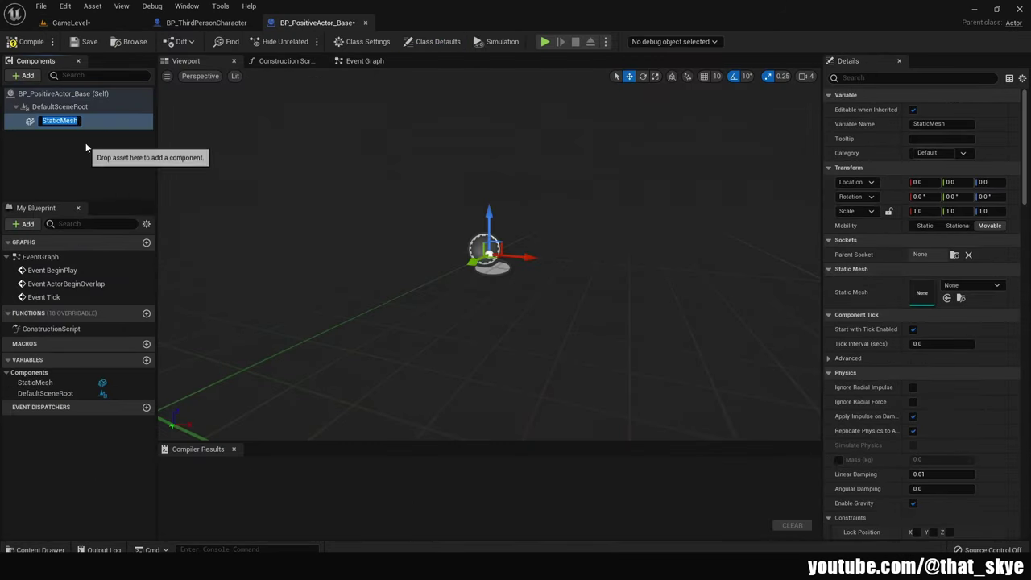
{"action": "left_click", "coordinate": [995, 286]}
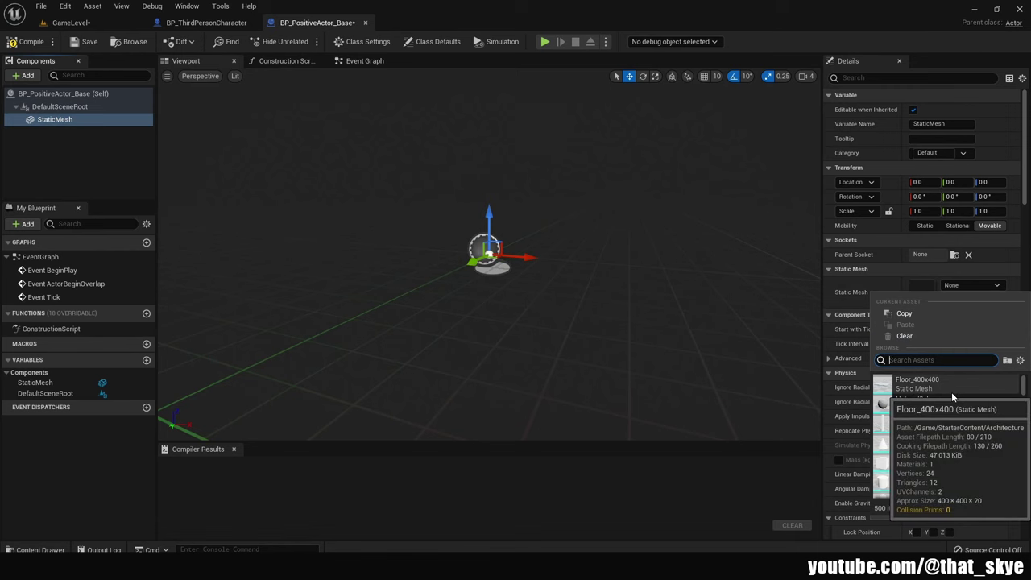
{"action": "type", "text": "apple"}
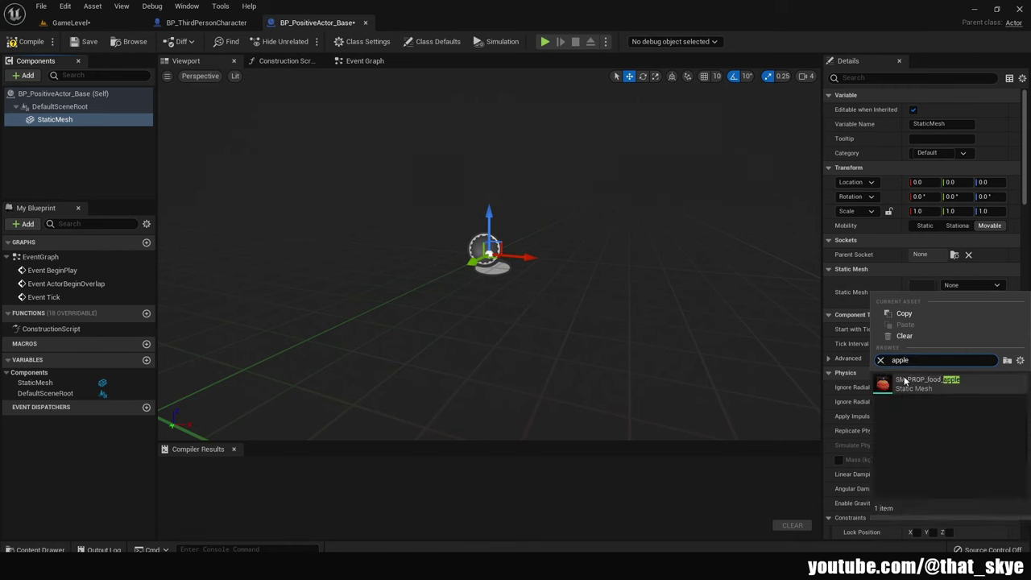
{"action": "left_click", "coordinate": [902, 379]}
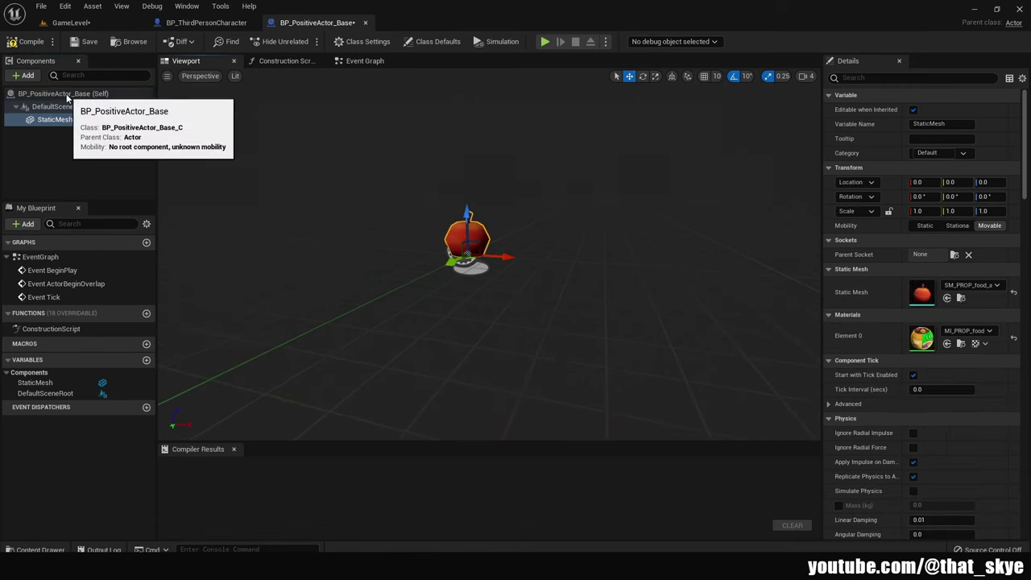
Give the blueprint the actor tag 'Positive' in Class Defaults
{"action": "left_click", "coordinate": [40, 93]}
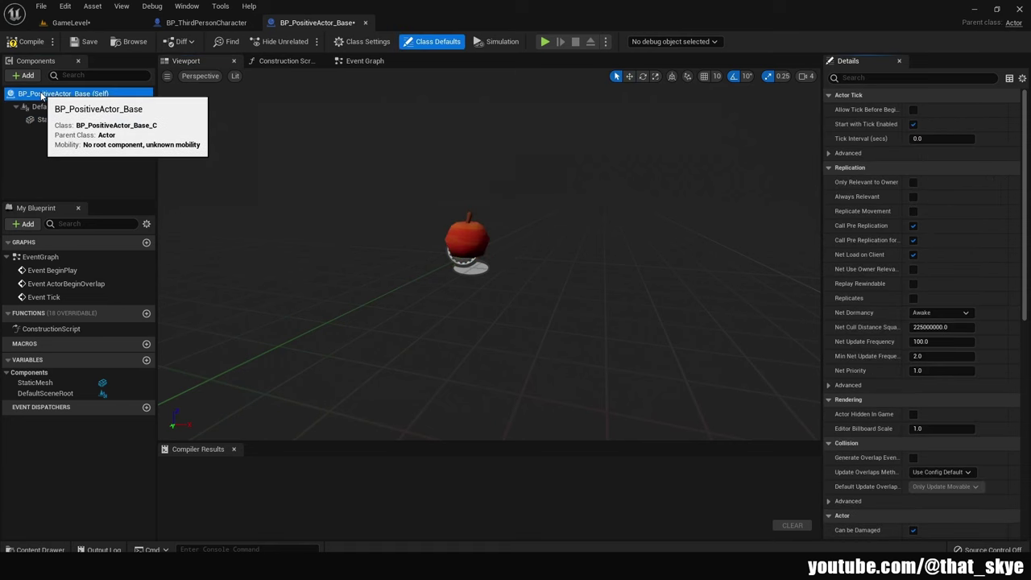
{"action": "left_click", "coordinate": [881, 78]}
{"action": "type", "text": "tag"}
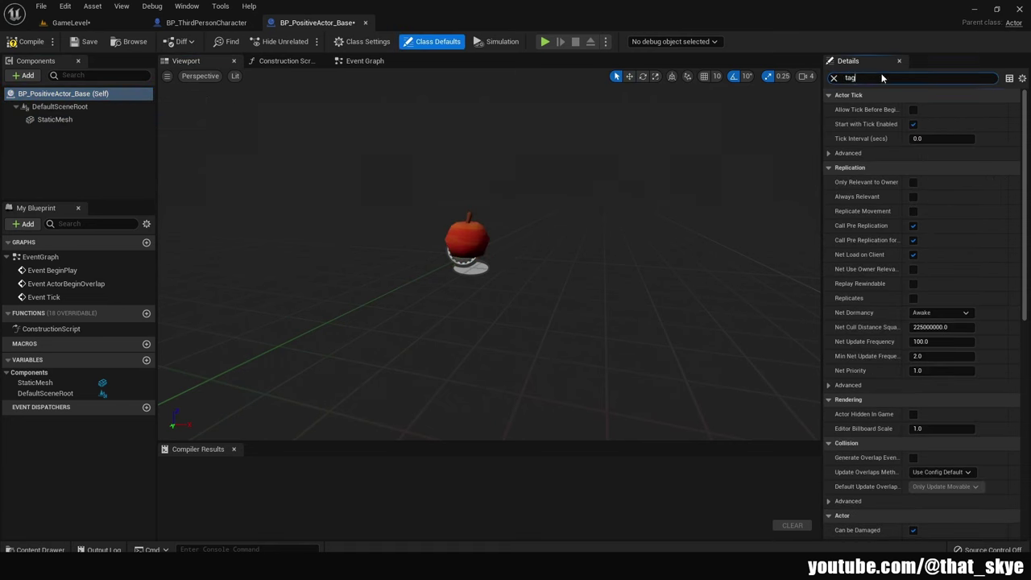
{"action": "left_click", "coordinate": [978, 124]}
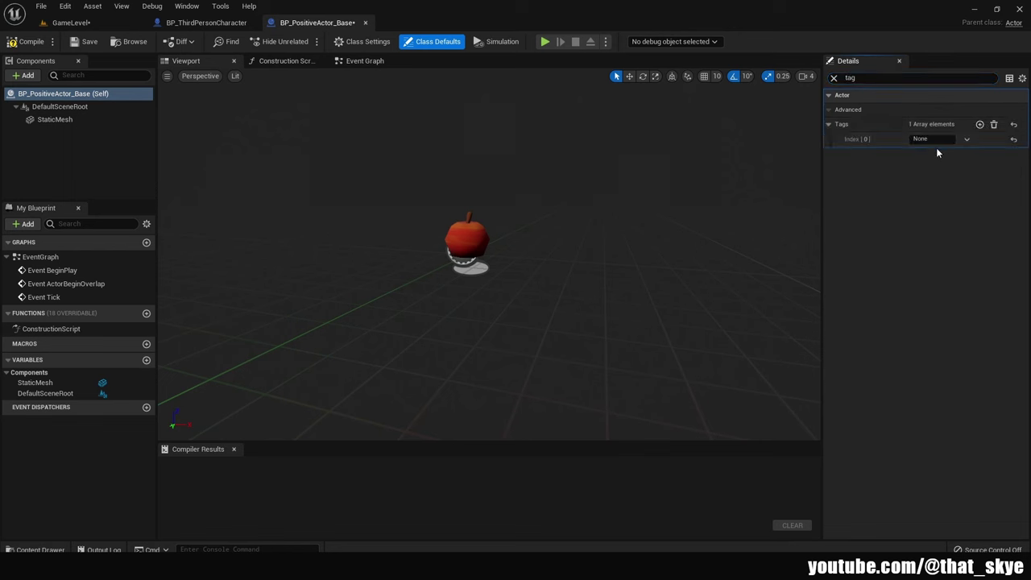
{"action": "left_click", "coordinate": [933, 139]}
{"action": "type", "text": "Positiv"}
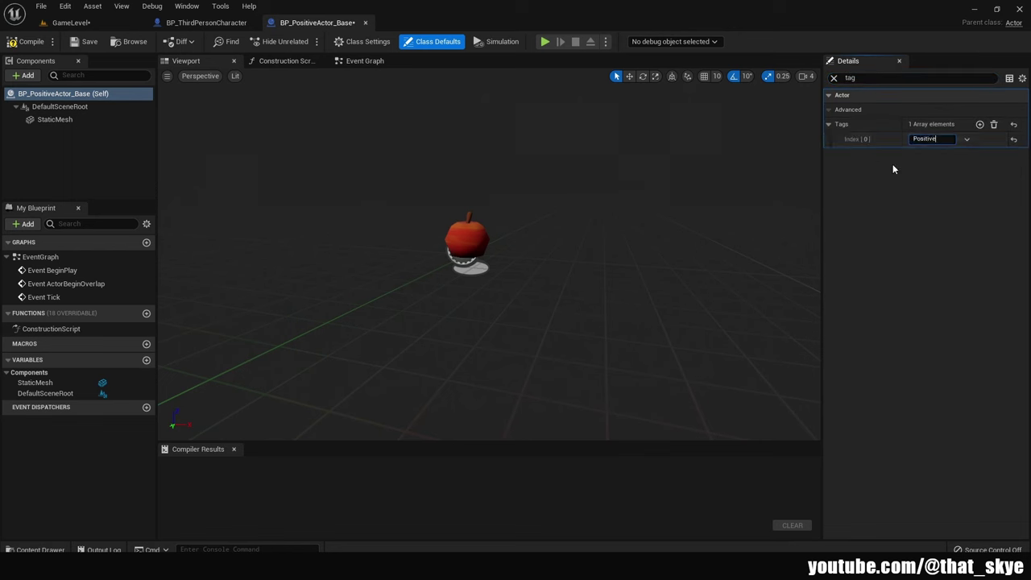
{"action": "left_click", "coordinate": [893, 169]}
{"action": "left_click", "coordinate": [834, 78]}
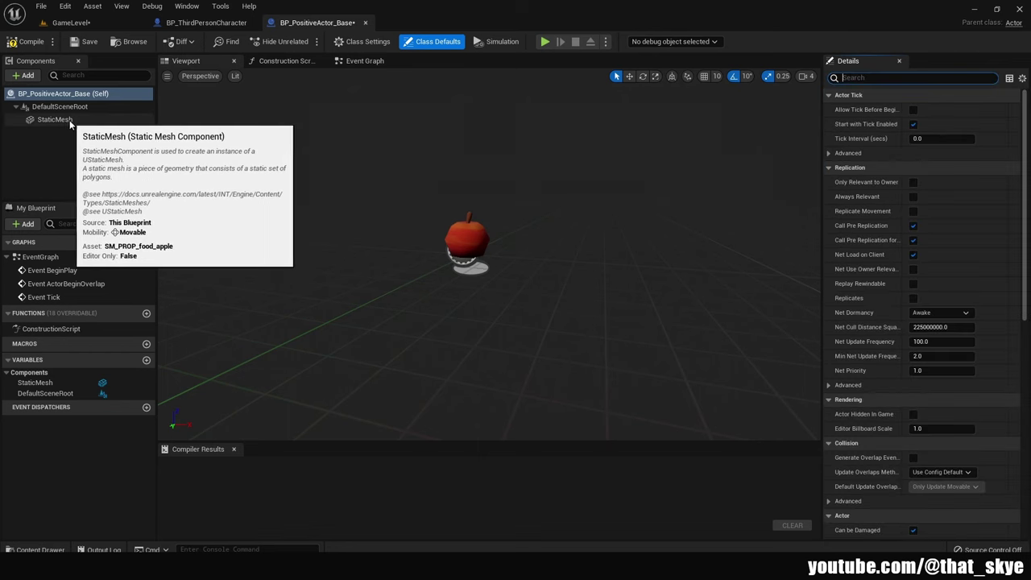
Turn on Simulate Physics for the apple's StaticMesh component
{"action": "left_click", "coordinate": [71, 121]}
{"action": "left_click", "coordinate": [865, 78]}
{"action": "type", "text": "simu"}
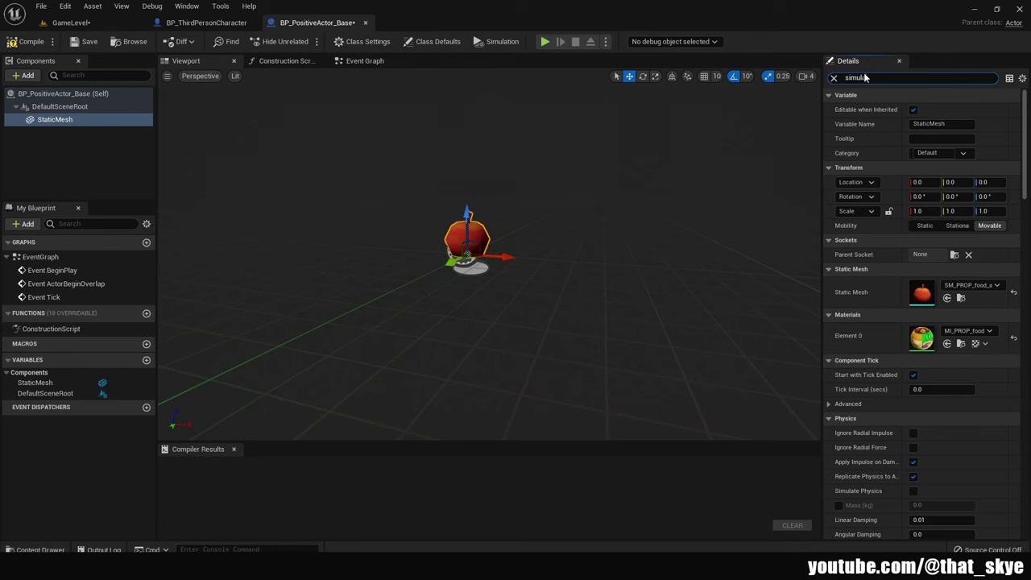
{"action": "type", "text": "la"}
{"action": "left_click", "coordinate": [913, 110]}
{"action": "left_click", "coordinate": [833, 78]}
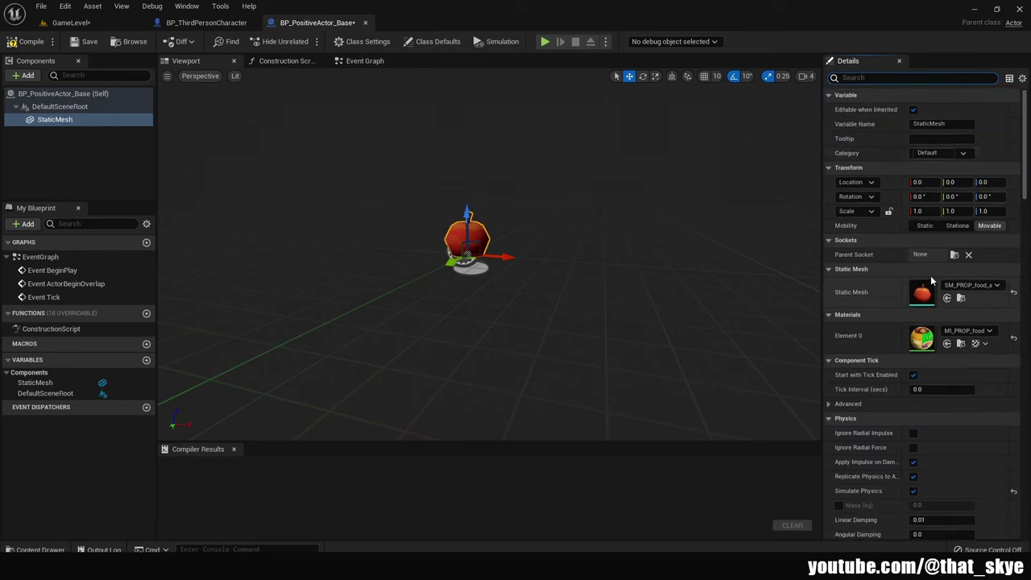
Set custom collision with Object Type FallingActor, Pawn Overlap, and FallingActor Ignore
{"action": "scroll", "coordinate": [931, 274], "scroll_direction": "down", "scroll_amount": 3}
{"action": "scroll", "coordinate": [934, 277], "scroll_direction": "down", "scroll_amount": 3}
{"action": "scroll", "coordinate": [937, 283], "scroll_direction": "down", "scroll_amount": 3}
{"action": "scroll", "coordinate": [939, 291], "scroll_direction": "down", "scroll_amount": 2}
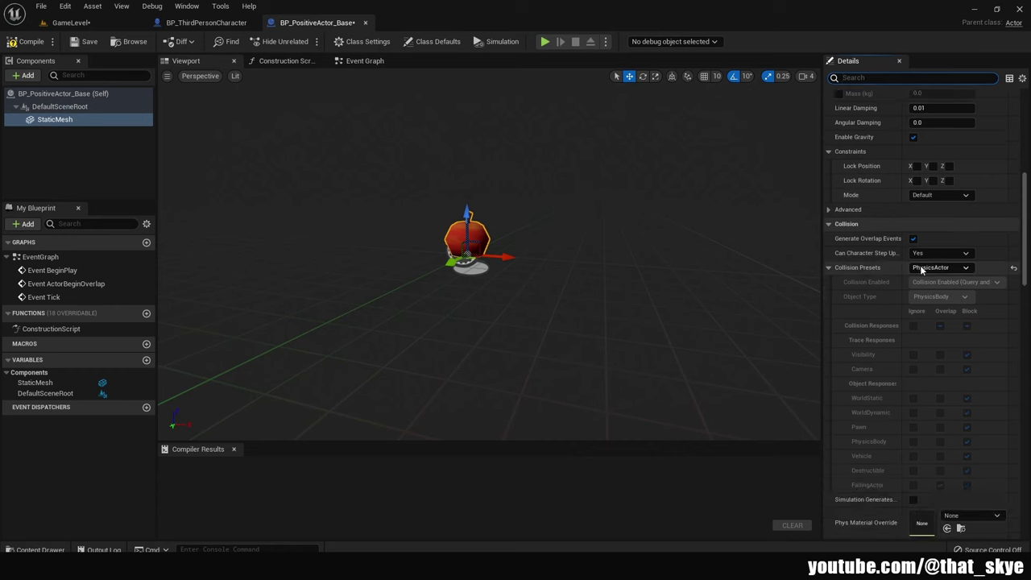
{"action": "left_click", "coordinate": [935, 268]}
{"action": "left_click", "coordinate": [939, 290]}
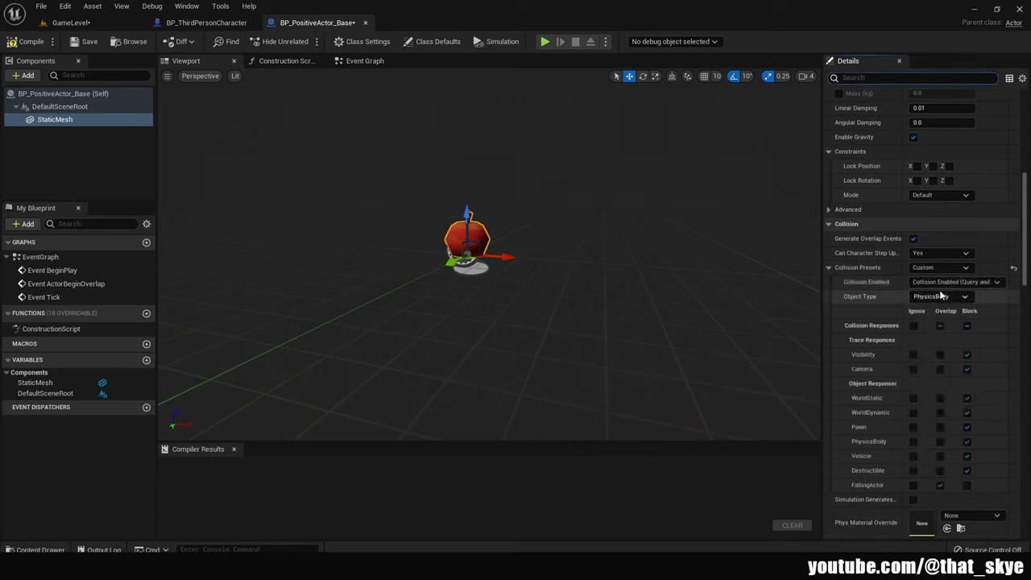
{"action": "left_click", "coordinate": [935, 296]}
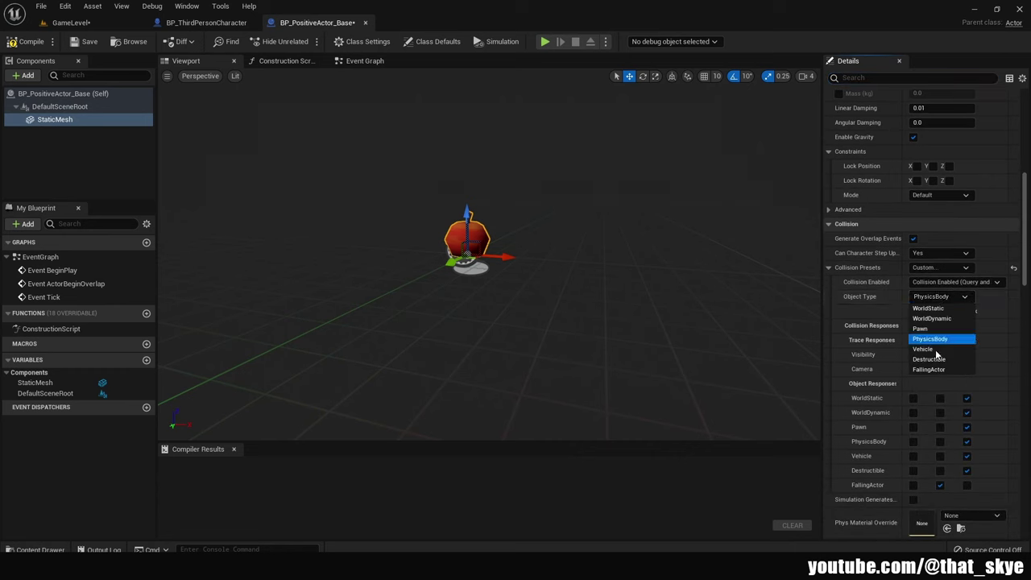
{"action": "left_click", "coordinate": [935, 370]}
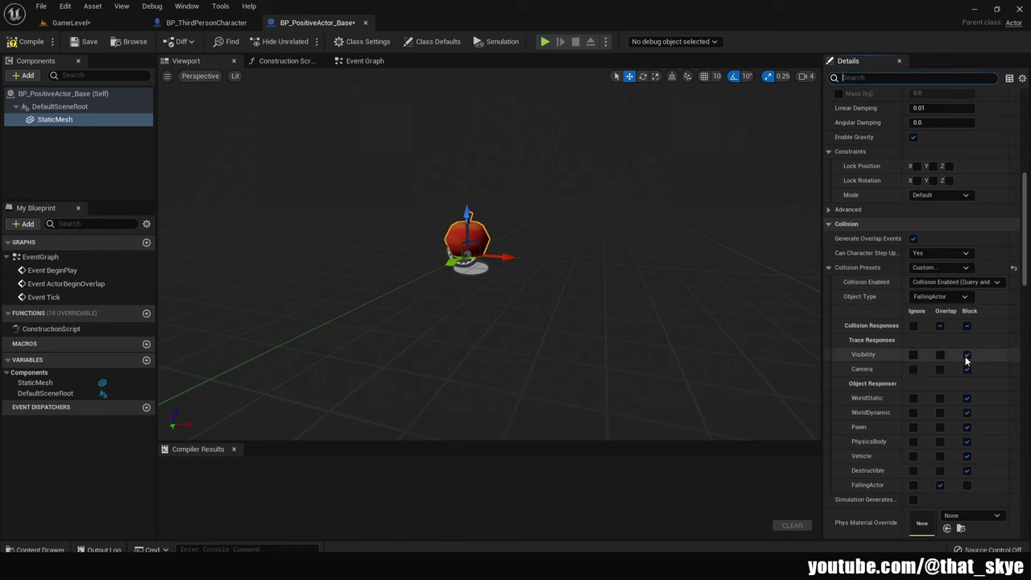
{"action": "left_click", "coordinate": [940, 427]}
{"action": "left_click", "coordinate": [914, 485]}
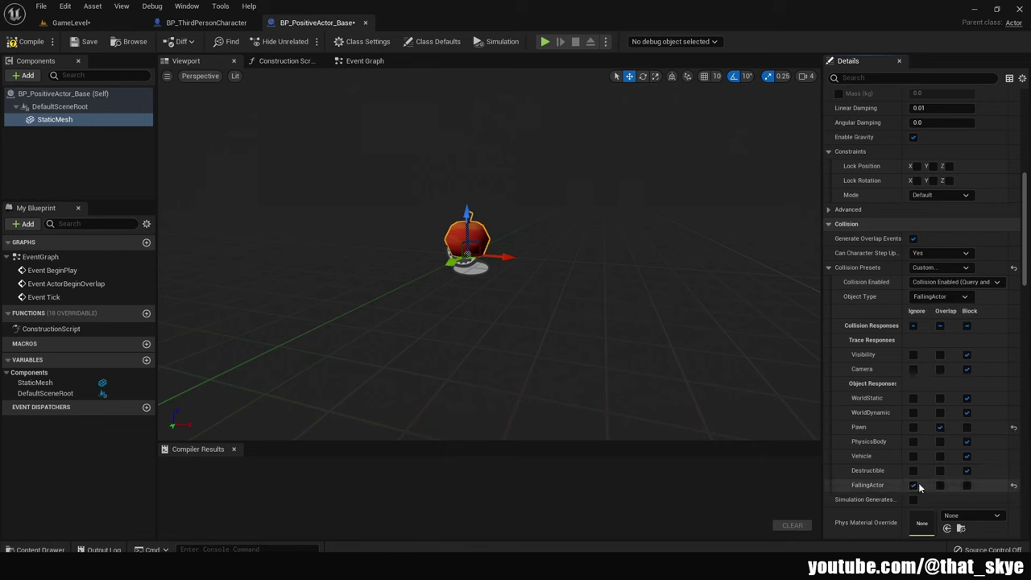
Set the apple's Linear Damping to 5.0
{"action": "scroll", "coordinate": [954, 394], "scroll_direction": "up", "scroll_amount": 3}
{"action": "scroll", "coordinate": [918, 378], "scroll_direction": "up", "scroll_amount": 2}
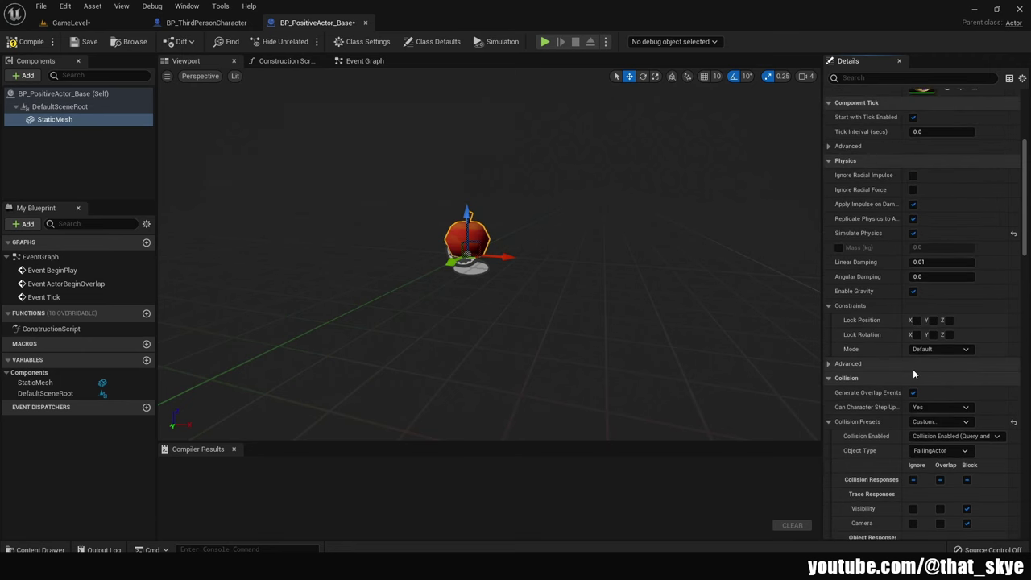
{"action": "scroll", "coordinate": [920, 382], "scroll_direction": "up", "scroll_amount": 1}
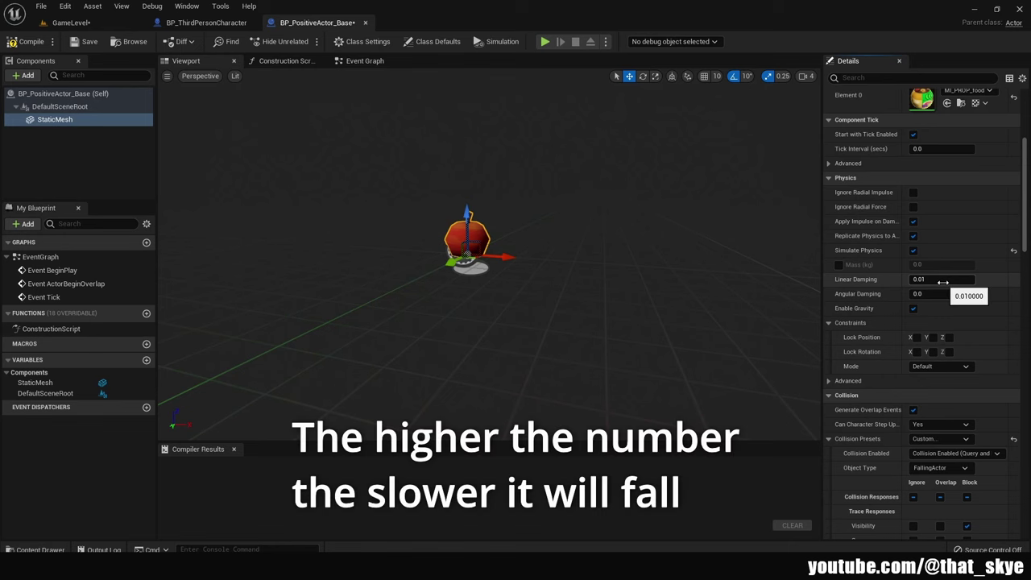
{"action": "left_click", "coordinate": [943, 282]}
{"action": "type", "text": "5"}
{"action": "key", "text": "Return"}
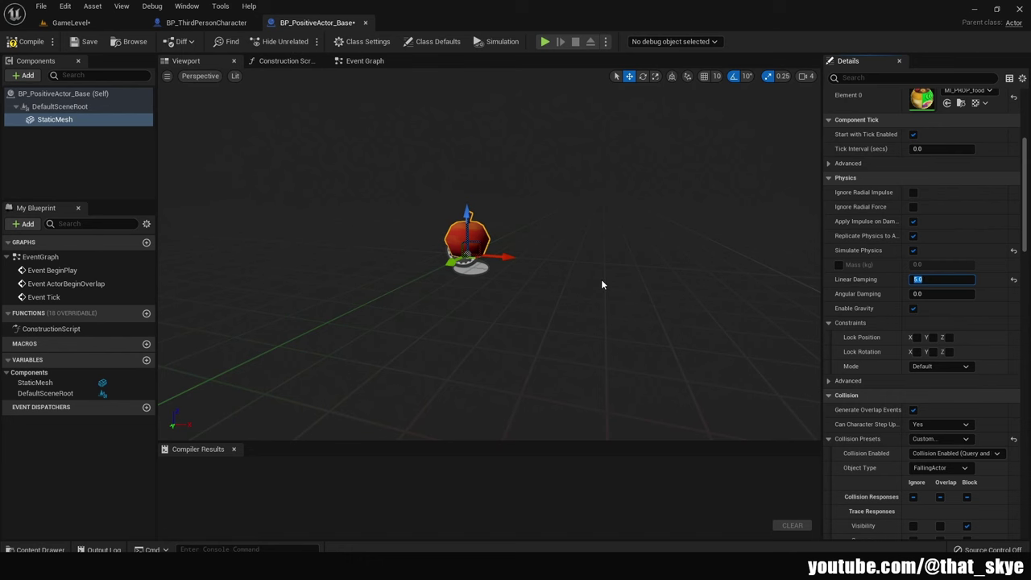
Compile and save BP_PositiveActor_Base, then return to the GameLevel editor
{"action": "left_click", "coordinate": [30, 41]}
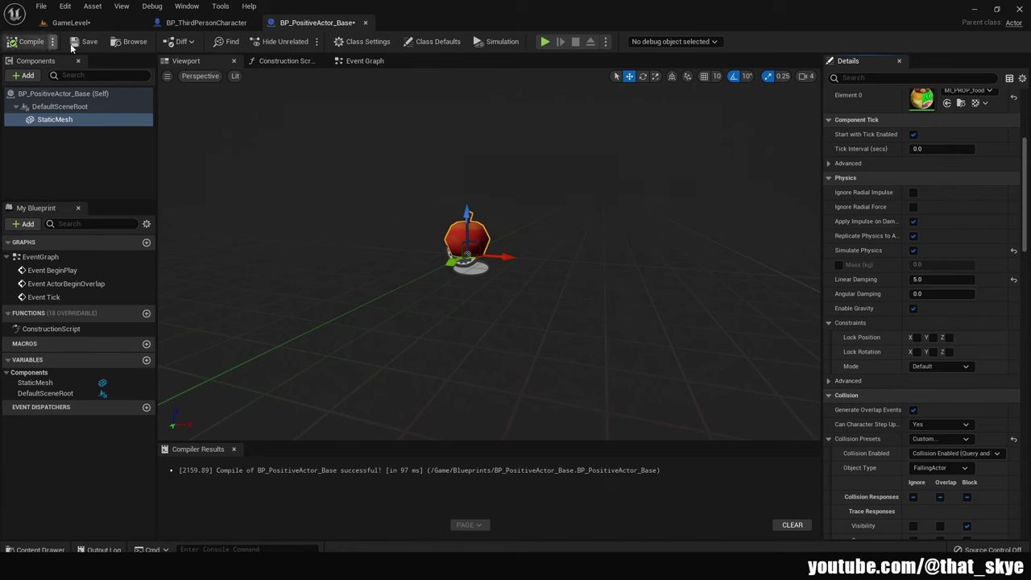
{"action": "left_click", "coordinate": [78, 43]}
{"action": "left_click", "coordinate": [71, 23]}
{"action": "left_click", "coordinate": [36, 550]}
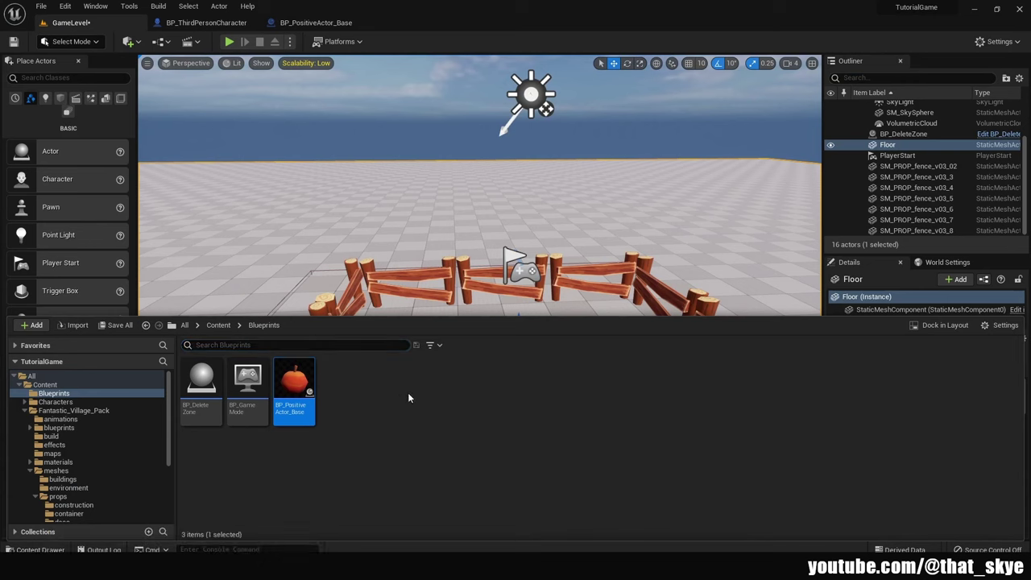
Duplicate BP_PositiveActor_Base as BP_NegativeActor_Base and give it the banana mesh
{"action": "key", "text": "ctrl+d"}
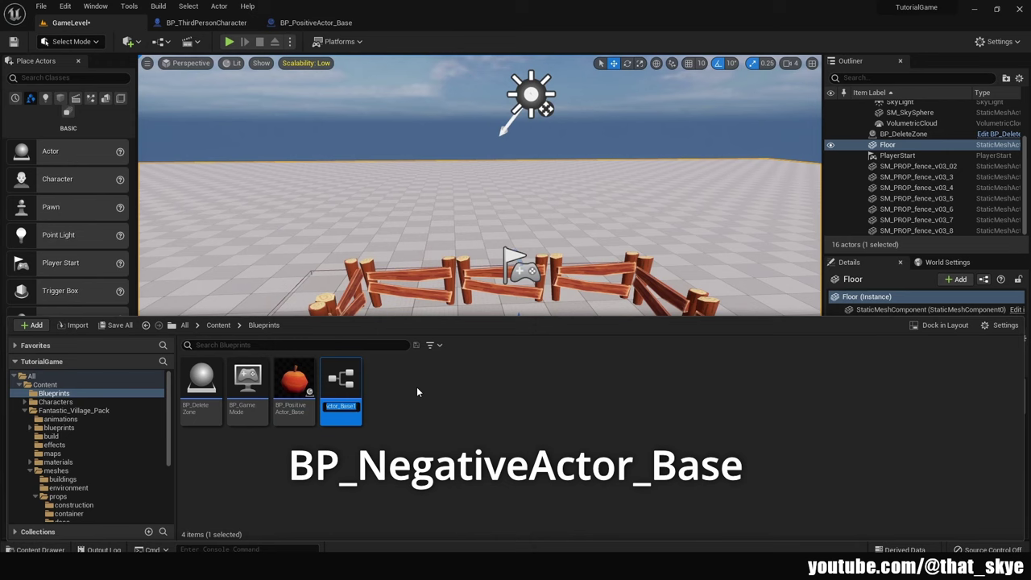
{"action": "type", "text": "BP_NegativeActor_Base"}
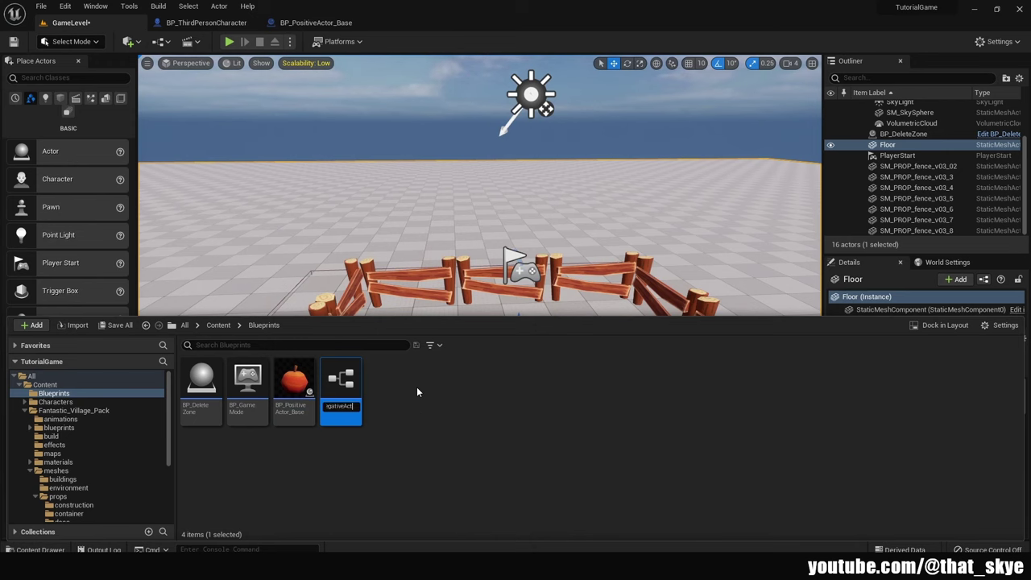
{"action": "key", "text": "Return"}
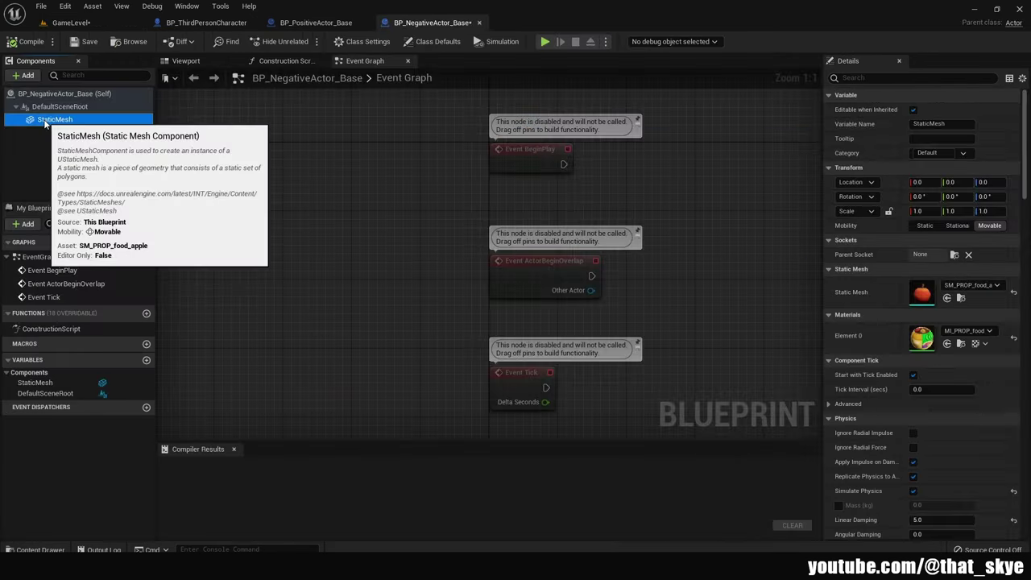
{"action": "left_click", "coordinate": [972, 285]}
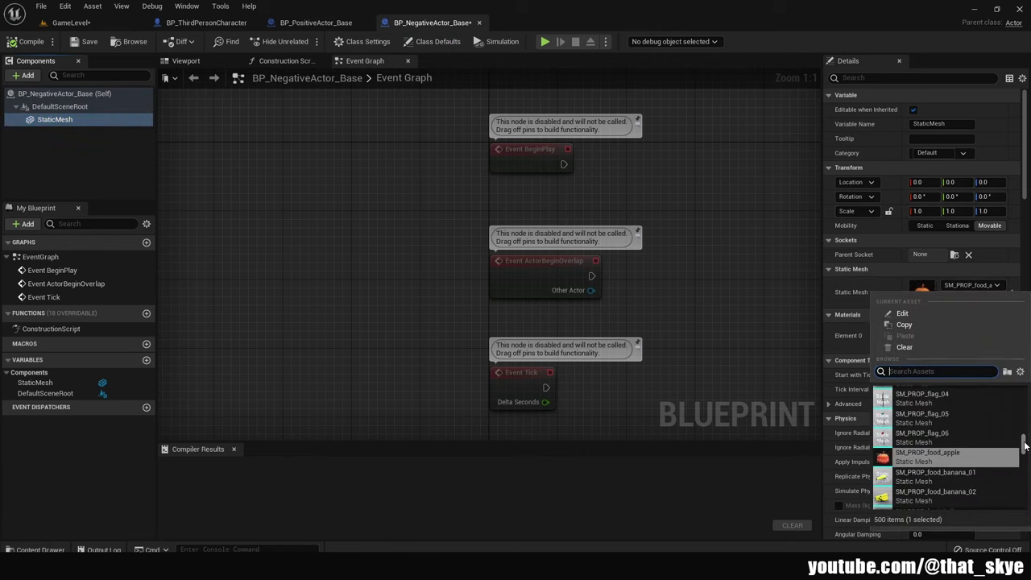
{"action": "left_click", "coordinate": [934, 493]}
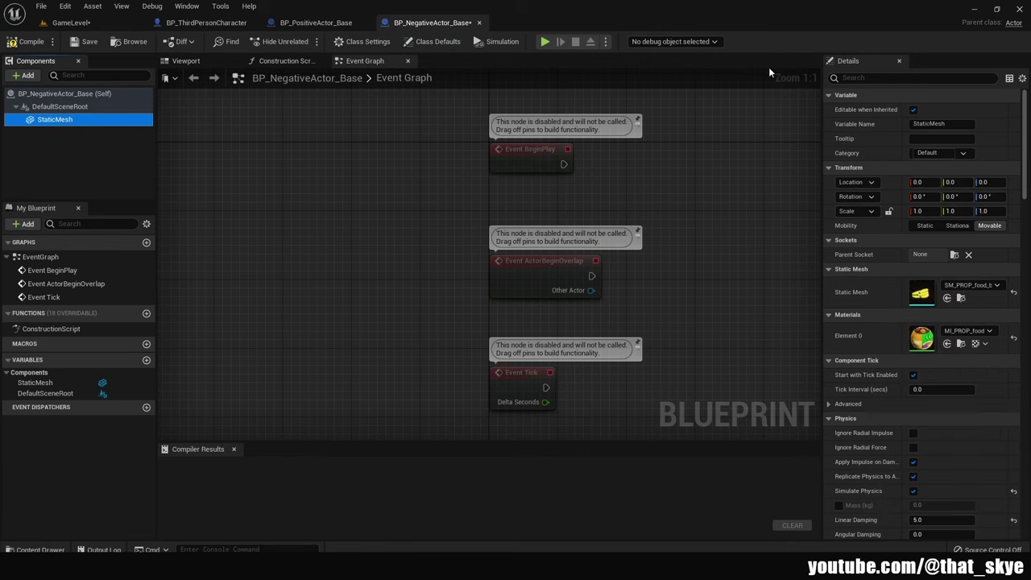
In Class Defaults, change the actor's tag from Positive to Negative
{"action": "left_click", "coordinate": [64, 93]}
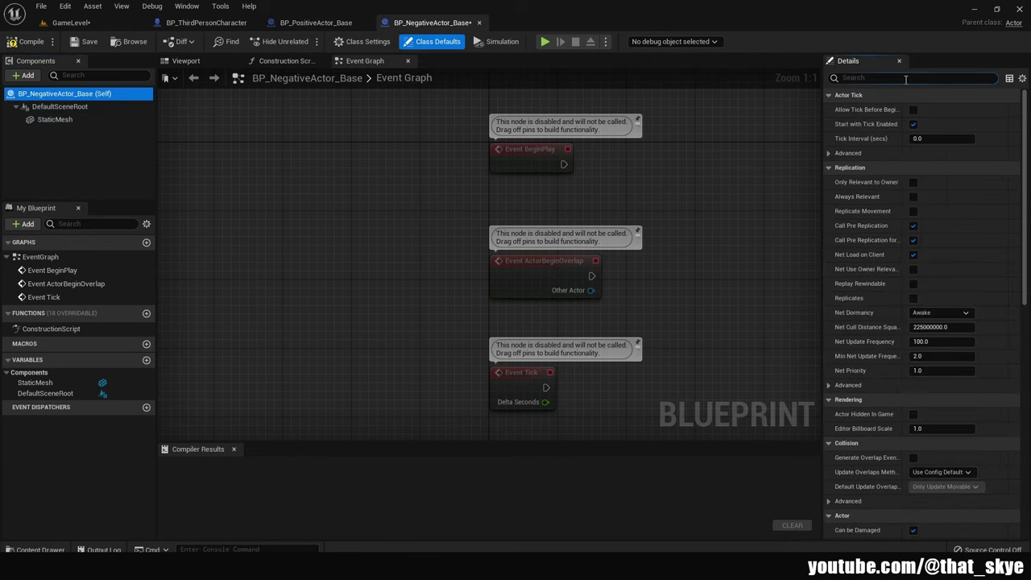
{"action": "left_click", "coordinate": [905, 79]}
{"action": "type", "text": "ag"}
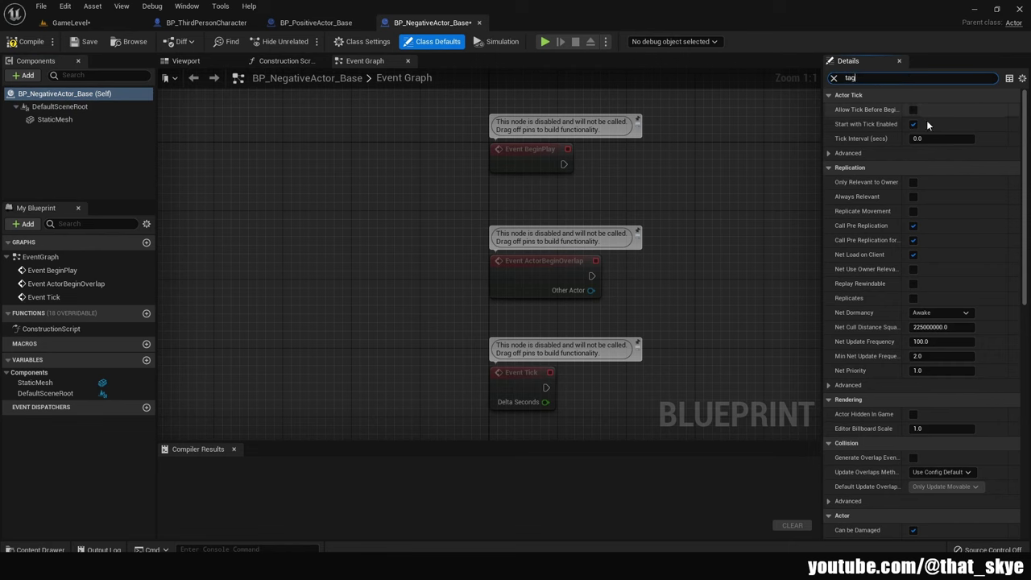
{"action": "left_click", "coordinate": [931, 138]}
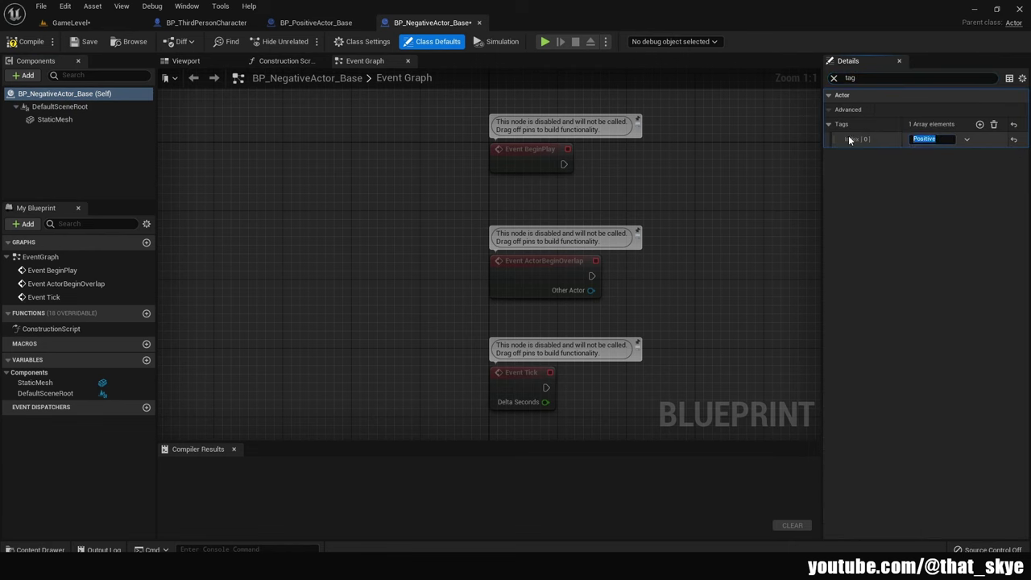
{"action": "type", "text": "Neg"}
{"action": "type", "text": "ative"}
{"action": "key", "text": "Return"}
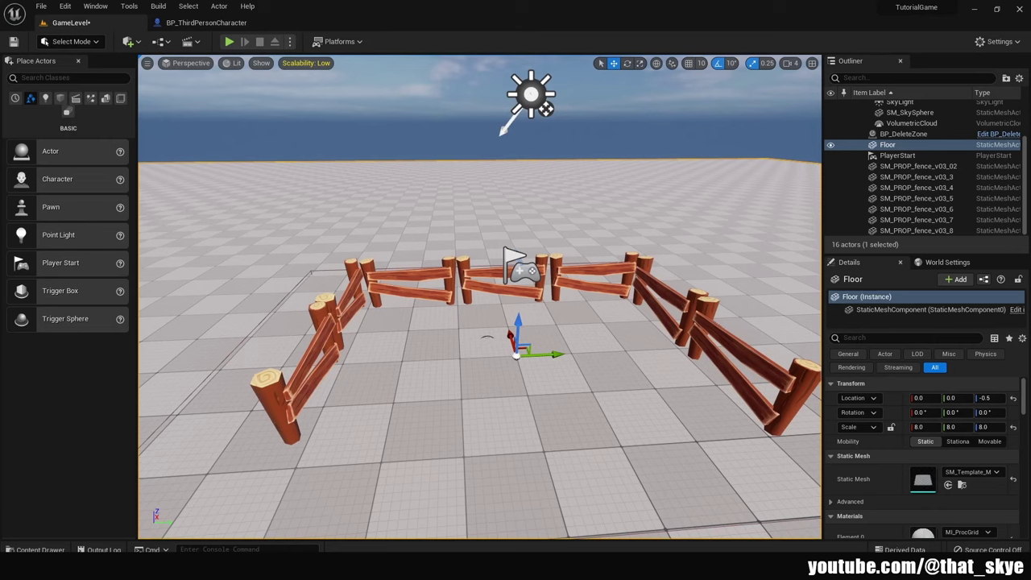
Create a child blueprint of BP_PositiveActor_Base named BP_PositiveActor_1
{"action": "key", "text": "ctrl+space"}
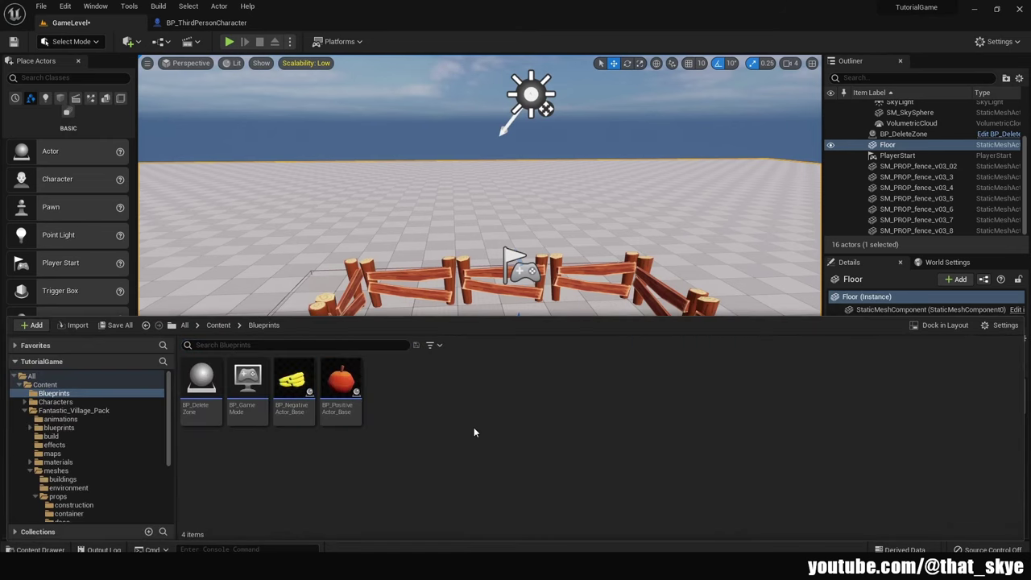
{"action": "right_click", "coordinate": [347, 390]}
{"action": "left_click", "coordinate": [446, 141]}
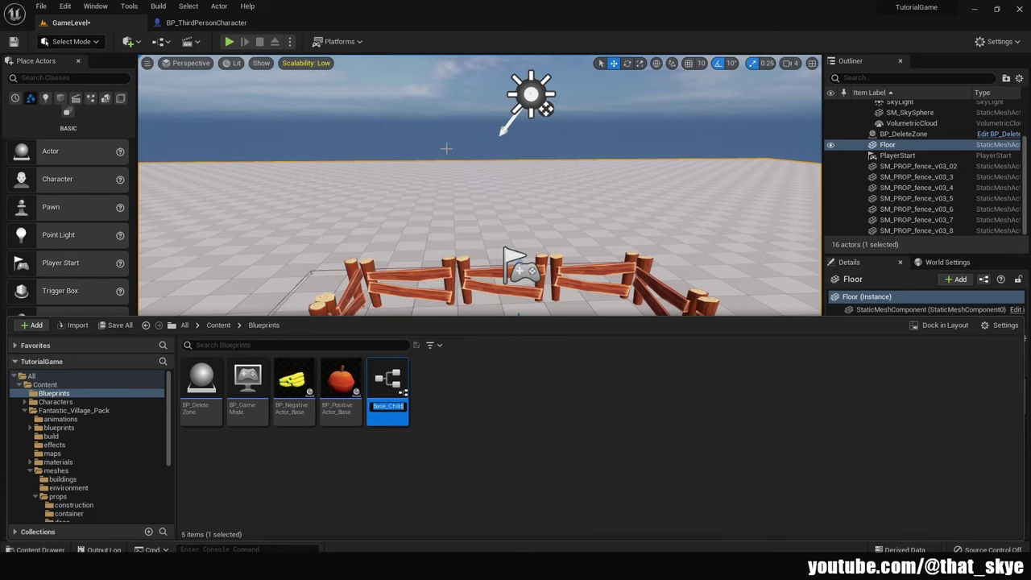
{"action": "key", "text": "End"}
{"action": "key", "text": "BackSpace"}
{"action": "key", "text": "BackSpace"}
{"action": "key", "text": "BackSpace"}
{"action": "key", "text": "BackSpace"}
{"action": "key", "text": "BackSpace"}
{"action": "key", "text": "BackSpace"}
{"action": "key", "text": "BackSpace"}
{"action": "key", "text": "BackSpace"}
{"action": "type", "text": "1"}
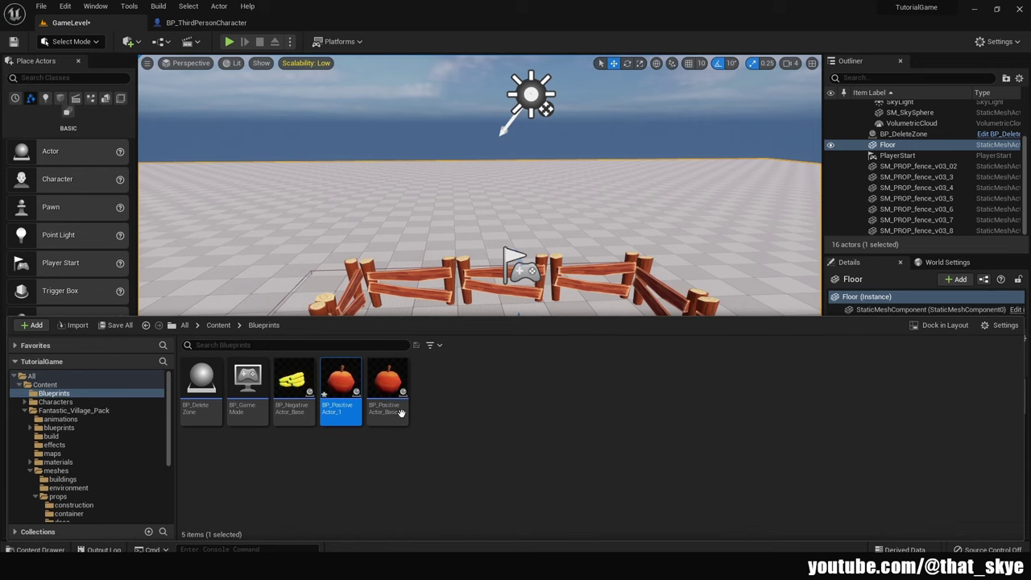
{"action": "left_click", "coordinate": [534, 426]}
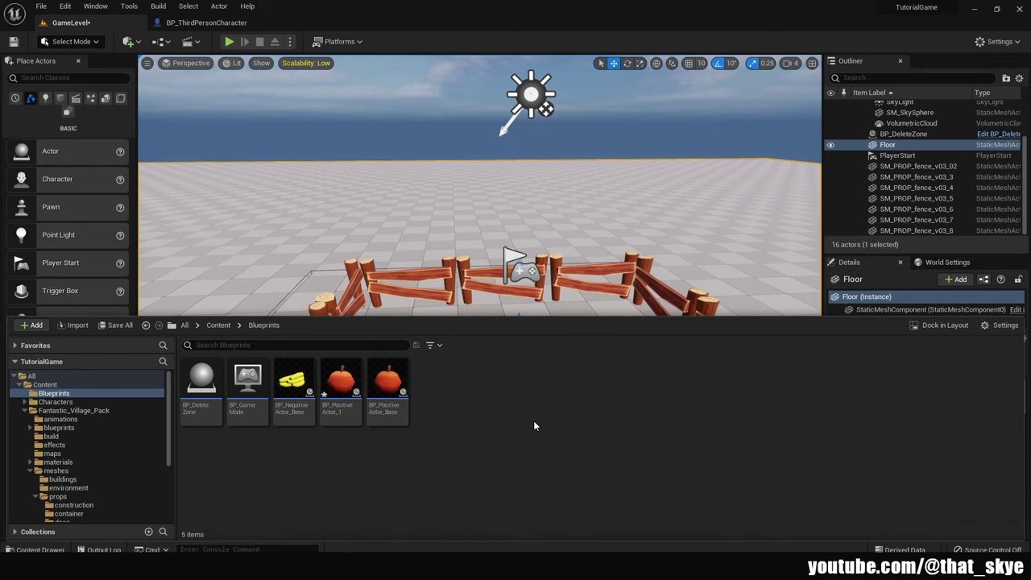
Create two more children, BP_PositiveActor_2 and BP_PositiveActor_3
{"action": "right_click", "coordinate": [389, 385]}
{"action": "left_click", "coordinate": [483, 142]}
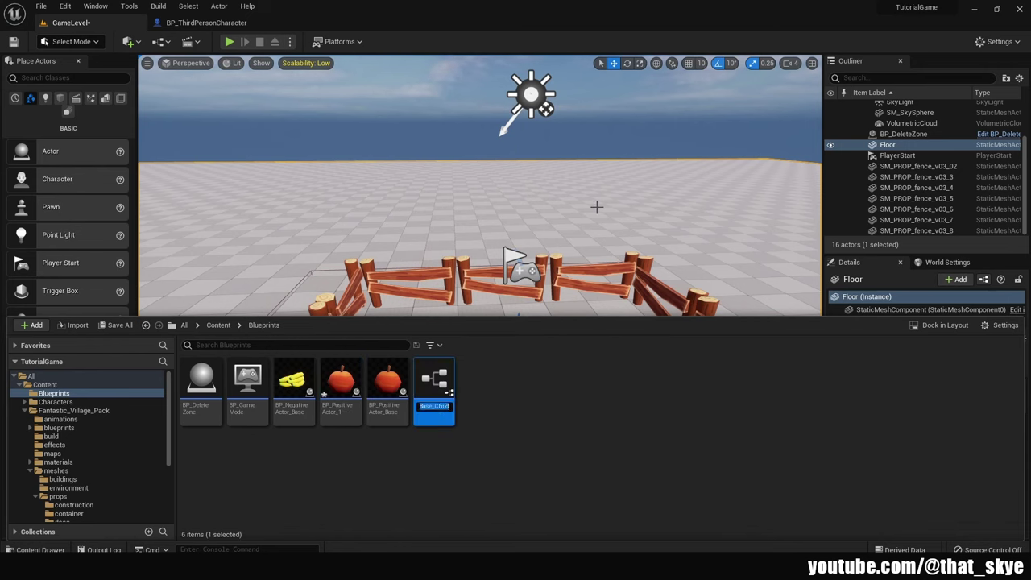
{"action": "key", "text": "End"}
{"action": "key", "text": "BackSpace"}
{"action": "key", "text": "BackSpace"}
{"action": "key", "text": "BackSpace"}
{"action": "type", "text": "2"}
{"action": "key", "text": "Return"}
{"action": "right_click", "coordinate": [446, 380]}
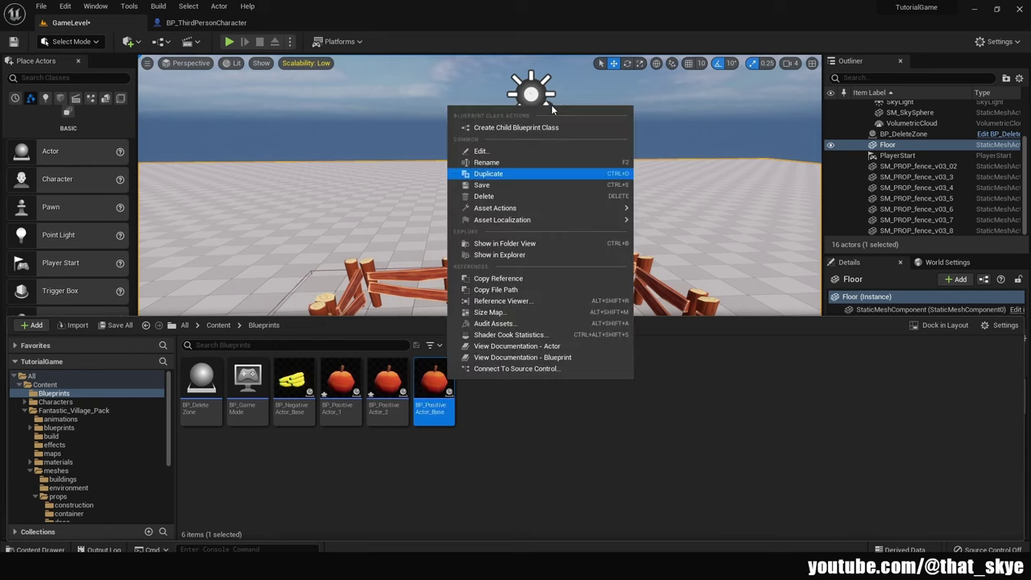
{"action": "left_click", "coordinate": [491, 170]}
{"action": "key", "text": "Return"}
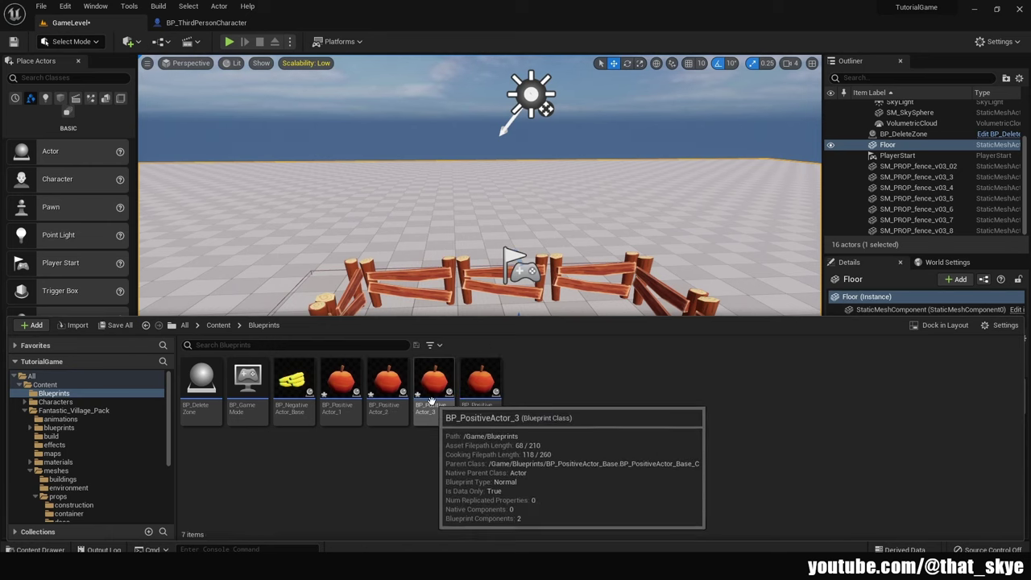
Swap BP_PositiveActor_1's apple mesh for a banana
{"action": "double_click", "coordinate": [345, 393]}
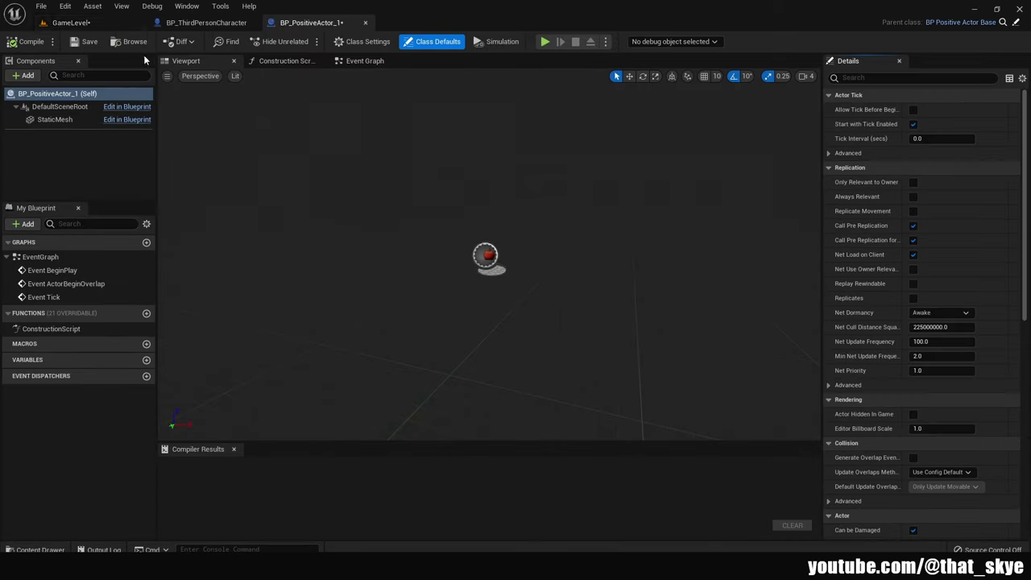
{"action": "left_click", "coordinate": [63, 120]}
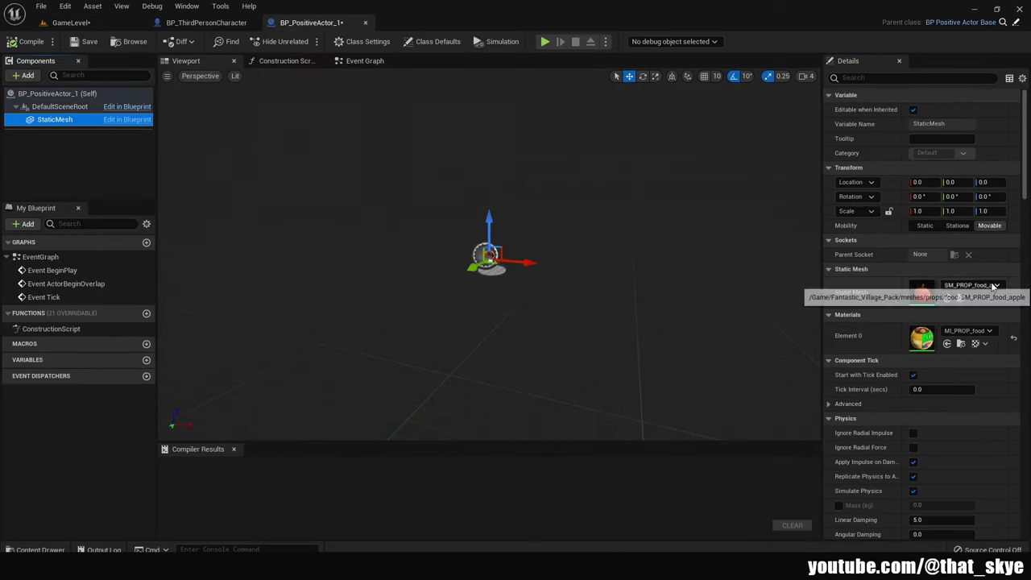
{"action": "left_click", "coordinate": [973, 285]}
{"action": "left_click", "coordinate": [934, 476]}
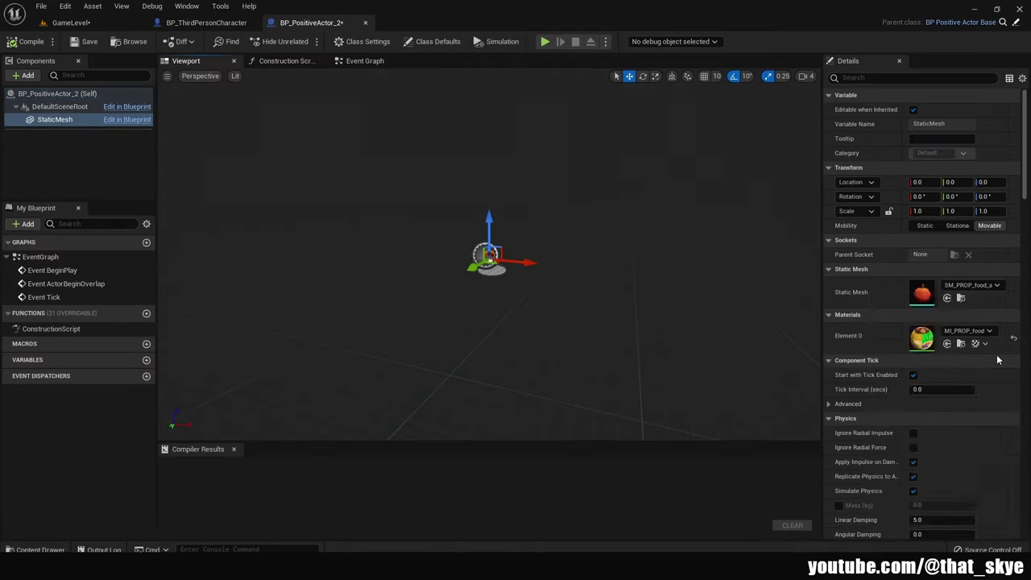
Give BP_PositiveActor_2 a green vegetable mesh tilted about 70 degrees, and BP_PositiveActor_3 a red pepper
{"action": "left_click", "coordinate": [996, 284]}
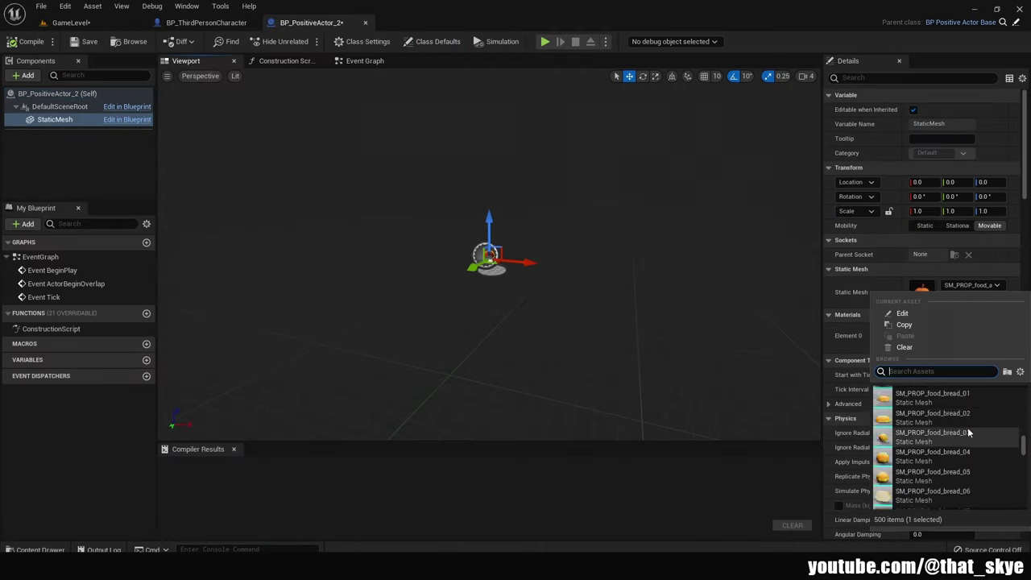
{"action": "left_click", "coordinate": [941, 438]}
{"action": "key", "text": "e"}
{"action": "left_click_drag", "start_coordinate": [504, 217], "coordinate": [503, 306]}
{"action": "key", "text": "w"}
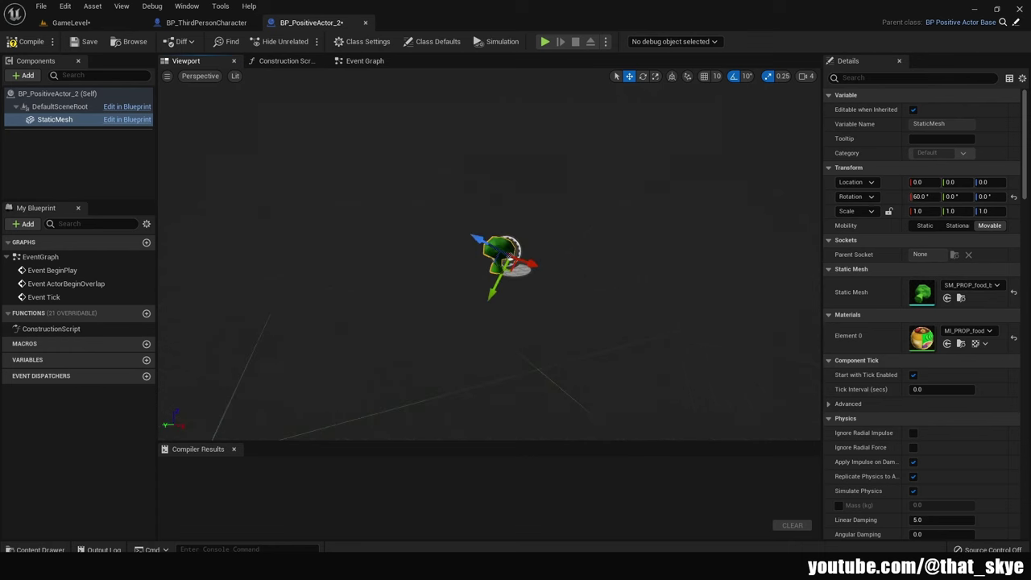
{"action": "key", "text": "e"}
{"action": "key", "text": "w"}
{"action": "left_click_drag", "start_coordinate": [555, 242], "coordinate": [349, 173]}
{"action": "left_click", "coordinate": [24, 42]}
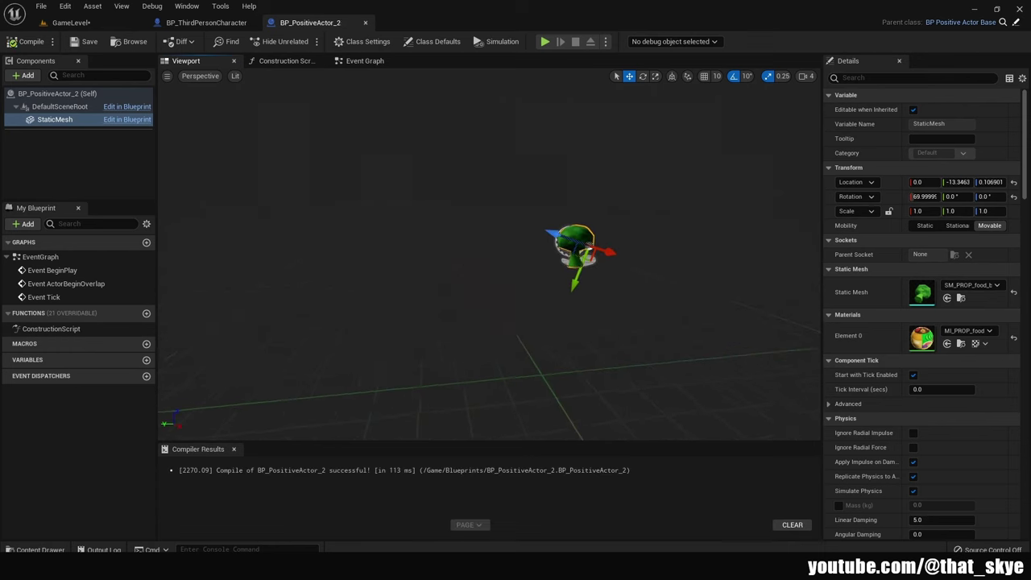
{"action": "key", "text": "r"}
{"action": "key", "text": "ctrl+z"}
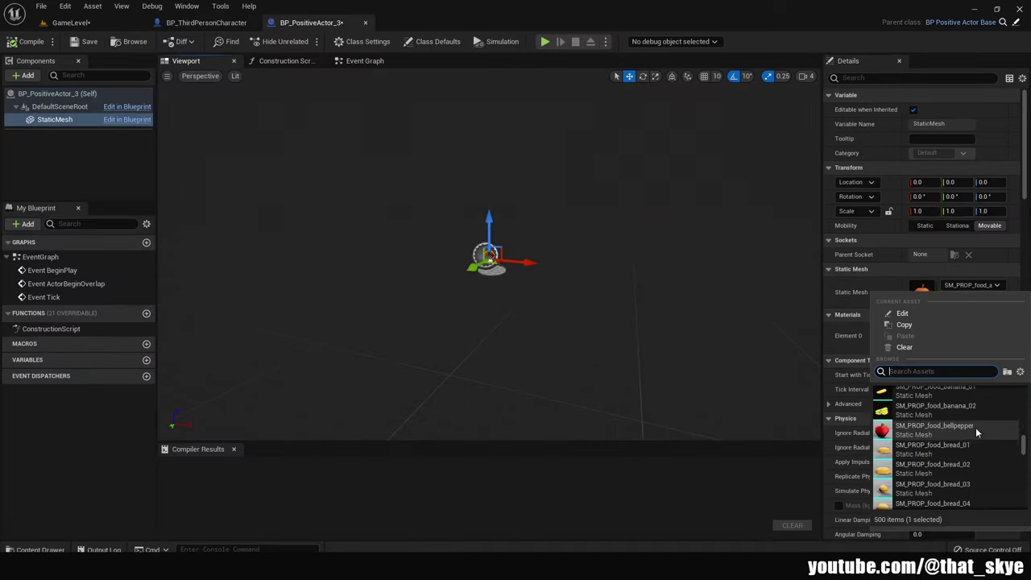
{"action": "left_click", "coordinate": [976, 427]}
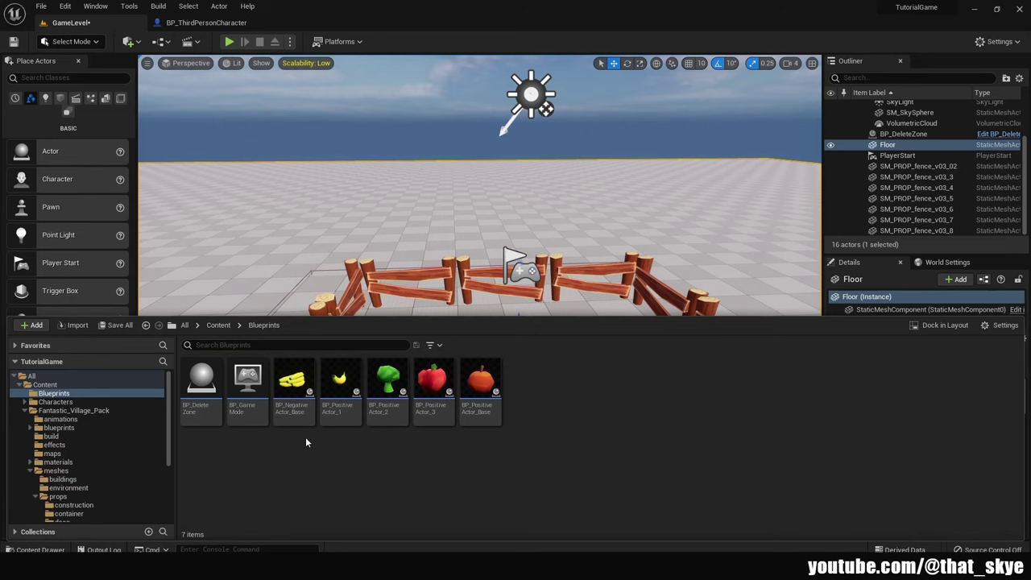
Create three child blueprints of BP_NegativeActor_Base named BP_NegativeActor_1, _2 and _3
{"action": "right_click", "coordinate": [294, 391]}
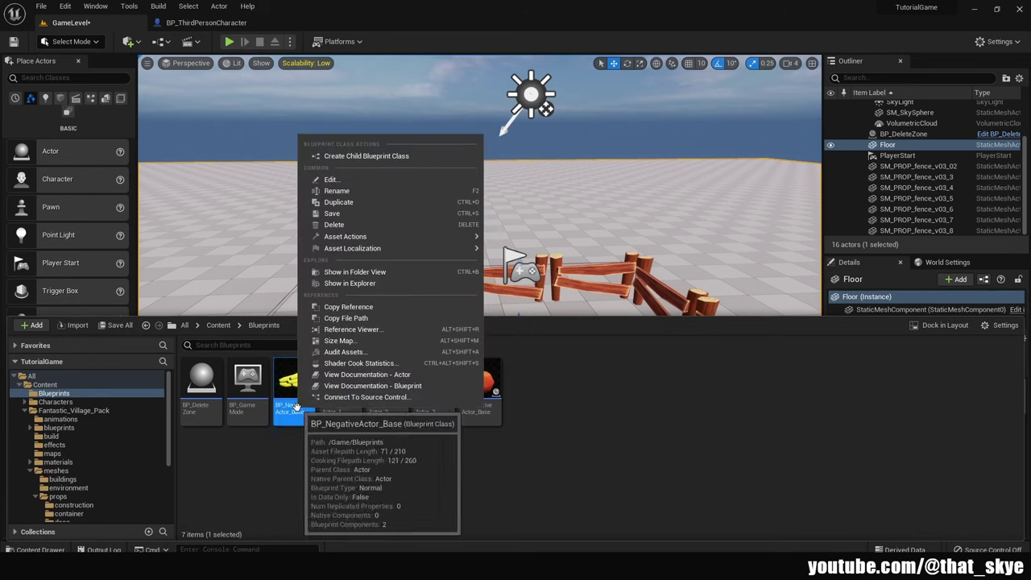
{"action": "left_click", "coordinate": [346, 156]}
{"action": "type", "text": "BP_Negative_Actor_1"}
{"action": "key", "text": "Return"}
{"action": "right_click", "coordinate": [341, 388]}
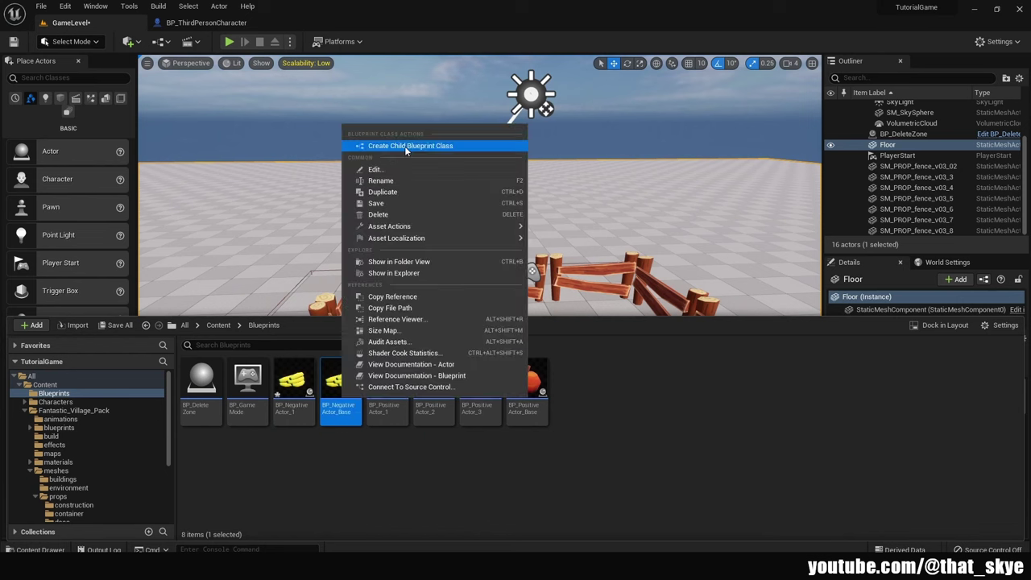
{"action": "left_click", "coordinate": [406, 143]}
{"action": "type", "text": "2"}
{"action": "key", "text": "Return"}
{"action": "right_click", "coordinate": [387, 387]}
{"action": "left_click", "coordinate": [466, 137]}
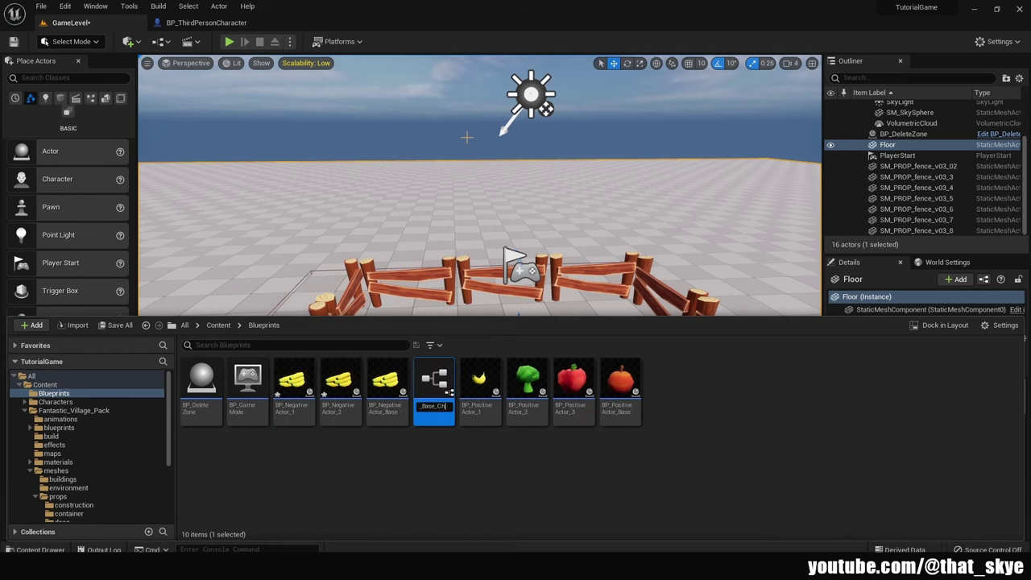
{"action": "type", "text": "3"}
{"action": "key", "text": "Return"}
Replace BP_NegativeActor_1's banana with a chair mesh
{"action": "double_click", "coordinate": [293, 383]}
{"action": "left_click", "coordinate": [973, 285]}
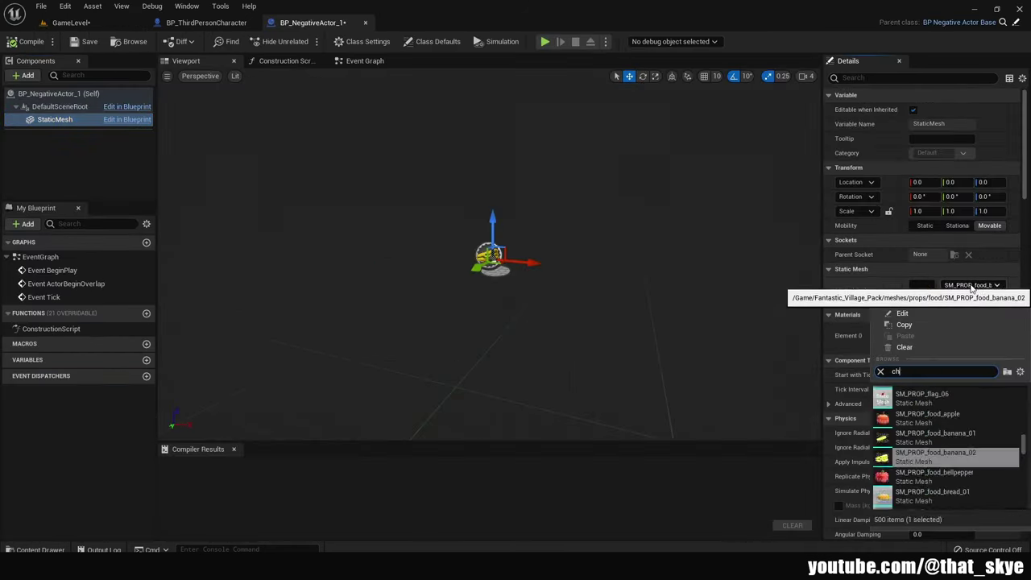
{"action": "left_click", "coordinate": [894, 405]}
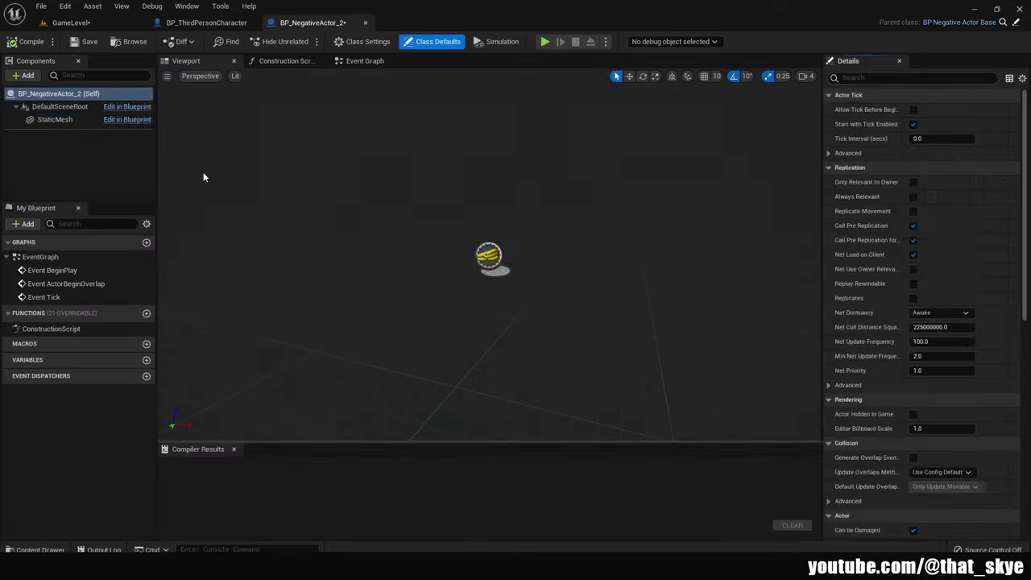
Give the second negative actor a lantern mesh instead of the street lamp
{"action": "left_click", "coordinate": [55, 119]}
{"action": "left_click", "coordinate": [973, 284]}
{"action": "type", "text": "lamp"}
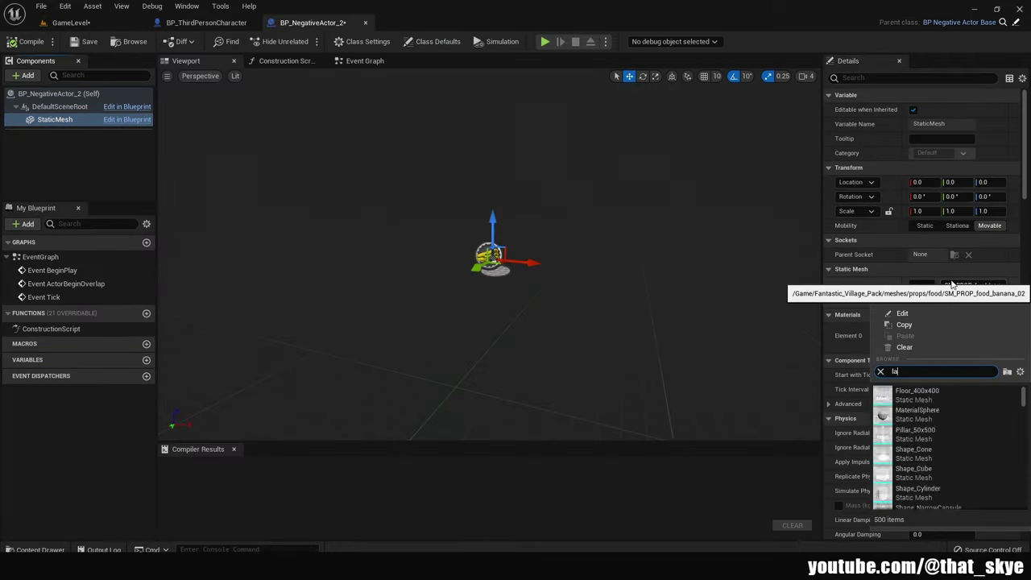
{"action": "left_click", "coordinate": [950, 435]}
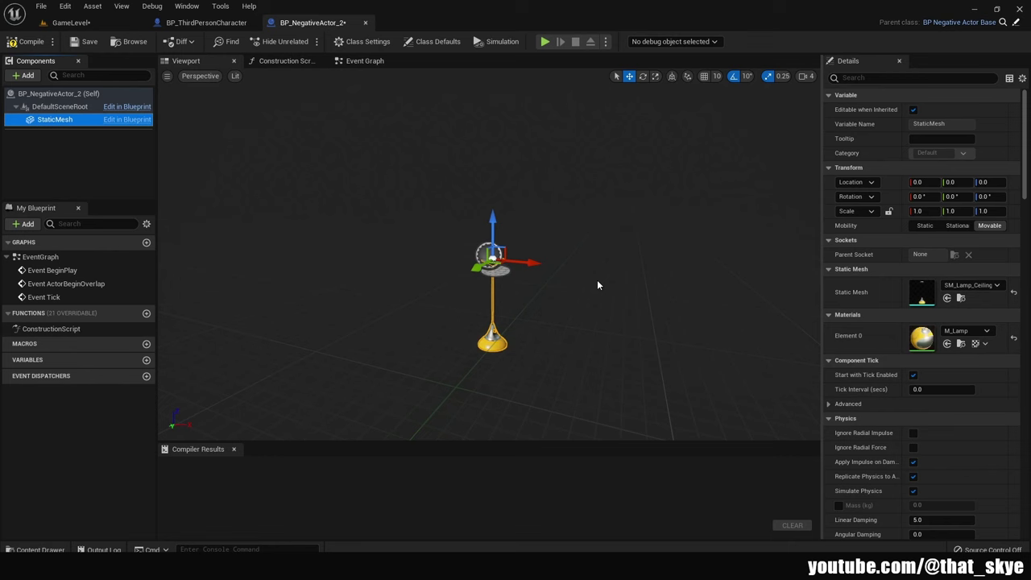
{"action": "left_click", "coordinate": [1015, 292]}
{"action": "left_click", "coordinate": [973, 284]}
{"action": "mouse_move", "coordinate": [1024, 445]}
{"action": "left_mouse_down"}
{"action": "mouse_move", "coordinate": [1025, 499]}
{"action": "mouse_move", "coordinate": [1026, 463]}
{"action": "left_mouse_up"}
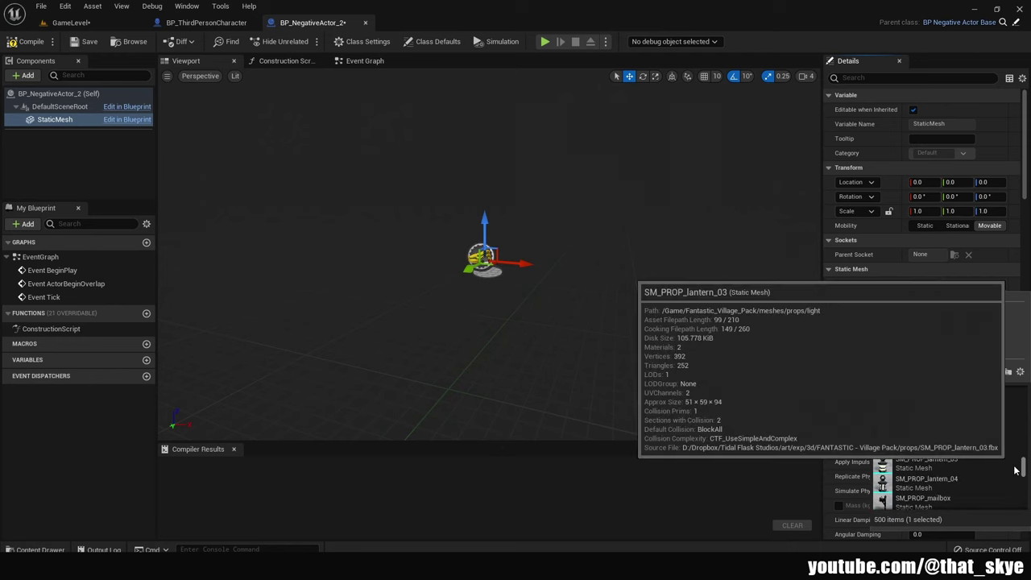
{"action": "left_click", "coordinate": [918, 465]}
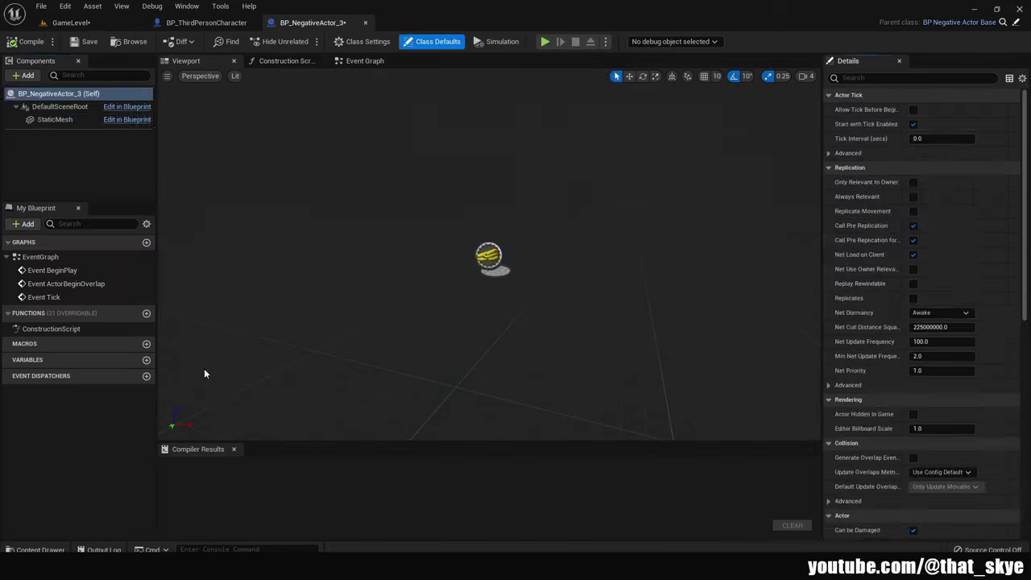
Give BP_NegativeActor_3 the wooden crate mesh SM_PROP_crate_01 and close the Content Drawer
{"action": "left_click", "coordinate": [966, 285]}
{"action": "scroll", "coordinate": [957, 437], "scroll_direction": "down", "scroll_amount": 3}
{"action": "scroll", "coordinate": [967, 420], "scroll_direction": "down", "scroll_amount": 3}
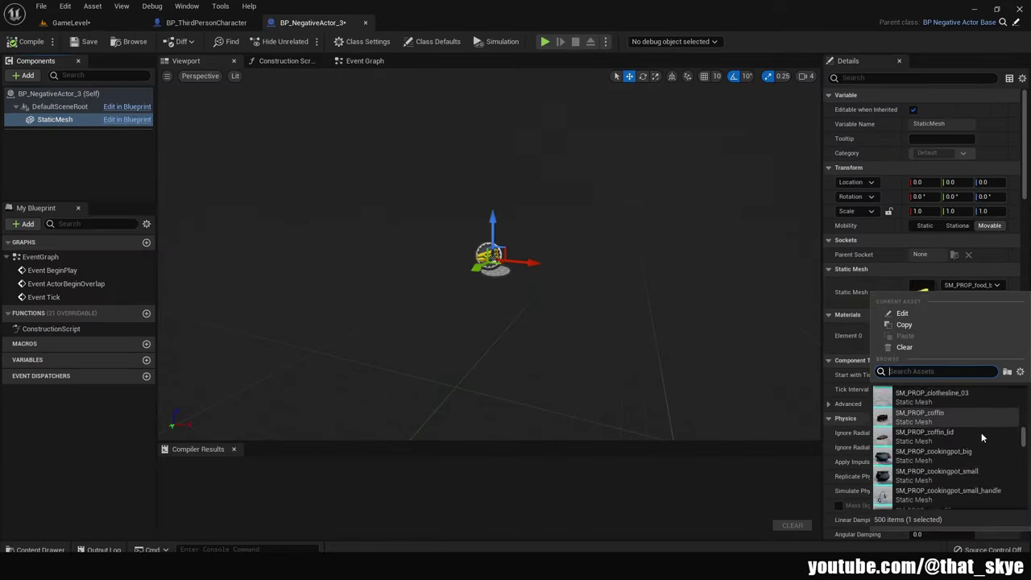
{"action": "left_click", "coordinate": [928, 441]}
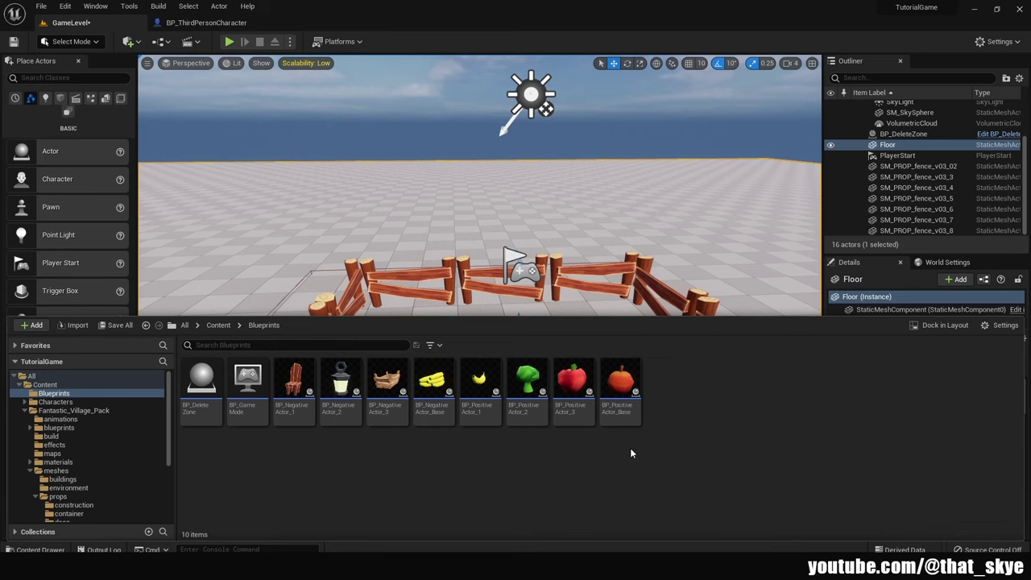
{"action": "key", "text": "ctrl+space"}
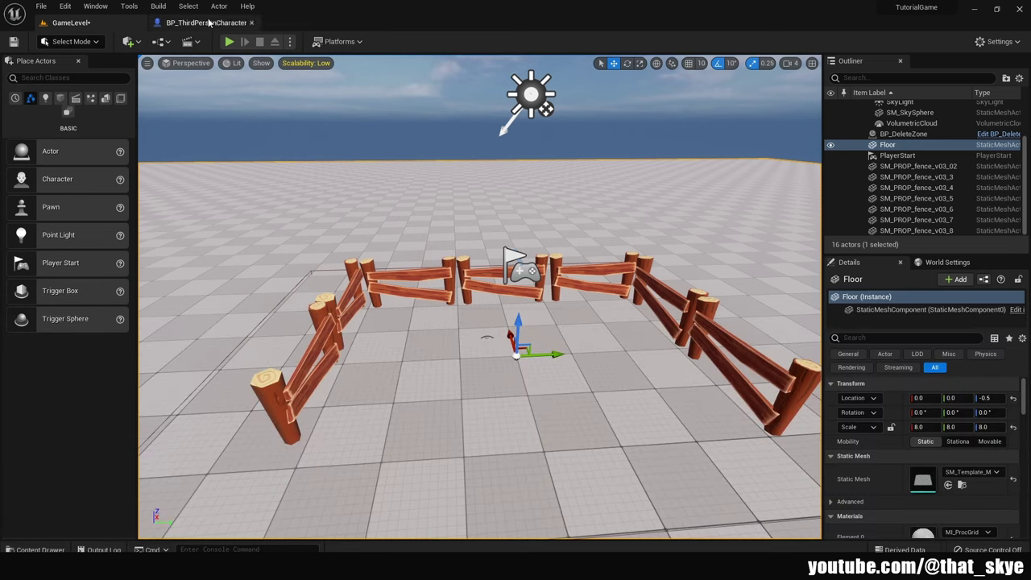
In BP_ThirdPersonCharacter, add Event ActorBeginOverlap followed by a Branch node
{"action": "left_click", "coordinate": [206, 23]}
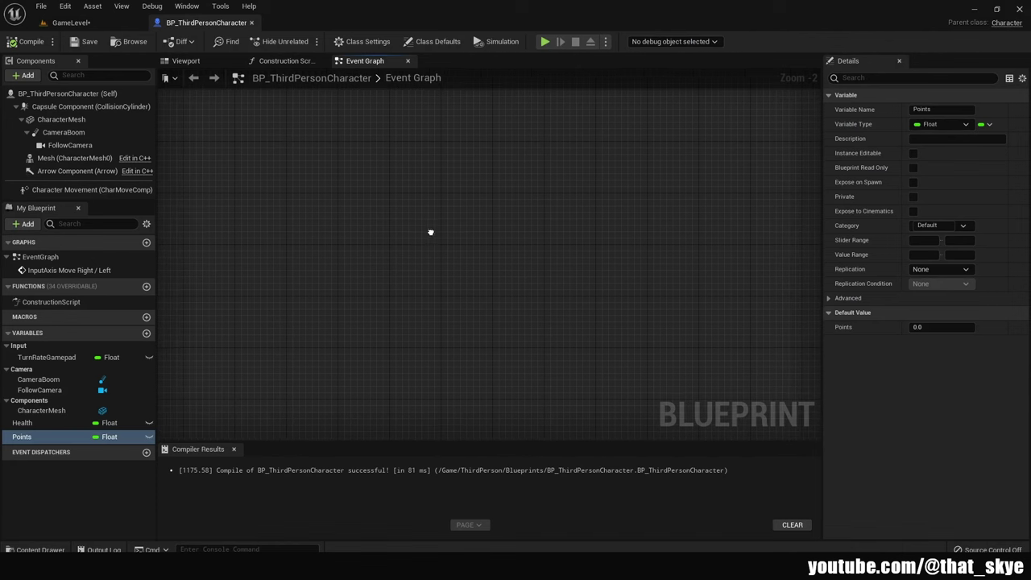
{"action": "right_click", "coordinate": [274, 242]}
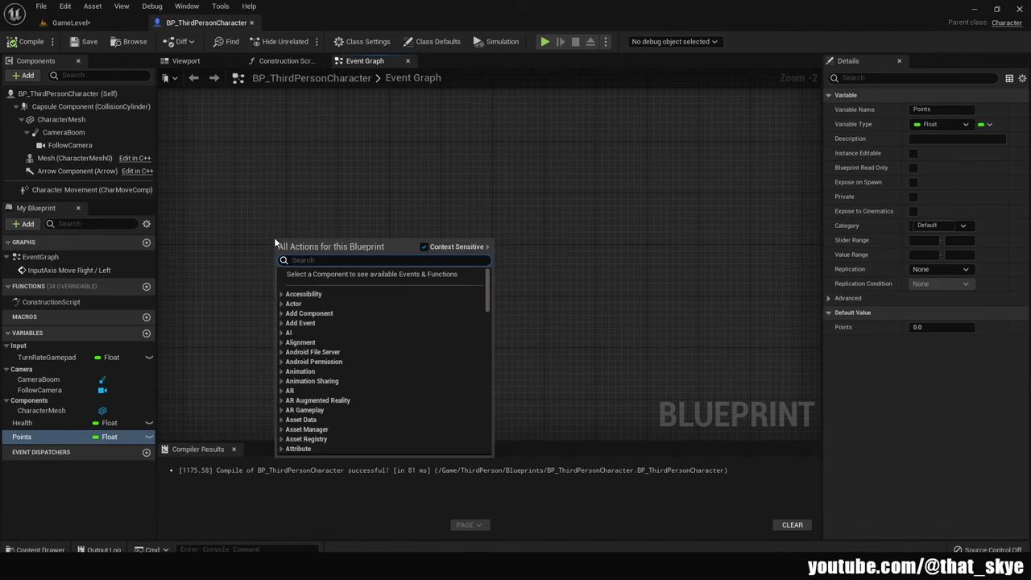
{"action": "type", "text": "actor "}
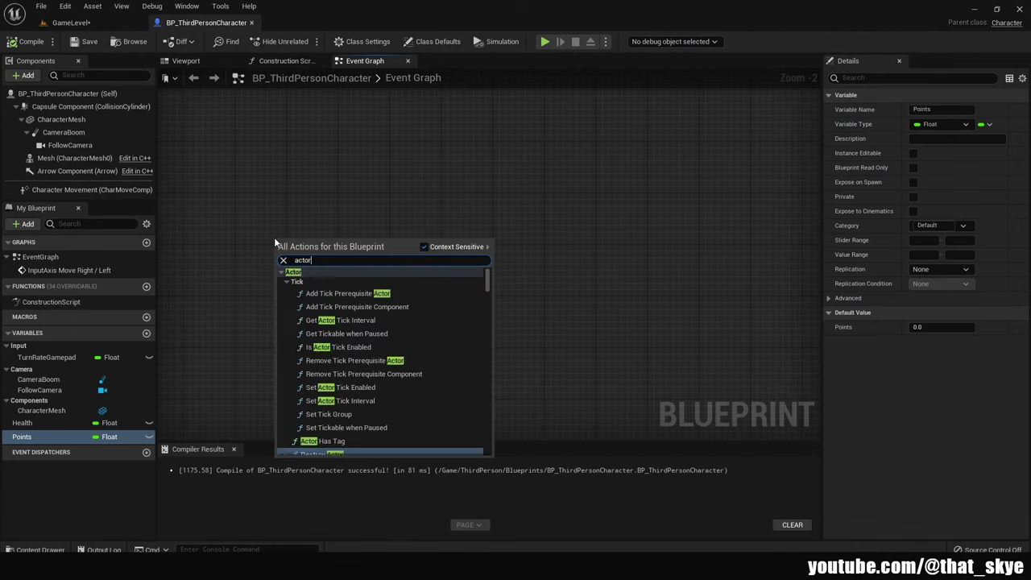
{"action": "type", "text": "begin over"}
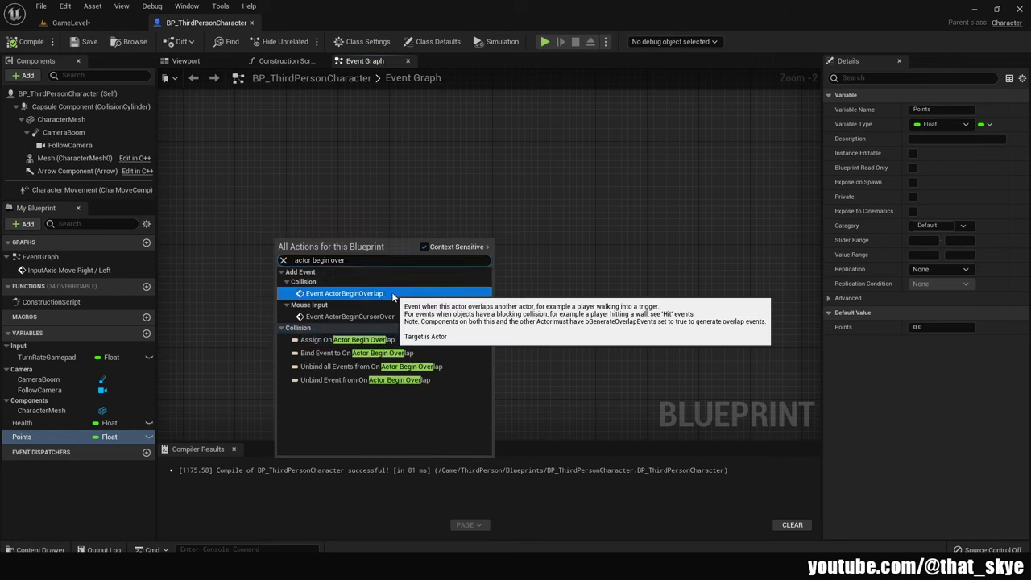
{"action": "left_click", "coordinate": [347, 293]}
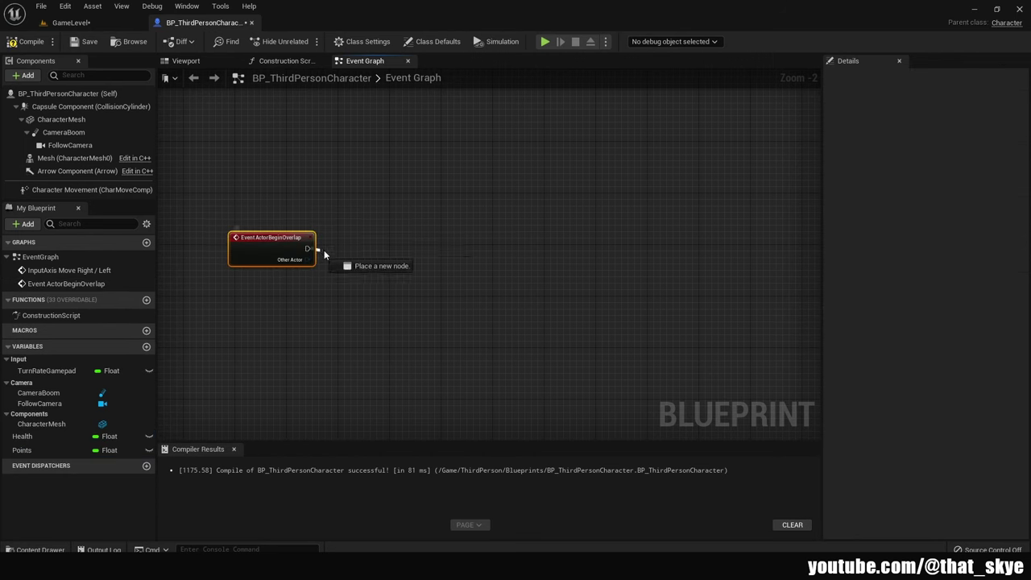
{"action": "left_click_drag", "start_coordinate": [307, 249], "coordinate": [393, 247]}
{"action": "type", "text": "branch"}
{"action": "key", "text": "Return"}
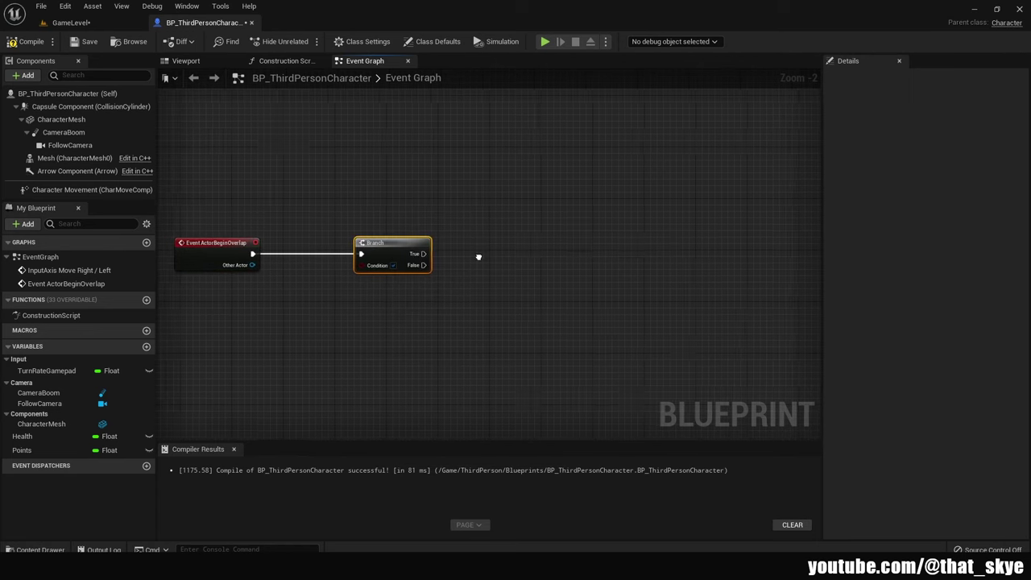
Duplicate the Branch into three and chain them via False and True outputs
{"action": "key", "text": "ctrl+c"}
{"action": "key", "text": "ctrl+v"}
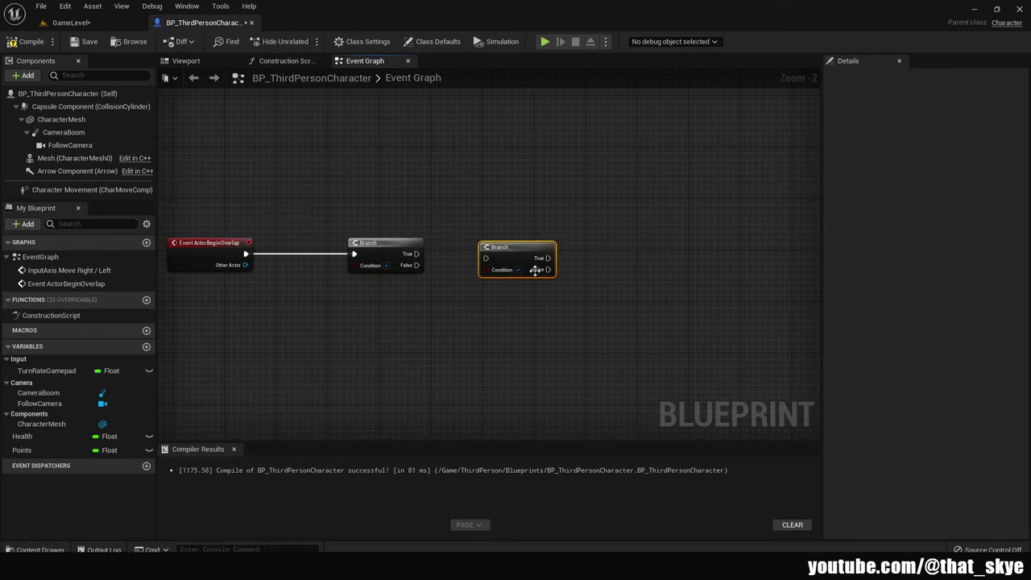
{"action": "key", "text": "ctrl+v"}
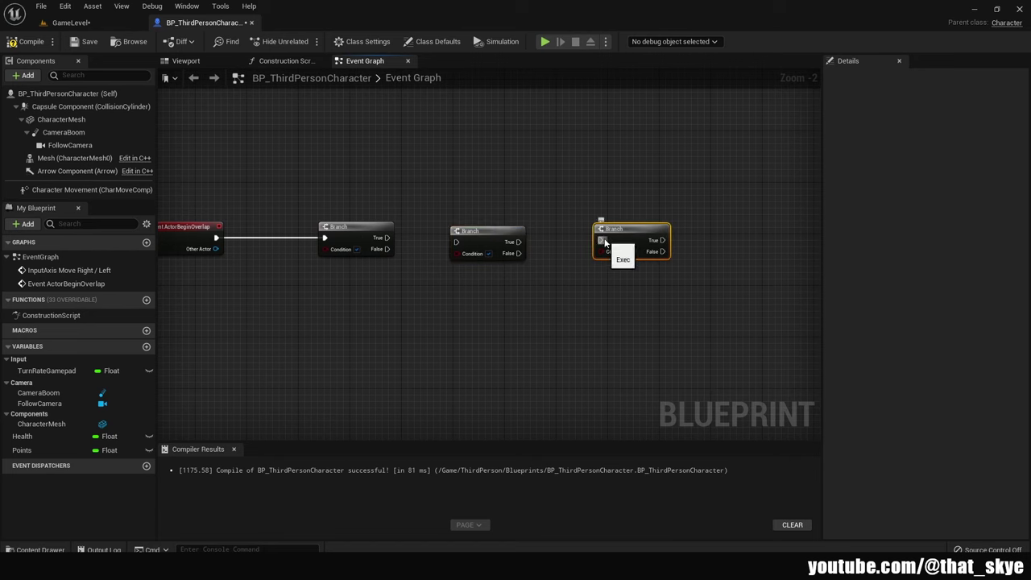
{"action": "left_click_drag", "start_coordinate": [600, 240], "coordinate": [387, 249]}
{"action": "left_click", "coordinate": [470, 240]}
{"action": "right_click_drag", "start_coordinate": [469, 240], "coordinate": [581, 240]}
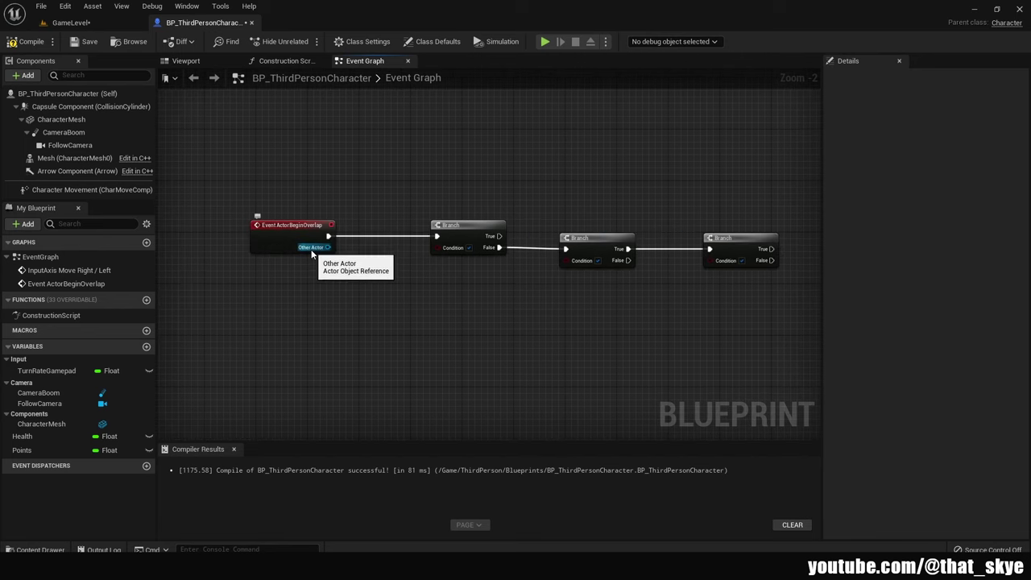
Feed the branches Actor Has Tag checks on Other Actor for Positive and Negative
{"action": "left_click_drag", "start_coordinate": [328, 247], "coordinate": [391, 290]}
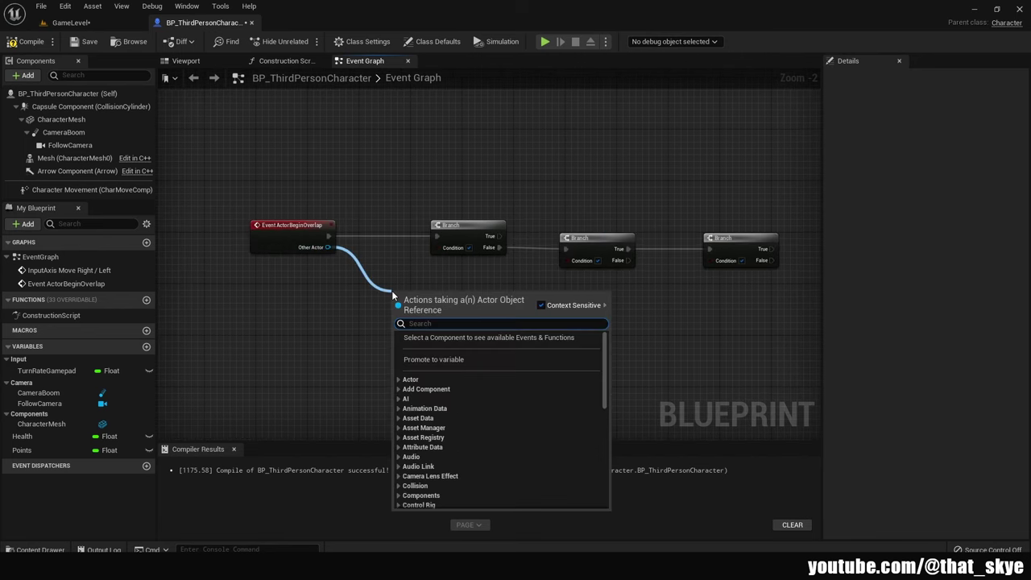
{"action": "type", "text": "actor has"}
{"action": "key", "text": "Return"}
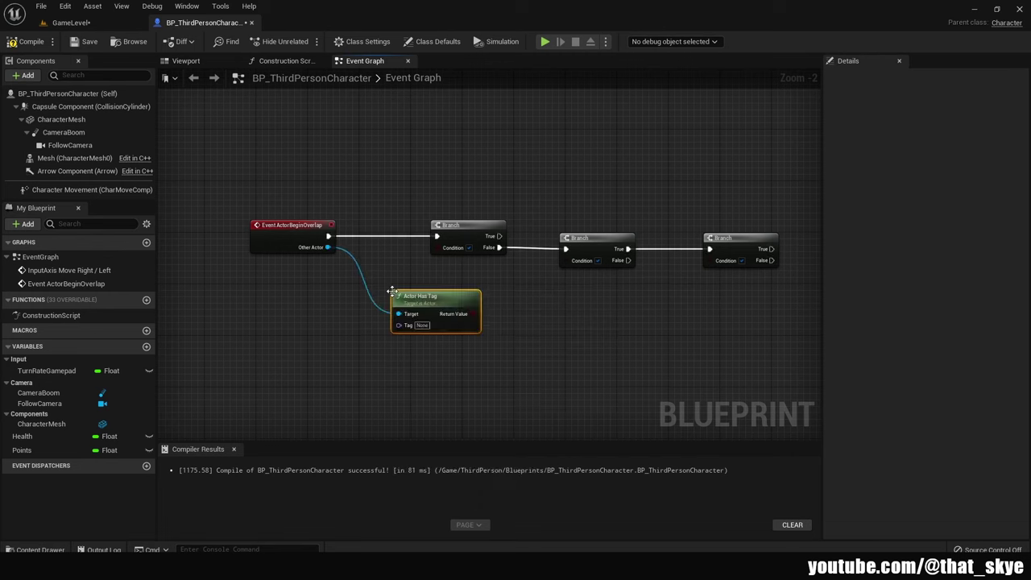
{"action": "left_click_drag", "start_coordinate": [392, 290], "coordinate": [379, 277]}
{"action": "key", "text": "ctrl+c"}
{"action": "key", "text": "ctrl+v"}
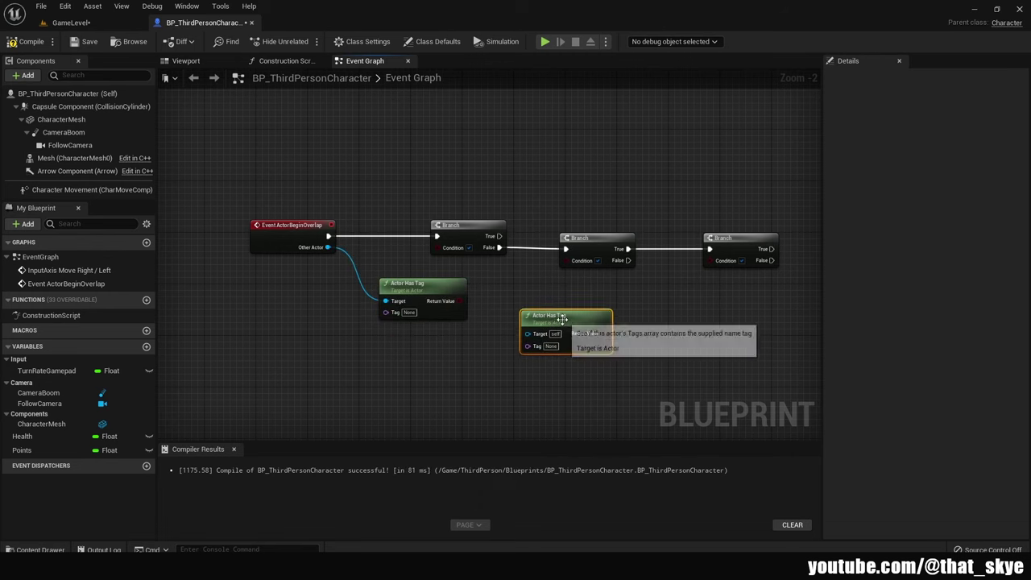
{"action": "left_click_drag", "start_coordinate": [600, 339], "coordinate": [576, 263]}
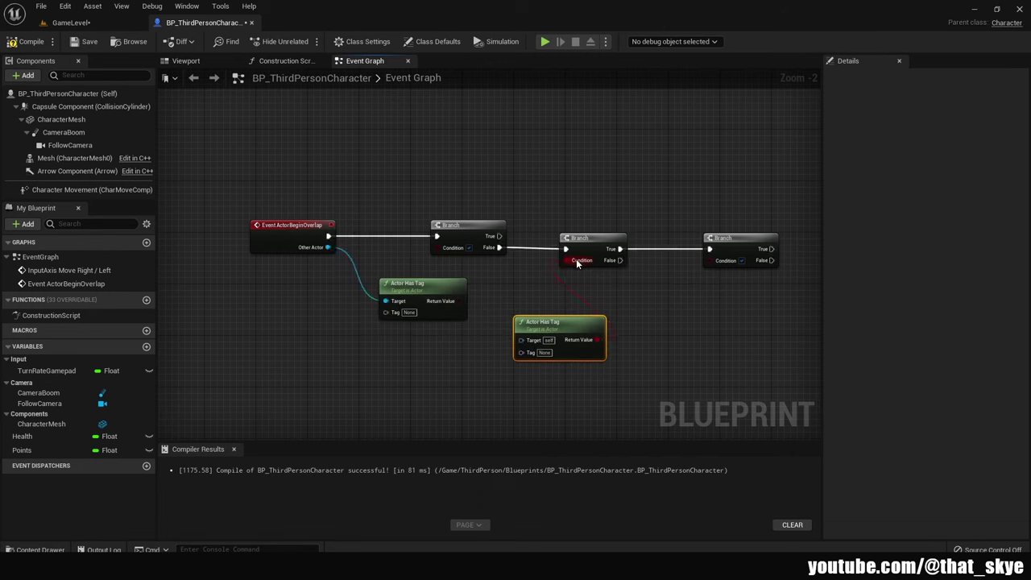
{"action": "left_click_drag", "start_coordinate": [458, 301], "coordinate": [437, 247]}
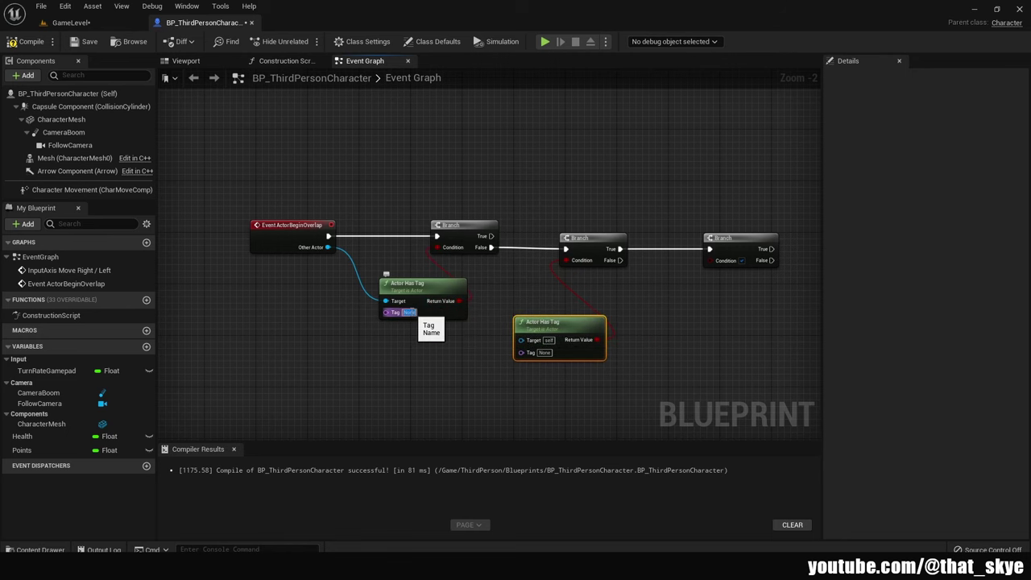
{"action": "type", "text": "Positive"}
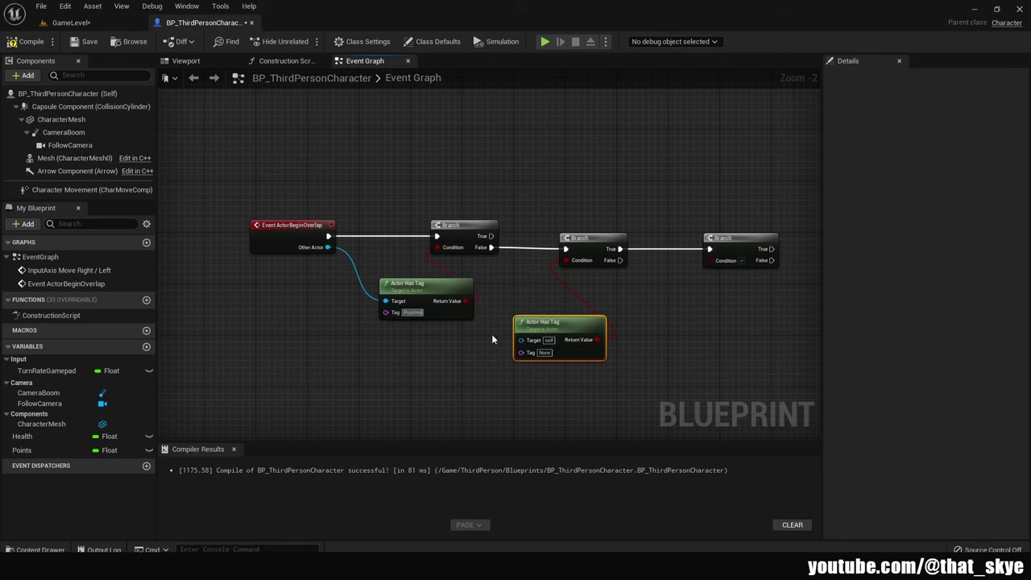
{"action": "left_click", "coordinate": [545, 353]}
{"action": "type", "text": "Negative"}
{"action": "key", "text": "Return"}
{"action": "mouse_move", "coordinate": [328, 248]}
{"action": "left_mouse_down"}
{"action": "mouse_move", "coordinate": [332, 261]}
{"action": "mouse_move", "coordinate": [538, 343]}
{"action": "left_mouse_up"}
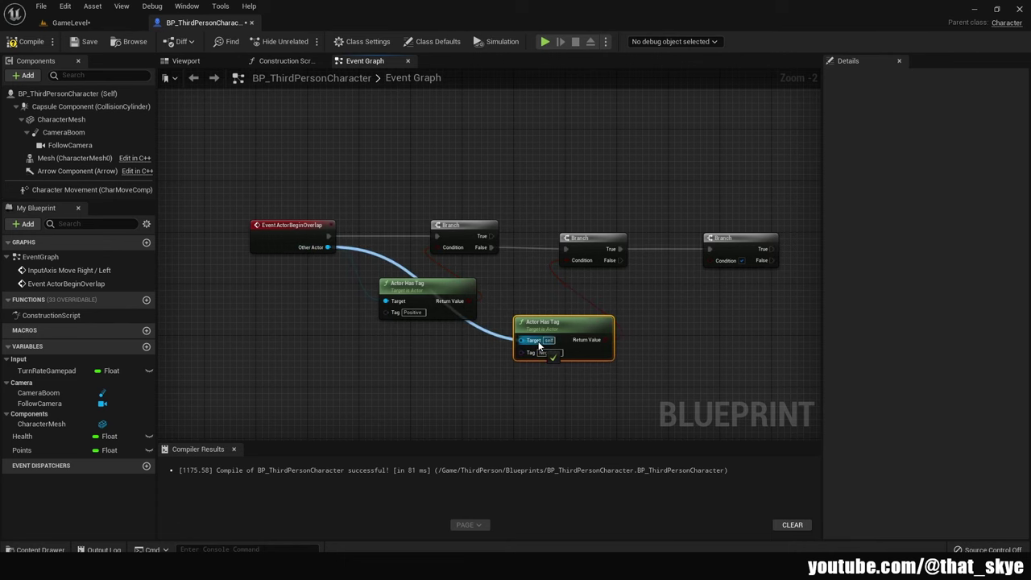
On the first branch's True, set Points to Points + 1.0
{"action": "right_click_drag", "start_coordinate": [538, 345], "coordinate": [514, 398]}
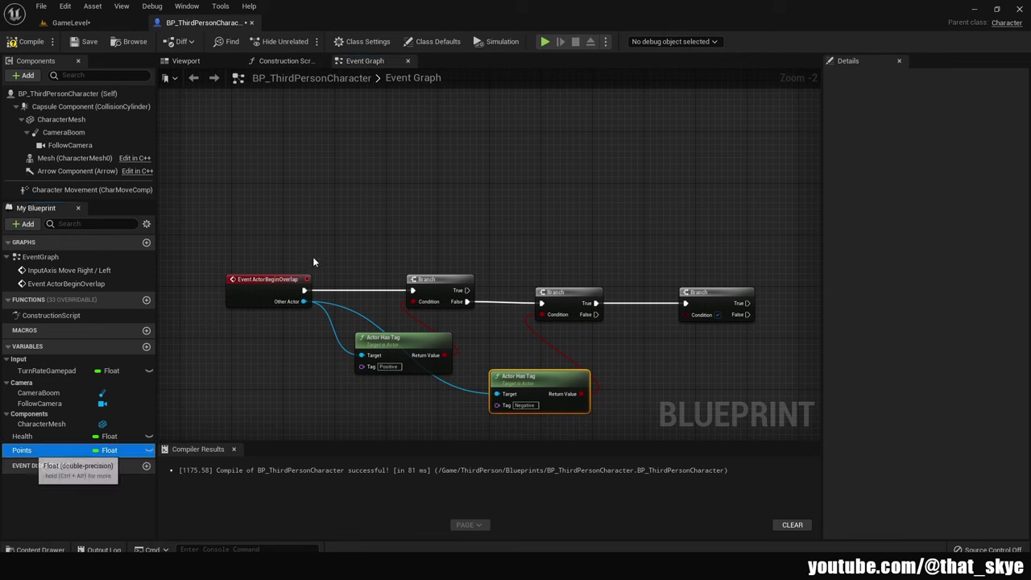
{"action": "mouse_move", "coordinate": [22, 450]}
{"action": "left_mouse_down"}
{"action": "mouse_move", "coordinate": [340, 212]}
{"action": "mouse_move", "coordinate": [426, 208]}
{"action": "left_mouse_up"}
{"action": "left_click", "coordinate": [362, 214]}
{"action": "type", "text": "add"}
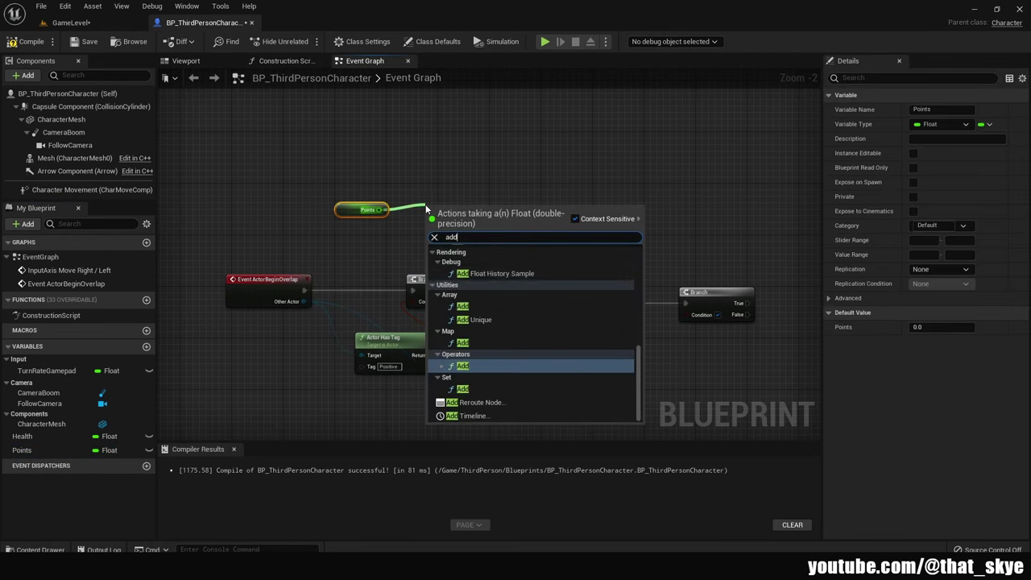
{"action": "left_click", "coordinate": [479, 369]}
{"action": "left_click_drag", "start_coordinate": [22, 450], "coordinate": [519, 181], "text": "alt"}
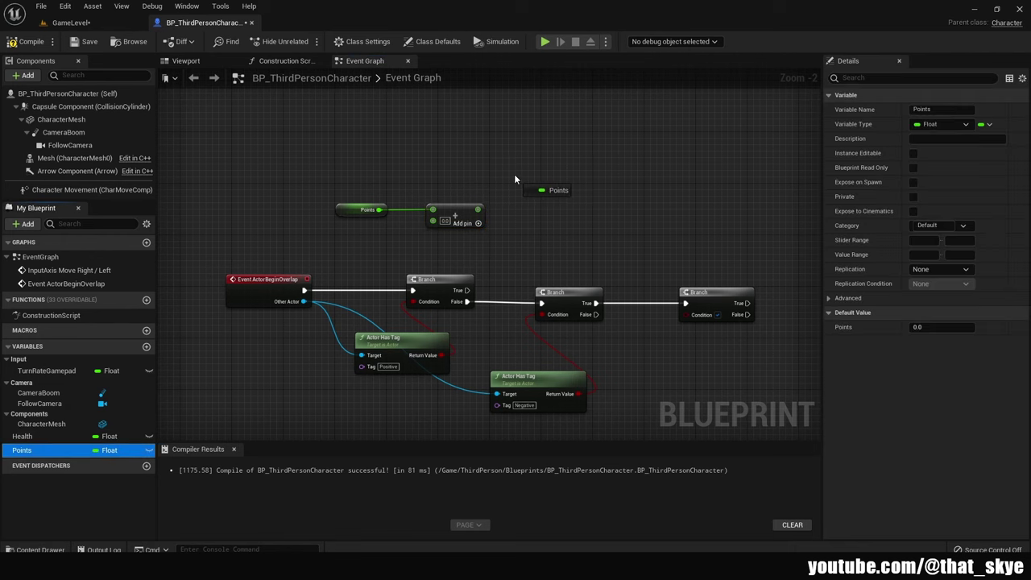
{"action": "left_click_drag", "start_coordinate": [476, 211], "coordinate": [533, 205]}
{"action": "left_click_drag", "start_coordinate": [465, 290], "coordinate": [523, 187]}
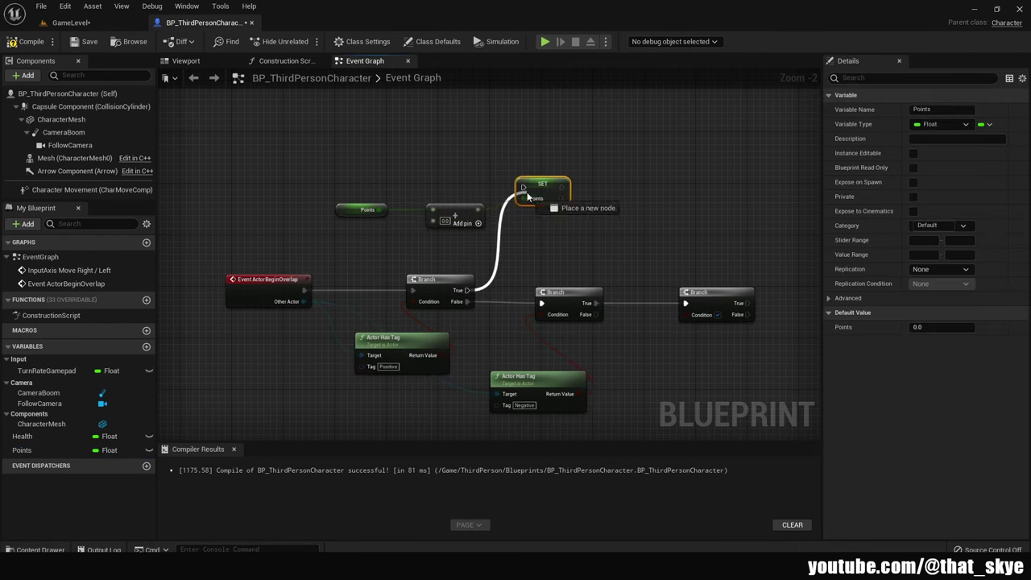
{"action": "left_click", "coordinate": [445, 220]}
{"action": "type", "text": "1"}
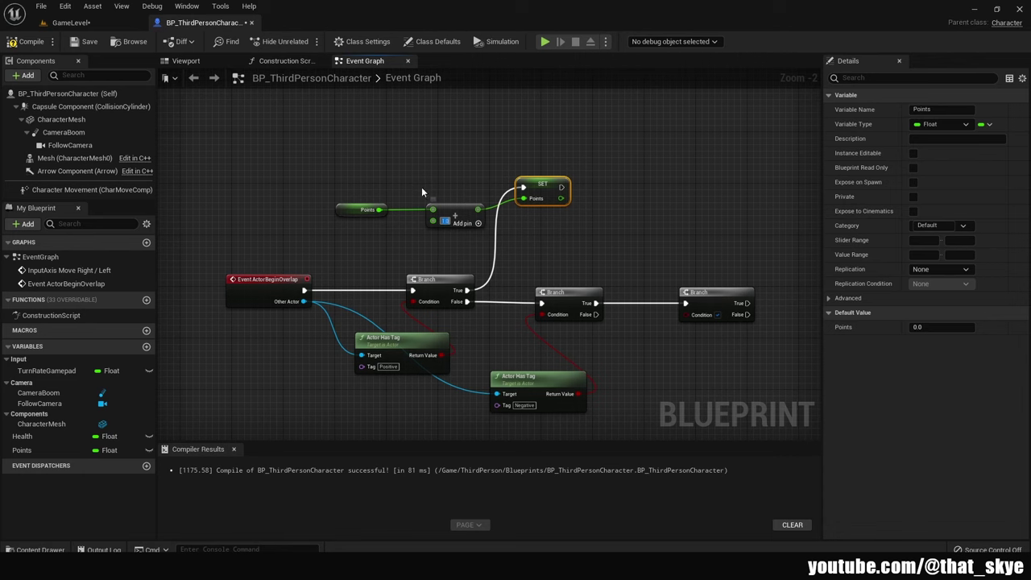
Destroy Other Actor after updating Points, and place a Health getter nearby
{"action": "right_click_drag", "start_coordinate": [458, 233], "coordinate": [535, 267]}
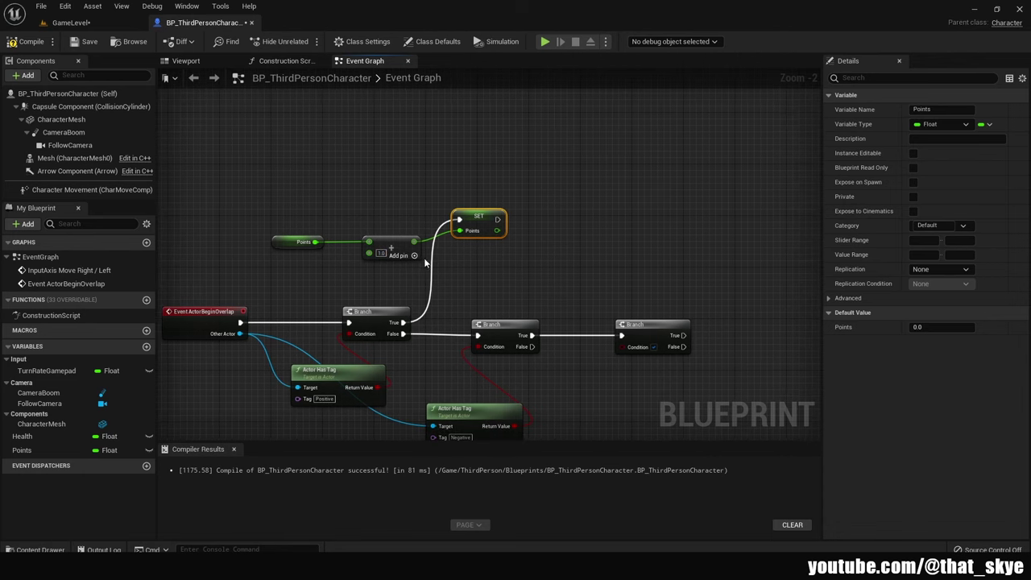
{"action": "left_click_drag", "start_coordinate": [239, 334], "coordinate": [528, 203]}
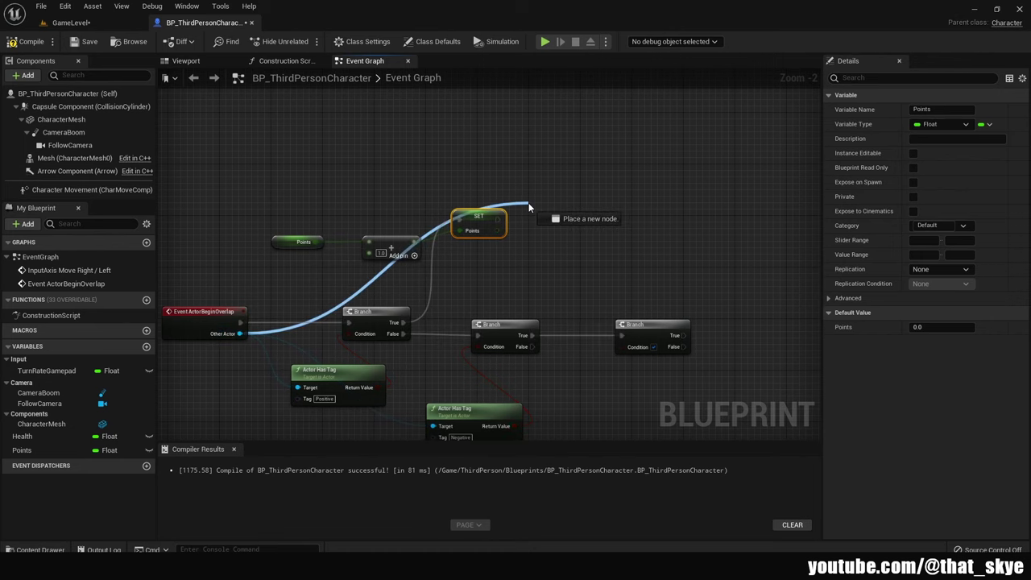
{"action": "type", "text": "destroy"}
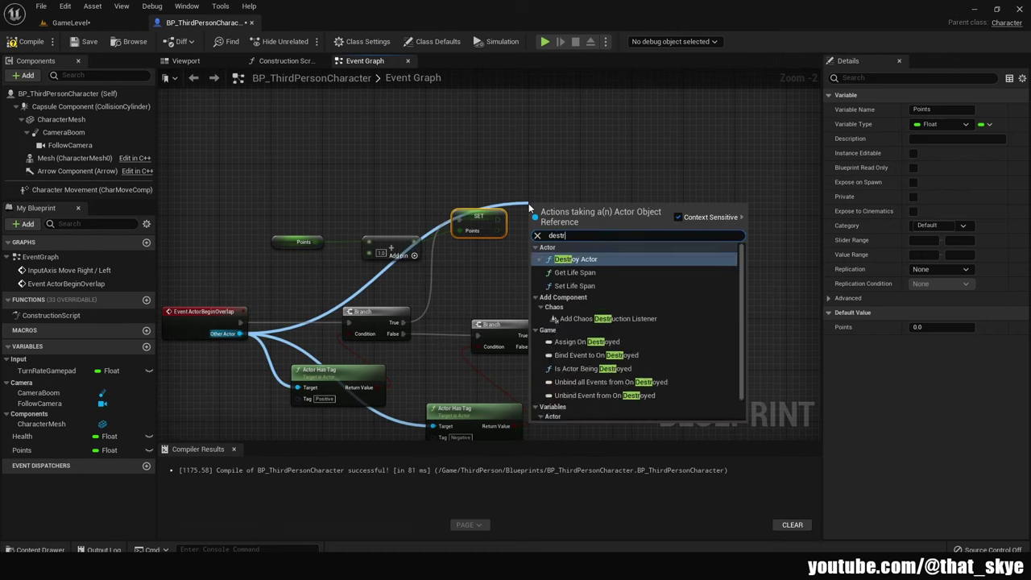
{"action": "key", "text": "Return"}
{"action": "left_click_drag", "start_coordinate": [497, 219], "coordinate": [535, 227]}
{"action": "right_click_drag", "start_coordinate": [532, 242], "coordinate": [456, 115]}
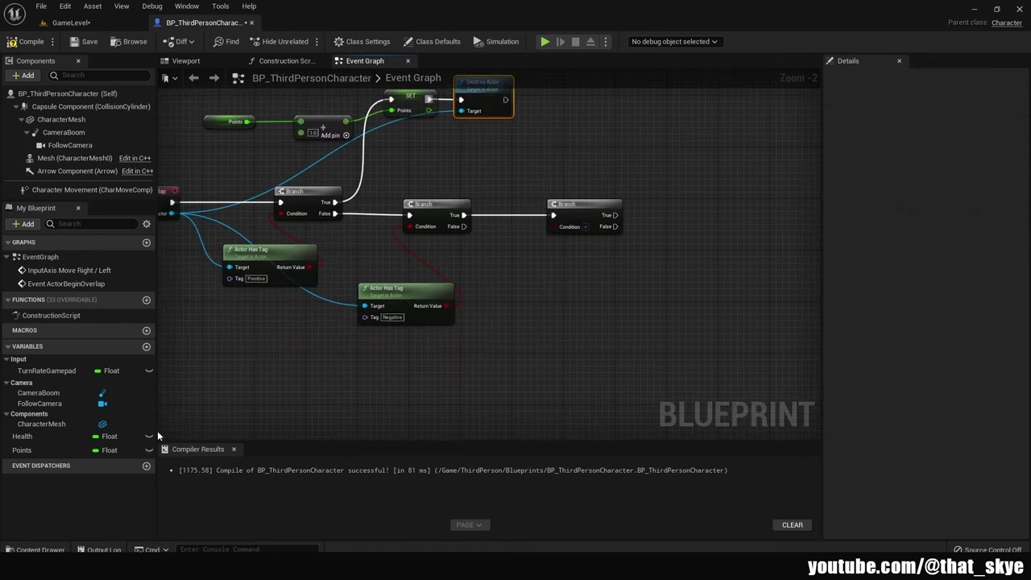
{"action": "mouse_move", "coordinate": [22, 435]}
{"action": "left_mouse_down"}
{"action": "mouse_move", "coordinate": [452, 321]}
{"action": "mouse_move", "coordinate": [401, 357]}
{"action": "mouse_move", "coordinate": [480, 362]}
{"action": "left_mouse_up"}
Add a Subtract node from Health and feed its <= comparison into the third Branch condition
{"action": "left_click", "coordinate": [425, 366]}
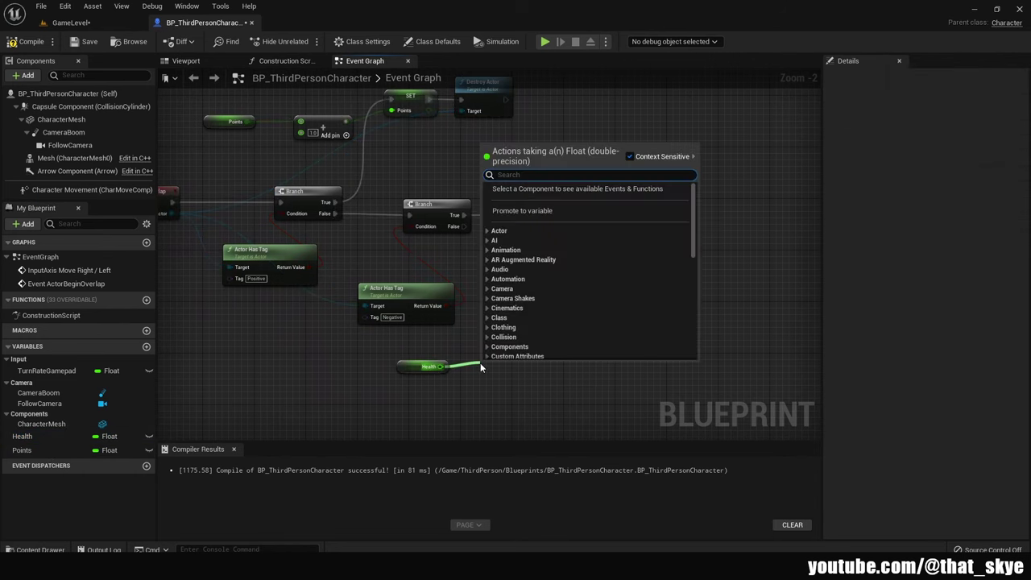
{"action": "type", "text": "-"}
{"action": "key", "text": "Return"}
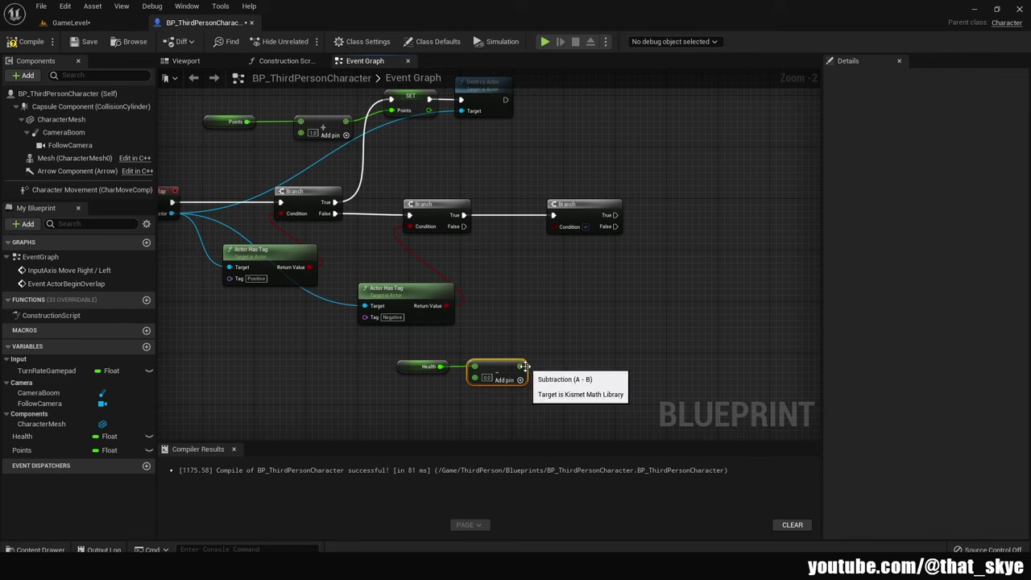
{"action": "left_click_drag", "start_coordinate": [519, 366], "coordinate": [555, 364]}
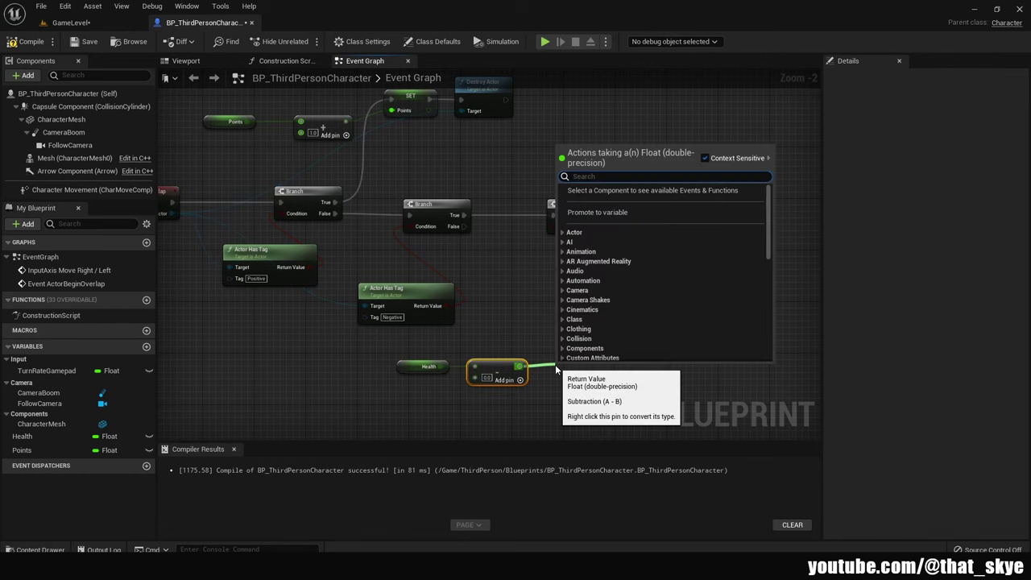
{"action": "type", "text": "less"}
{"action": "left_click", "coordinate": [604, 223]}
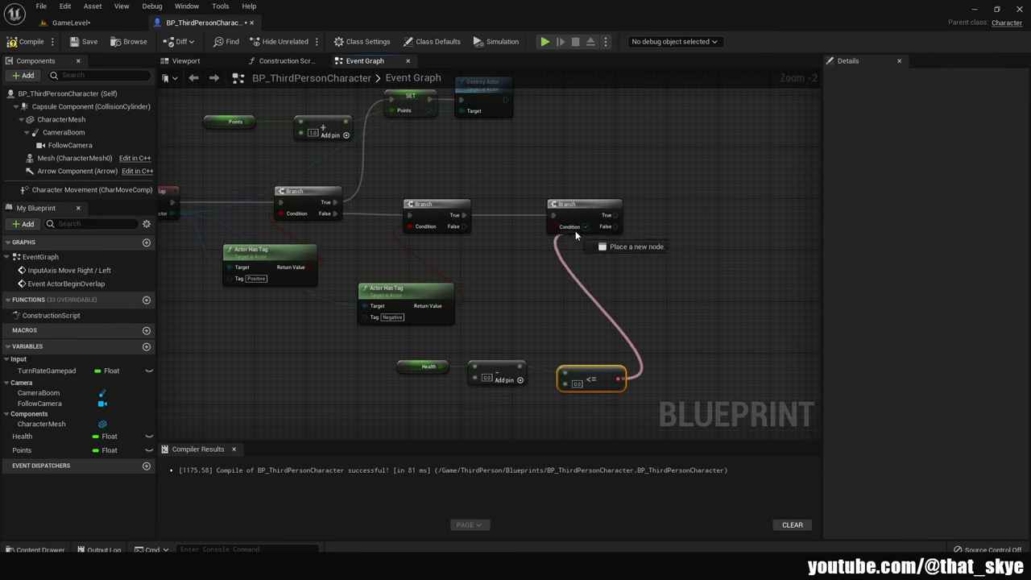
{"action": "left_click_drag", "start_coordinate": [621, 372], "coordinate": [554, 226]}
{"action": "left_click_drag", "start_coordinate": [586, 370], "coordinate": [579, 363]}
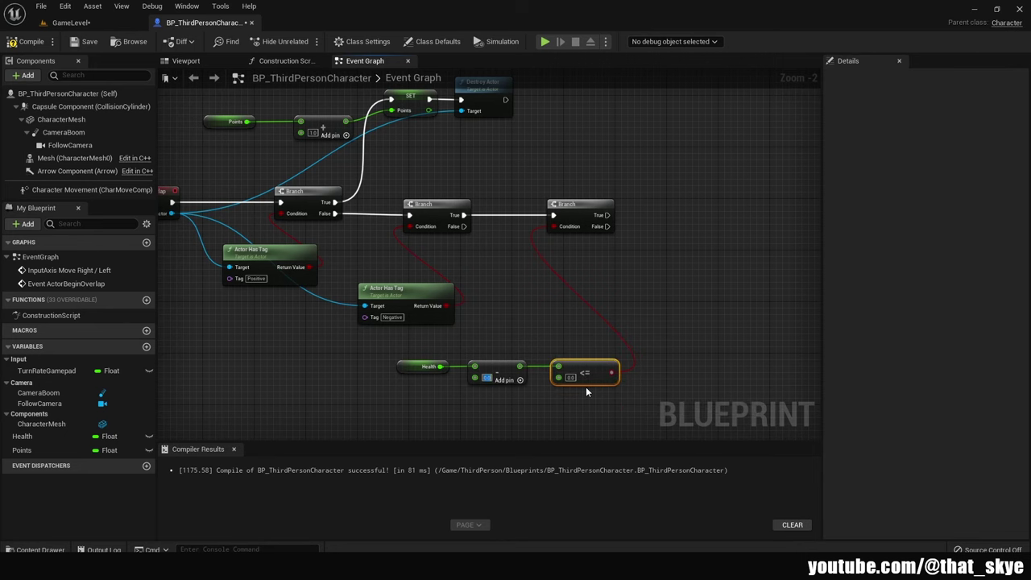
Subtract 1 from Health and store the result in SET Health on the branch's False path
{"action": "type", "text": "1"}
{"action": "right_click_drag", "start_coordinate": [586, 387], "coordinate": [506, 385]}
{"action": "left_click", "coordinate": [43, 436]}
{"action": "left_click_drag", "start_coordinate": [43, 435], "coordinate": [606, 276]}
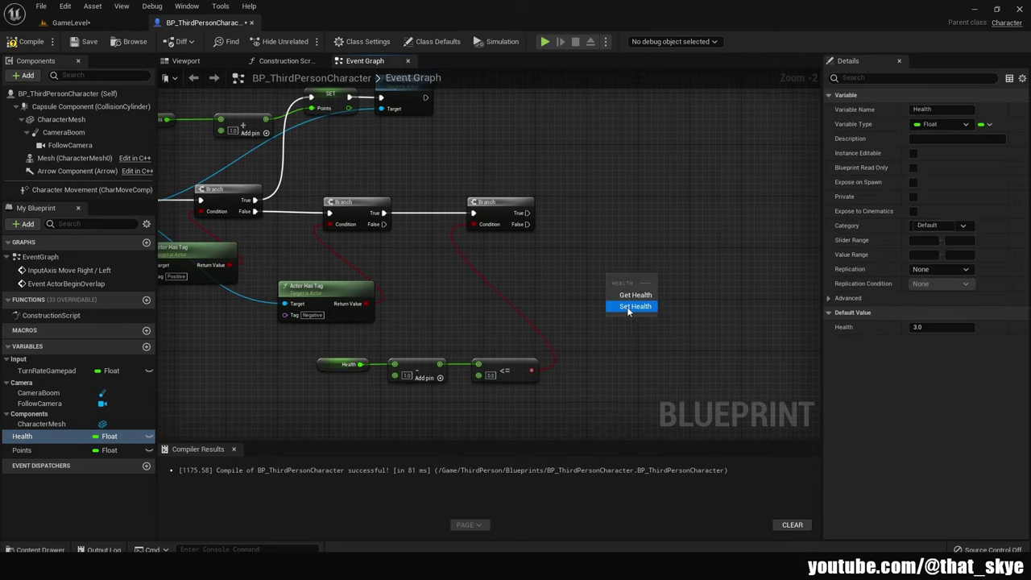
{"action": "left_click", "coordinate": [626, 302]}
{"action": "left_click_drag", "start_coordinate": [521, 224], "coordinate": [614, 284]}
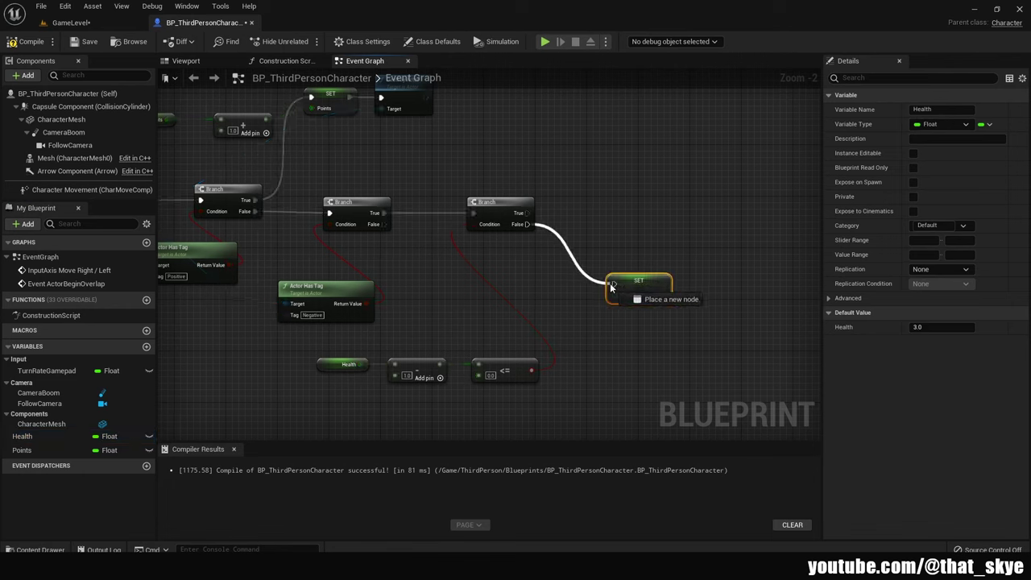
{"action": "left_click_drag", "start_coordinate": [438, 364], "coordinate": [627, 300]}
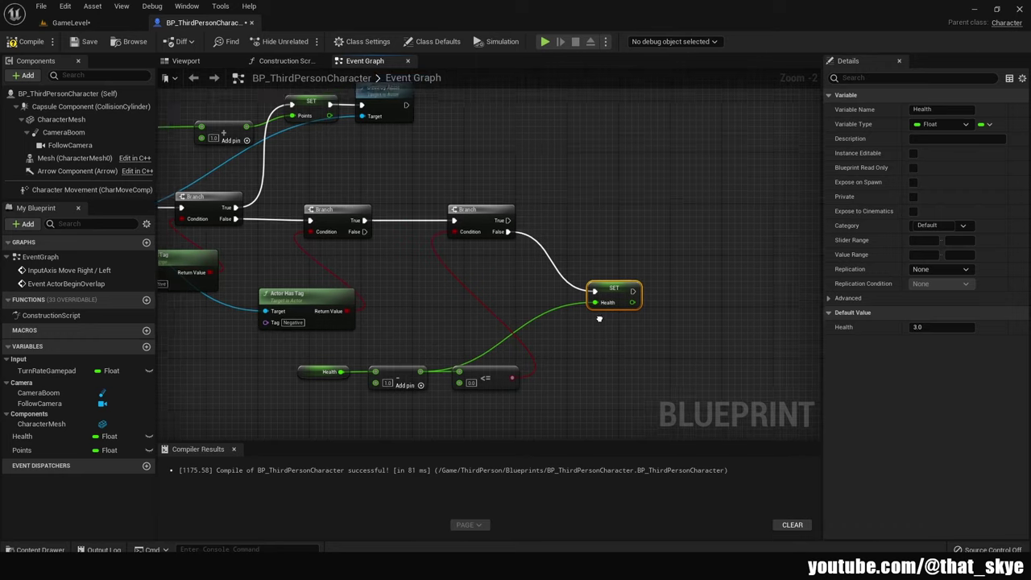
Add a Destroy Actor node in empty graph space to the right
{"action": "right_click_drag", "start_coordinate": [757, 237], "coordinate": [557, 265]}
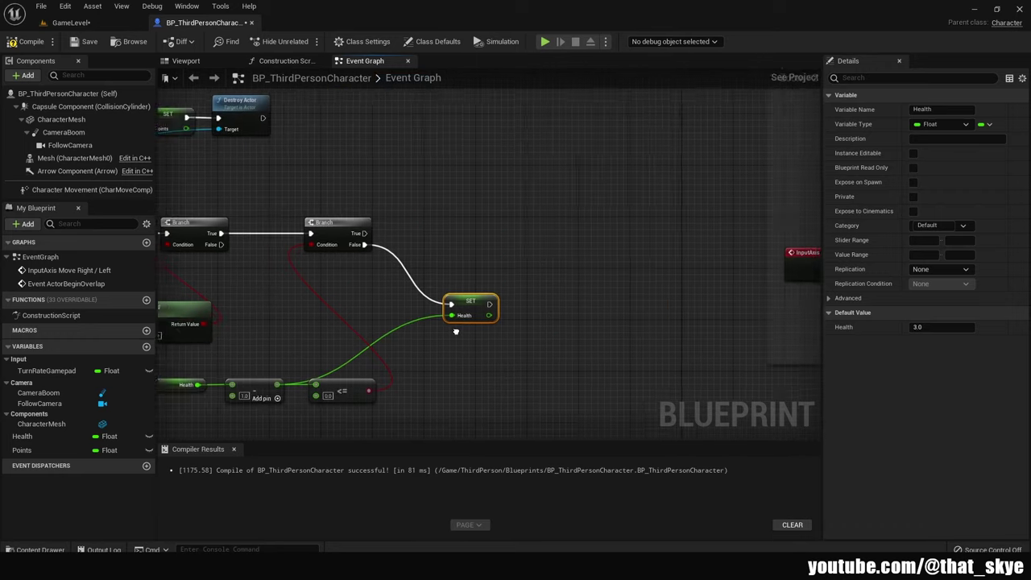
{"action": "right_click", "coordinate": [537, 246]}
{"action": "type", "text": "destroy"}
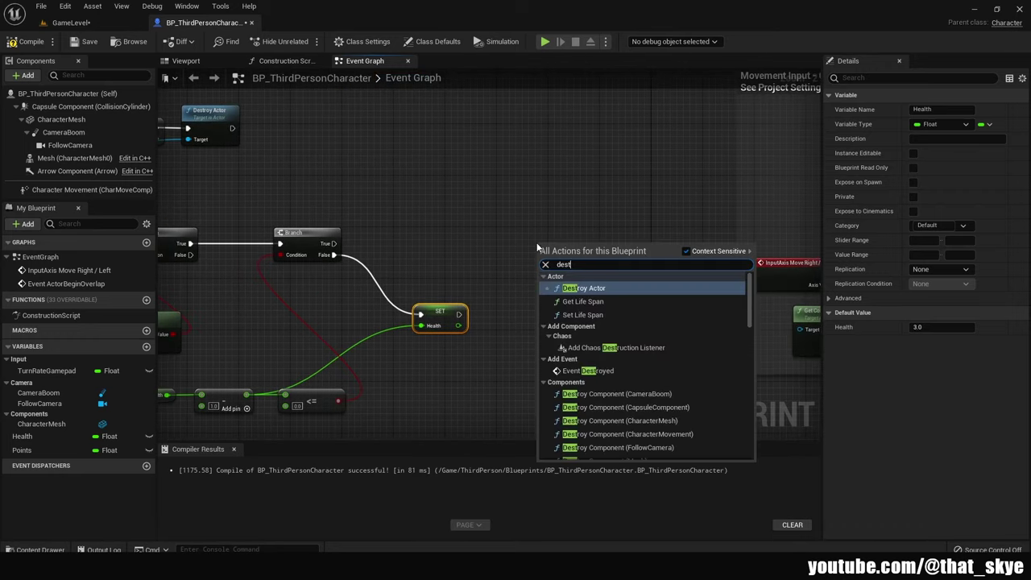
{"action": "key", "text": "Return"}
{"action": "scroll", "coordinate": [631, 269], "scroll_direction": "down", "scroll_amount": 2}
{"action": "scroll", "coordinate": [466, 172], "scroll_direction": "down", "scroll_amount": 1}
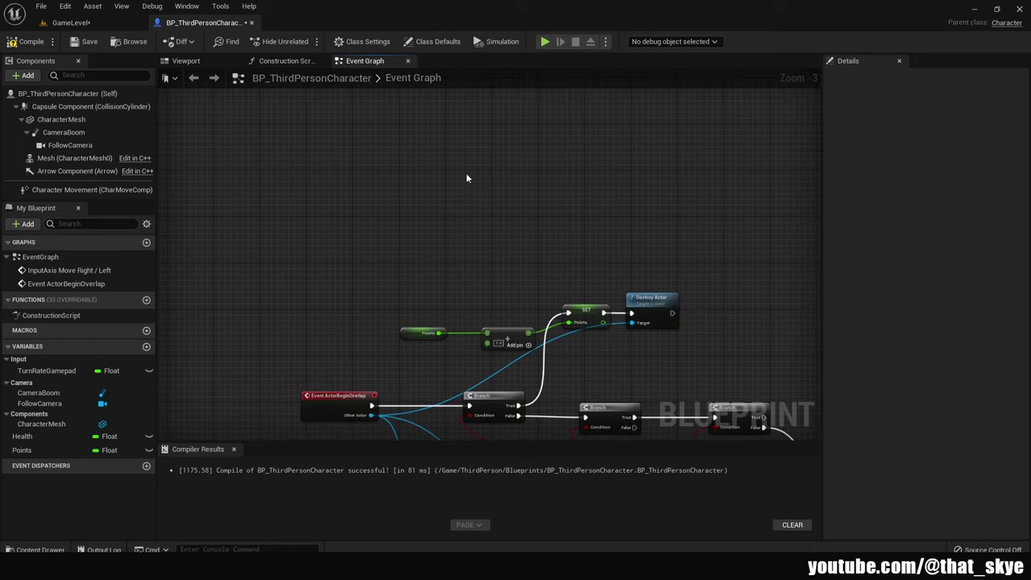
Add a Custom Event named PlayerDeath
{"action": "right_click", "coordinate": [318, 163]}
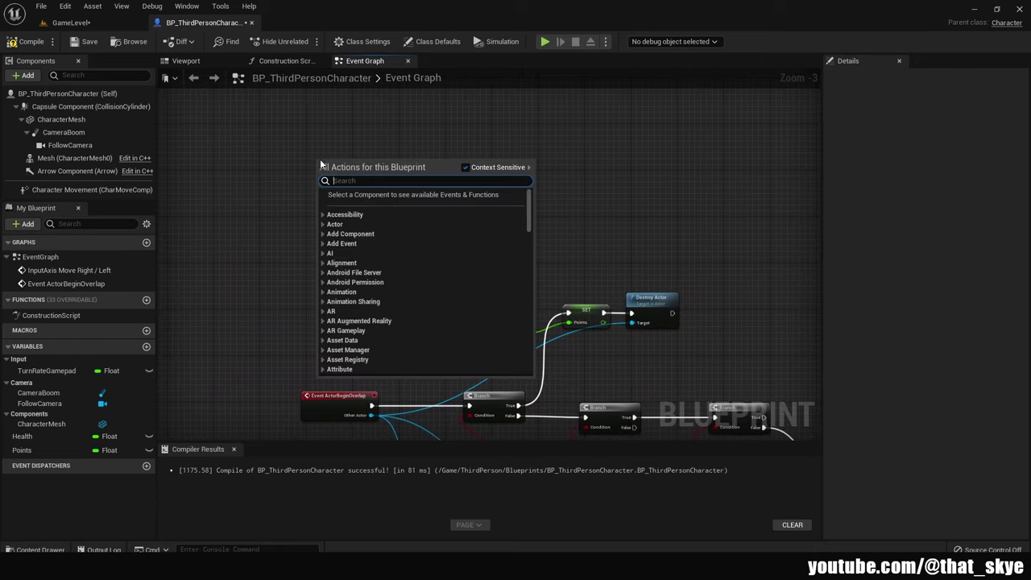
{"action": "type", "text": "custom"}
{"action": "key", "text": "Return"}
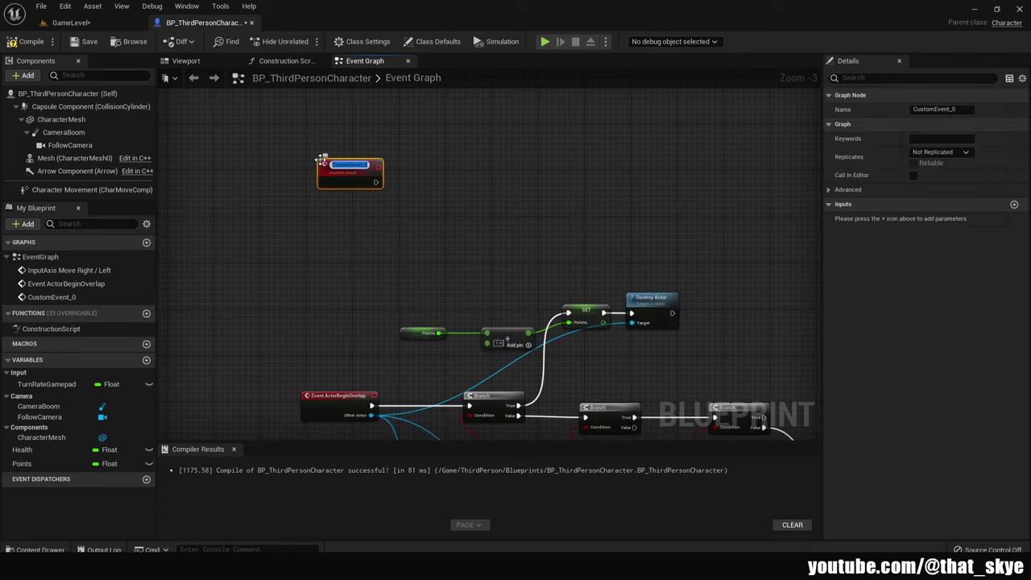
{"action": "type", "text": "PlayerDeath"}
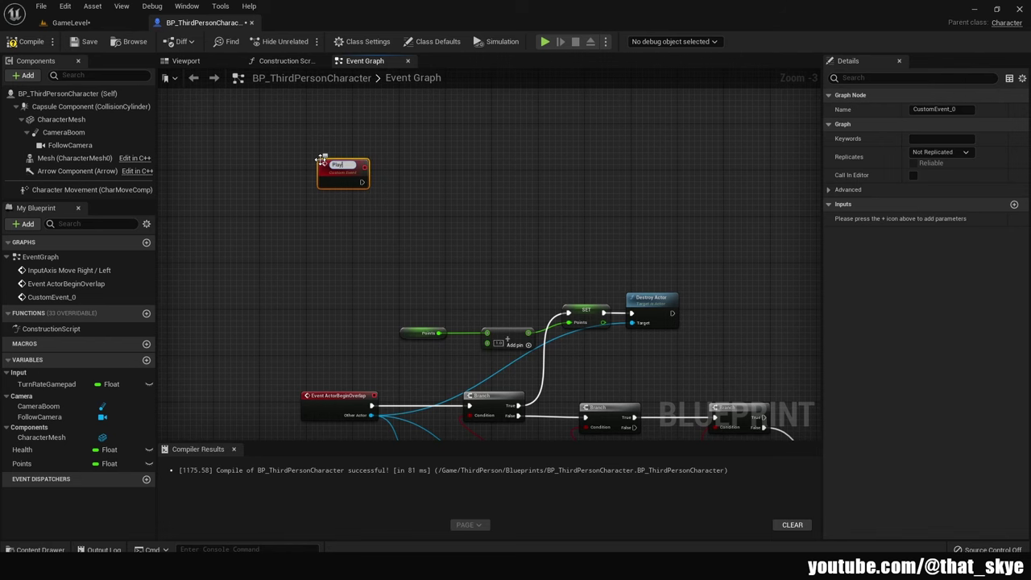
{"action": "key", "text": "Return"}
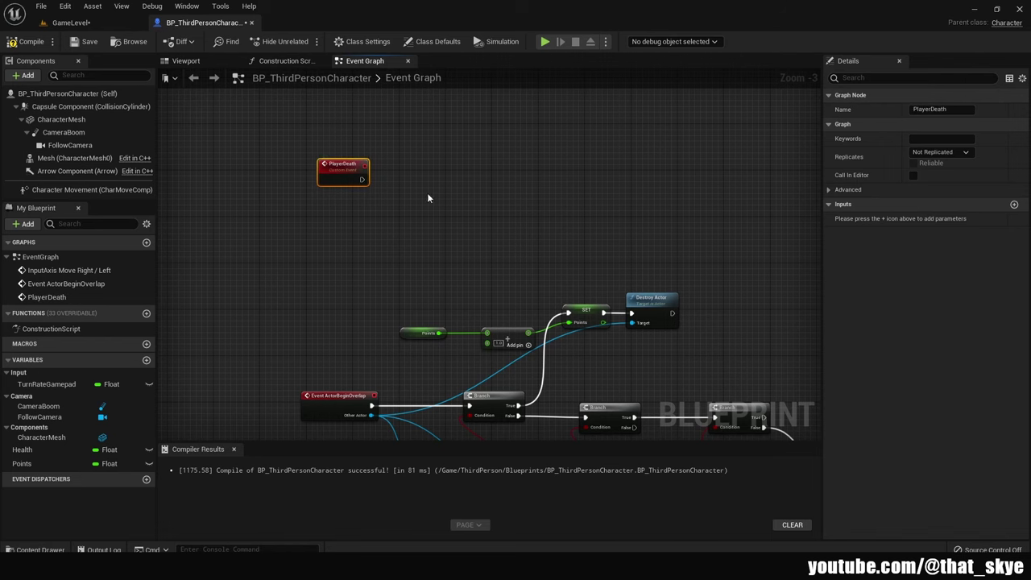
Call Player Death from the last Branch's True path, then wire it and SET Health into Destroy Actor
{"action": "right_click_drag", "start_coordinate": [595, 244], "coordinate": [361, 87]}
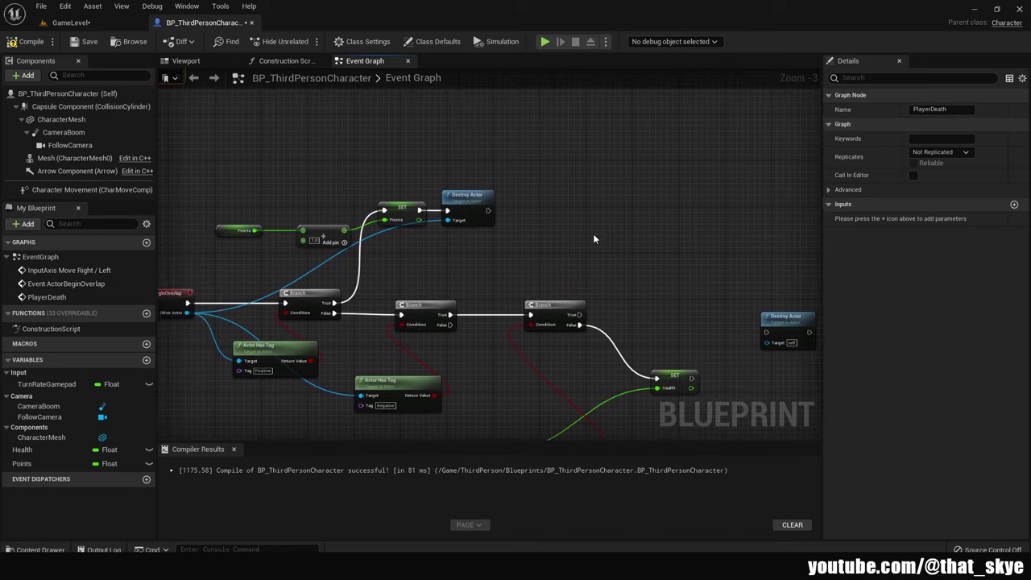
{"action": "right_click_drag", "start_coordinate": [612, 205], "coordinate": [568, 235]}
{"action": "right_click", "coordinate": [545, 247]}
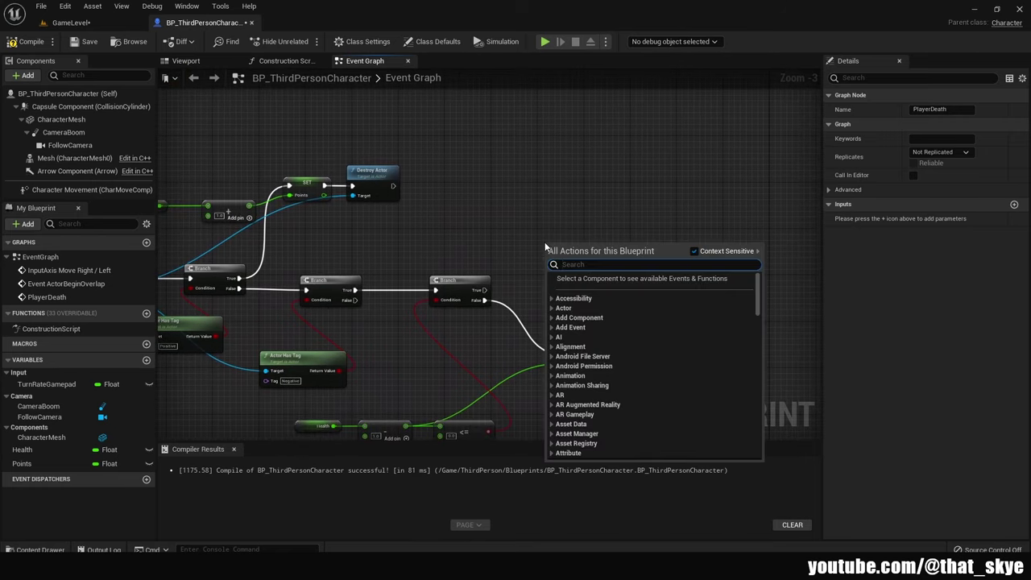
{"action": "type", "text": "player death"}
{"action": "key", "text": "Return"}
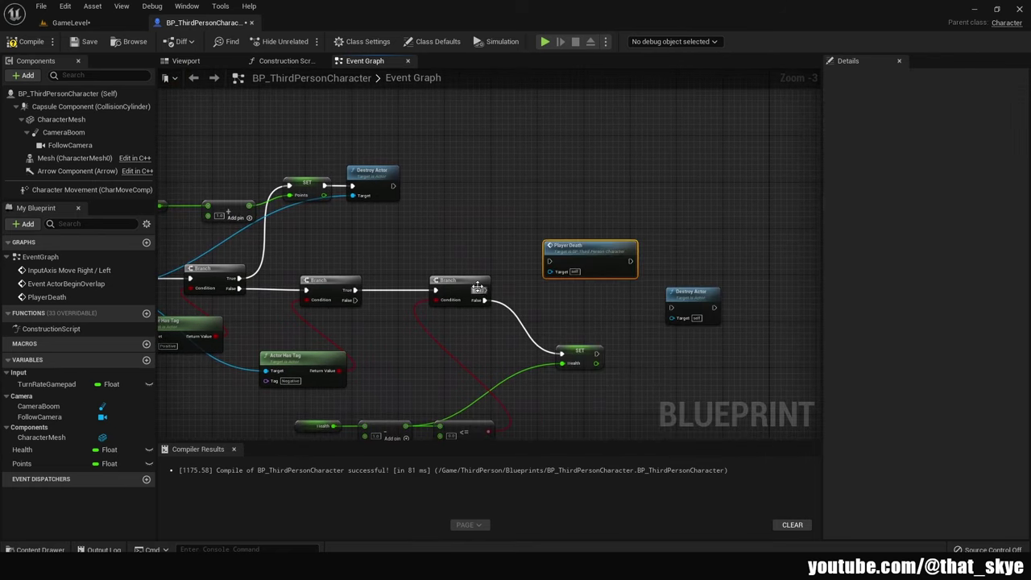
{"action": "left_click_drag", "start_coordinate": [481, 290], "coordinate": [549, 262]}
{"action": "left_click_drag", "start_coordinate": [630, 261], "coordinate": [670, 307]}
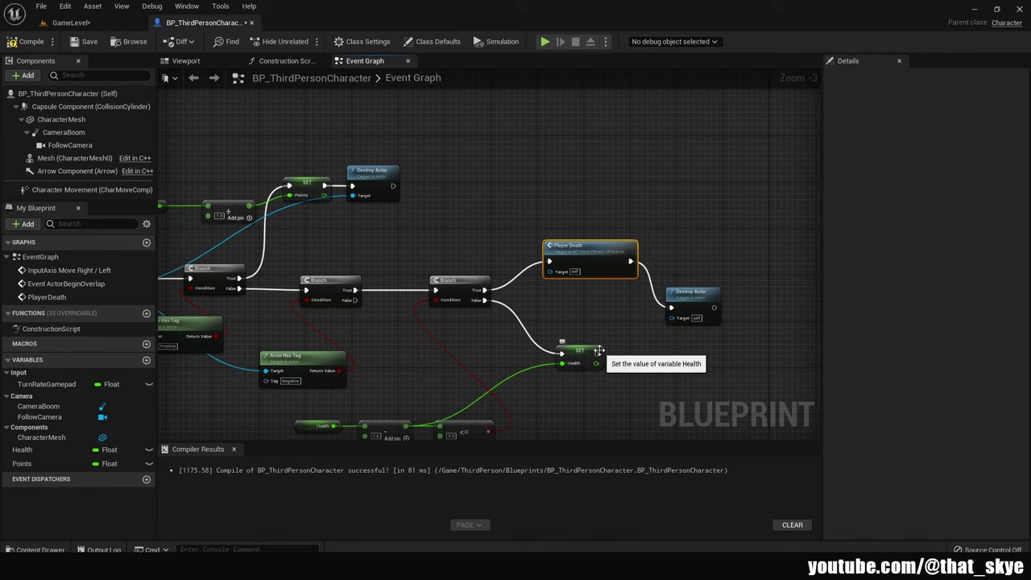
{"action": "left_click_drag", "start_coordinate": [597, 352], "coordinate": [671, 306]}
{"action": "right_click_drag", "start_coordinate": [402, 379], "coordinate": [546, 265]}
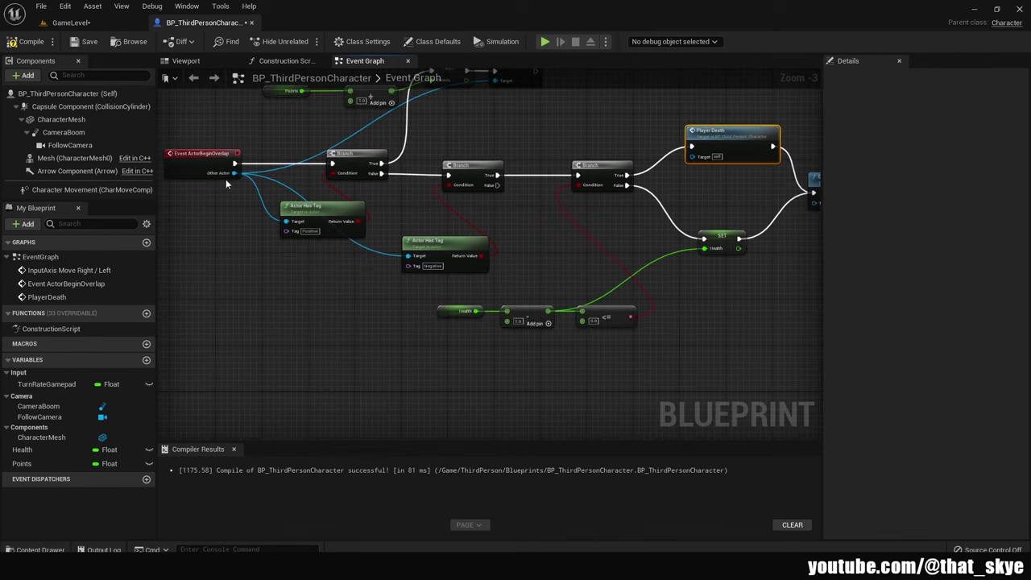
Connect Other Actor to Destroy Actor's Target, routing the wire below the nodes with two reroute points
{"action": "mouse_move", "coordinate": [233, 173]}
{"action": "left_mouse_down"}
{"action": "mouse_move", "coordinate": [401, 202]}
{"action": "mouse_move", "coordinate": [605, 205]}
{"action": "left_mouse_up"}
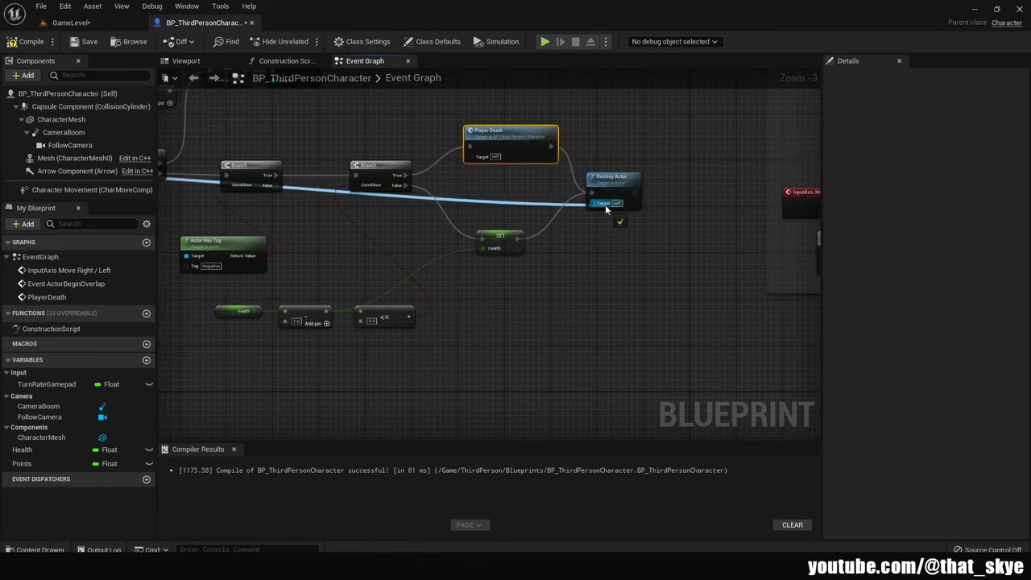
{"action": "right_click_drag", "start_coordinate": [697, 295], "coordinate": [748, 314]}
{"action": "double_click", "coordinate": [688, 226]}
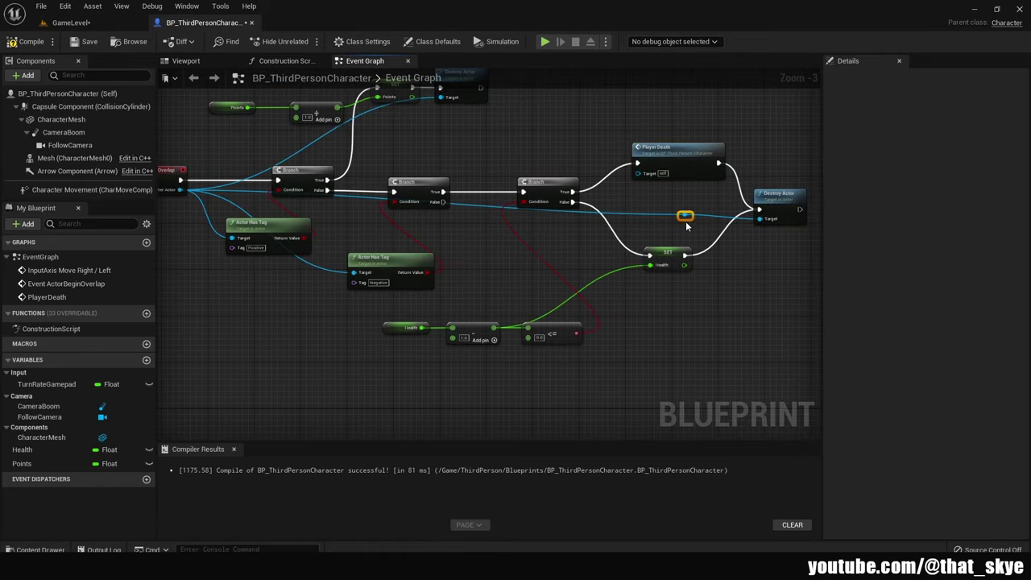
{"action": "mouse_move", "coordinate": [689, 225]}
{"action": "left_mouse_down"}
{"action": "mouse_move", "coordinate": [713, 314]}
{"action": "mouse_move", "coordinate": [693, 381]}
{"action": "left_mouse_up"}
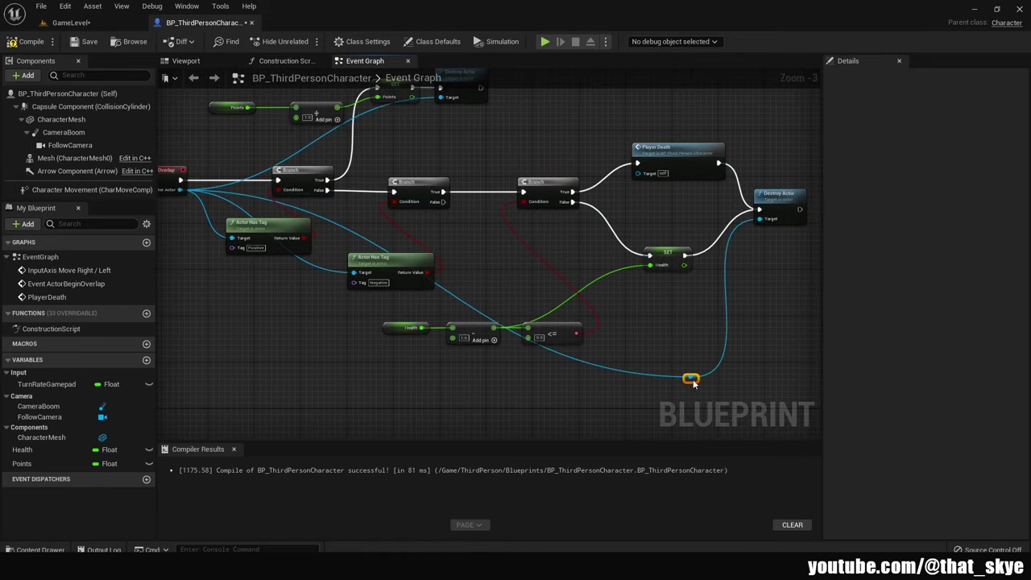
{"action": "double_click", "coordinate": [457, 304]}
{"action": "left_click_drag", "start_coordinate": [456, 304], "coordinate": [257, 380]}
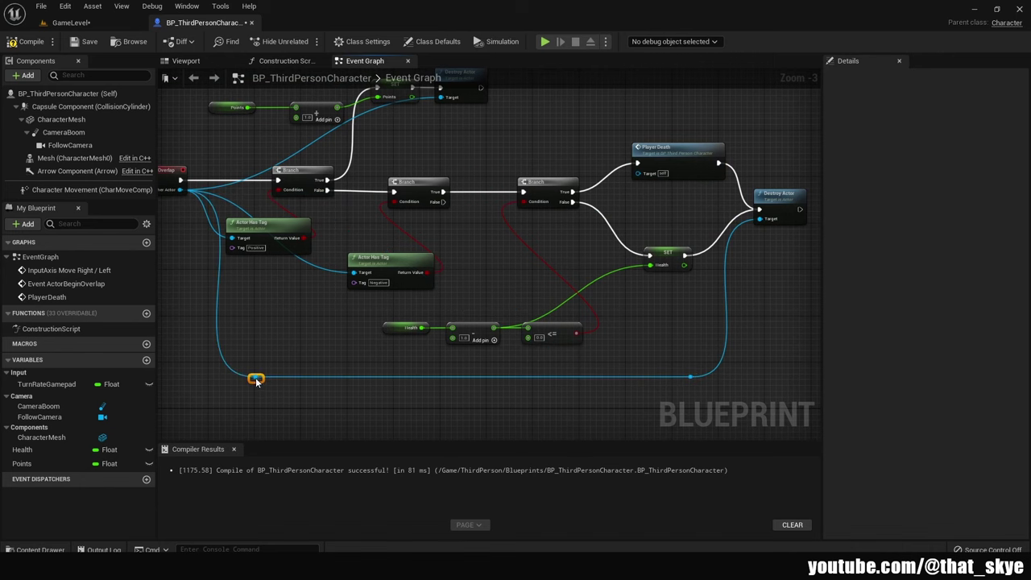
Pan and zoom around the graph to review the new health, death and destroy wiring
{"action": "right_click_drag", "start_coordinate": [256, 381], "coordinate": [257, 424]}
{"action": "scroll", "coordinate": [358, 357], "scroll_direction": "down", "scroll_amount": 1}
{"action": "right_click_drag", "start_coordinate": [553, 332], "coordinate": [576, 316]}
{"action": "scroll", "coordinate": [494, 304], "scroll_direction": "up", "scroll_amount": 1}
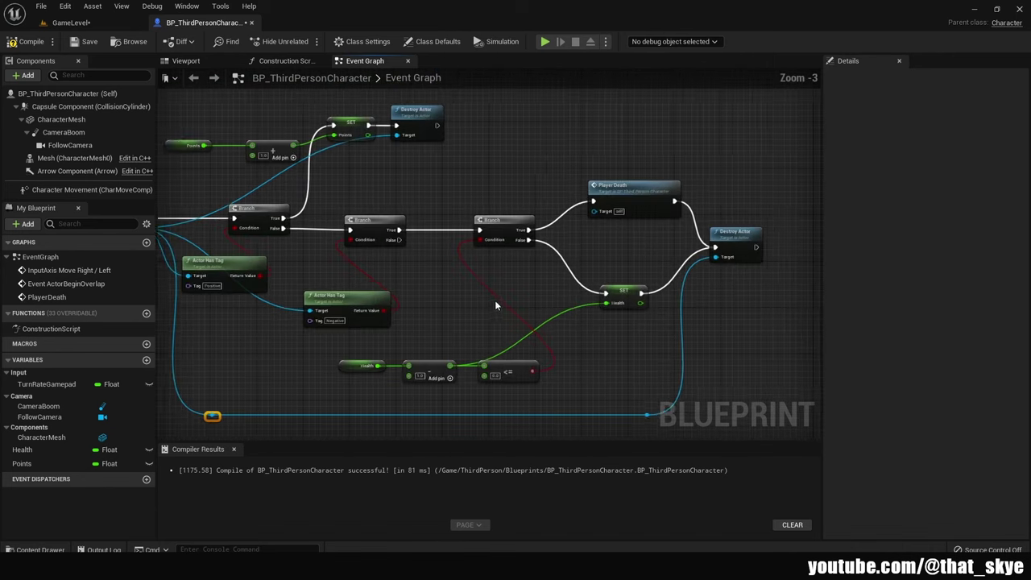
{"action": "right_click_drag", "start_coordinate": [494, 304], "coordinate": [600, 307]}
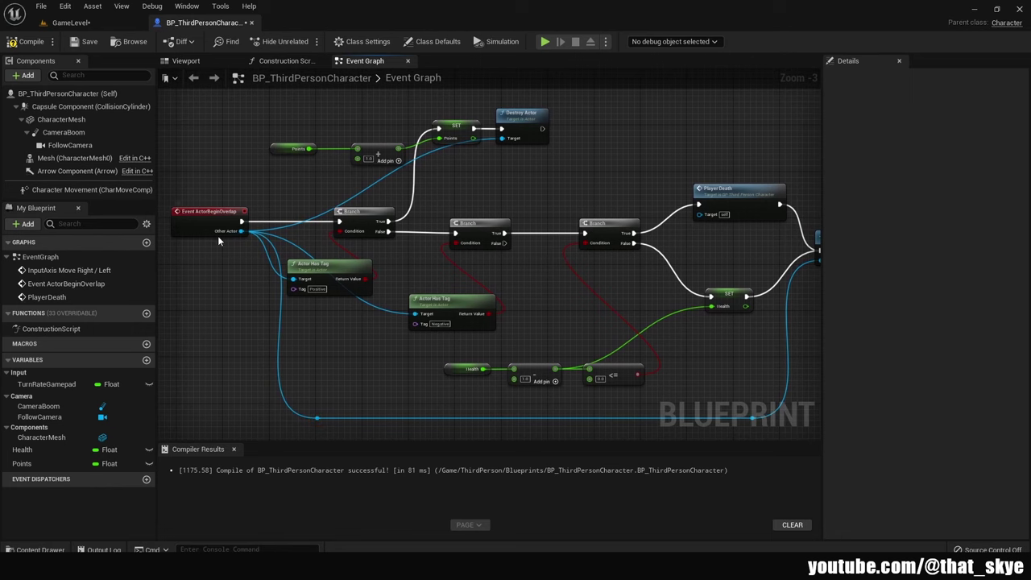
{"action": "right_click_drag", "start_coordinate": [368, 212], "coordinate": [309, 202]}
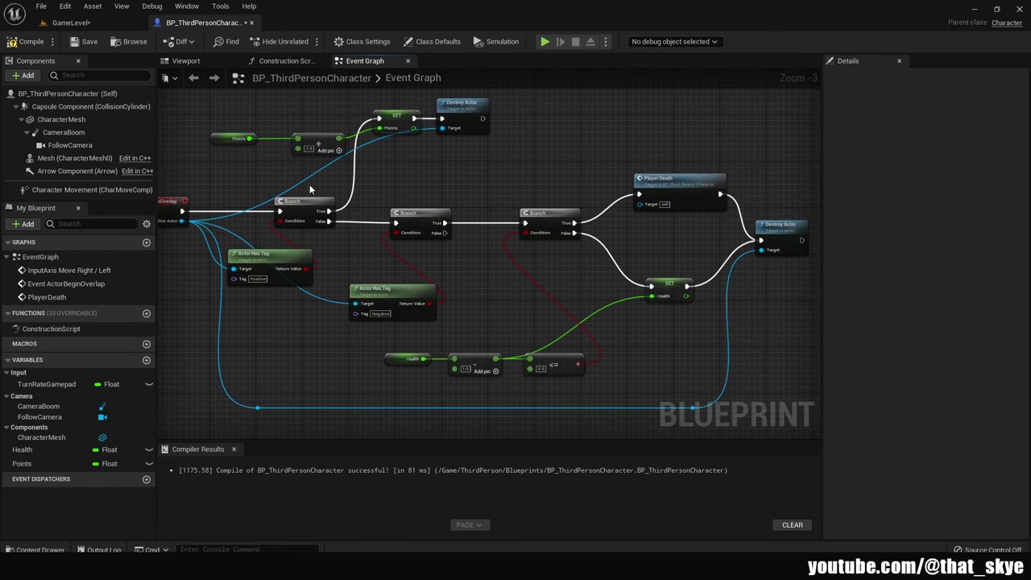
{"action": "right_click_drag", "start_coordinate": [281, 234], "coordinate": [350, 249]}
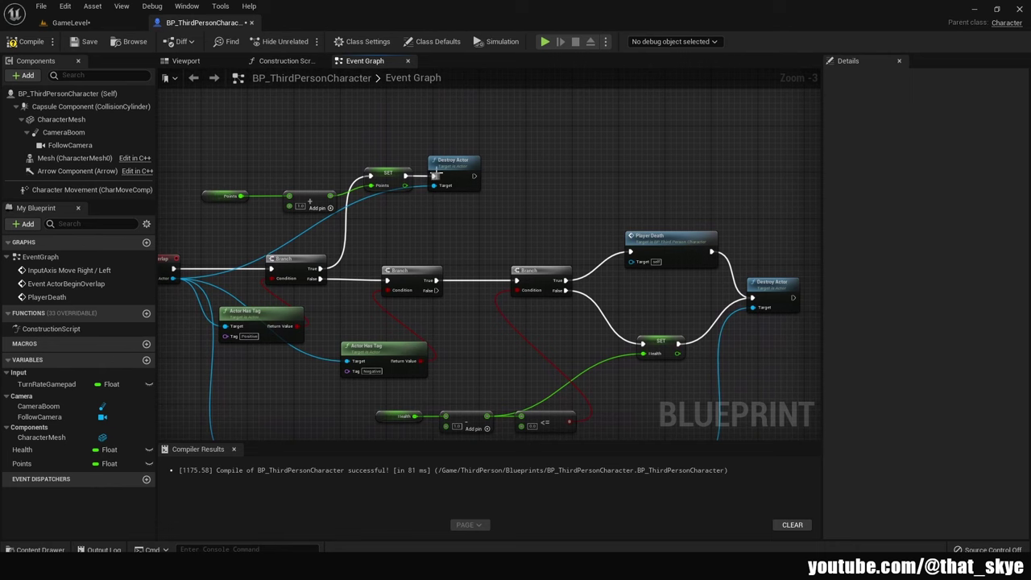
{"action": "right_click_drag", "start_coordinate": [455, 169], "coordinate": [384, 114]}
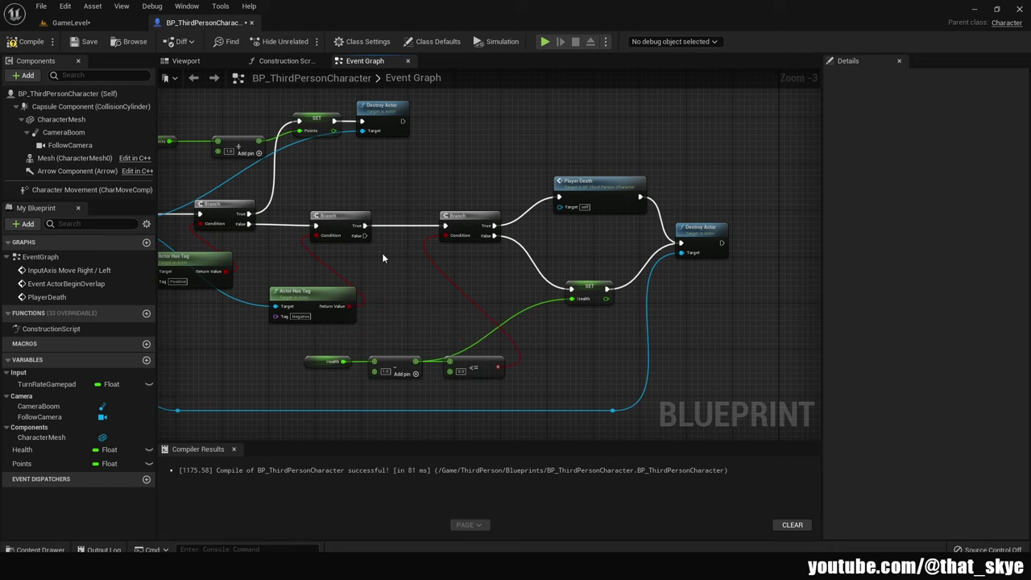
{"action": "right_click_drag", "start_coordinate": [455, 279], "coordinate": [485, 247]}
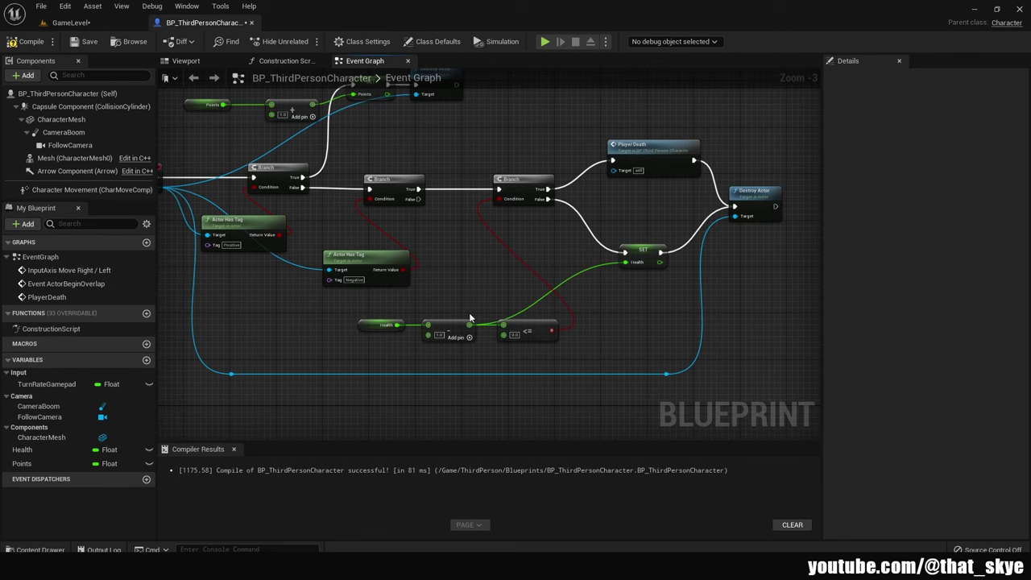
{"action": "right_click_drag", "start_coordinate": [485, 289], "coordinate": [487, 295]}
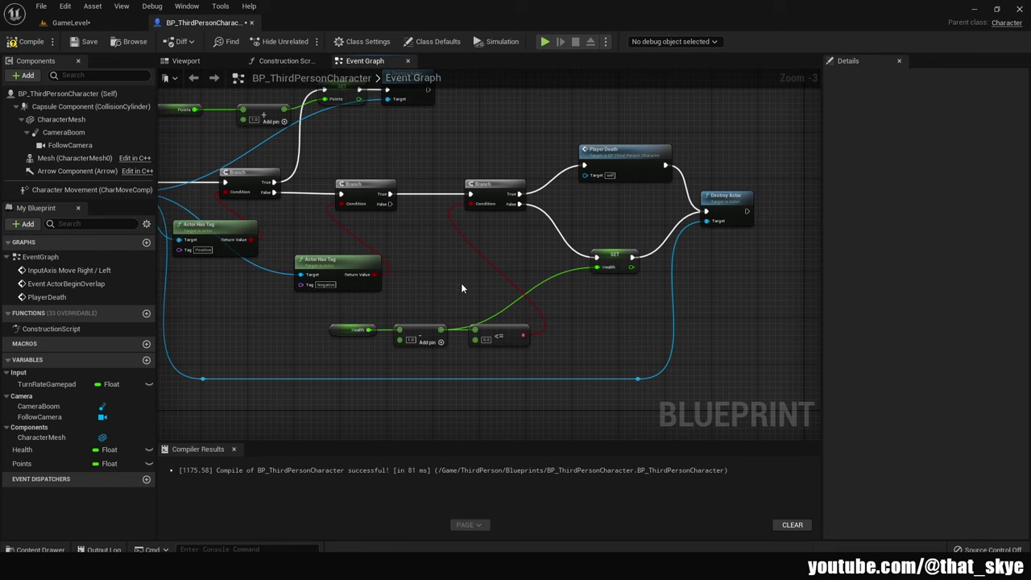
{"action": "right_click_drag", "start_coordinate": [461, 283], "coordinate": [496, 364]}
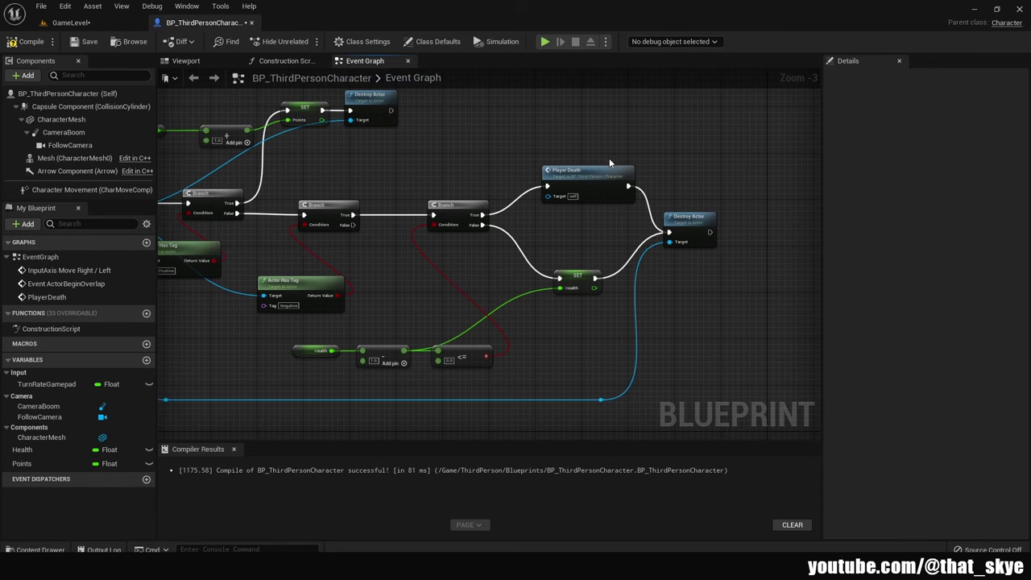
{"action": "right_click_drag", "start_coordinate": [618, 215], "coordinate": [721, 155]}
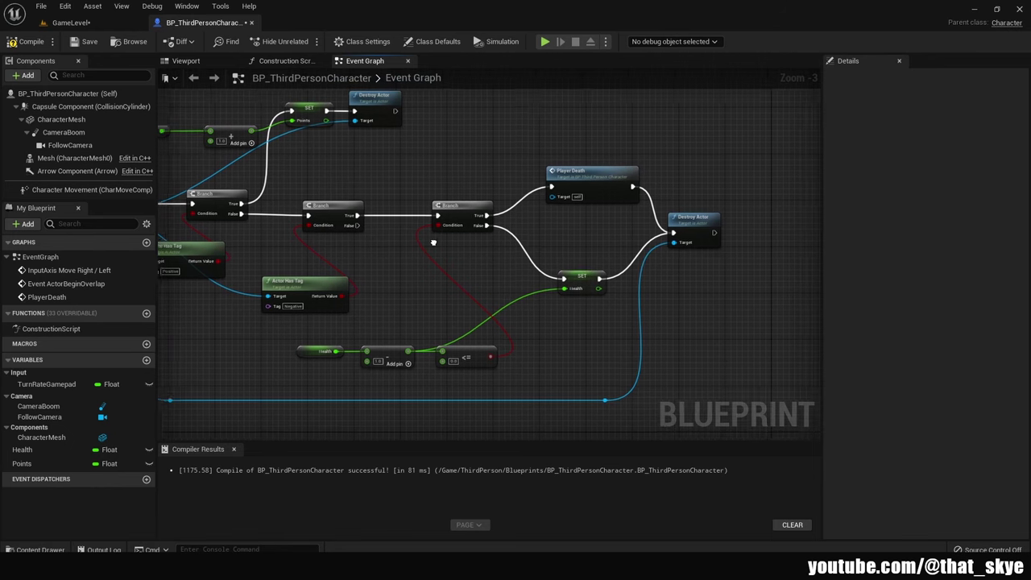
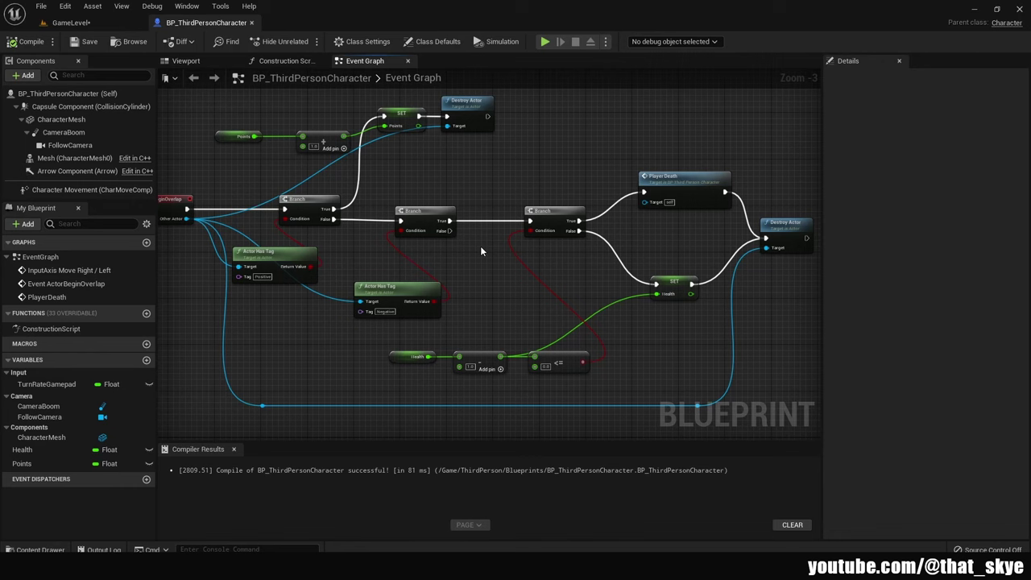
Create an Actor Blueprint named BP_Spawner in the Blueprints folder and open it
{"action": "left_click", "coordinate": [71, 22]}
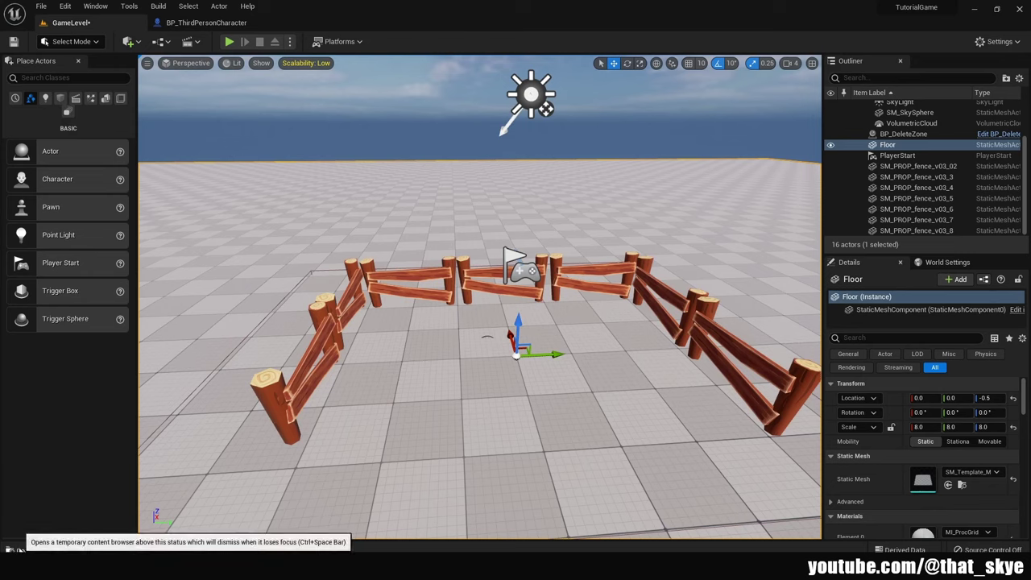
{"action": "left_click", "coordinate": [36, 549]}
{"action": "right_click", "coordinate": [377, 469]}
{"action": "left_click", "coordinate": [433, 184]}
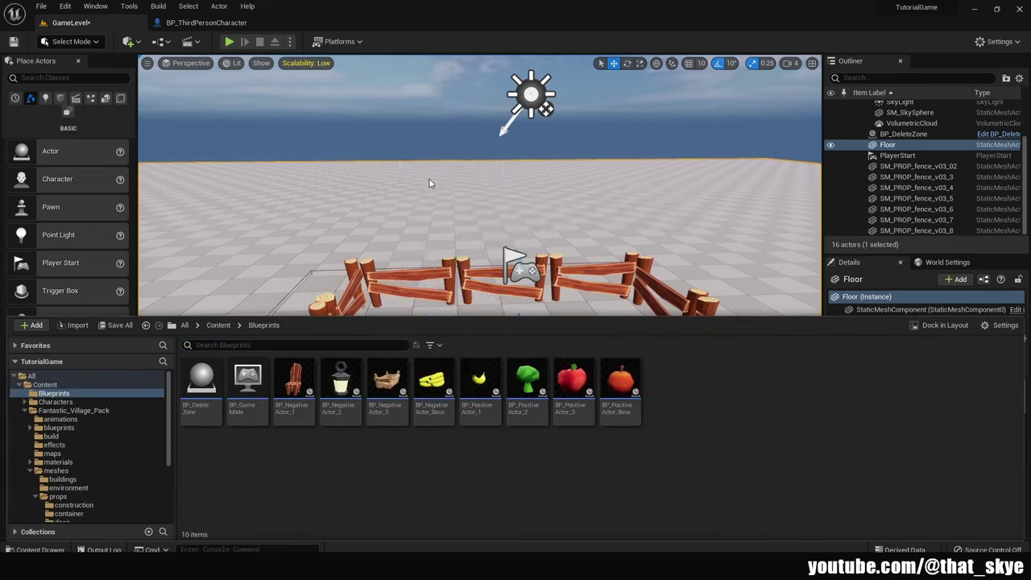
{"action": "left_click", "coordinate": [395, 195]}
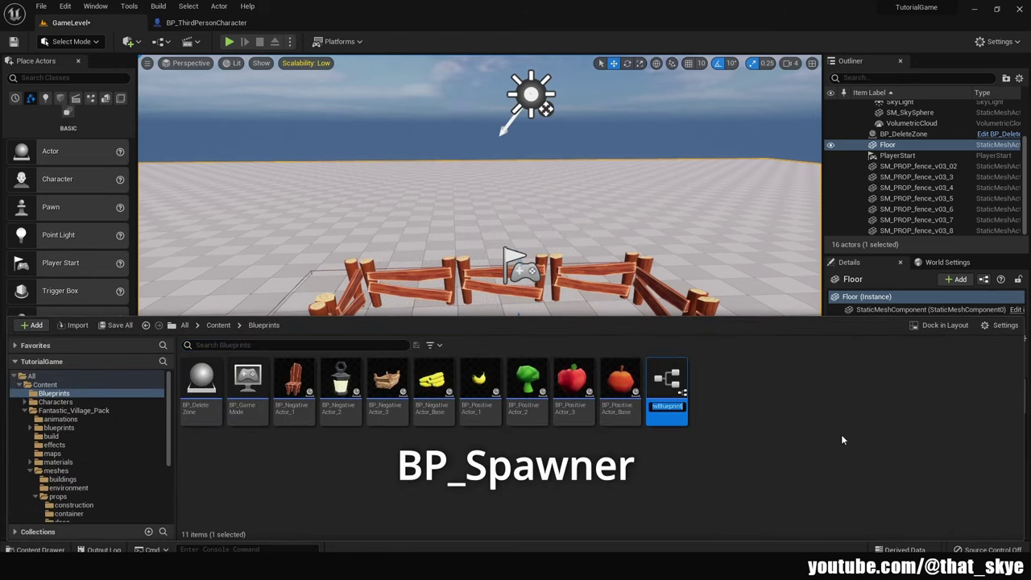
{"action": "type", "text": "BP_Sp"}
{"action": "type", "text": "awner"}
{"action": "key", "text": "Return"}
{"action": "double_click", "coordinate": [666, 380]}
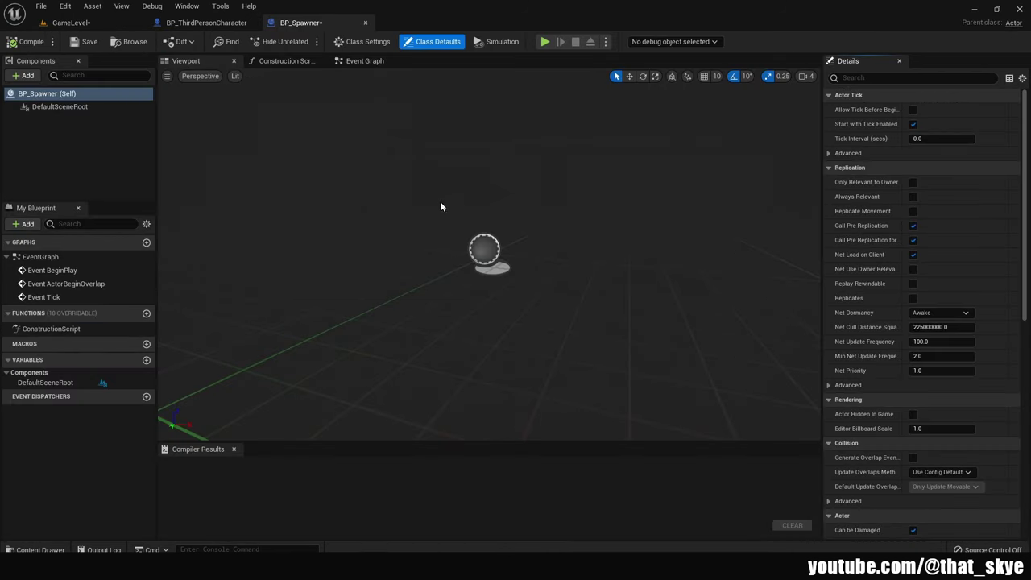
Add a Box Collision component and a new function to BP_Spawner
{"action": "left_click", "coordinate": [23, 77]}
{"action": "type", "text": "box"}
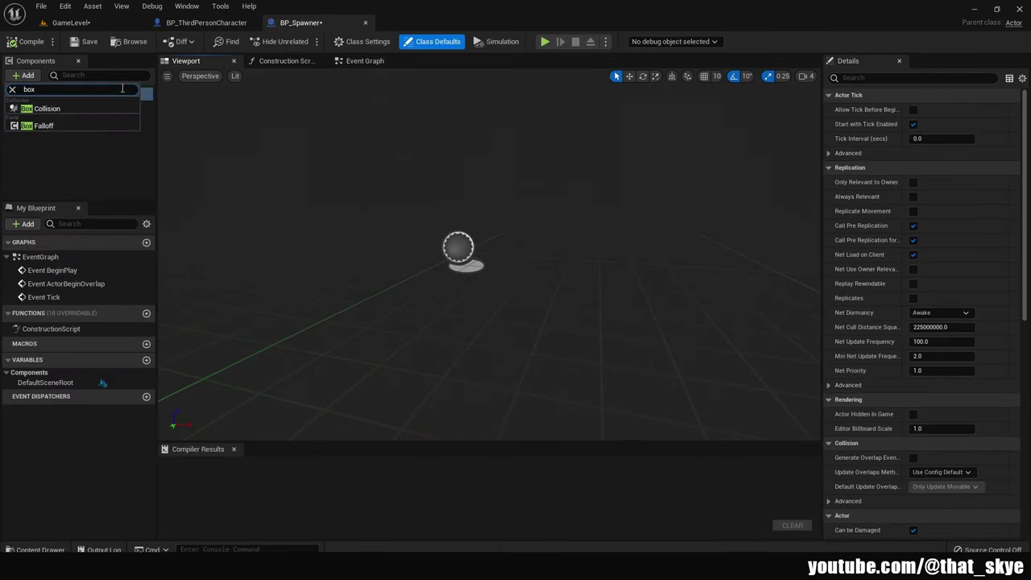
{"action": "left_click", "coordinate": [75, 105]}
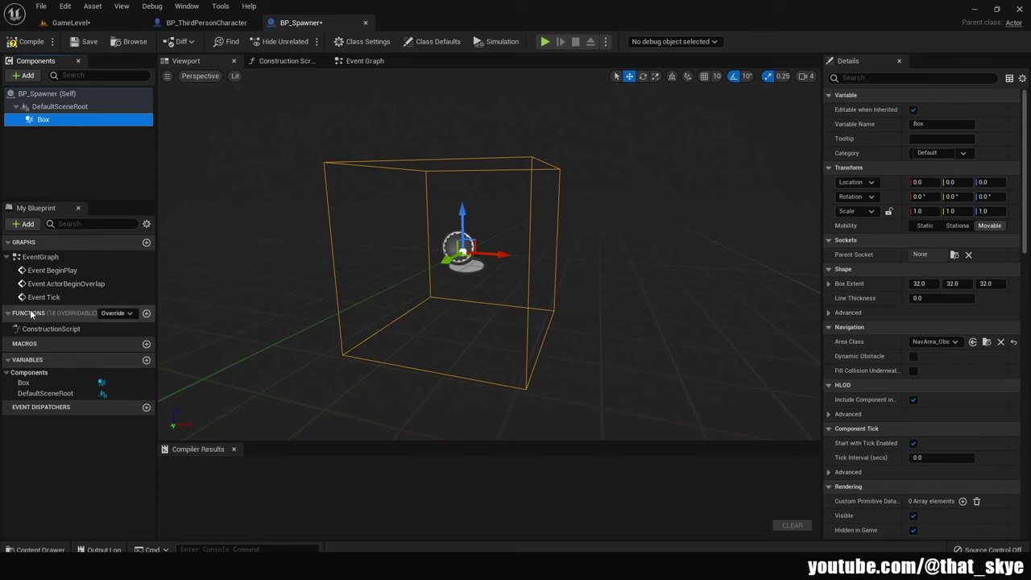
{"action": "left_click", "coordinate": [146, 312]}
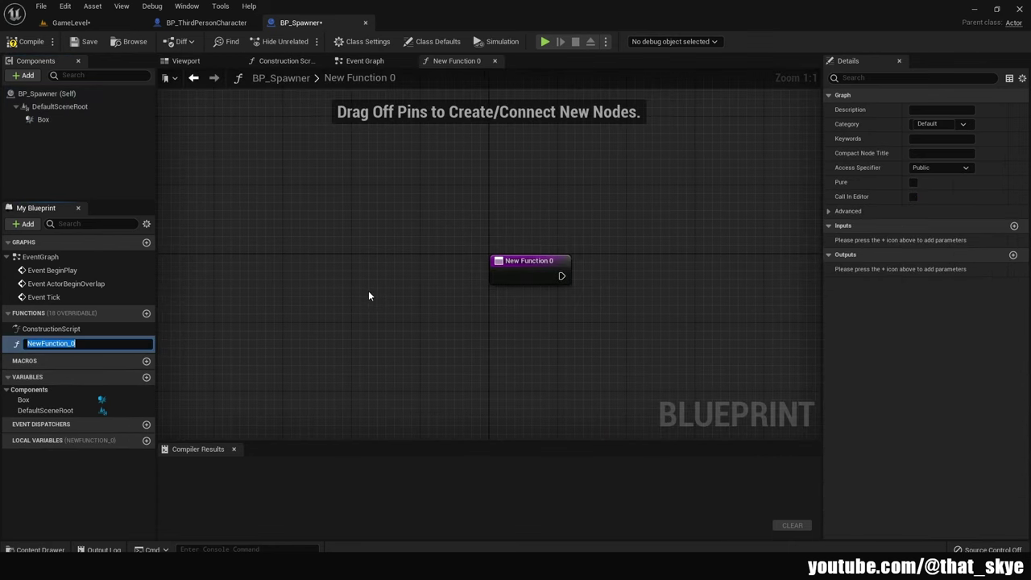
Rename the function SpawnActor and add a Random Integer in Range feeding a Switch on Int
{"action": "type", "text": "SpawnActor"}
{"action": "key", "text": "Return"}
{"action": "right_click_drag", "start_coordinate": [368, 295], "coordinate": [310, 324]}
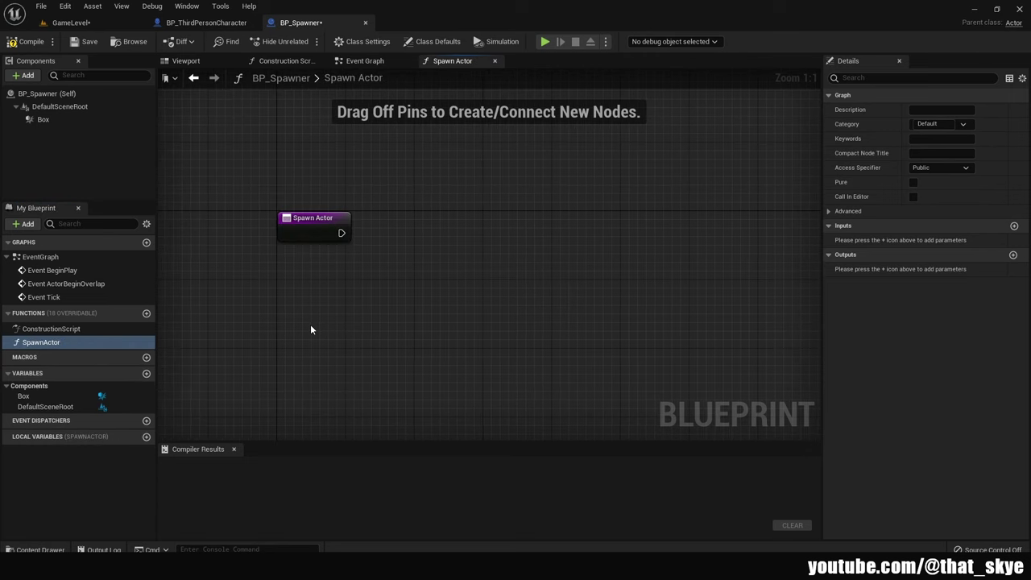
{"action": "right_click", "coordinate": [310, 325]}
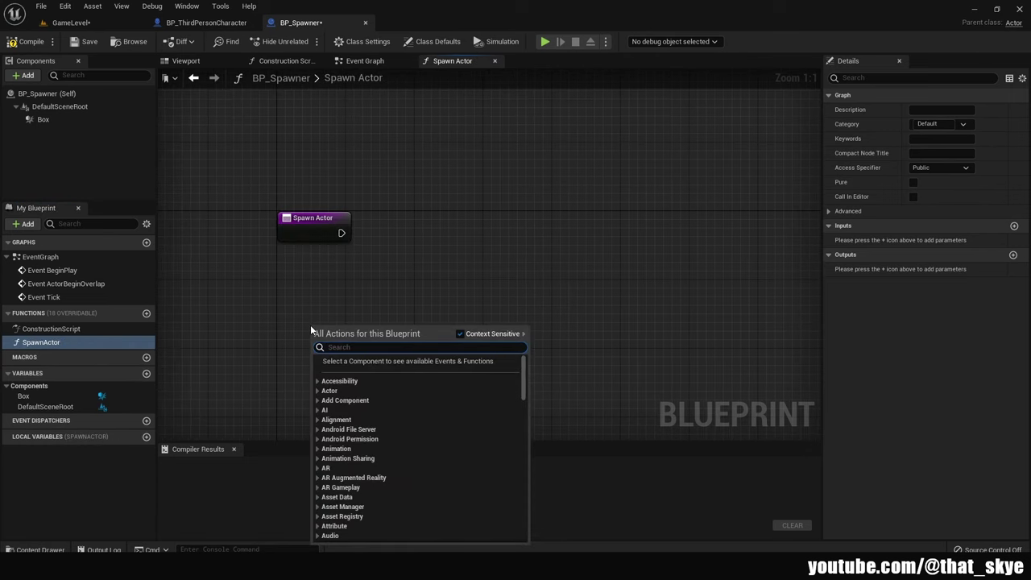
{"action": "type", "text": "random int"}
{"action": "key", "text": "Down"}
{"action": "key", "text": "Down"}
{"action": "key", "text": "Down"}
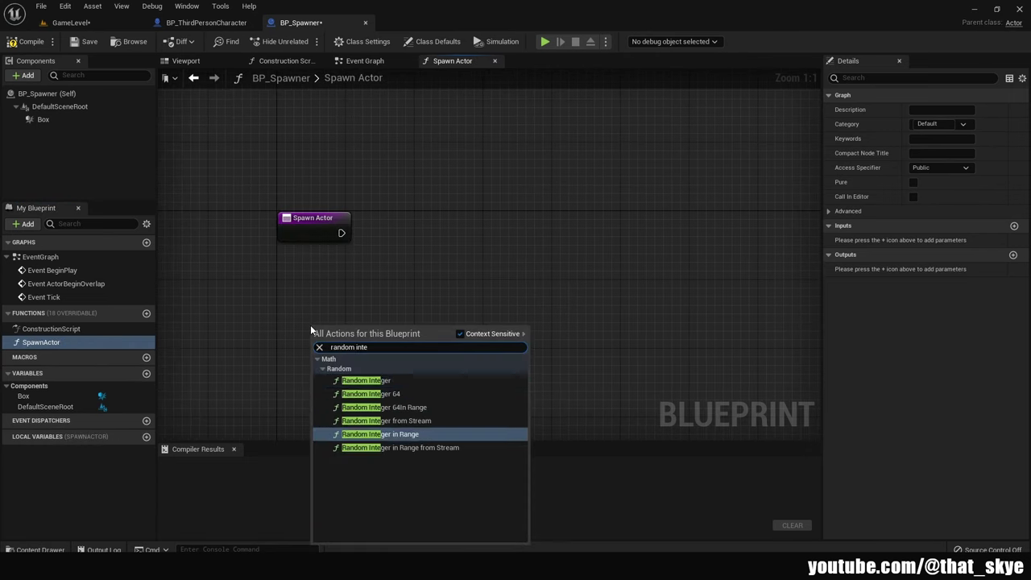
{"action": "key", "text": "Return"}
{"action": "left_click_drag", "start_coordinate": [407, 345], "coordinate": [467, 229]}
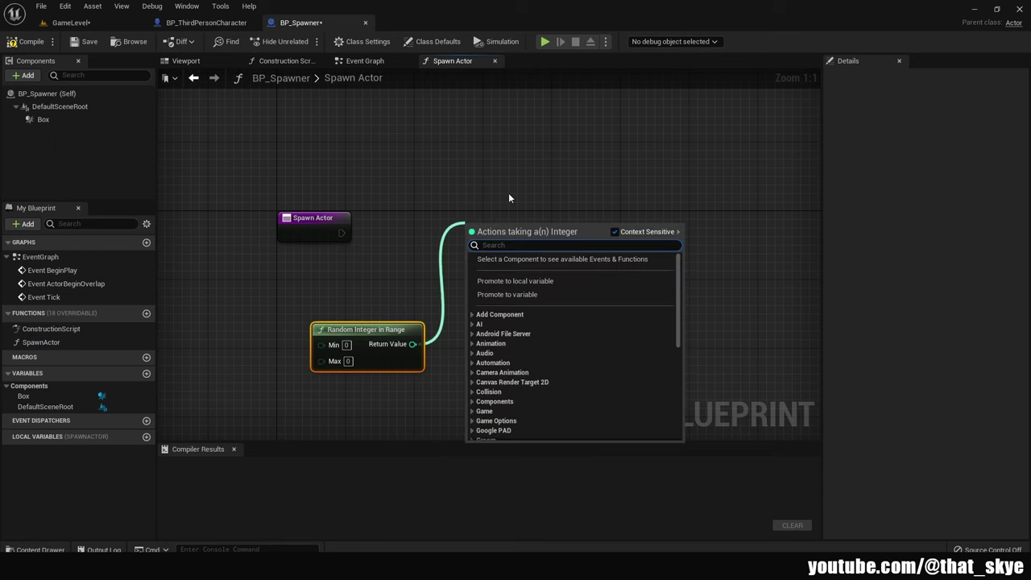
{"action": "type", "text": "swit"}
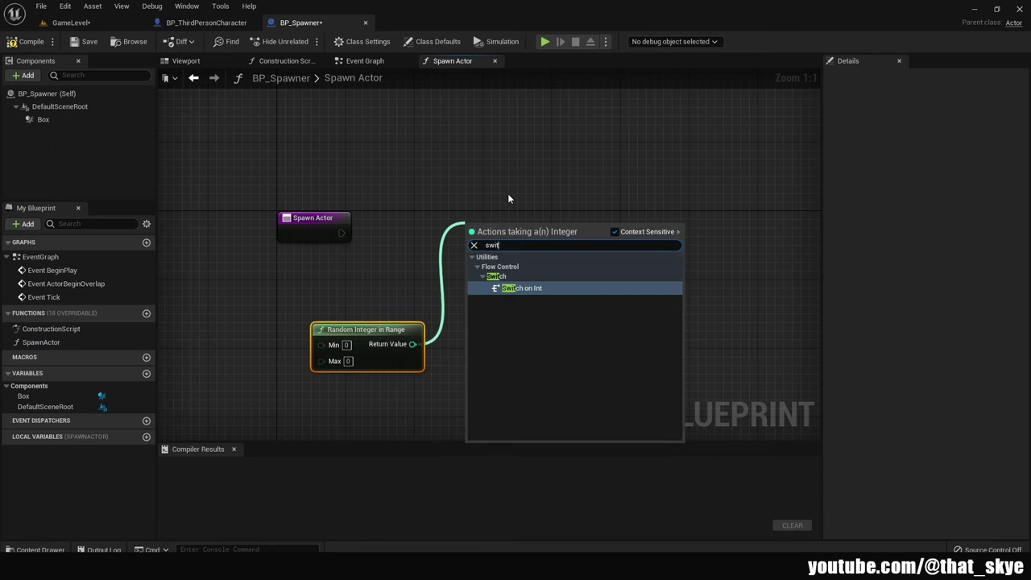
{"action": "key", "text": "Return"}
Duplicate the random and switch node pair and place the copy below the first
{"action": "right_click_drag", "start_coordinate": [596, 252], "coordinate": [537, 292]}
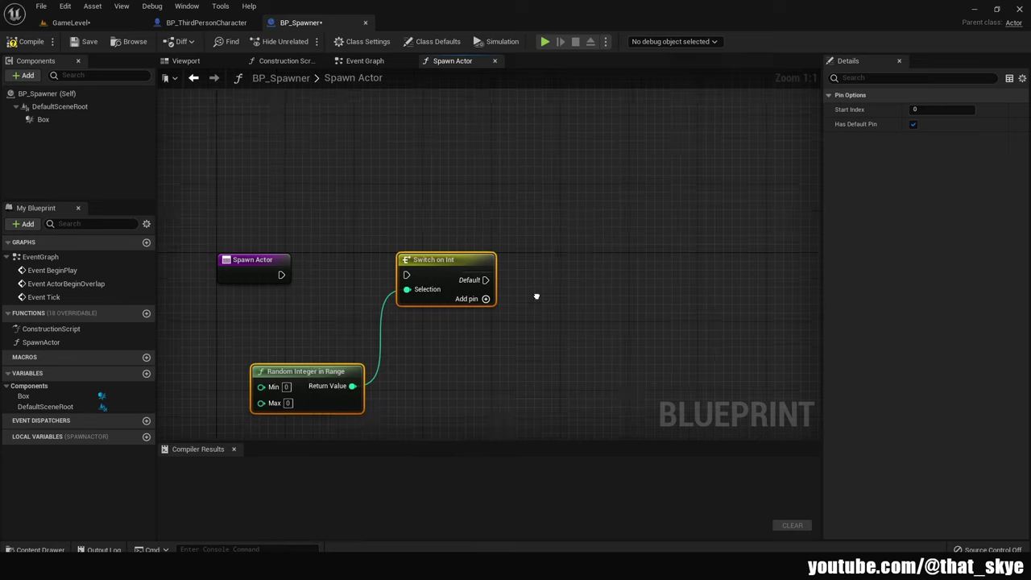
{"action": "scroll", "coordinate": [536, 219], "scroll_direction": "down", "scroll_amount": 1}
{"action": "scroll", "coordinate": [540, 221], "scroll_direction": "down", "scroll_amount": 2}
{"action": "right_click_drag", "start_coordinate": [542, 224], "coordinate": [429, 152]}
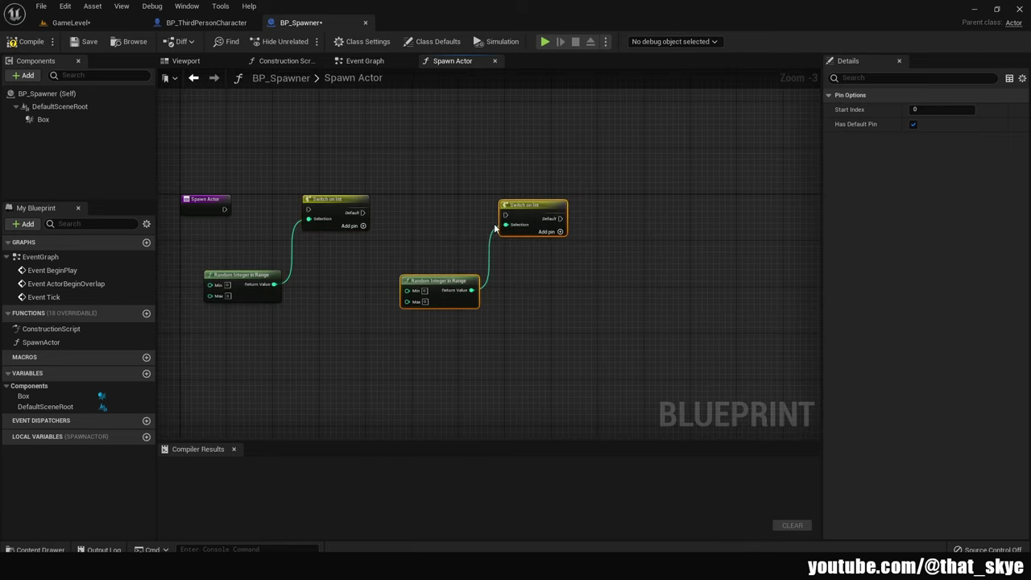
{"action": "left_click_drag", "start_coordinate": [531, 206], "coordinate": [504, 342]}
{"action": "mouse_move", "coordinate": [522, 271]}
{"action": "right_mouse_down"}
{"action": "mouse_move", "coordinate": [540, 434]}
{"action": "mouse_move", "coordinate": [552, 242]}
{"action": "mouse_move", "coordinate": [570, 169]}
{"action": "mouse_move", "coordinate": [551, 263]}
{"action": "mouse_move", "coordinate": [572, 236]}
{"action": "right_mouse_up"}
{"action": "left_click", "coordinate": [571, 236]}
{"action": "scroll", "coordinate": [483, 265], "scroll_direction": "up", "scroll_amount": 1}
{"action": "scroll", "coordinate": [403, 293], "scroll_direction": "up", "scroll_amount": 1}
{"action": "right_click_drag", "start_coordinate": [404, 293], "coordinate": [423, 263]}
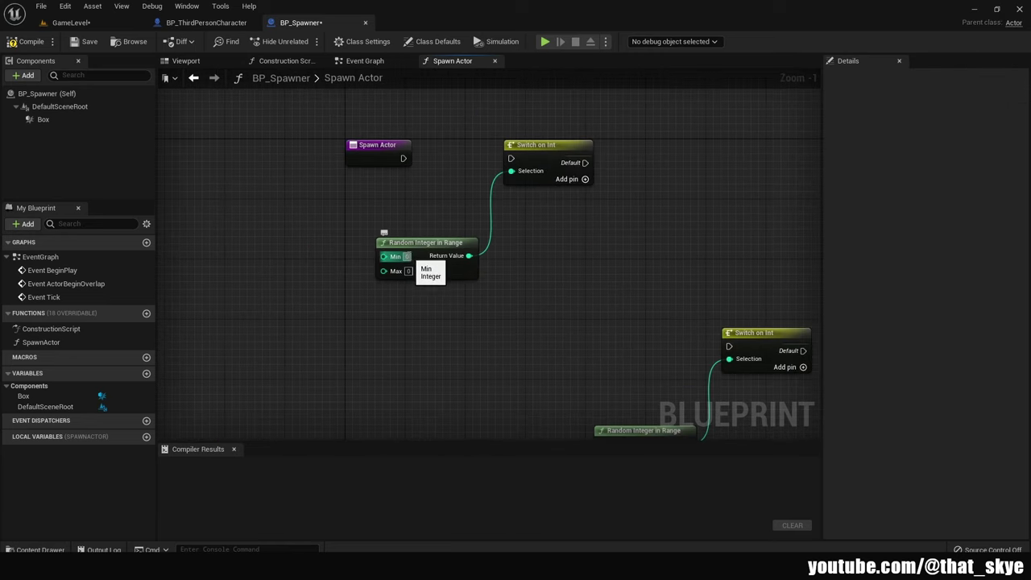
{"action": "left_click", "coordinate": [409, 271]}
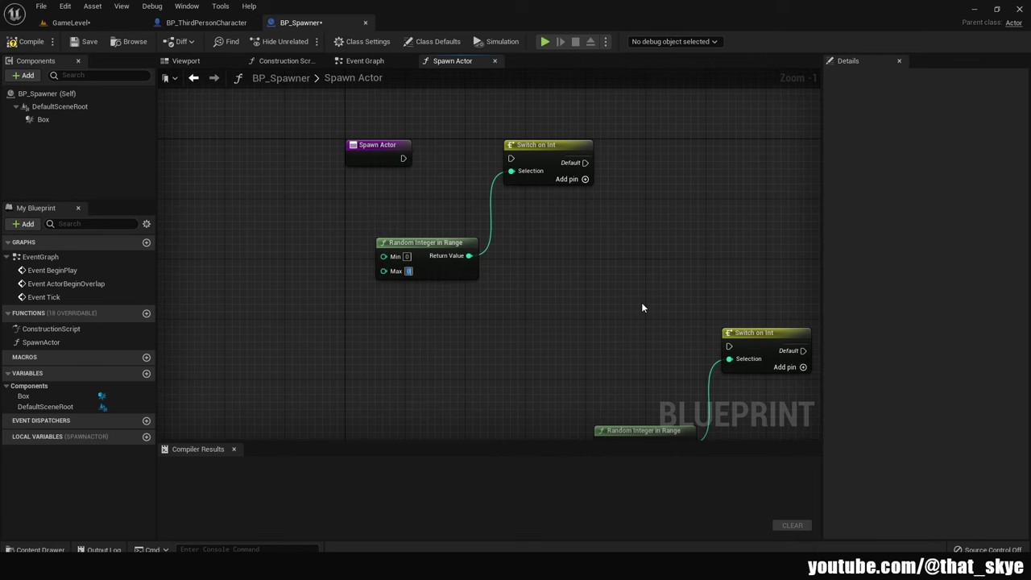
Set the first Random Integer in Range Max to 3 and give its switch outputs 0–3
{"action": "type", "text": "3"}
{"action": "key", "text": "Return"}
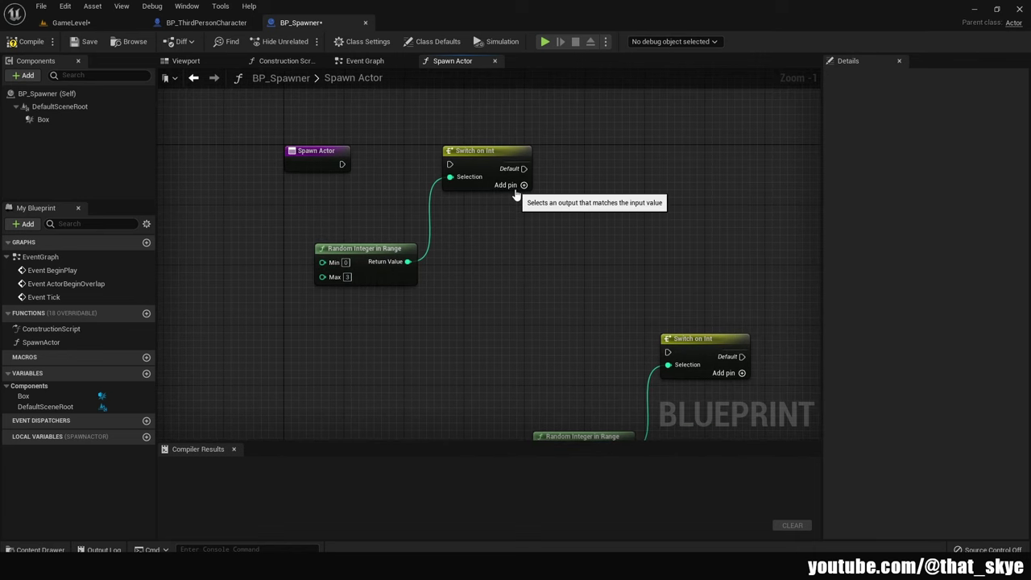
{"action": "left_click", "coordinate": [523, 185]}
{"action": "left_click", "coordinate": [523, 198]}
{"action": "left_click", "coordinate": [523, 211]}
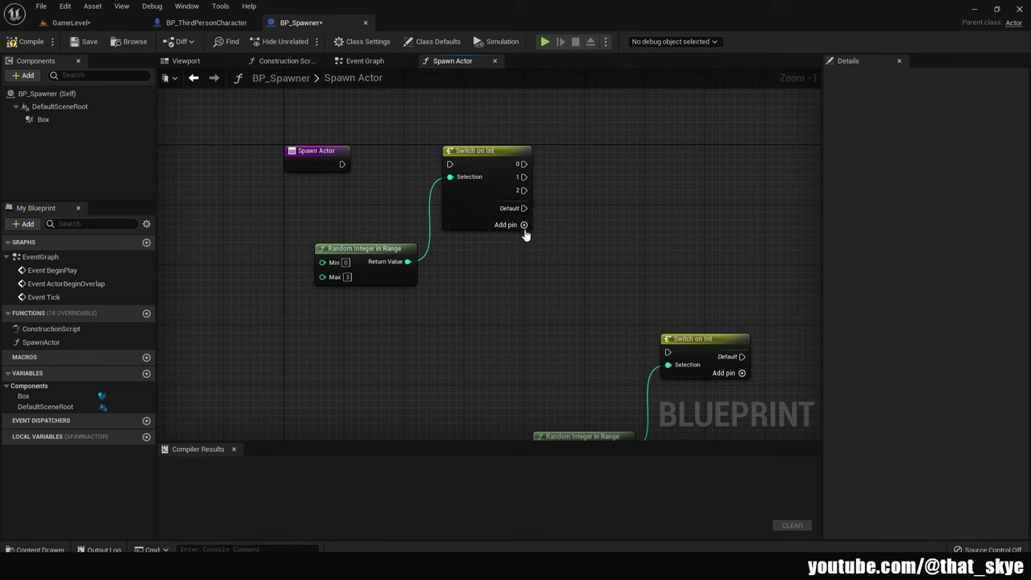
{"action": "left_click", "coordinate": [525, 234]}
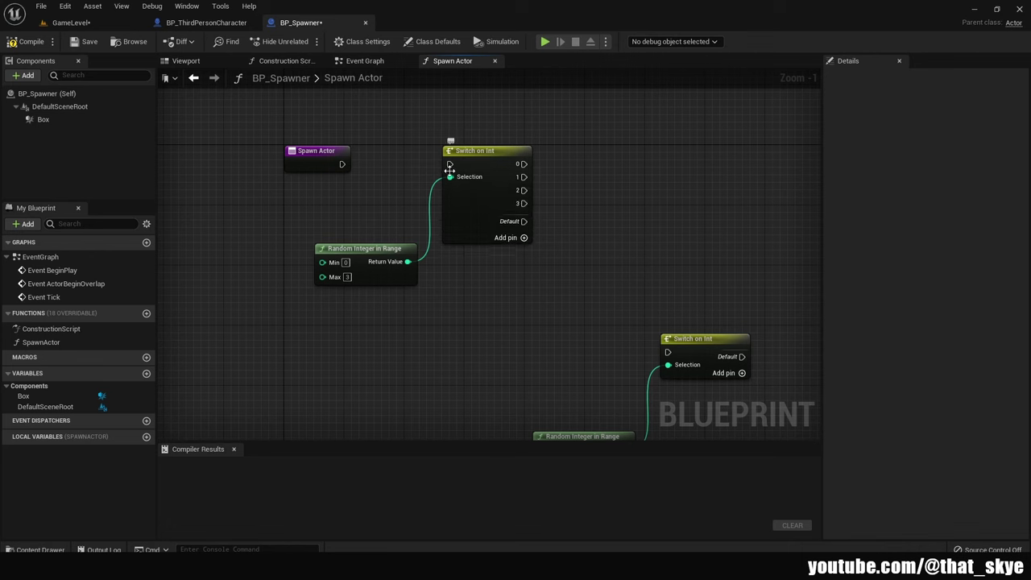
Wire the Spawn Actor entry into the first switch and its outputs into the second switch
{"action": "left_click_drag", "start_coordinate": [449, 166], "coordinate": [341, 165]}
{"action": "right_click_drag", "start_coordinate": [572, 128], "coordinate": [466, 283]}
{"action": "left_click_drag", "start_coordinate": [413, 321], "coordinate": [588, 112]}
{"action": "right_click_drag", "start_coordinate": [537, 429], "coordinate": [494, 143]}
{"action": "mouse_move", "coordinate": [388, 135]}
{"action": "left_mouse_down"}
{"action": "mouse_move", "coordinate": [529, 280]}
{"action": "mouse_move", "coordinate": [532, 311]}
{"action": "left_mouse_up"}
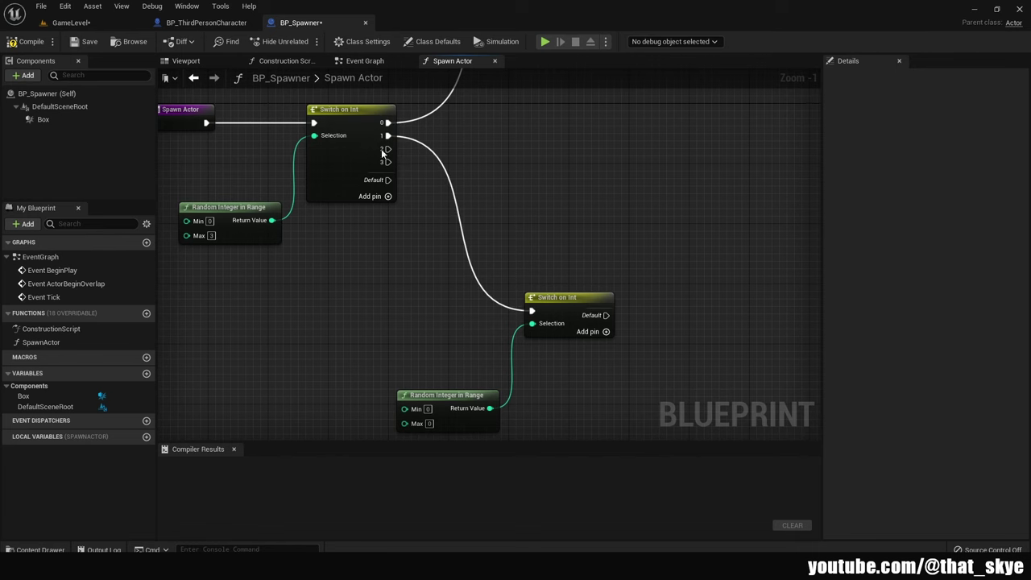
{"action": "left_click_drag", "start_coordinate": [388, 149], "coordinate": [533, 310]}
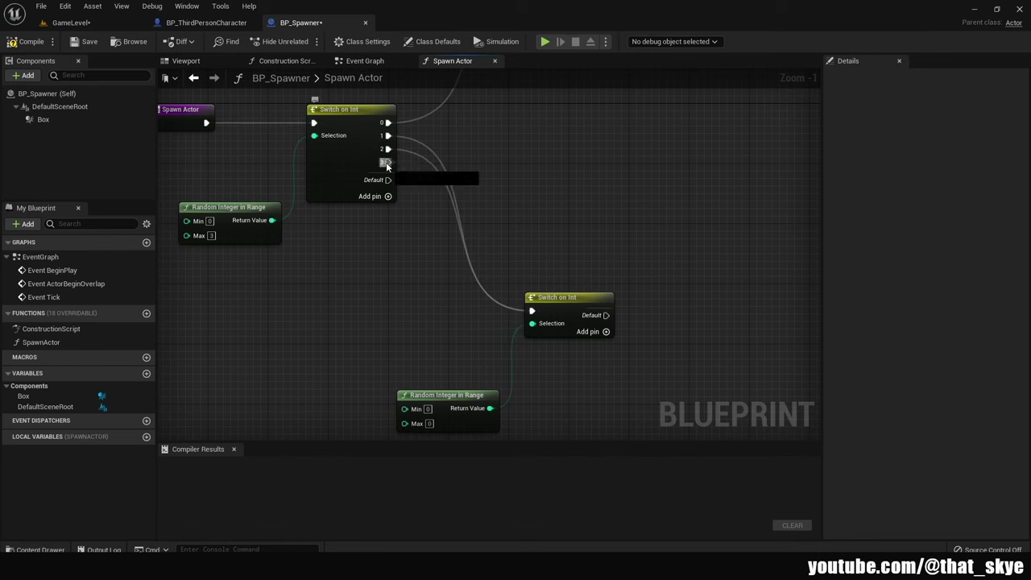
{"action": "right_click_drag", "start_coordinate": [576, 193], "coordinate": [629, 245]}
Set the second Random Integer in Range Max to 2
{"action": "scroll", "coordinate": [632, 244], "scroll_direction": "down", "scroll_amount": 1}
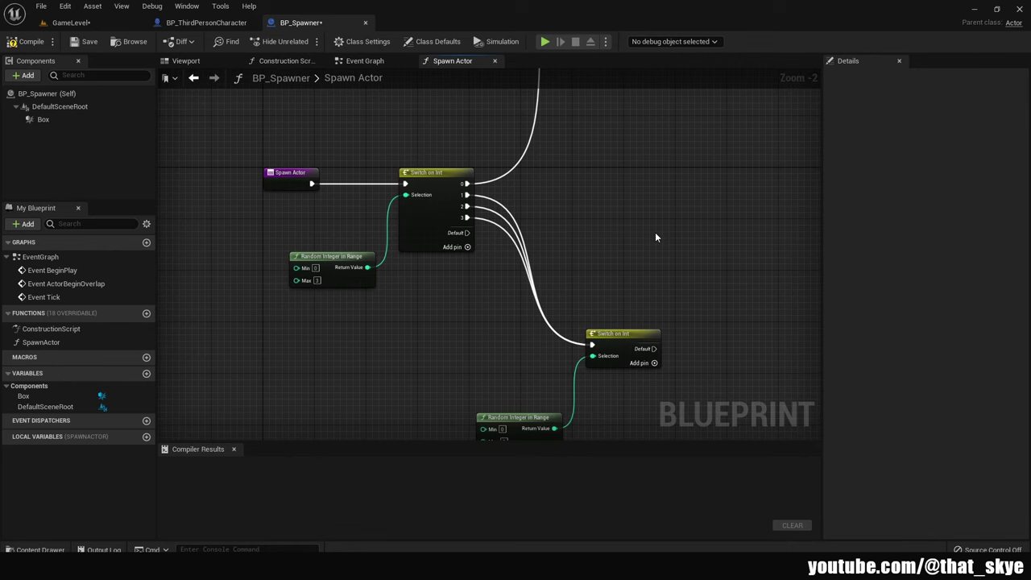
{"action": "right_click_drag", "start_coordinate": [655, 233], "coordinate": [635, 143]}
{"action": "scroll", "coordinate": [532, 345], "scroll_direction": "up", "scroll_amount": 2}
{"action": "left_click", "coordinate": [479, 318]}
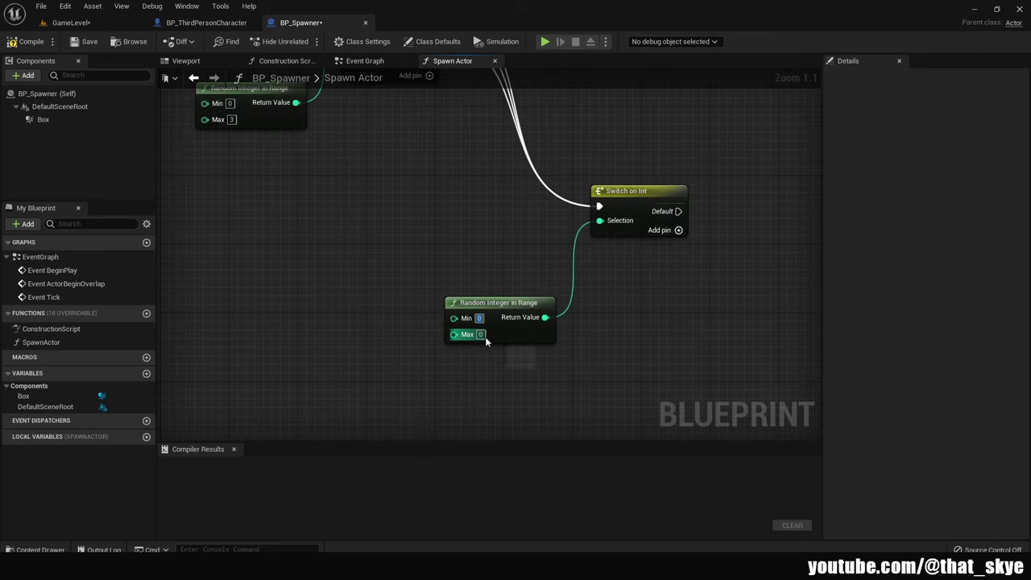
{"action": "left_click", "coordinate": [482, 334]}
{"action": "type", "text": "2"}
{"action": "right_click_drag", "start_coordinate": [657, 319], "coordinate": [539, 219]}
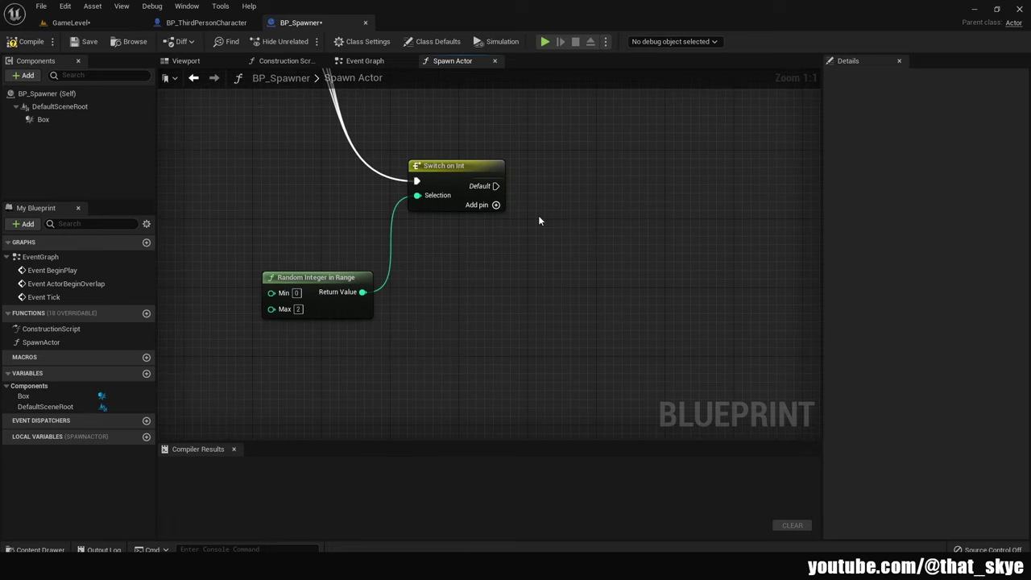
Give the second Switch on Int outputs 0, 1 and 2, keeping its random Max at 2
{"action": "left_click", "coordinate": [495, 204]}
{"action": "left_click", "coordinate": [496, 219]}
{"action": "left_click", "coordinate": [495, 233]}
{"action": "scroll", "coordinate": [558, 150], "scroll_direction": "down", "scroll_amount": 2}
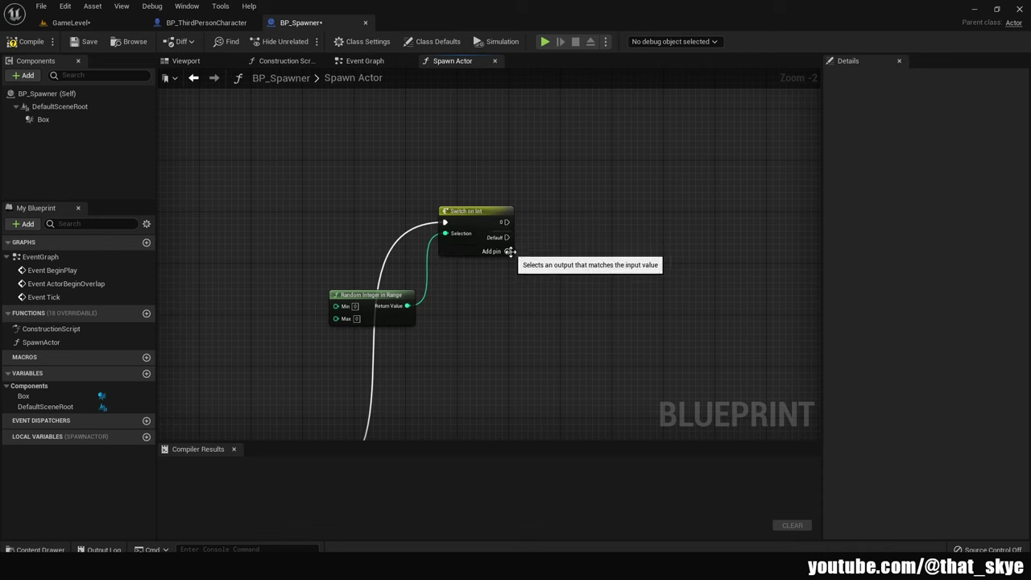
{"action": "left_click", "coordinate": [510, 251]}
{"action": "left_click", "coordinate": [506, 266]}
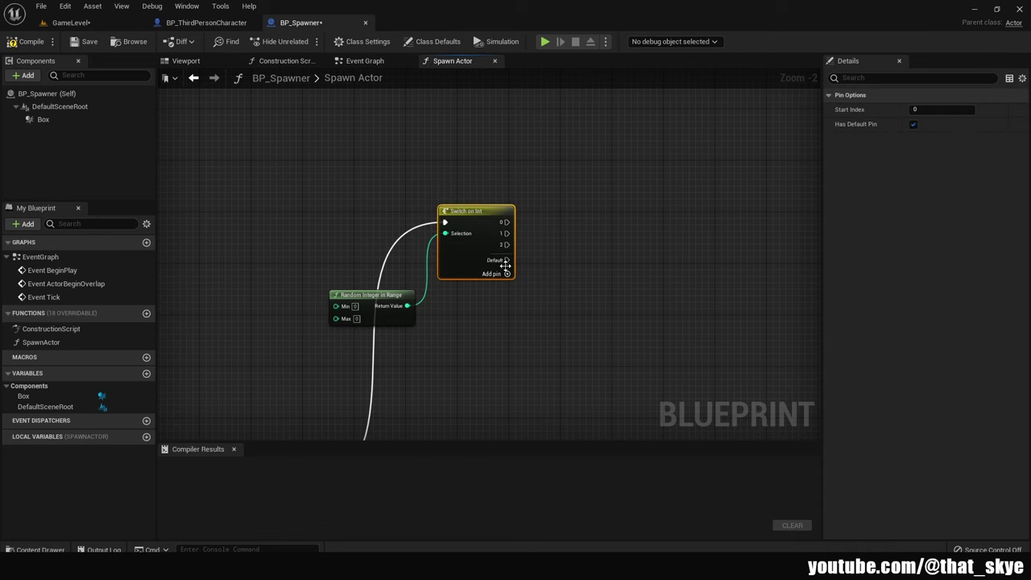
{"action": "right_click_drag", "start_coordinate": [534, 358], "coordinate": [598, 339]}
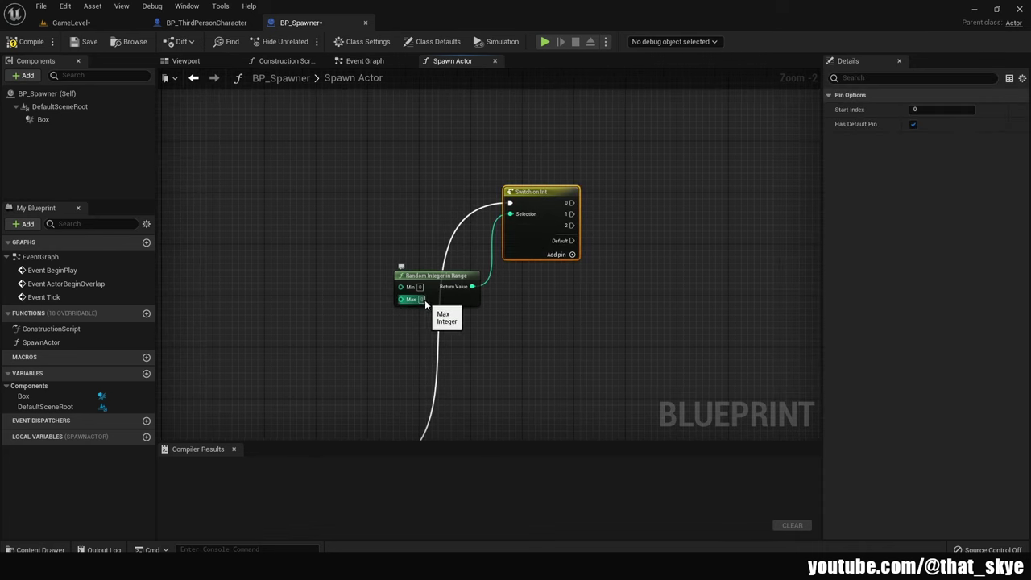
{"action": "left_click", "coordinate": [420, 299]}
{"action": "type", "text": "2"}
{"action": "mouse_move", "coordinate": [603, 313]}
{"action": "right_mouse_down"}
{"action": "mouse_move", "coordinate": [577, 304]}
{"action": "mouse_move", "coordinate": [525, 370]}
{"action": "right_mouse_up"}
{"action": "left_click", "coordinate": [576, 304]}
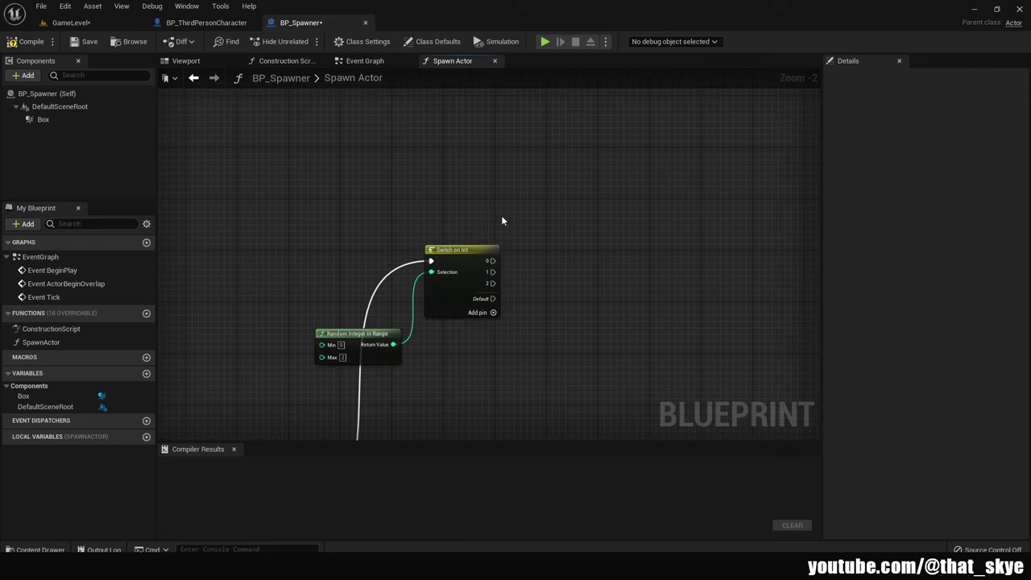
Add Get Actor Transform and a Spawn Actor from Class on switch output 0 using that transform
{"action": "right_click", "coordinate": [422, 160]}
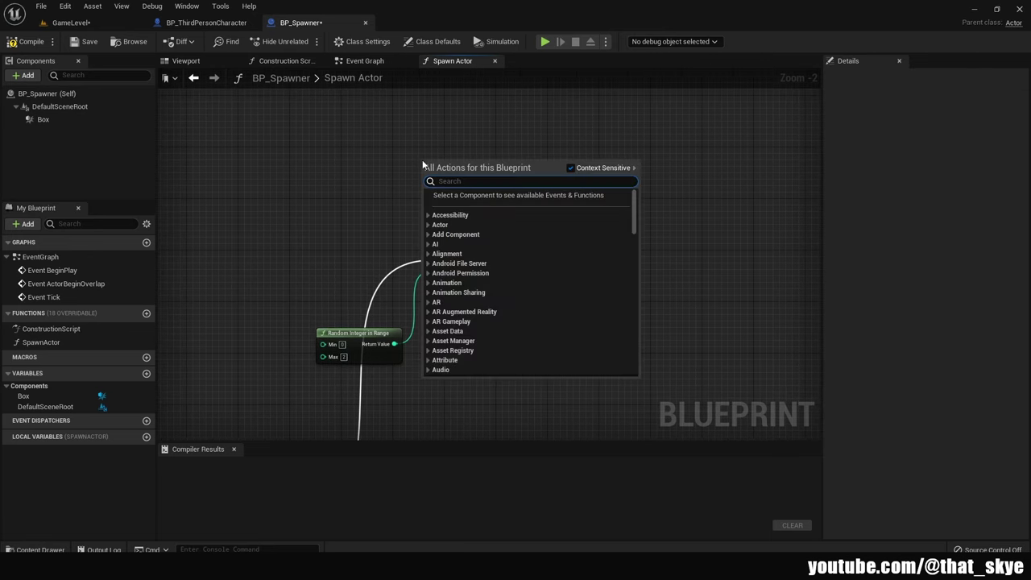
{"action": "type", "text": "get actor t"}
{"action": "key", "text": "Escape"}
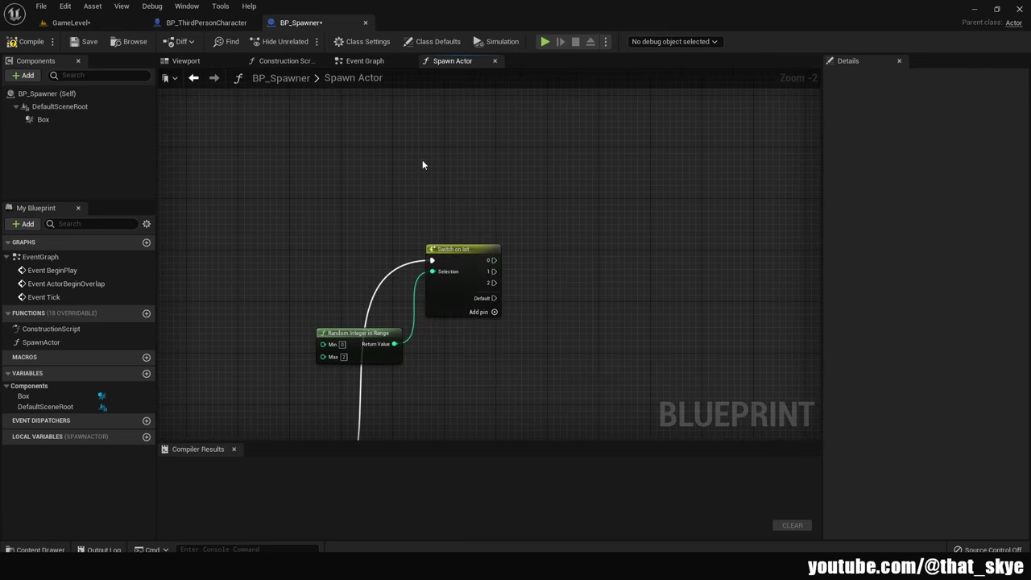
{"action": "right_click", "coordinate": [577, 155]}
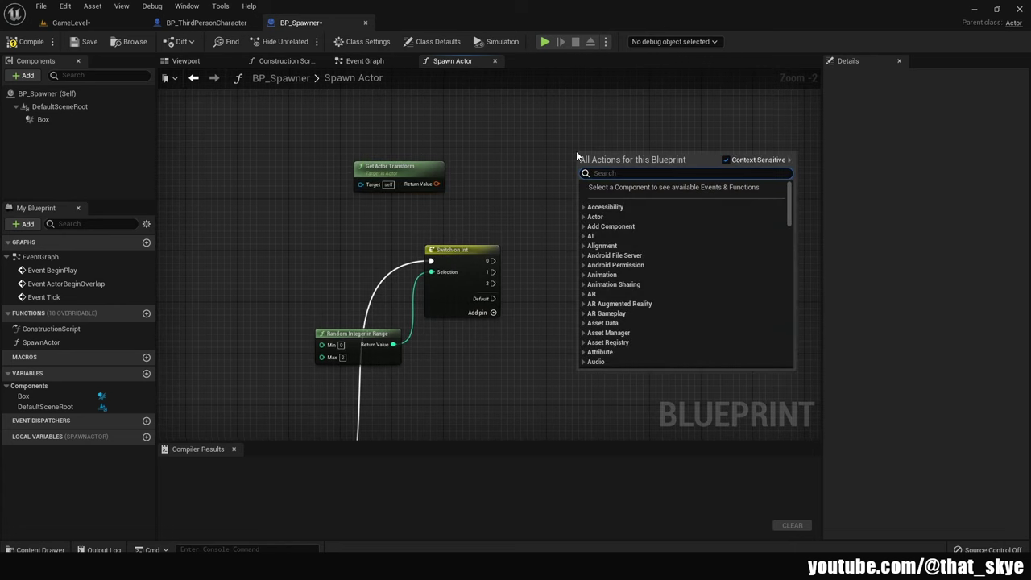
{"action": "type", "text": "spawn actor"}
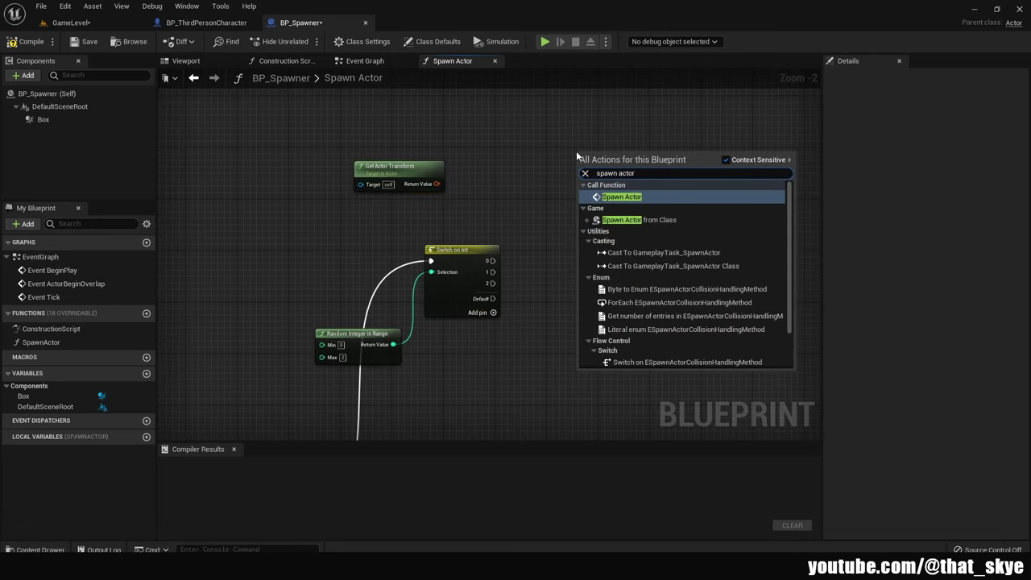
{"action": "left_click", "coordinate": [610, 222]}
{"action": "left_click_drag", "start_coordinate": [585, 170], "coordinate": [493, 260]}
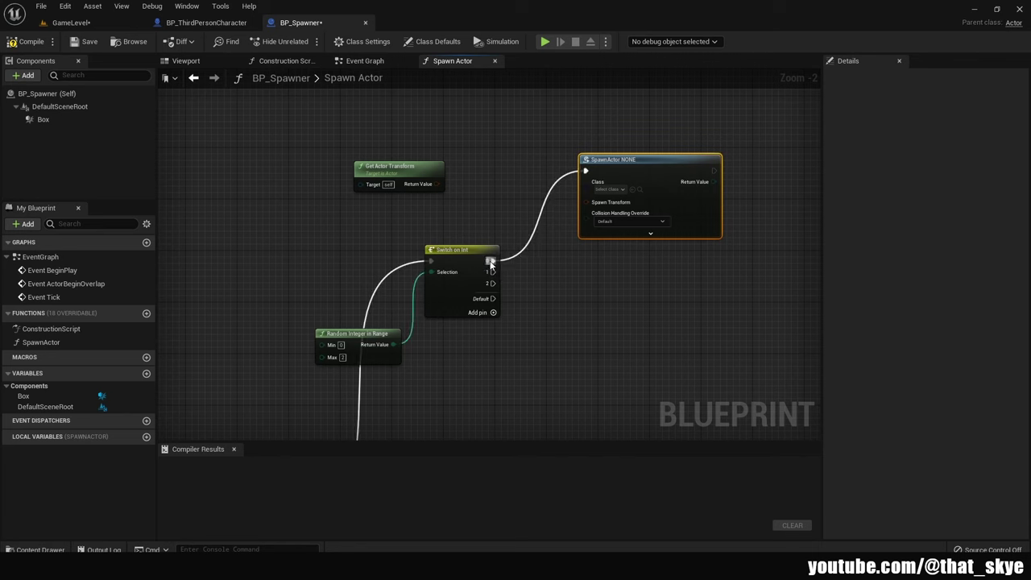
{"action": "left_click_drag", "start_coordinate": [644, 167], "coordinate": [625, 148]}
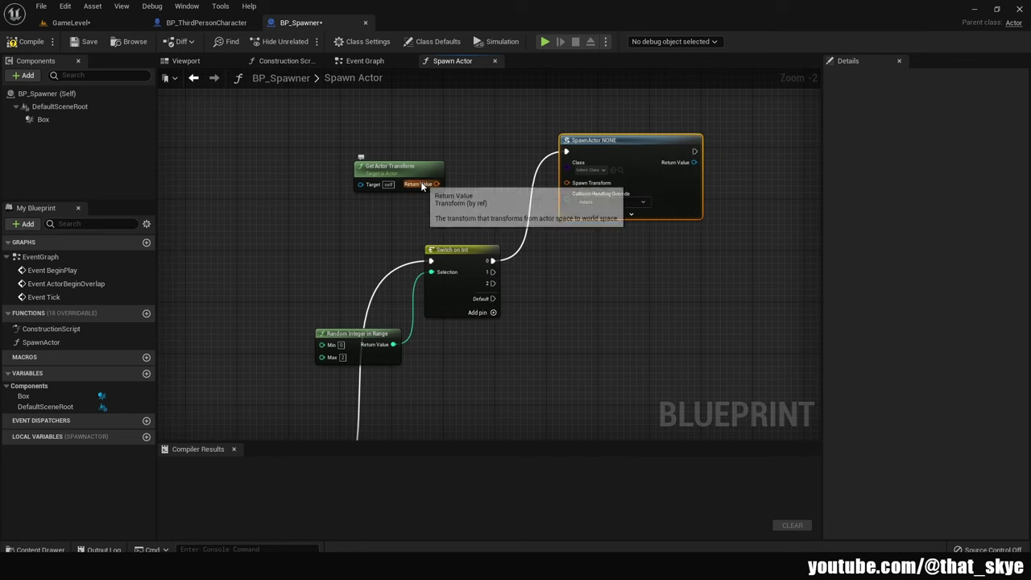
{"action": "left_click_drag", "start_coordinate": [436, 183], "coordinate": [567, 183]}
{"action": "right_click_drag", "start_coordinate": [626, 162], "coordinate": [597, 144]}
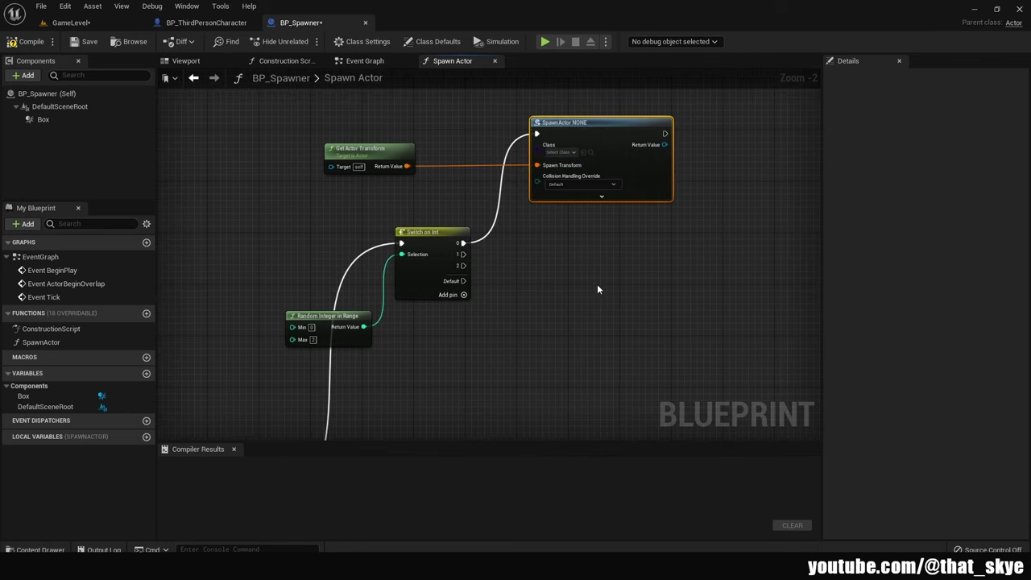
Copy the spawn node and paste two more copies stacked below it
{"action": "key", "text": "ctrl+c"}
{"action": "key", "text": "ctrl+v"}
{"action": "left_click_drag", "start_coordinate": [674, 282], "coordinate": [587, 213]}
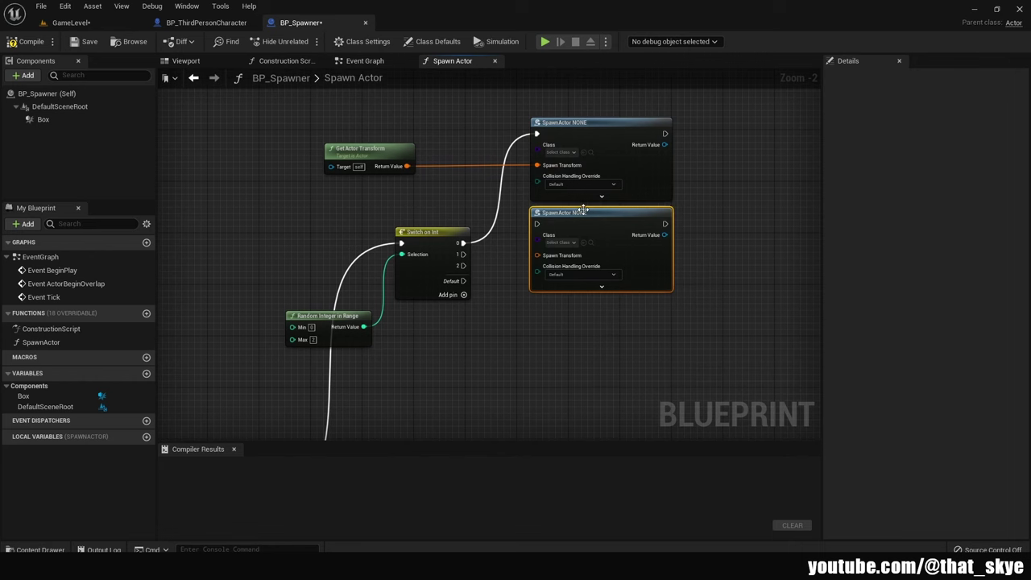
{"action": "key", "text": "ctrl+v"}
{"action": "mouse_move", "coordinate": [676, 282]}
{"action": "left_mouse_down"}
{"action": "mouse_move", "coordinate": [539, 315]}
{"action": "mouse_move", "coordinate": [463, 266]}
{"action": "mouse_move", "coordinate": [537, 223]}
{"action": "left_mouse_up"}
{"action": "left_click", "coordinate": [521, 268]}
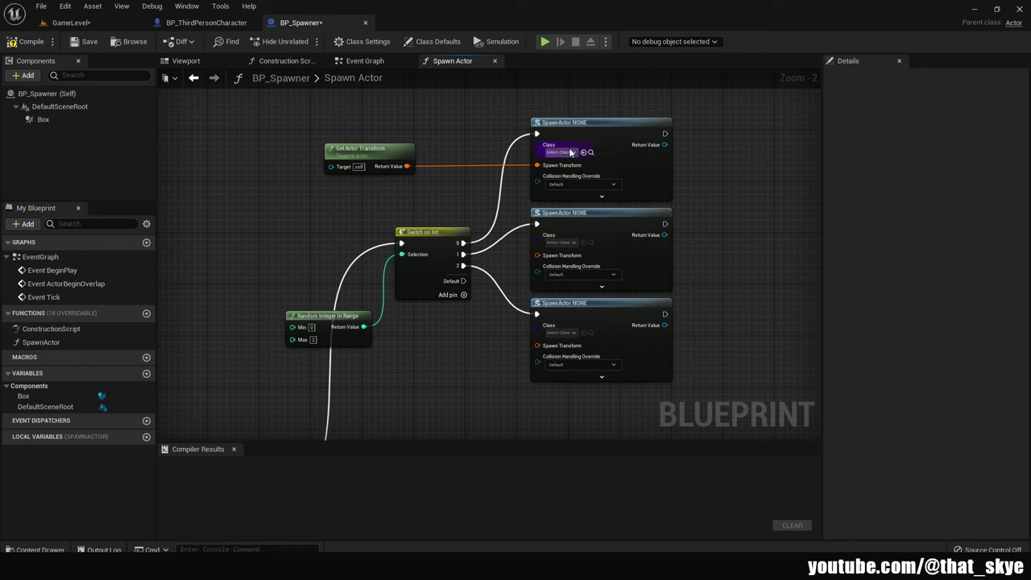
{"action": "right_click_drag", "start_coordinate": [565, 155], "coordinate": [572, 95]}
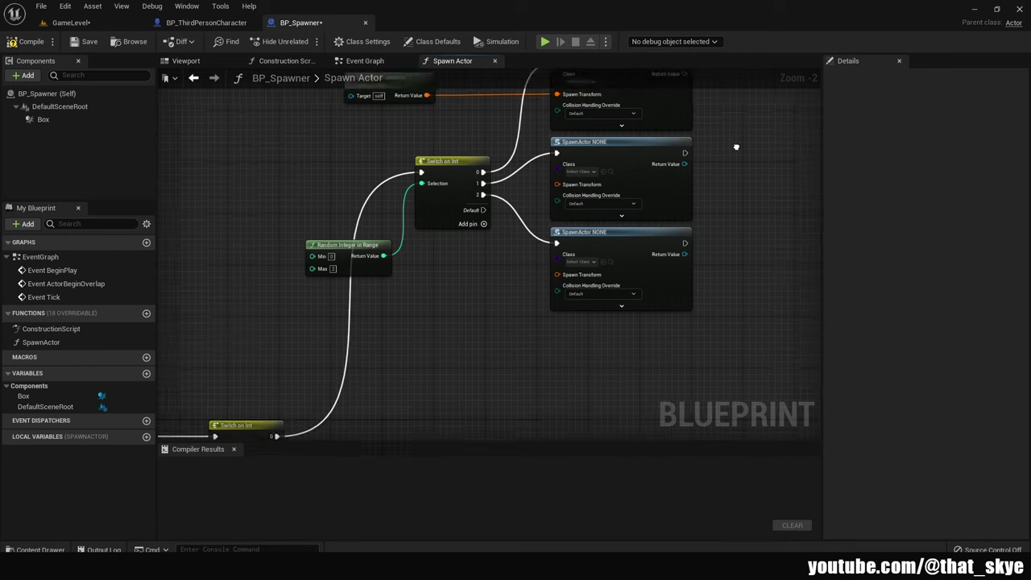
{"action": "scroll", "coordinate": [610, 252], "scroll_direction": "down", "scroll_amount": 2}
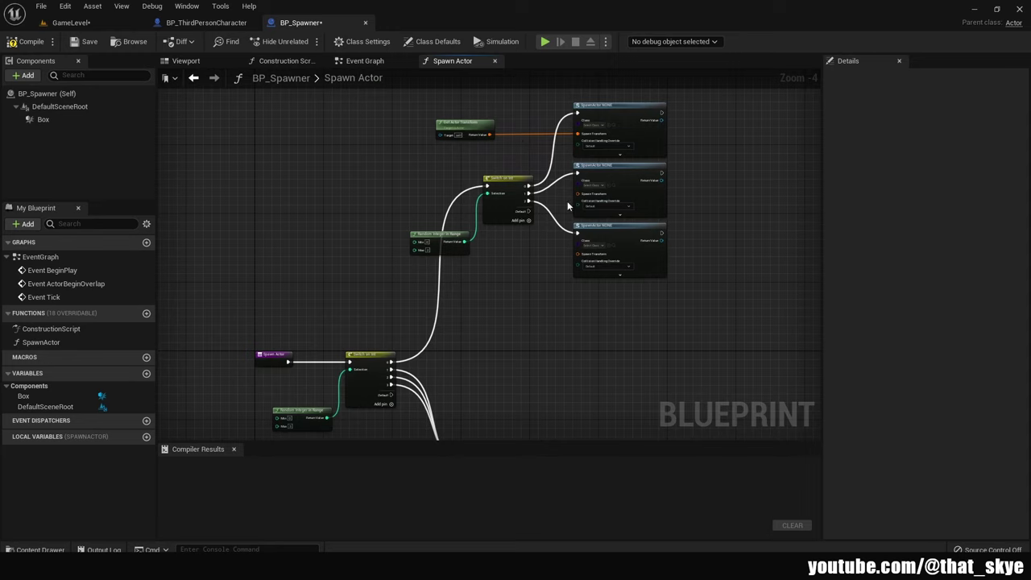
{"action": "scroll", "coordinate": [567, 207], "scroll_direction": "up", "scroll_amount": 1}
{"action": "scroll", "coordinate": [567, 207], "scroll_direction": "up", "scroll_amount": 1}
{"action": "right_click_drag", "start_coordinate": [600, 306], "coordinate": [600, 205]}
Set the three spawn nodes' classes to BP Negative Actor 1, 2 and 3
{"action": "left_click", "coordinate": [538, 152]}
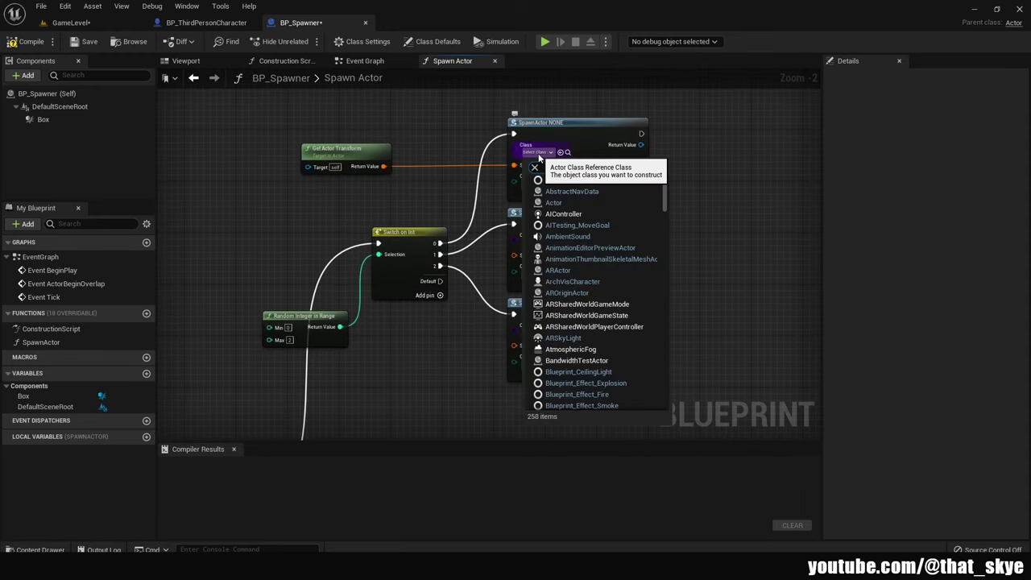
{"action": "type", "text": "nega"}
{"action": "left_click", "coordinate": [607, 191]}
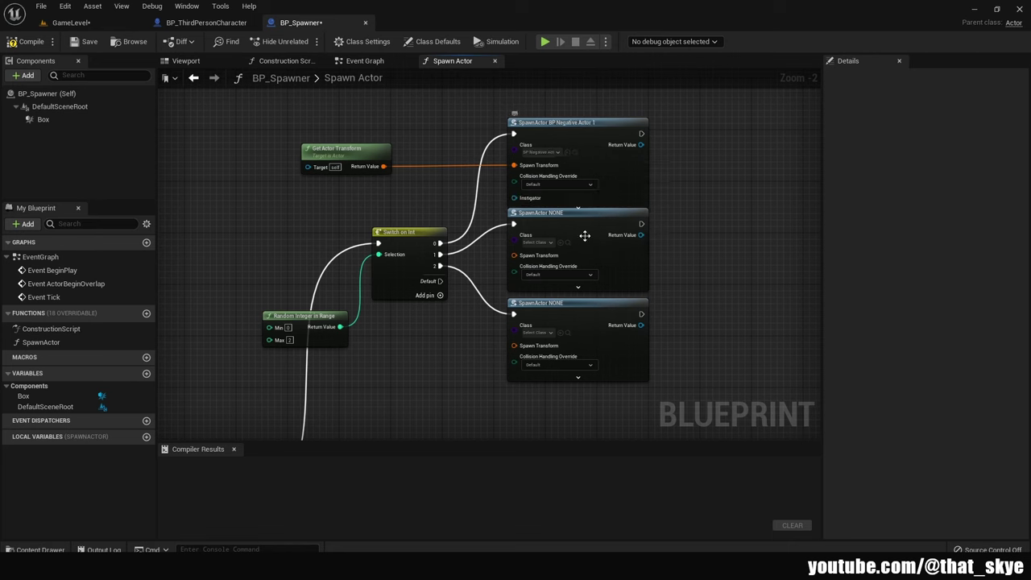
{"action": "left_click", "coordinate": [541, 243]}
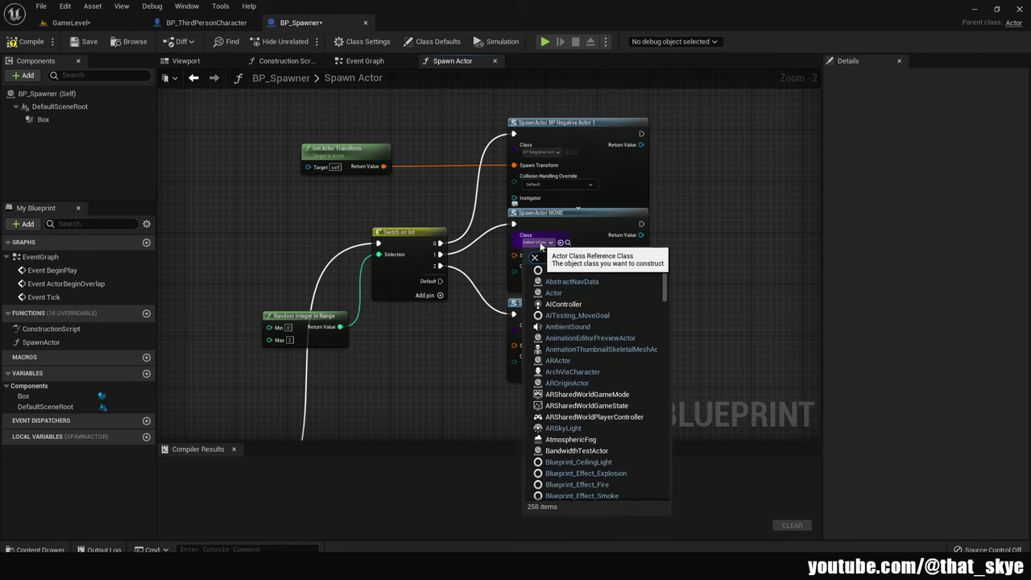
{"action": "type", "text": "nega"}
{"action": "left_click", "coordinate": [577, 292]}
{"action": "left_click", "coordinate": [540, 333]}
{"action": "type", "text": "nega"}
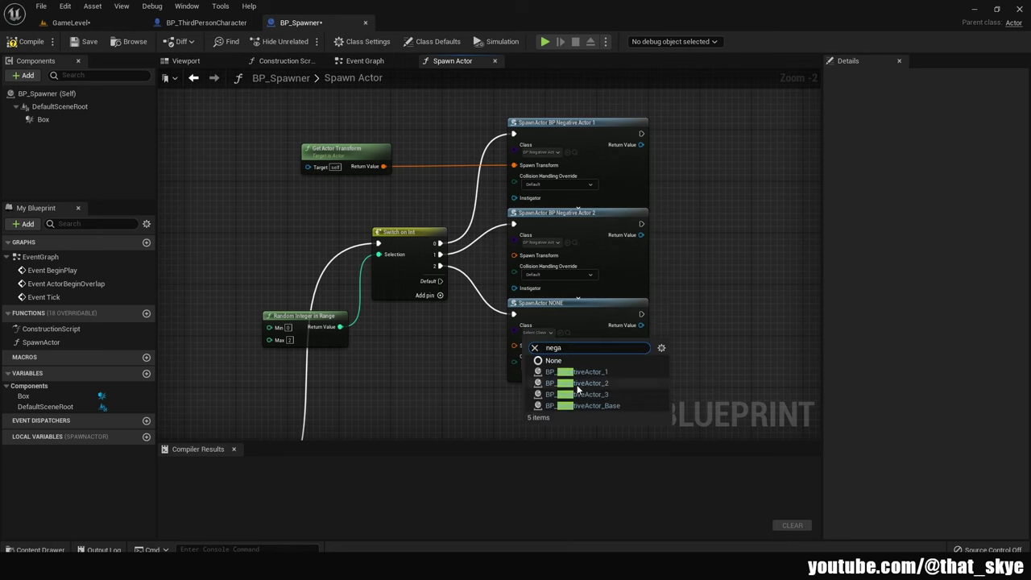
{"action": "left_click", "coordinate": [577, 394]}
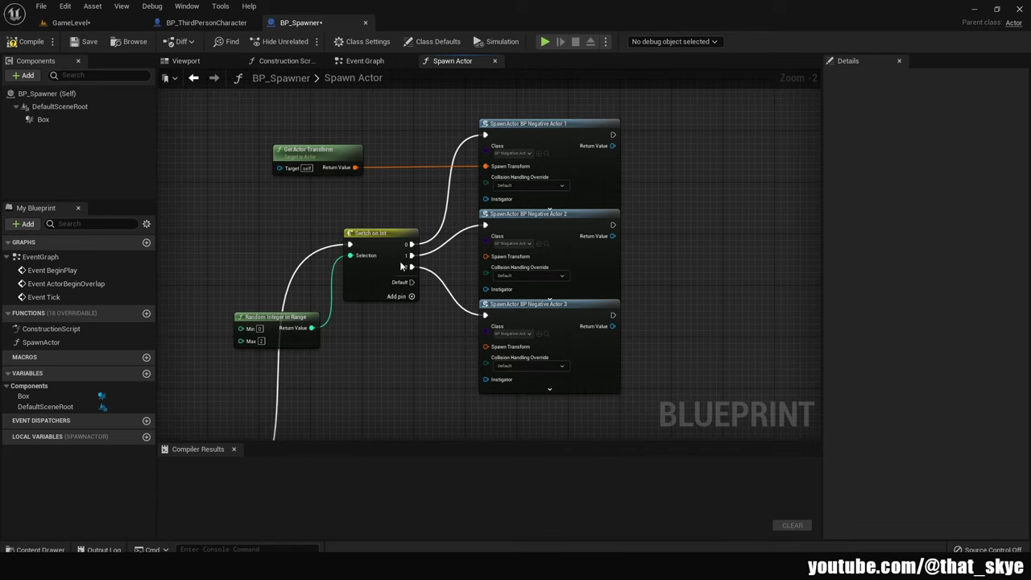
Feed Get Actor Transform into the second and third spawn nodes, then select all four nodes
{"action": "right_click_drag", "start_coordinate": [419, 290], "coordinate": [441, 279]}
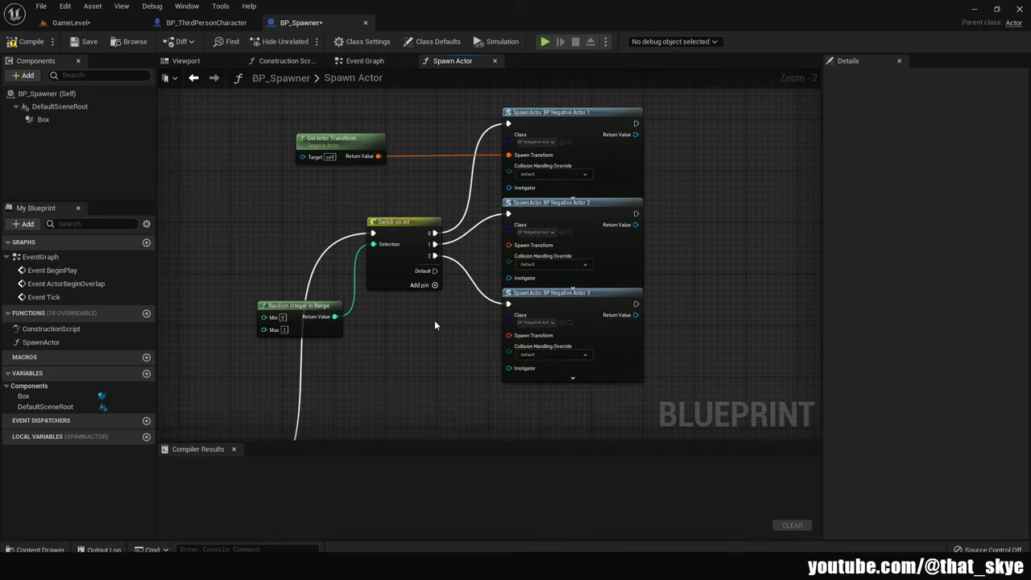
{"action": "right_click_drag", "start_coordinate": [459, 349], "coordinate": [506, 294]}
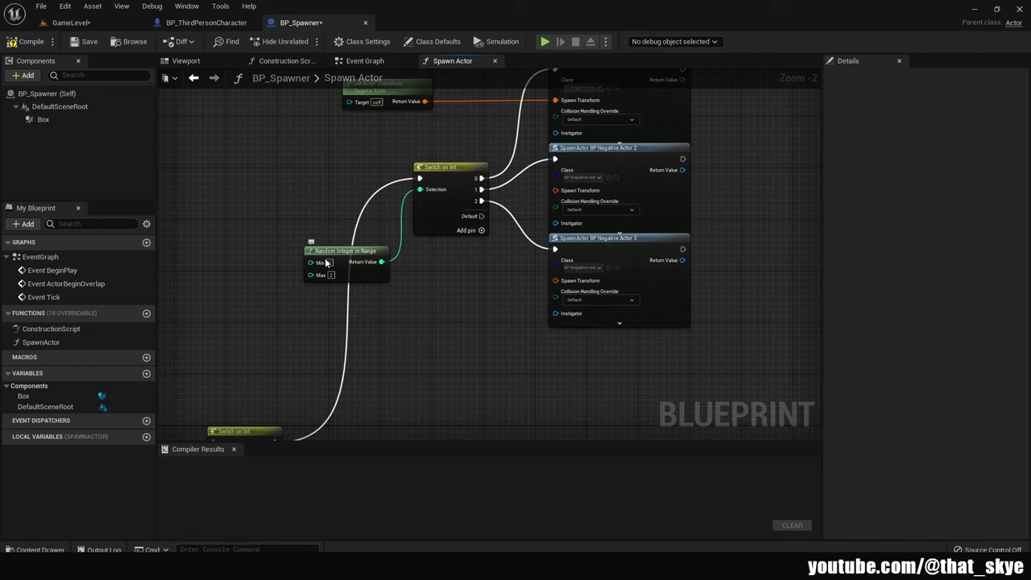
{"action": "right_click_drag", "start_coordinate": [488, 267], "coordinate": [449, 337]}
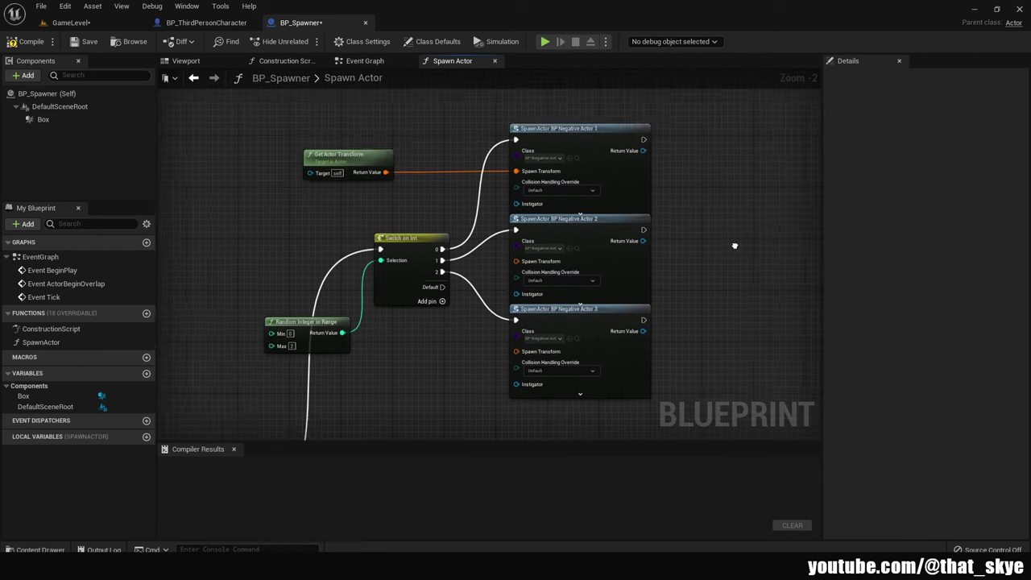
{"action": "right_click_drag", "start_coordinate": [734, 245], "coordinate": [687, 217]}
{"action": "right_click_drag", "start_coordinate": [667, 166], "coordinate": [679, 211]}
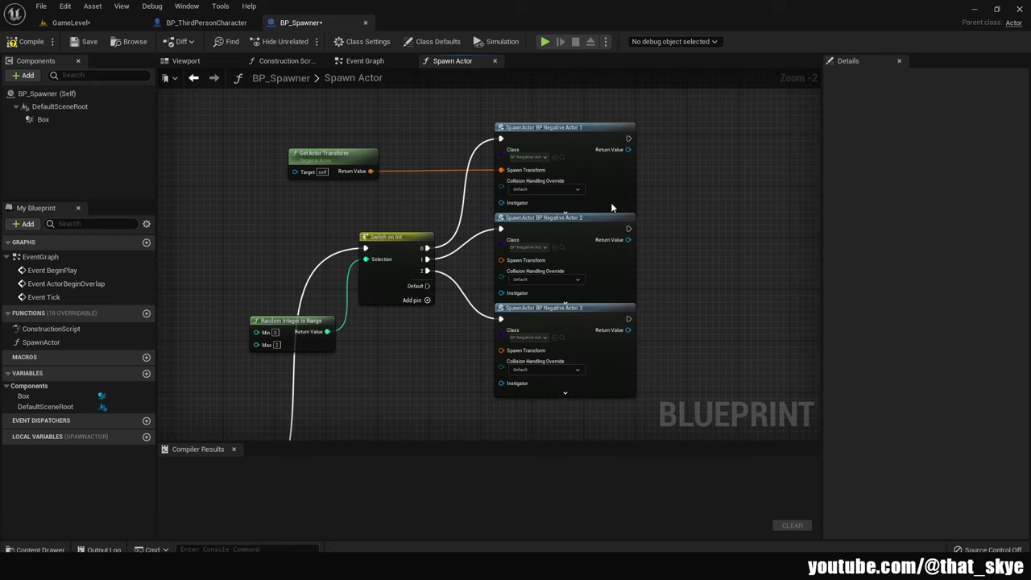
{"action": "left_click_drag", "start_coordinate": [368, 171], "coordinate": [518, 263]}
{"action": "left_click_drag", "start_coordinate": [364, 176], "coordinate": [501, 351]}
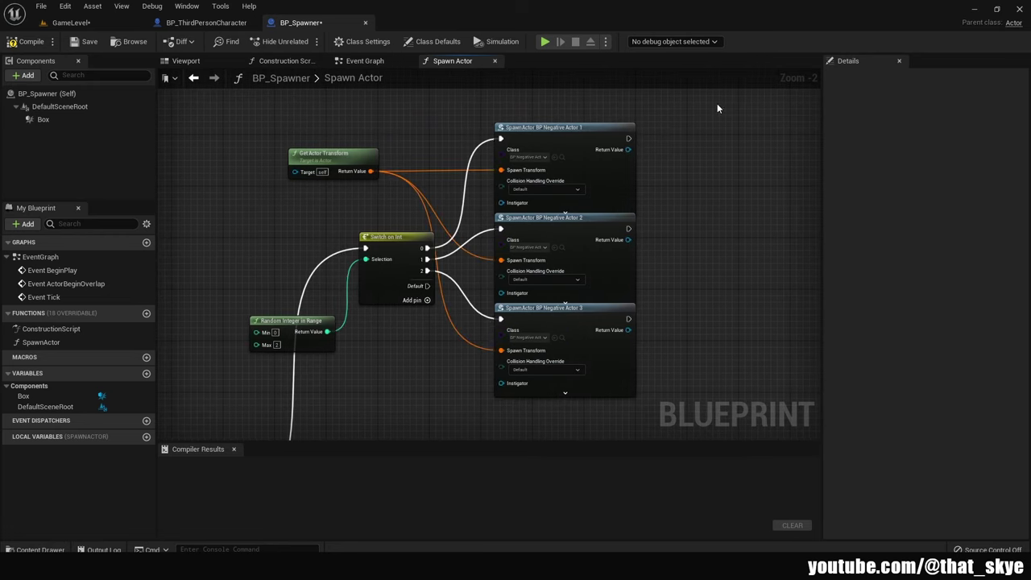
{"action": "left_click_drag", "start_coordinate": [717, 108], "coordinate": [484, 386]}
Place the pasted spawn nodes beside the second Switch on Int and wire them to outputs 0–2
{"action": "right_click_drag", "start_coordinate": [452, 339], "coordinate": [477, 201]}
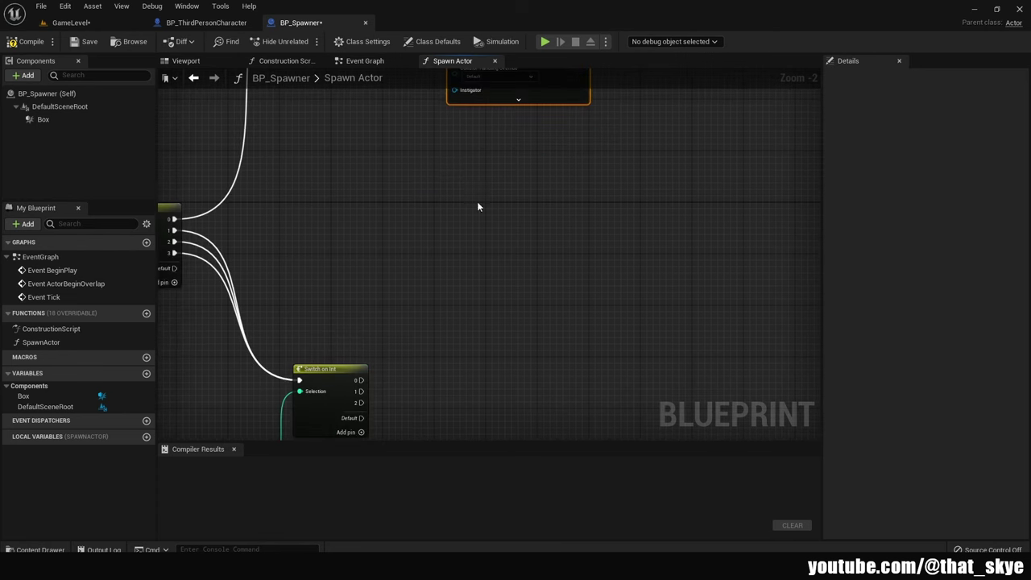
{"action": "scroll", "coordinate": [477, 207], "scroll_direction": "down", "scroll_amount": 3}
{"action": "scroll", "coordinate": [453, 187], "scroll_direction": "up", "scroll_amount": 2}
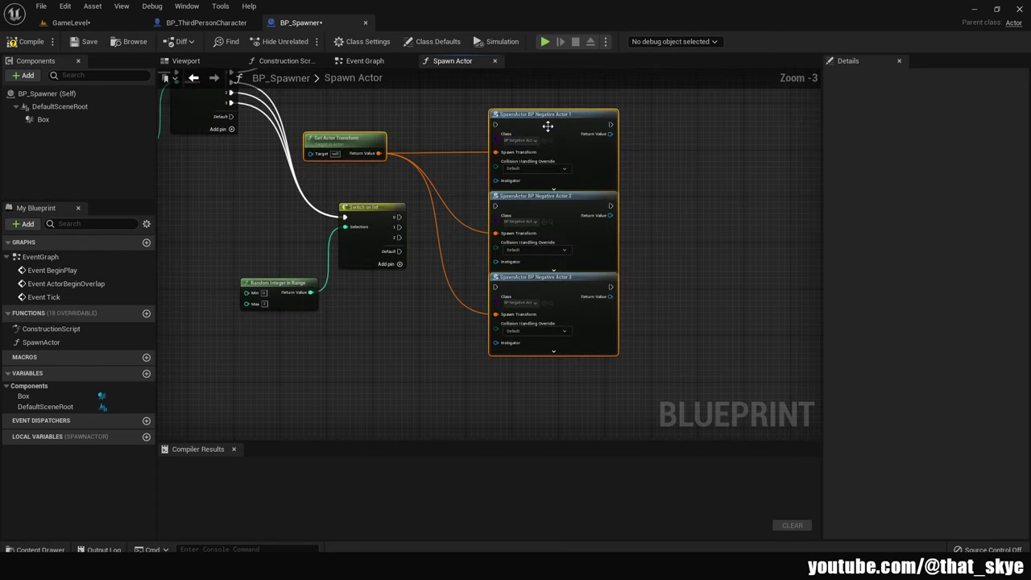
{"action": "mouse_move", "coordinate": [547, 127]}
{"action": "left_mouse_down"}
{"action": "mouse_move", "coordinate": [560, 155]}
{"action": "mouse_move", "coordinate": [398, 217]}
{"action": "mouse_move", "coordinate": [511, 239]}
{"action": "left_mouse_up"}
{"action": "left_click", "coordinate": [501, 153]}
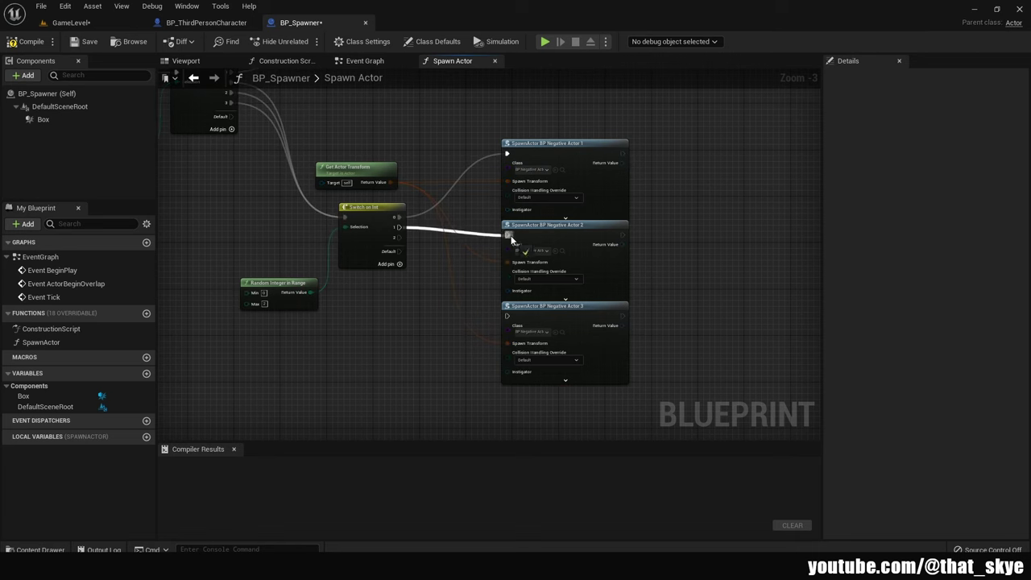
{"action": "left_click_drag", "start_coordinate": [398, 238], "coordinate": [507, 316]}
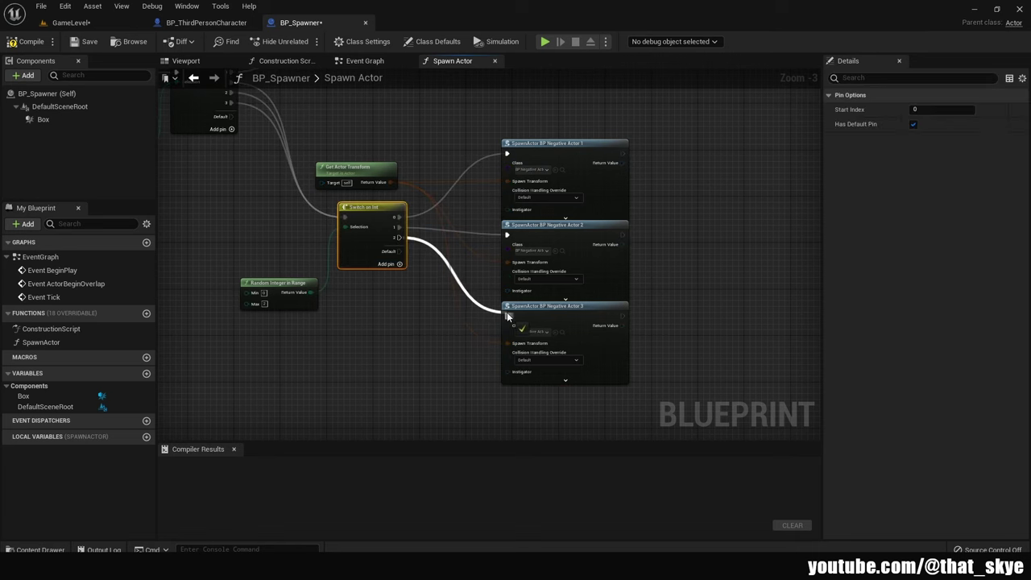
{"action": "right_click_drag", "start_coordinate": [568, 174], "coordinate": [566, 227]}
Set these spawn nodes' classes to BP Positive Actor 1, 2 and 3
{"action": "left_click", "coordinate": [530, 222]}
{"action": "type", "text": "posi"}
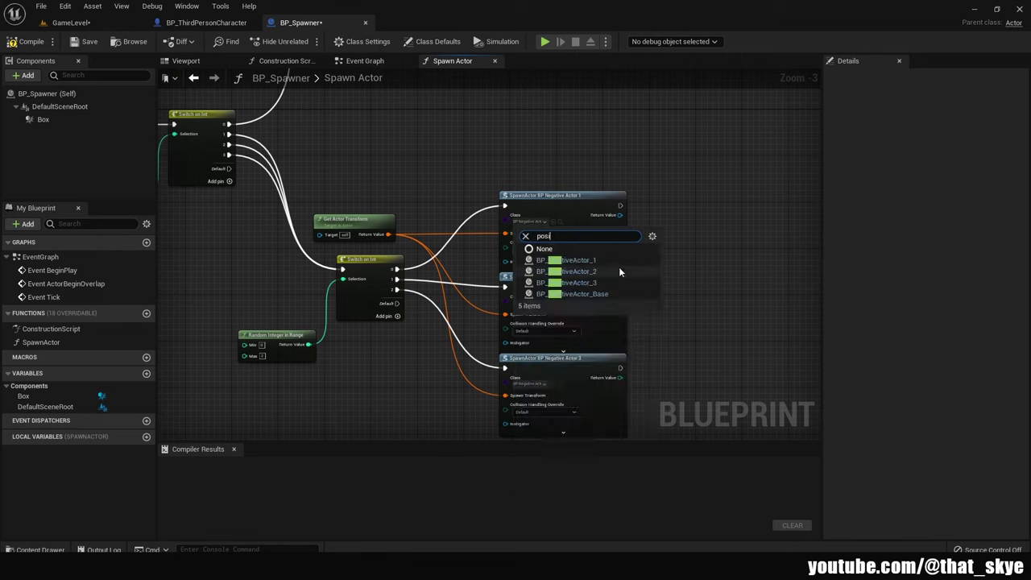
{"action": "left_click", "coordinate": [563, 259]}
{"action": "left_click", "coordinate": [531, 303]}
{"action": "type", "text": "pos"}
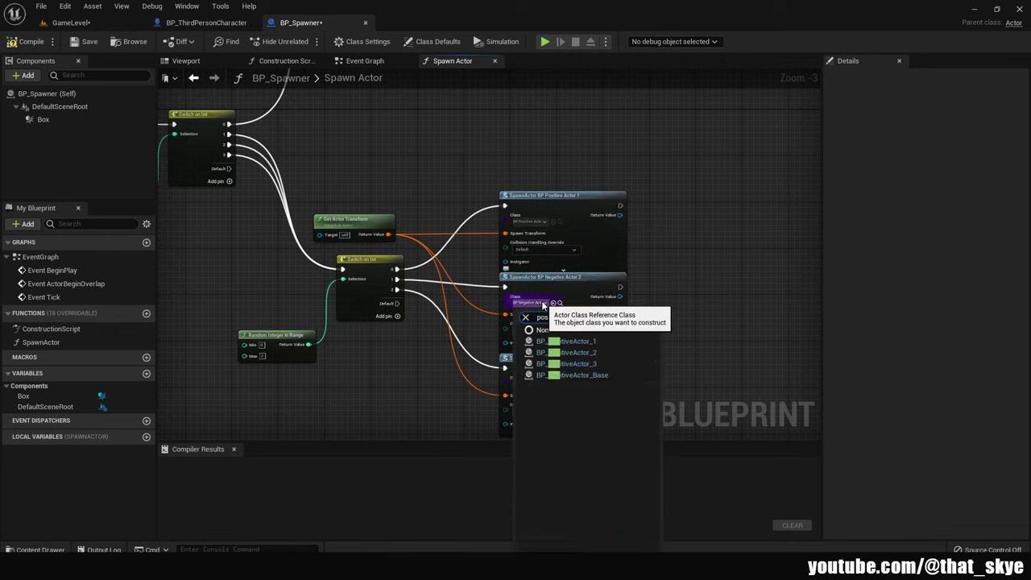
{"action": "left_click", "coordinate": [566, 352]}
{"action": "left_click", "coordinate": [531, 384]}
{"action": "type", "text": "pos"}
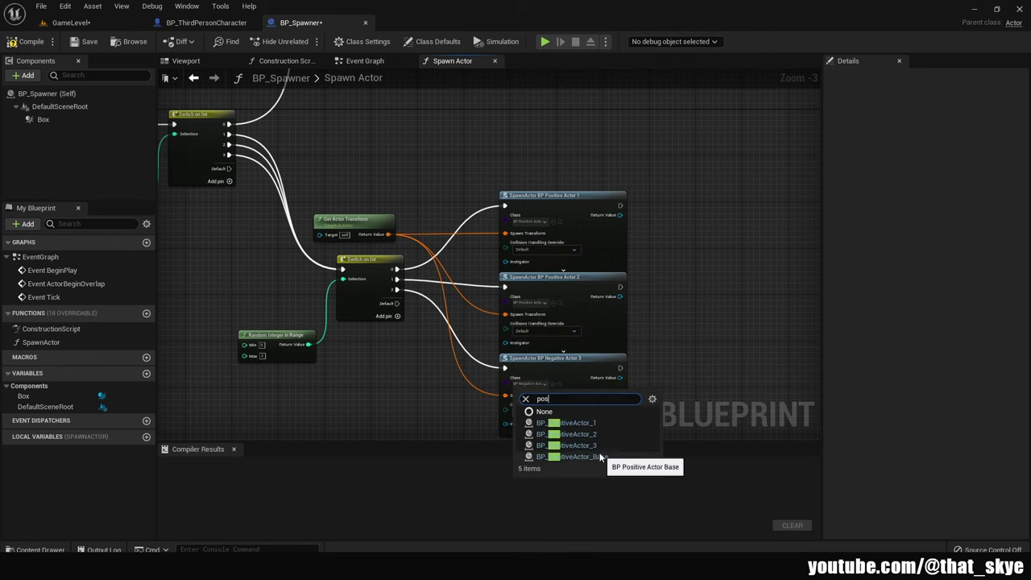
{"action": "left_click", "coordinate": [566, 444]}
{"action": "scroll", "coordinate": [594, 166], "scroll_direction": "down", "scroll_amount": 1}
{"action": "right_click_drag", "start_coordinate": [497, 159], "coordinate": [544, 259]}
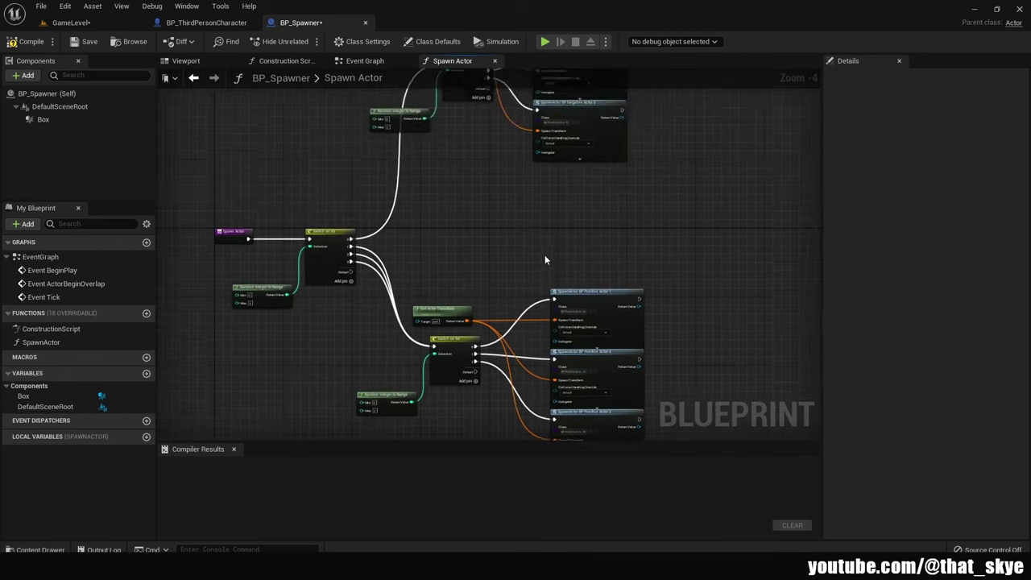
{"action": "scroll", "coordinate": [546, 272], "scroll_direction": "down", "scroll_amount": 2}
Pan around the SpawnActor graph to review the switches and Negative and Positive spawn nodes
{"action": "scroll", "coordinate": [546, 276], "scroll_direction": "up", "scroll_amount": 4}
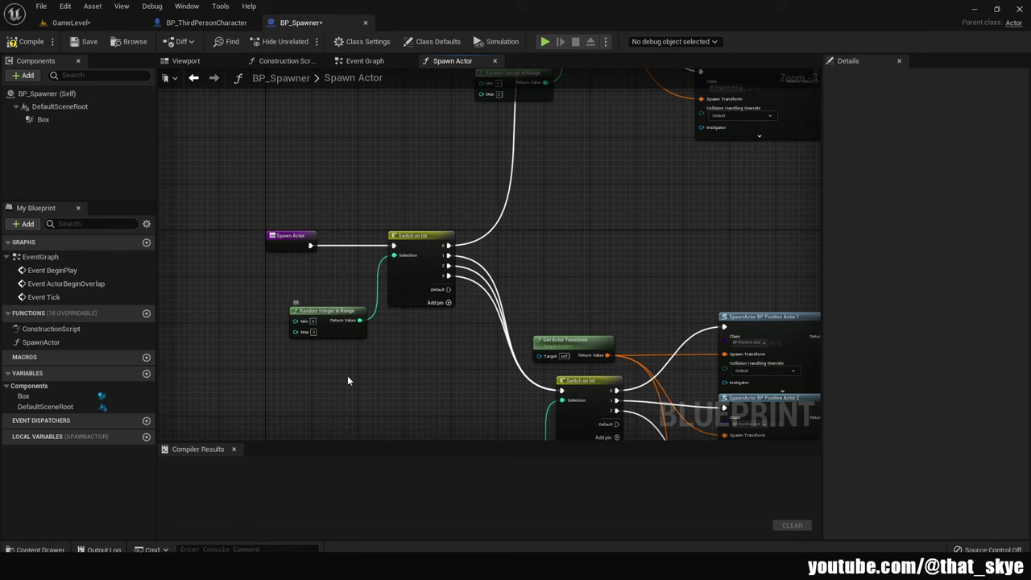
{"action": "right_click_drag", "start_coordinate": [545, 260], "coordinate": [465, 308]}
{"action": "mouse_move", "coordinate": [391, 333]}
{"action": "right_mouse_down"}
{"action": "mouse_move", "coordinate": [382, 237]}
{"action": "mouse_move", "coordinate": [423, 256]}
{"action": "right_mouse_up"}
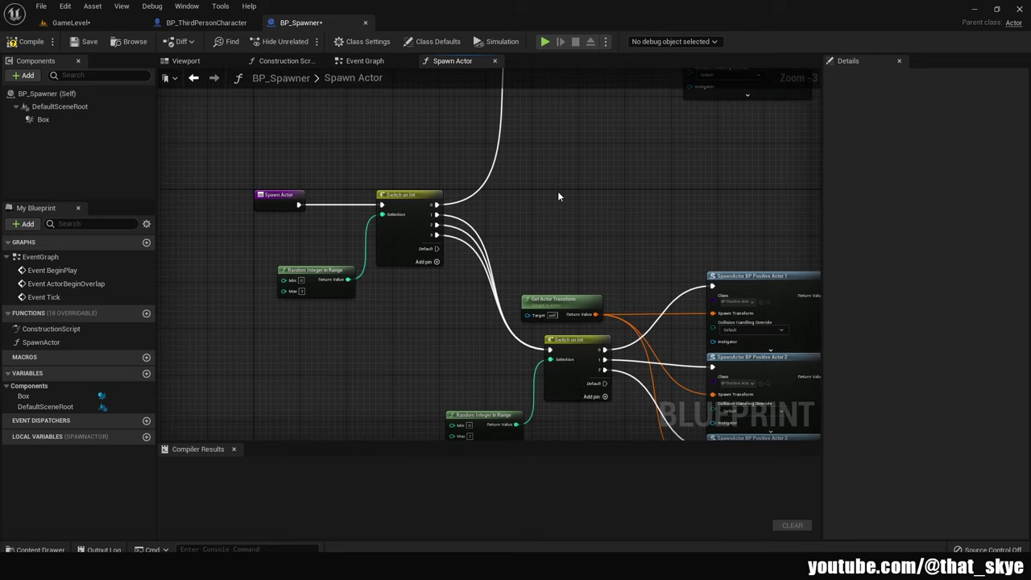
{"action": "right_click_drag", "start_coordinate": [558, 196], "coordinate": [384, 415]}
{"action": "right_click_drag", "start_coordinate": [504, 374], "coordinate": [524, 135]}
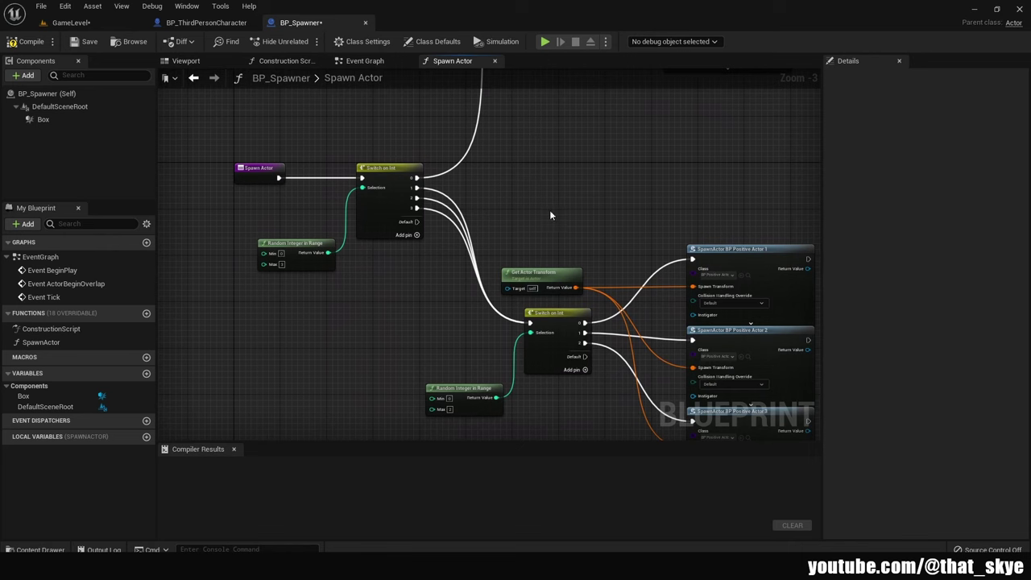
{"action": "mouse_move", "coordinate": [550, 209]}
{"action": "right_mouse_down"}
{"action": "mouse_move", "coordinate": [604, 319]}
{"action": "mouse_move", "coordinate": [566, 257]}
{"action": "mouse_move", "coordinate": [524, 403]}
{"action": "right_mouse_up"}
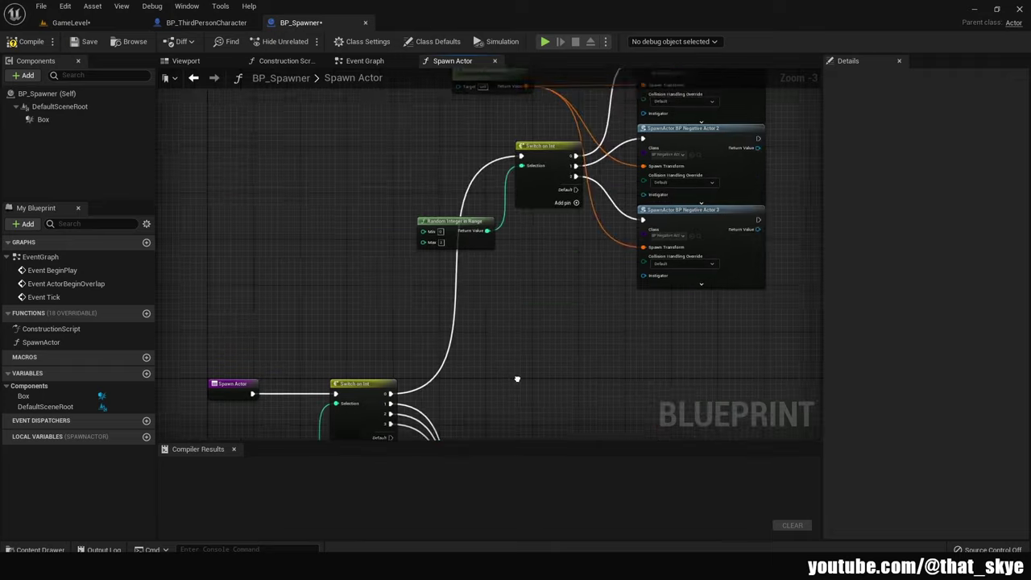
{"action": "mouse_move", "coordinate": [526, 304]}
{"action": "right_mouse_down"}
{"action": "mouse_move", "coordinate": [518, 375]}
{"action": "mouse_move", "coordinate": [525, 298]}
{"action": "right_mouse_up"}
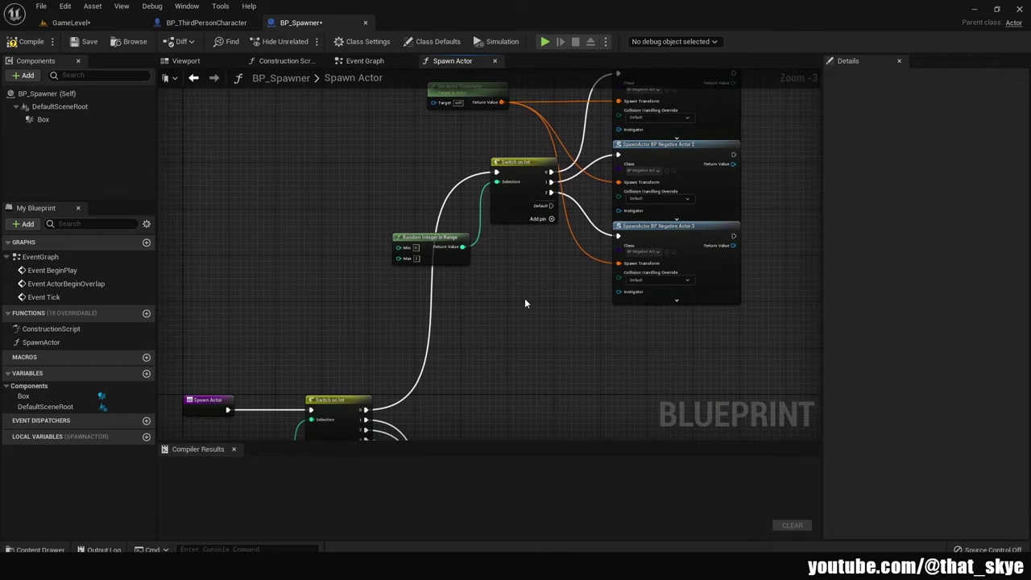
{"action": "mouse_move", "coordinate": [527, 350]}
{"action": "right_mouse_down"}
{"action": "mouse_move", "coordinate": [556, 213]}
{"action": "mouse_move", "coordinate": [596, 294]}
{"action": "right_mouse_up"}
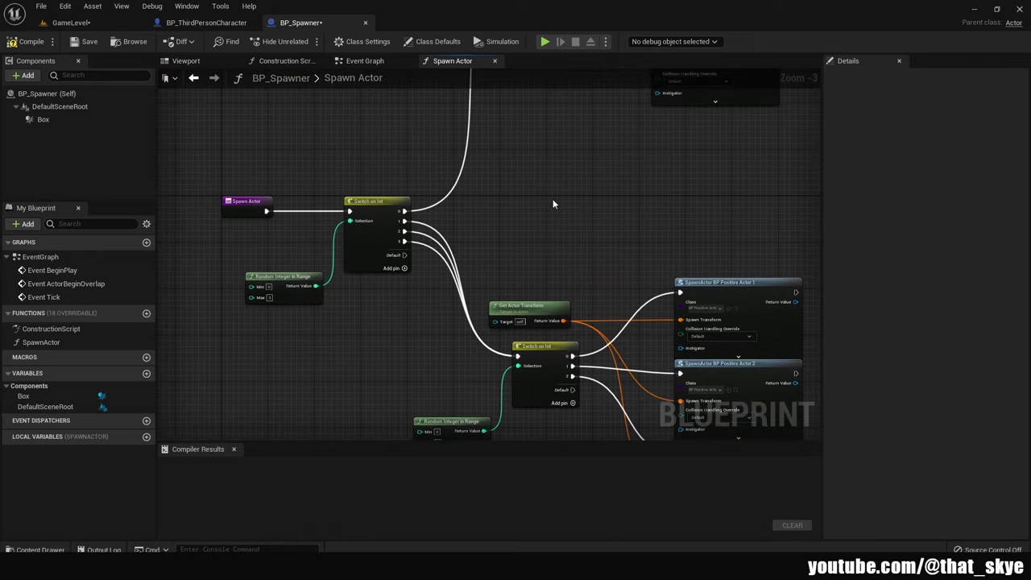
Add a fifth output to the upper Switch on Int, then undo it
{"action": "left_click", "coordinate": [403, 268]}
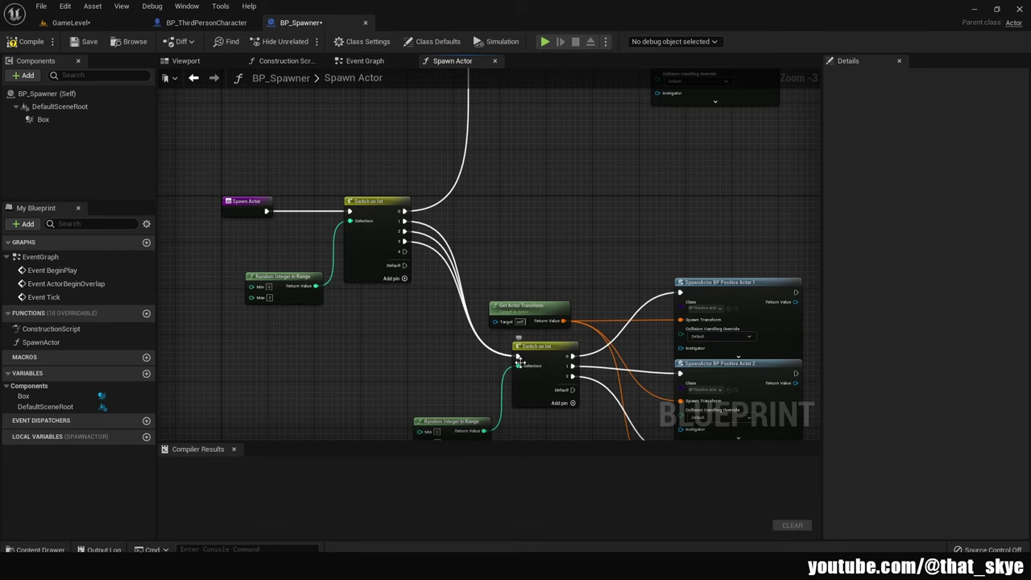
{"action": "key", "text": "ctrl+z"}
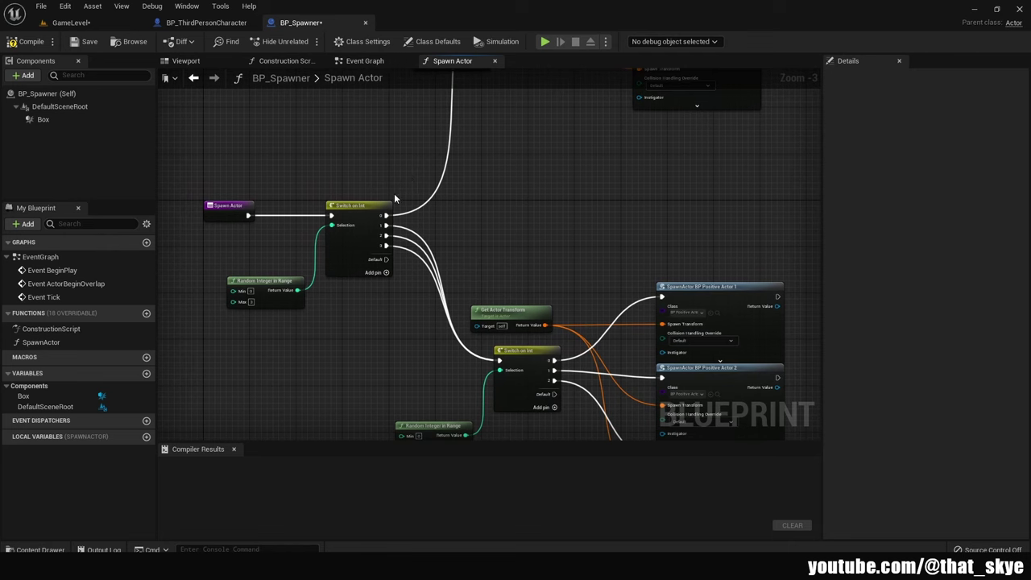
{"action": "right_click_drag", "start_coordinate": [539, 171], "coordinate": [477, 272]}
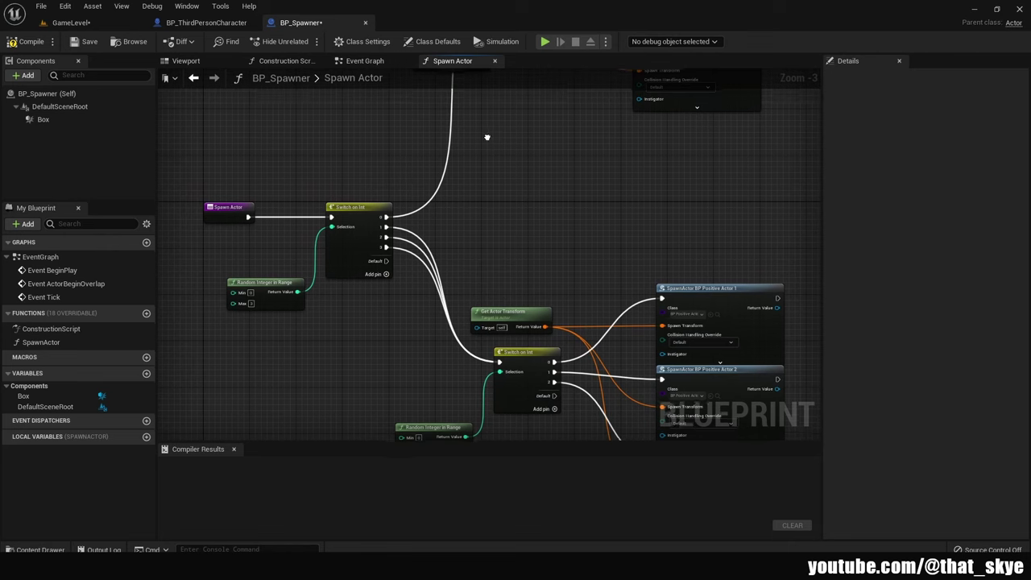
{"action": "right_click_drag", "start_coordinate": [494, 220], "coordinate": [476, 199]}
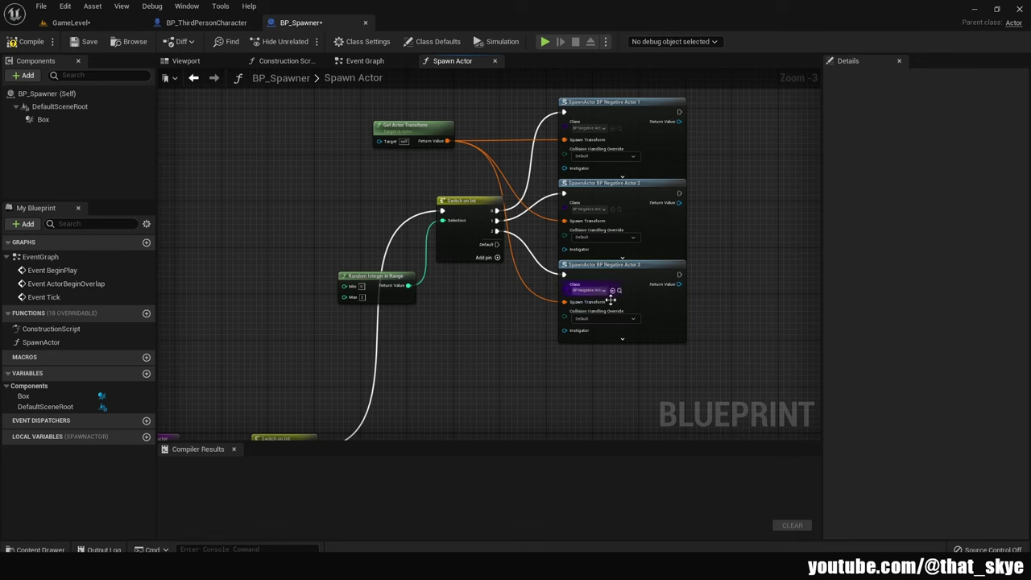
{"action": "mouse_move", "coordinate": [499, 327]}
{"action": "right_mouse_down"}
{"action": "mouse_move", "coordinate": [498, 357]}
{"action": "mouse_move", "coordinate": [314, 226]}
{"action": "right_mouse_up"}
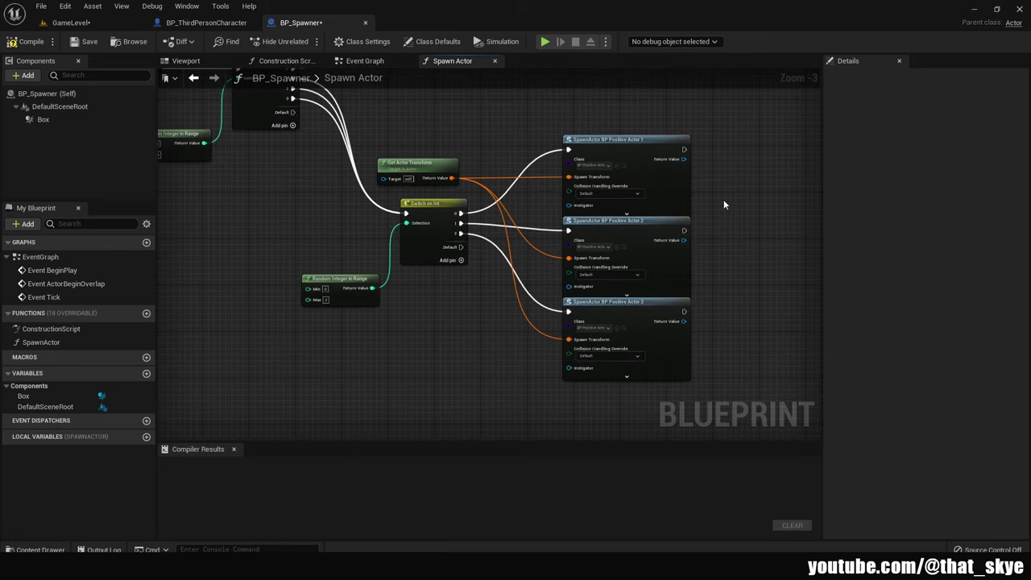
Delete the ActorBeginOverlap and Event Tick nodes from the Event Graph
{"action": "left_click", "coordinate": [366, 61]}
{"action": "right_click_drag", "start_coordinate": [682, 183], "coordinate": [563, 149]}
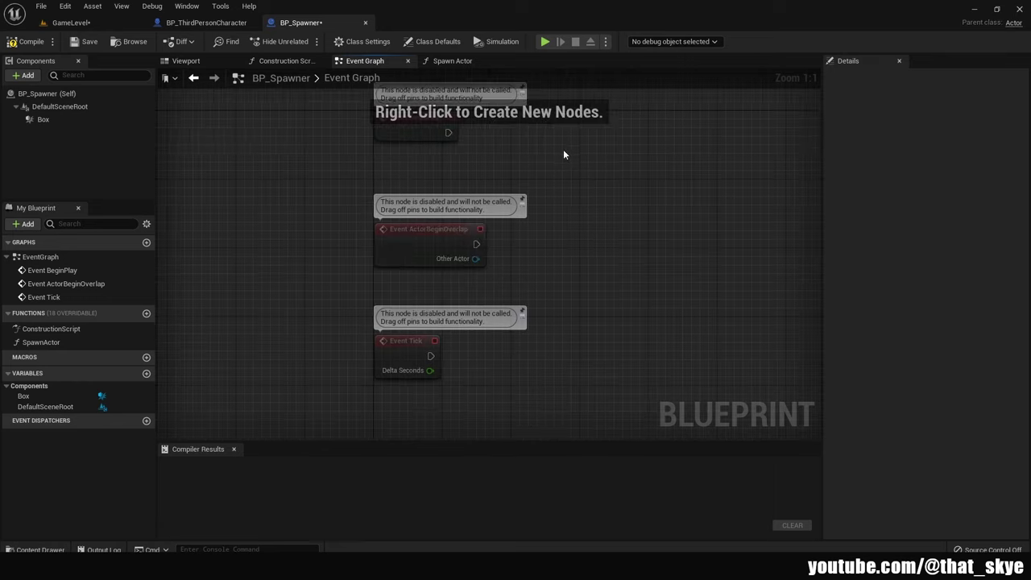
{"action": "left_click_drag", "start_coordinate": [649, 172], "coordinate": [349, 361]}
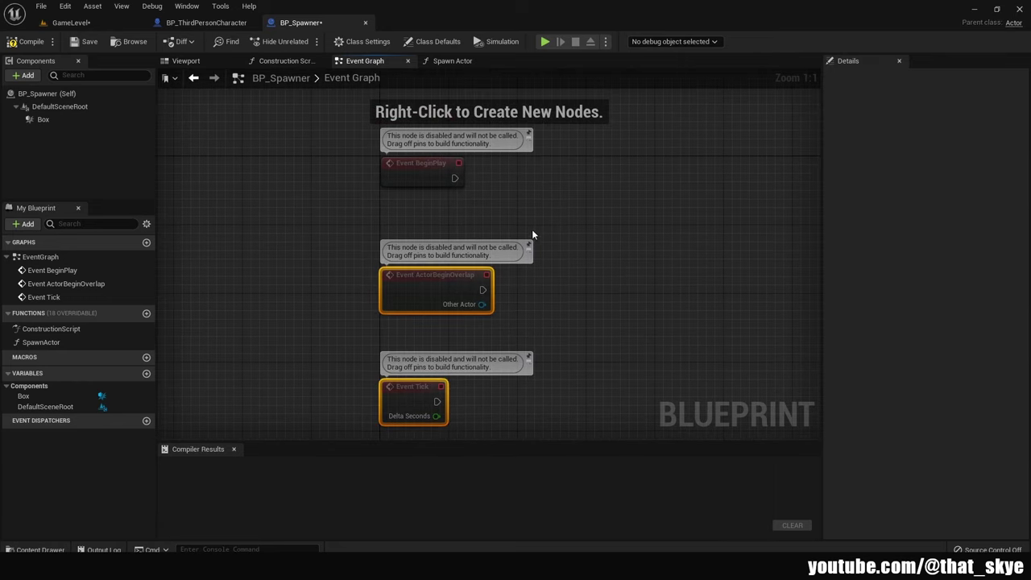
{"action": "key", "text": "Delete"}
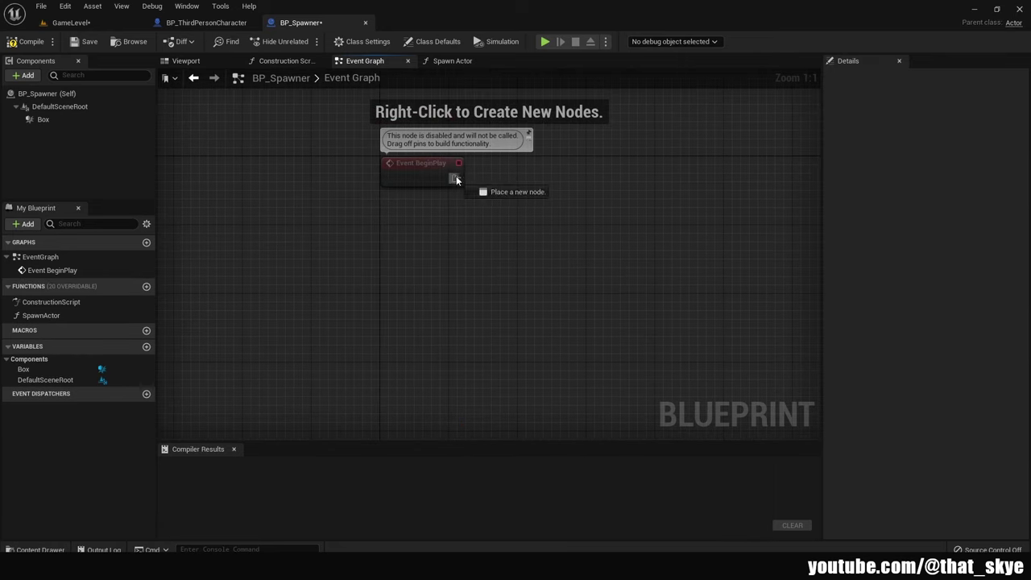
Add a Delay after BeginPlay with its duration fed by Random Float in Range
{"action": "right_click_drag", "start_coordinate": [593, 181], "coordinate": [519, 187]}
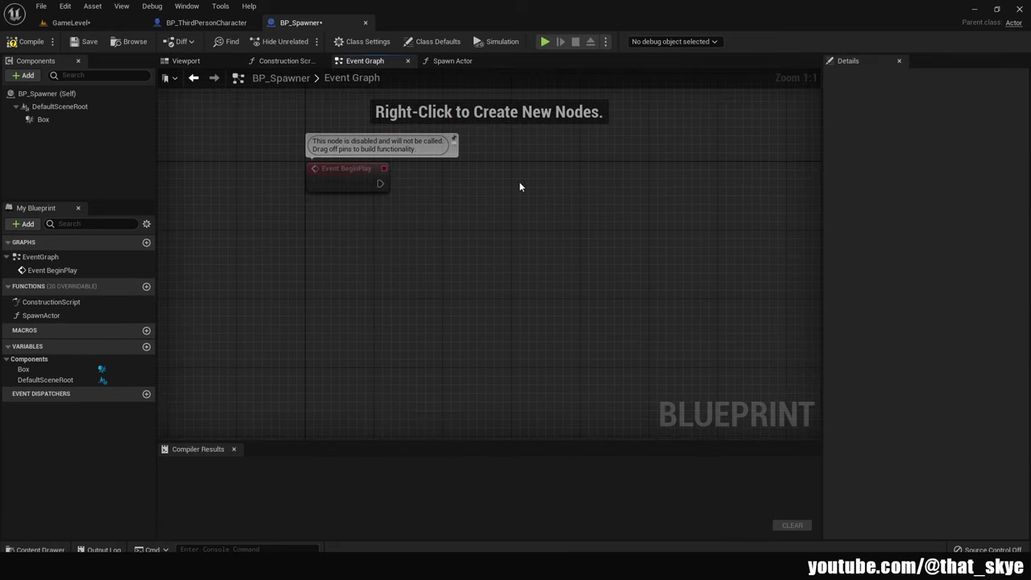
{"action": "left_click", "coordinate": [475, 189]}
{"action": "left_click_drag", "start_coordinate": [460, 184], "coordinate": [380, 184]}
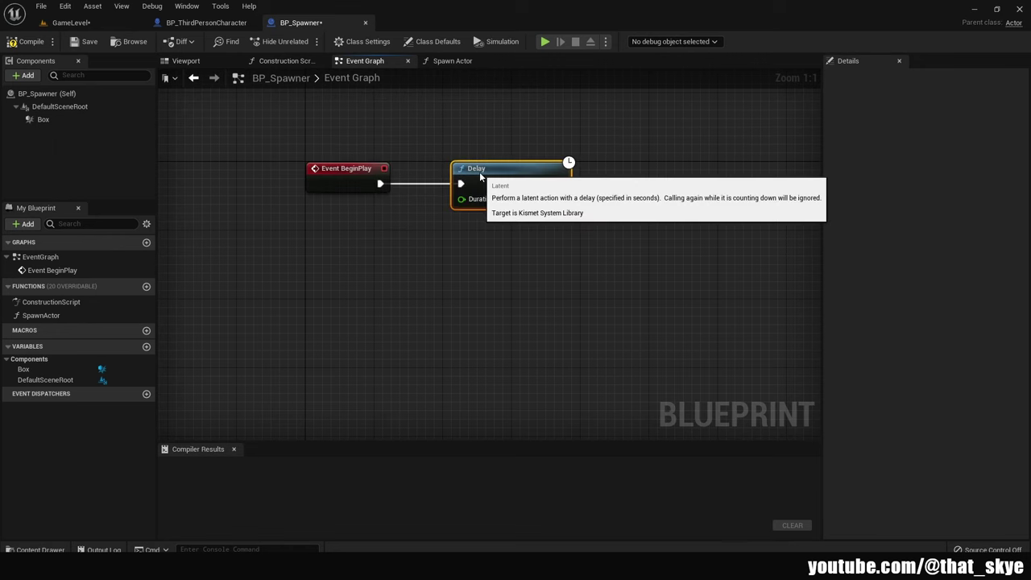
{"action": "right_click", "coordinate": [385, 270]}
{"action": "type", "text": "random float"}
{"action": "key", "text": "Return"}
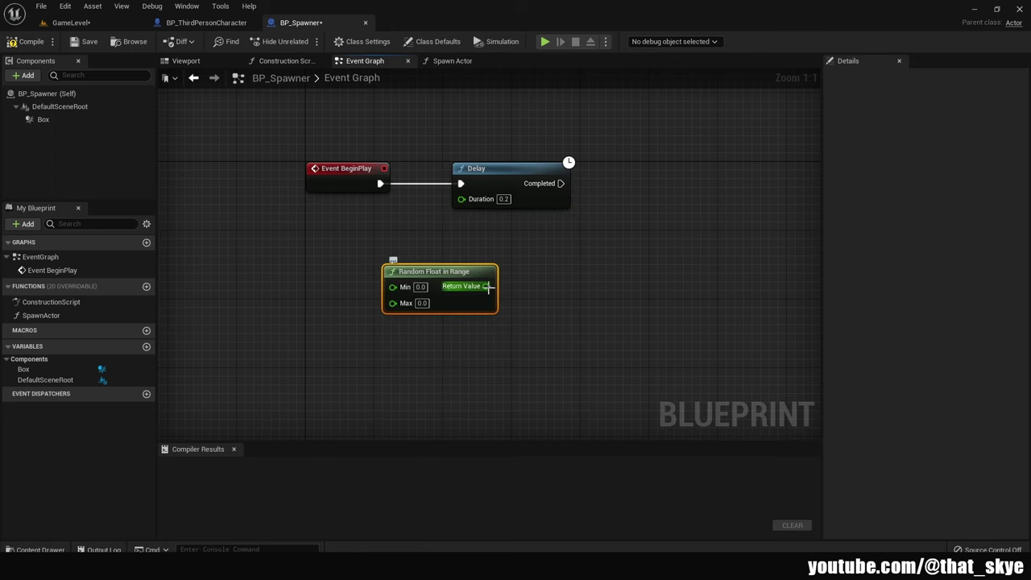
{"action": "left_click_drag", "start_coordinate": [485, 286], "coordinate": [461, 199]}
Place a Set Timer by Function Name node to the right of the Delay
{"action": "right_click_drag", "start_coordinate": [645, 187], "coordinate": [511, 210]}
{"action": "right_click", "coordinate": [510, 210]}
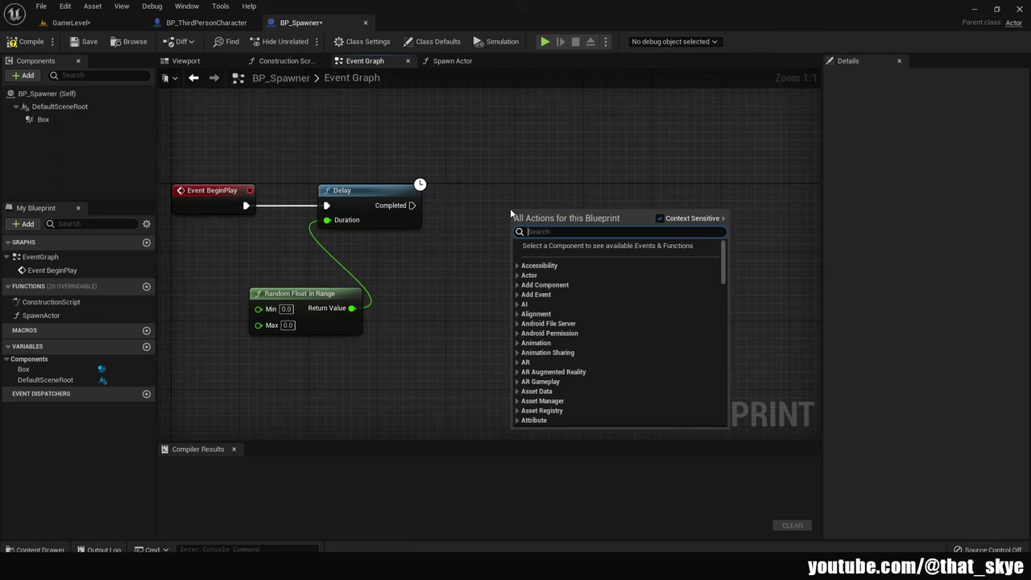
{"action": "type", "text": "set timer by f"}
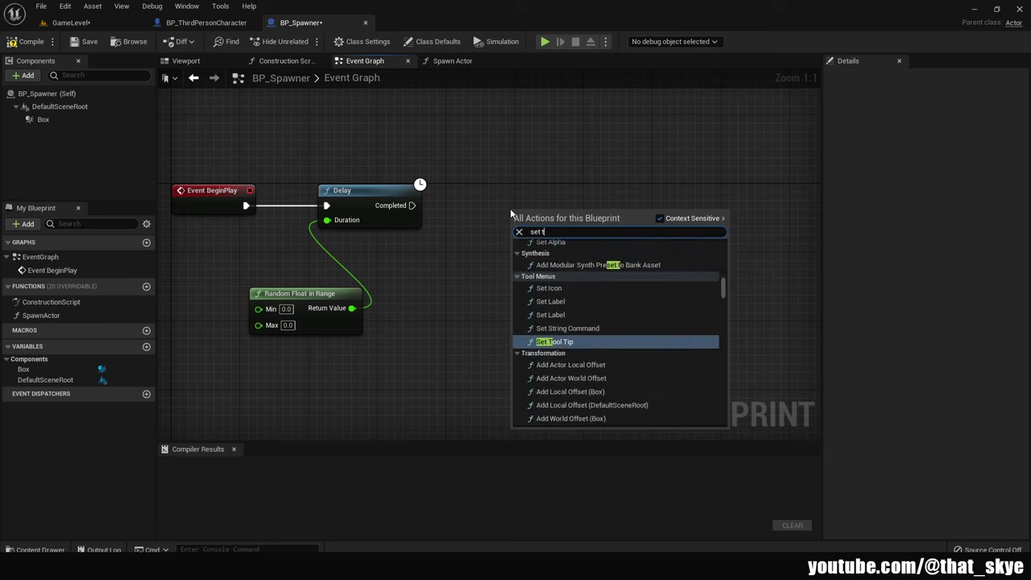
{"action": "key", "text": "Return"}
Run a looping SpawnActor timer after the Delay, its Time fed by a copied Random Float node
{"action": "left_click_drag", "start_coordinate": [515, 231], "coordinate": [411, 205]}
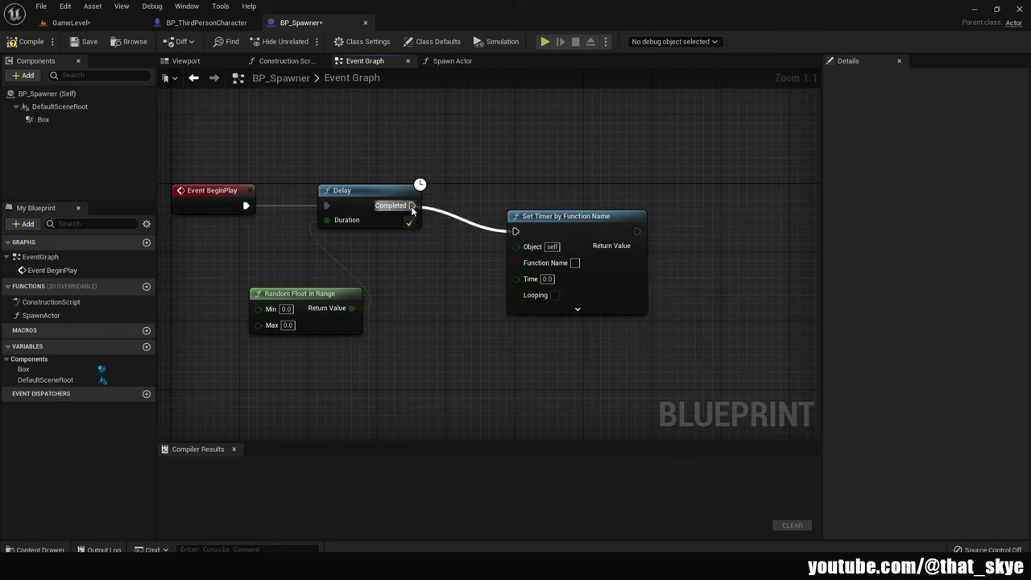
{"action": "left_click_drag", "start_coordinate": [561, 228], "coordinate": [561, 202]}
{"action": "left_click_drag", "start_coordinate": [404, 269], "coordinate": [247, 340]}
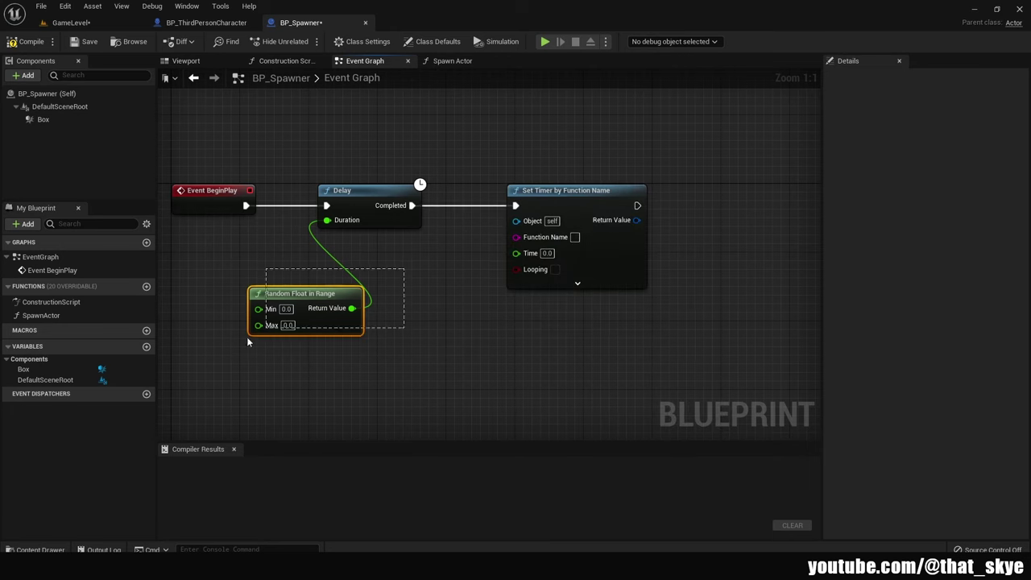
{"action": "right_click_drag", "start_coordinate": [301, 324], "coordinate": [296, 296]}
{"action": "key", "text": "ctrl+v"}
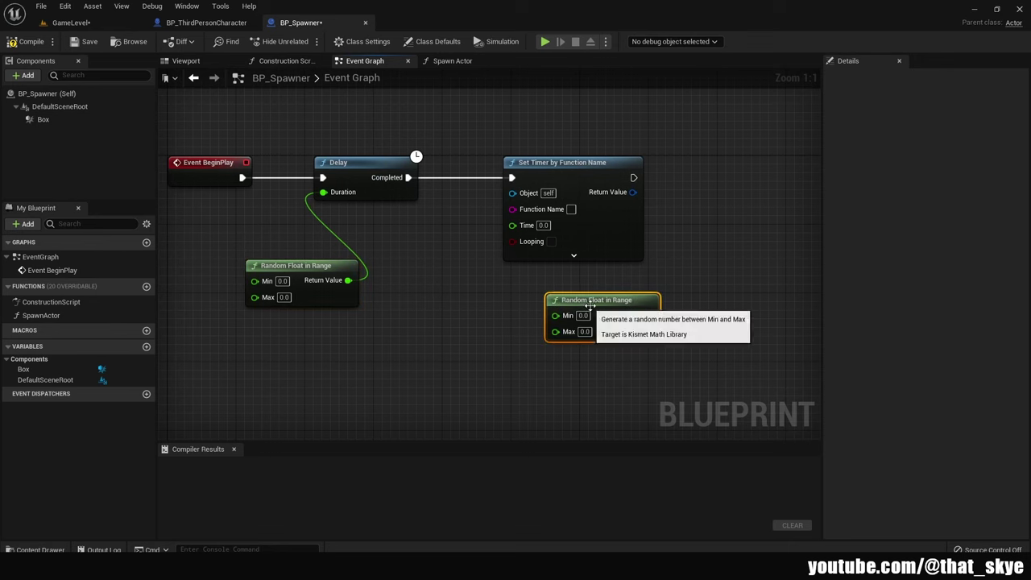
{"action": "left_click_drag", "start_coordinate": [649, 314], "coordinate": [530, 230]}
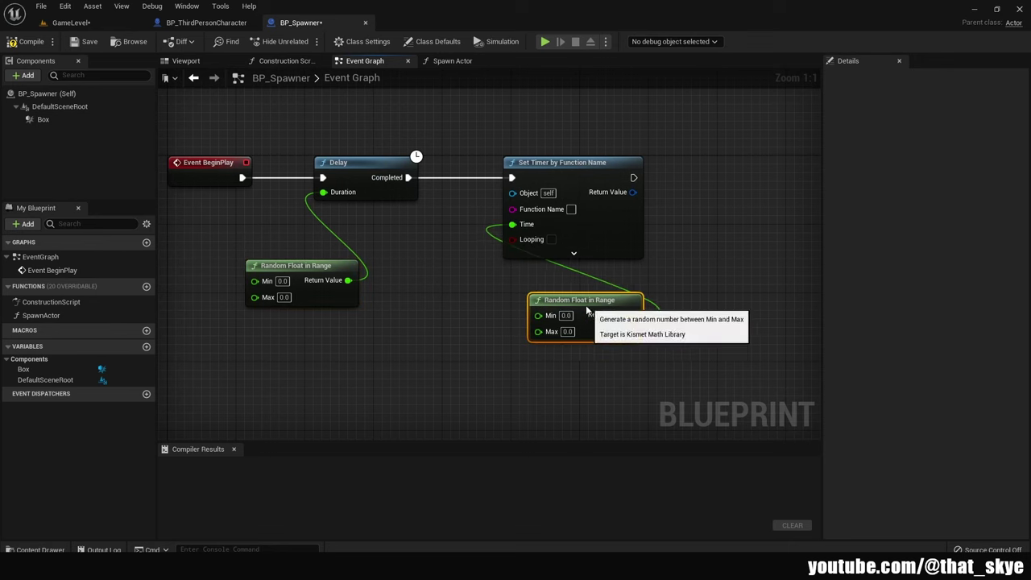
{"action": "left_click_drag", "start_coordinate": [596, 300], "coordinate": [553, 300]}
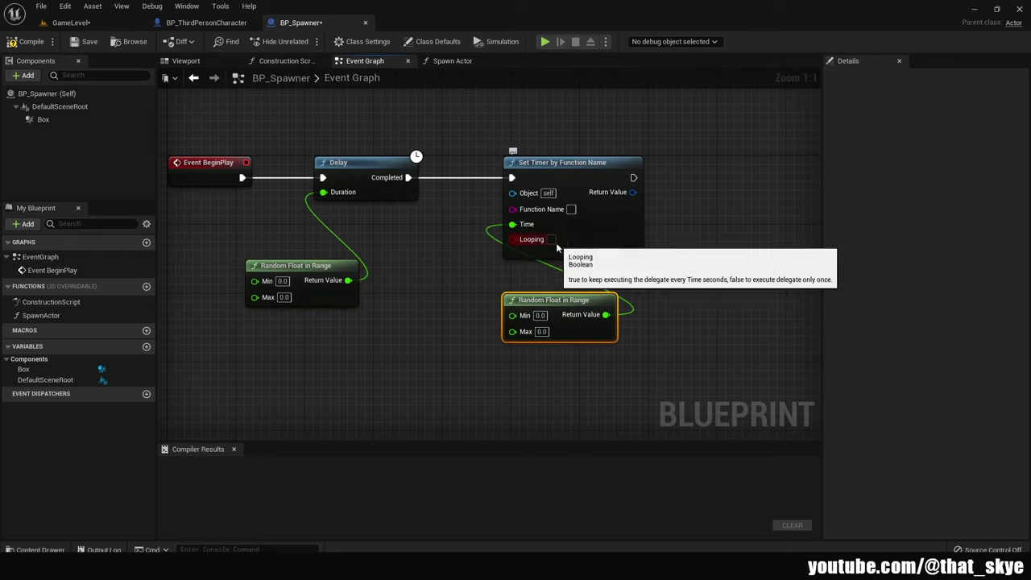
{"action": "left_click", "coordinate": [551, 239]}
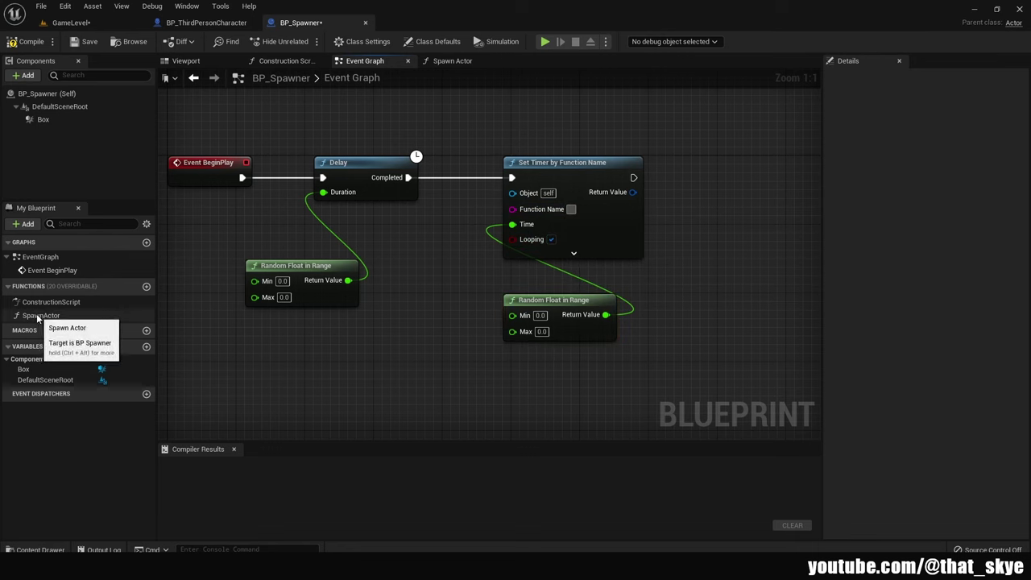
{"action": "type", "text": "SpawnActor"}
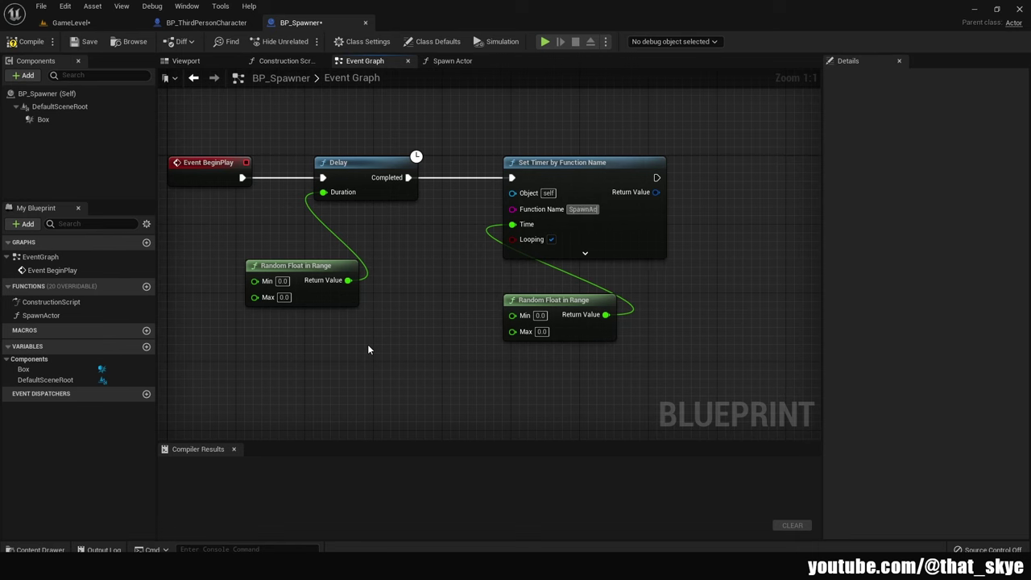
{"action": "key", "text": "Return"}
Set the Delay's random range to 1.0–2.0
{"action": "right_click_drag", "start_coordinate": [474, 275], "coordinate": [577, 249]}
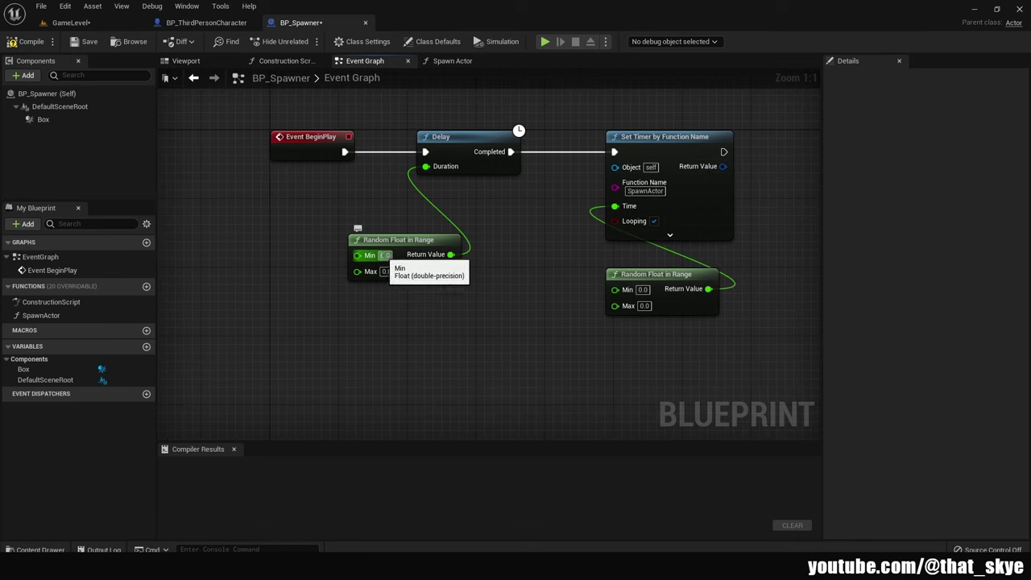
{"action": "left_click", "coordinate": [383, 255]}
{"action": "type", "text": "12"}
{"action": "key", "text": "Return"}
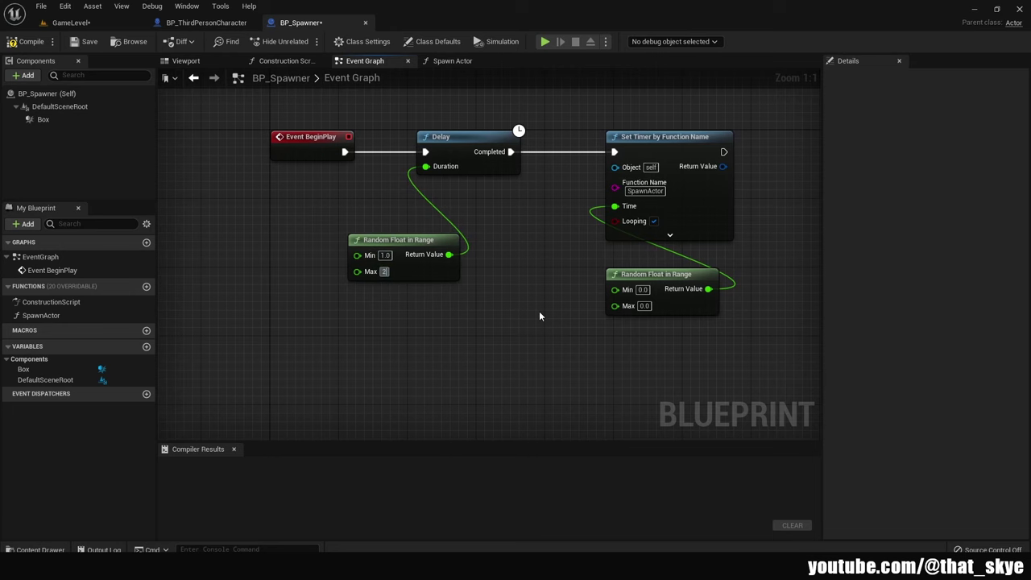
Set the timer's random range Min to 0.5 and Max to 2.0
{"action": "right_click_drag", "start_coordinate": [539, 311], "coordinate": [405, 298]}
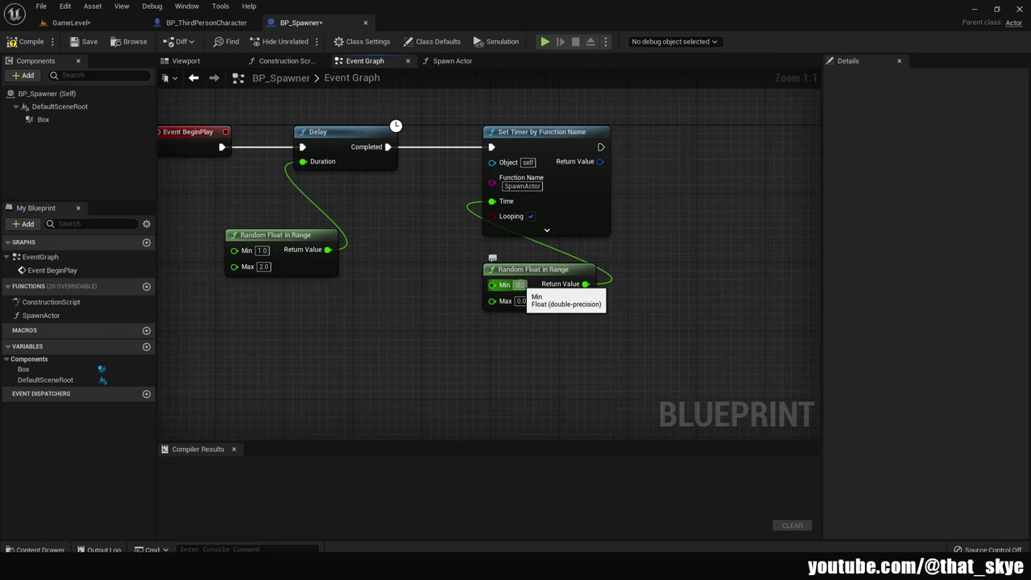
{"action": "left_click", "coordinate": [519, 285]}
{"action": "type", "text": "0.5"}
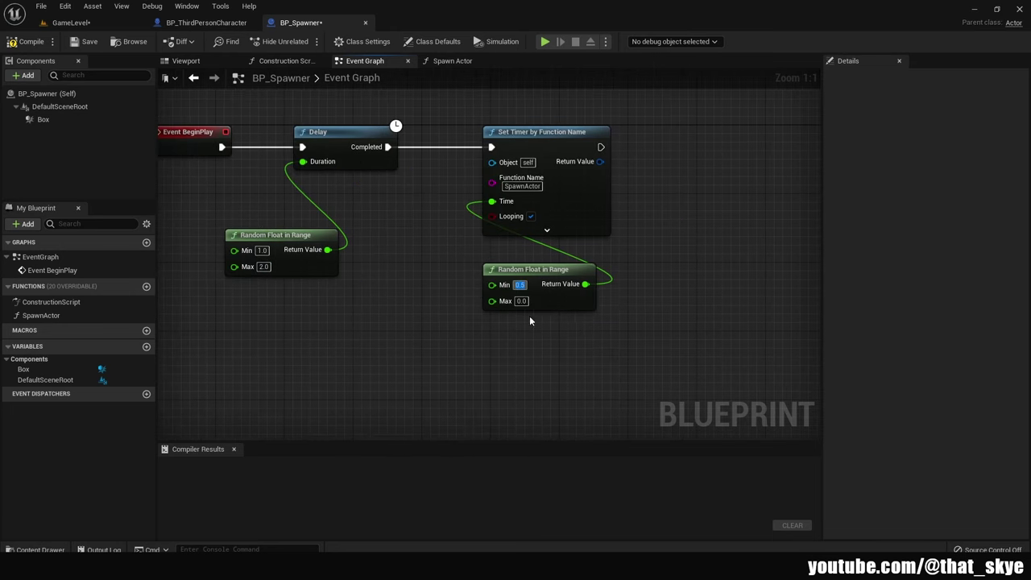
{"action": "left_click", "coordinate": [521, 301]}
{"action": "type", "text": "2"}
{"action": "key", "text": "Return"}
{"action": "key", "text": "Home"}
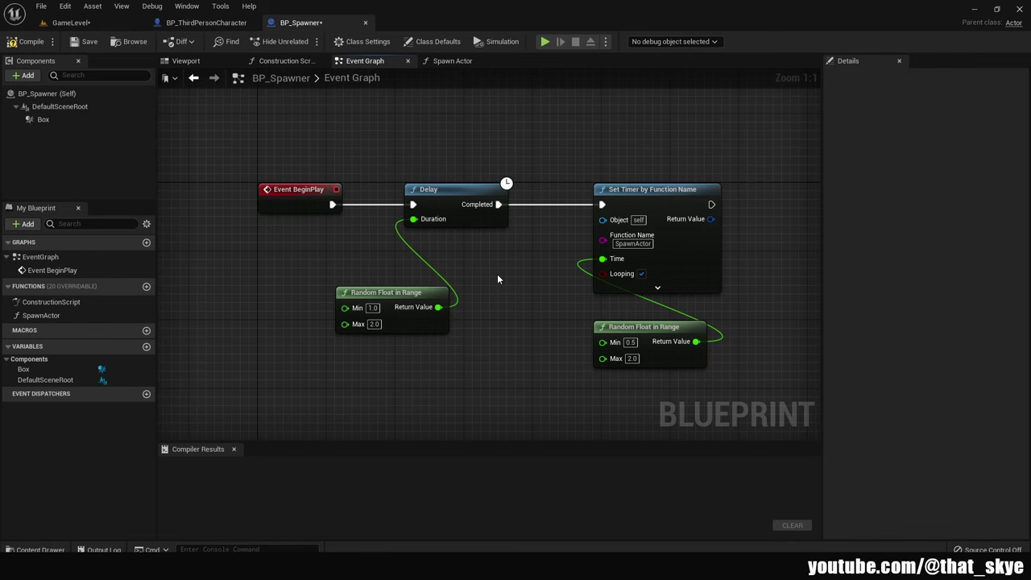
Compile and save BP_Spawner with all its graph nodes in view
{"action": "right_click_drag", "start_coordinate": [497, 279], "coordinate": [385, 270]}
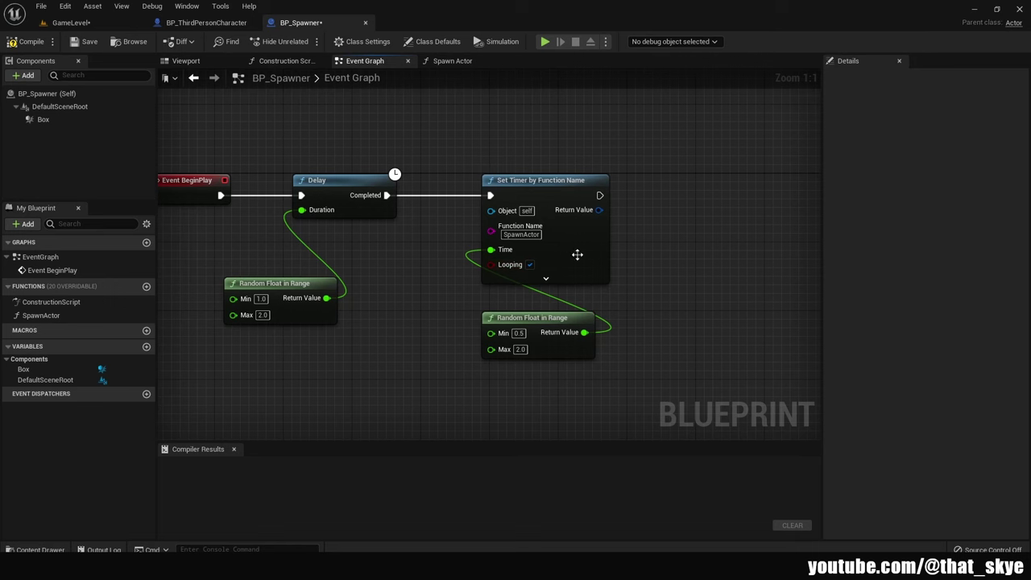
{"action": "left_click", "coordinate": [29, 41]}
{"action": "left_click", "coordinate": [87, 41]}
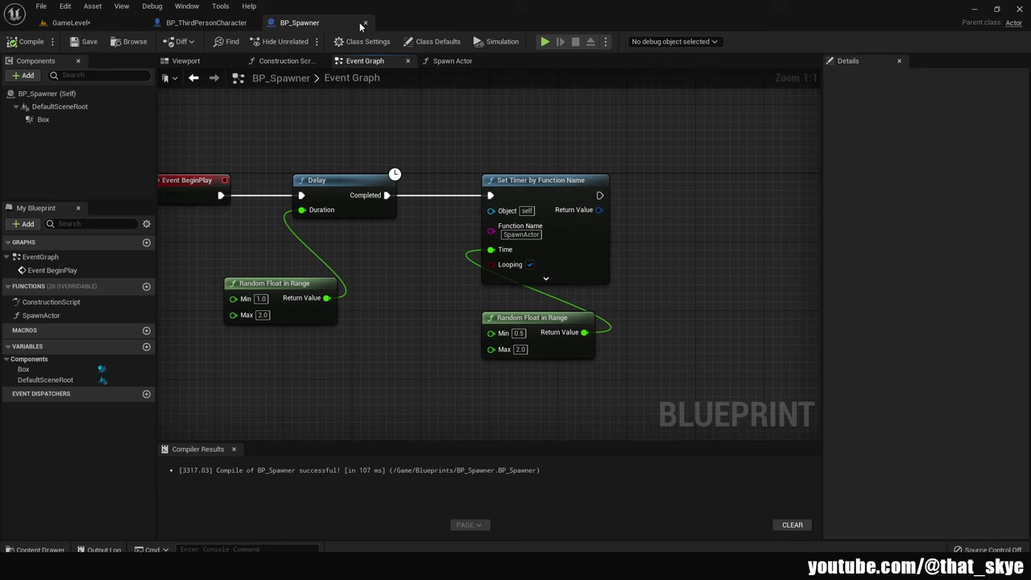
Place a BP_Spawner actor in GameLevel and raise it high above the ground
{"action": "left_click", "coordinate": [366, 24]}
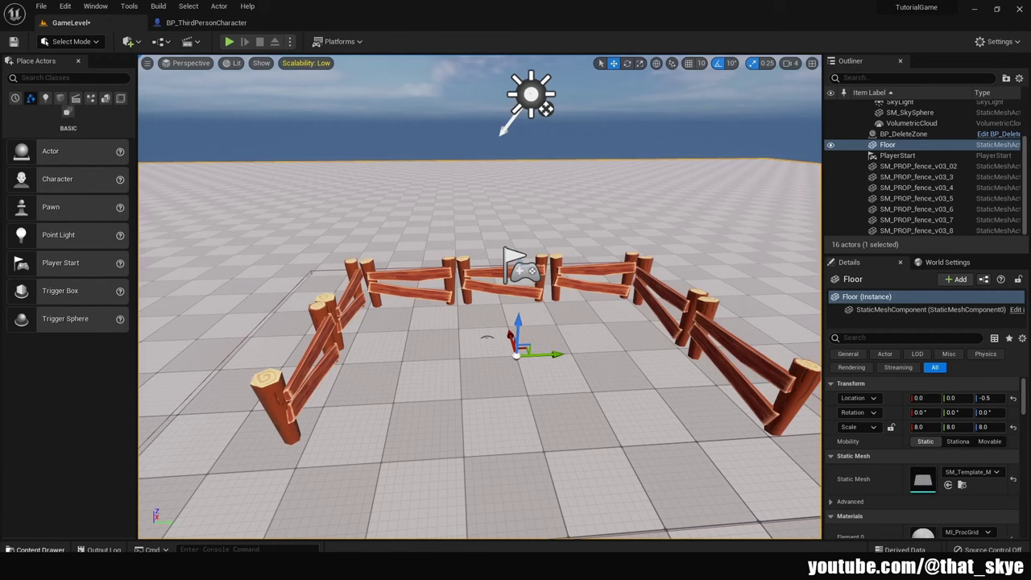
{"action": "left_click", "coordinate": [34, 549]}
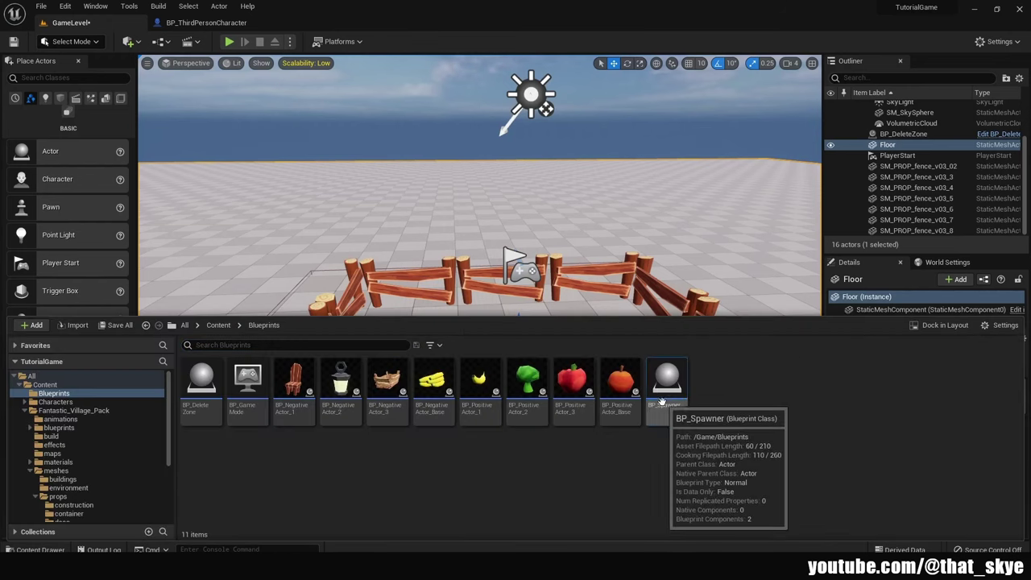
{"action": "left_click_drag", "start_coordinate": [667, 379], "coordinate": [508, 354]}
{"action": "right_click_drag", "start_coordinate": [516, 354], "coordinate": [516, 322]}
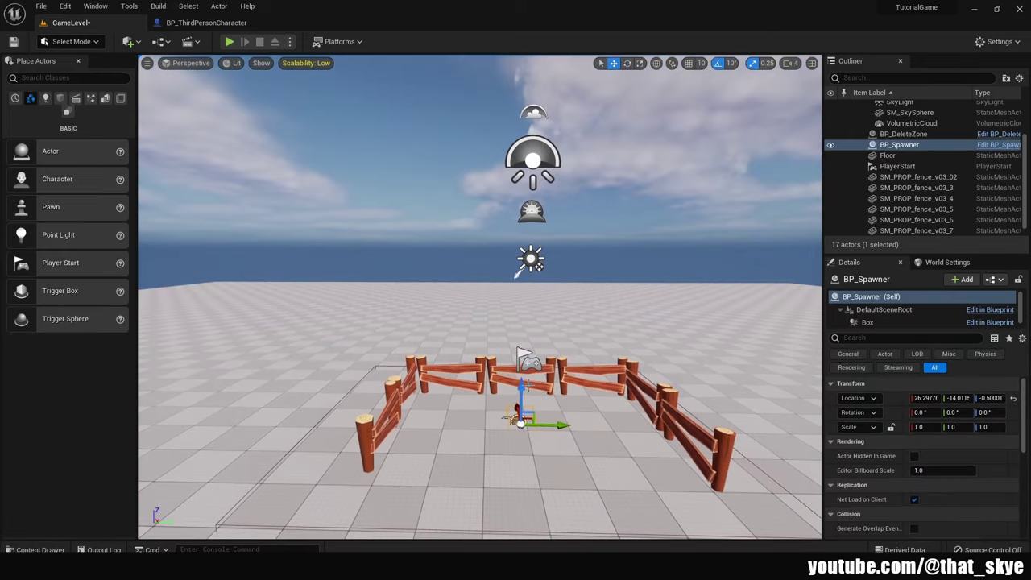
{"action": "left_click_drag", "start_coordinate": [523, 399], "coordinate": [588, 166]}
{"action": "right_click_drag", "start_coordinate": [589, 167], "coordinate": [589, 145]}
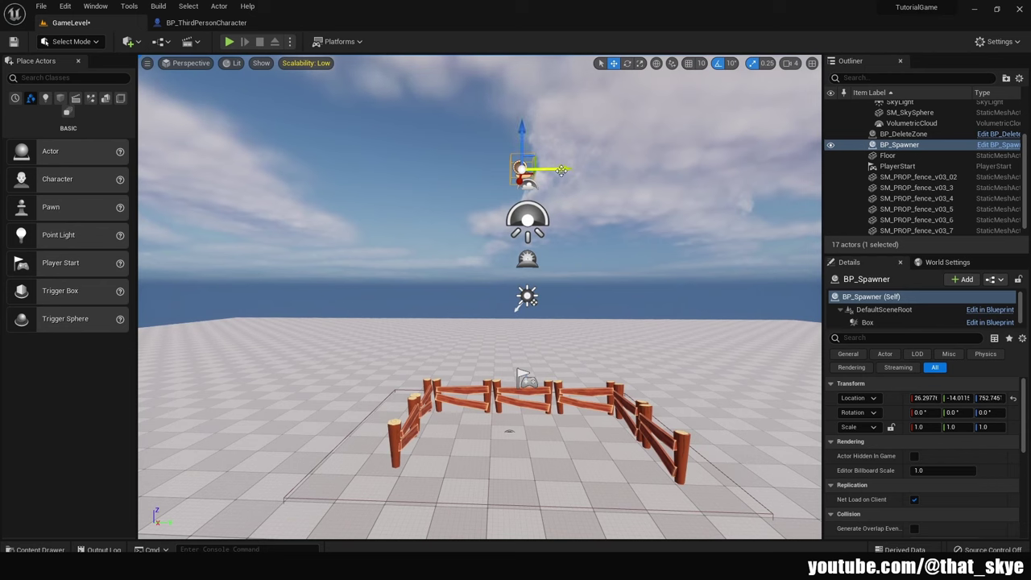
Duplicate the spawner along Y to form a row of five
{"action": "mouse_move", "coordinate": [556, 169]}
{"action": "left_mouse_down"}
{"action": "mouse_move", "coordinate": [499, 169]}
{"action": "mouse_move", "coordinate": [583, 170]}
{"action": "left_mouse_up"}
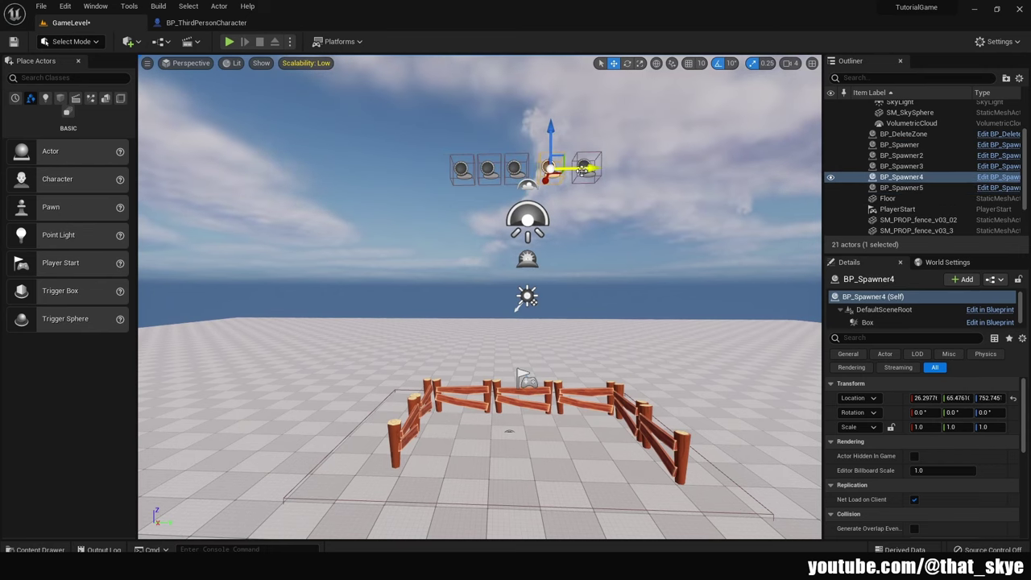
{"action": "left_click", "coordinate": [515, 169]}
{"action": "left_click", "coordinate": [488, 169]}
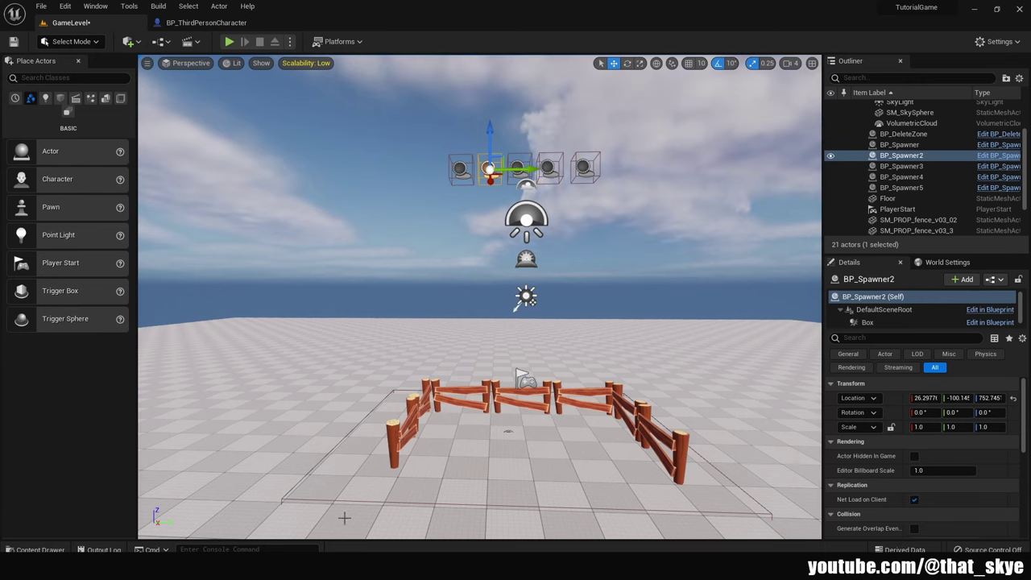
Create a 'Widgets' folder in Content and open it
{"action": "left_click", "coordinate": [36, 549]}
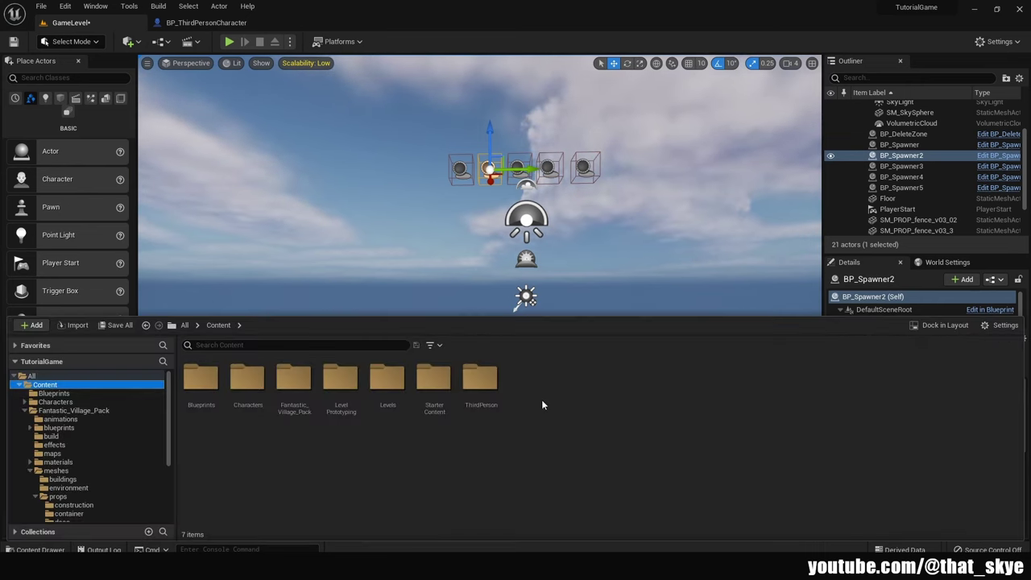
{"action": "right_click", "coordinate": [549, 400]}
{"action": "left_click", "coordinate": [598, 84]}
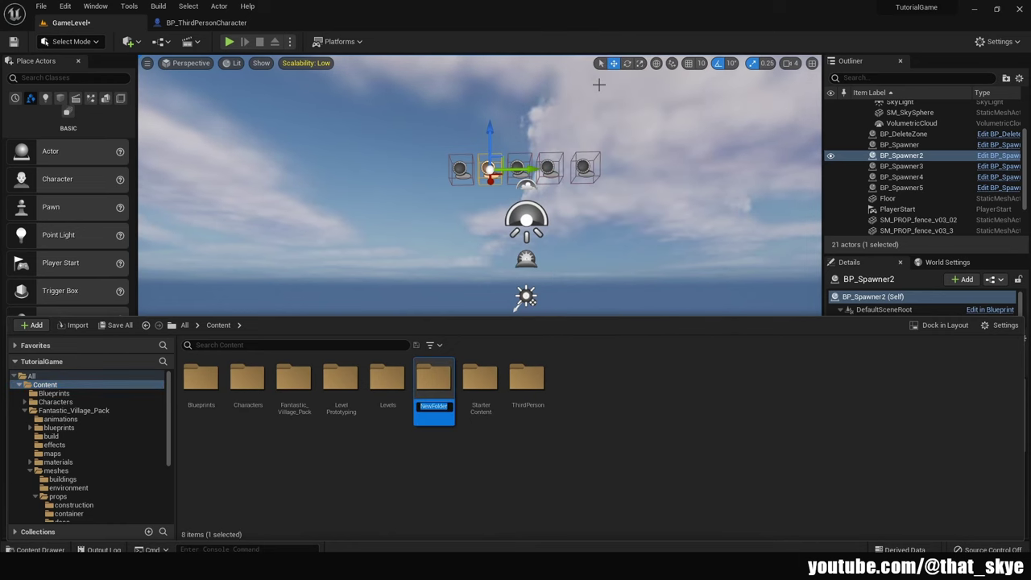
{"action": "type", "text": "W"}
{"action": "type", "text": "s"}
{"action": "key", "text": "Return"}
{"action": "double_click", "coordinate": [526, 377]}
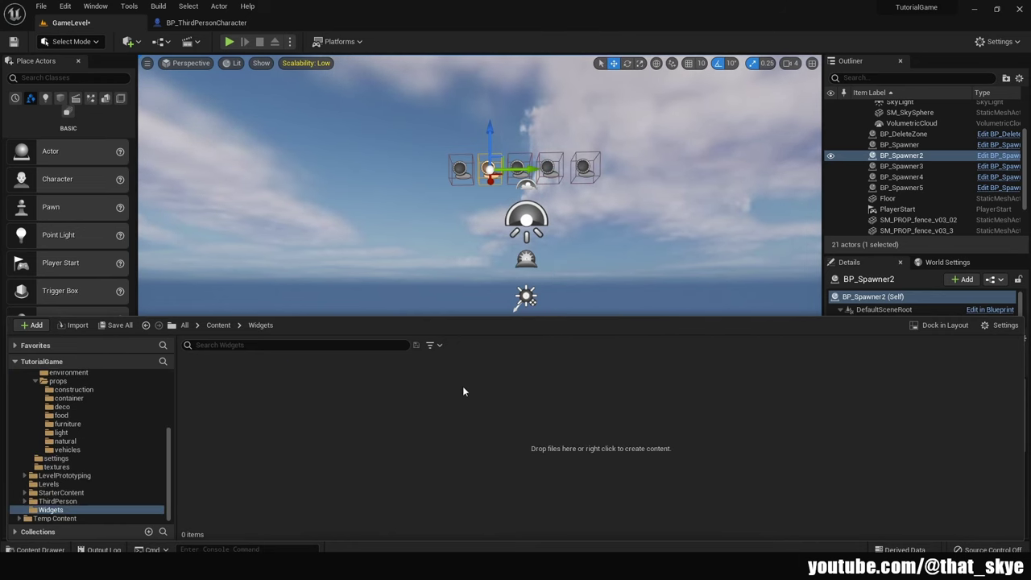
Create a User Widget blueprint named WB_HUD
{"action": "right_click", "coordinate": [447, 385]}
{"action": "mouse_move", "coordinate": [480, 379]}
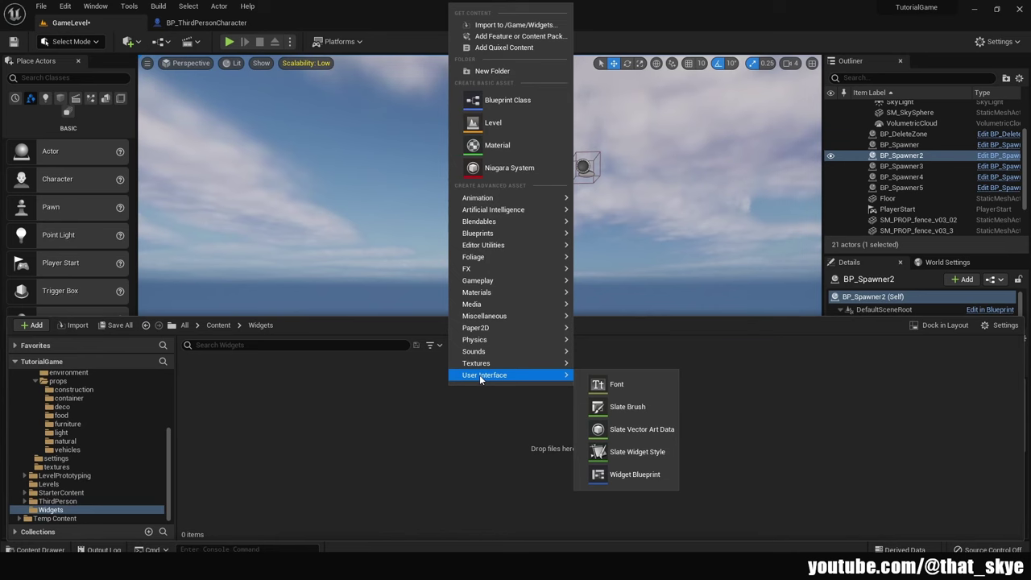
{"action": "left_click", "coordinate": [636, 473]}
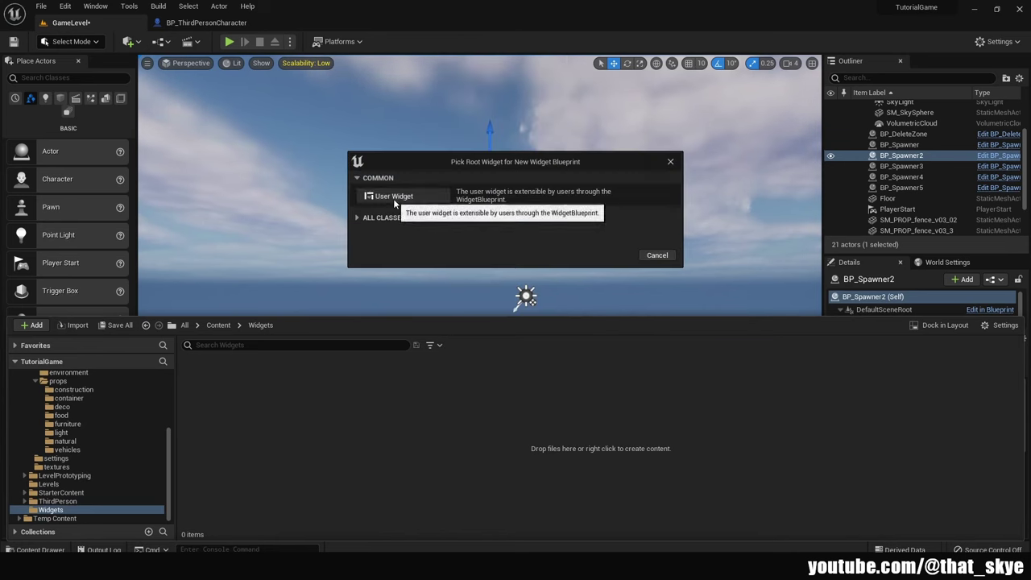
{"action": "left_click", "coordinate": [393, 197]}
{"action": "type", "text": "WB_HUD"}
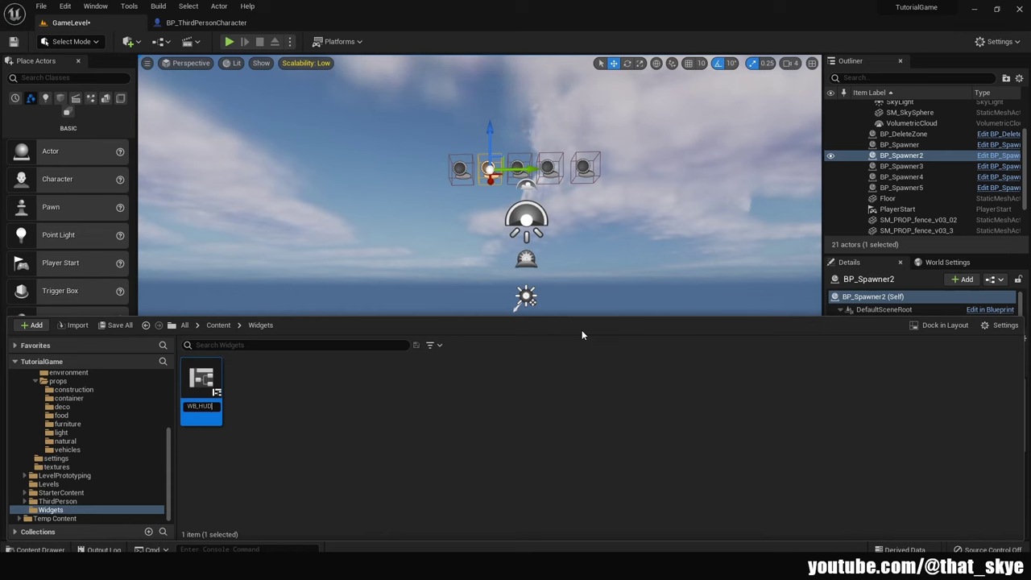
{"action": "key", "text": "Return"}
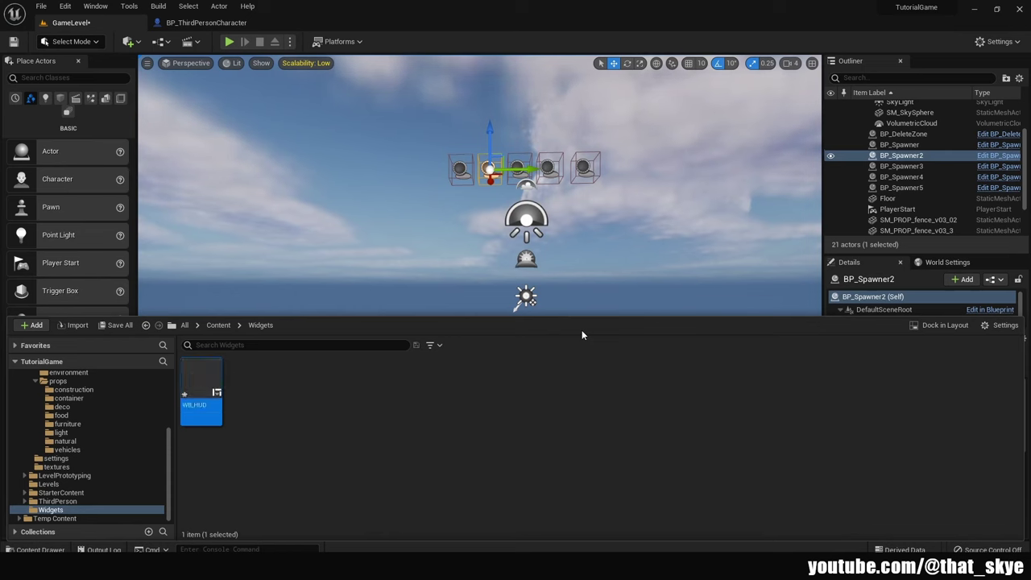
Create a second User Widget blueprint named WB_Heart
{"action": "right_click", "coordinate": [268, 390]}
{"action": "mouse_move", "coordinate": [306, 380]}
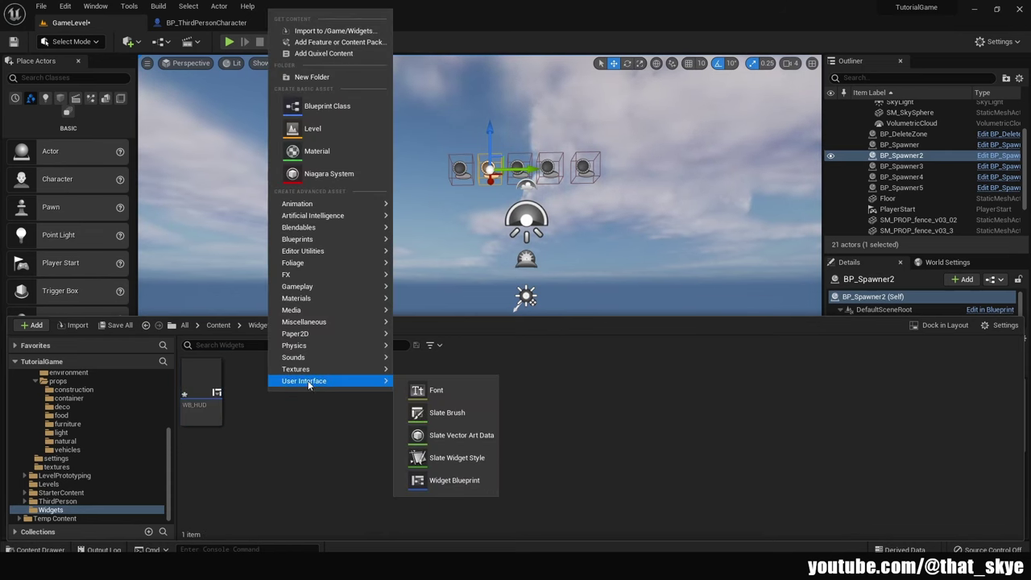
{"action": "left_click", "coordinate": [440, 478]}
{"action": "left_click", "coordinate": [382, 196]}
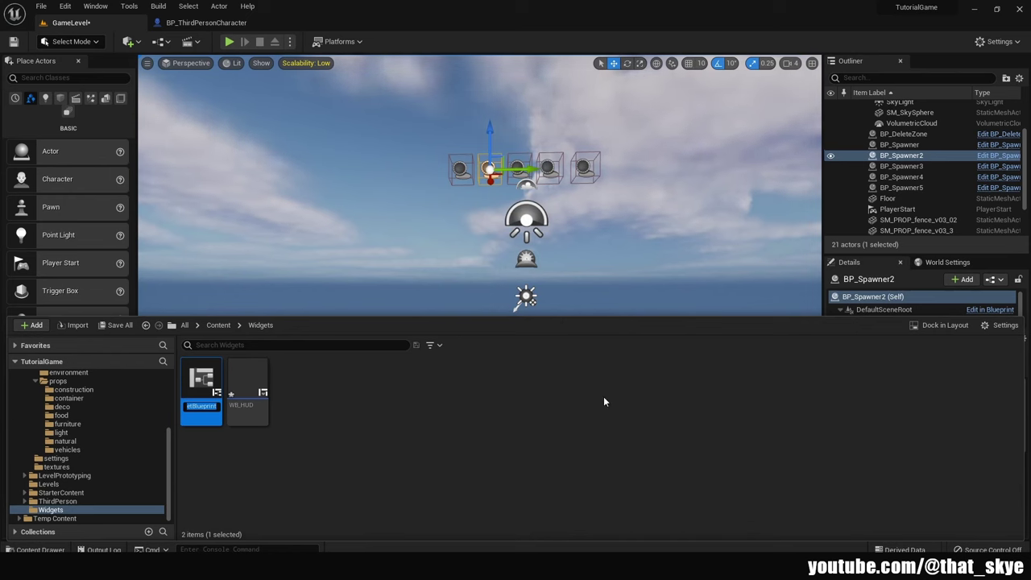
{"action": "type", "text": "WB_Heart"}
{"action": "key", "text": "Return"}
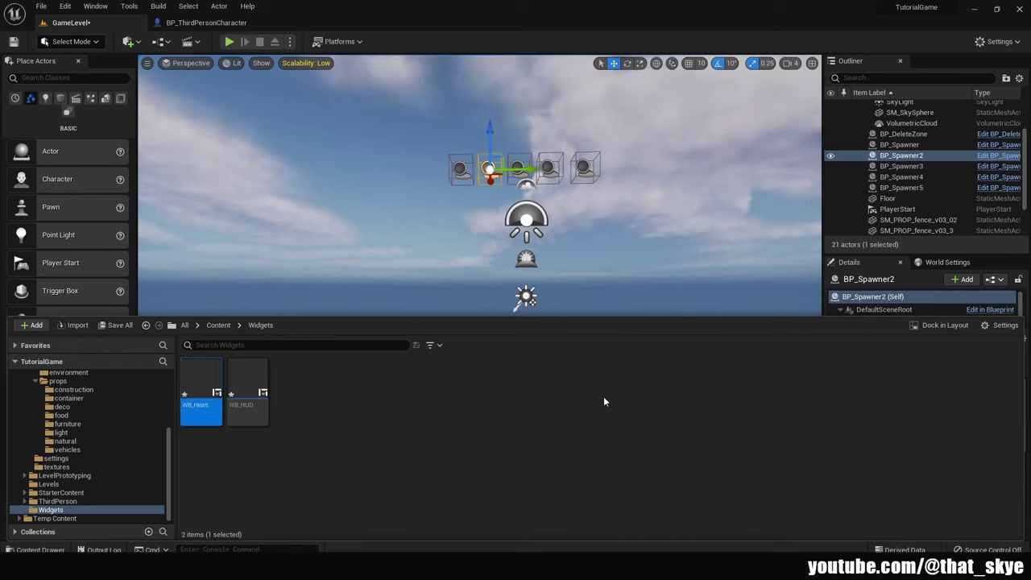
Add a Canvas Panel to WB_Heart with an Image inside it
{"action": "double_click", "coordinate": [201, 390]}
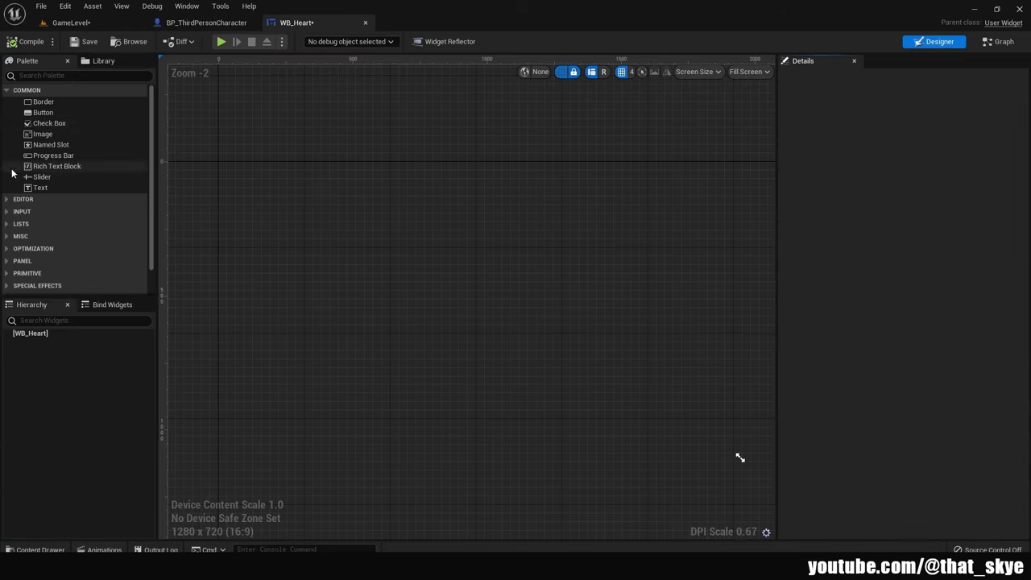
{"action": "left_click", "coordinate": [46, 75]}
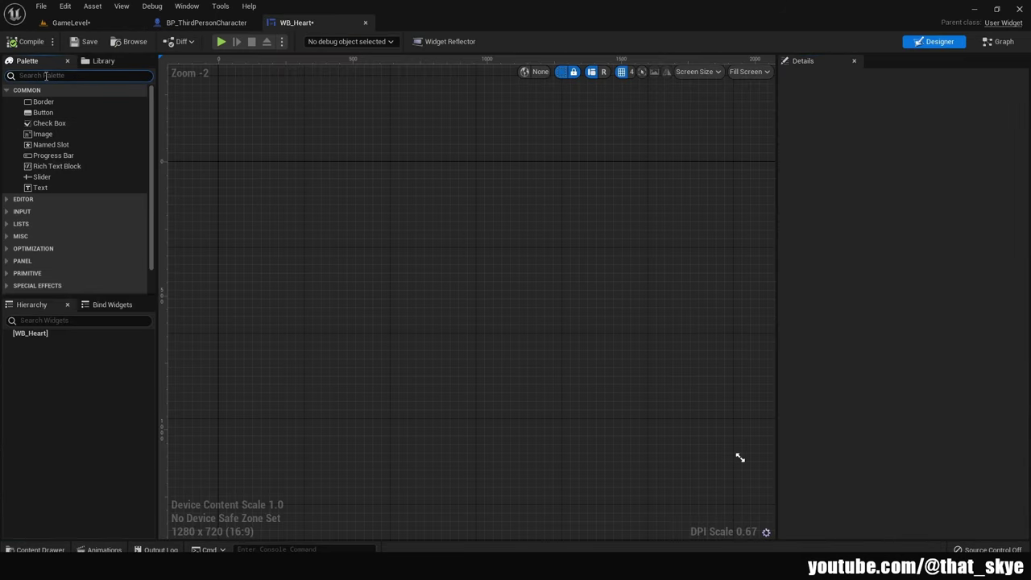
{"action": "type", "text": "canva"}
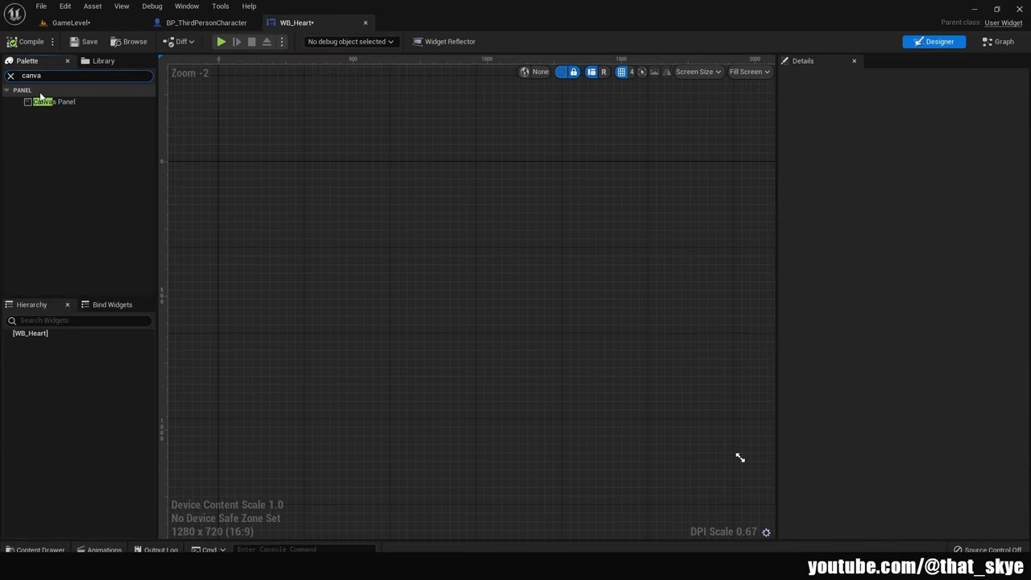
{"action": "left_click", "coordinate": [97, 102]}
{"action": "left_click_drag", "start_coordinate": [56, 101], "coordinate": [384, 234]}
{"action": "left_click", "coordinate": [10, 75]}
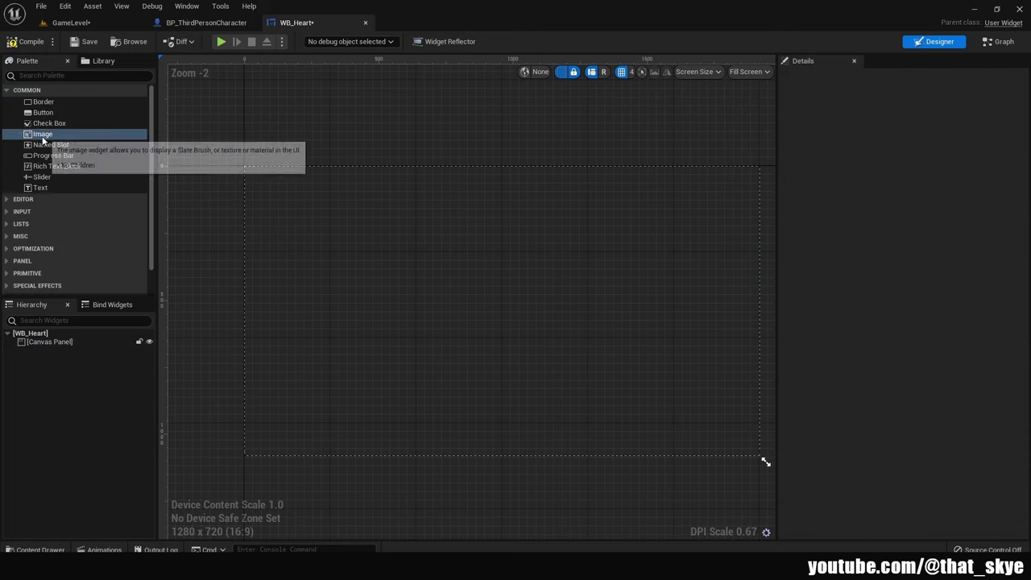
{"action": "left_click_drag", "start_coordinate": [43, 133], "coordinate": [303, 214]}
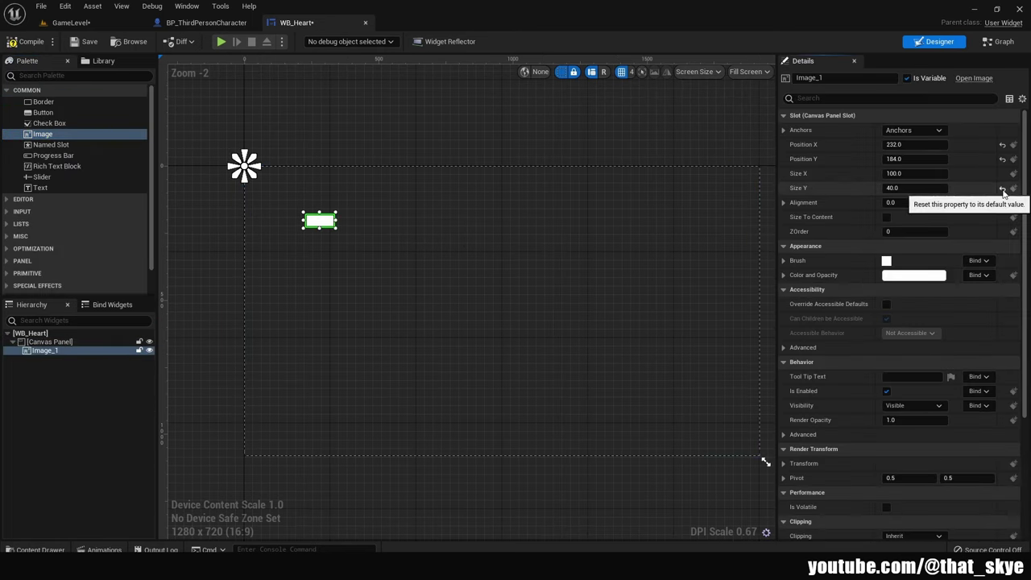
Make the image square by setting its height to 100
{"action": "left_click", "coordinate": [1002, 187]}
{"action": "left_click", "coordinate": [925, 192]}
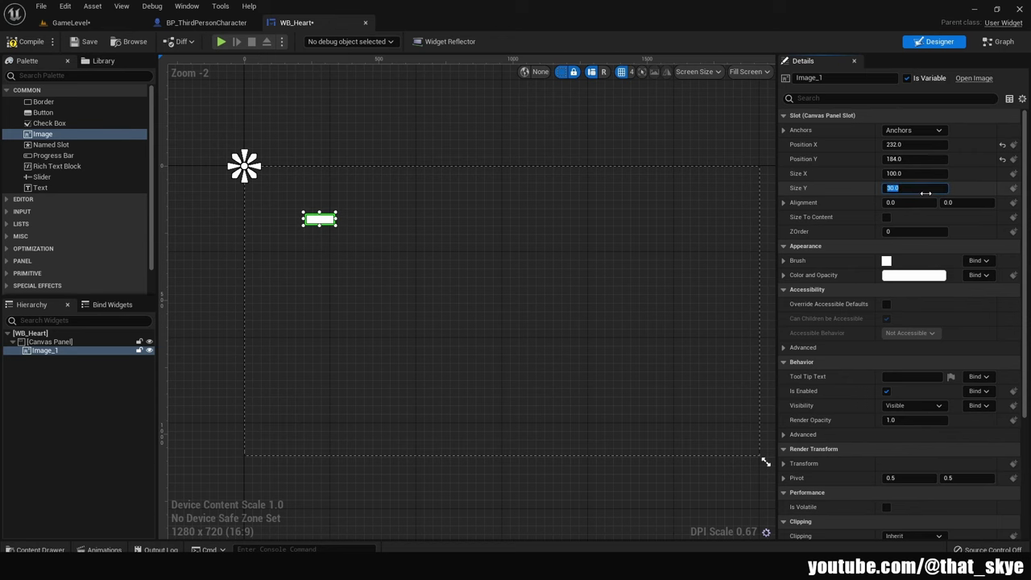
{"action": "type", "text": "100"}
{"action": "key", "text": "Return"}
{"action": "right_click_drag", "start_coordinate": [432, 235], "coordinate": [501, 265]}
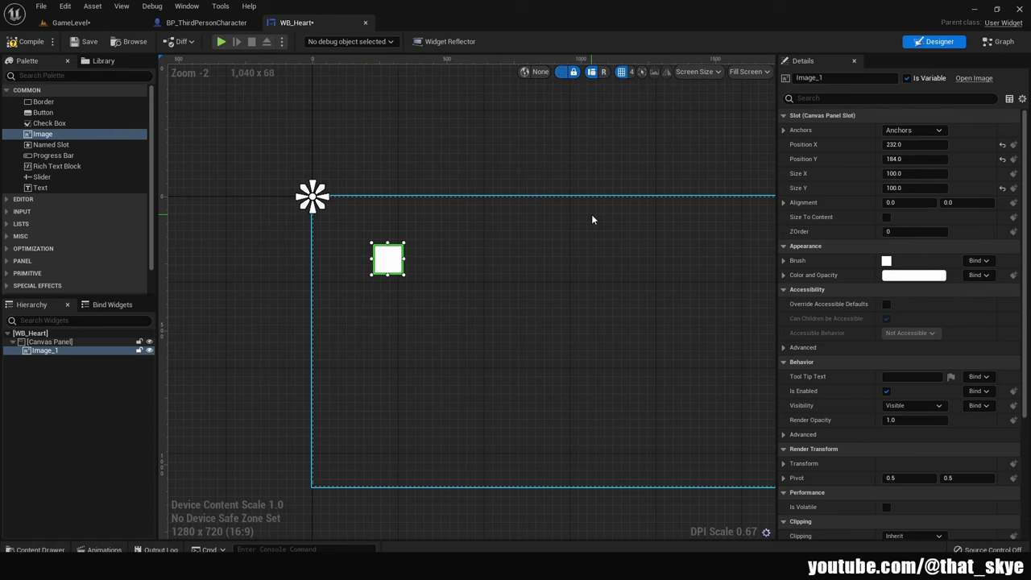
Apply Paper2D pixel-art texture settings to the HeartIcon texture
{"action": "key", "text": "ctrl+space"}
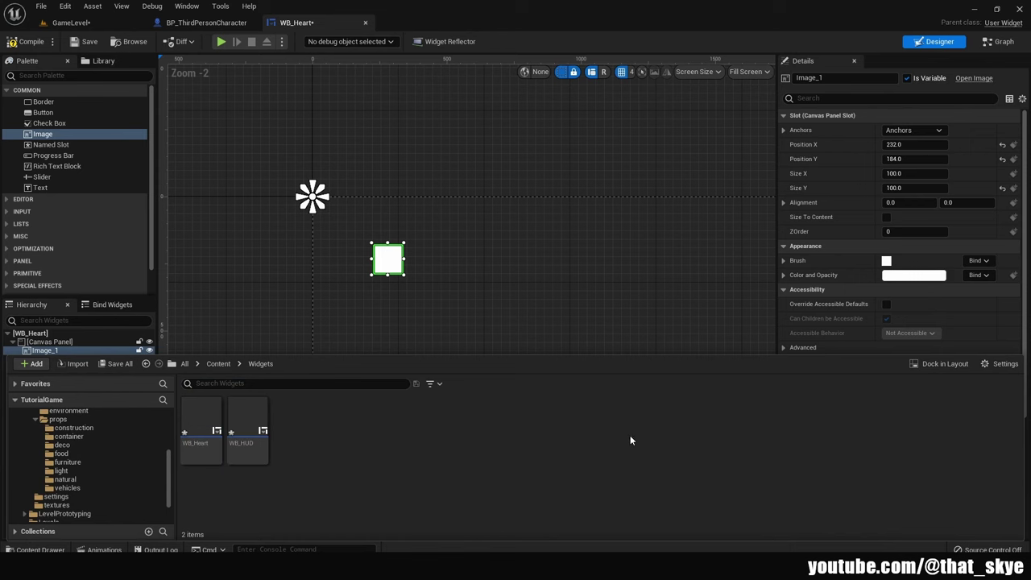
{"action": "key", "text": "ctrl+space"}
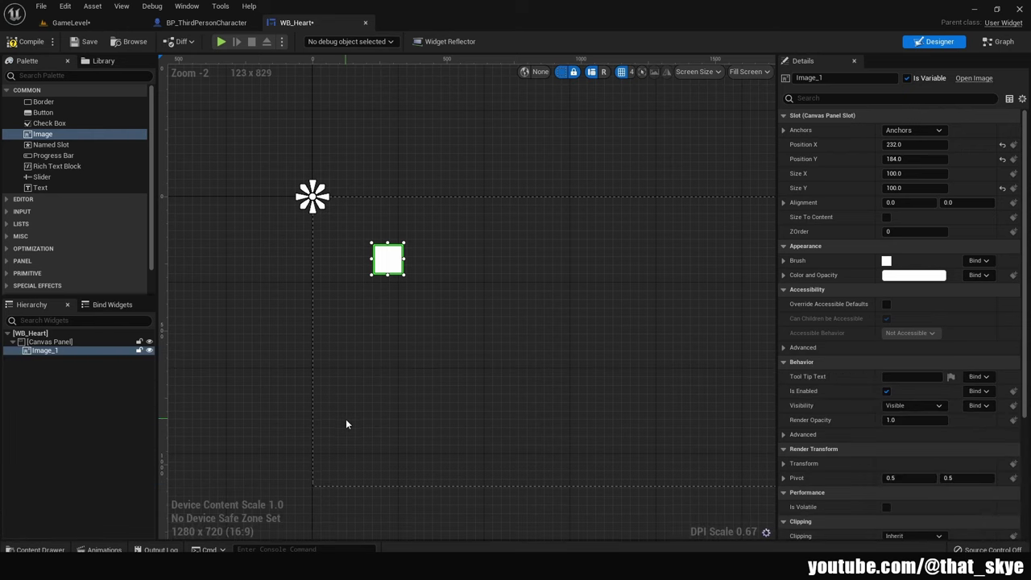
{"action": "key", "text": "ctrl+space"}
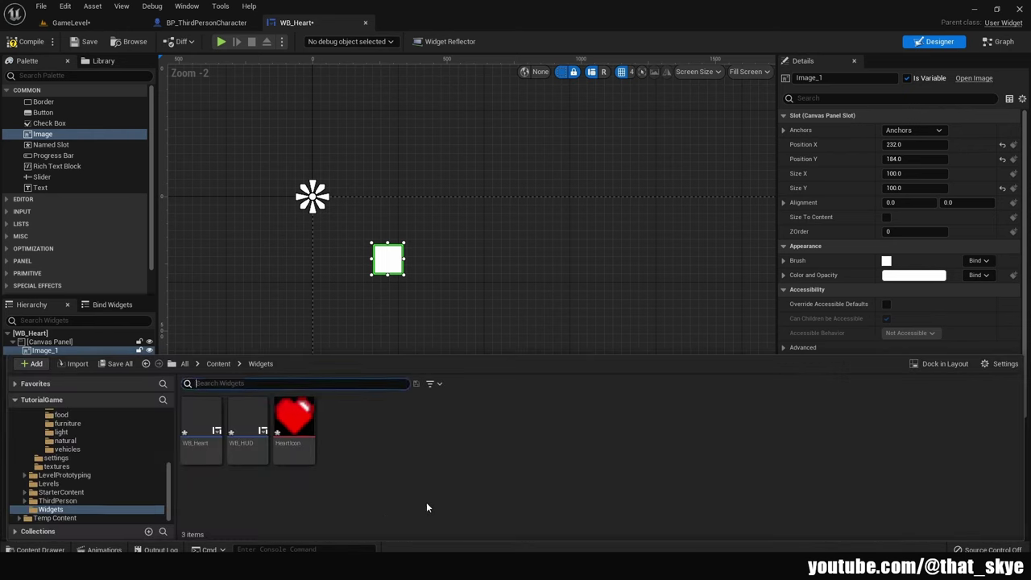
{"action": "right_click", "coordinate": [304, 416]}
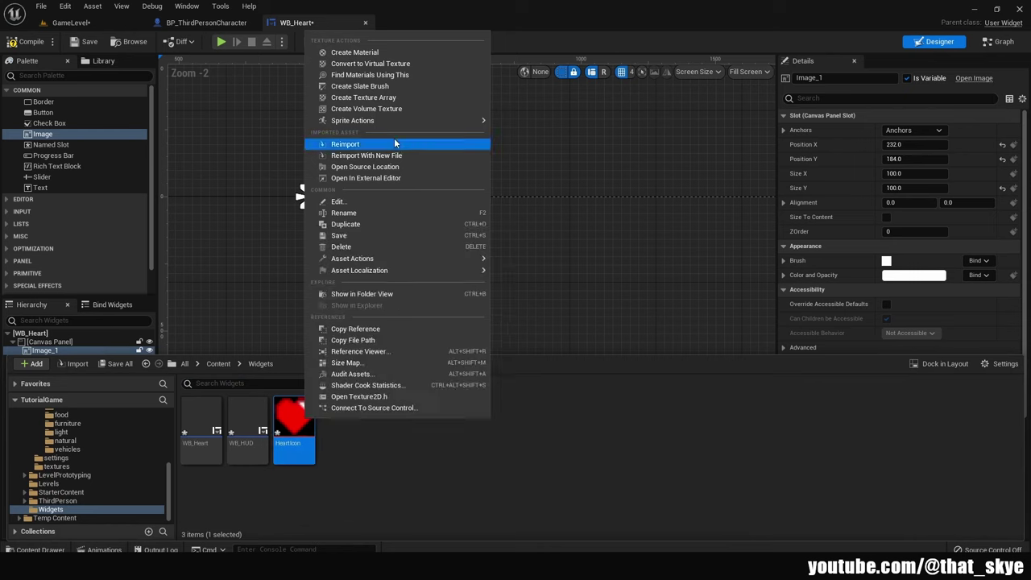
{"action": "mouse_move", "coordinate": [395, 123]}
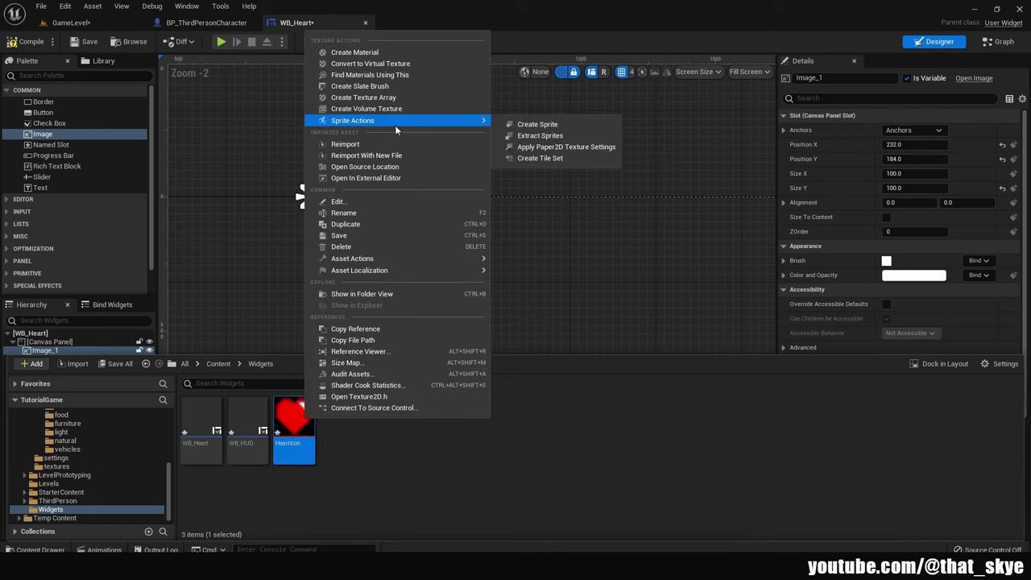
{"action": "left_click", "coordinate": [566, 149]}
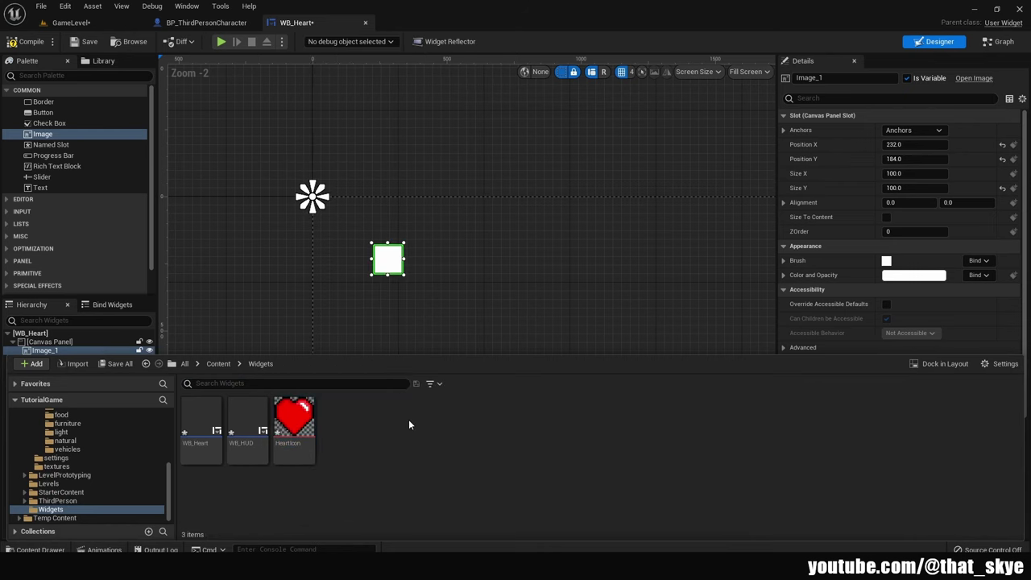
Set HeartIcon as the image's Brush Image
{"action": "left_click_drag", "start_coordinate": [294, 417], "coordinate": [886, 262]}
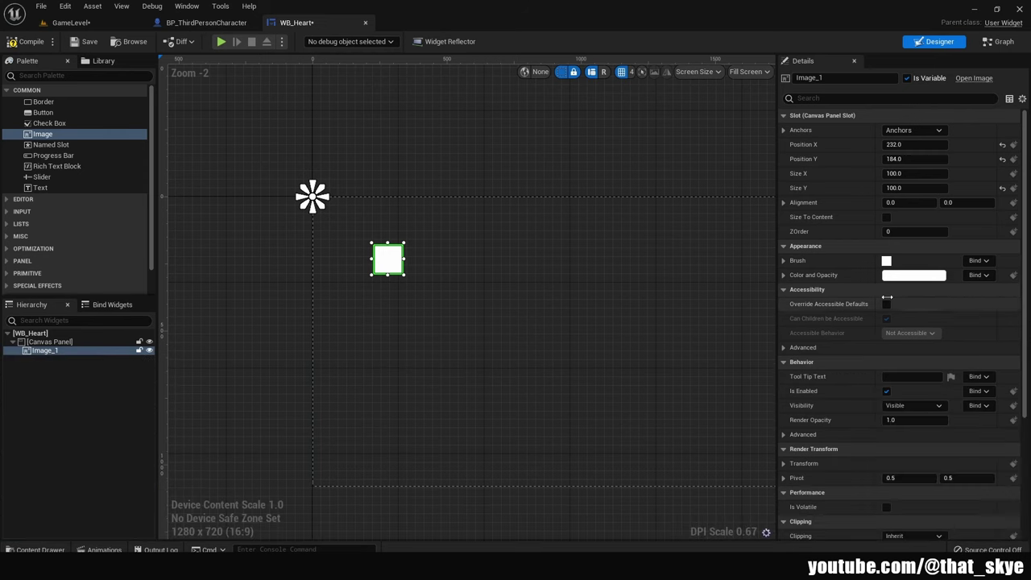
{"action": "left_click", "coordinate": [784, 262]}
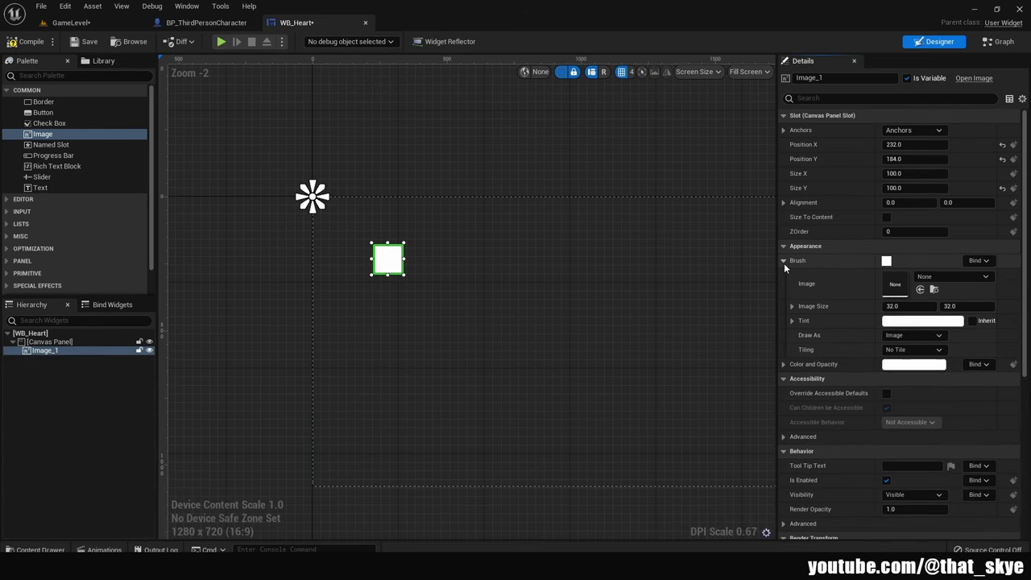
{"action": "left_click", "coordinate": [41, 549]}
{"action": "left_click_drag", "start_coordinate": [201, 419], "coordinate": [895, 283]}
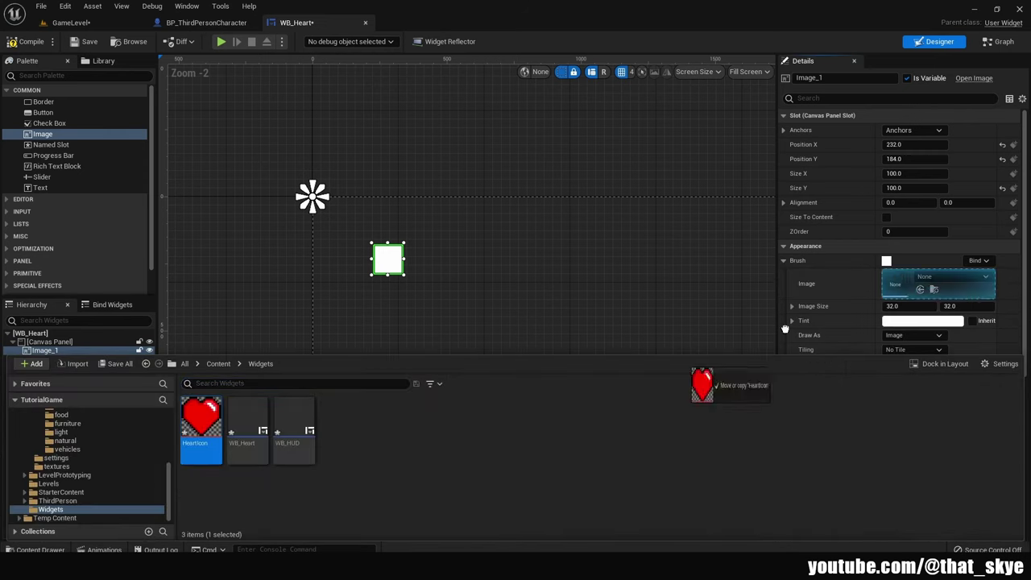
{"action": "scroll", "coordinate": [496, 306], "scroll_direction": "up", "scroll_amount": 1}
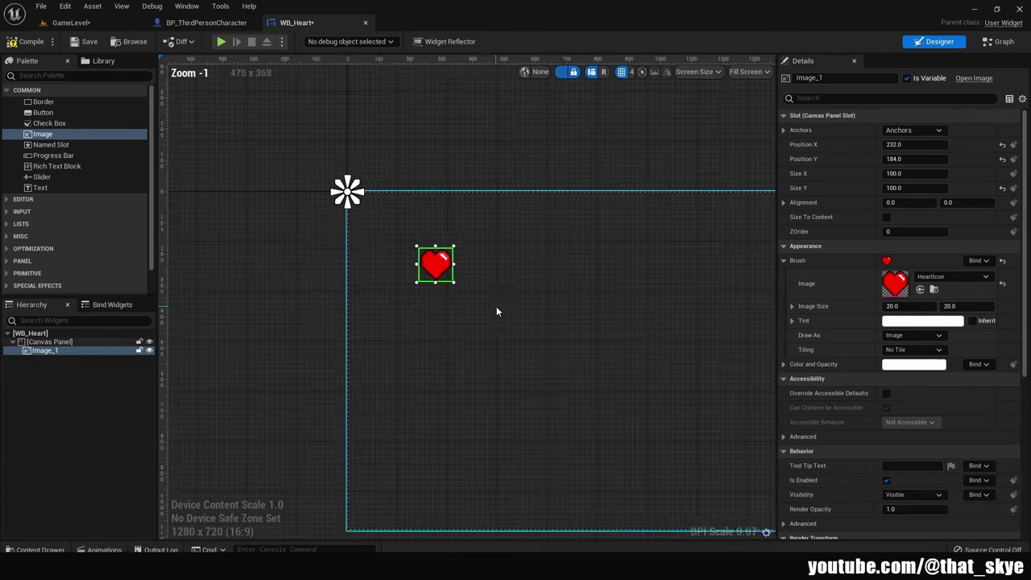
{"action": "scroll", "coordinate": [484, 290], "scroll_direction": "up", "scroll_amount": 1}
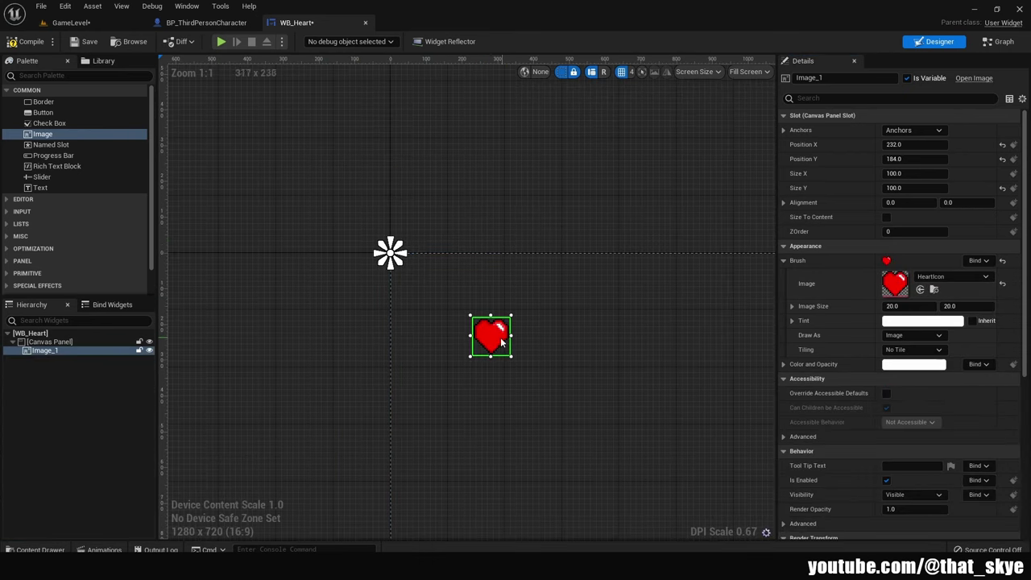
Move the heart to the canvas's top-left corner, compile, save and close WB_Heart
{"action": "left_click_drag", "start_coordinate": [493, 342], "coordinate": [414, 279]}
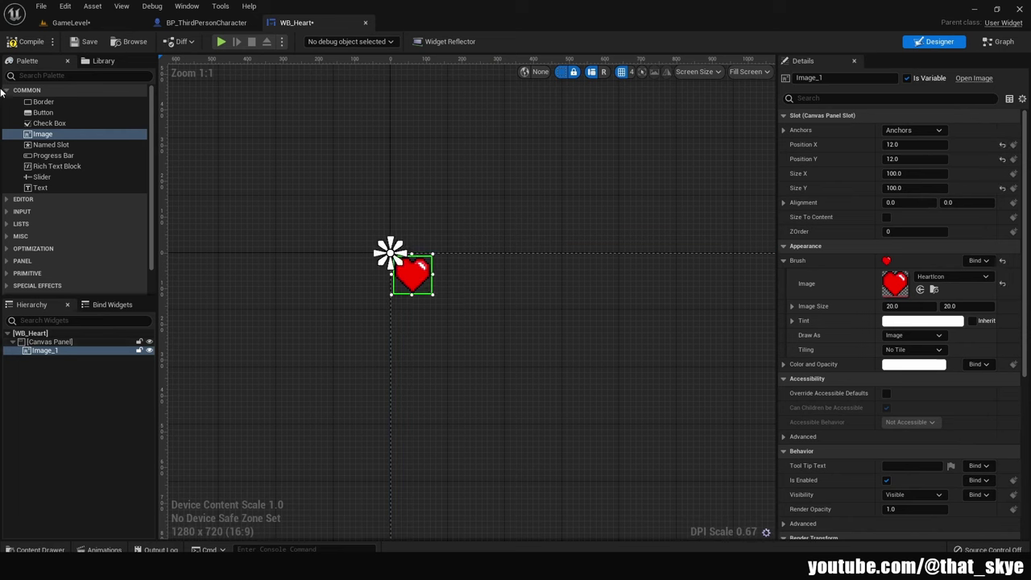
{"action": "left_click", "coordinate": [87, 41]}
{"action": "left_click", "coordinate": [364, 23]}
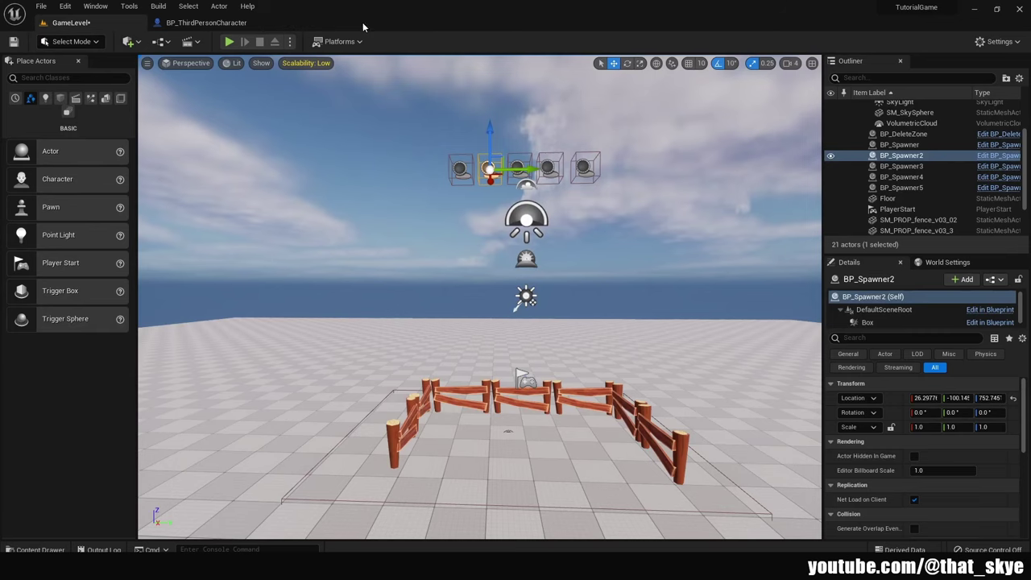
Open WB_HUD and add a Canvas Panel with a Wrap Box near the top-left
{"action": "left_click", "coordinate": [40, 549]}
{"action": "double_click", "coordinate": [293, 385]}
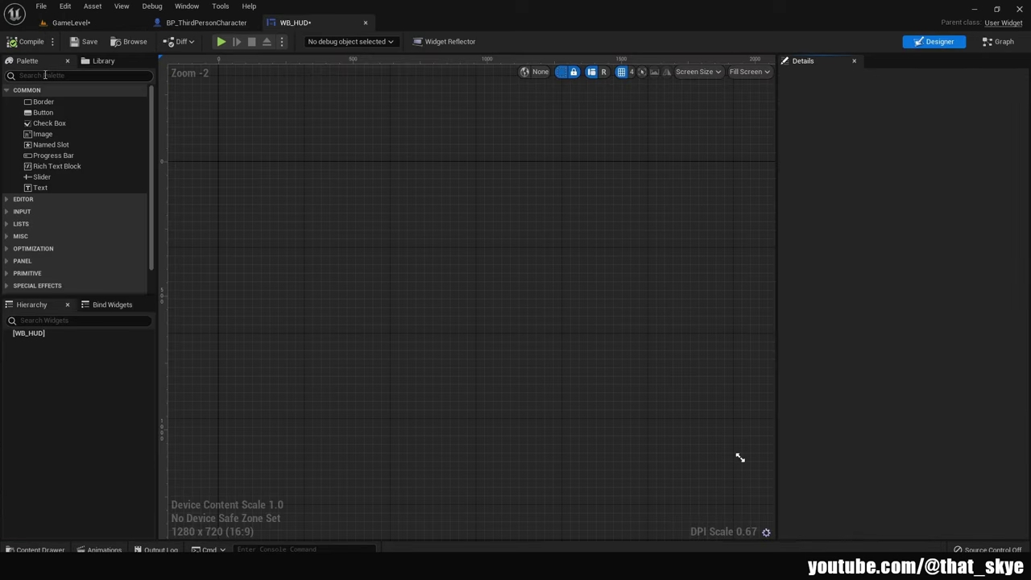
{"action": "left_click", "coordinate": [46, 75]}
{"action": "type", "text": "canvas"}
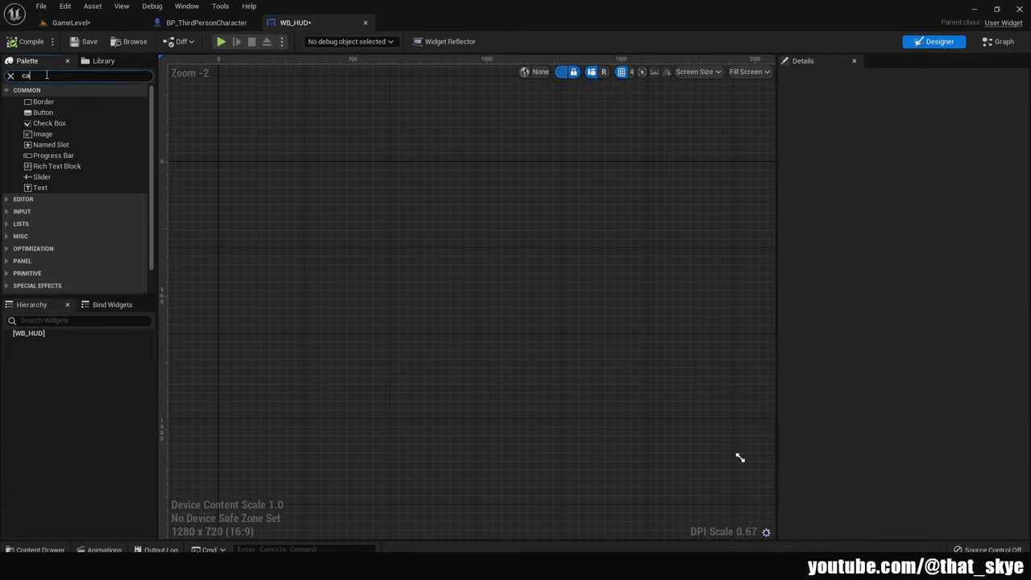
{"action": "left_click_drag", "start_coordinate": [46, 101], "coordinate": [245, 113]}
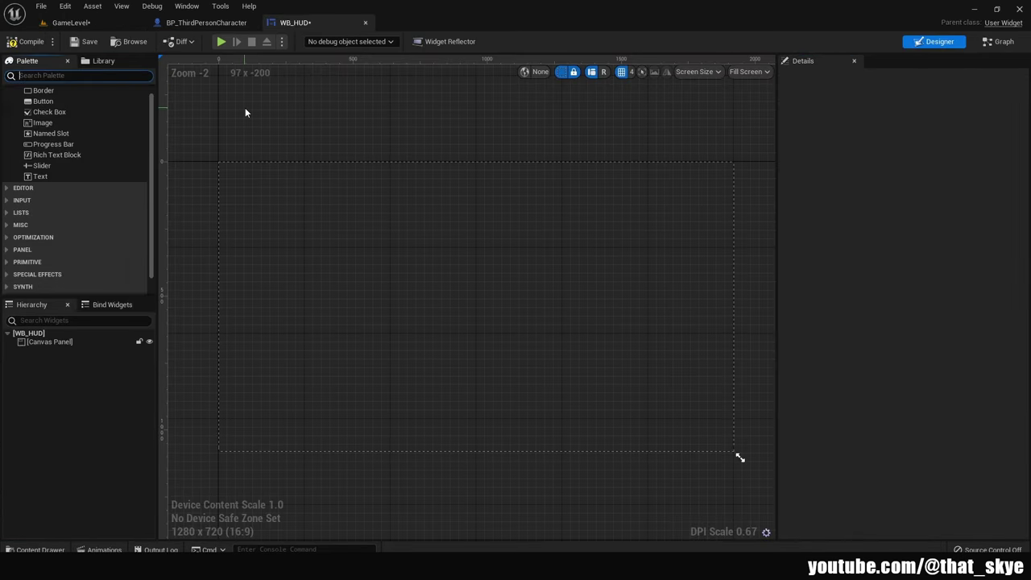
{"action": "type", "text": "wrap"}
{"action": "mouse_move", "coordinate": [46, 102]}
{"action": "left_mouse_down"}
{"action": "mouse_move", "coordinate": [261, 206]}
{"action": "mouse_move", "coordinate": [233, 172]}
{"action": "mouse_move", "coordinate": [393, 205]}
{"action": "left_mouse_up"}
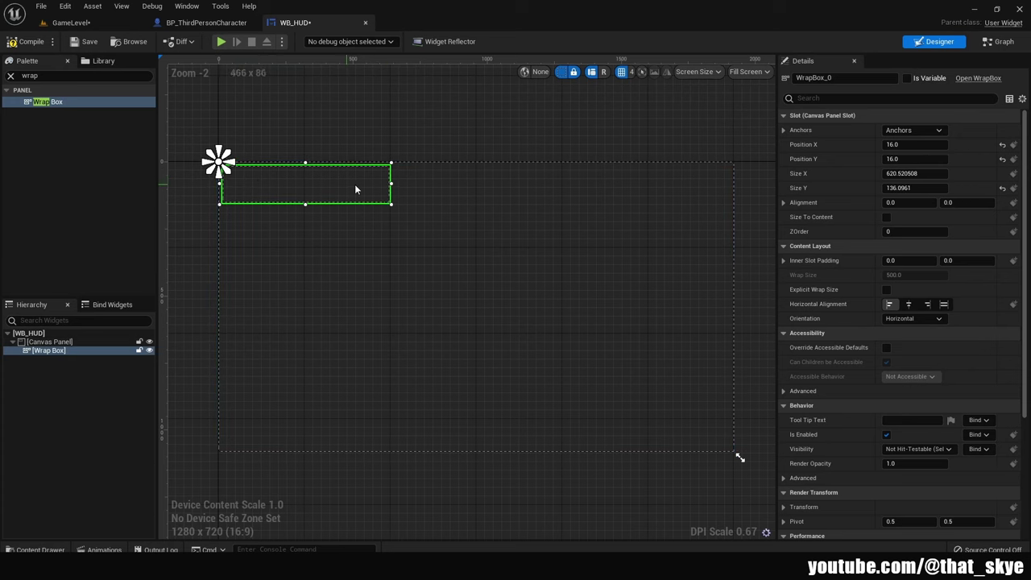
Make the Wrap Box a variable and add a size-to-content Text near the top-right
{"action": "left_click", "coordinate": [11, 75]}
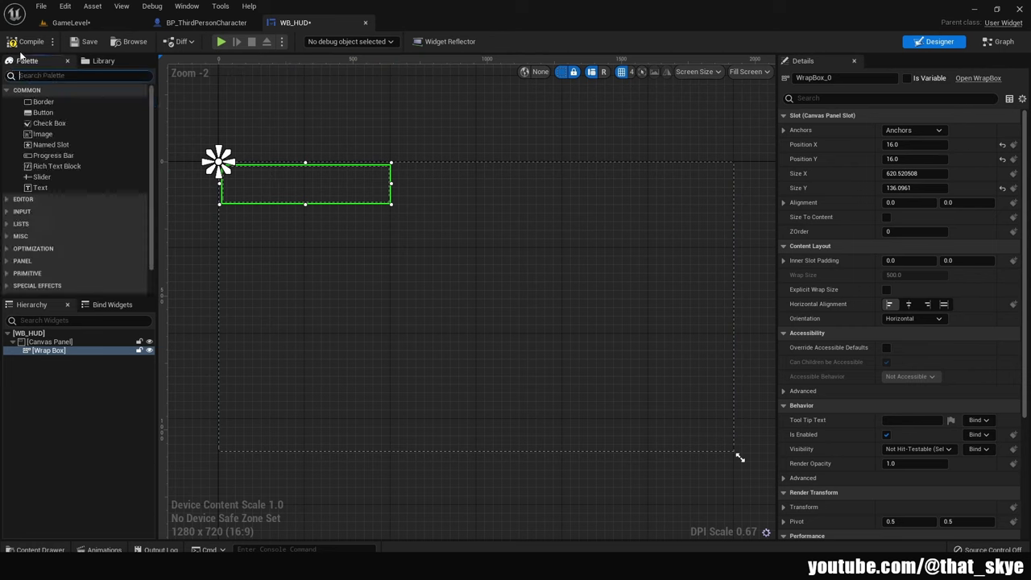
{"action": "left_click", "coordinate": [906, 78]}
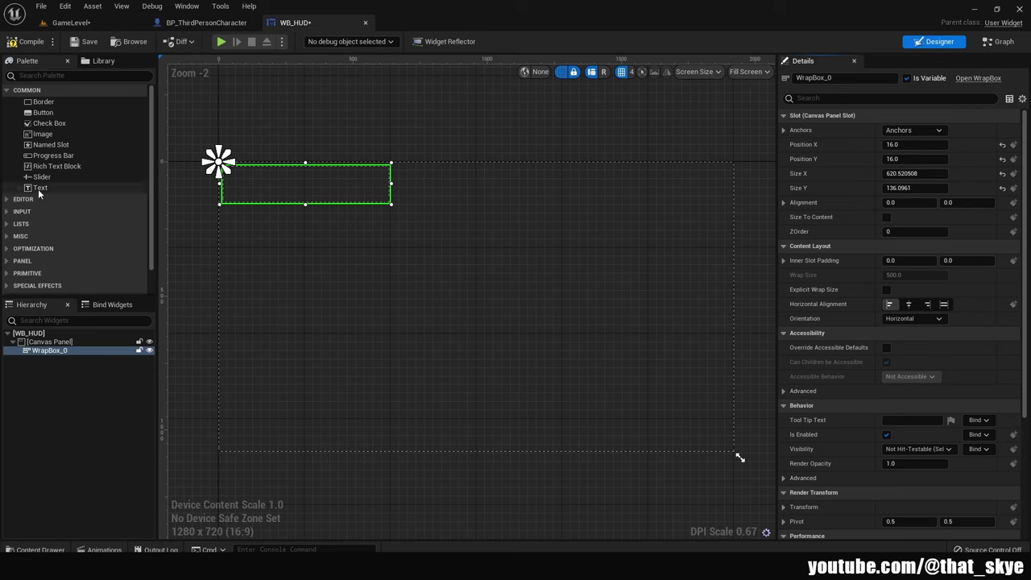
{"action": "mouse_move", "coordinate": [38, 188]}
{"action": "left_mouse_down"}
{"action": "mouse_move", "coordinate": [692, 187]}
{"action": "mouse_move", "coordinate": [700, 178]}
{"action": "left_mouse_up"}
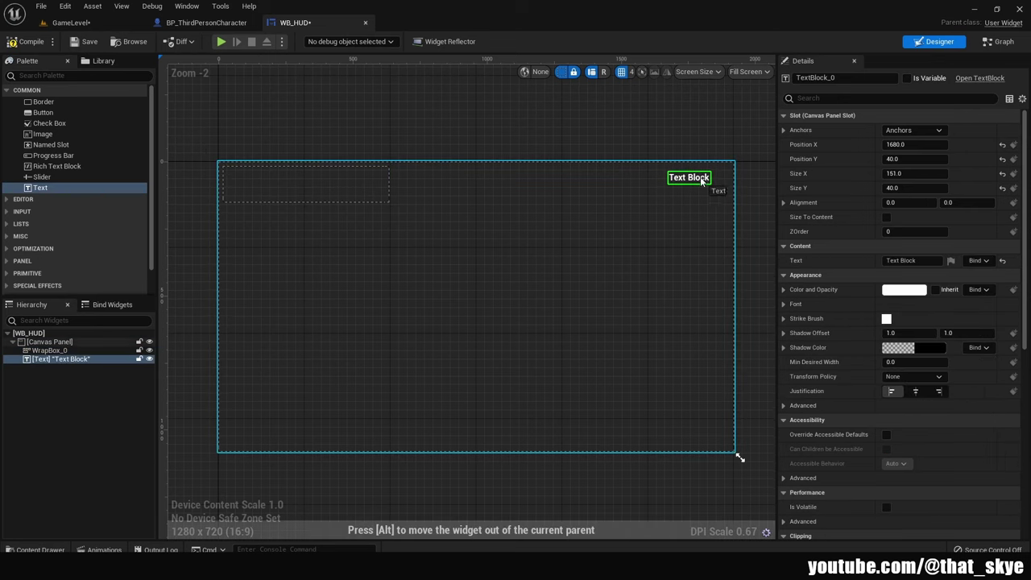
{"action": "left_click", "coordinate": [888, 219]}
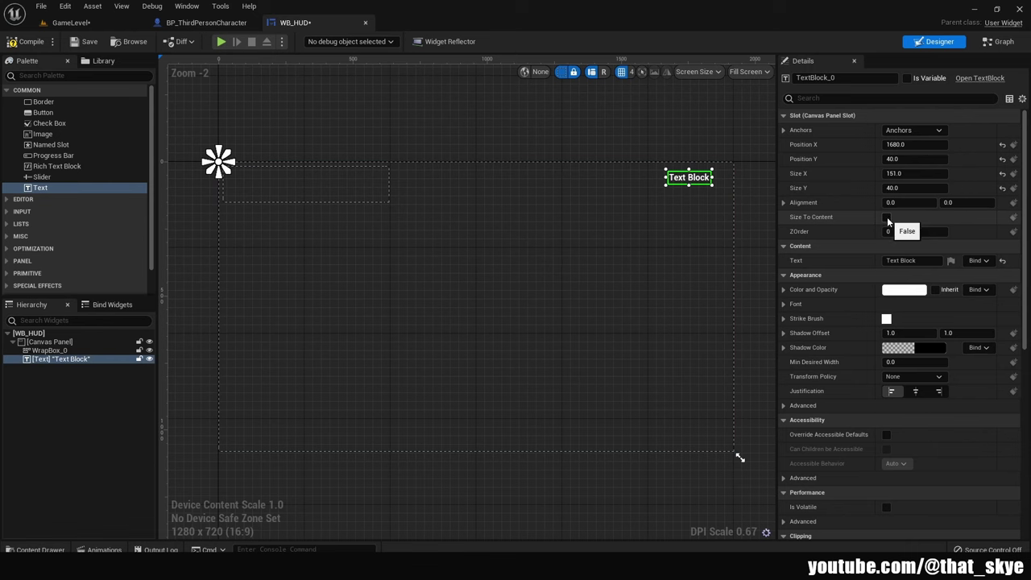
Set the text's font size to 60, after trying 90, and reposition it
{"action": "left_click", "coordinate": [783, 305]}
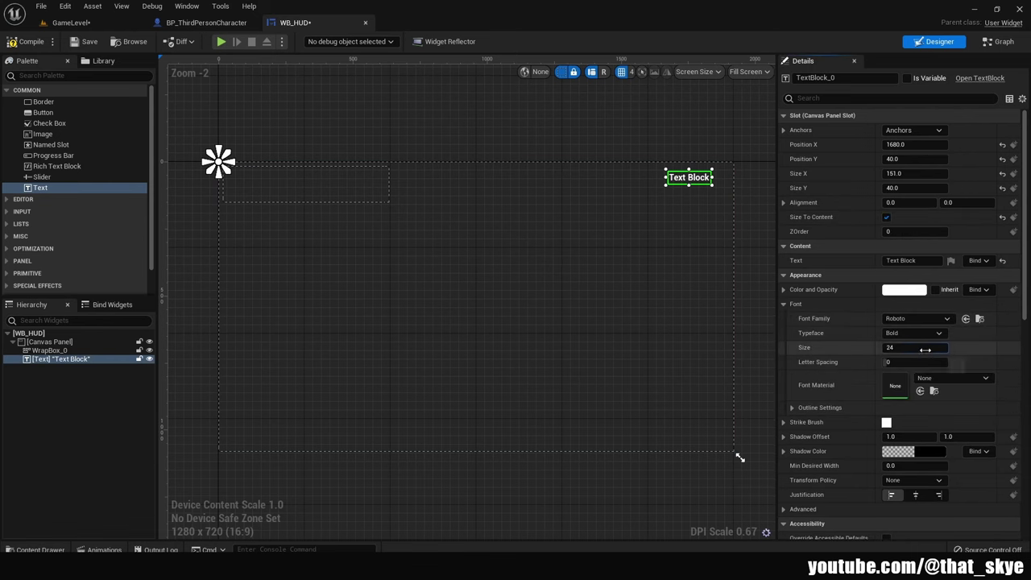
{"action": "type", "text": "90"}
{"action": "key", "text": "Return"}
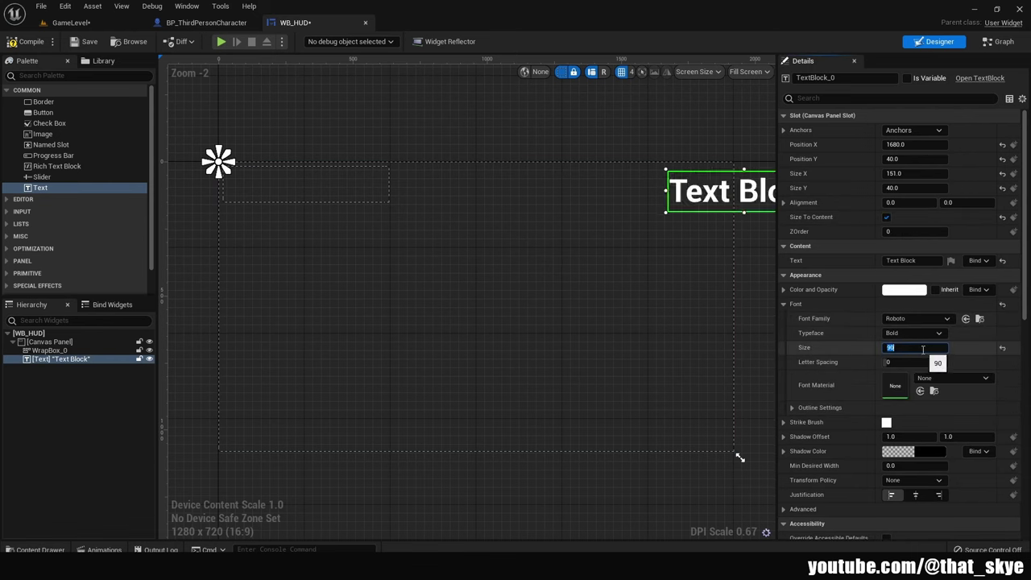
{"action": "left_click_drag", "start_coordinate": [670, 198], "coordinate": [690, 215]}
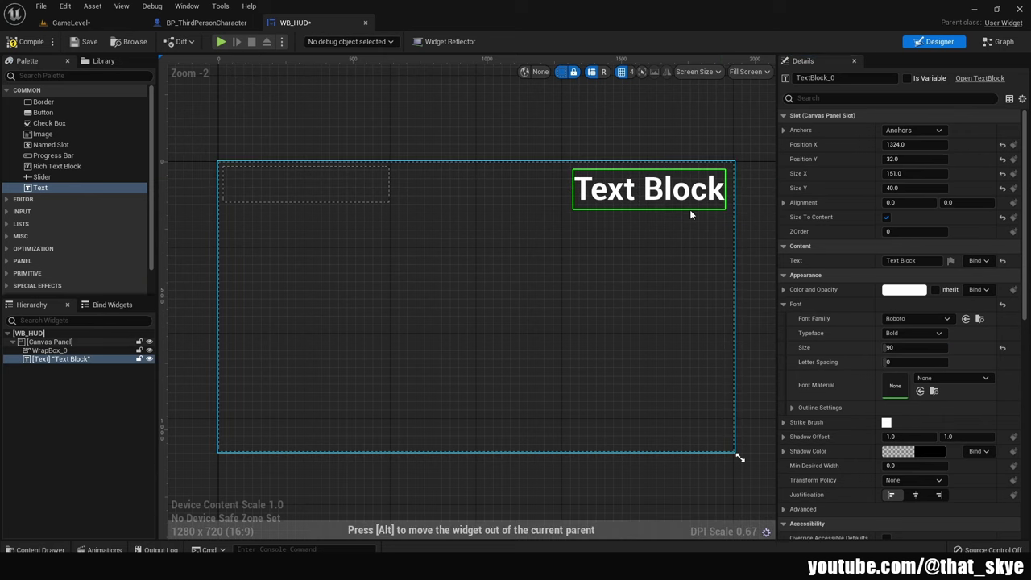
{"action": "left_click", "coordinate": [922, 347]}
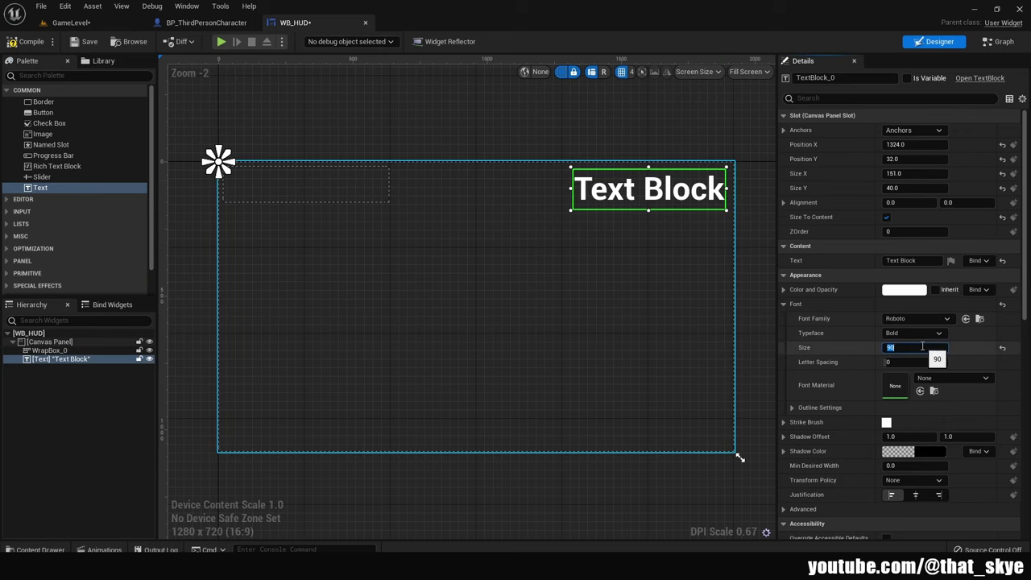
{"action": "type", "text": "60"}
{"action": "key", "text": "Return"}
{"action": "left_click_drag", "start_coordinate": [624, 185], "coordinate": [678, 187]}
Change the text to 9999 in the top-right corner with a dark grey outline
{"action": "left_click_drag", "start_coordinate": [920, 260], "coordinate": [809, 263]}
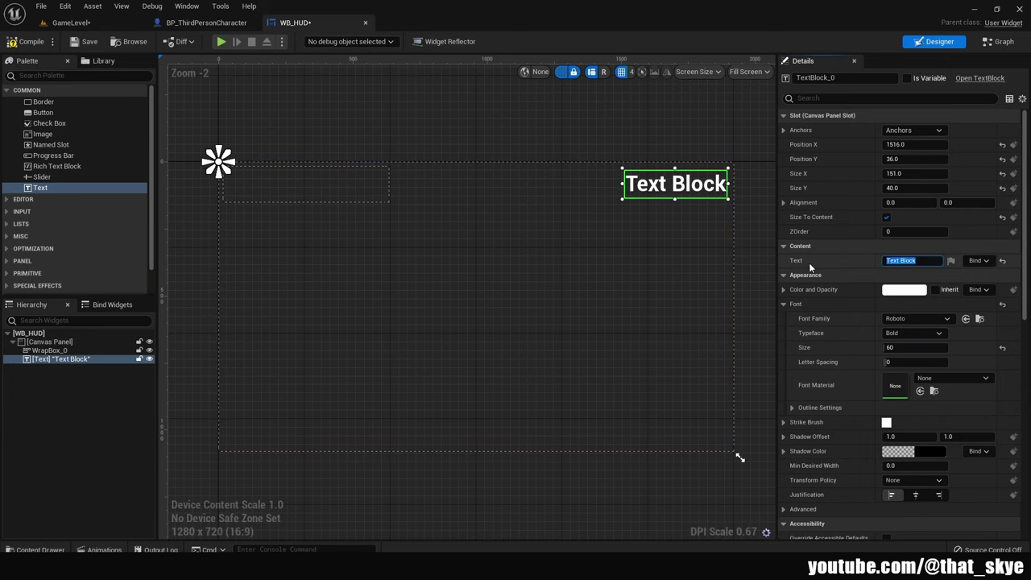
{"action": "type", "text": "9999"}
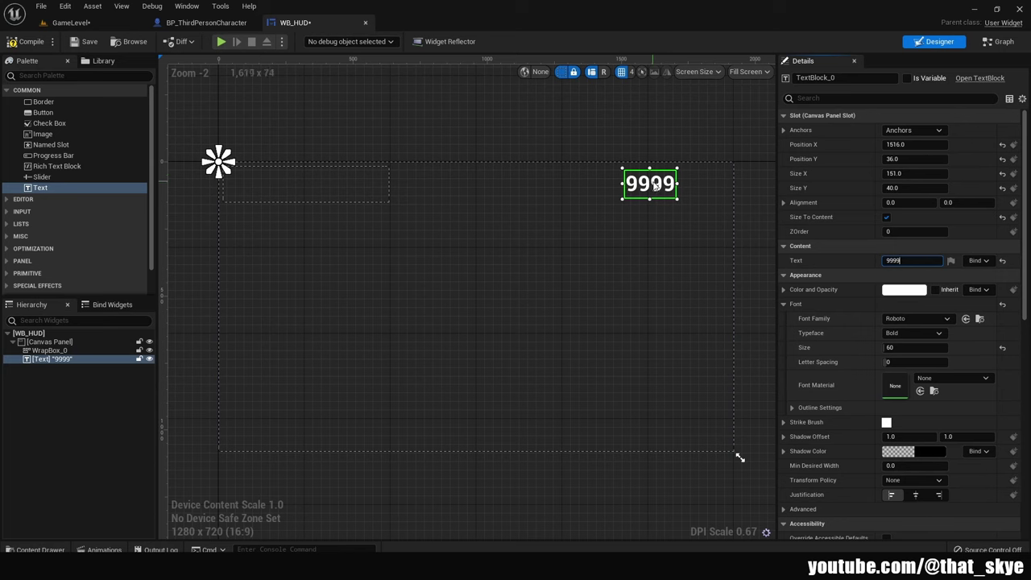
{"action": "left_click_drag", "start_coordinate": [655, 186], "coordinate": [705, 183]}
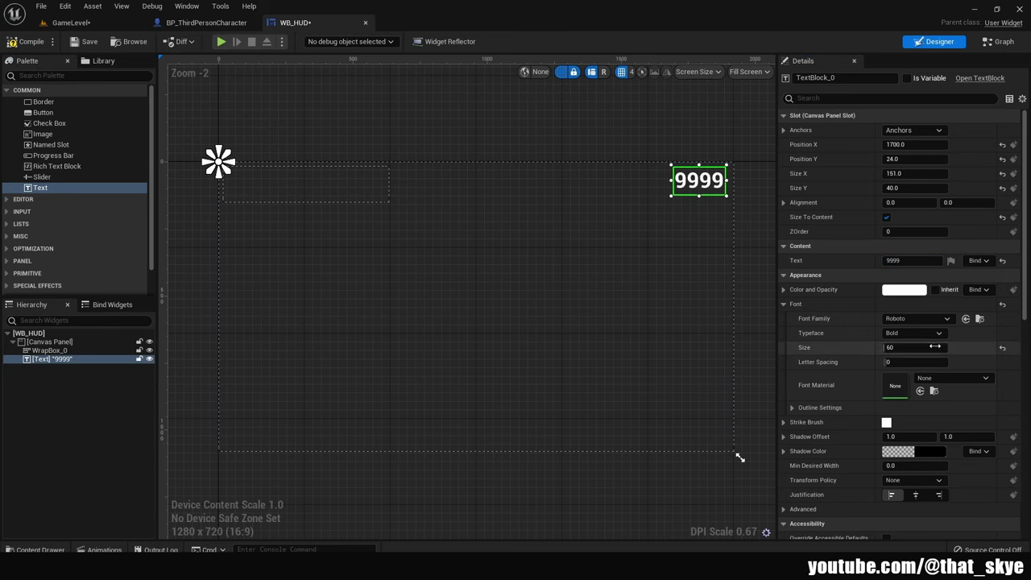
{"action": "left_click", "coordinate": [792, 409]}
{"action": "left_click", "coordinate": [924, 422]}
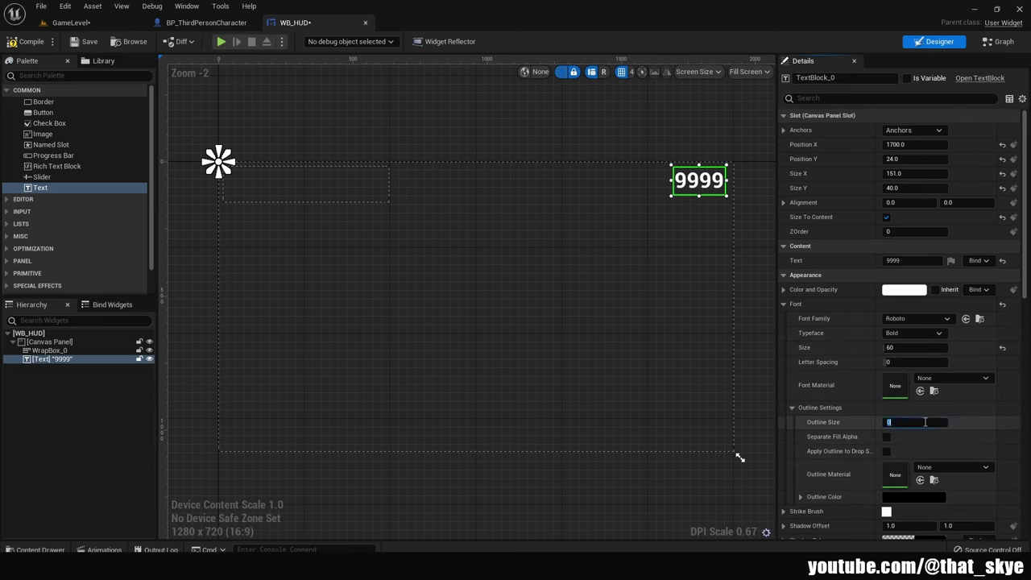
{"action": "left_click", "coordinate": [915, 497]}
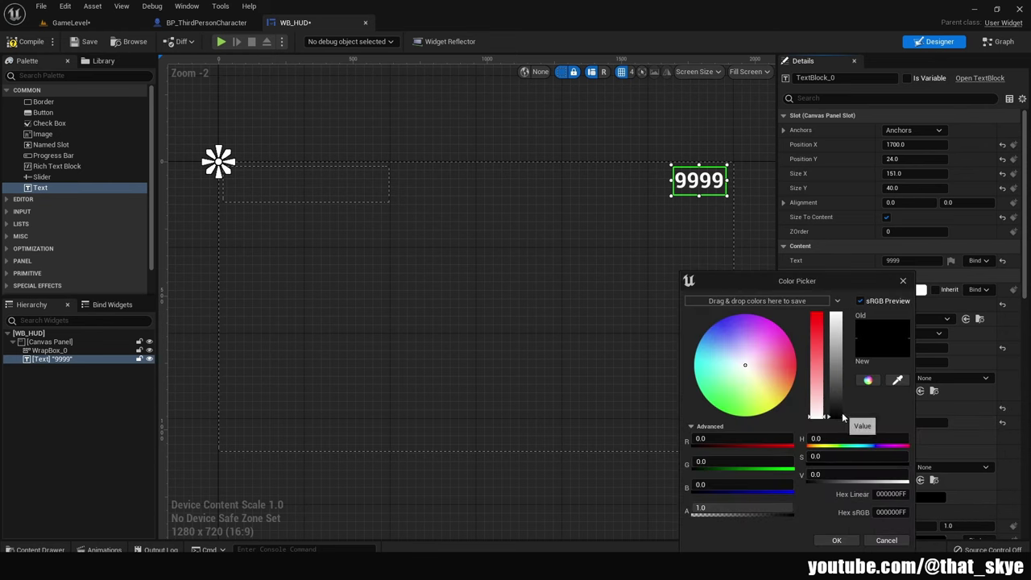
{"action": "left_click_drag", "start_coordinate": [841, 412], "coordinate": [842, 398]}
{"action": "left_click", "coordinate": [841, 541]}
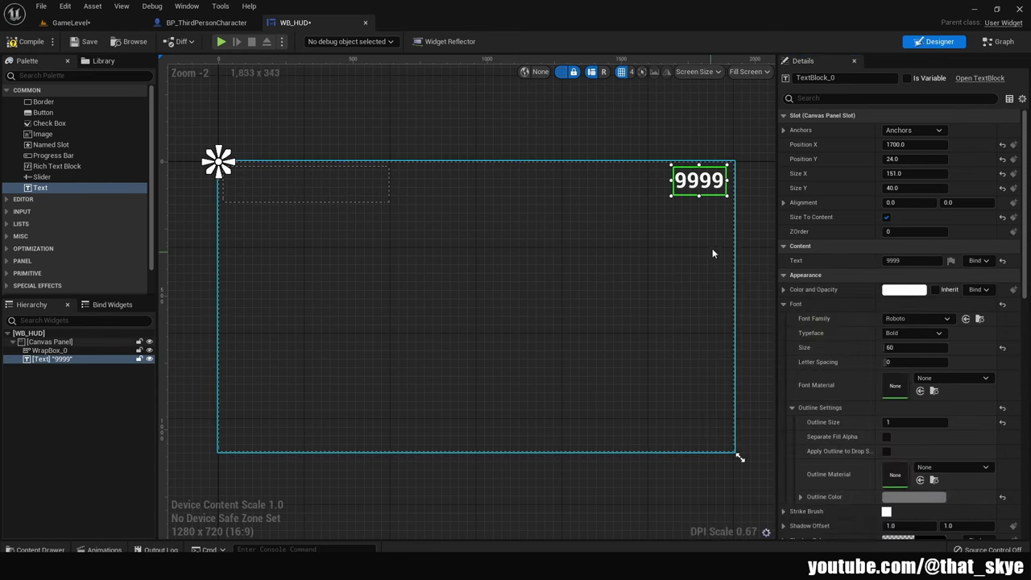
Set the 9999 typeface to Regular after trying Italic, then open its Text binding
{"action": "left_click", "coordinate": [925, 336]}
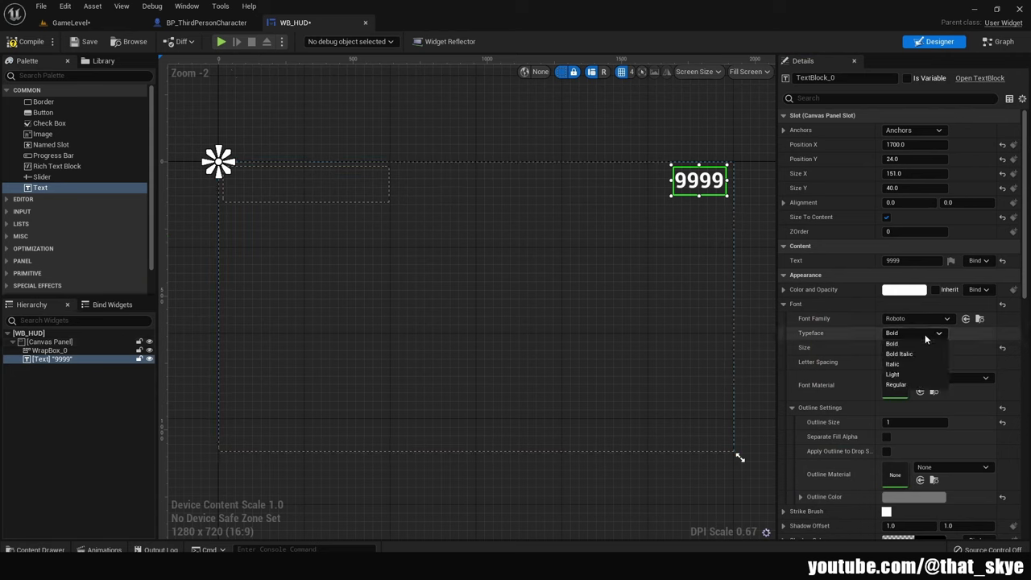
{"action": "left_click", "coordinate": [910, 364]}
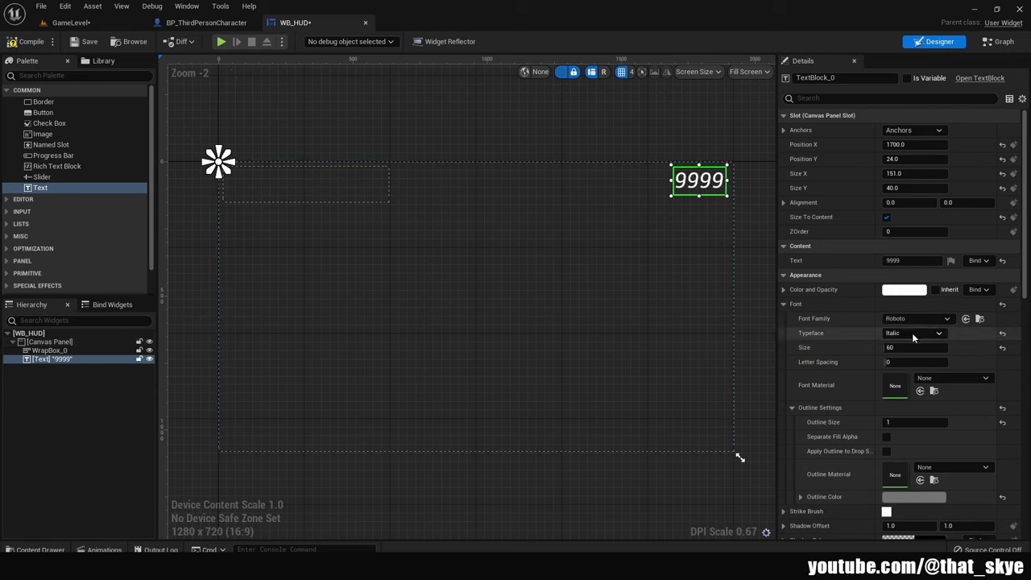
{"action": "left_click", "coordinate": [914, 333]}
{"action": "left_click", "coordinate": [915, 385]}
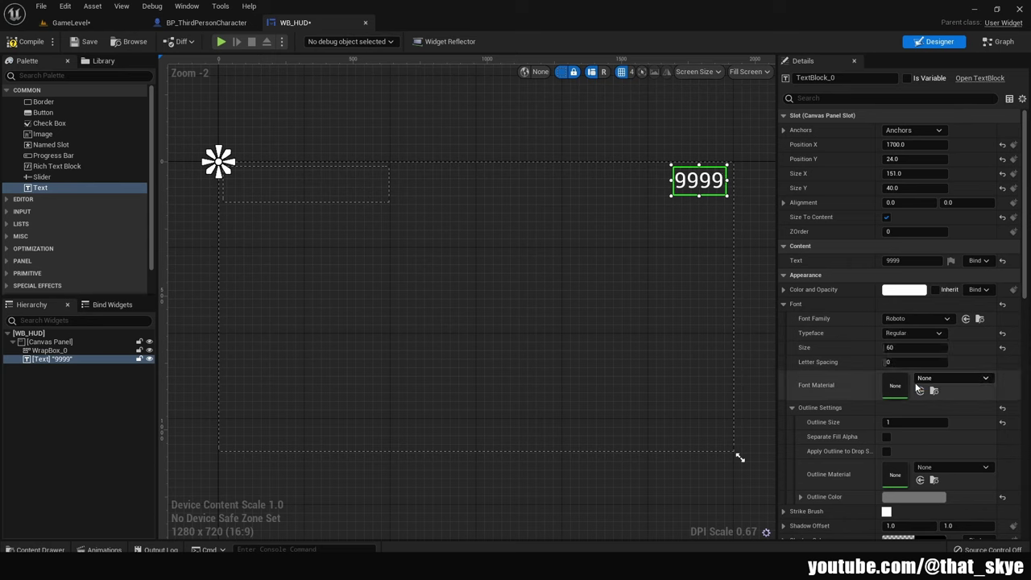
{"action": "right_click_drag", "start_coordinate": [687, 127], "coordinate": [645, 126]}
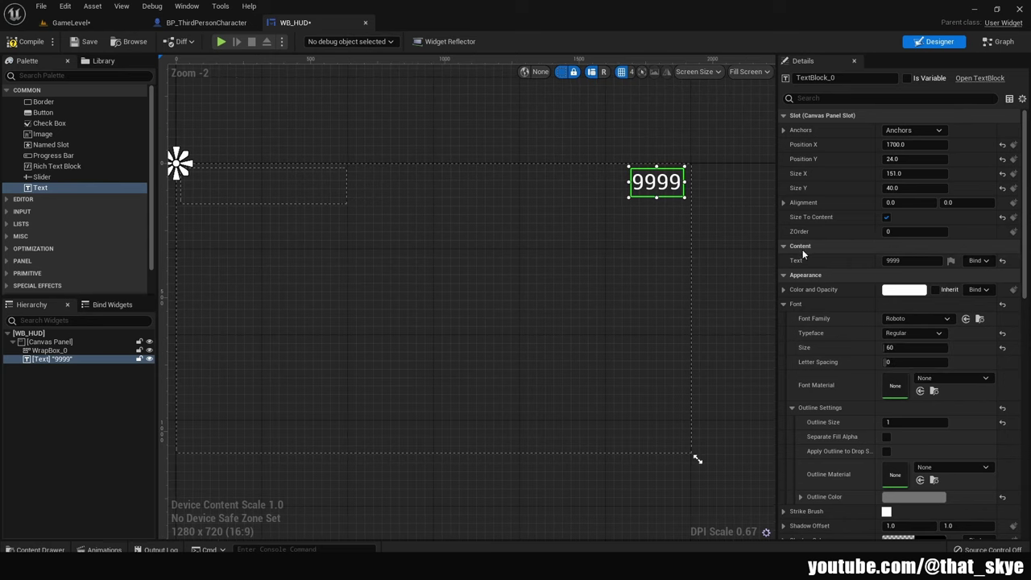
{"action": "left_click", "coordinate": [982, 262]}
Create a Get Text 0 binding for the 9999 text and make room beside its Return Node
{"action": "left_click", "coordinate": [990, 289]}
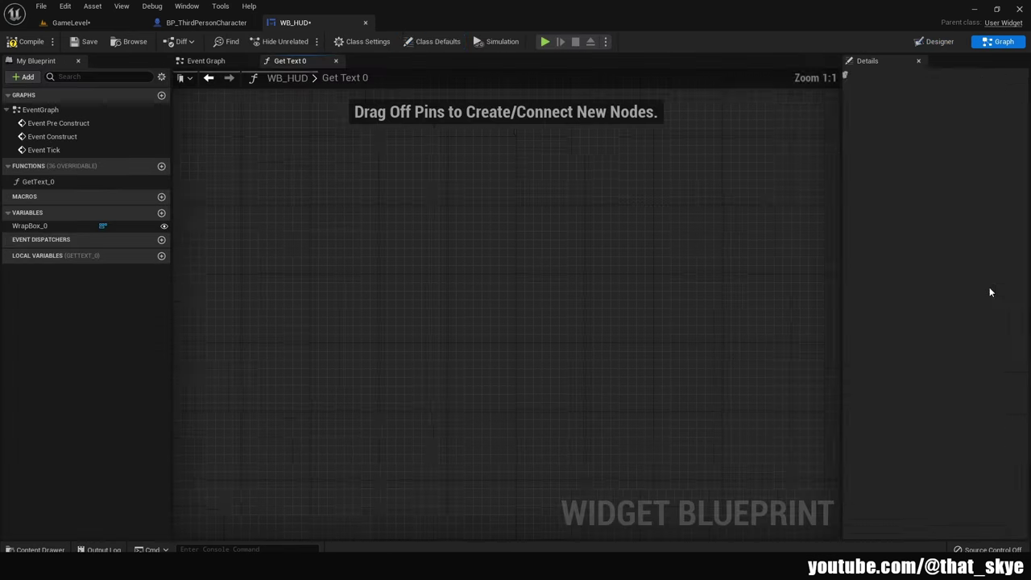
{"action": "right_click_drag", "start_coordinate": [653, 270], "coordinate": [411, 187]}
{"action": "left_click_drag", "start_coordinate": [391, 223], "coordinate": [778, 241]}
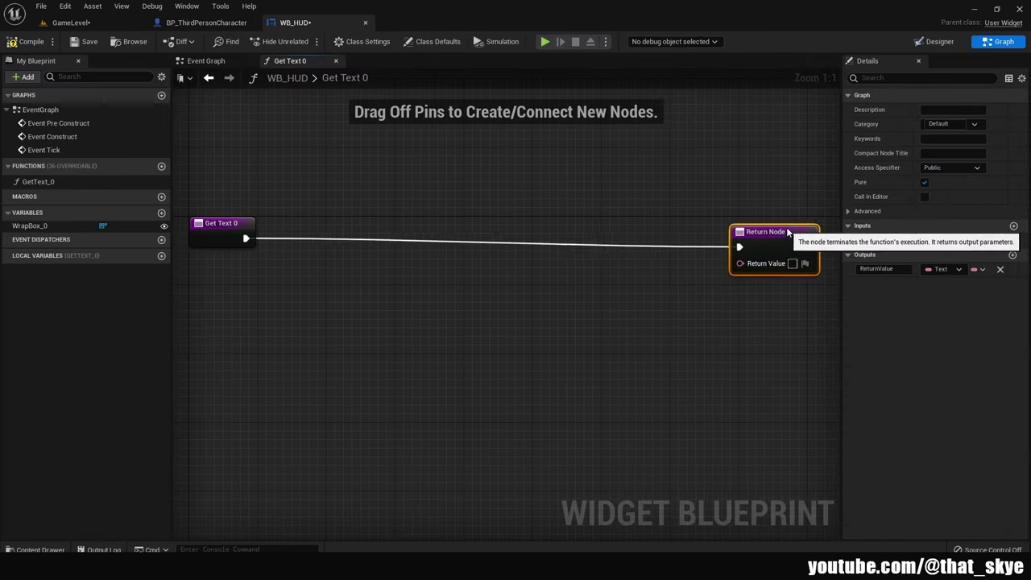
{"action": "right_click_drag", "start_coordinate": [628, 330], "coordinate": [748, 333]}
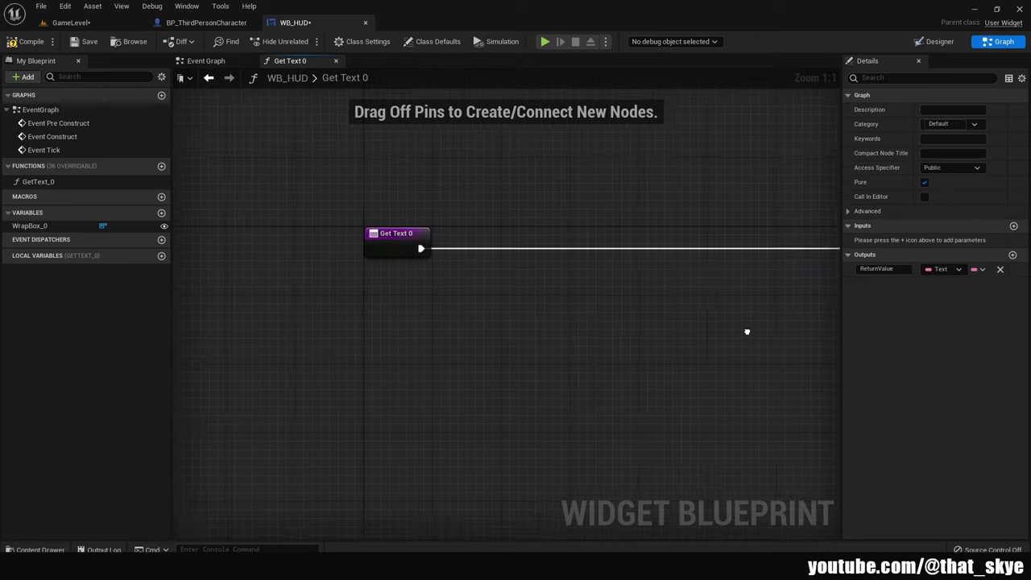
Add a Cast To BP_ThirdPersonCharacter node fed by Get Player Character
{"action": "right_click", "coordinate": [431, 266]}
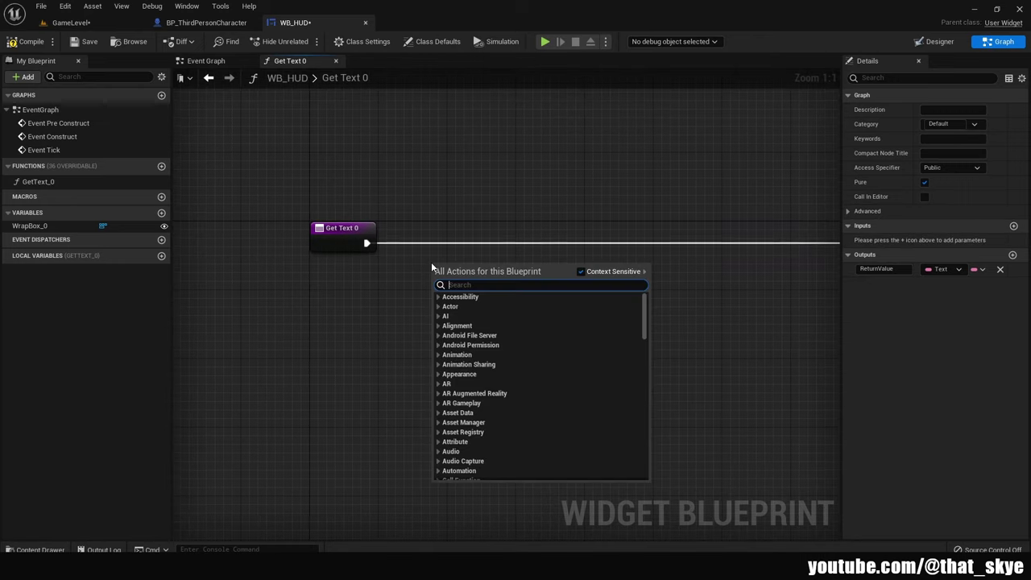
{"action": "type", "text": "third p"}
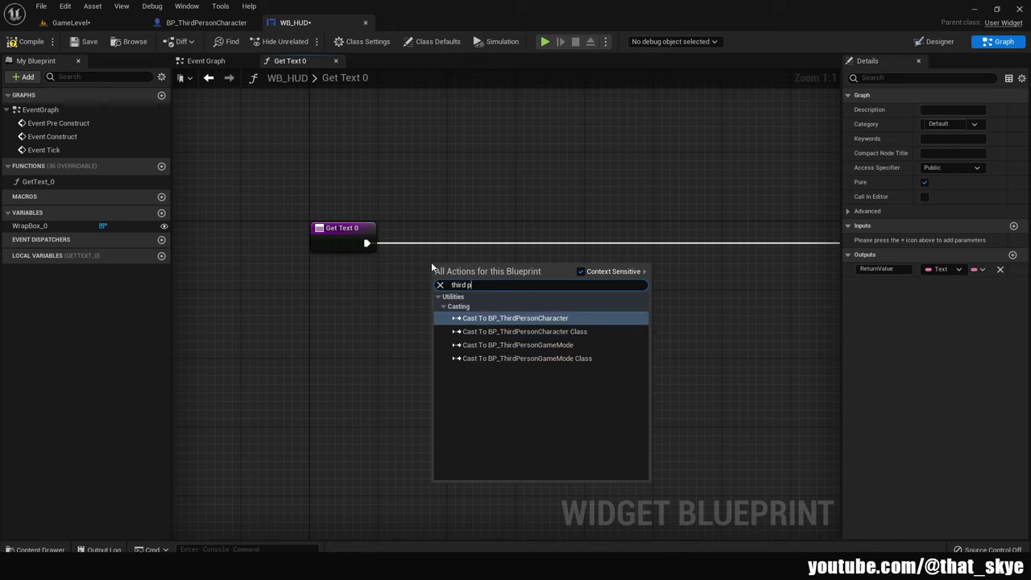
{"action": "key", "text": "Return"}
{"action": "left_click_drag", "start_coordinate": [432, 257], "coordinate": [347, 318]}
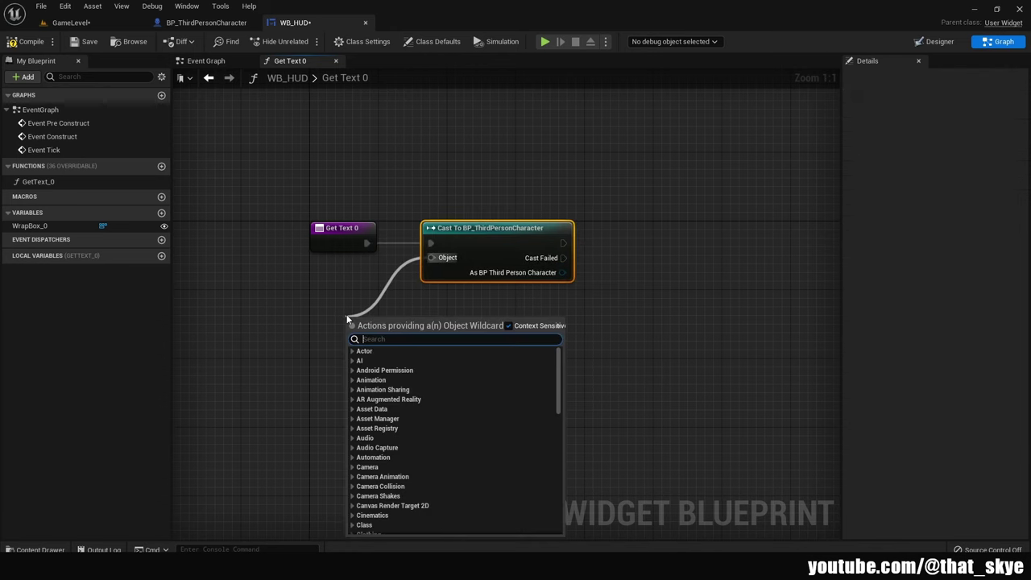
{"action": "type", "text": "get player"}
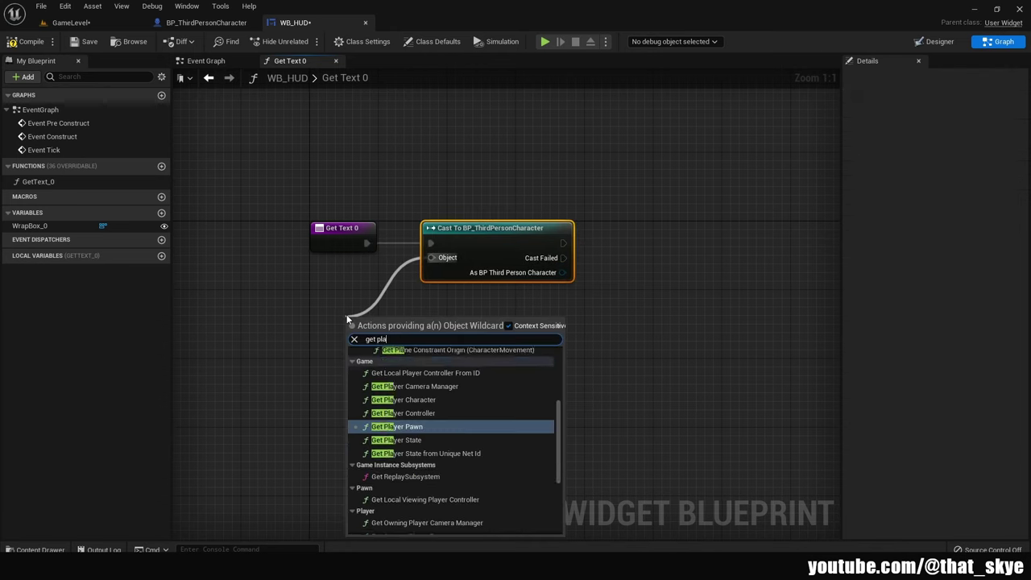
{"action": "key", "text": "Return"}
{"action": "right_click_drag", "start_coordinate": [346, 318], "coordinate": [197, 336]}
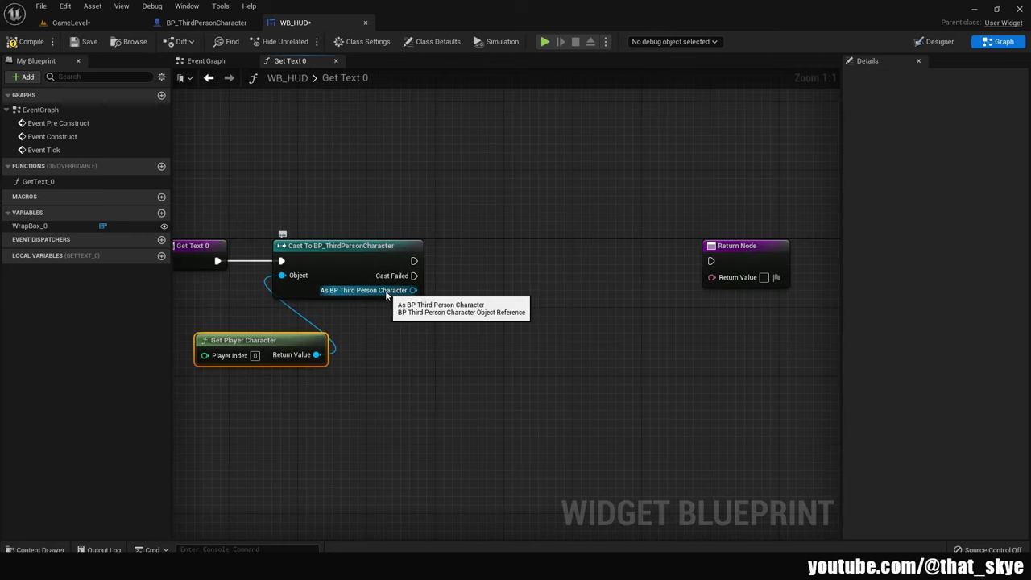
Return the cast character's Points as text, wired from the cast's success flow
{"action": "left_click_drag", "start_coordinate": [402, 295], "coordinate": [472, 315]}
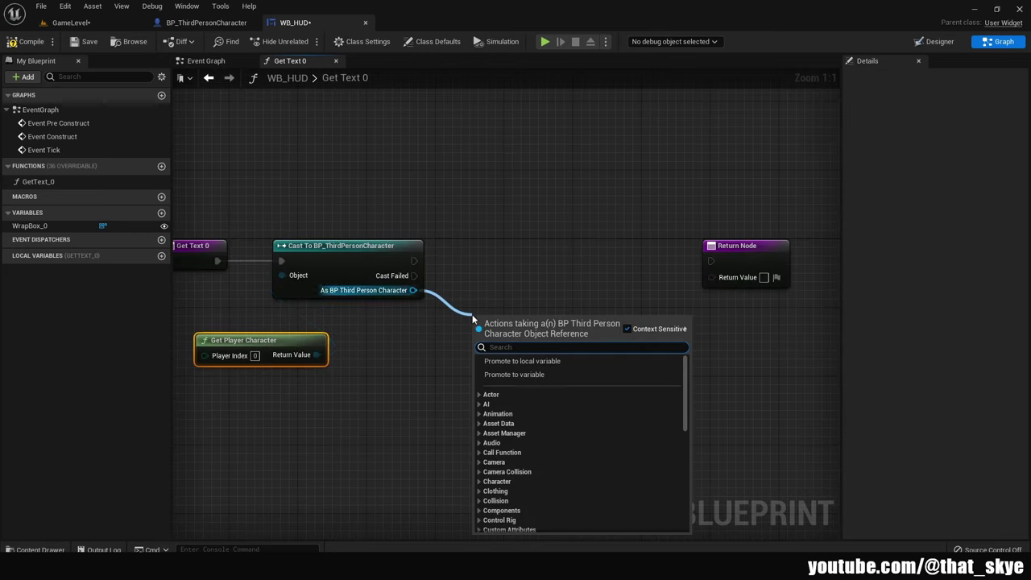
{"action": "type", "text": "points"}
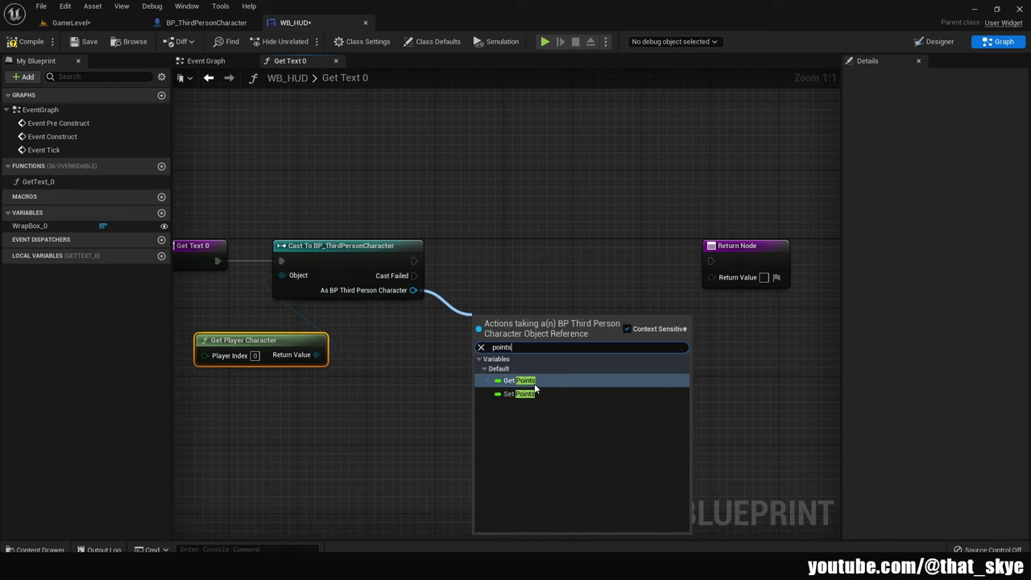
{"action": "left_click", "coordinate": [532, 382]}
{"action": "mouse_move", "coordinate": [548, 324]}
{"action": "left_mouse_down"}
{"action": "mouse_move", "coordinate": [713, 278]}
{"action": "mouse_move", "coordinate": [653, 288]}
{"action": "left_mouse_up"}
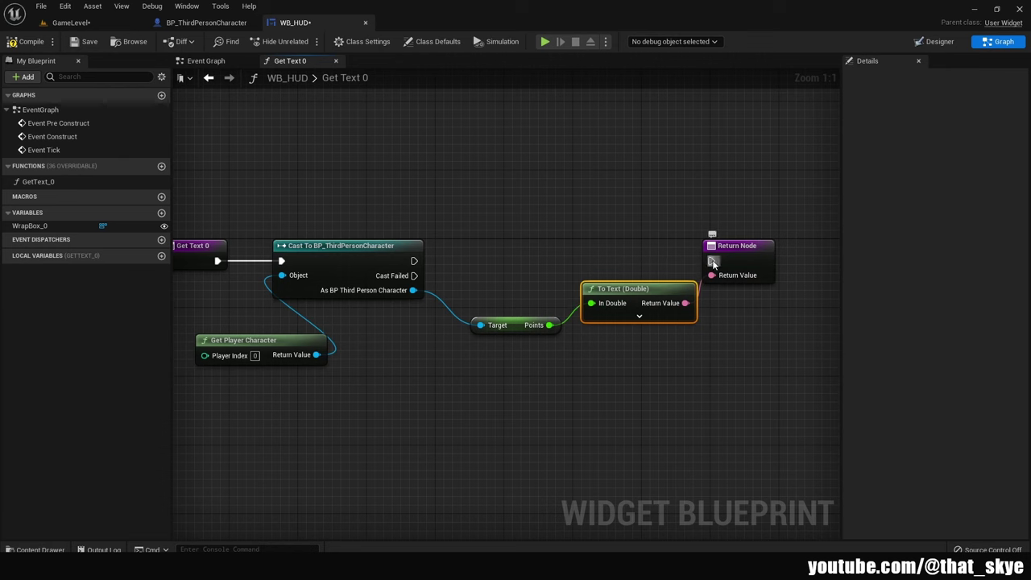
{"action": "left_click_drag", "start_coordinate": [710, 261], "coordinate": [413, 261]}
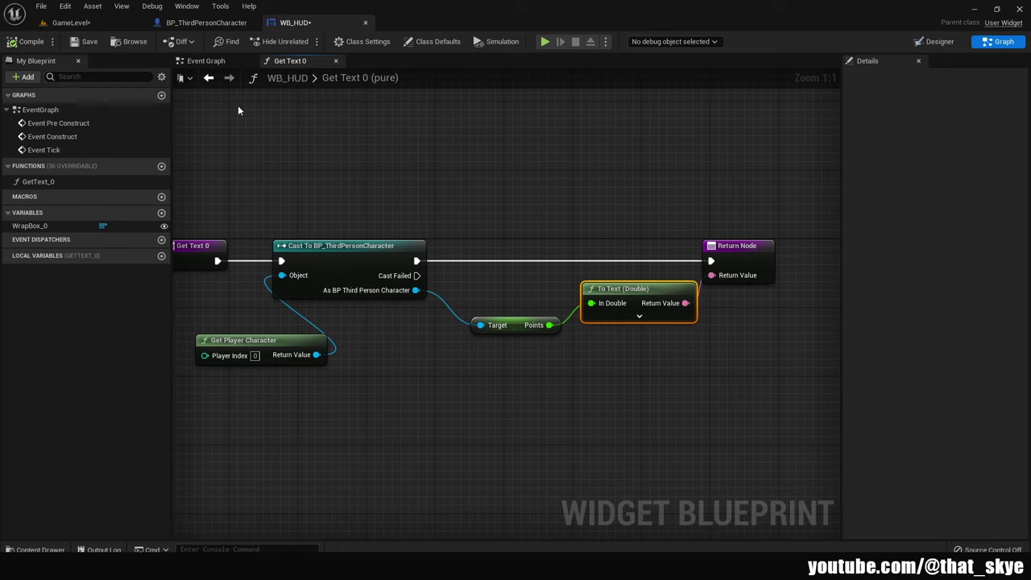
Select the cast and Get Player Character nodes and move to the Event Graph
{"action": "right_click_drag", "start_coordinate": [237, 111], "coordinate": [264, 93]}
{"action": "left_click_drag", "start_coordinate": [403, 180], "coordinate": [359, 358]}
{"action": "right_click_drag", "start_coordinate": [330, 379], "coordinate": [431, 390]}
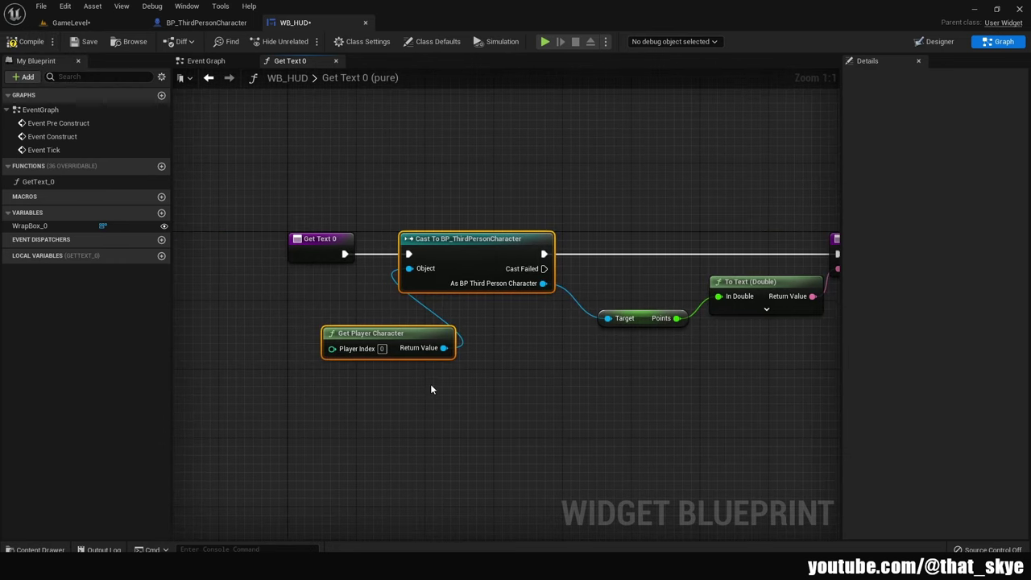
{"action": "left_click", "coordinate": [234, 62]}
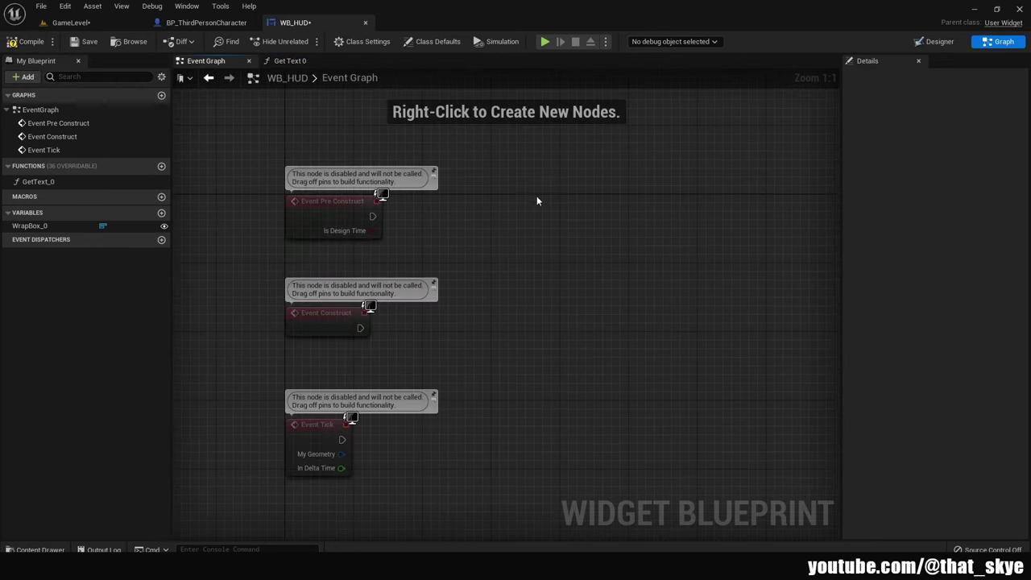
Delete Event Pre Construct and Event Tick, leaving Event Construct at the top
{"action": "left_click_drag", "start_coordinate": [538, 201], "coordinate": [217, 225]}
{"action": "key", "text": "Delete"}
{"action": "left_click", "coordinate": [343, 439]}
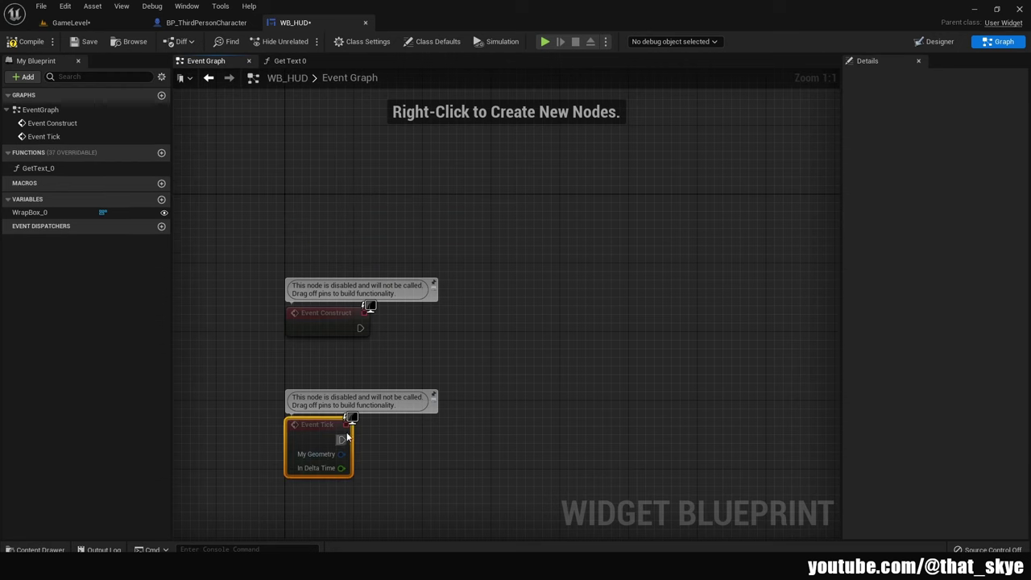
{"action": "key", "text": "Delete"}
{"action": "left_click_drag", "start_coordinate": [330, 330], "coordinate": [331, 201]}
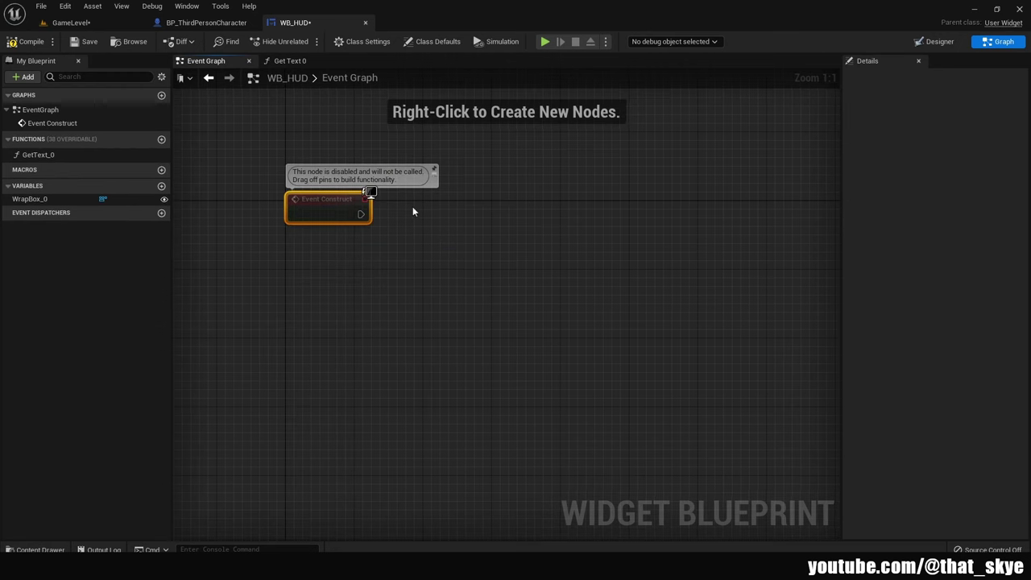
Paste the cast nodes after Event Construct and promote the cast character to a PlayerRef variable
{"action": "key", "text": "ctrl+v"}
{"action": "mouse_move", "coordinate": [501, 164]}
{"action": "left_mouse_down"}
{"action": "mouse_move", "coordinate": [457, 199]}
{"action": "mouse_move", "coordinate": [361, 214]}
{"action": "left_mouse_up"}
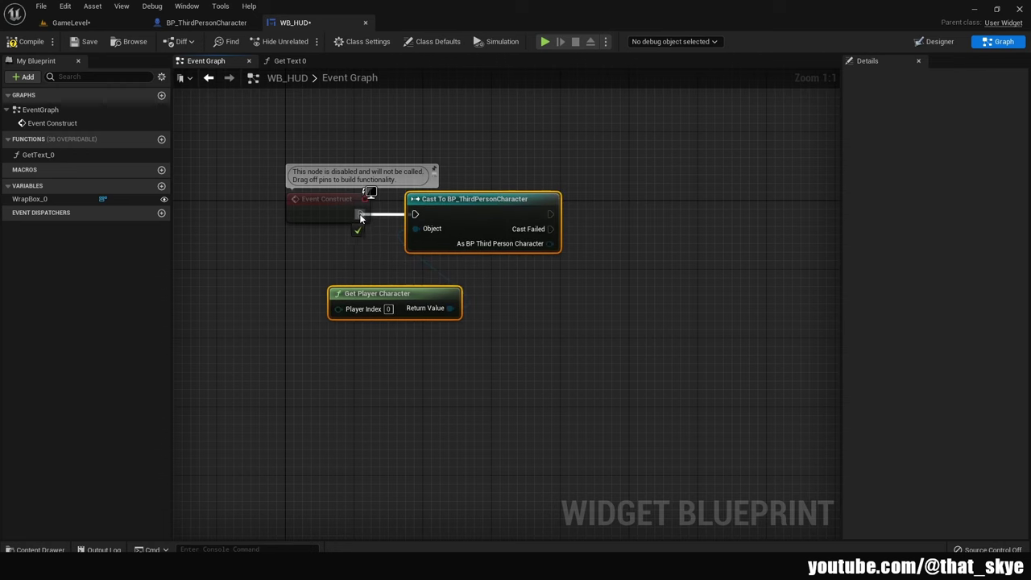
{"action": "right_click_drag", "start_coordinate": [570, 285], "coordinate": [443, 298]}
{"action": "mouse_move", "coordinate": [421, 256]}
{"action": "left_mouse_down"}
{"action": "mouse_move", "coordinate": [481, 252]}
{"action": "mouse_move", "coordinate": [503, 227]}
{"action": "left_mouse_up"}
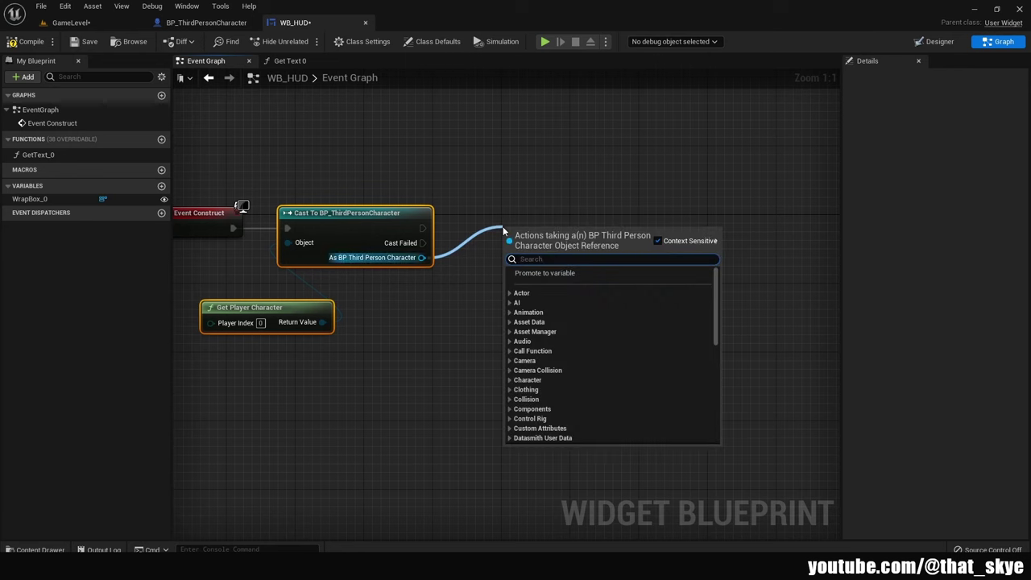
{"action": "left_click", "coordinate": [550, 271]}
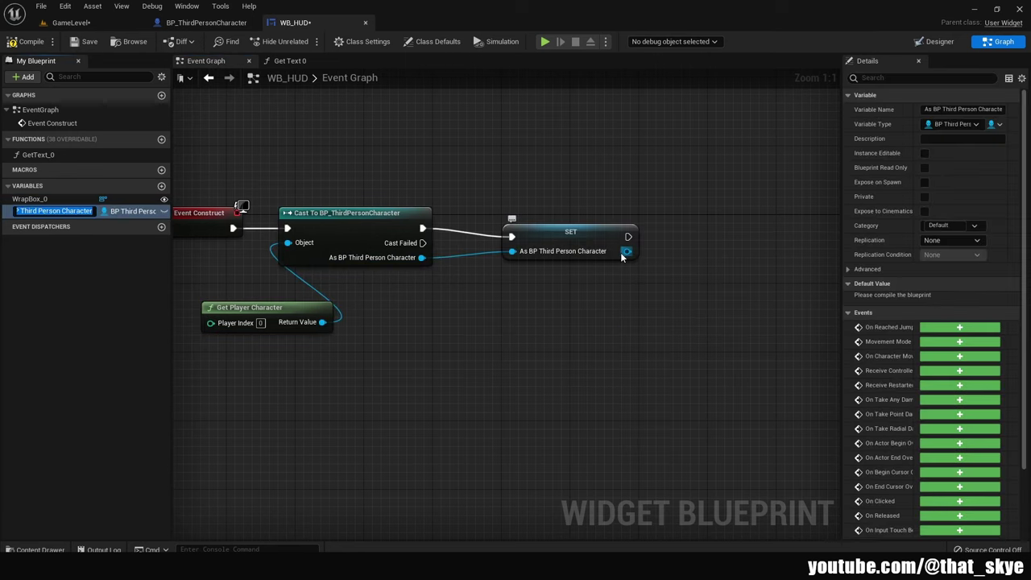
{"action": "type", "text": "PlayerRe"}
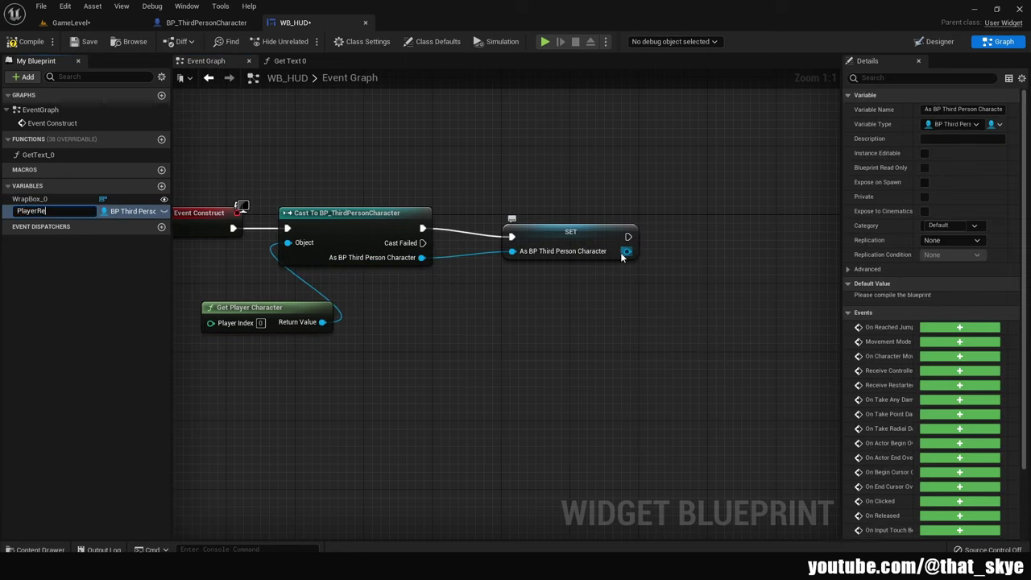
{"action": "type", "text": "f"}
{"action": "key", "text": "Return"}
{"action": "left_click_drag", "start_coordinate": [537, 242], "coordinate": [498, 226]}
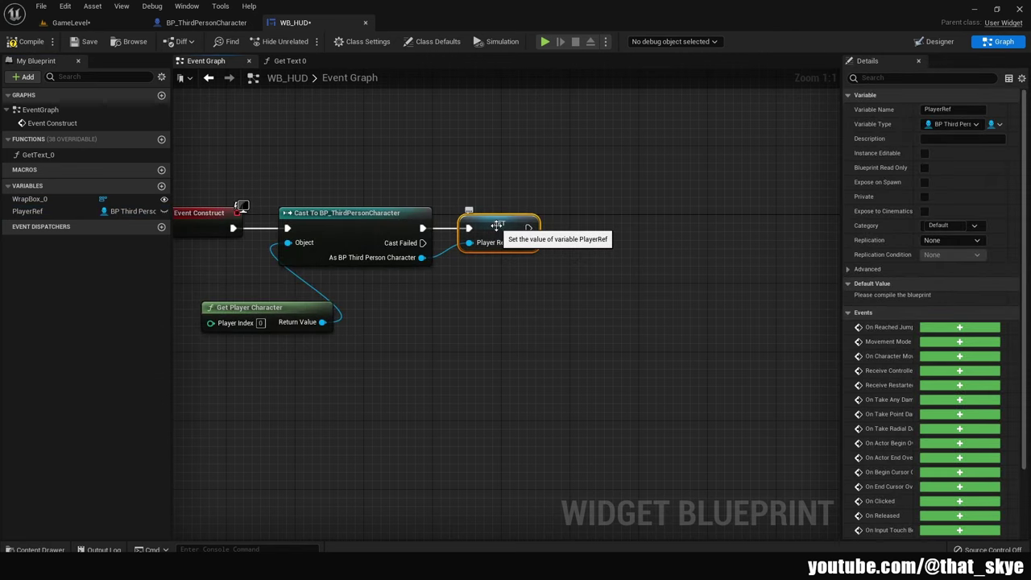
{"action": "mouse_move", "coordinate": [573, 230]}
{"action": "right_mouse_down"}
{"action": "mouse_move", "coordinate": [501, 218]}
{"action": "mouse_move", "coordinate": [504, 242]}
{"action": "right_mouse_up"}
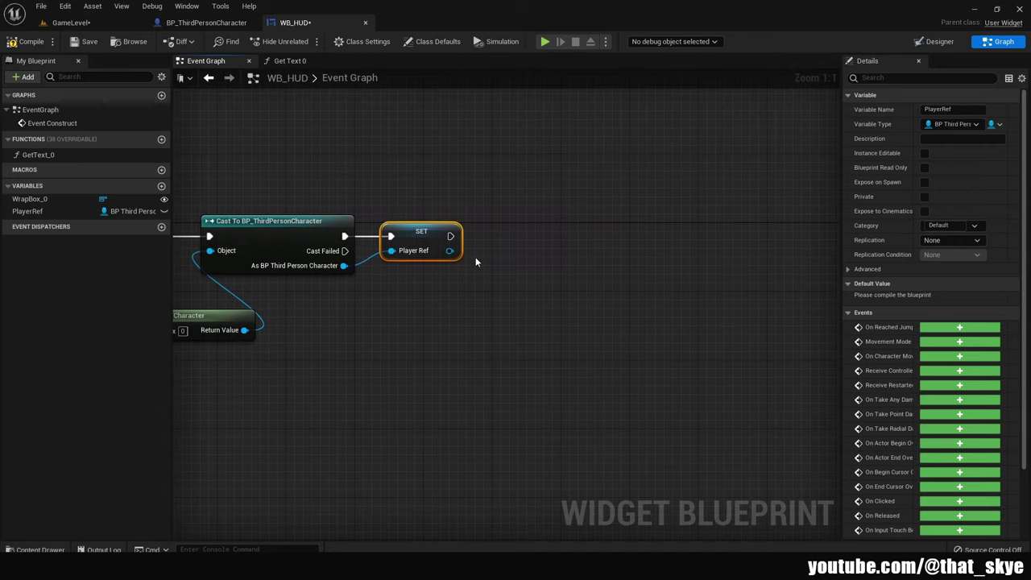
Get Player Ref's Health and run a For Loop after the SET Player Ref node
{"action": "left_click_drag", "start_coordinate": [449, 251], "coordinate": [504, 289]}
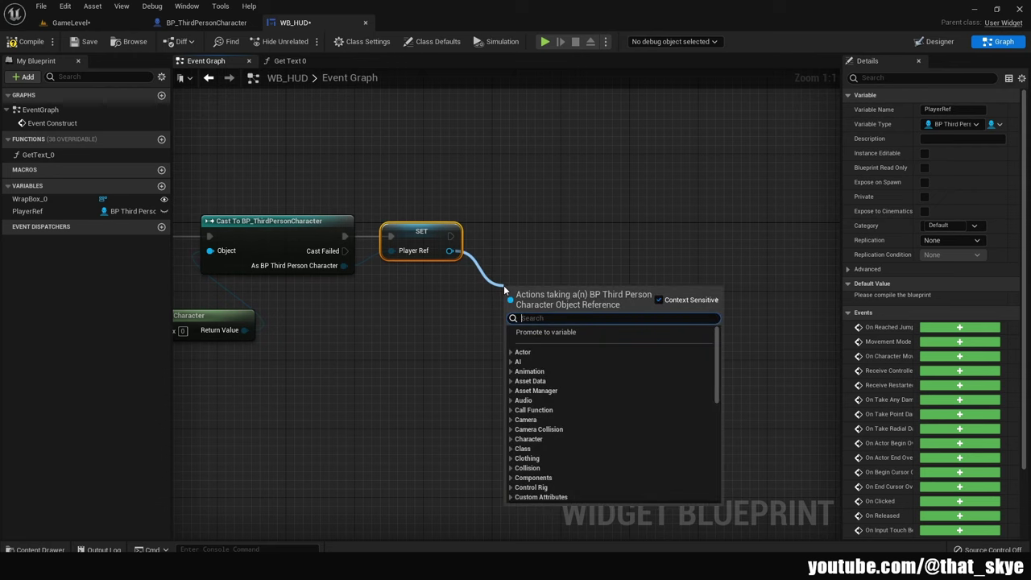
{"action": "type", "text": "health"}
{"action": "left_click", "coordinate": [548, 350]}
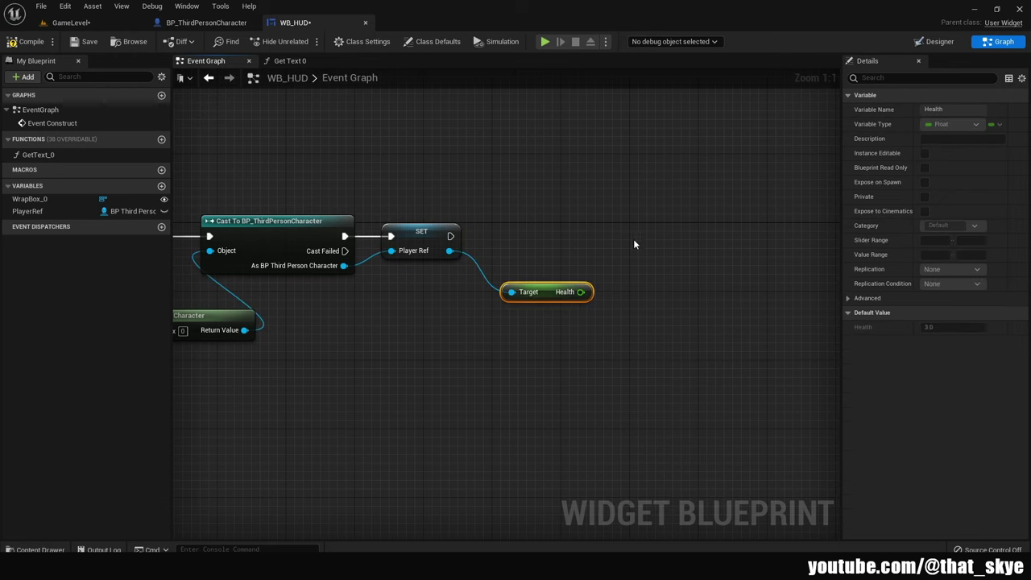
{"action": "right_click", "coordinate": [641, 239]}
{"action": "type", "text": "for loop"}
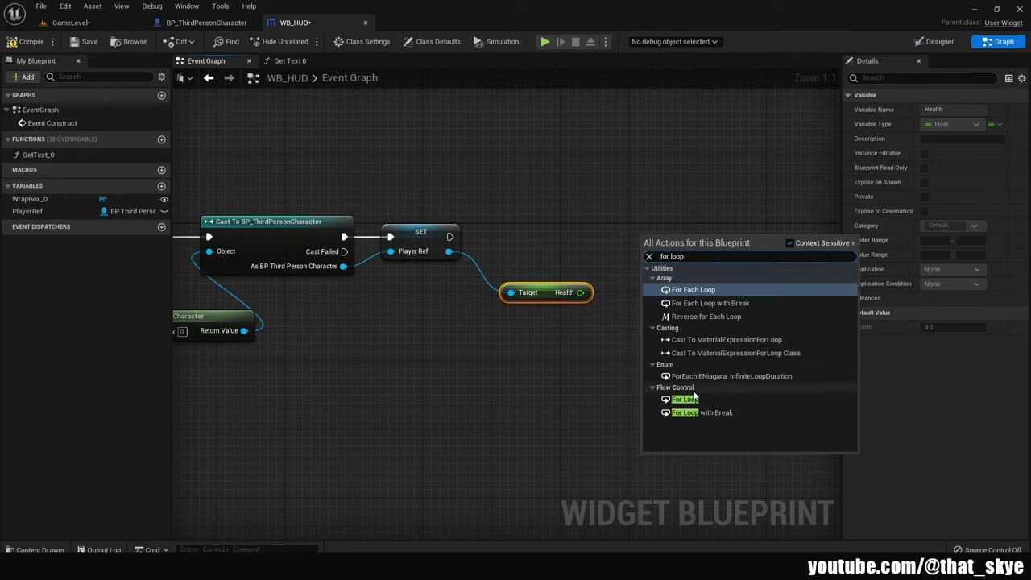
{"action": "left_click", "coordinate": [683, 399]}
{"action": "left_click_drag", "start_coordinate": [647, 253], "coordinate": [449, 236]}
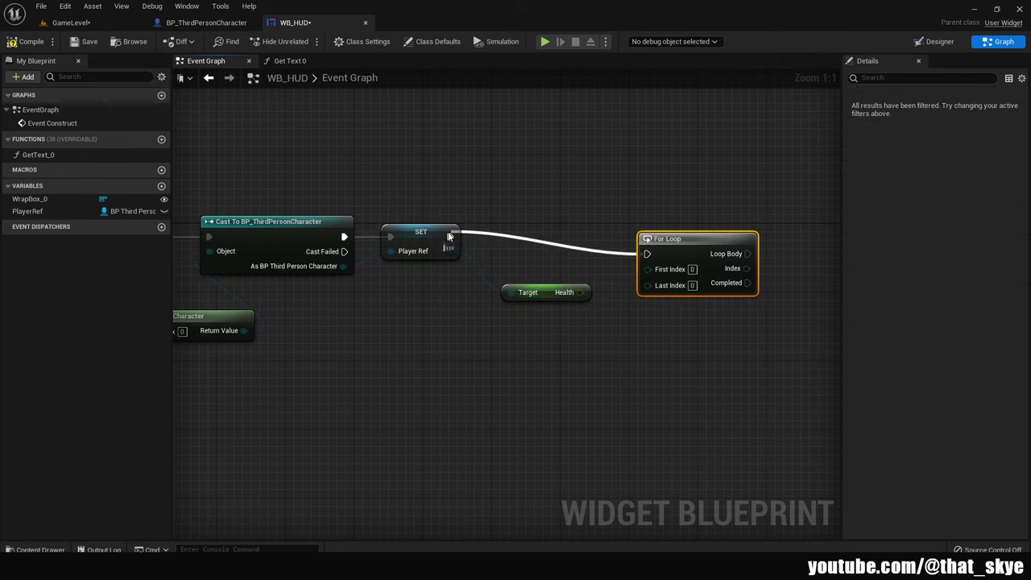
{"action": "key", "text": "q"}
Feed truncated Health into the loop's Last Index and set First Index to 1
{"action": "left_click_drag", "start_coordinate": [574, 294], "coordinate": [676, 272]}
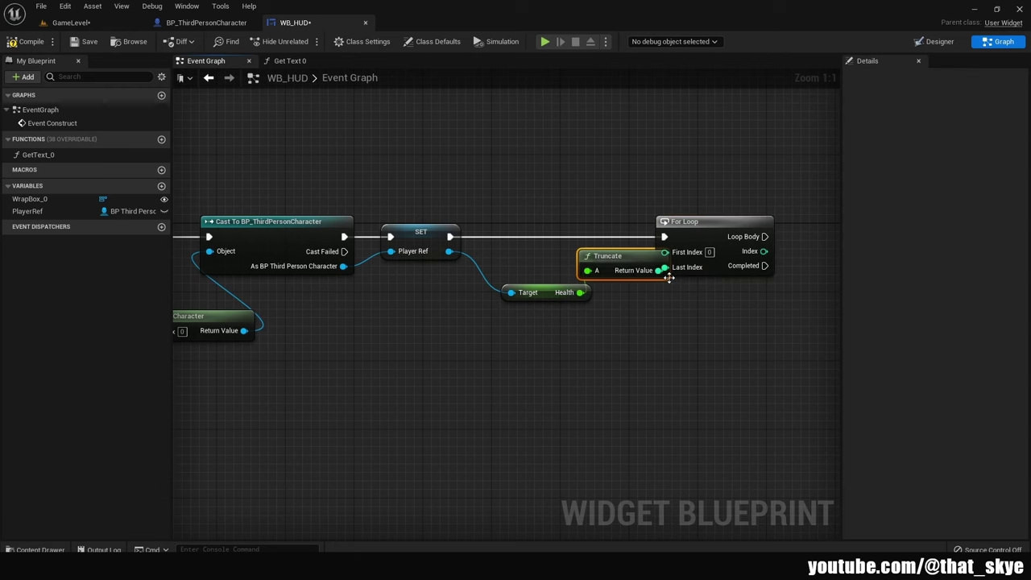
{"action": "mouse_move", "coordinate": [621, 255]}
{"action": "left_mouse_down"}
{"action": "mouse_move", "coordinate": [624, 300]}
{"action": "mouse_move", "coordinate": [586, 292]}
{"action": "left_mouse_up"}
{"action": "left_click", "coordinate": [532, 292], "text": "shift"}
{"action": "key", "text": "q"}
{"action": "right_click_drag", "start_coordinate": [682, 322], "coordinate": [539, 339]}
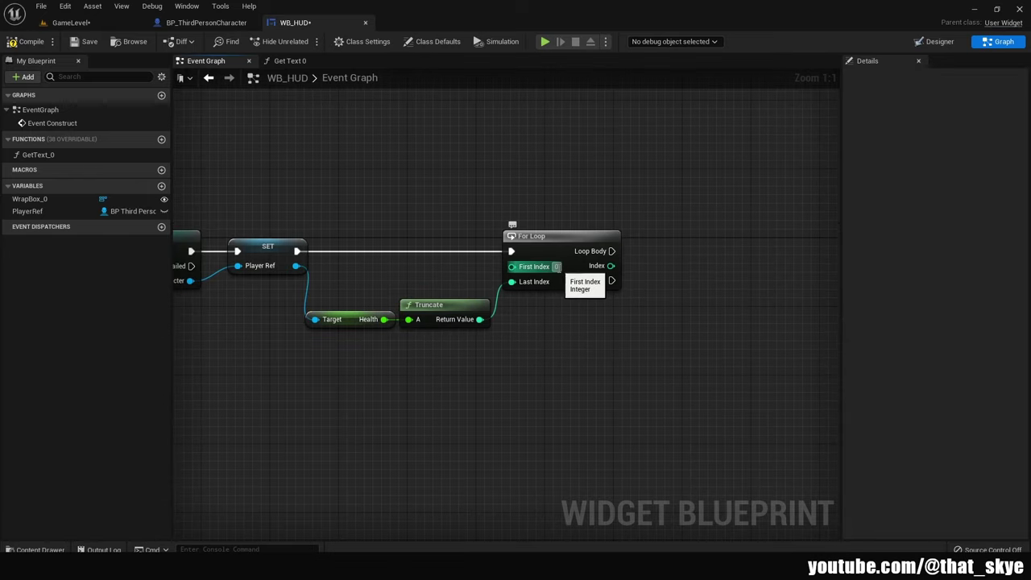
{"action": "left_click", "coordinate": [556, 267]}
{"action": "type", "text": "1"}
Add a Create Widget node driven by the loop's Loop Body
{"action": "right_click_drag", "start_coordinate": [651, 347], "coordinate": [465, 365]}
{"action": "right_click", "coordinate": [507, 256]}
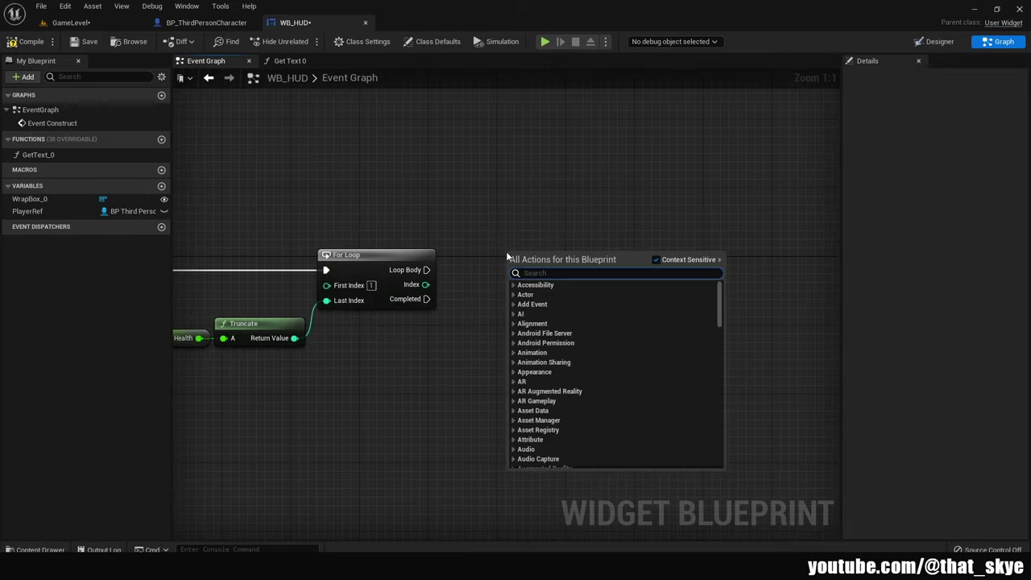
{"action": "type", "text": "create wid"}
{"action": "left_click", "coordinate": [552, 297]}
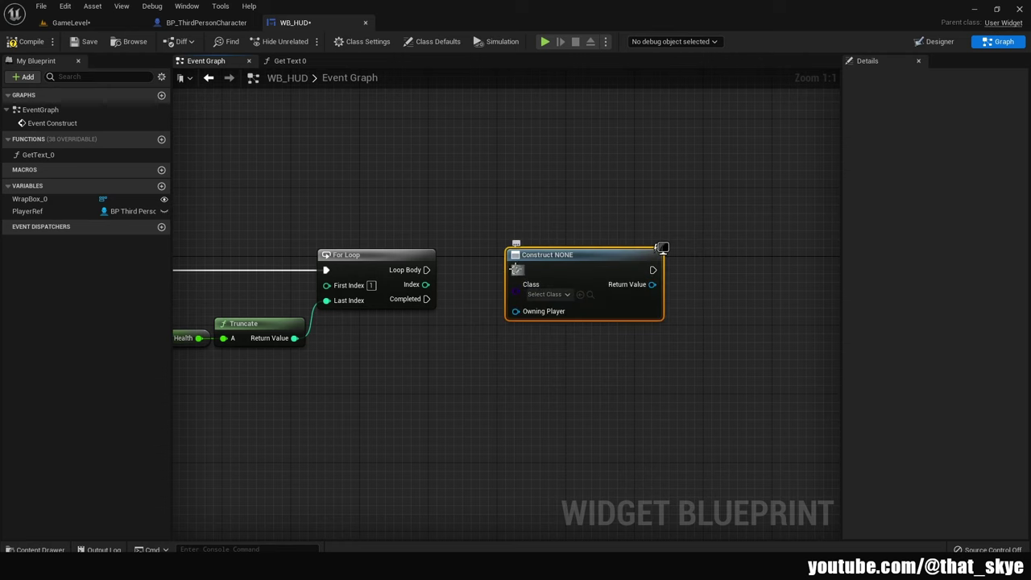
{"action": "left_click_drag", "start_coordinate": [515, 270], "coordinate": [419, 273]}
{"action": "right_click_drag", "start_coordinate": [547, 304], "coordinate": [428, 299]}
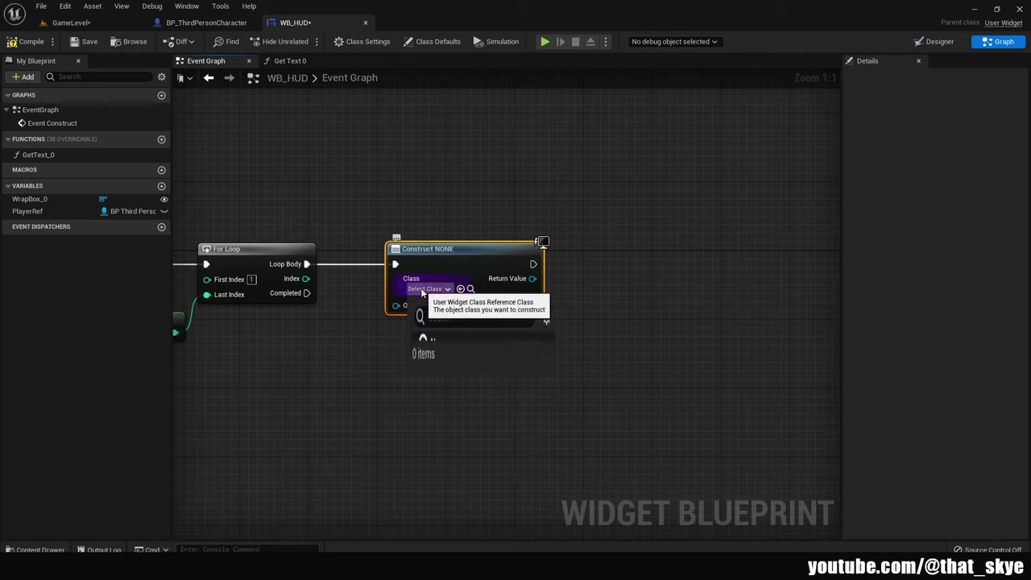
{"action": "left_click", "coordinate": [429, 289]}
Create WB_Heart widgets and add each one to WrapBox_0 as its content
{"action": "left_click", "coordinate": [466, 340]}
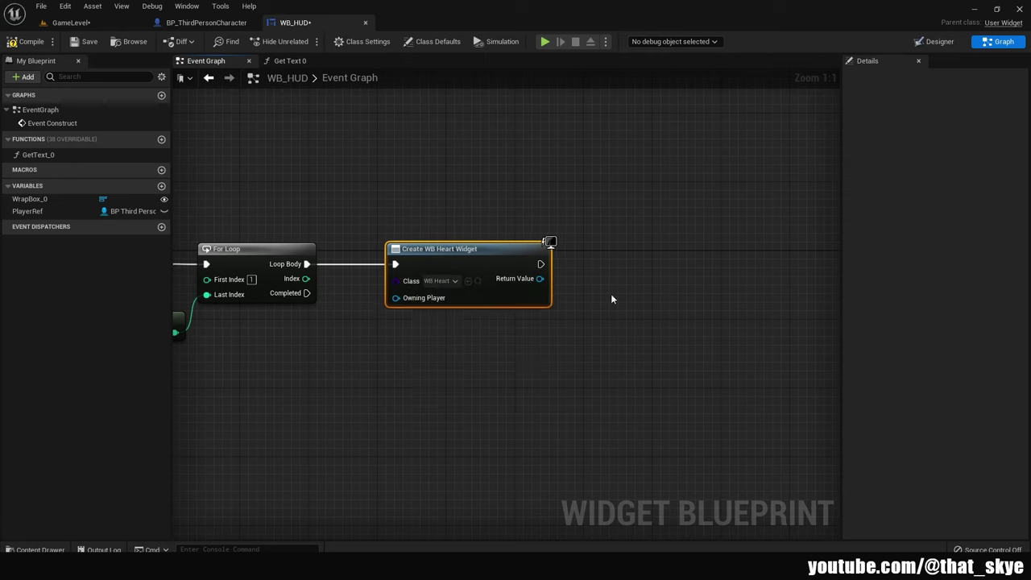
{"action": "right_click_drag", "start_coordinate": [611, 293], "coordinate": [516, 288]}
{"action": "mouse_move", "coordinate": [29, 199]}
{"action": "left_mouse_down"}
{"action": "mouse_move", "coordinate": [348, 153]}
{"action": "mouse_move", "coordinate": [607, 246]}
{"action": "left_mouse_up"}
{"action": "left_click", "coordinate": [379, 166]}
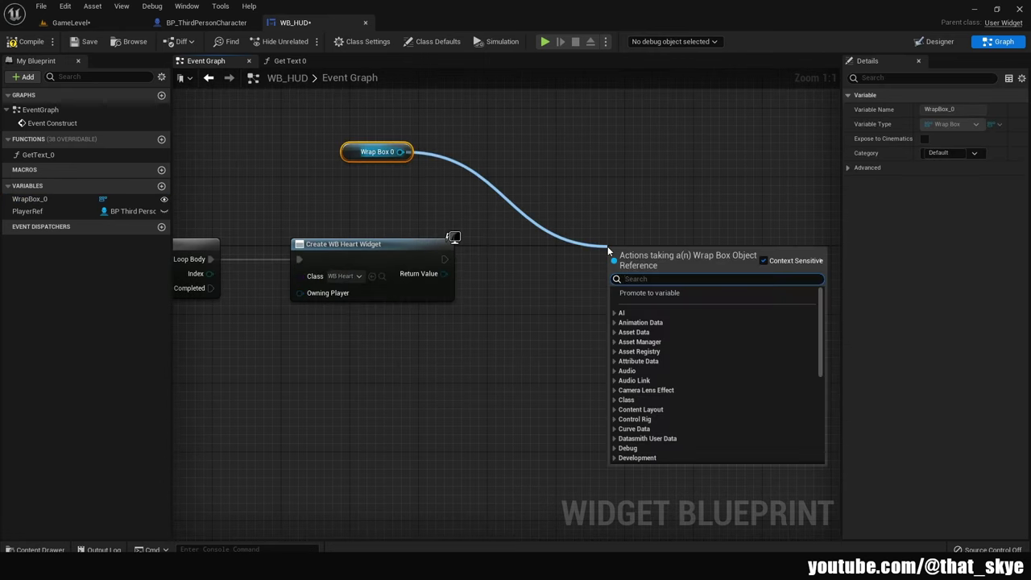
{"action": "type", "text": "add child"}
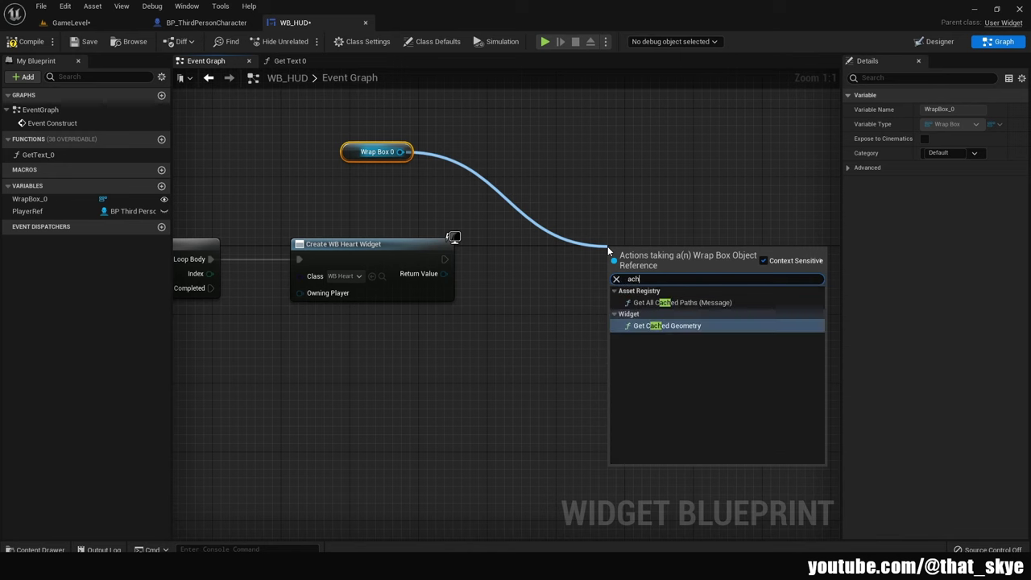
{"action": "key", "text": "Return"}
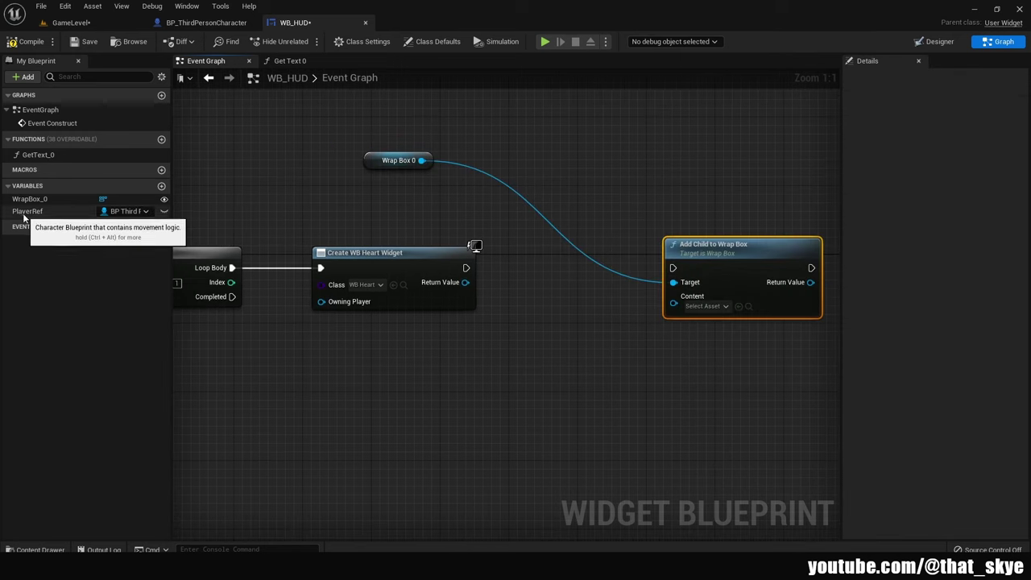
{"action": "left_click_drag", "start_coordinate": [460, 286], "coordinate": [626, 317]}
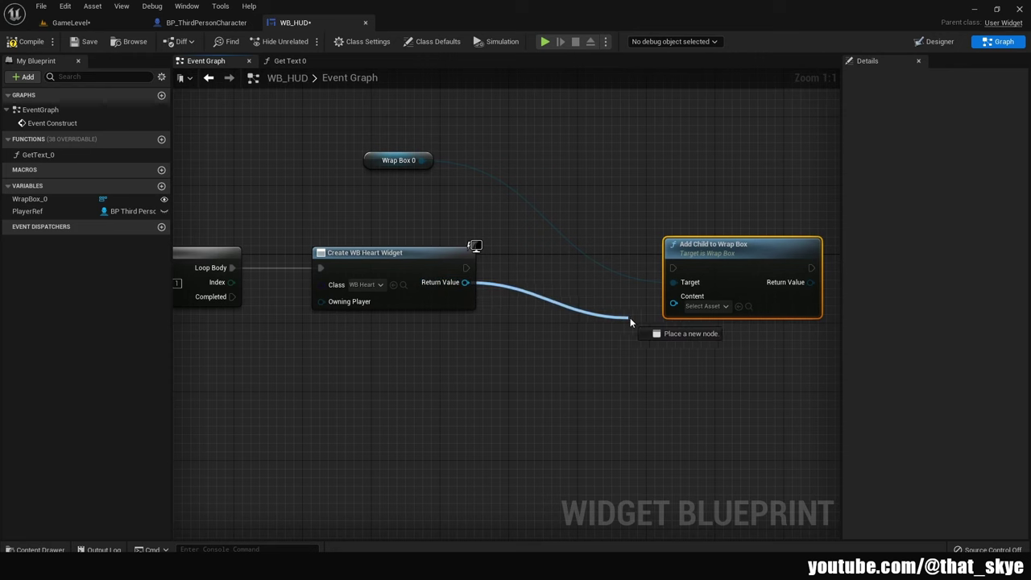
{"action": "left_click_drag", "start_coordinate": [625, 318], "coordinate": [673, 303]}
Add a new variable to the WB_HUD blueprint
{"action": "left_click", "coordinate": [642, 348]}
{"action": "right_click_drag", "start_coordinate": [344, 218], "coordinate": [384, 218]}
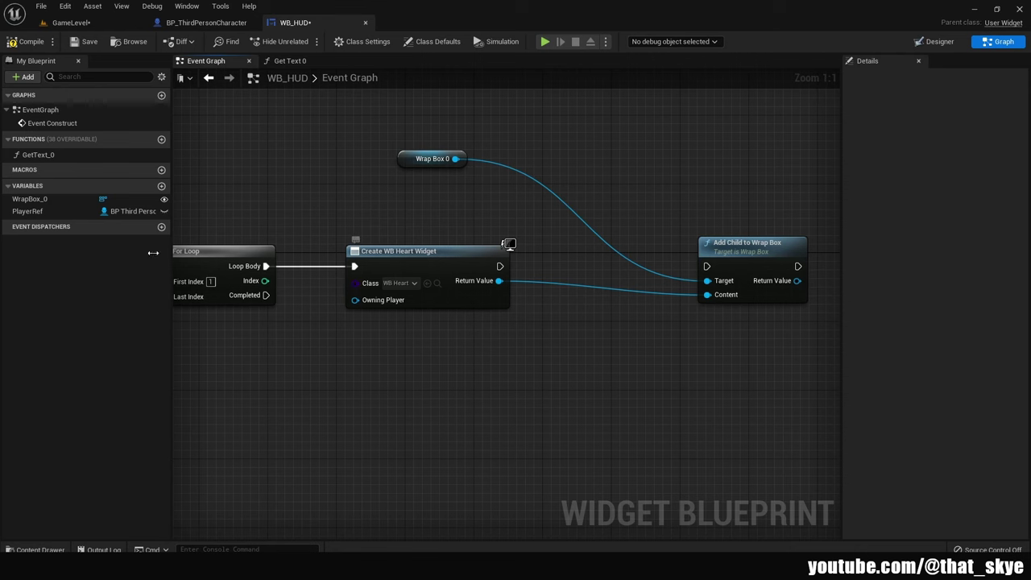
{"action": "left_click", "coordinate": [161, 186]}
{"action": "type", "text": "HeartRe"}
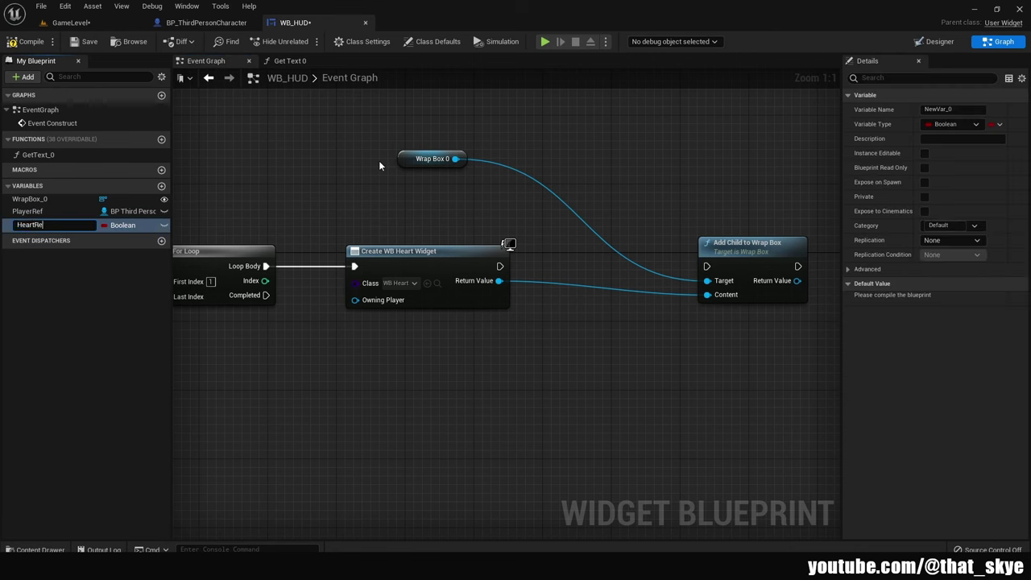
Name the variable HeartRef and make it a WB Heart object reference array
{"action": "type", "text": "f"}
{"action": "key", "text": "Return"}
{"action": "left_click", "coordinate": [123, 225]}
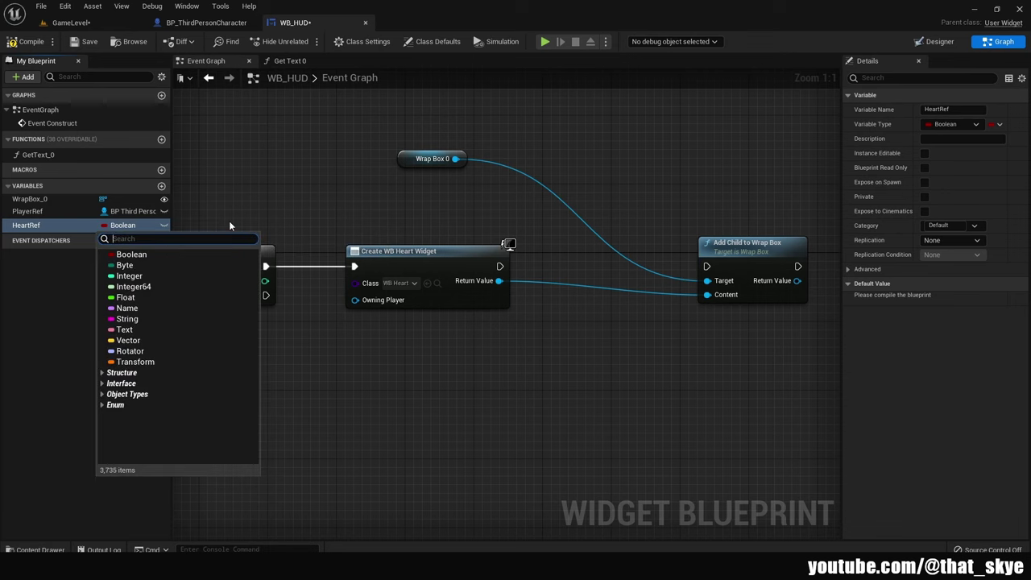
{"action": "type", "text": "heart"}
{"action": "mouse_move", "coordinate": [143, 267]}
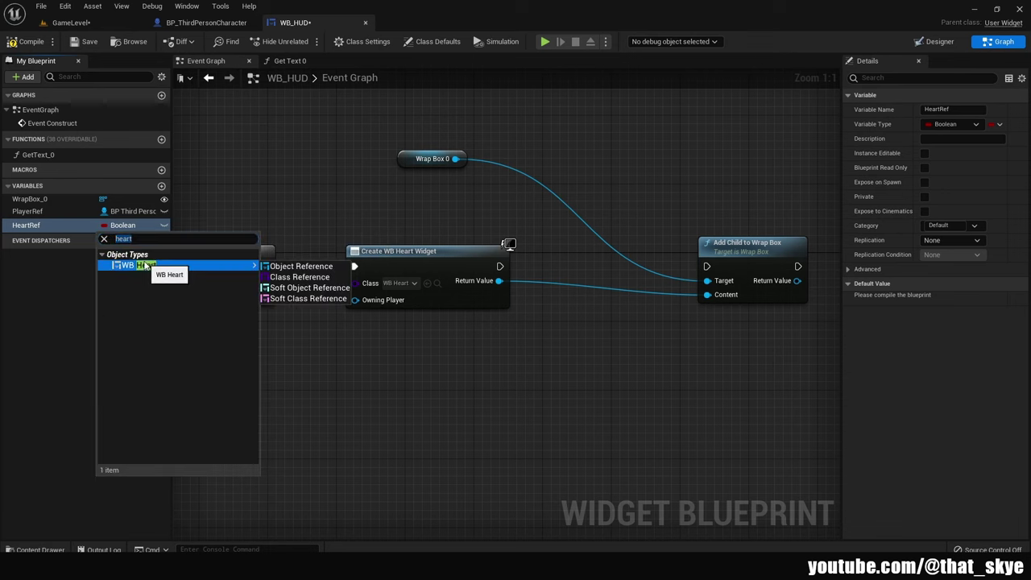
{"action": "left_click", "coordinate": [310, 263]}
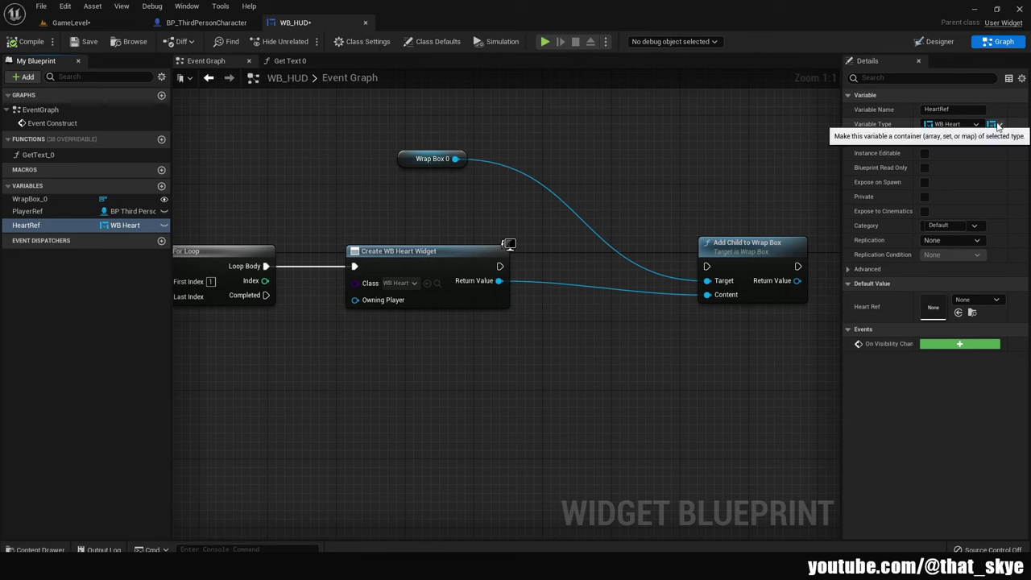
{"action": "left_click", "coordinate": [999, 125]}
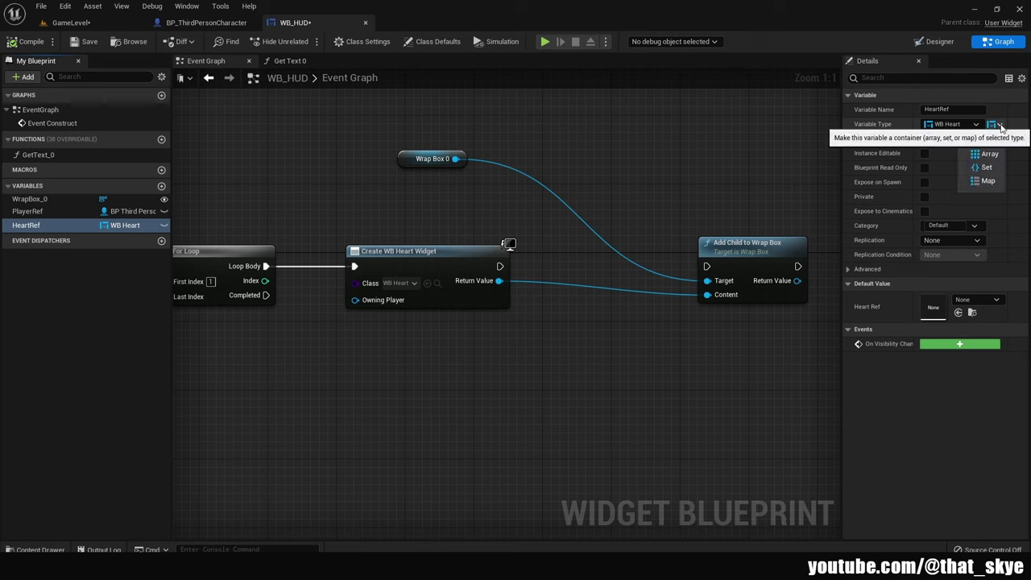
{"action": "left_click", "coordinate": [988, 155]}
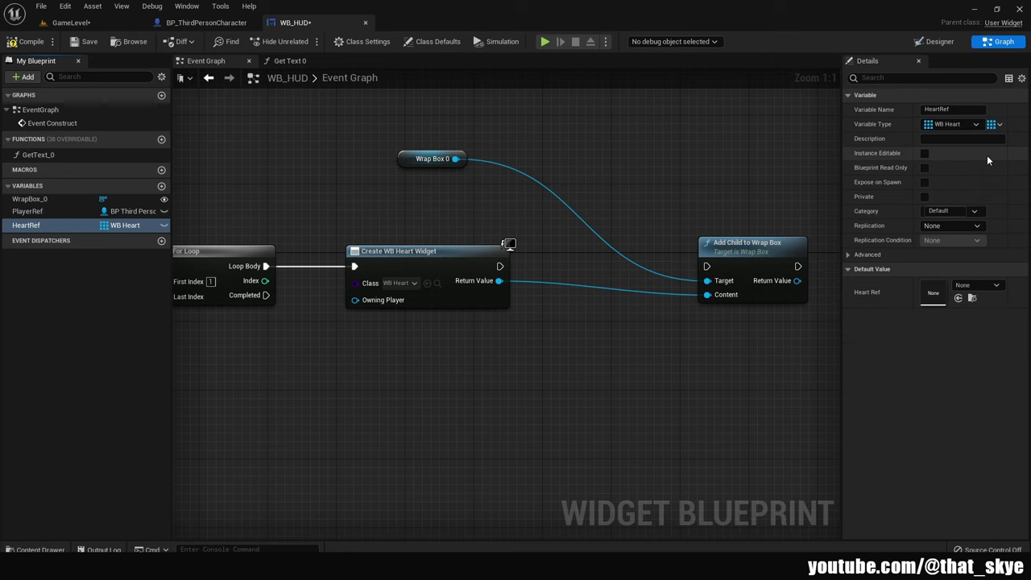
Add each created heart to HeartRef with an Add node between Create Widget and Add Child
{"action": "mouse_move", "coordinate": [33, 226]}
{"action": "left_mouse_down"}
{"action": "mouse_move", "coordinate": [415, 186]}
{"action": "mouse_move", "coordinate": [395, 190]}
{"action": "left_mouse_up"}
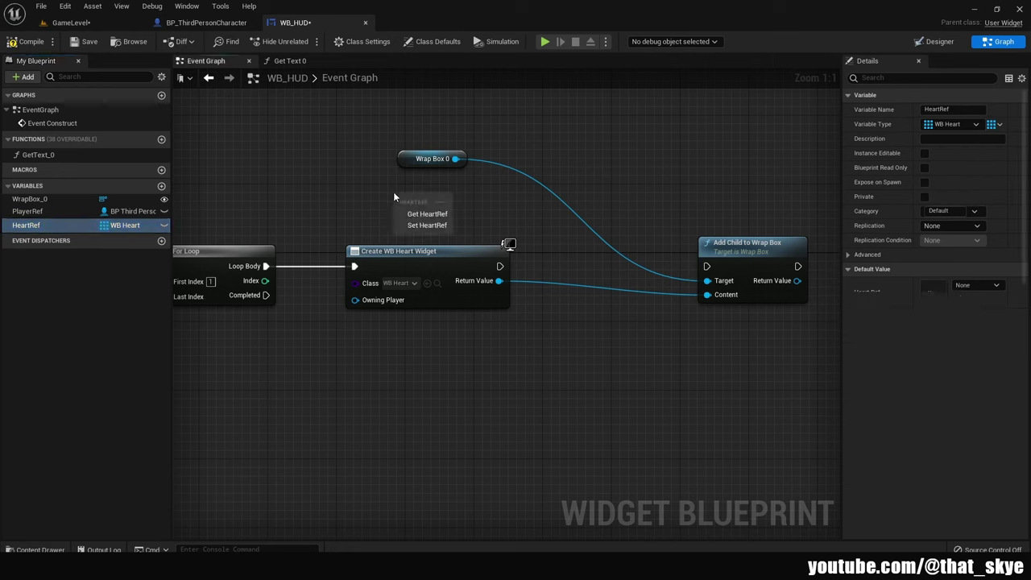
{"action": "left_click", "coordinate": [431, 211]}
{"action": "left_click_drag", "start_coordinate": [461, 201], "coordinate": [576, 262]}
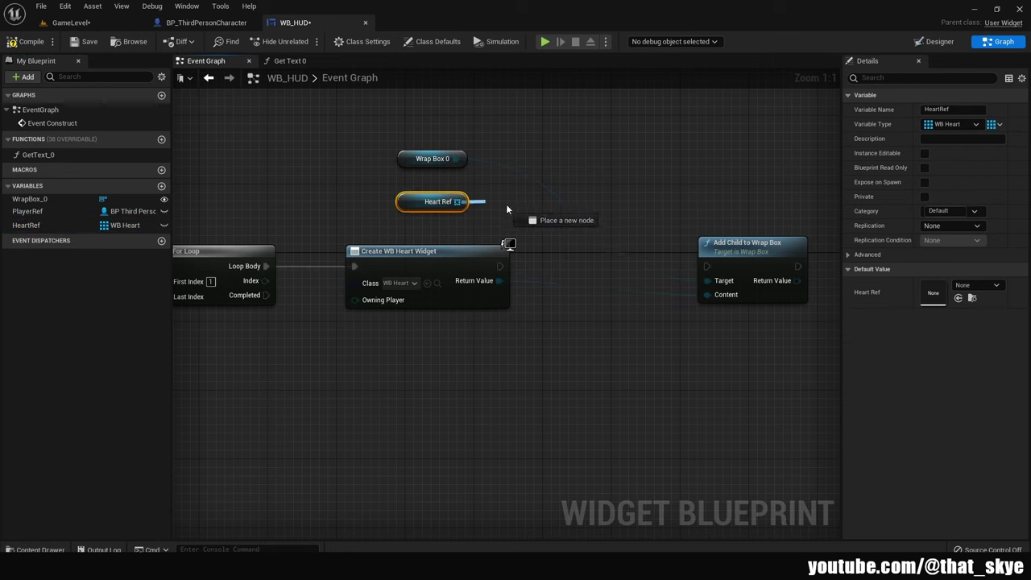
{"action": "type", "text": "add"}
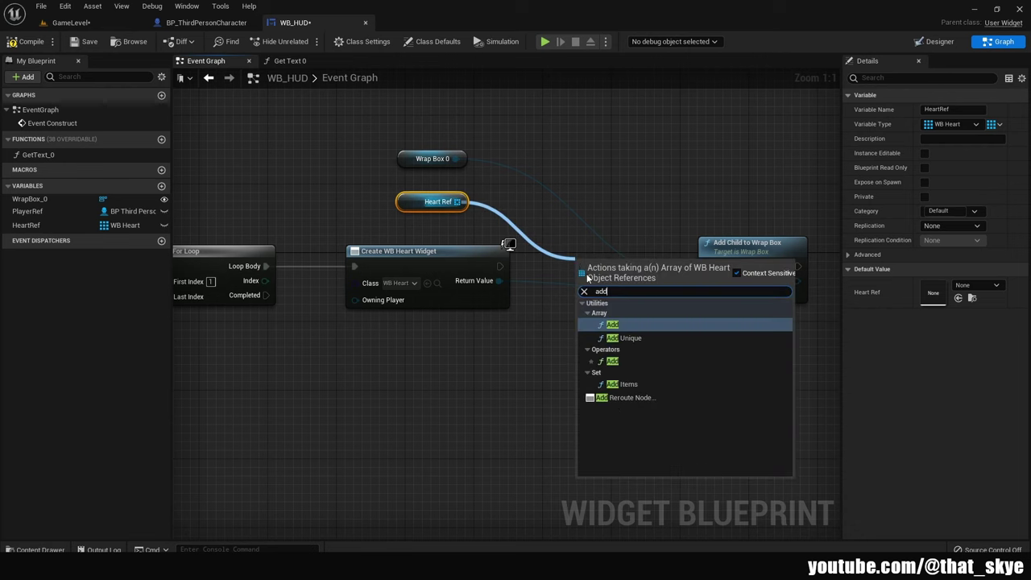
{"action": "left_click", "coordinate": [628, 323]}
{"action": "left_click_drag", "start_coordinate": [552, 266], "coordinate": [493, 267]}
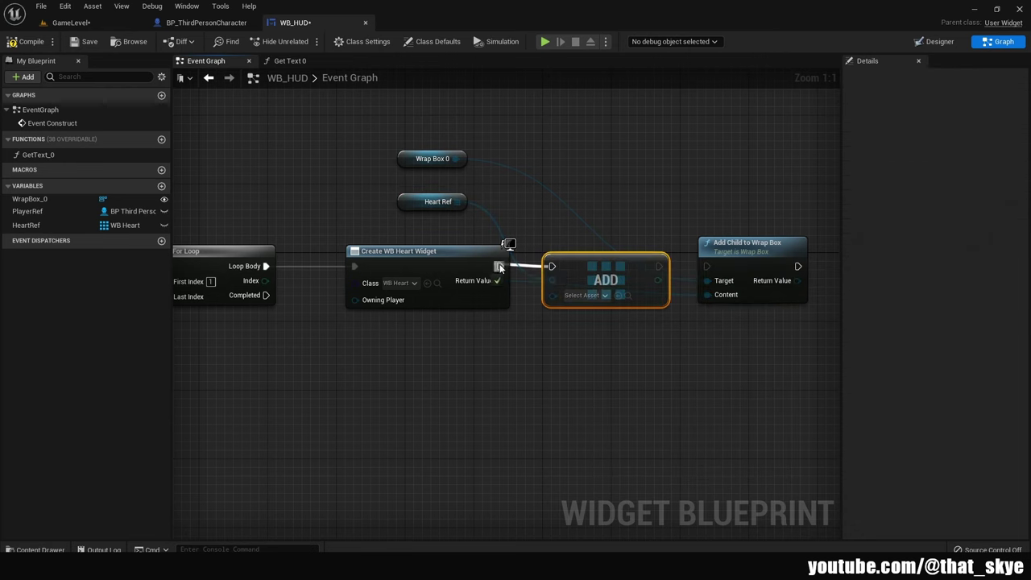
{"action": "left_click_drag", "start_coordinate": [659, 265], "coordinate": [706, 266]}
{"action": "left_click_drag", "start_coordinate": [499, 280], "coordinate": [552, 291]}
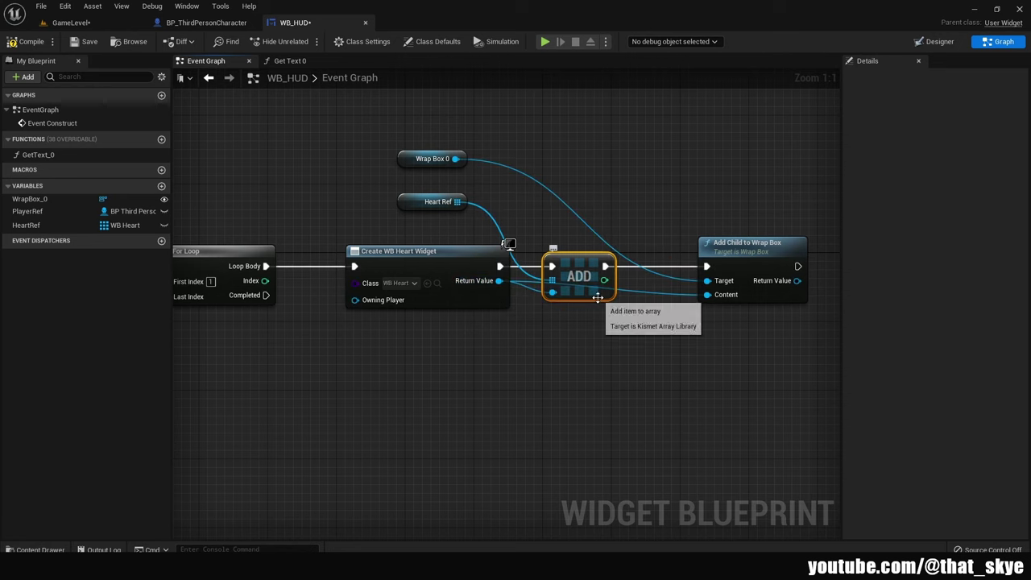
{"action": "scroll", "coordinate": [641, 336], "scroll_direction": "down", "scroll_amount": 2}
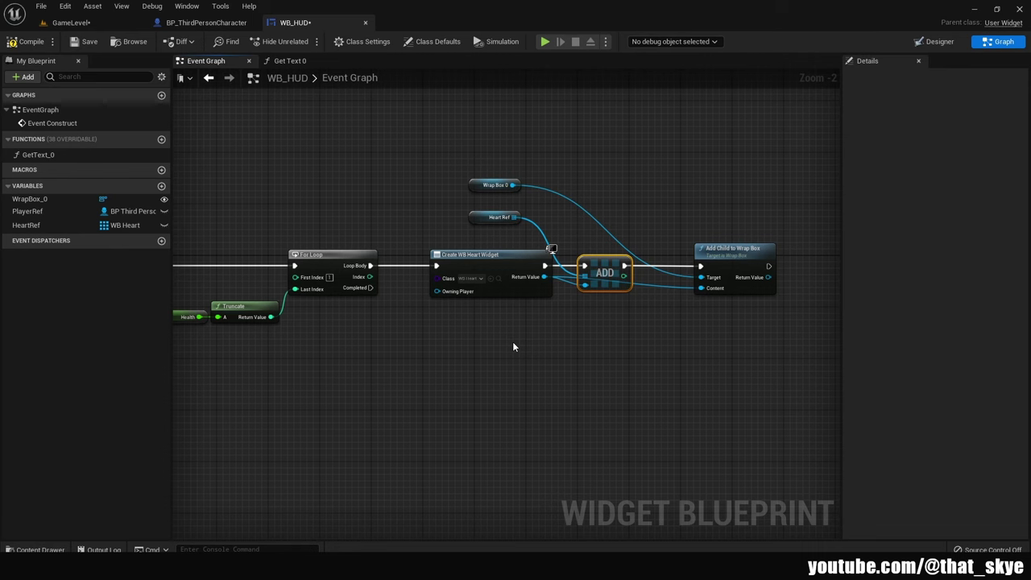
{"action": "mouse_move", "coordinate": [442, 349]}
{"action": "right_mouse_down"}
{"action": "mouse_move", "coordinate": [762, 352]}
{"action": "mouse_move", "coordinate": [456, 312]}
{"action": "mouse_move", "coordinate": [461, 282]}
{"action": "right_mouse_up"}
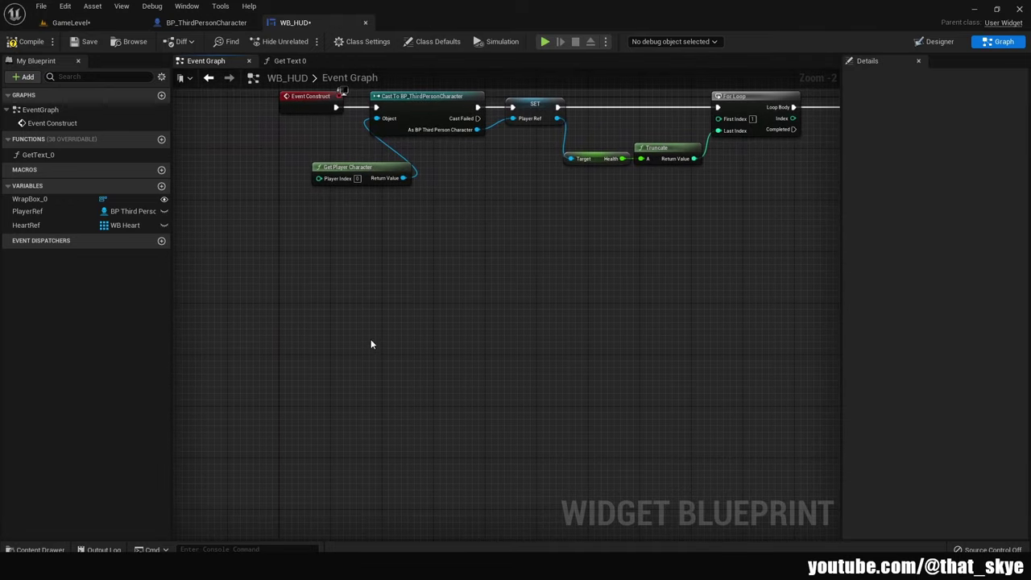
Add a custom event named RemoveHeart
{"action": "right_click", "coordinate": [350, 337]}
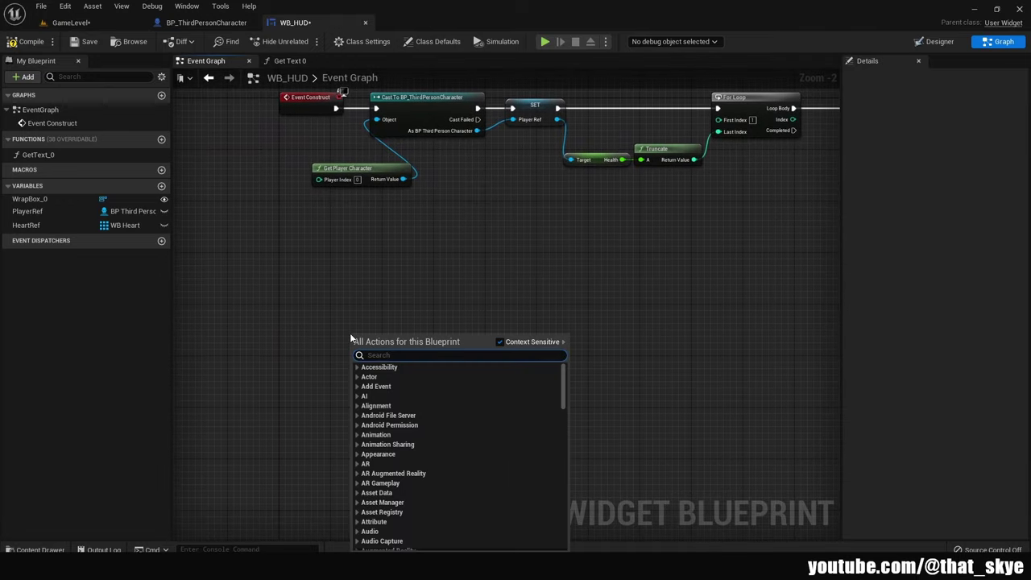
{"action": "type", "text": "custom"}
{"action": "key", "text": "Return"}
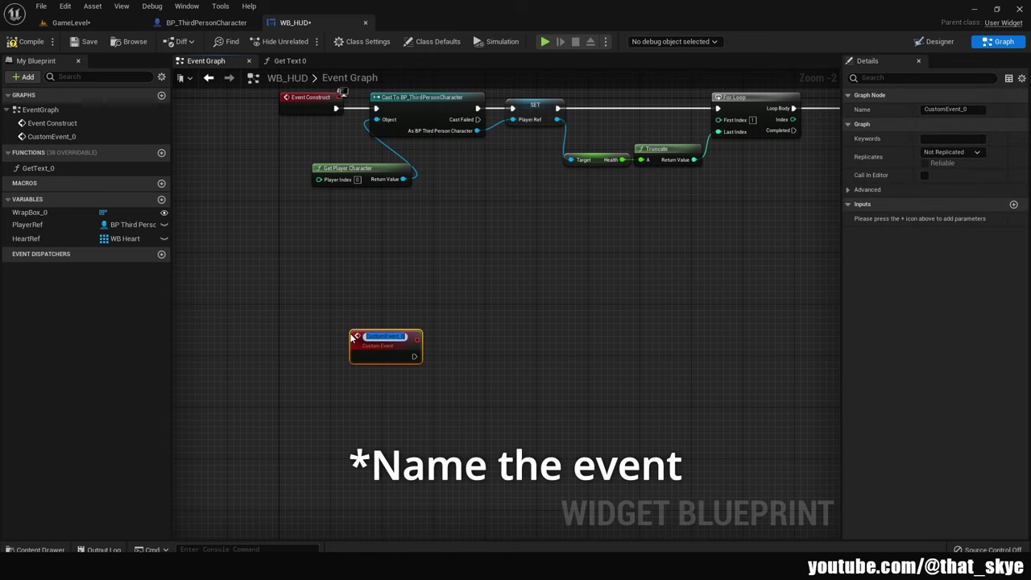
{"action": "type", "text": "Remove"}
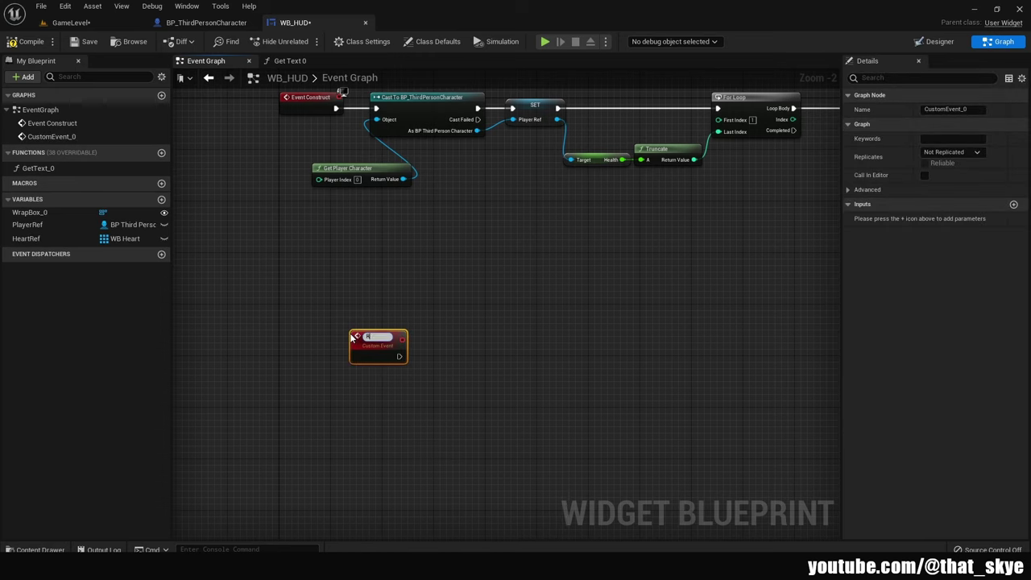
{"action": "type", "text": "Heart"}
{"action": "key", "text": "Return"}
Run a For Each Loop over HeartRef from RemoveHeart
{"action": "right_click_drag", "start_coordinate": [401, 354], "coordinate": [330, 304]}
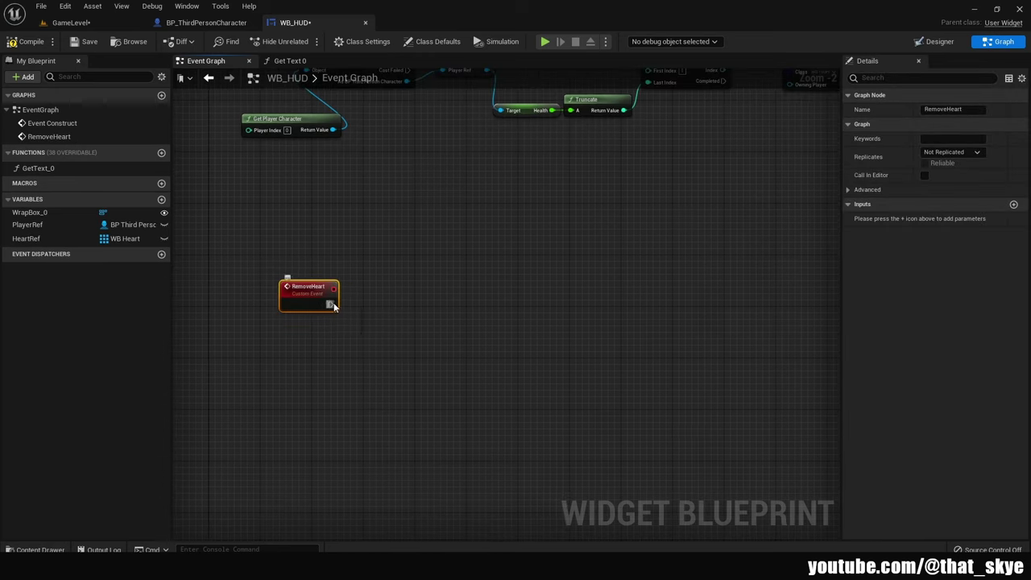
{"action": "left_click_drag", "start_coordinate": [330, 304], "coordinate": [381, 309]}
{"action": "type", "text": "for each "}
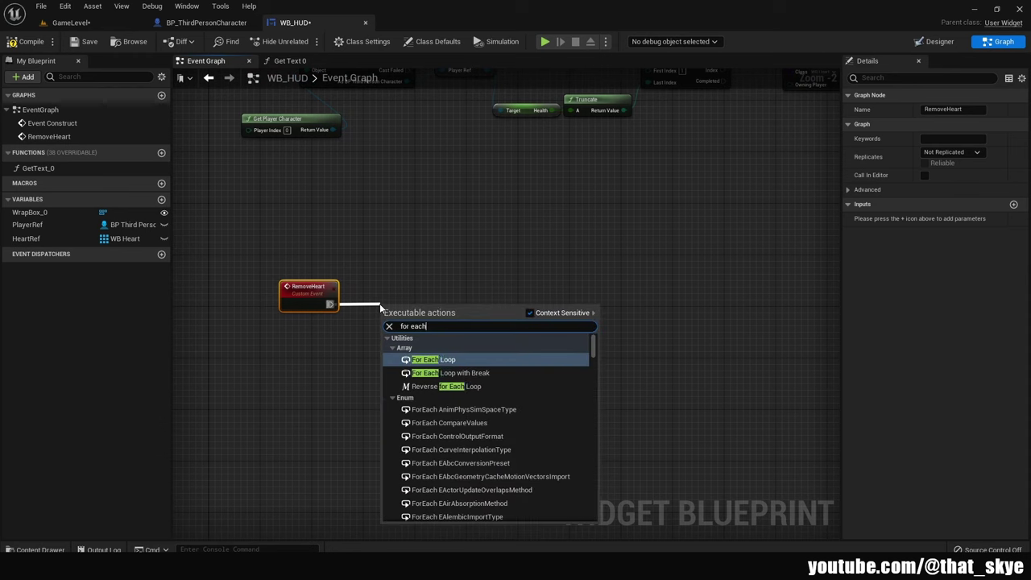
{"action": "type", "text": "lo"}
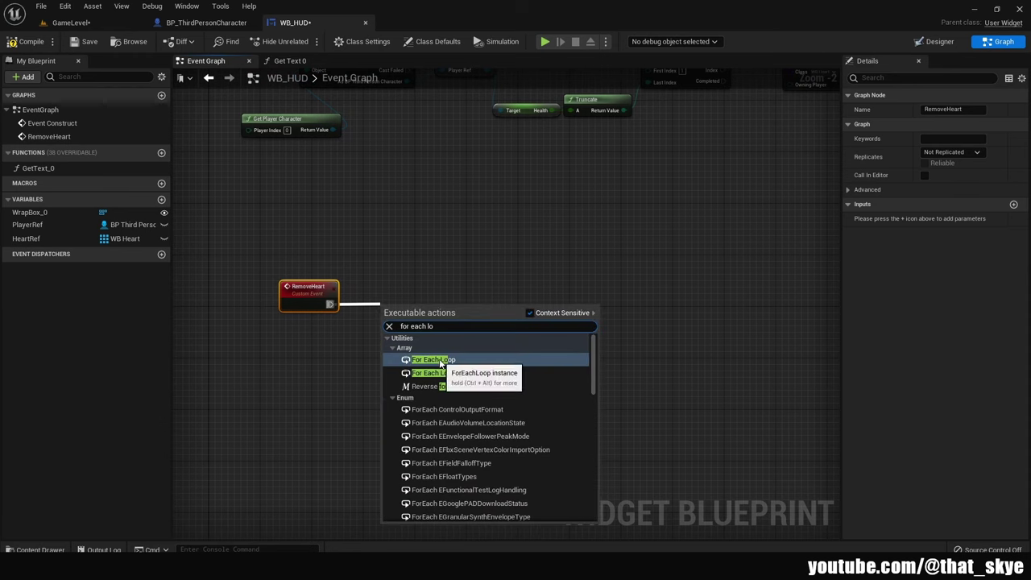
{"action": "left_click", "coordinate": [430, 360]}
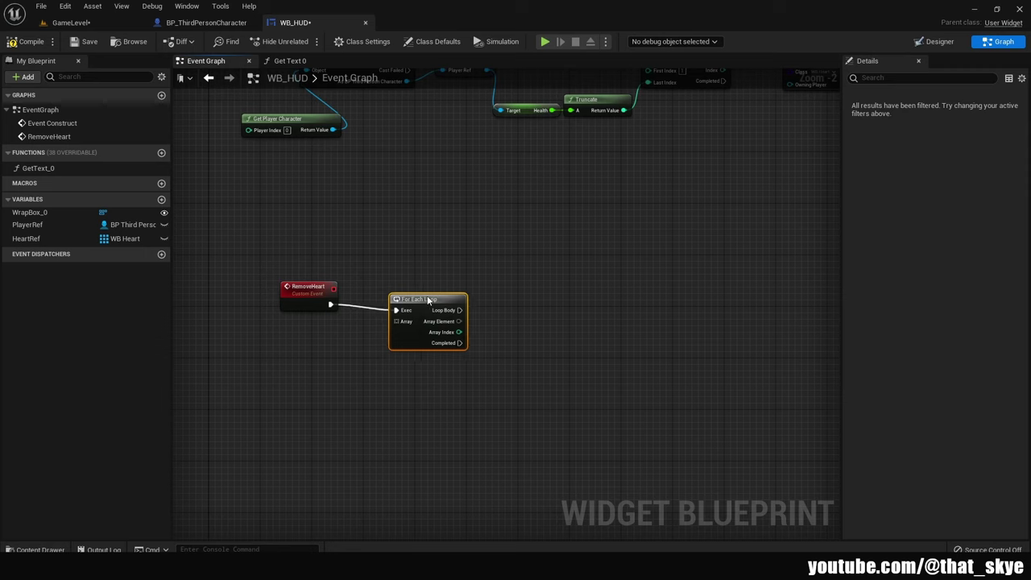
{"action": "right_click_drag", "start_coordinate": [387, 322], "coordinate": [582, 273]}
{"action": "mouse_move", "coordinate": [35, 240]}
{"action": "left_mouse_down"}
{"action": "mouse_move", "coordinate": [457, 327]}
{"action": "mouse_move", "coordinate": [589, 269]}
{"action": "left_mouse_up"}
{"action": "left_click", "coordinate": [468, 338]}
{"action": "right_click_drag", "start_coordinate": [730, 218], "coordinate": [488, 213]}
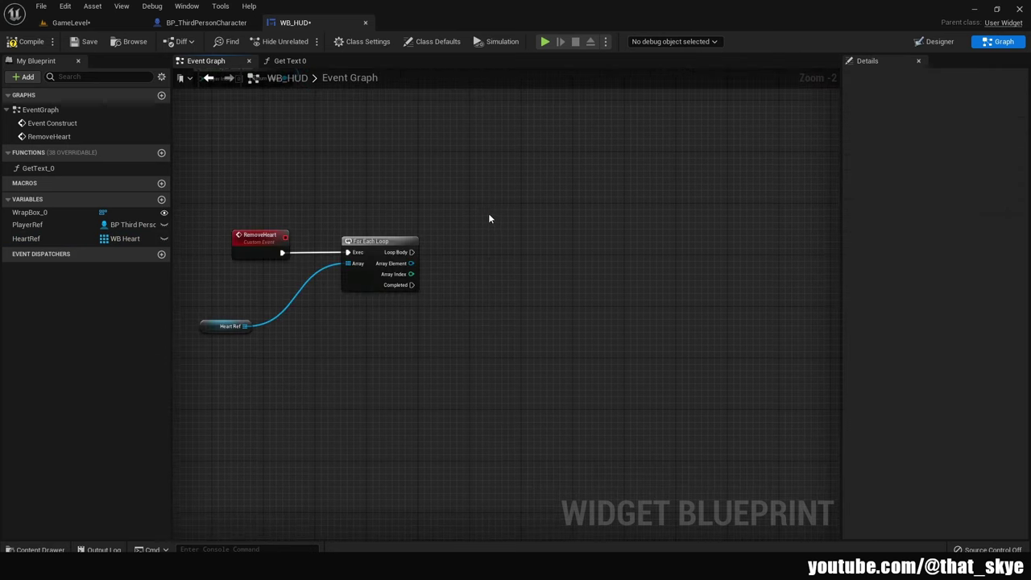
Add a Branch on the Loop Body that removes the Array Element from its parent when True
{"action": "key", "text": "b"}
{"action": "left_click", "coordinate": [488, 215]}
{"action": "left_click_drag", "start_coordinate": [412, 252], "coordinate": [494, 229]}
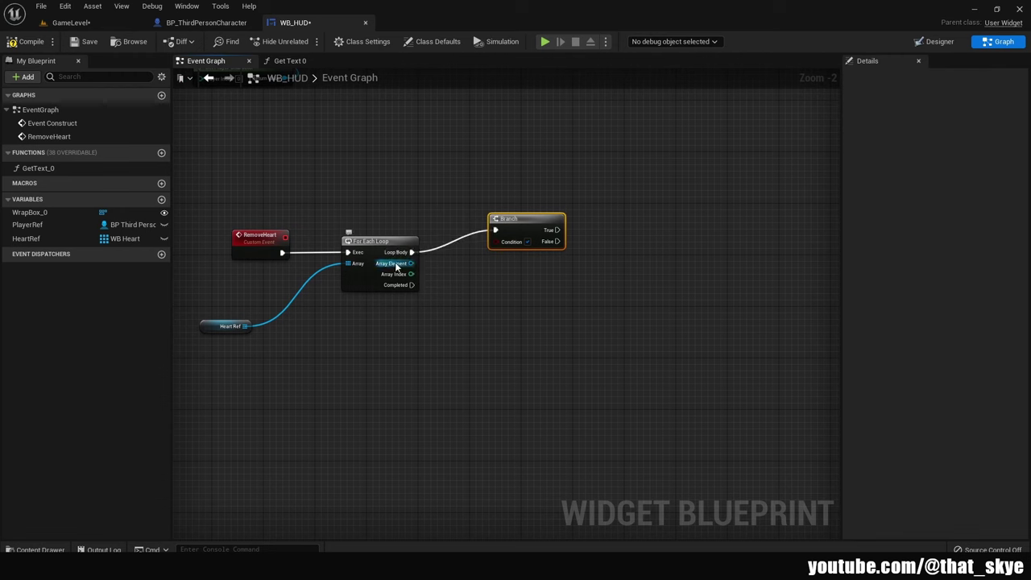
{"action": "mouse_move", "coordinate": [411, 263]}
{"action": "left_mouse_down"}
{"action": "mouse_move", "coordinate": [567, 279]}
{"action": "mouse_move", "coordinate": [618, 236]}
{"action": "left_mouse_up"}
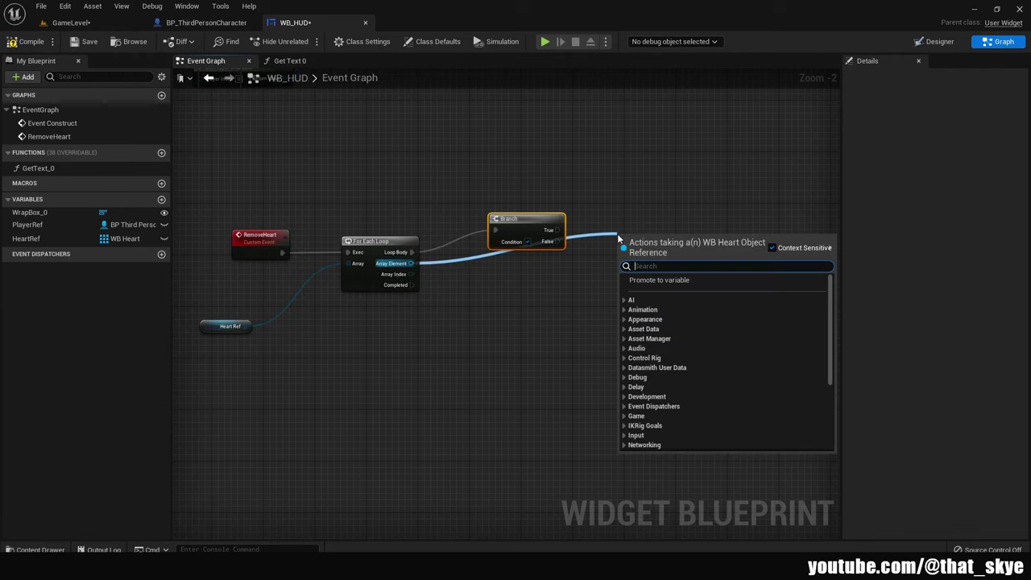
{"action": "type", "text": "remove"}
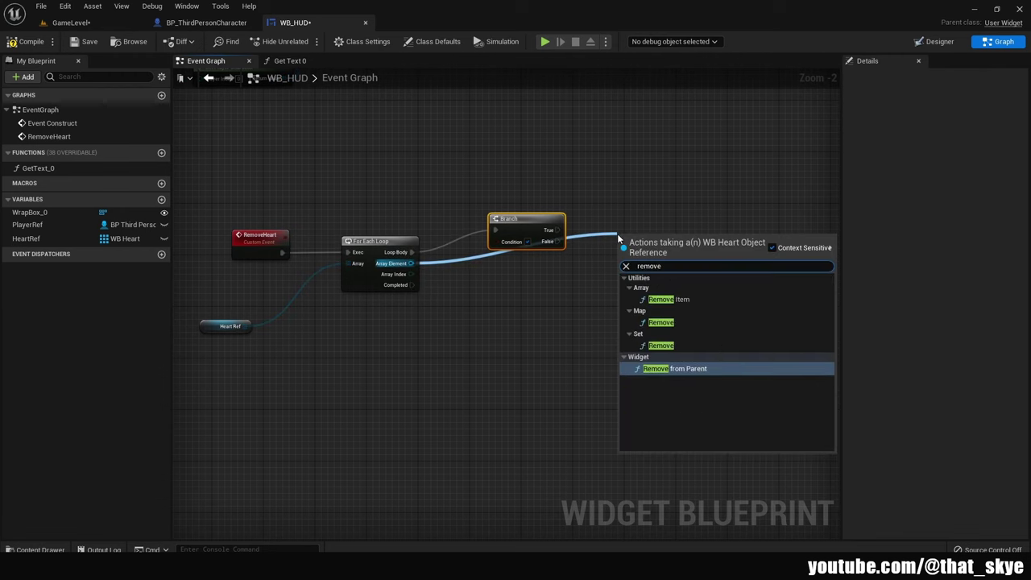
{"action": "key", "text": "Return"}
{"action": "left_click_drag", "start_coordinate": [624, 259], "coordinate": [556, 230]}
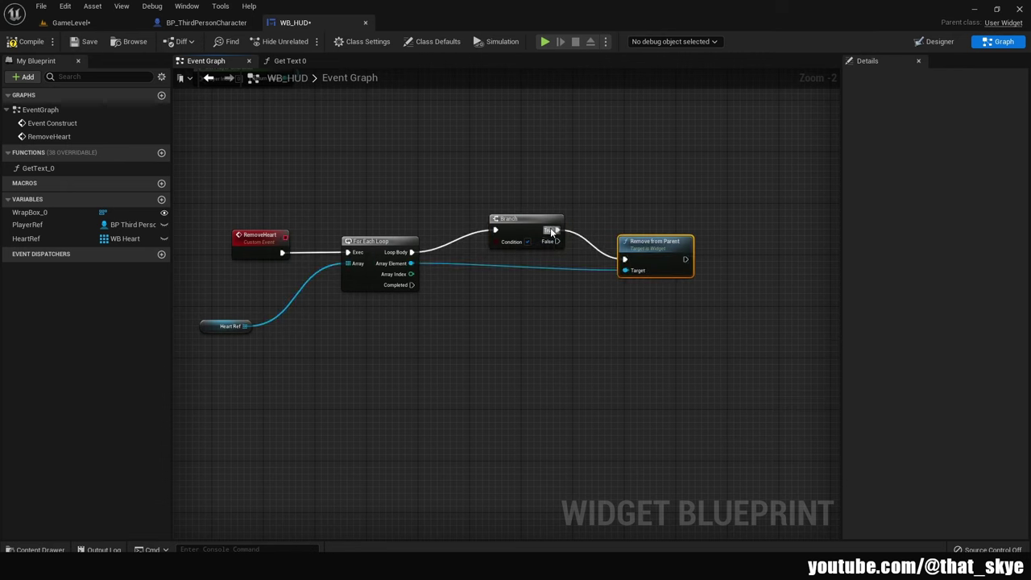
{"action": "key", "text": "q"}
Then remove the Array Element from HeartRef with an array Remove Item node
{"action": "left_click_drag", "start_coordinate": [412, 263], "coordinate": [707, 286]}
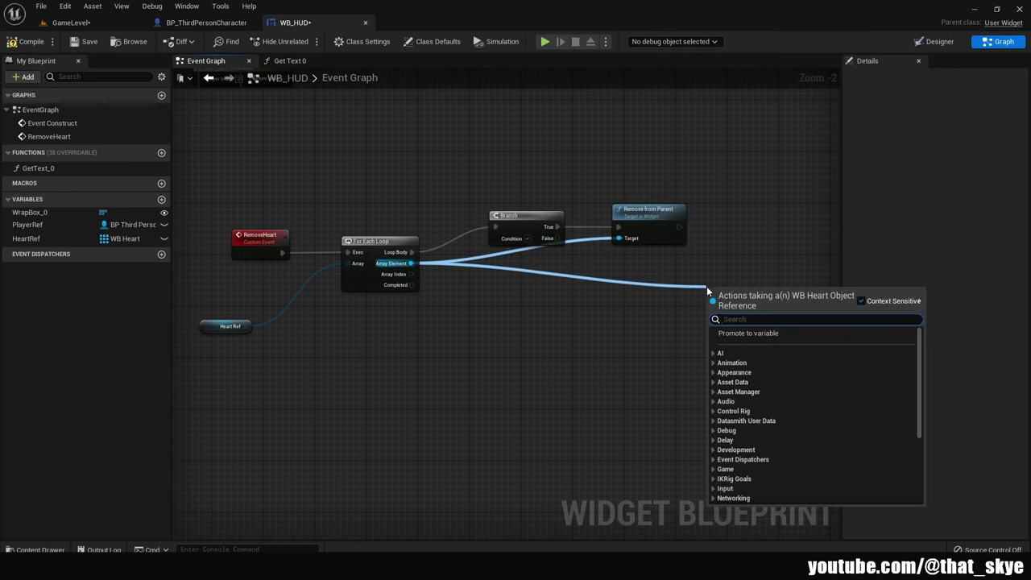
{"action": "type", "text": "remove"}
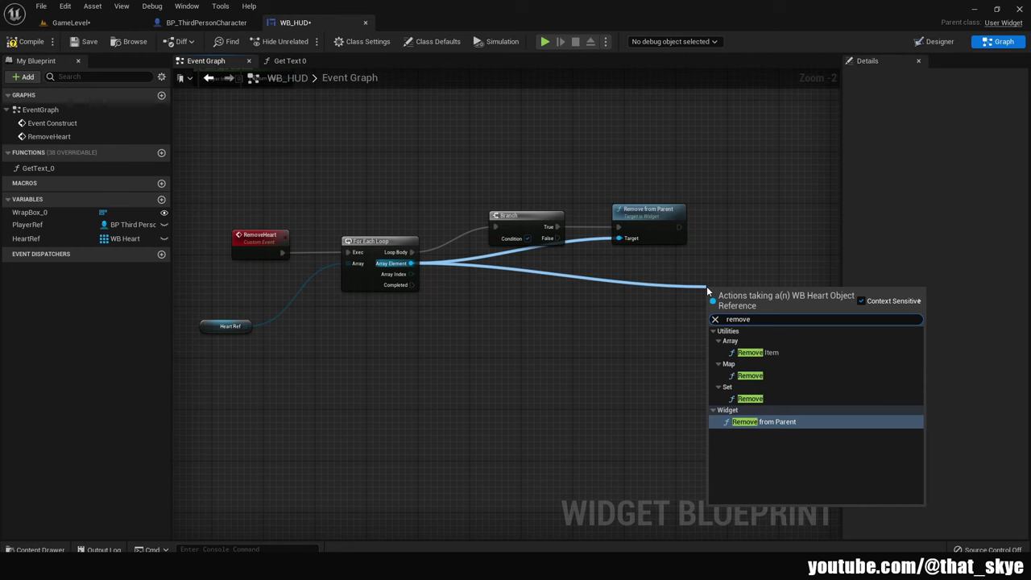
{"action": "left_click", "coordinate": [779, 354]}
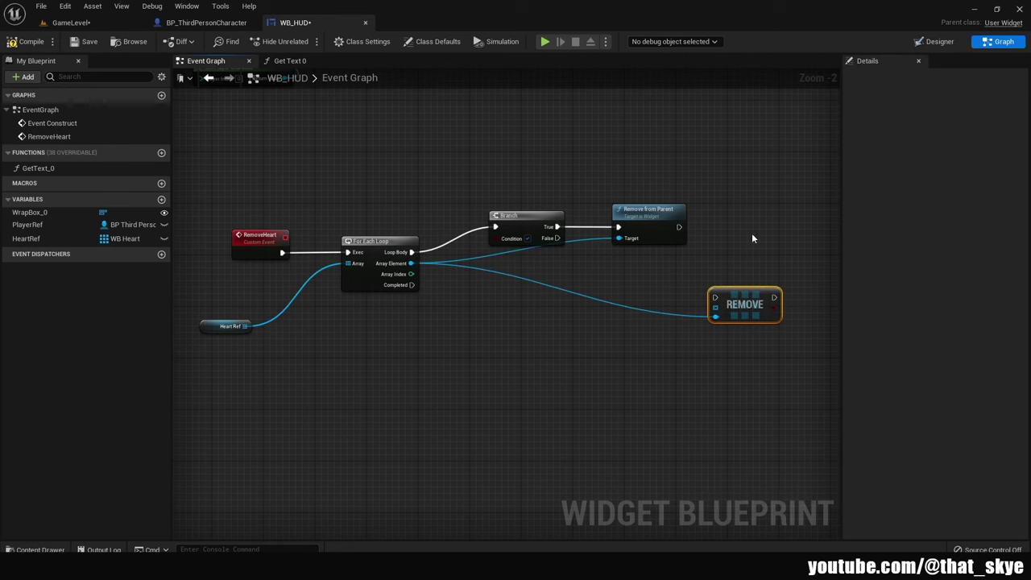
{"action": "left_click_drag", "start_coordinate": [714, 297], "coordinate": [680, 229]}
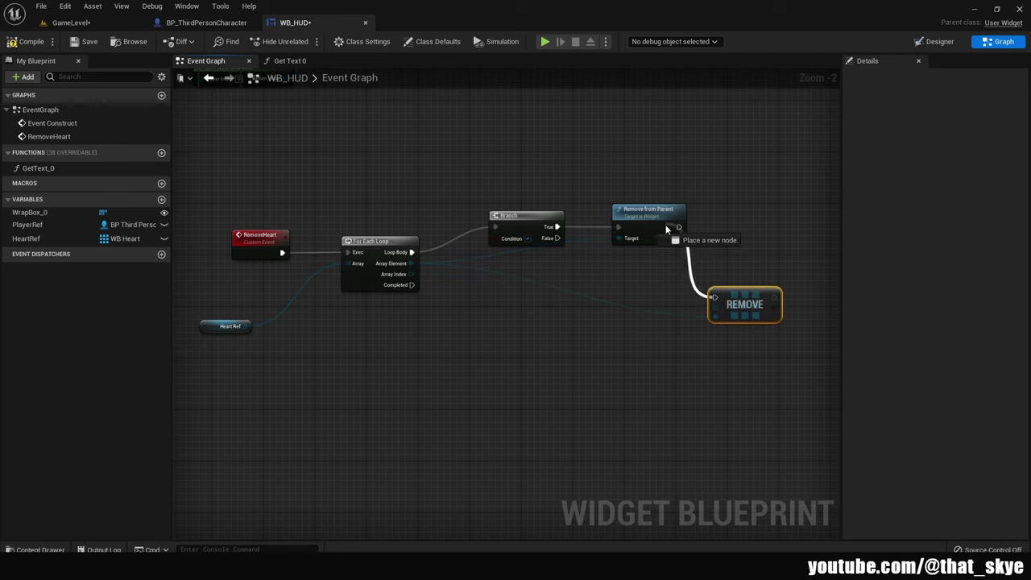
{"action": "right_click_drag", "start_coordinate": [451, 339], "coordinate": [475, 291]}
{"action": "left_click_drag", "start_coordinate": [271, 280], "coordinate": [743, 266]}
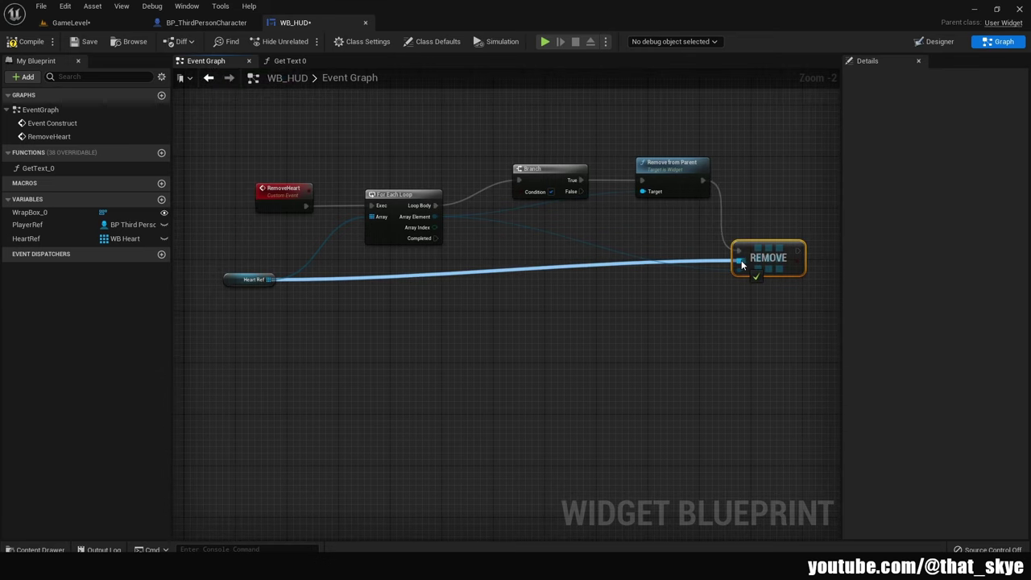
{"action": "mouse_move", "coordinate": [271, 279]}
{"action": "left_mouse_down"}
{"action": "mouse_move", "coordinate": [321, 287]}
{"action": "mouse_move", "coordinate": [327, 297]}
{"action": "left_mouse_up"}
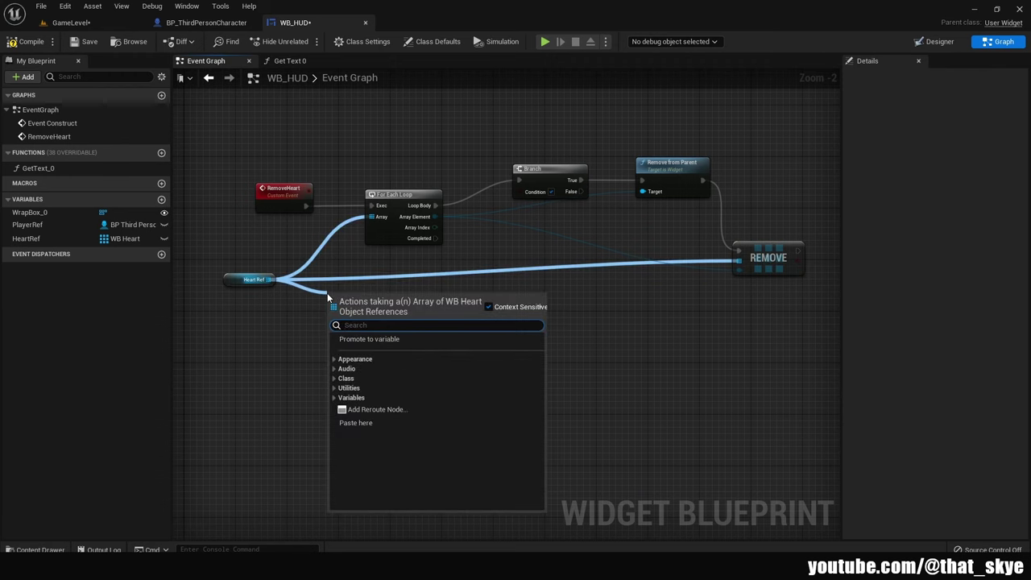
Get HeartRef's Length and subtract 1 from it with an integer Subtract node
{"action": "type", "text": "len"}
{"action": "key", "text": "Return"}
{"action": "left_click_drag", "start_coordinate": [405, 307], "coordinate": [439, 307]}
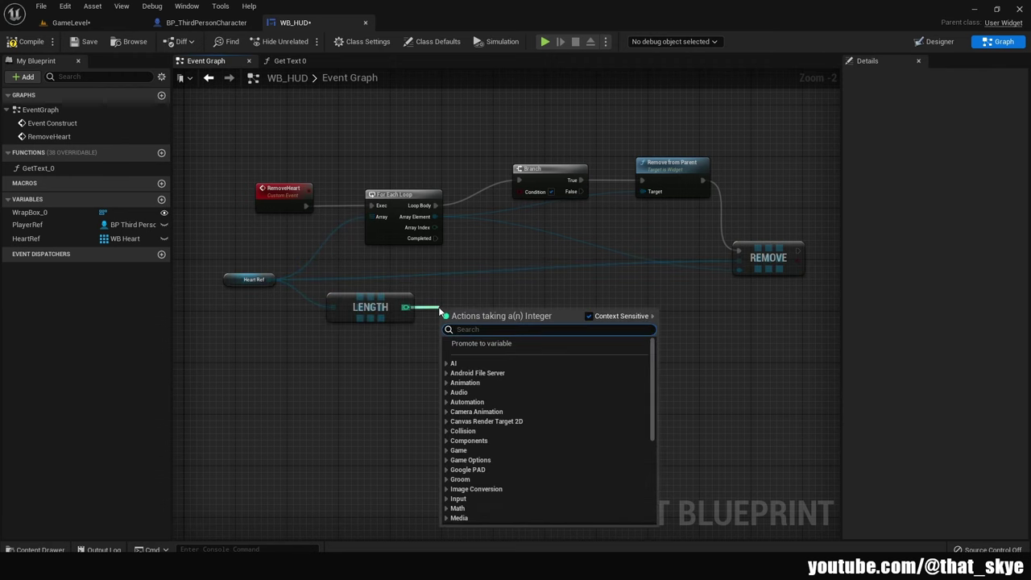
{"action": "type", "text": "-"}
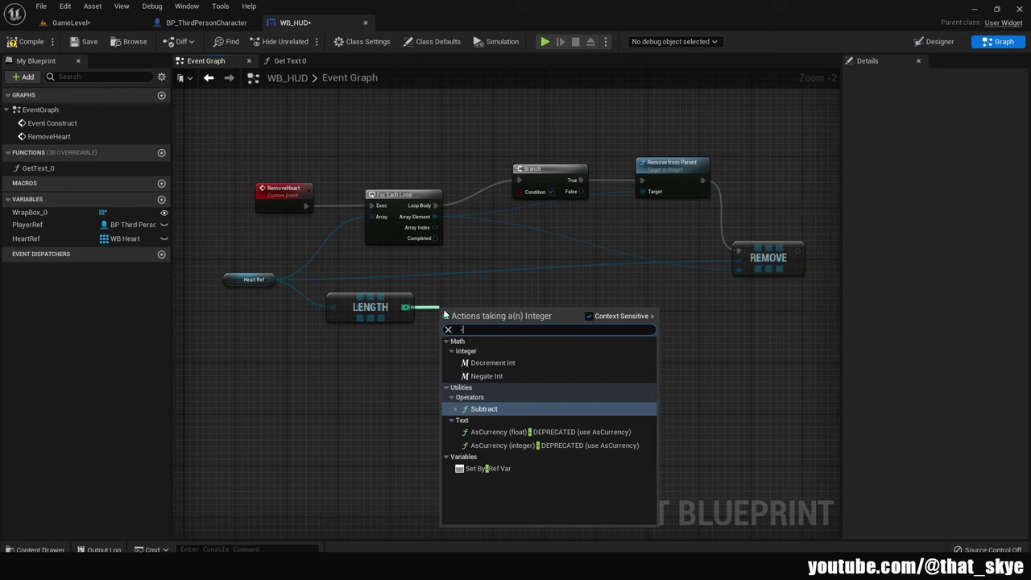
{"action": "left_click", "coordinate": [487, 408]}
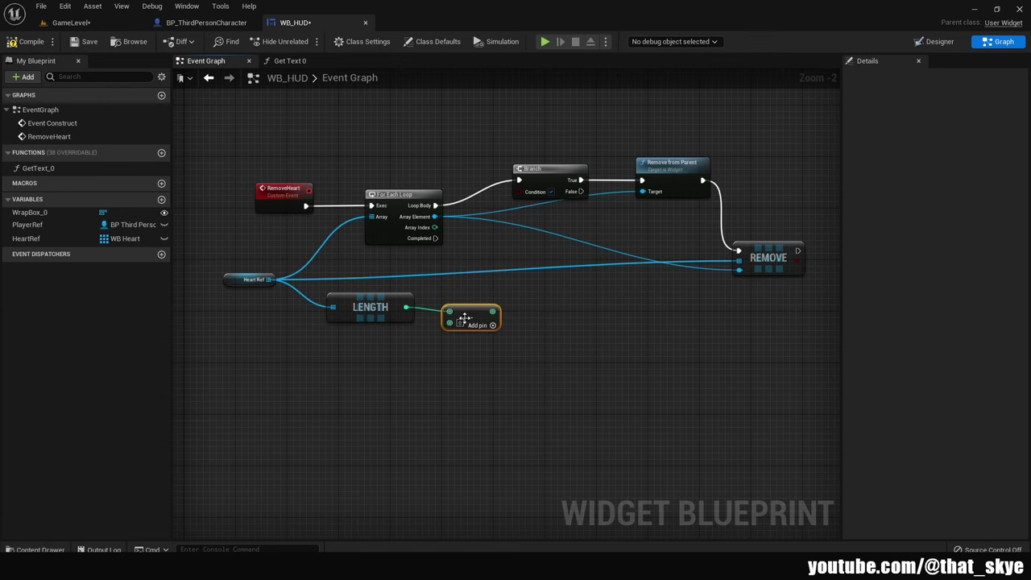
{"action": "left_click", "coordinate": [531, 323]}
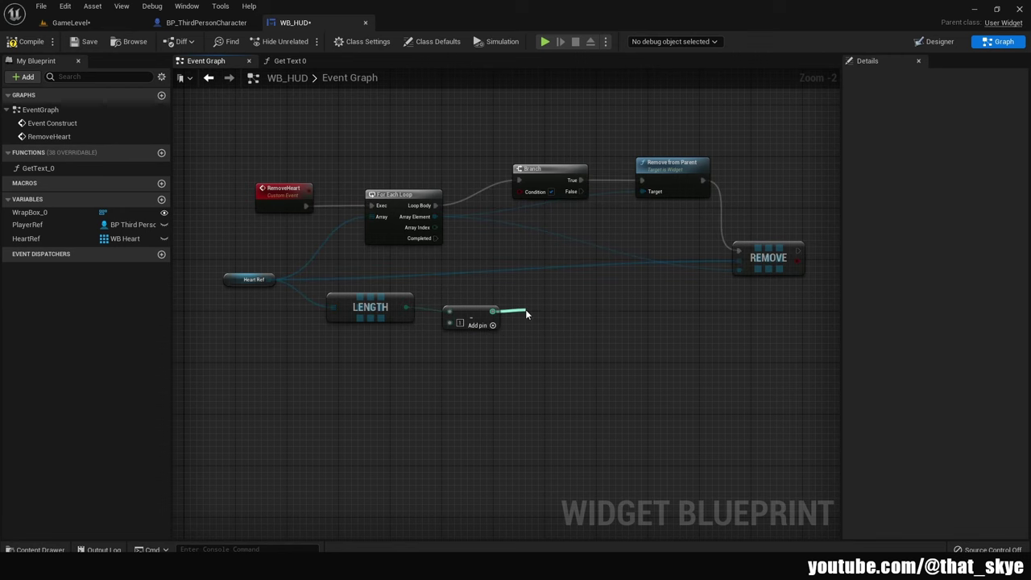
Compare Length minus 1 with the loop's Array Index, feeding the Branch Condition
{"action": "left_click_drag", "start_coordinate": [494, 315], "coordinate": [529, 316]}
{"action": "type", "text": "=="}
{"action": "left_click", "coordinate": [587, 414]}
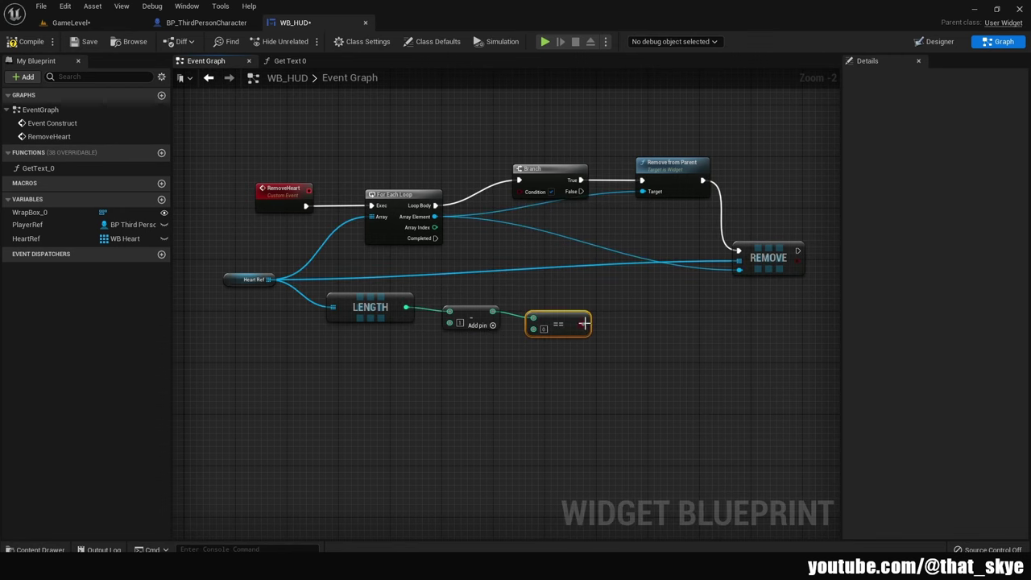
{"action": "left_click_drag", "start_coordinate": [584, 323], "coordinate": [540, 191]}
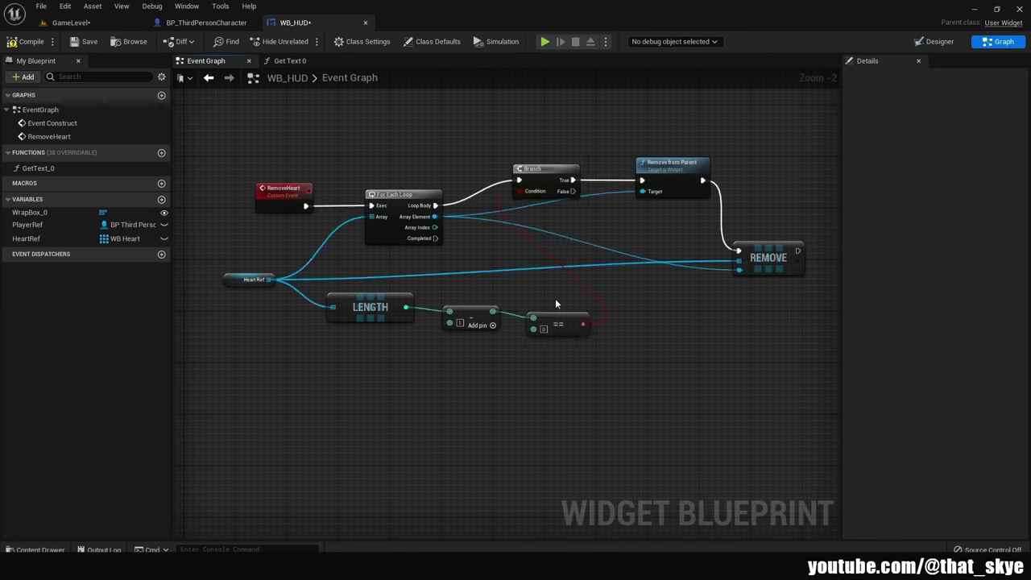
{"action": "left_click_drag", "start_coordinate": [435, 228], "coordinate": [532, 328]}
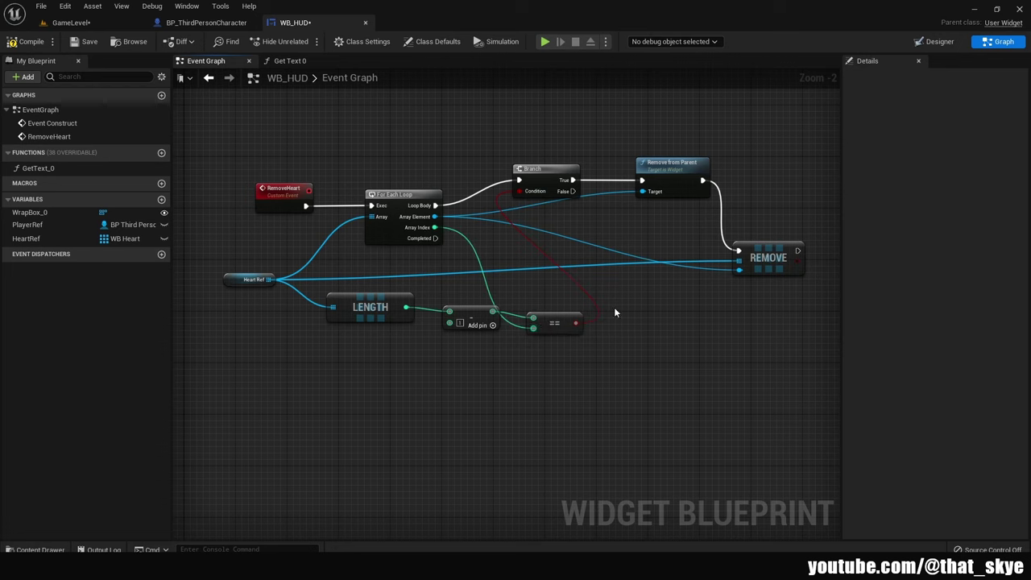
{"action": "left_click_drag", "start_coordinate": [613, 313], "coordinate": [323, 300]}
{"action": "right_click_drag", "start_coordinate": [764, 340], "coordinate": [794, 355]}
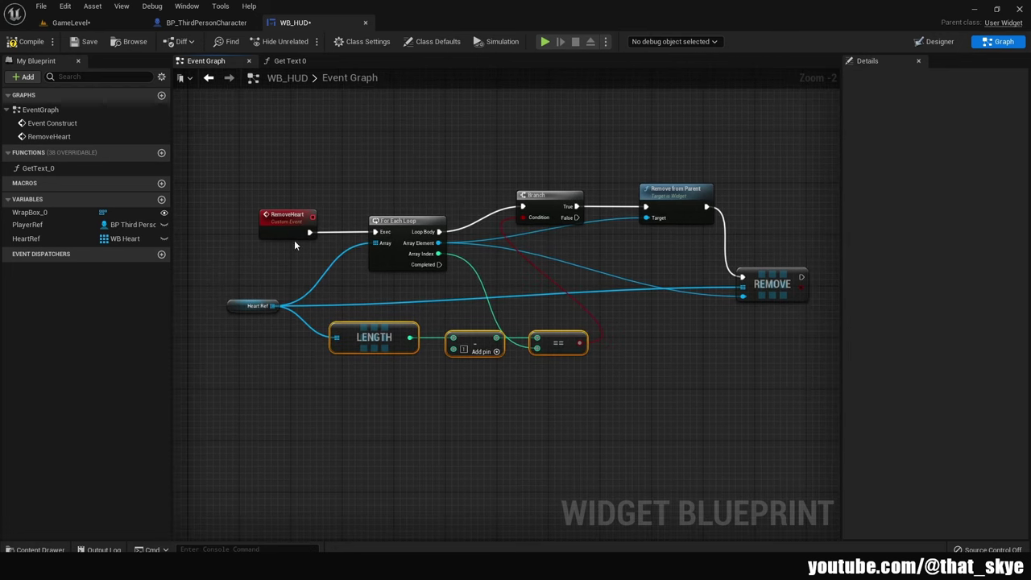
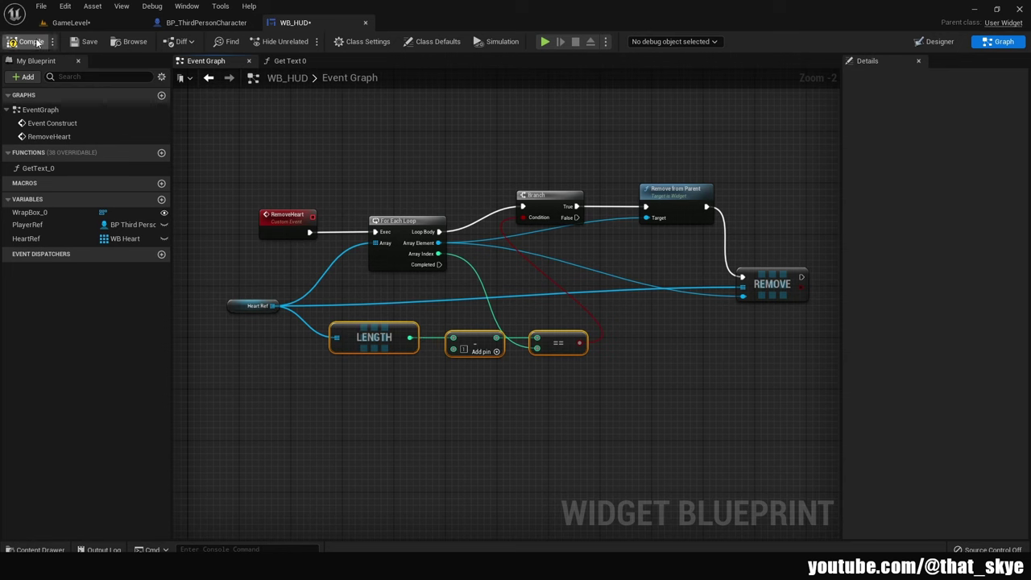
Save WB_HUD and add an Event BeginPlay node in BP_ThirdPersonCharacter
{"action": "left_click", "coordinate": [85, 41]}
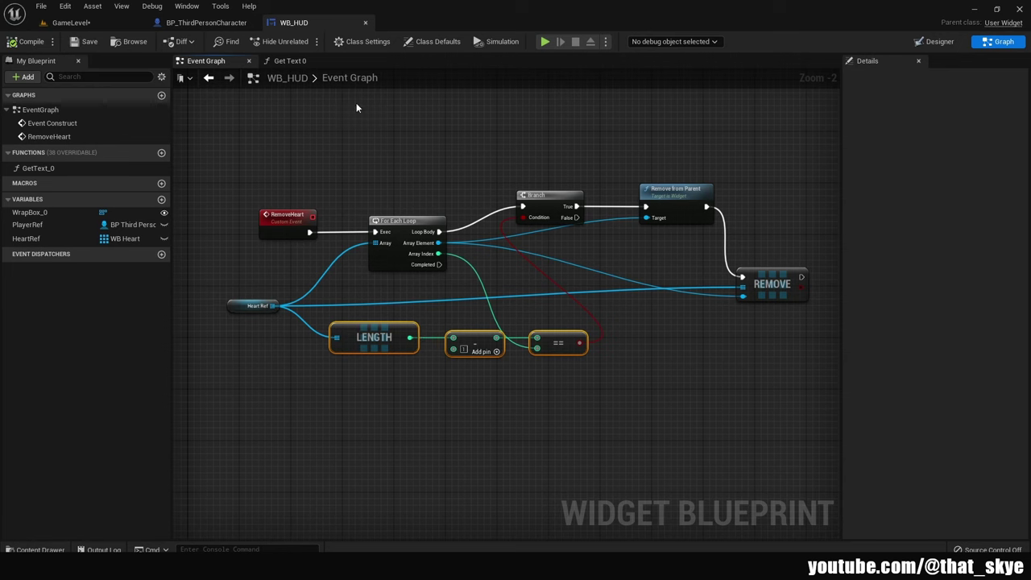
{"action": "left_click", "coordinate": [211, 24]}
{"action": "scroll", "coordinate": [575, 226], "scroll_direction": "down", "scroll_amount": 2}
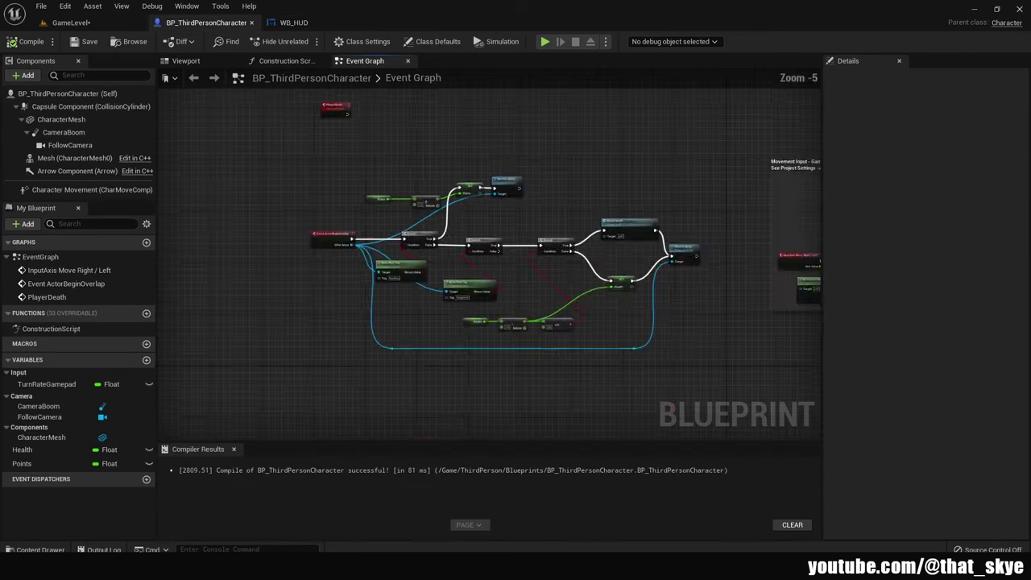
{"action": "right_click_drag", "start_coordinate": [575, 226], "coordinate": [433, 298]}
{"action": "right_click", "coordinate": [390, 202]}
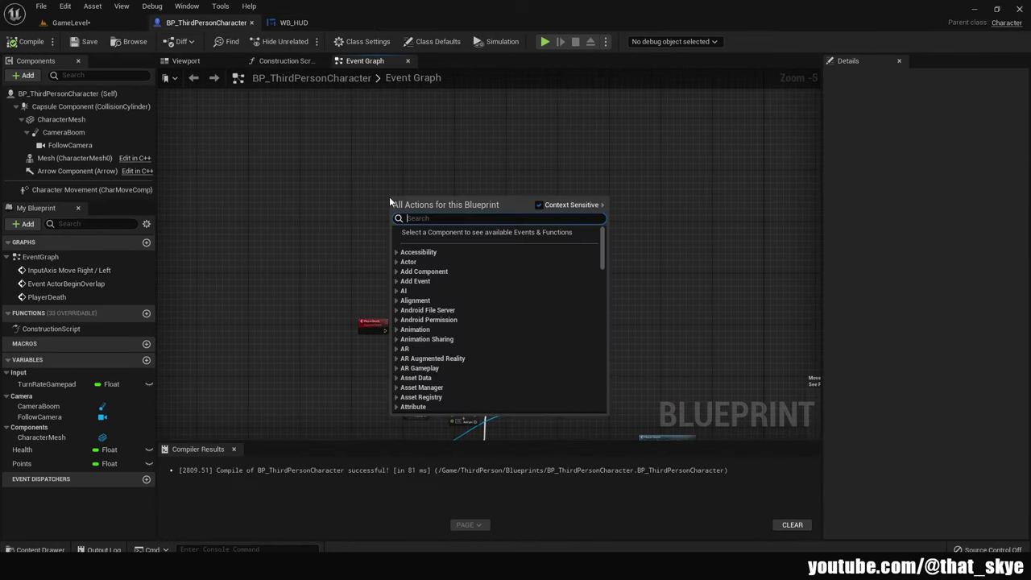
{"action": "type", "text": "begin p"}
{"action": "key", "text": "Return"}
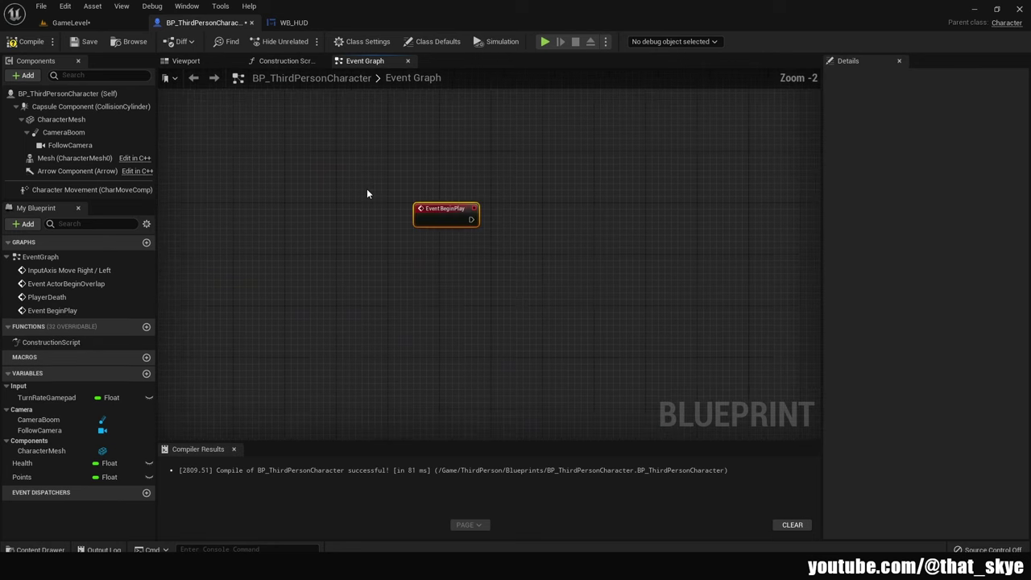
Create a WB_HUD widget from Event BeginPlay
{"action": "left_click_drag", "start_coordinate": [392, 256], "coordinate": [457, 258]}
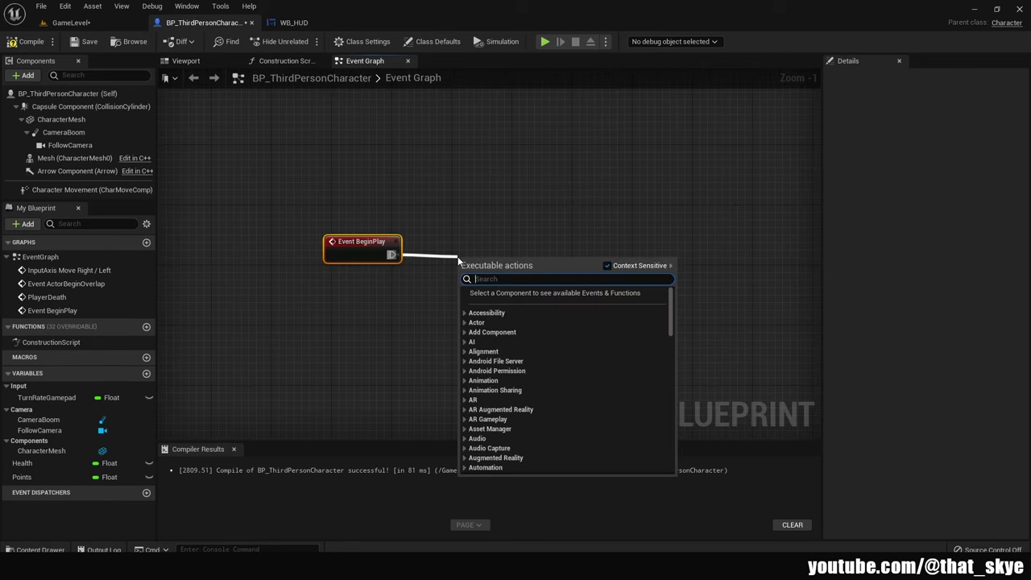
{"action": "type", "text": "create"}
{"action": "key", "text": "Return"}
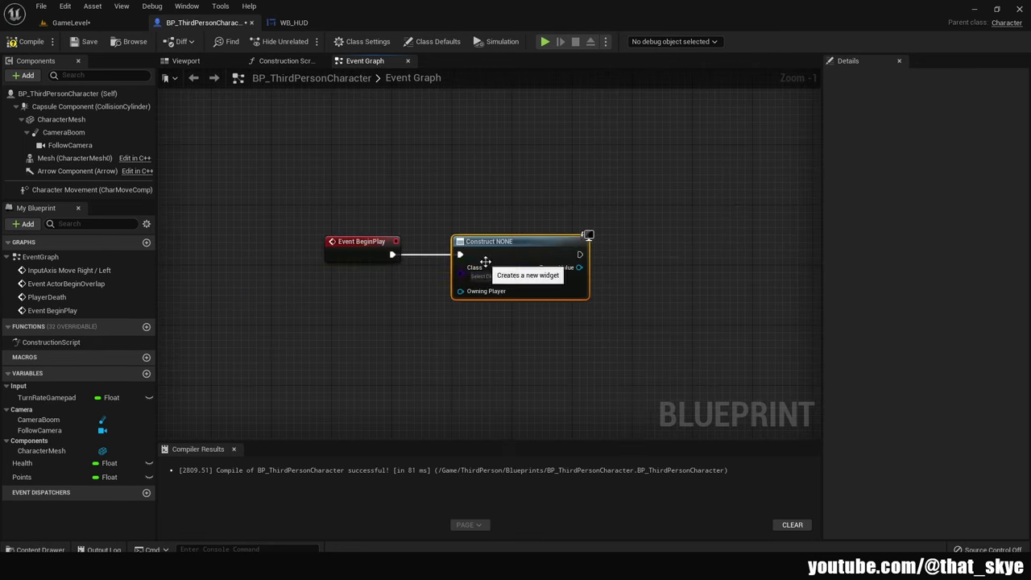
{"action": "left_click", "coordinate": [488, 276]}
{"action": "left_click", "coordinate": [522, 339]}
Promote the created widget to a HUDRef variable and add it to the viewport
{"action": "right_click_drag", "start_coordinate": [584, 267], "coordinate": [399, 261]}
{"action": "left_click_drag", "start_coordinate": [398, 261], "coordinate": [449, 262]}
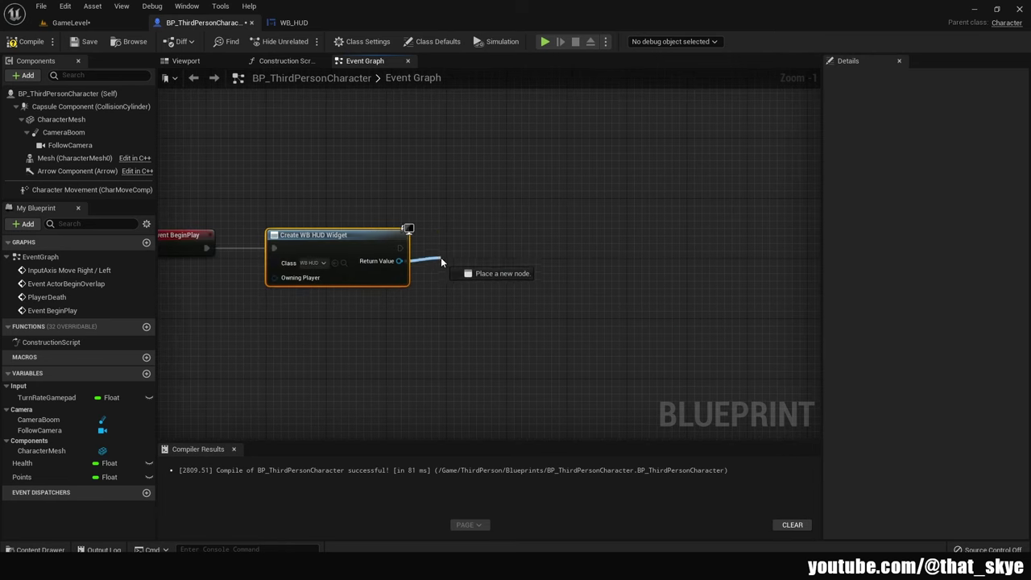
{"action": "left_click", "coordinate": [515, 328]}
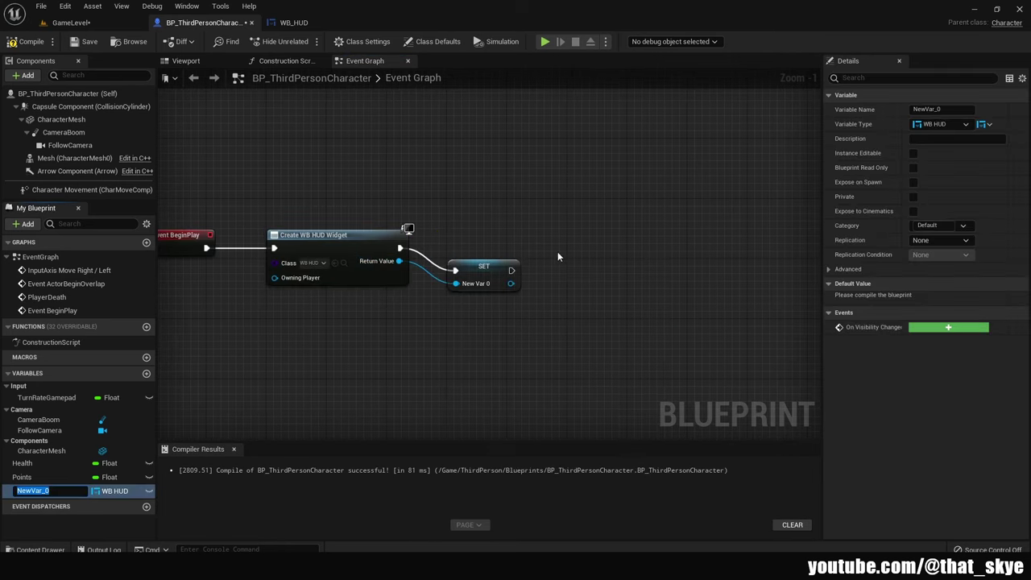
{"action": "type", "text": "HUDRef"}
{"action": "key", "text": "Return"}
{"action": "mouse_move", "coordinate": [482, 269]}
{"action": "left_mouse_down"}
{"action": "mouse_move", "coordinate": [474, 247]}
{"action": "mouse_move", "coordinate": [543, 260]}
{"action": "left_mouse_up"}
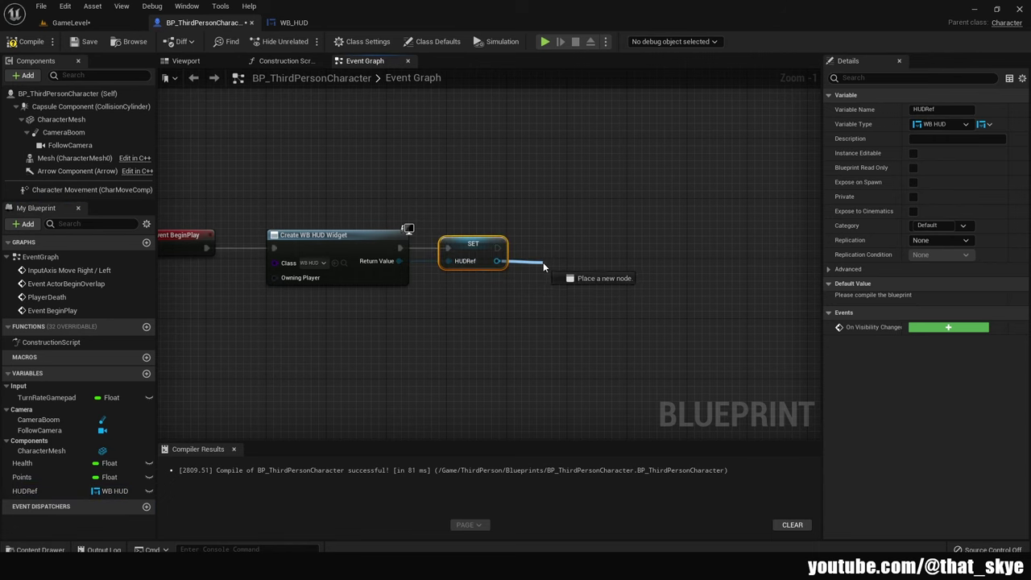
{"action": "type", "text": "add to v"}
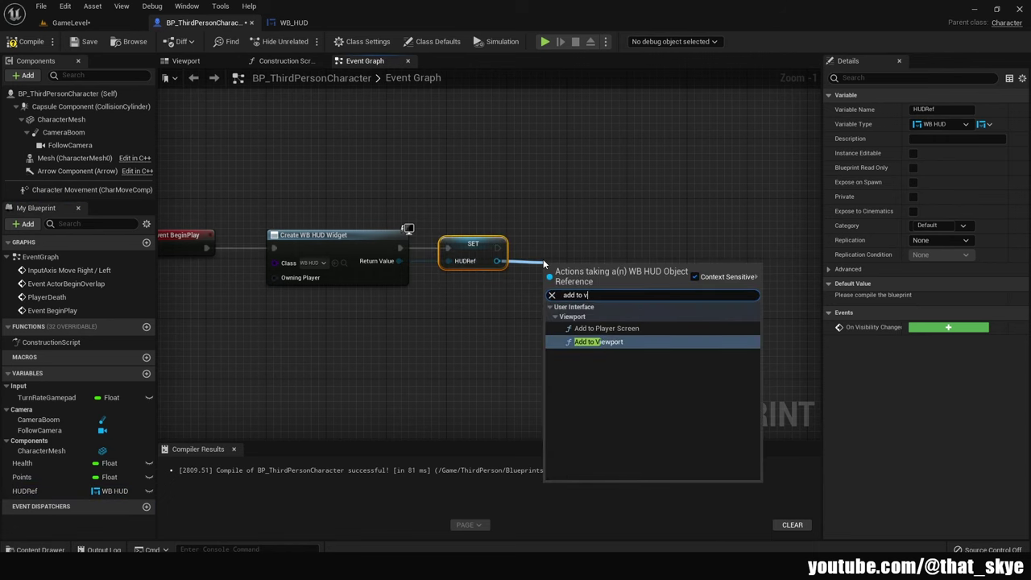
{"action": "key", "text": "Return"}
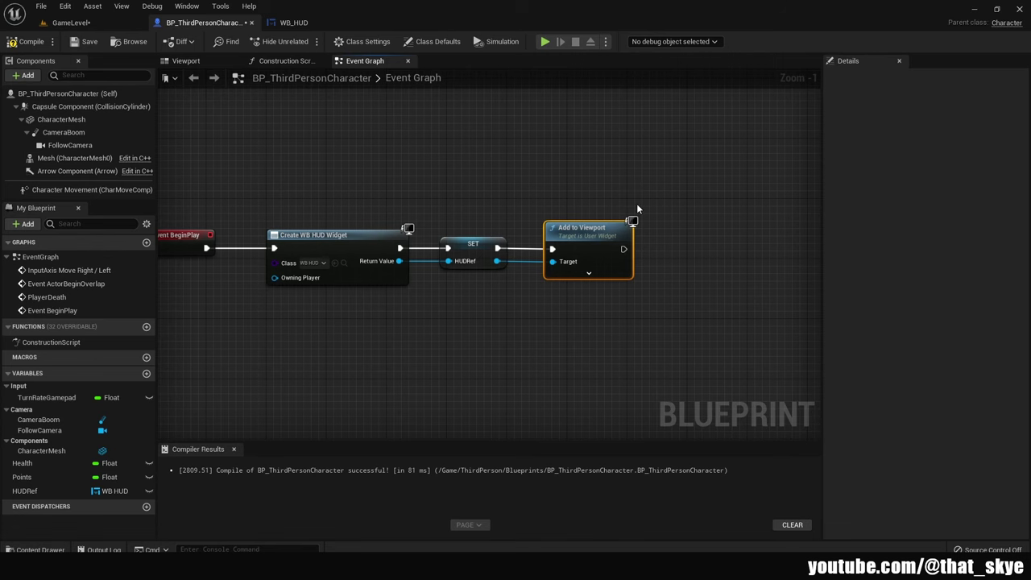
Place a HUDRef getter and add a Remove Heart call on it
{"action": "right_click_drag", "start_coordinate": [547, 356], "coordinate": [527, 212]}
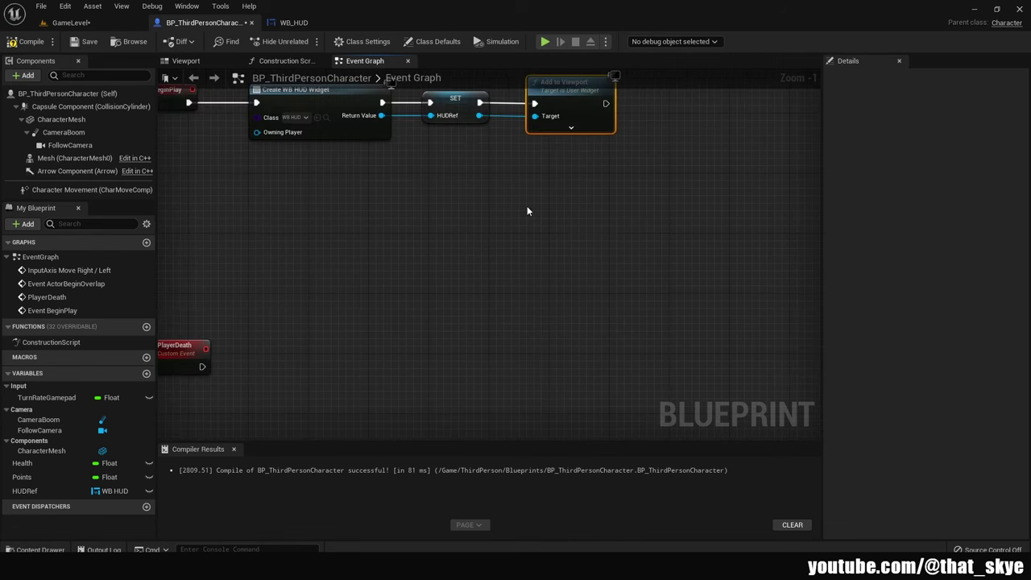
{"action": "scroll", "coordinate": [564, 266], "scroll_direction": "down", "scroll_amount": 1}
{"action": "scroll", "coordinate": [585, 307], "scroll_direction": "down", "scroll_amount": 2}
{"action": "scroll", "coordinate": [593, 176], "scroll_direction": "down", "scroll_amount": 1}
{"action": "right_click_drag", "start_coordinate": [593, 177], "coordinate": [585, 318]}
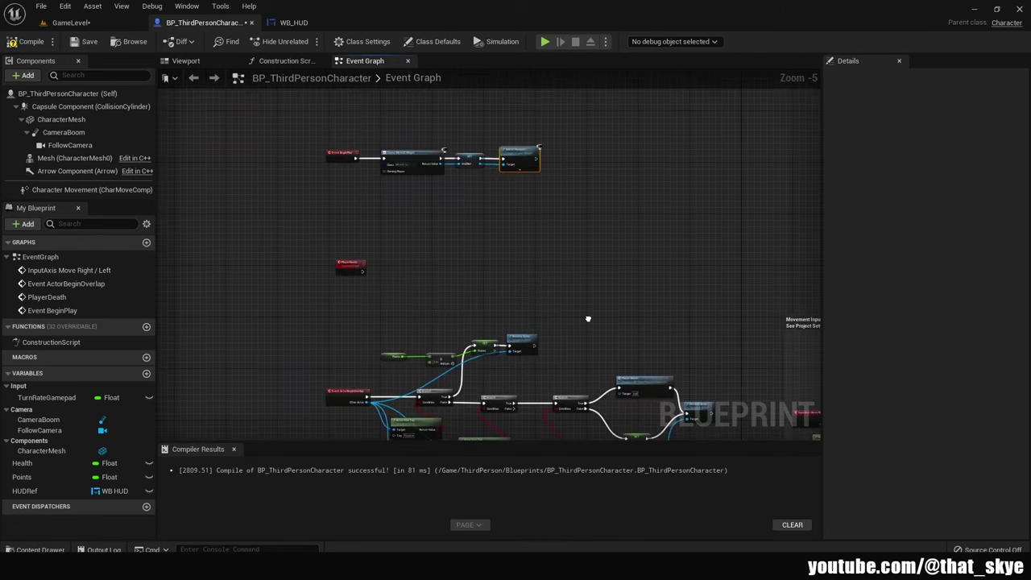
{"action": "scroll", "coordinate": [565, 277], "scroll_direction": "up", "scroll_amount": 1}
{"action": "scroll", "coordinate": [567, 312], "scroll_direction": "up", "scroll_amount": 1}
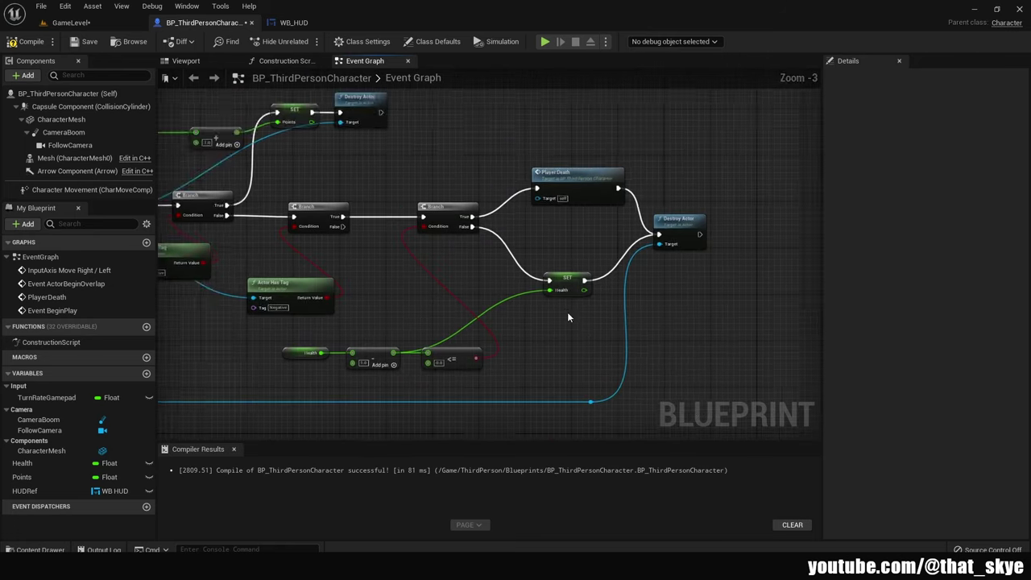
{"action": "scroll", "coordinate": [382, 343], "scroll_direction": "up", "scroll_amount": 1}
{"action": "mouse_move", "coordinate": [24, 491]}
{"action": "left_mouse_down", "text": "ctrl"}
{"action": "mouse_move", "coordinate": [555, 356]}
{"action": "mouse_move", "coordinate": [601, 320]}
{"action": "left_mouse_up", "text": "ctrl"}
{"action": "type", "text": "remove heart"}
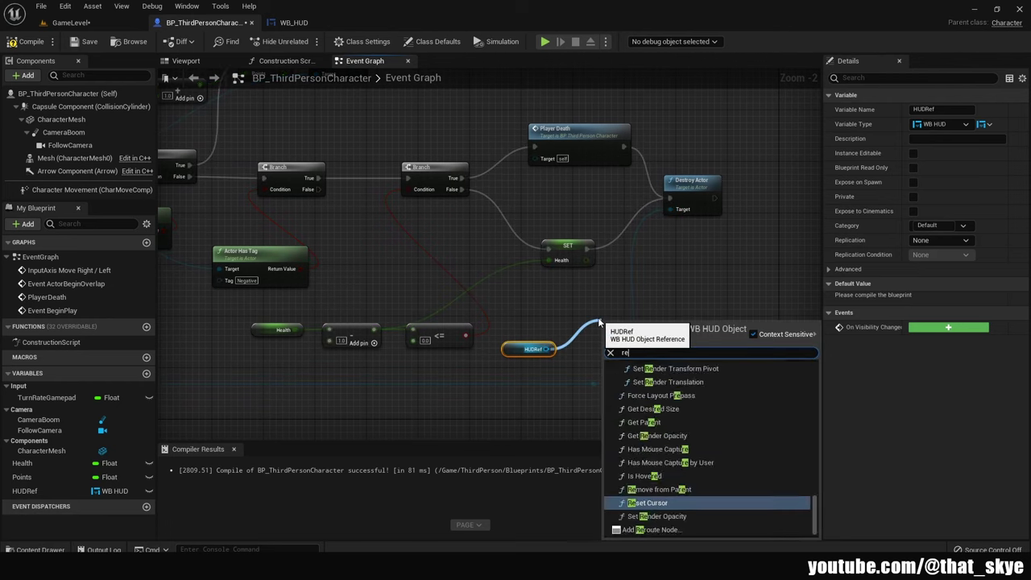
{"action": "left_click", "coordinate": [664, 380]}
Wire Player Death into Remove Heart, positioned just before Destroy Actor
{"action": "left_click_drag", "start_coordinate": [548, 390], "coordinate": [578, 299]}
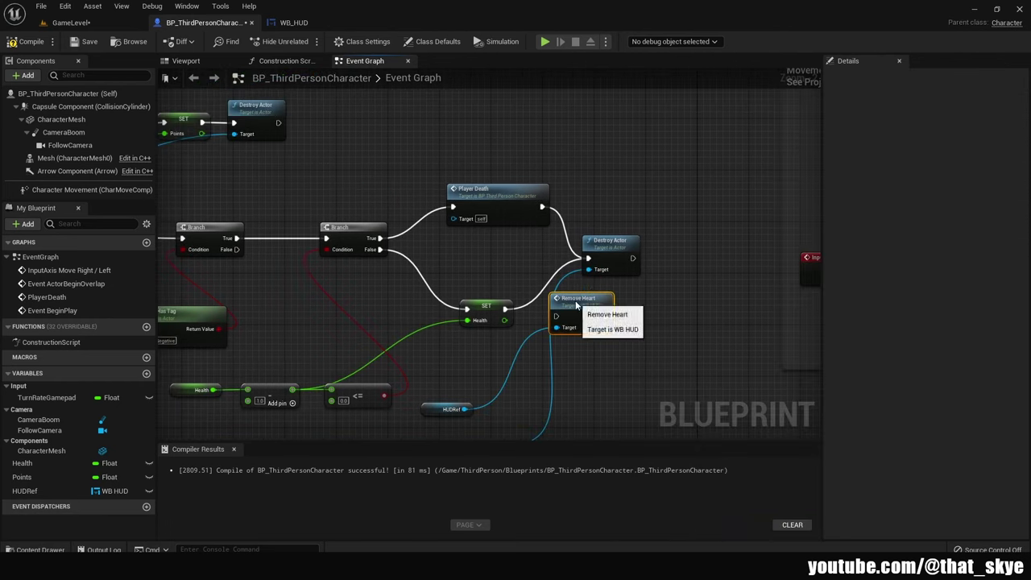
{"action": "left_click_drag", "start_coordinate": [604, 259], "coordinate": [669, 272]}
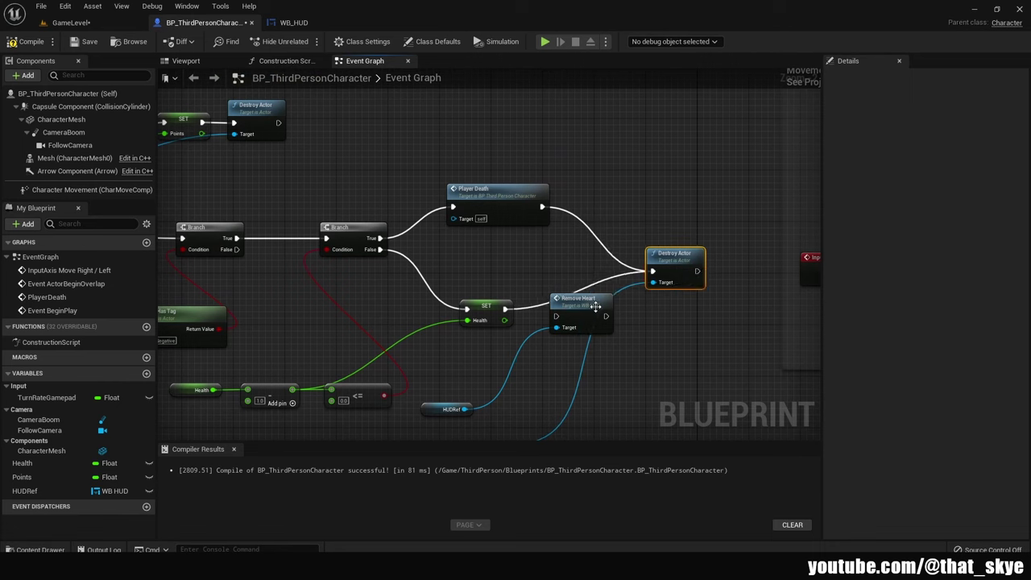
{"action": "left_click_drag", "start_coordinate": [578, 300], "coordinate": [598, 261]}
{"action": "left_click_drag", "start_coordinate": [542, 207], "coordinate": [575, 278]}
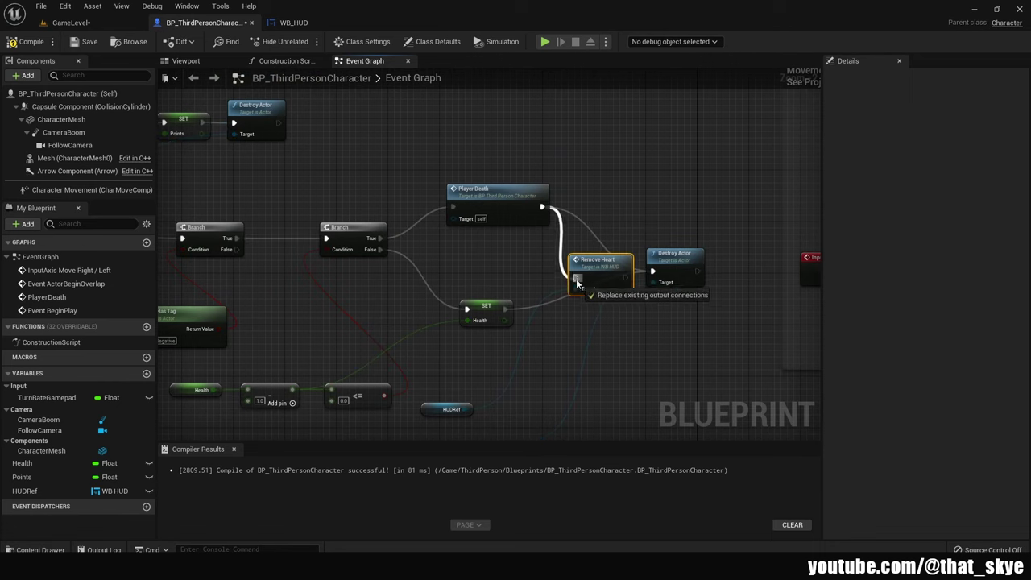
{"action": "mouse_move", "coordinate": [505, 309]}
{"action": "left_mouse_down"}
{"action": "mouse_move", "coordinate": [575, 278]}
{"action": "mouse_move", "coordinate": [653, 274]}
{"action": "left_mouse_up"}
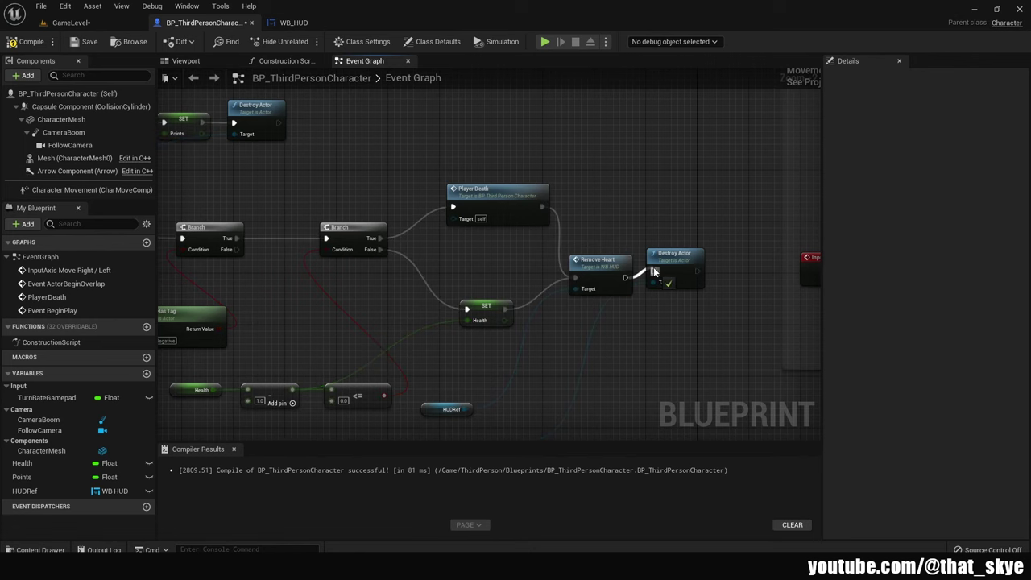
{"action": "scroll", "coordinate": [677, 258], "scroll_direction": "down", "scroll_amount": 2}
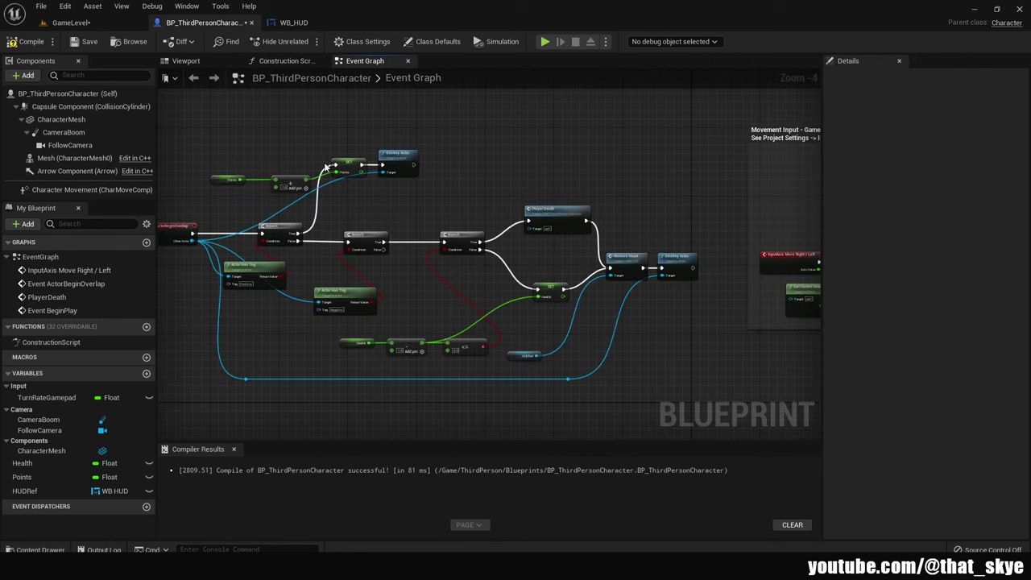
{"action": "right_click_drag", "start_coordinate": [464, 227], "coordinate": [455, 259]}
Add Set Global Time Dilation after the PlayerDeath event
{"action": "scroll", "coordinate": [405, 244], "scroll_direction": "up", "scroll_amount": 2}
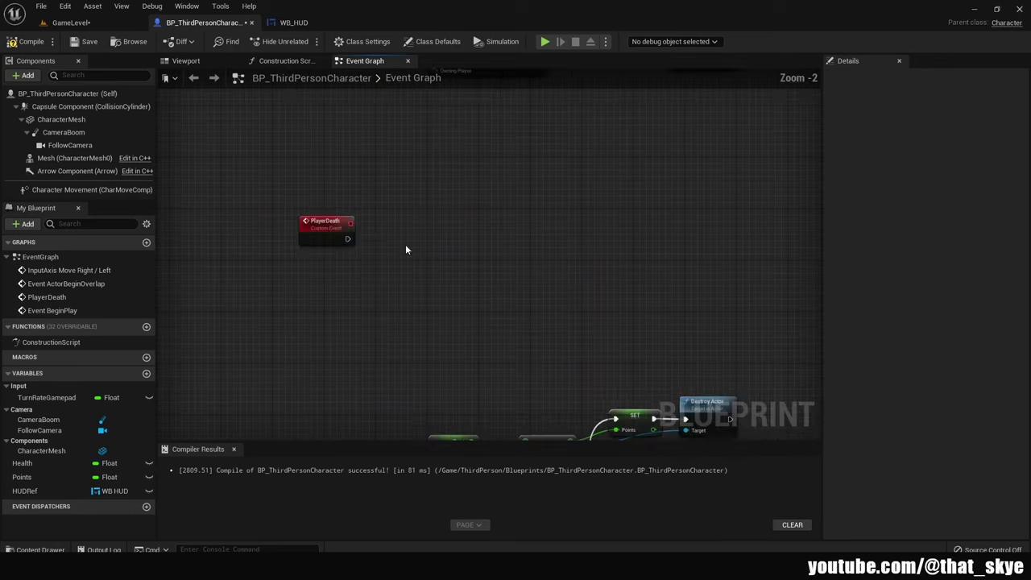
{"action": "left_click_drag", "start_coordinate": [351, 238], "coordinate": [392, 238]}
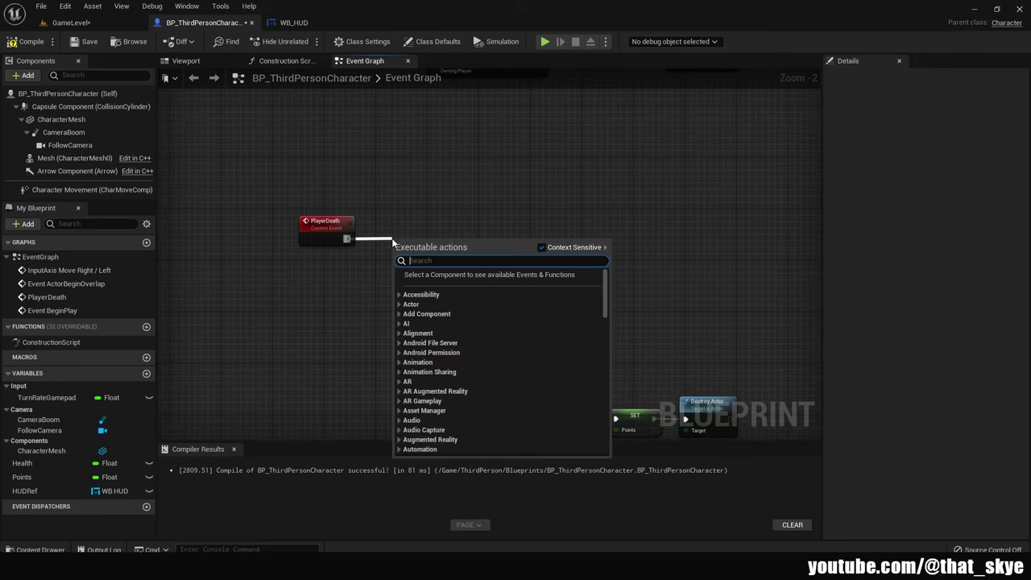
{"action": "type", "text": "time dilation"}
{"action": "key", "text": "Return"}
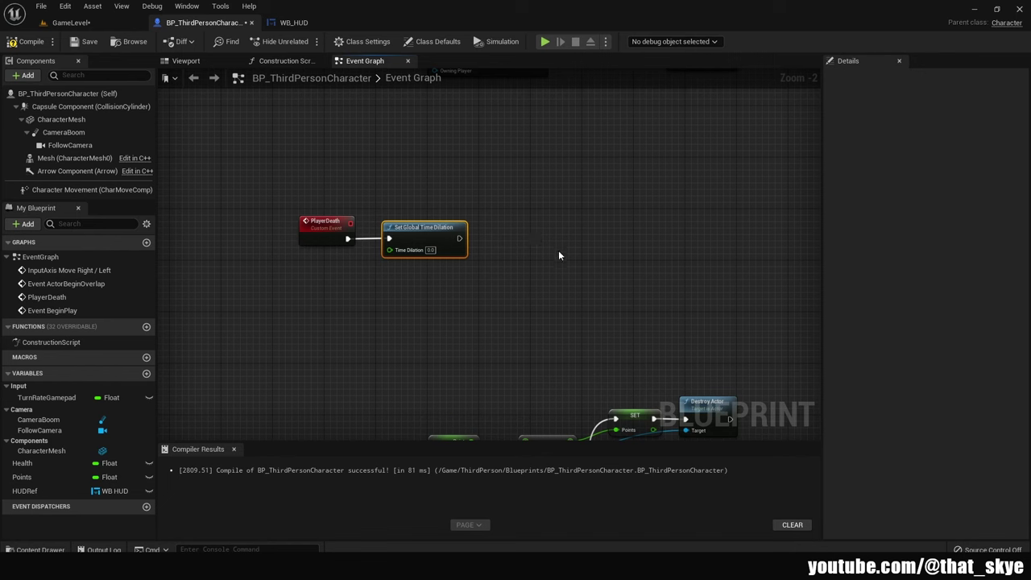
Call Remove from Parent on HUDRef right after the time dilation node
{"action": "right_click_drag", "start_coordinate": [559, 255], "coordinate": [424, 272]}
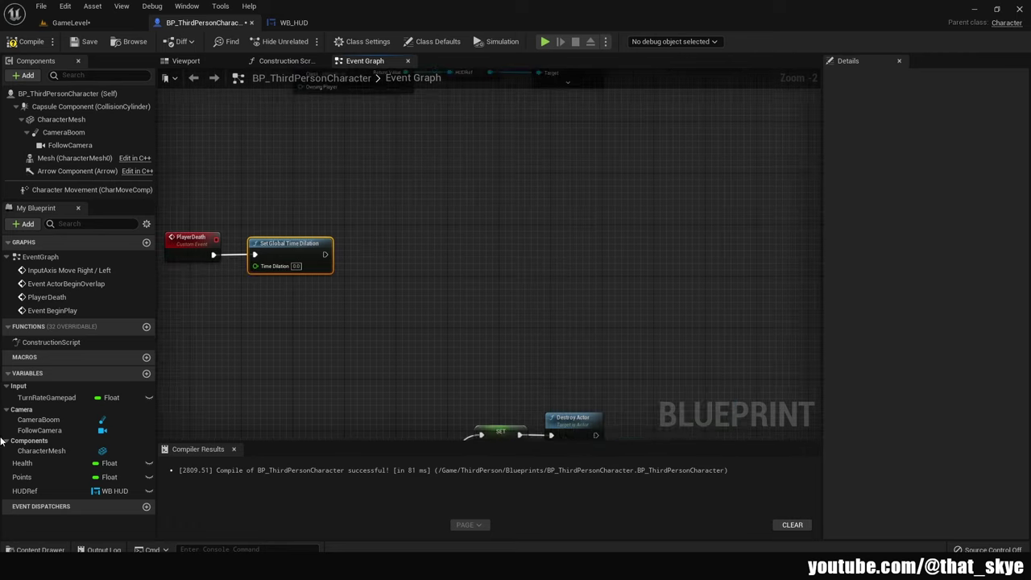
{"action": "mouse_move", "coordinate": [24, 491]}
{"action": "left_mouse_down"}
{"action": "mouse_move", "coordinate": [333, 210]}
{"action": "mouse_move", "coordinate": [411, 246]}
{"action": "left_mouse_up"}
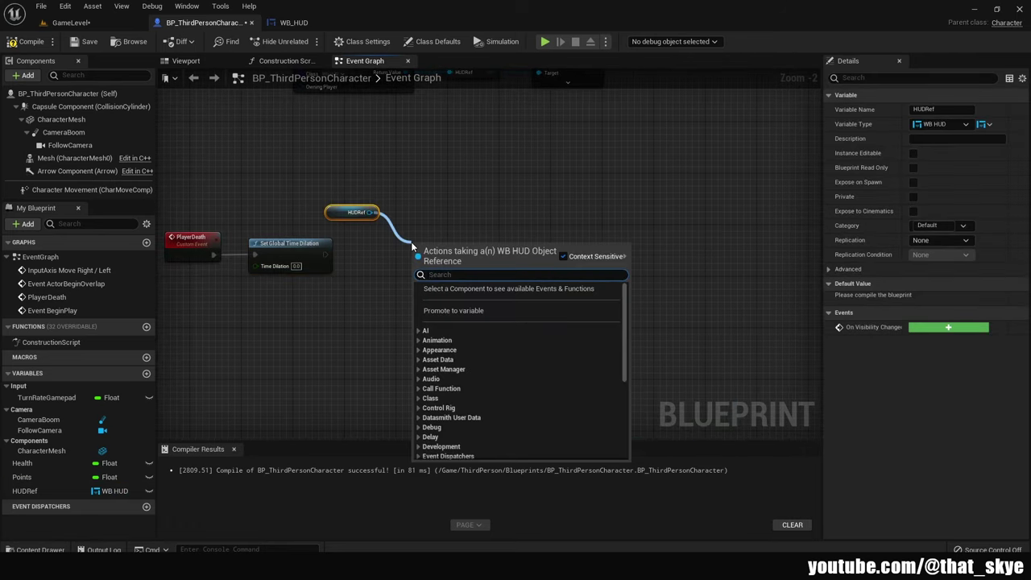
{"action": "type", "text": "remove fro"}
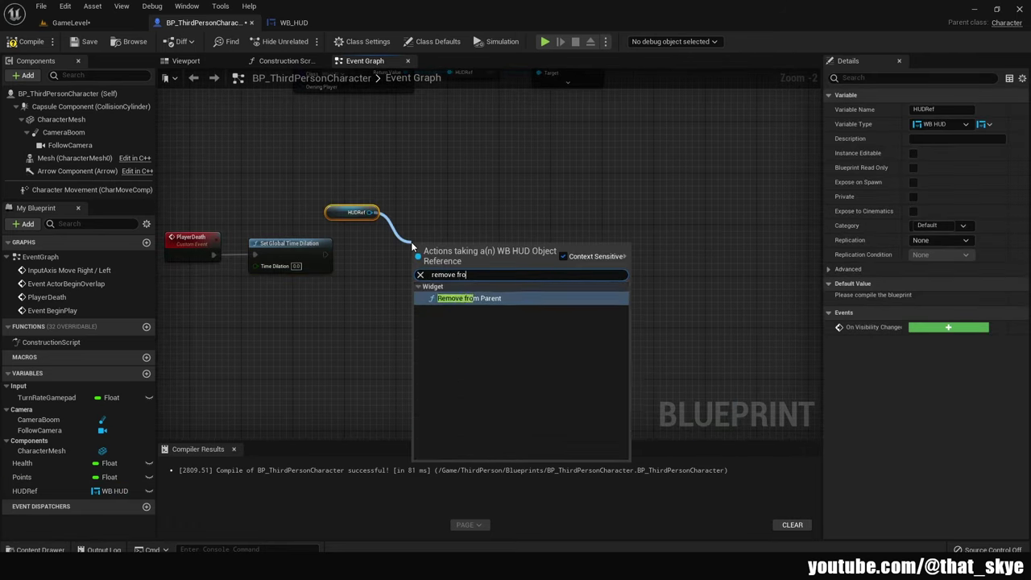
{"action": "key", "text": "Return"}
{"action": "left_click_drag", "start_coordinate": [416, 267], "coordinate": [325, 255]}
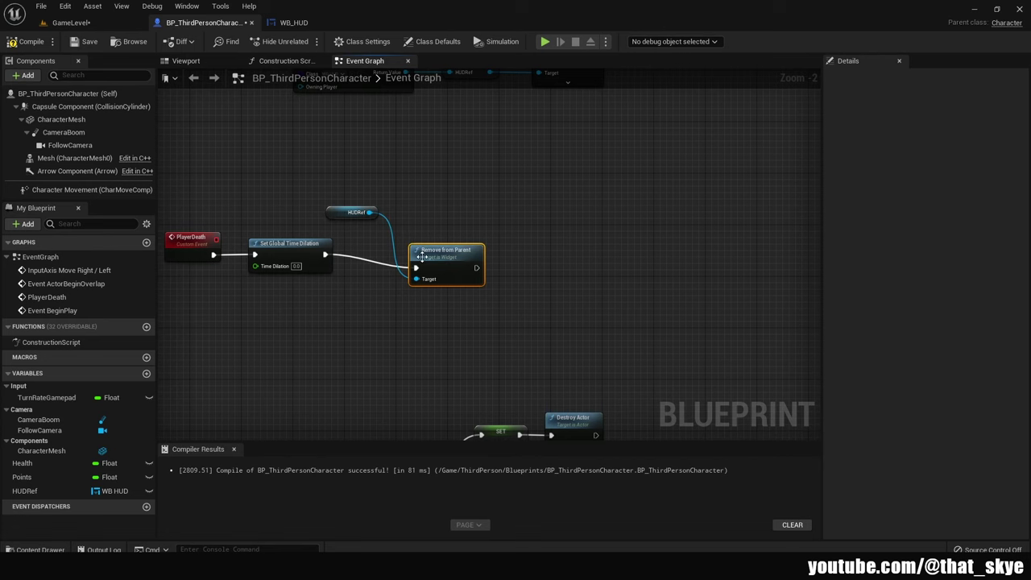
{"action": "left_click_drag", "start_coordinate": [443, 251], "coordinate": [431, 238]}
{"action": "right_click_drag", "start_coordinate": [451, 189], "coordinate": [445, 210]}
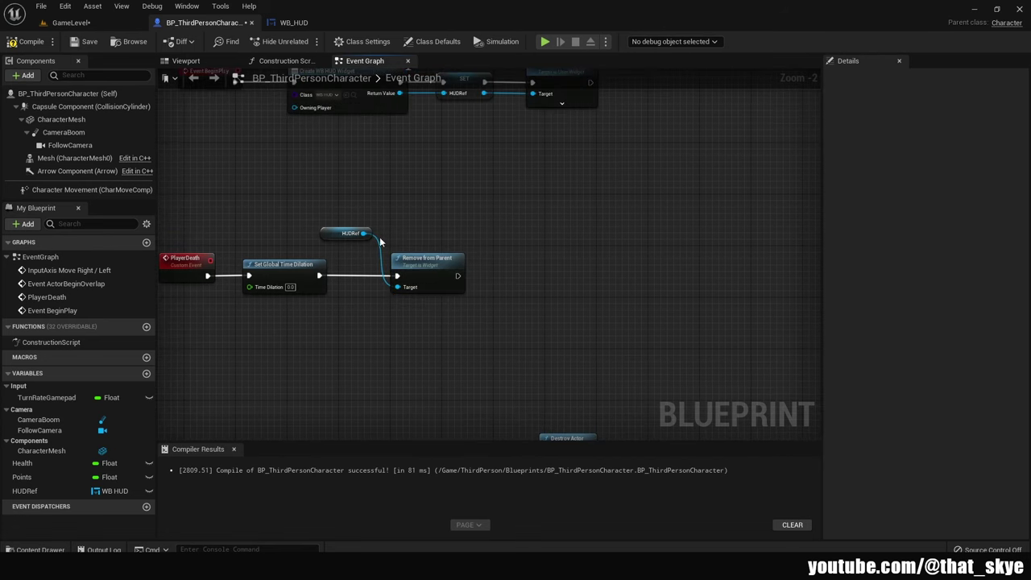
Add a Create Widget node after Remove from Parent
{"action": "right_click_drag", "start_coordinate": [551, 215], "coordinate": [453, 219]}
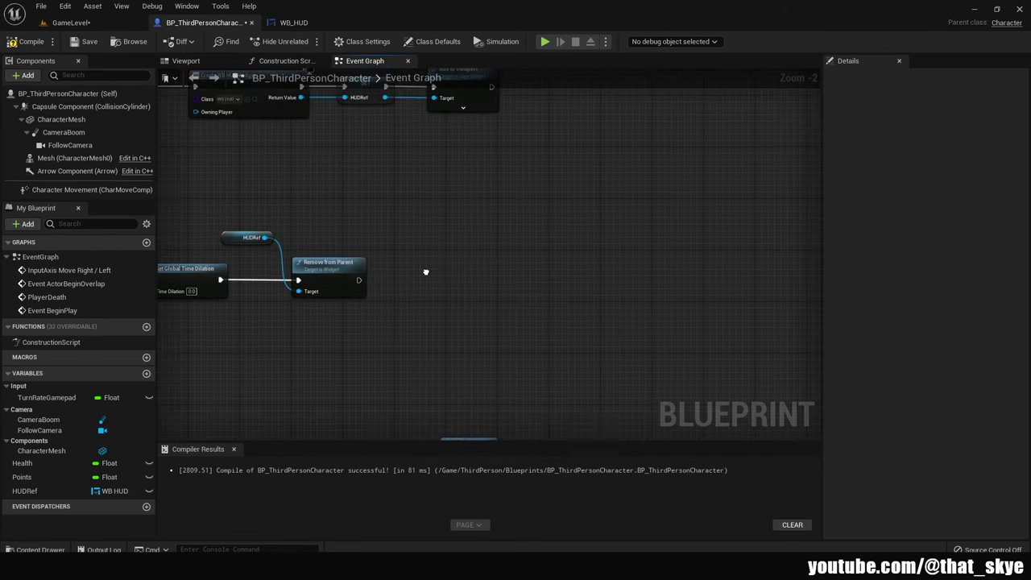
{"action": "right_click", "coordinate": [425, 271]}
{"action": "type", "text": "create"}
{"action": "key", "text": "Return"}
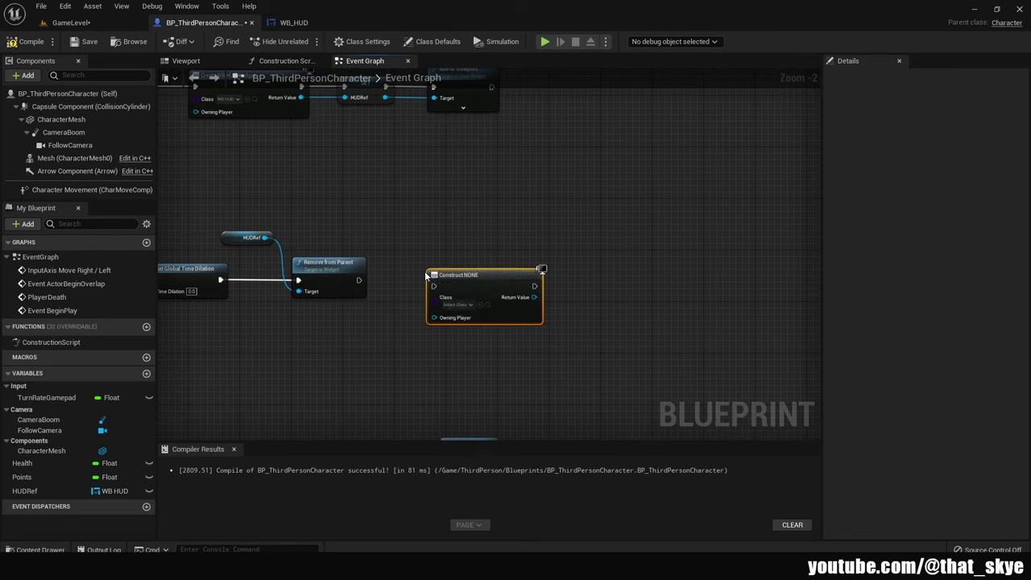
{"action": "mouse_move", "coordinate": [358, 280]}
{"action": "left_mouse_down"}
{"action": "mouse_move", "coordinate": [434, 286]}
{"action": "mouse_move", "coordinate": [421, 270]}
{"action": "left_mouse_up"}
Add Get Player Controller and set Show Mouse Cursor on the exec line
{"action": "right_click_drag", "start_coordinate": [514, 366], "coordinate": [453, 372]}
{"action": "left_click", "coordinate": [453, 372]}
{"action": "right_click", "coordinate": [453, 372]}
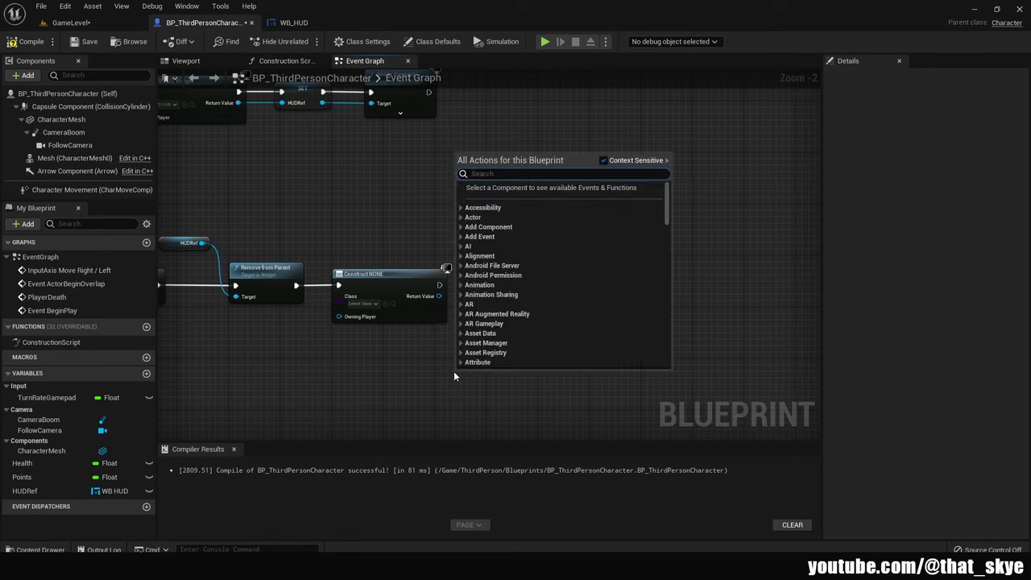
{"action": "type", "text": "get player con"}
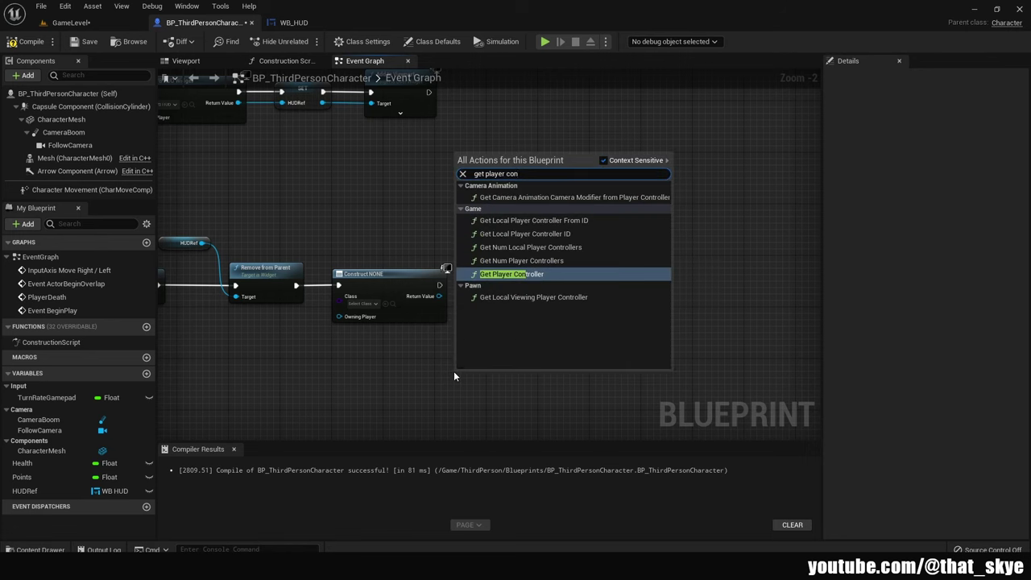
{"action": "key", "text": "Return"}
{"action": "left_click_drag", "start_coordinate": [541, 387], "coordinate": [508, 326]}
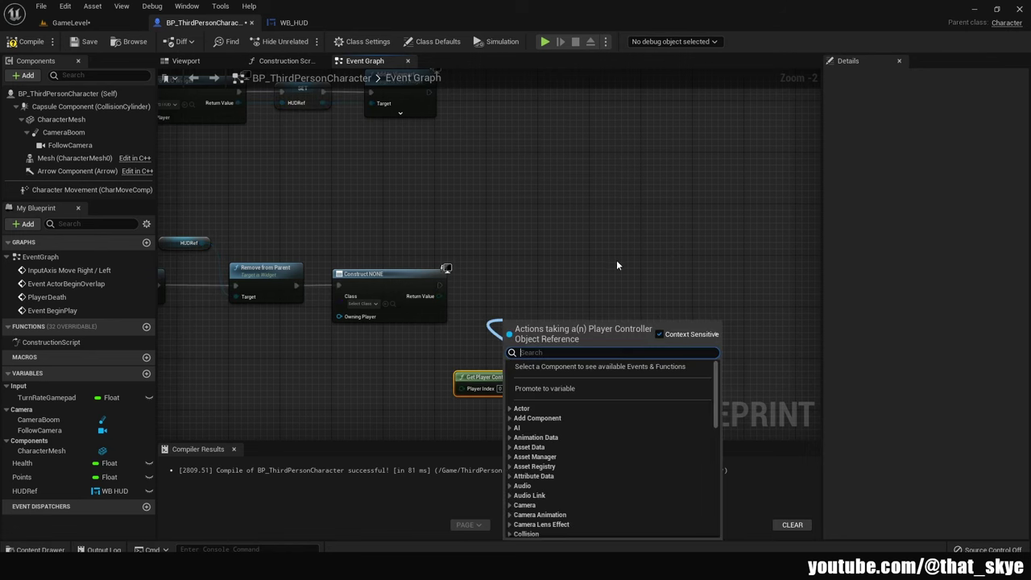
{"action": "type", "text": "show mouse"}
{"action": "key", "text": "Return"}
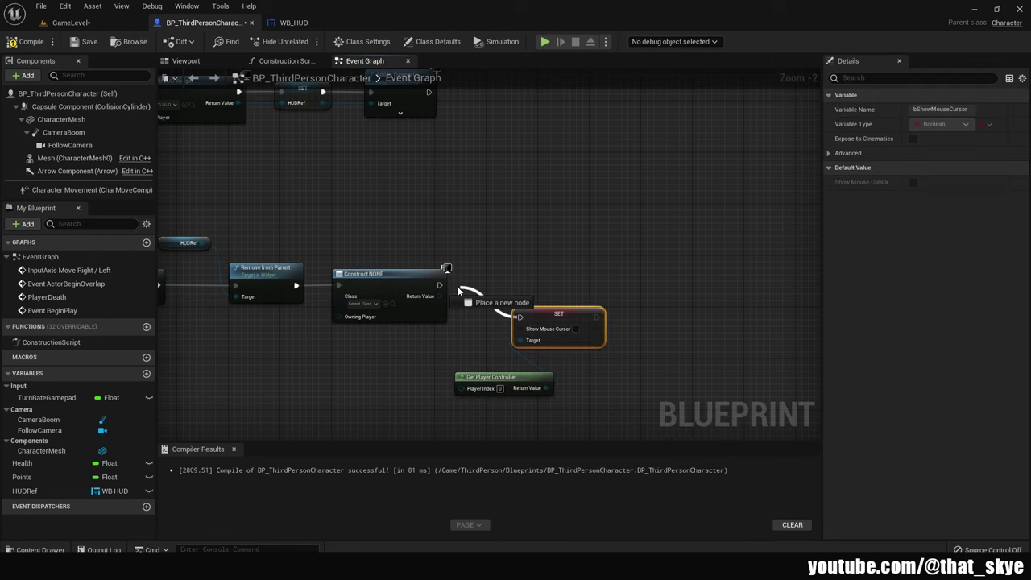
{"action": "left_click_drag", "start_coordinate": [562, 306], "coordinate": [544, 280]}
Set Input Mode UI Only for the player controller after the cursor setter
{"action": "left_click_drag", "start_coordinate": [546, 388], "coordinate": [626, 296]}
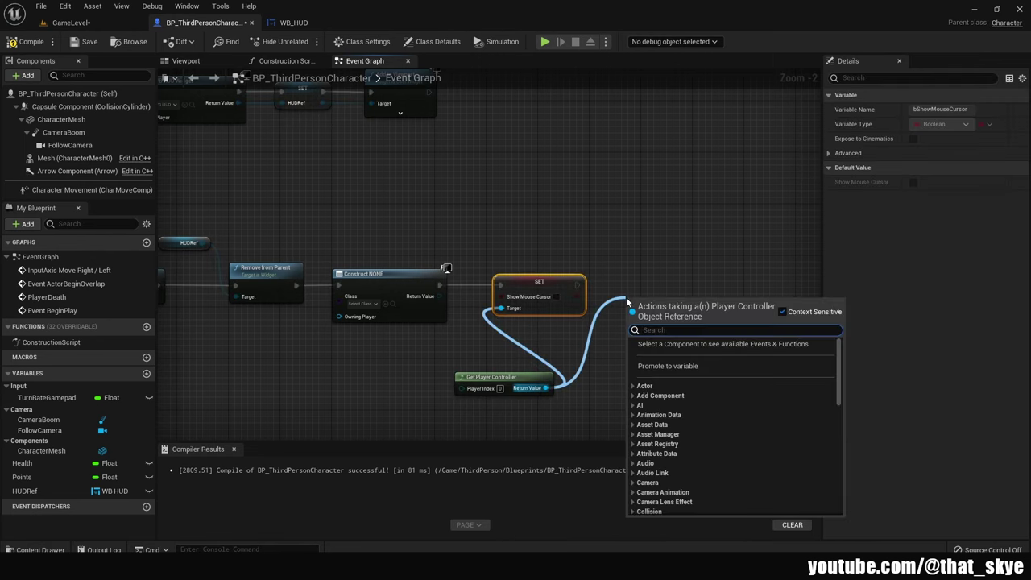
{"action": "type", "text": "inpu"}
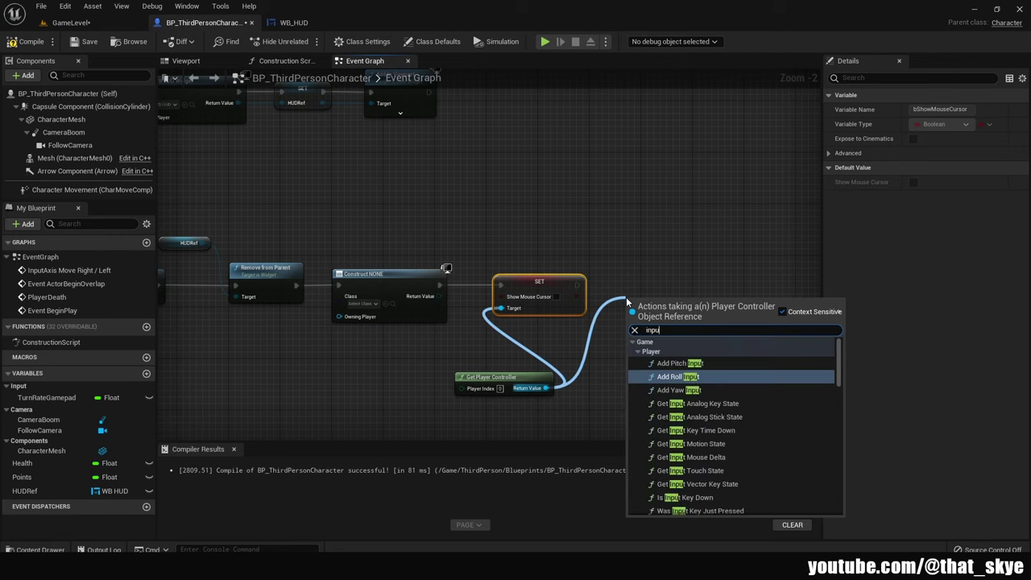
{"action": "type", "text": "t mode ui"}
{"action": "key", "text": "Return"}
{"action": "mouse_move", "coordinate": [576, 285]}
{"action": "left_mouse_down"}
{"action": "mouse_move", "coordinate": [657, 314]}
{"action": "mouse_move", "coordinate": [644, 282]}
{"action": "left_mouse_up"}
{"action": "right_click_drag", "start_coordinate": [644, 281], "coordinate": [488, 268]}
Add the constructed widget to the viewport after the input mode node
{"action": "left_click_drag", "start_coordinate": [284, 283], "coordinate": [608, 284]}
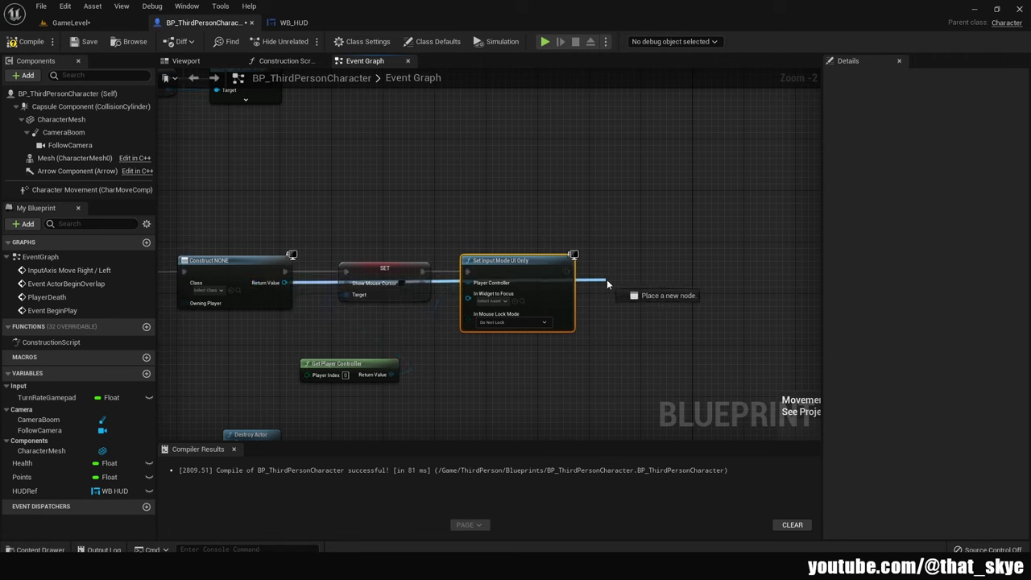
{"action": "type", "text": "a"}
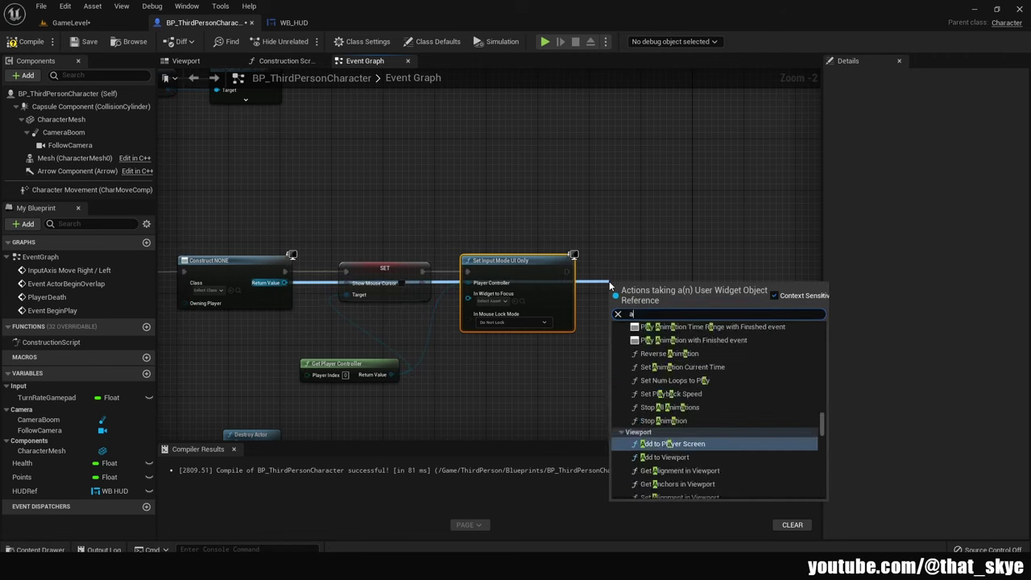
{"action": "type", "text": "dd to"}
{"action": "key", "text": "Return"}
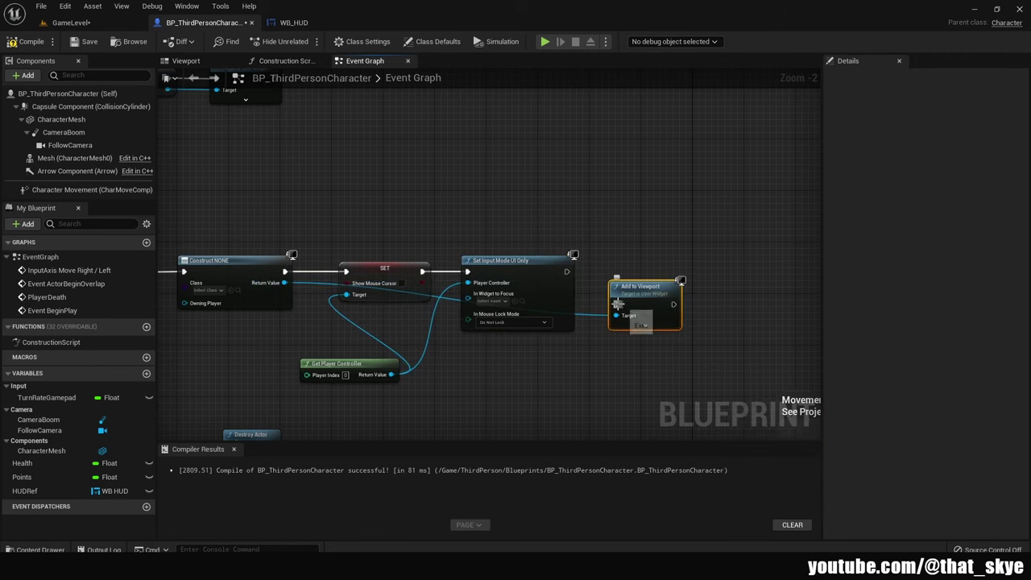
{"action": "mouse_move", "coordinate": [567, 271]}
{"action": "left_mouse_down"}
{"action": "mouse_move", "coordinate": [616, 304]}
{"action": "mouse_move", "coordinate": [627, 255]}
{"action": "left_mouse_up"}
{"action": "right_click_drag", "start_coordinate": [305, 237], "coordinate": [372, 225]}
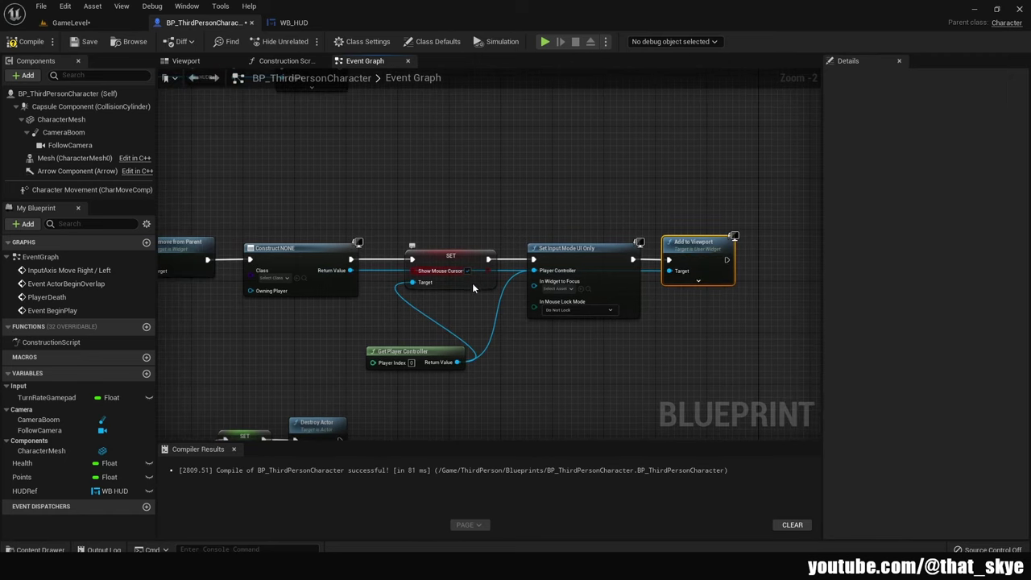
{"action": "right_click_drag", "start_coordinate": [323, 328], "coordinate": [418, 343]}
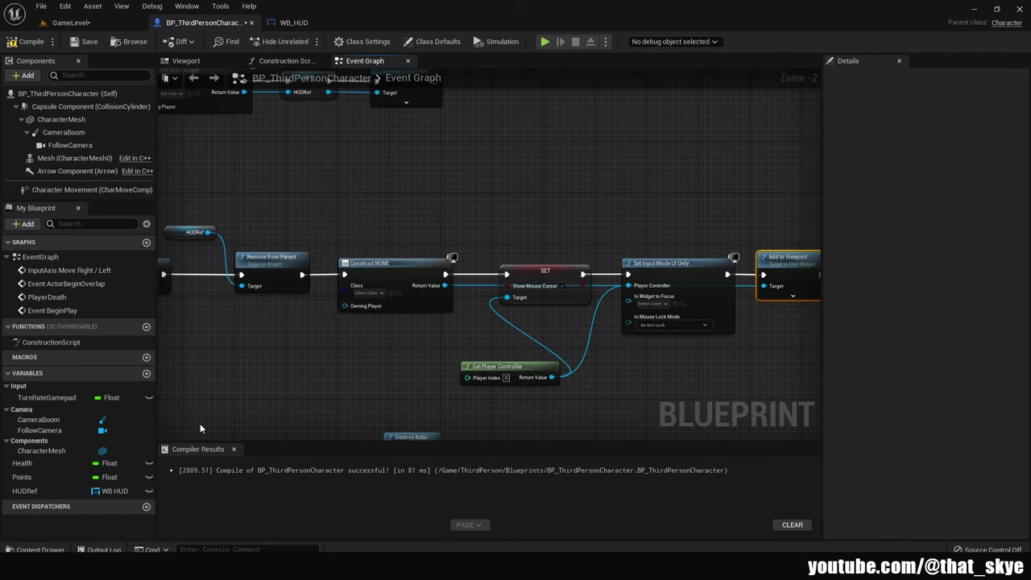
Create a WB_DeathScreen widget blueprint in the Widgets folder
{"action": "left_click", "coordinate": [40, 549]}
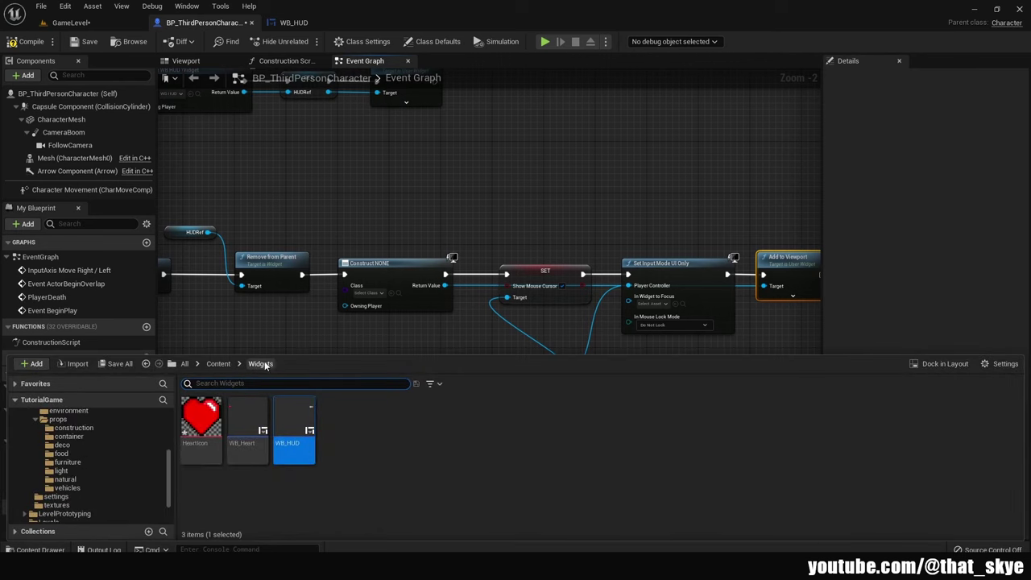
{"action": "right_click", "coordinate": [374, 409]}
{"action": "mouse_move", "coordinate": [427, 399]}
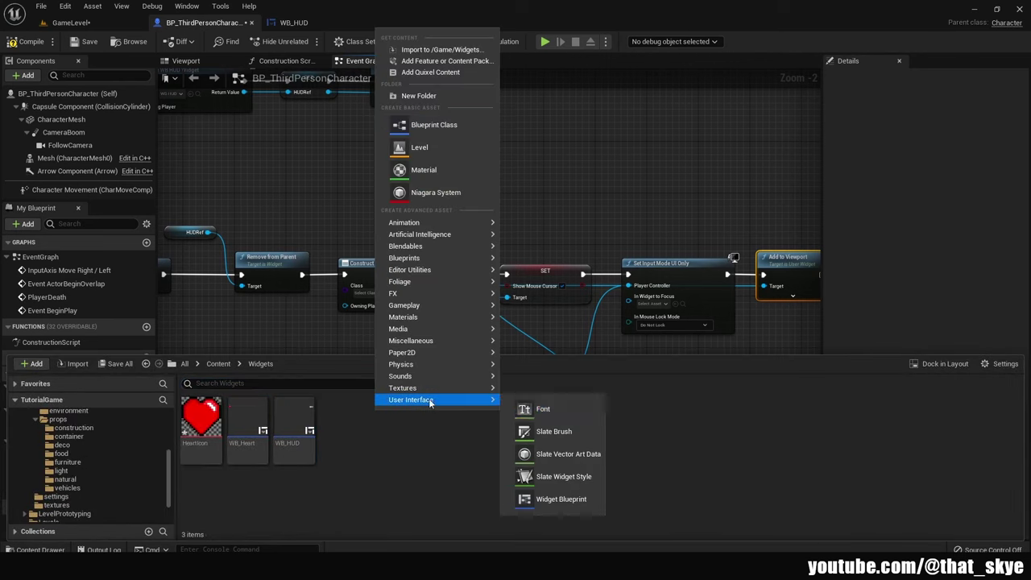
{"action": "left_click", "coordinate": [565, 498]}
{"action": "left_click", "coordinate": [382, 202]}
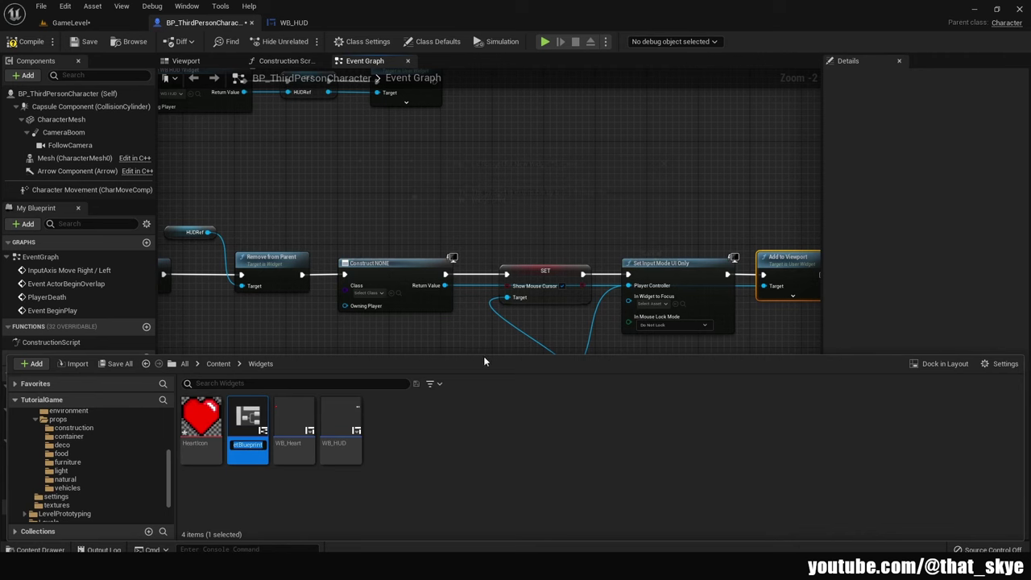
{"action": "type", "text": "WB"}
{"action": "type", "text": "reen"}
{"action": "key", "text": "Return"}
Set the Create Widget class to WB_DeathScreen, then compile and save the character
{"action": "left_click", "coordinate": [371, 293]}
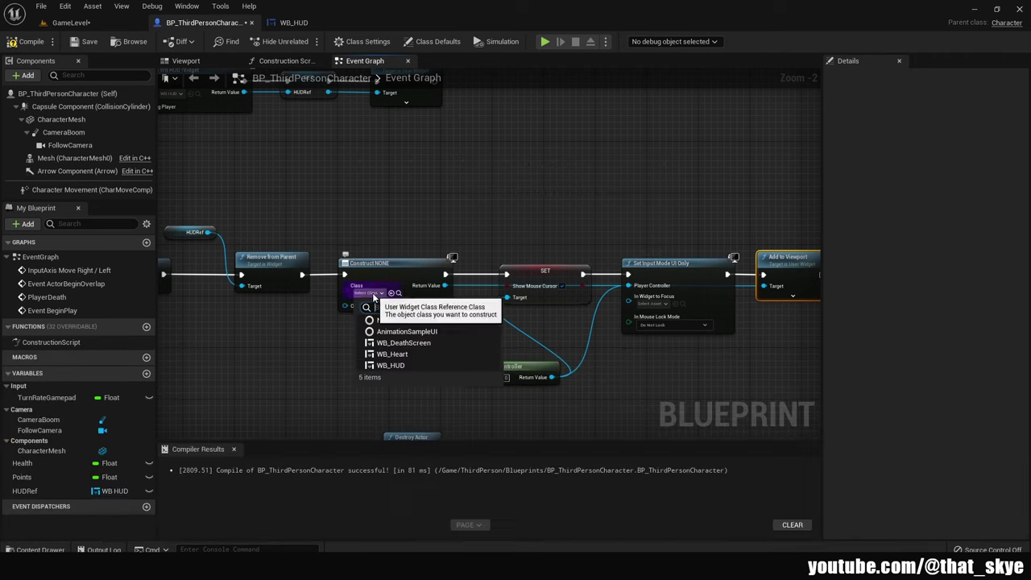
{"action": "left_click", "coordinate": [424, 346]}
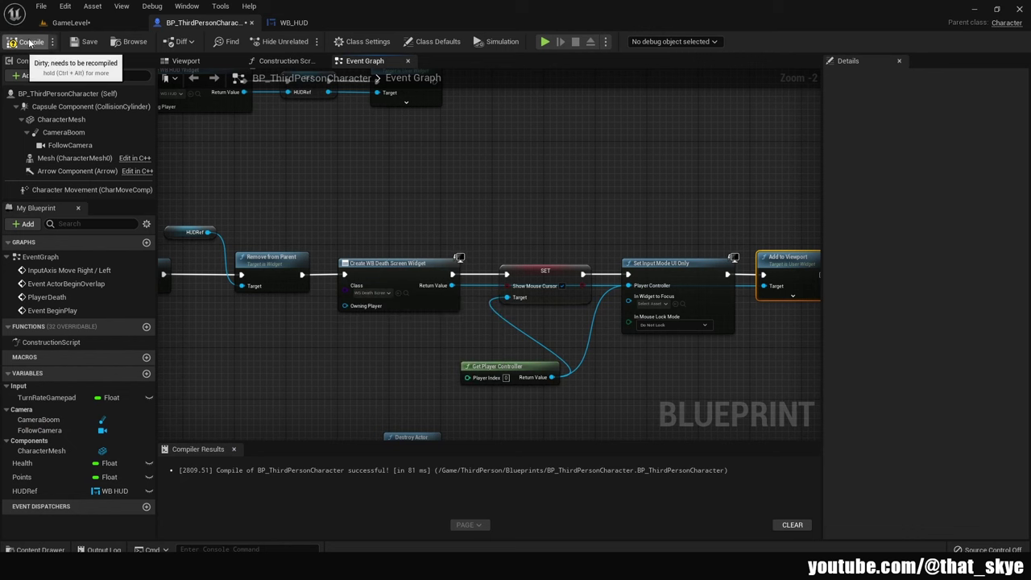
{"action": "left_click", "coordinate": [31, 41]}
{"action": "left_click", "coordinate": [84, 41]}
Pan the graph to review the death screen widget chain
{"action": "scroll", "coordinate": [385, 192], "scroll_direction": "down", "scroll_amount": 2}
{"action": "scroll", "coordinate": [385, 192], "scroll_direction": "up", "scroll_amount": 1}
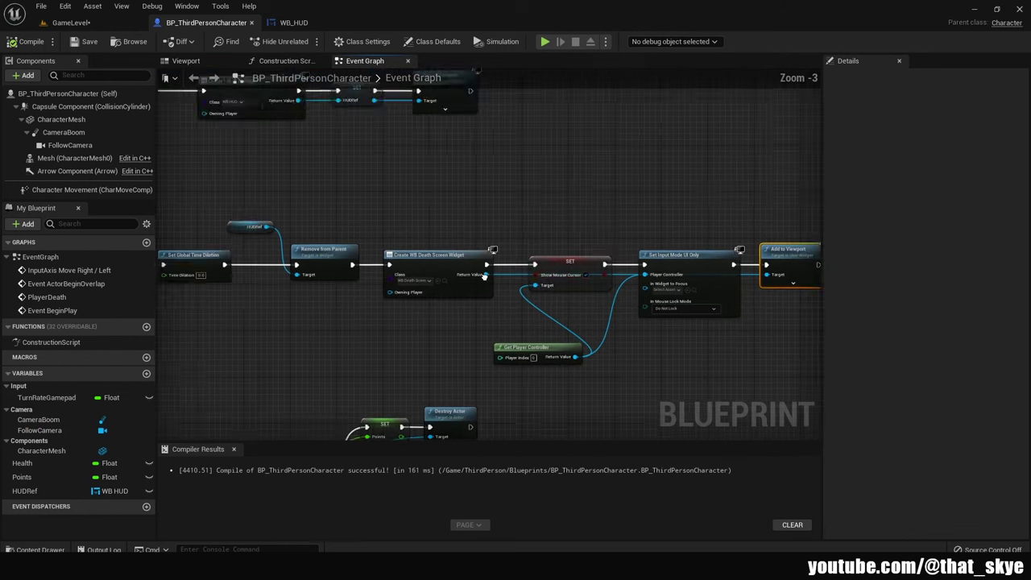
{"action": "mouse_move", "coordinate": [385, 191]}
{"action": "right_mouse_down"}
{"action": "mouse_move", "coordinate": [515, 291]}
{"action": "mouse_move", "coordinate": [395, 285]}
{"action": "right_mouse_up"}
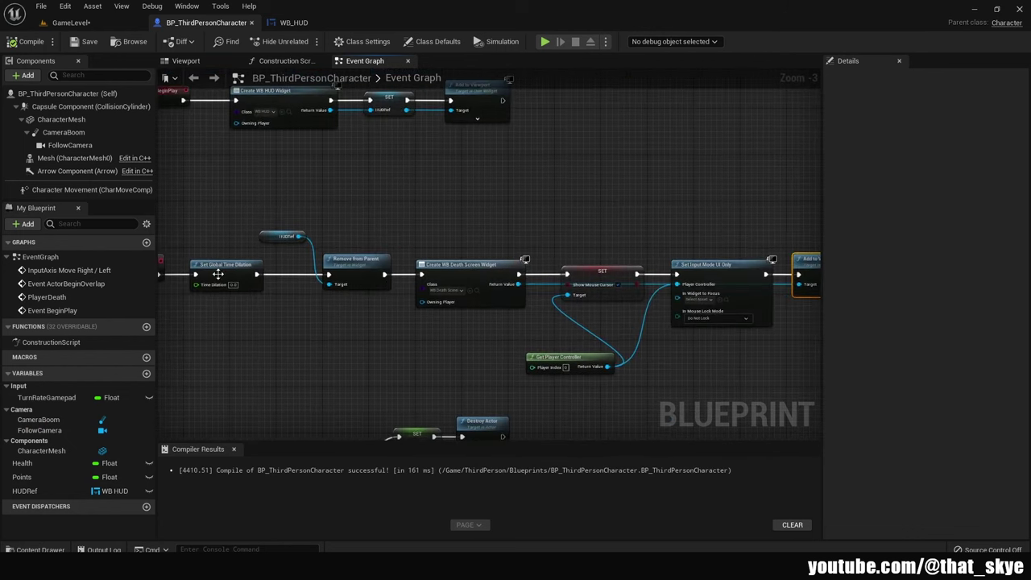
{"action": "right_click_drag", "start_coordinate": [244, 256], "coordinate": [137, 185]}
{"action": "right_click_drag", "start_coordinate": [238, 236], "coordinate": [317, 237]}
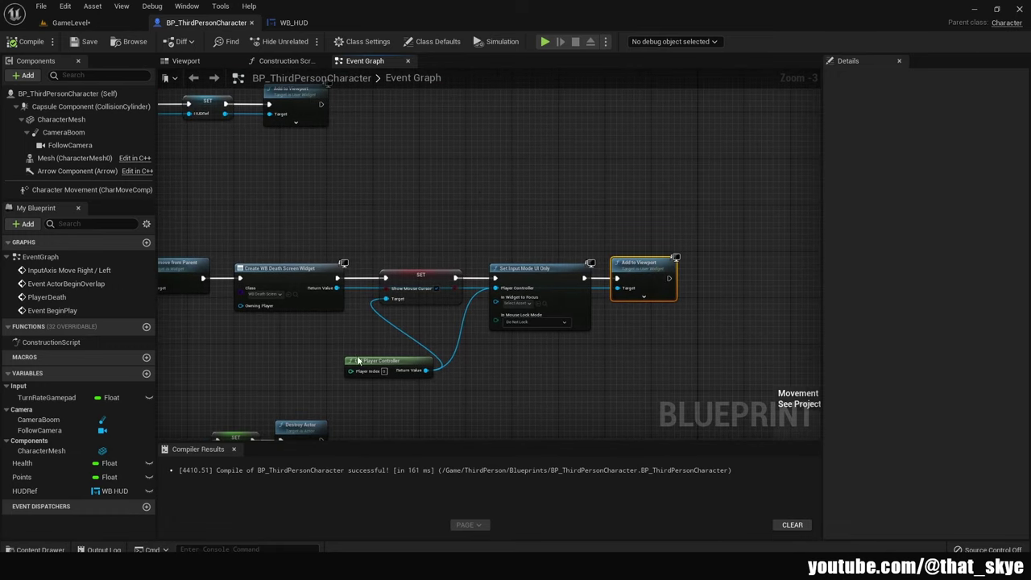
{"action": "right_click_drag", "start_coordinate": [494, 359], "coordinate": [456, 391]}
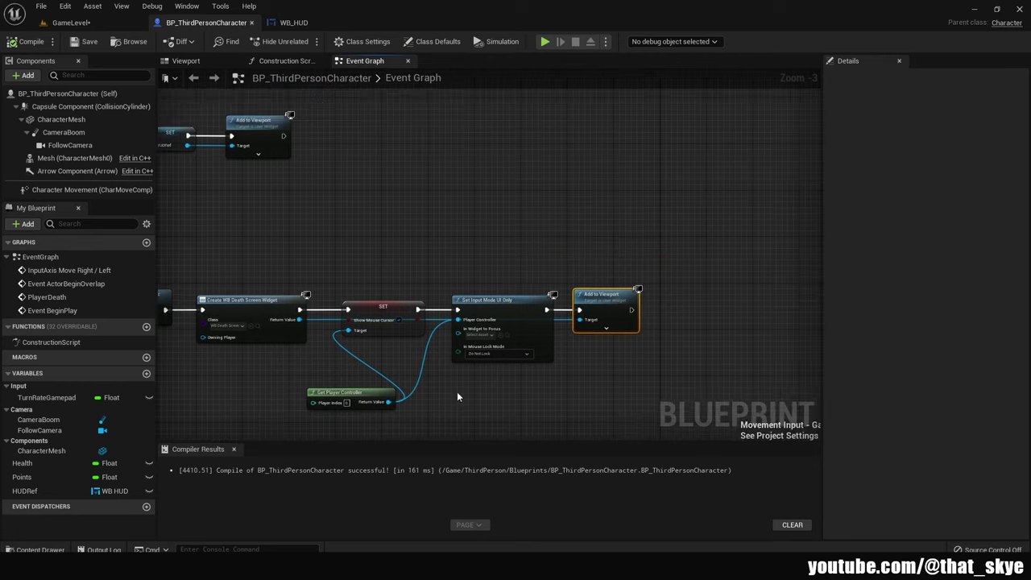
{"action": "left_click", "coordinate": [348, 394]}
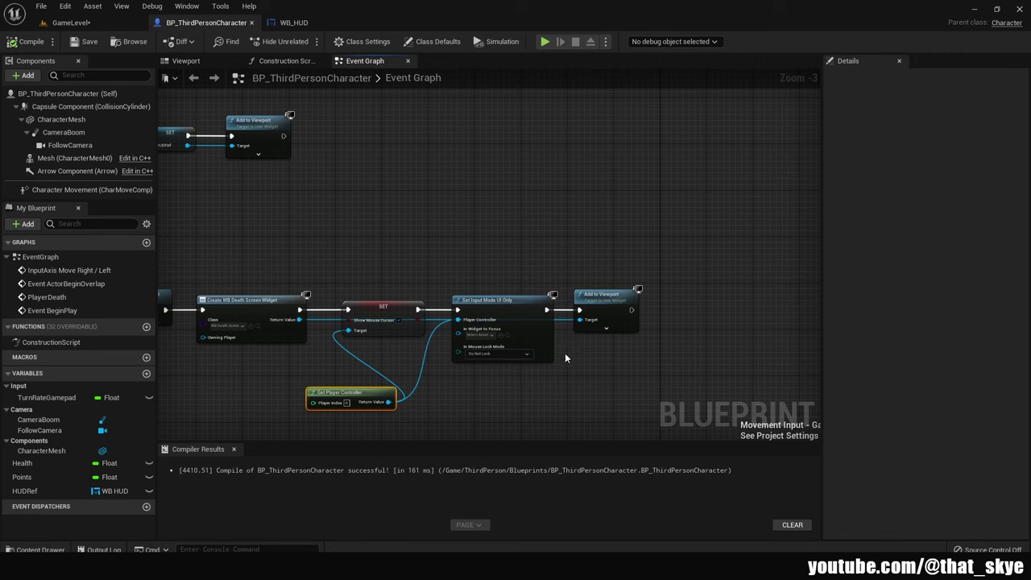
{"action": "left_click", "coordinate": [36, 550]}
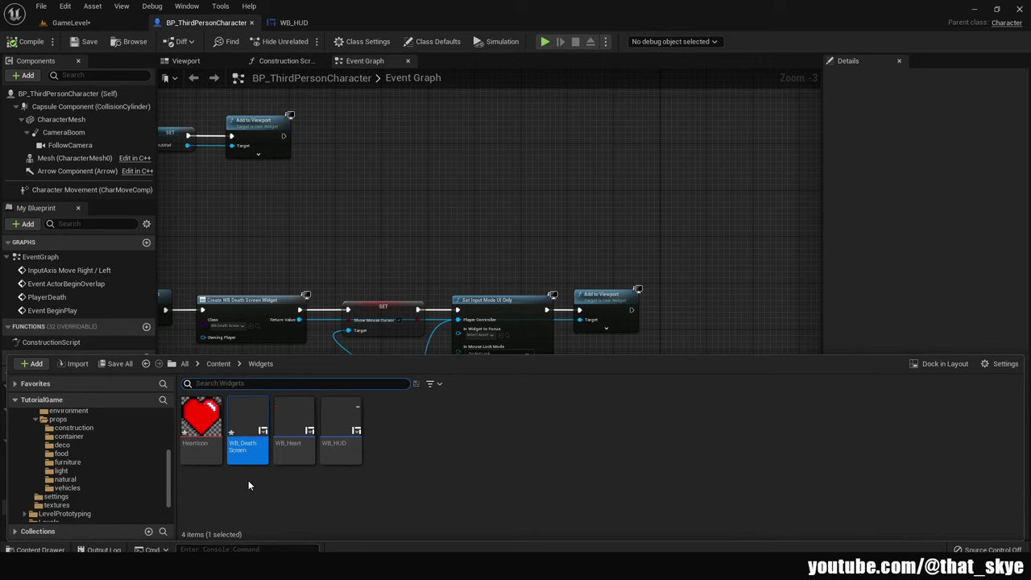
Open WB_DeathScreen and add a Canvas Panel as the root
{"action": "double_click", "coordinate": [248, 430]}
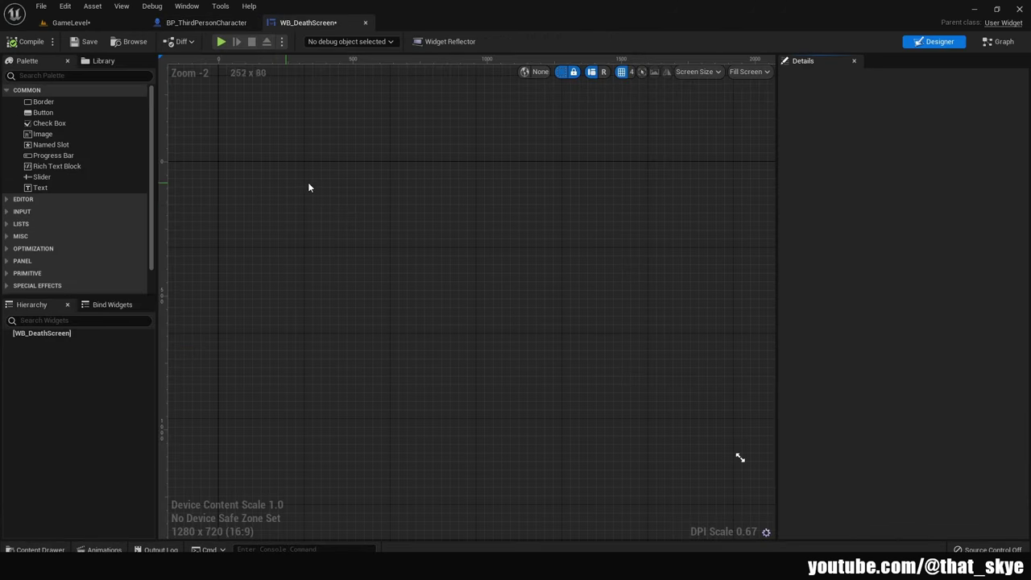
{"action": "left_click", "coordinate": [70, 79]}
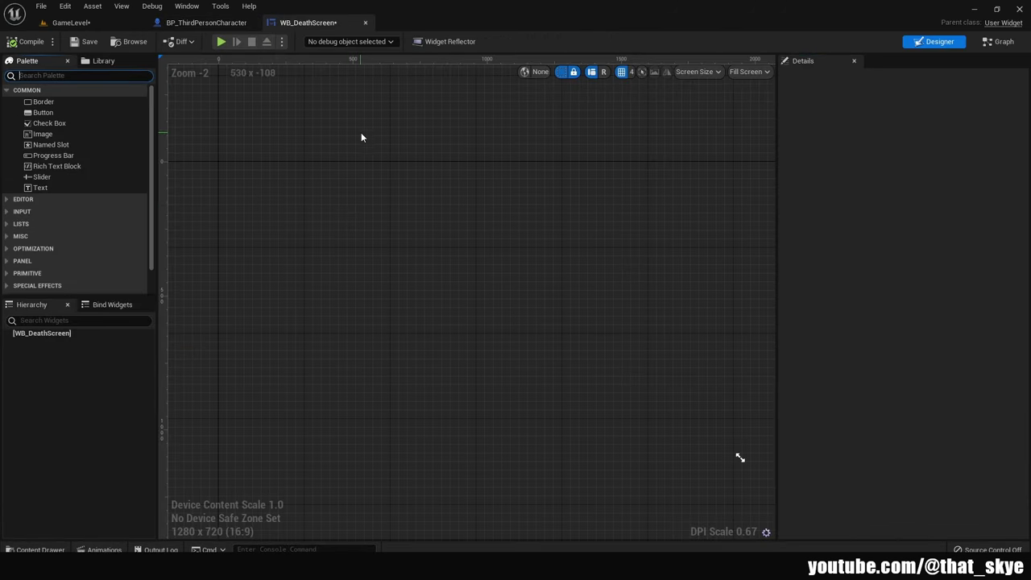
{"action": "type", "text": "can"}
{"action": "left_click_drag", "start_coordinate": [30, 108], "coordinate": [294, 173]}
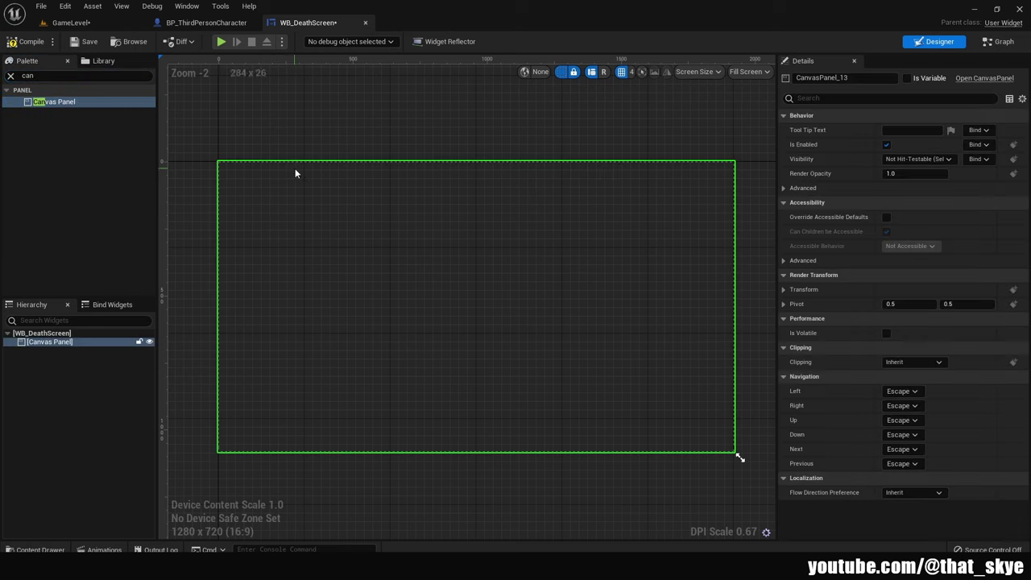
{"action": "left_click", "coordinate": [10, 75]}
Add a text block anchored top centre at 0,0 with 0.5 alignment, sized to content
{"action": "left_click_drag", "start_coordinate": [46, 186], "coordinate": [425, 182]}
{"action": "left_click", "coordinate": [912, 129]}
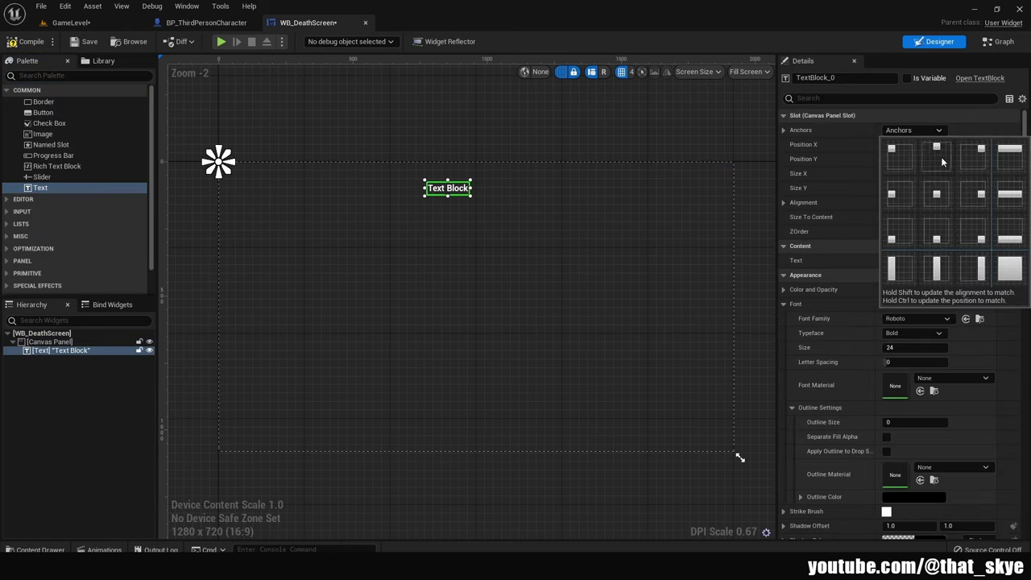
{"action": "left_click", "coordinate": [938, 152]}
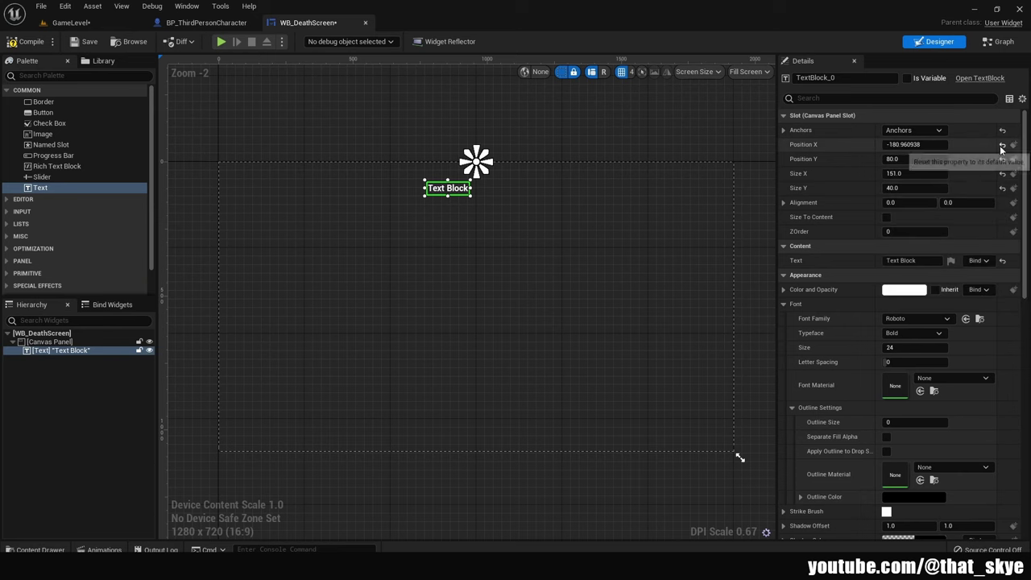
{"action": "left_click", "coordinate": [1001, 144]}
{"action": "left_click", "coordinate": [1003, 159]}
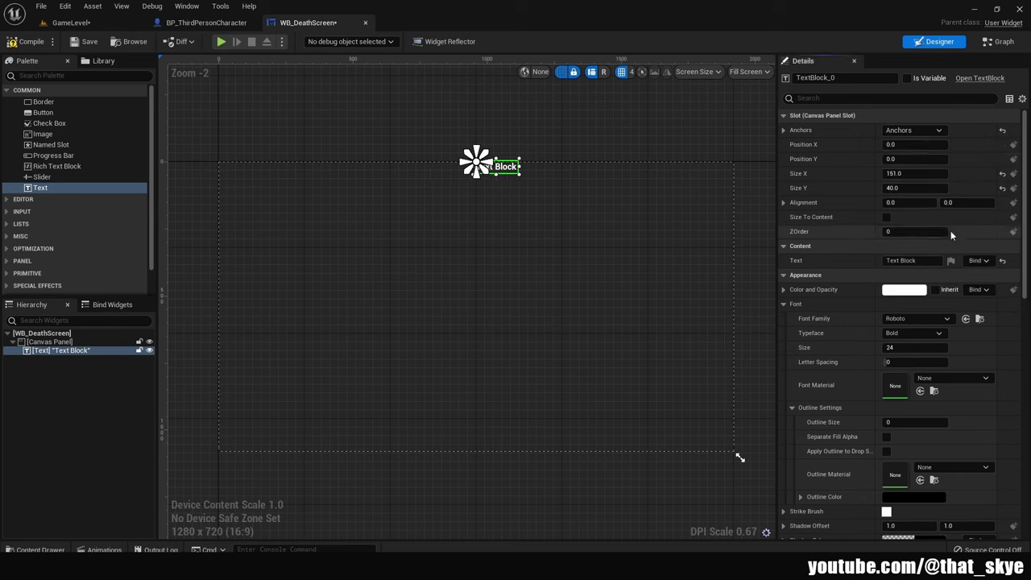
{"action": "left_click", "coordinate": [902, 204]}
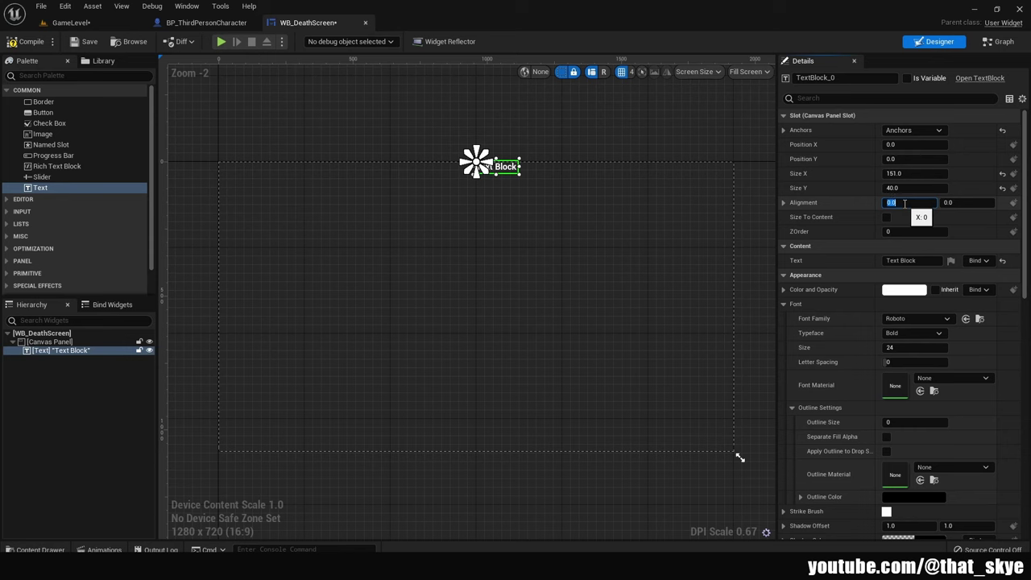
{"action": "type", "text": "0.5"}
{"action": "key", "text": "Return"}
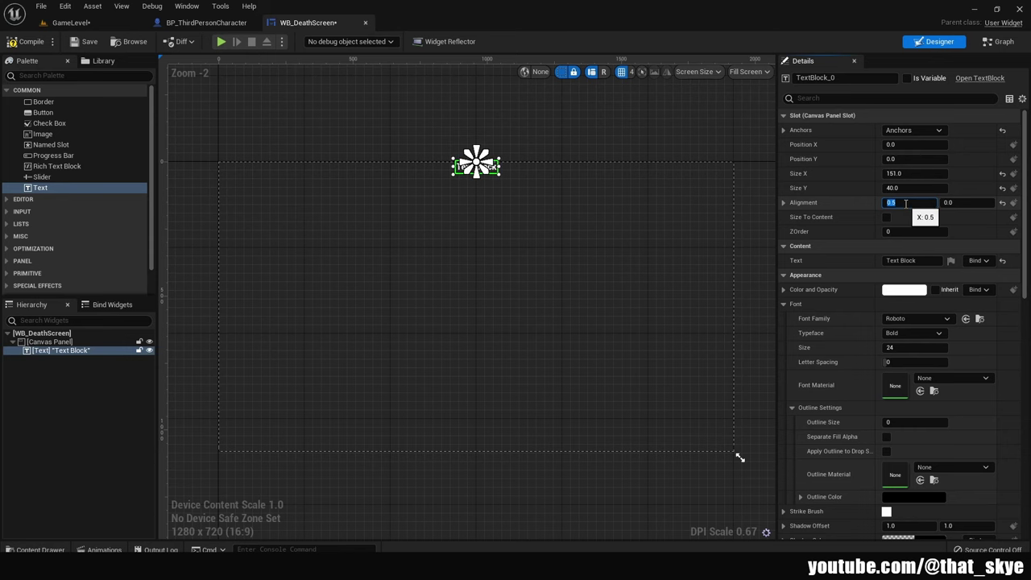
{"action": "left_click", "coordinate": [886, 217]}
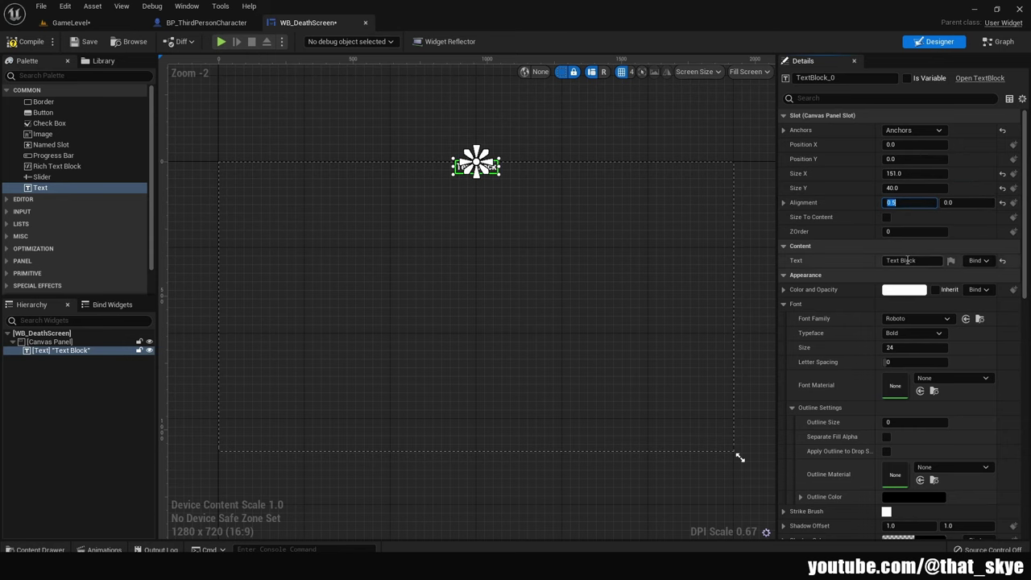
Make the heading a size-90 'Game Over!' shifted slightly down, and duplicate it
{"action": "left_click", "coordinate": [908, 346]}
{"action": "type", "text": "90"}
{"action": "key", "text": "Return"}
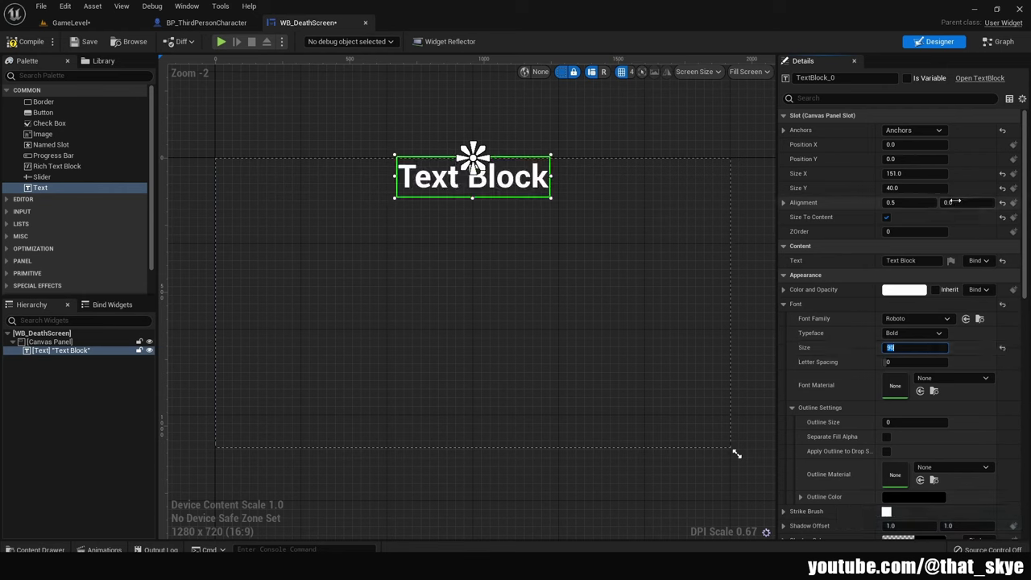
{"action": "left_click_drag", "start_coordinate": [958, 202], "coordinate": [926, 202]}
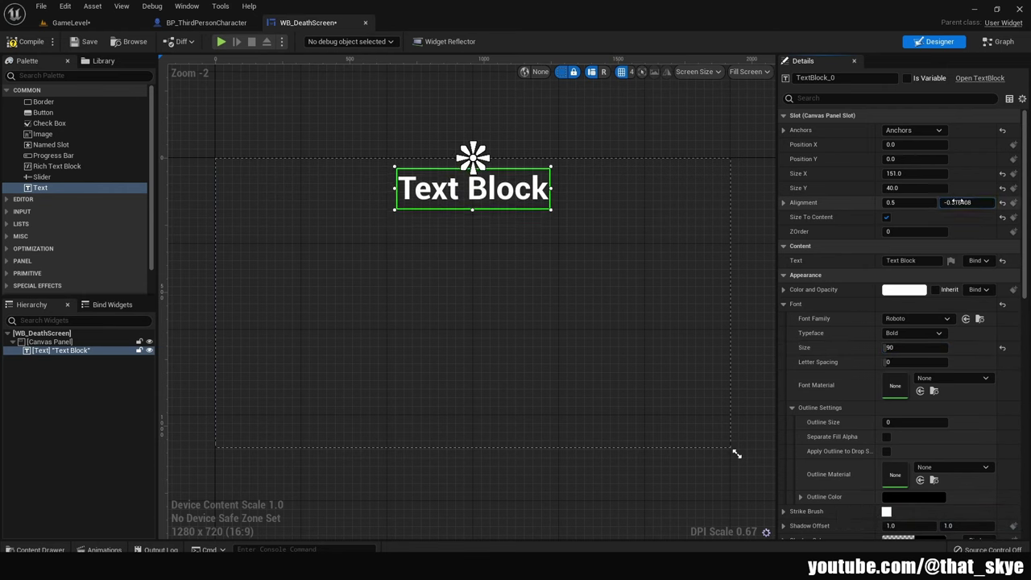
{"action": "left_click", "coordinate": [920, 259]}
{"action": "type", "text": "Game Over!"}
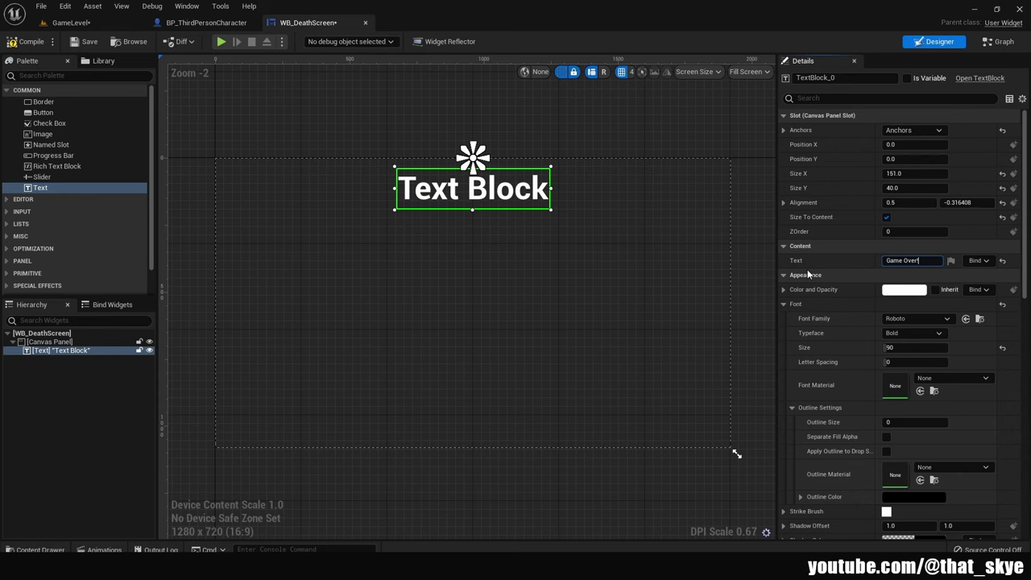
{"action": "key", "text": "Return"}
{"action": "key", "text": "ctrl+d"}
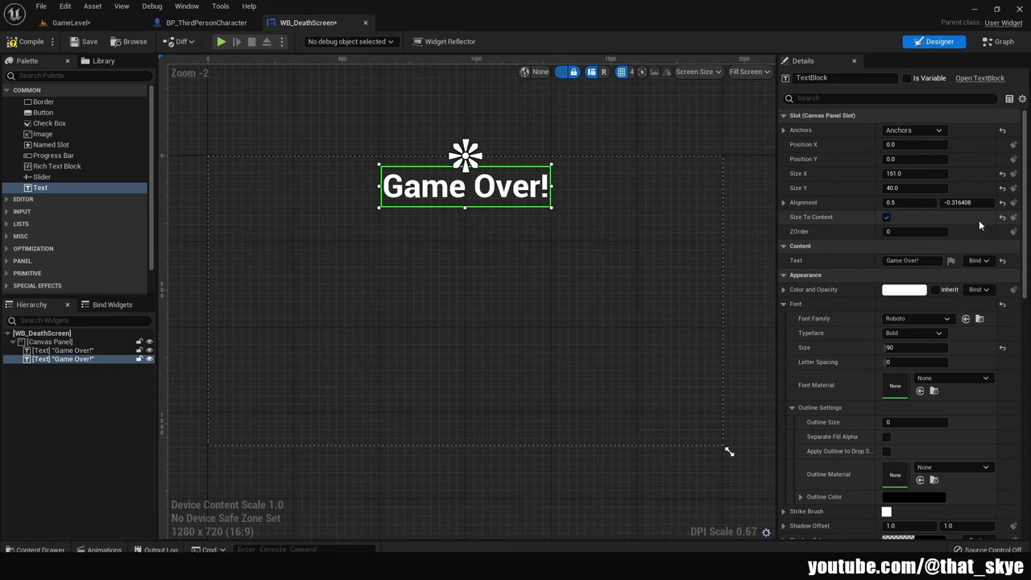
Move the copy lower, set its font size to 70 and colour it yellow
{"action": "left_click_drag", "start_coordinate": [962, 202], "coordinate": [878, 202]}
{"action": "left_click", "coordinate": [892, 347]}
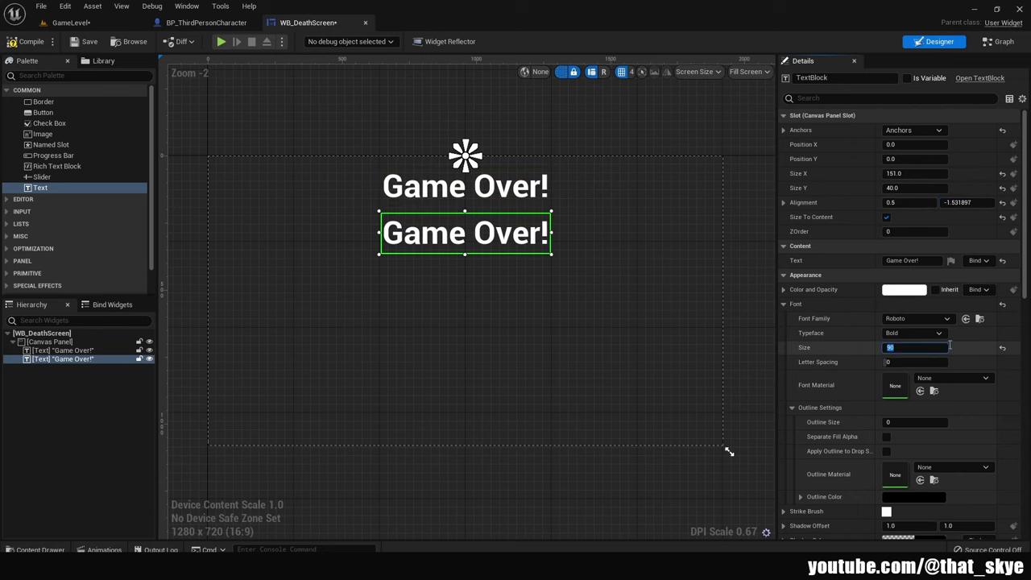
{"action": "type", "text": "70"}
{"action": "key", "text": "Return"}
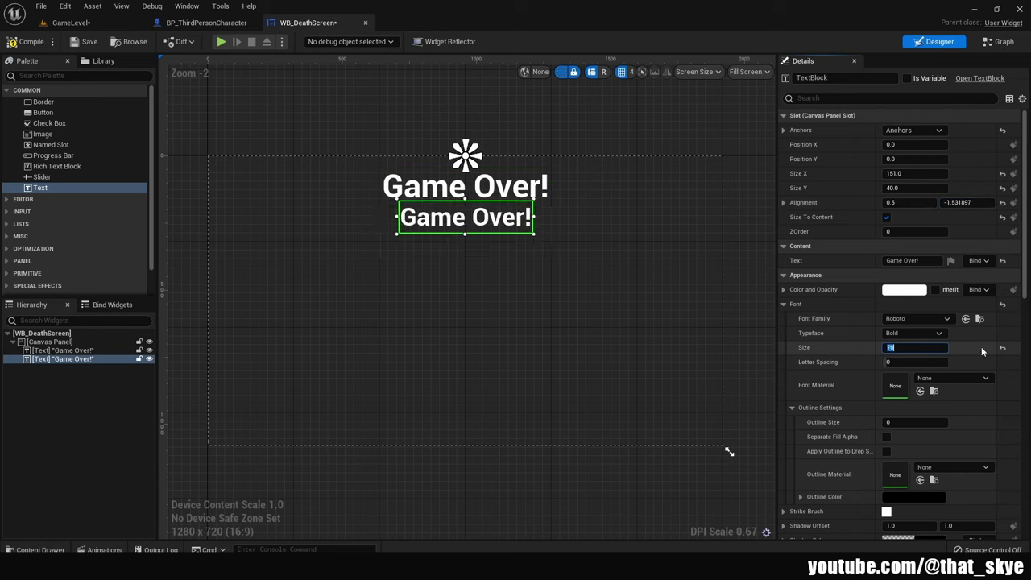
{"action": "left_click", "coordinate": [903, 289]}
{"action": "left_click_drag", "start_coordinate": [758, 400], "coordinate": [770, 404]}
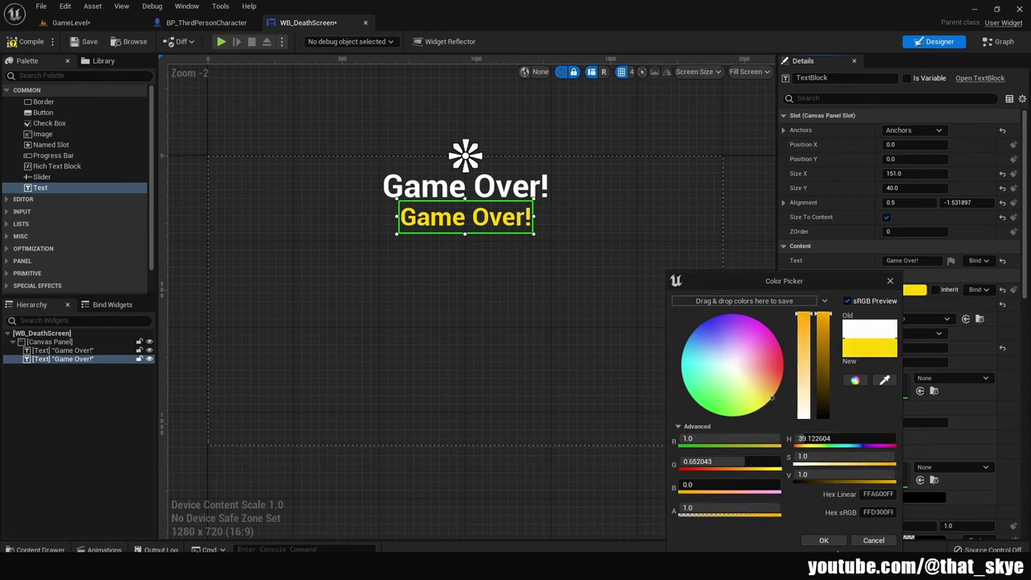
{"action": "left_click", "coordinate": [823, 540]}
Change the copy's text to 9999, nudge it lower, and open its binding options
{"action": "left_click", "coordinate": [935, 260]}
{"action": "type", "text": "99"}
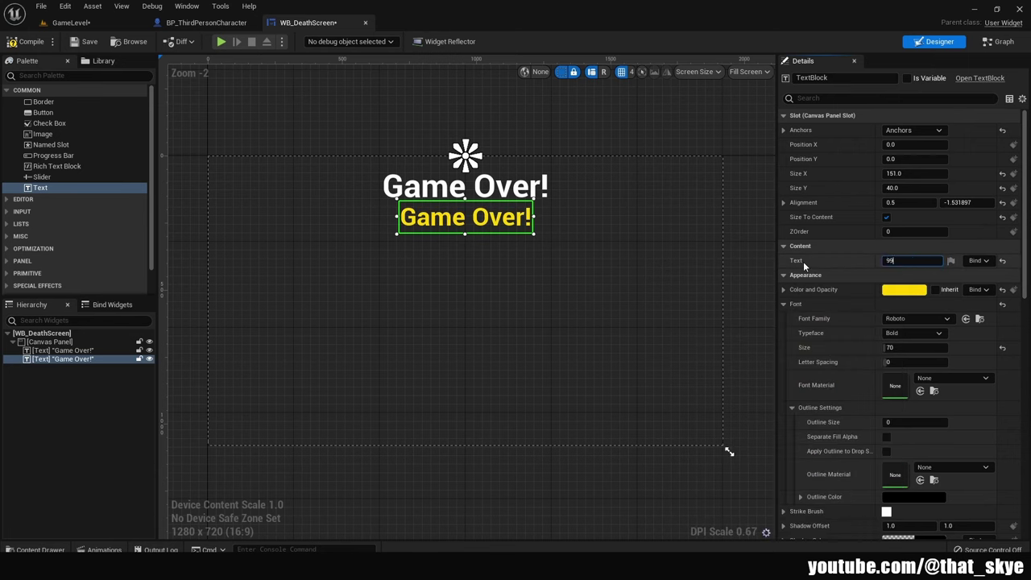
{"action": "type", "text": "99"}
{"action": "key", "text": "Return"}
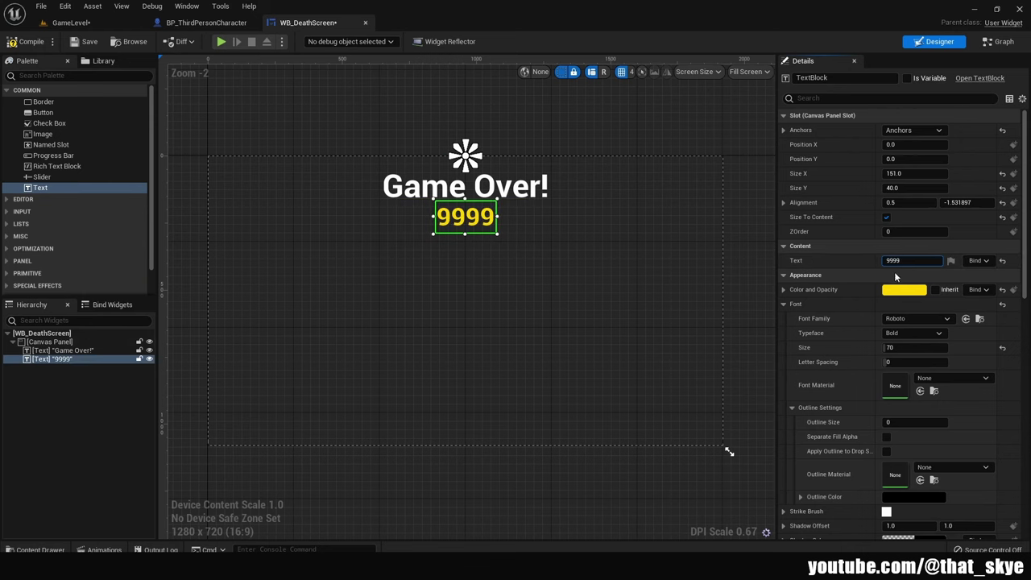
{"action": "left_click_drag", "start_coordinate": [972, 203], "coordinate": [951, 204]}
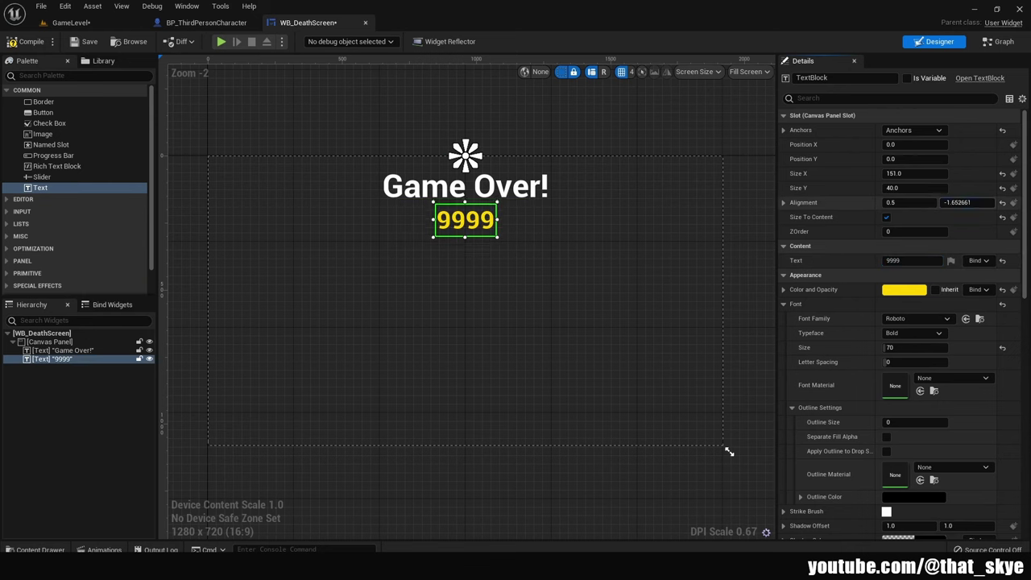
{"action": "left_click", "coordinate": [978, 261]}
Create the text binding and cast Get Player Character to BP_ThirdPersonCharacter
{"action": "left_click", "coordinate": [978, 288]}
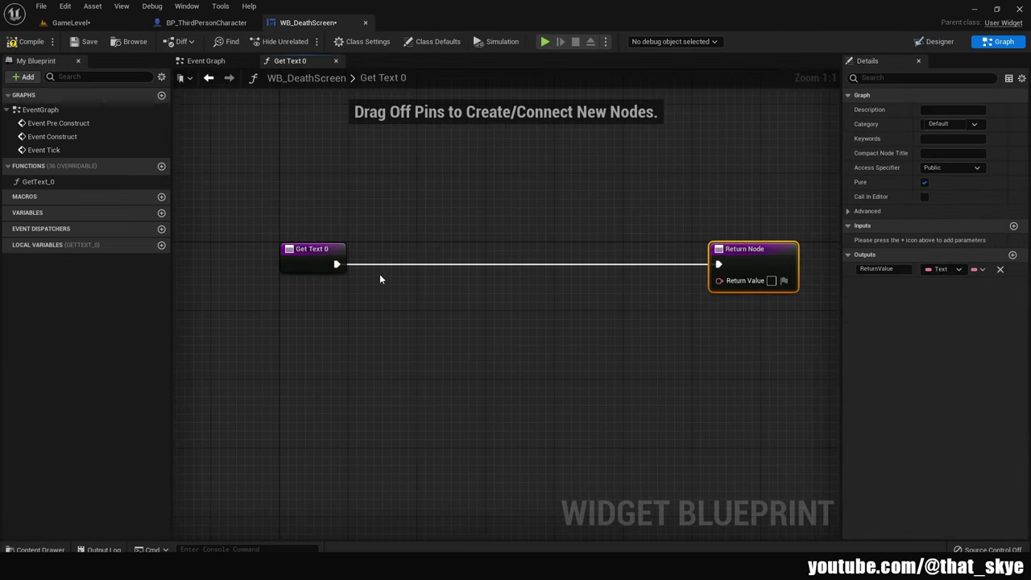
{"action": "right_click", "coordinate": [387, 277]}
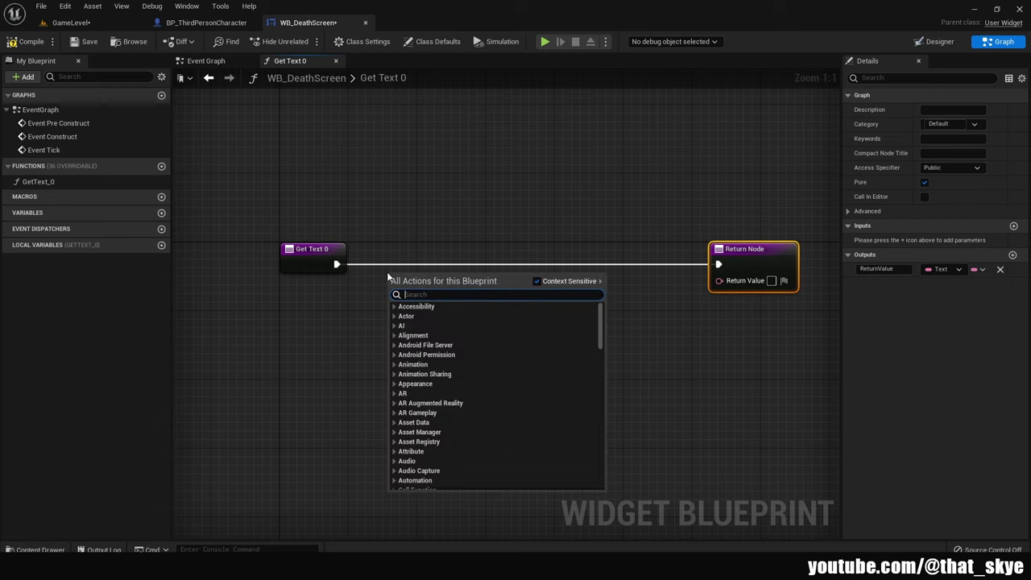
{"action": "type", "text": "cast third"}
{"action": "key", "text": "Up"}
{"action": "key", "text": "Up"}
{"action": "key", "text": "Return"}
{"action": "left_click_drag", "start_coordinate": [392, 279], "coordinate": [320, 336]}
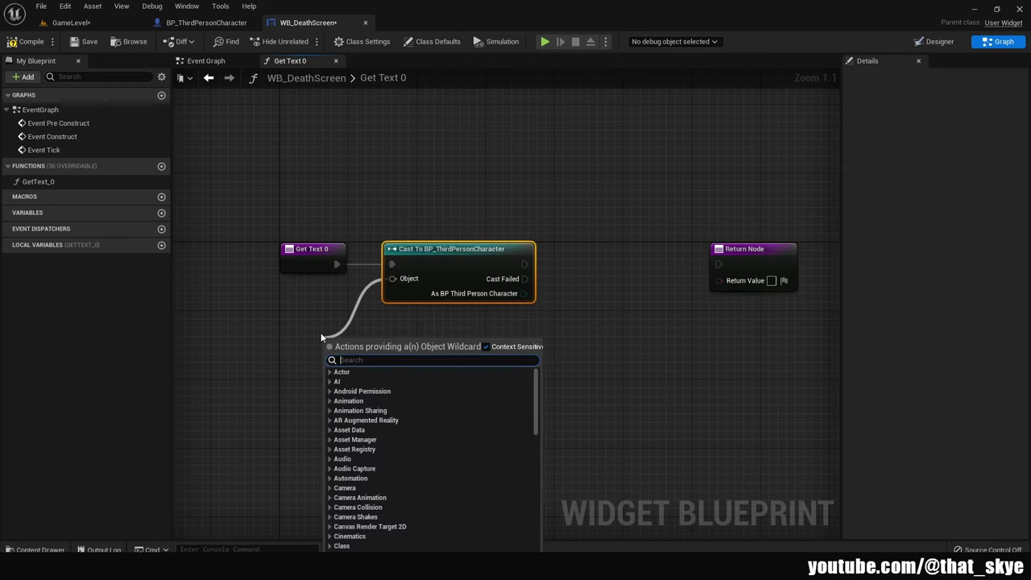
{"action": "type", "text": "get player"}
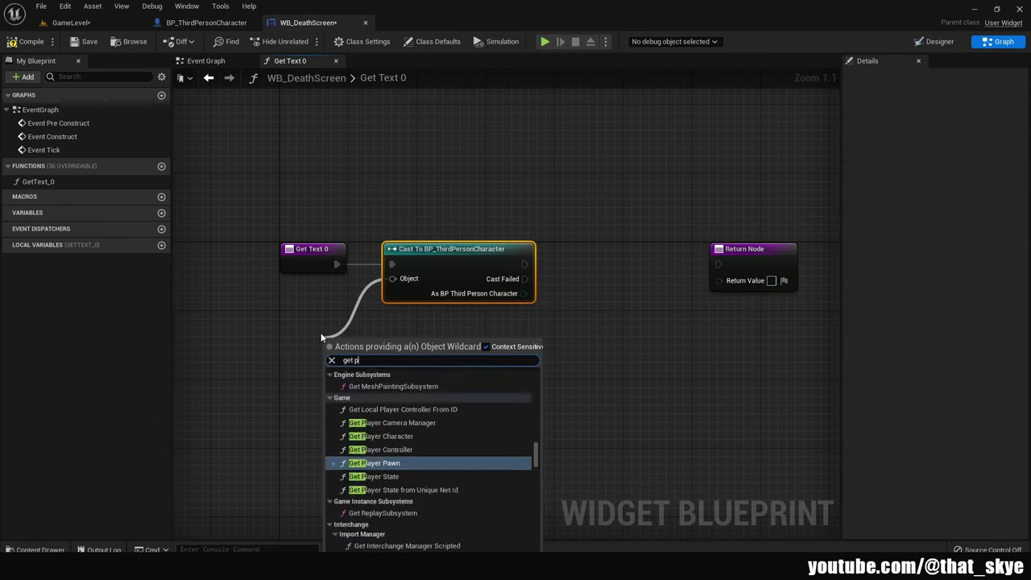
{"action": "key", "text": "Return"}
Return the character's Points from the binding, then compile, save, and go back to Designer
{"action": "left_click_drag", "start_coordinate": [523, 293], "coordinate": [556, 326]}
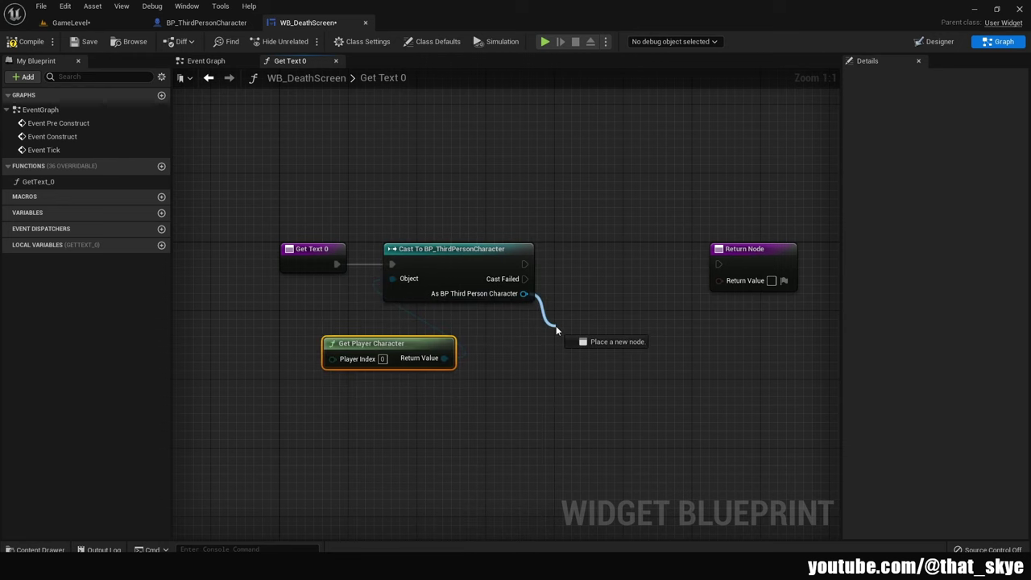
{"action": "type", "text": "points"}
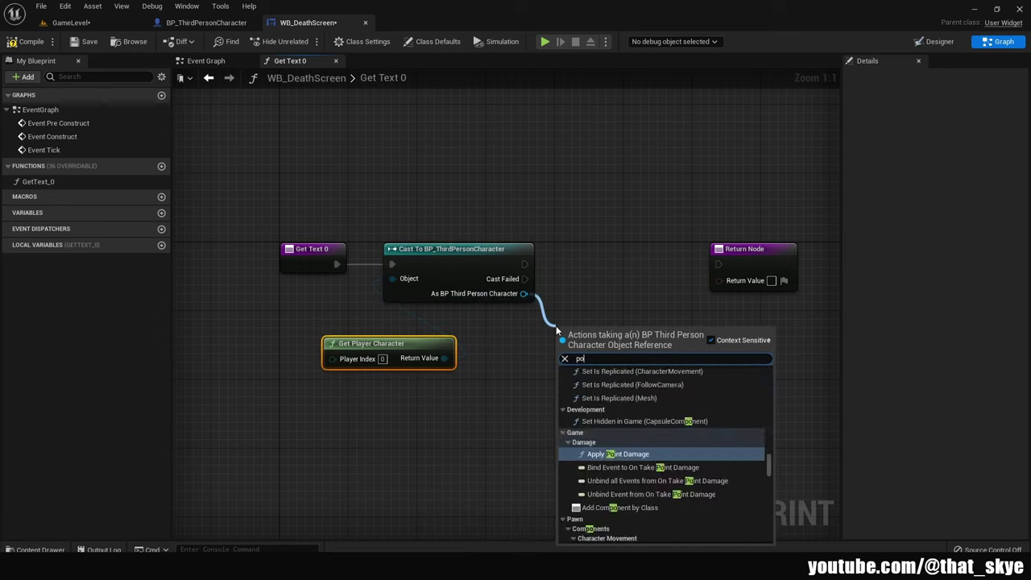
{"action": "key", "text": "Return"}
{"action": "mouse_move", "coordinate": [634, 337]}
{"action": "left_mouse_down"}
{"action": "mouse_move", "coordinate": [745, 282]}
{"action": "mouse_move", "coordinate": [524, 264]}
{"action": "left_mouse_up"}
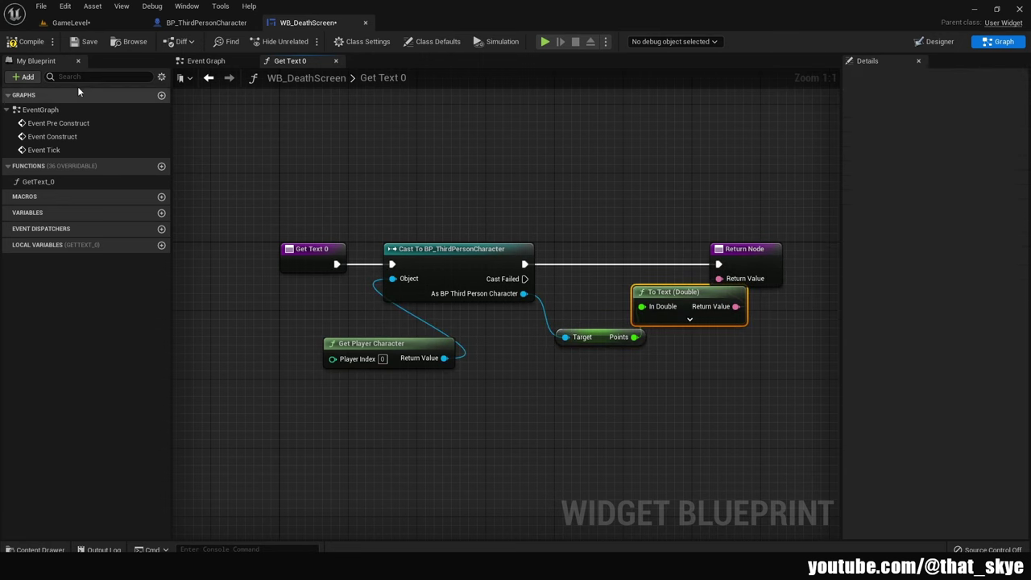
{"action": "left_click", "coordinate": [28, 41]}
{"action": "left_click", "coordinate": [86, 42]}
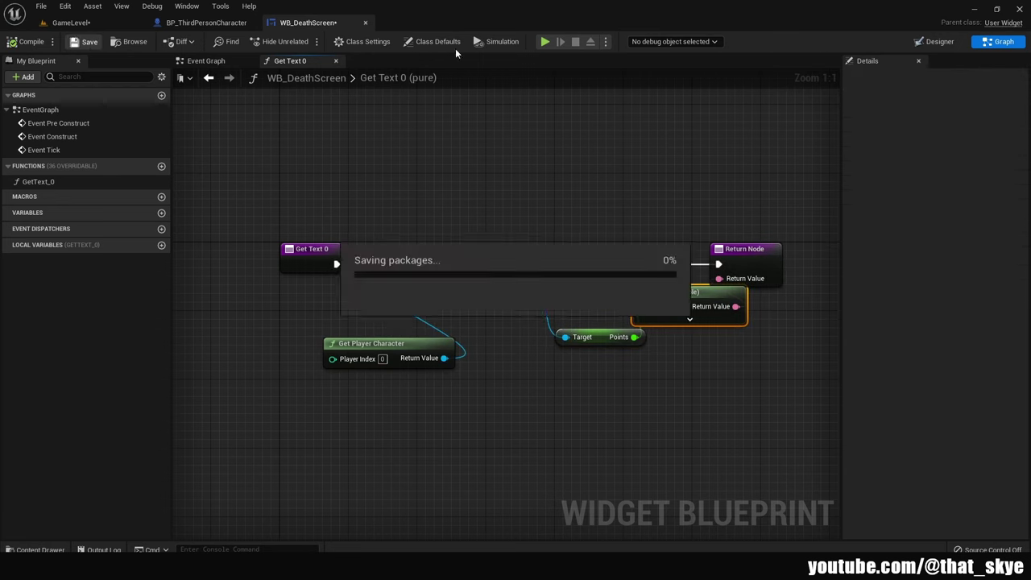
{"action": "left_click", "coordinate": [942, 41]}
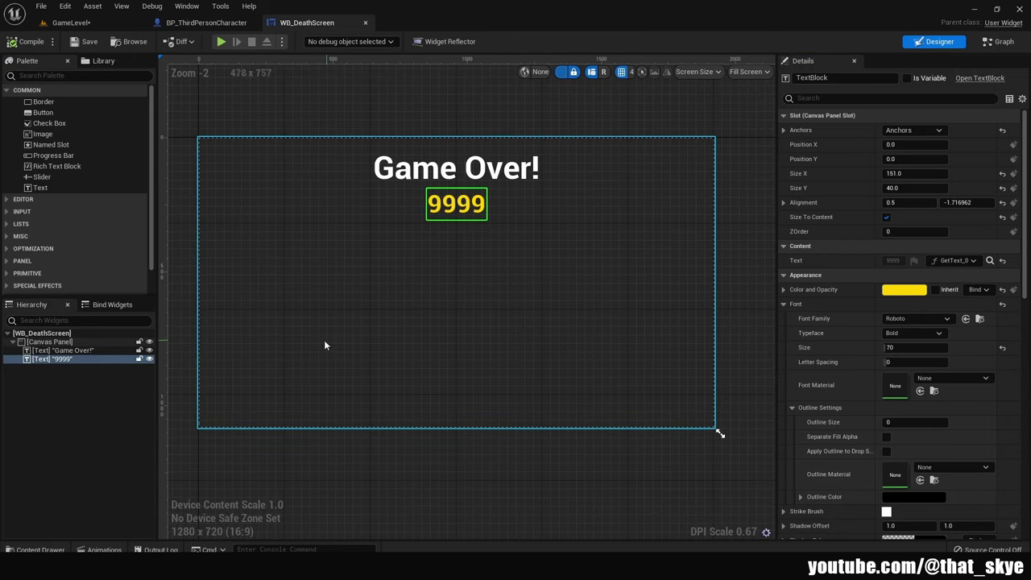
Add a Button below the score with a Text label inside, sized to content
{"action": "left_click_drag", "start_coordinate": [43, 112], "coordinate": [425, 275]}
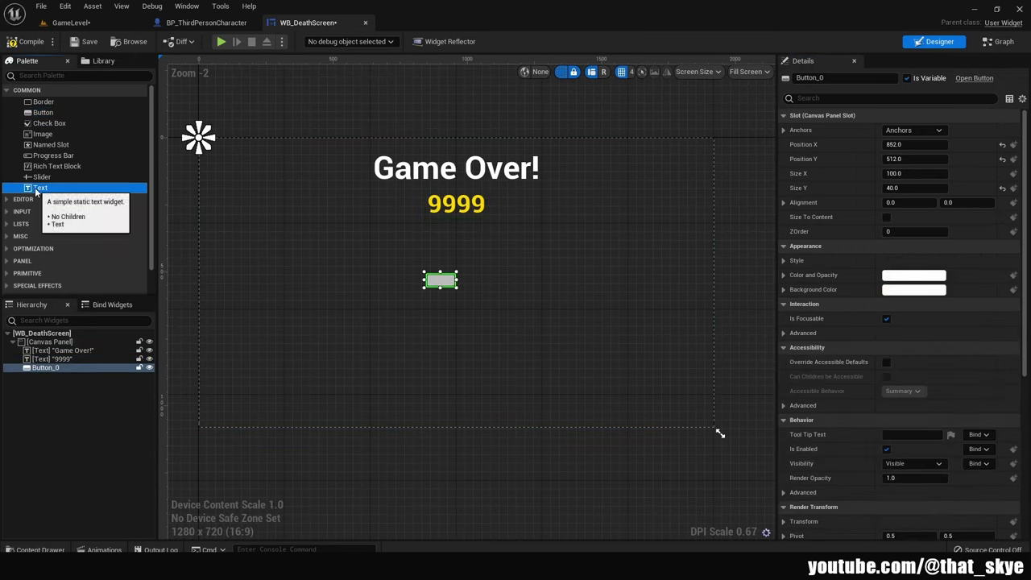
{"action": "mouse_move", "coordinate": [35, 190]}
{"action": "left_mouse_down"}
{"action": "mouse_move", "coordinate": [41, 370]}
{"action": "mouse_move", "coordinate": [50, 373]}
{"action": "left_mouse_up"}
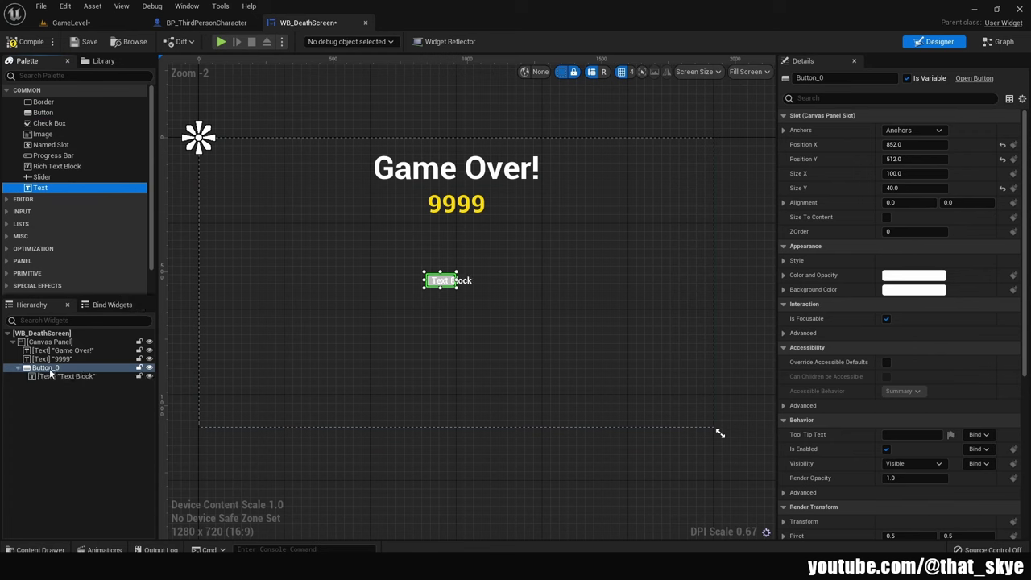
{"action": "left_click", "coordinate": [887, 217]}
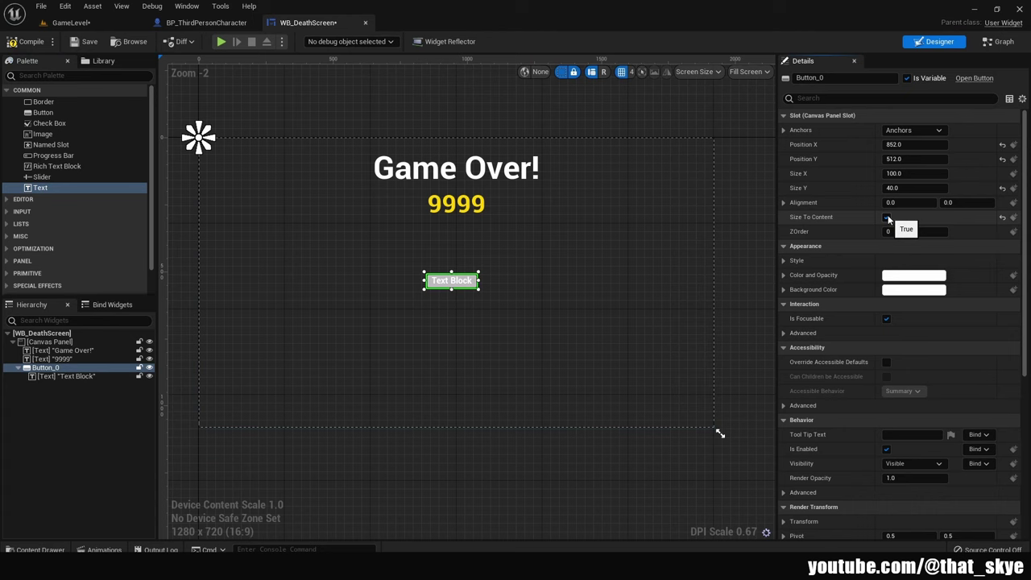
Set the button label to 'Play Again' at font size 48, then begin renaming the button
{"action": "left_click", "coordinate": [68, 376]}
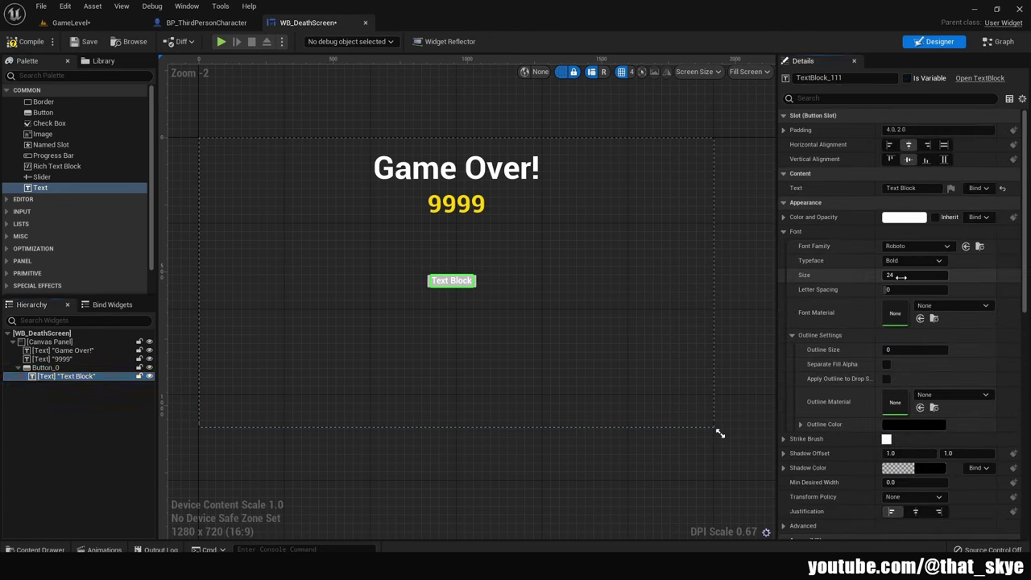
{"action": "type", "text": "48"}
{"action": "key", "text": "Return"}
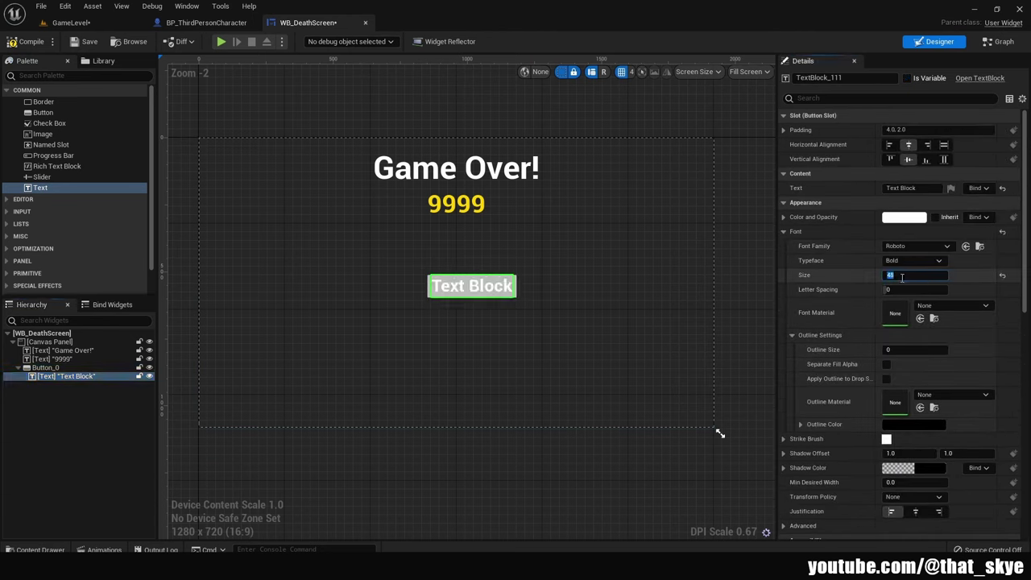
{"action": "left_click", "coordinate": [902, 187]}
{"action": "type", "text": "Play Again"}
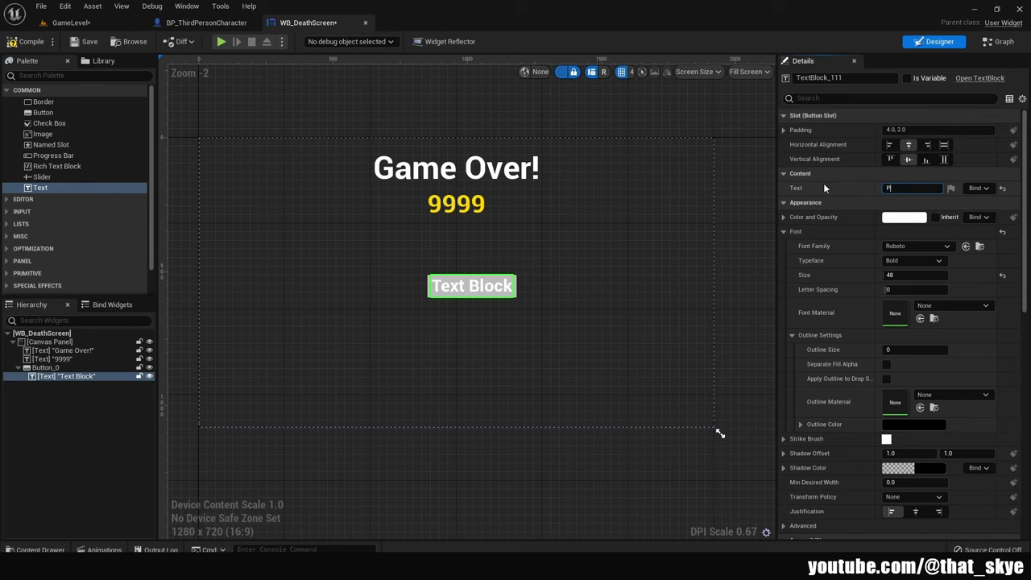
{"action": "left_click", "coordinate": [49, 368]}
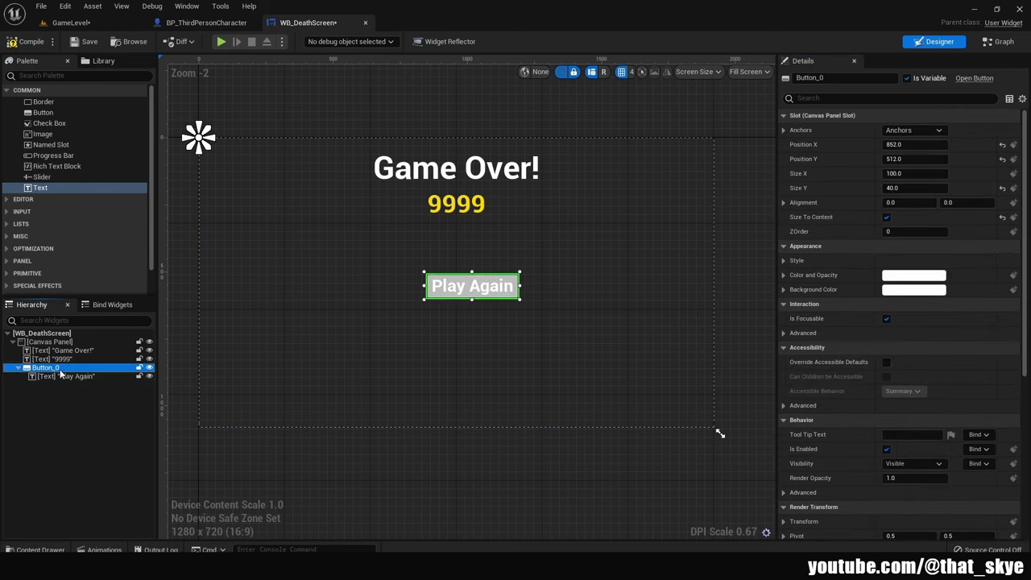
{"action": "double_click", "coordinate": [36, 368]}
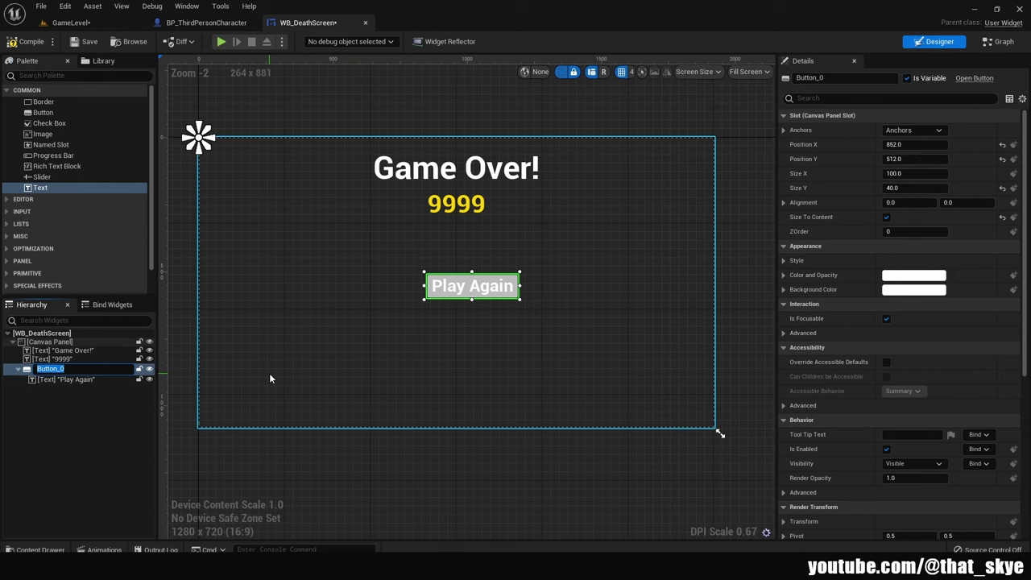
Name the button PlayAgainButton, anchor it at screen centre with position 0,0 and centred alignment
{"action": "type", "text": "PlayAgainButon"}
{"action": "key", "text": "Return"}
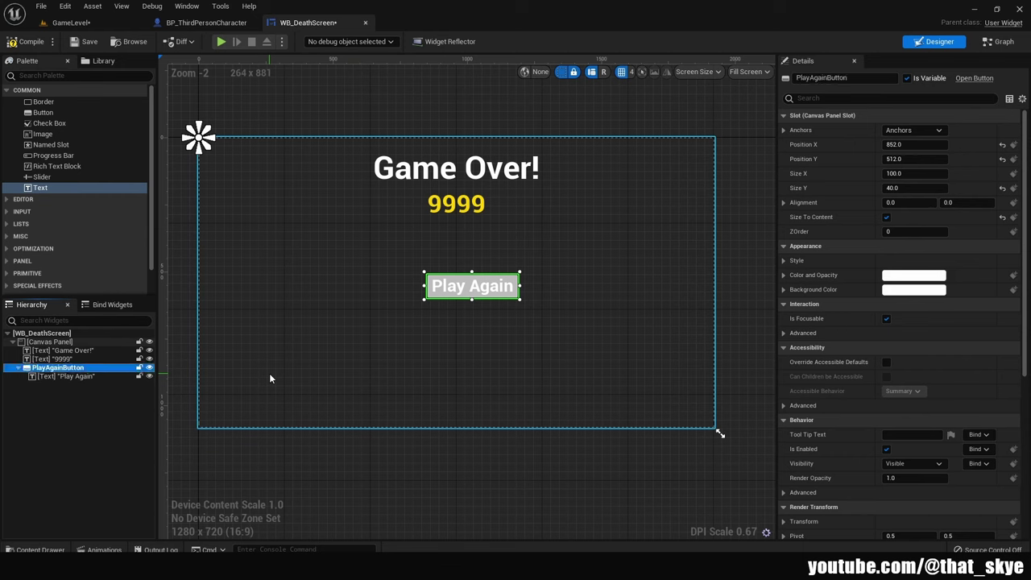
{"action": "left_click", "coordinate": [912, 130]}
{"action": "left_click", "coordinate": [944, 200]}
{"action": "left_click", "coordinate": [1001, 144]}
{"action": "left_click", "coordinate": [1001, 159]}
{"action": "left_click", "coordinate": [934, 203]}
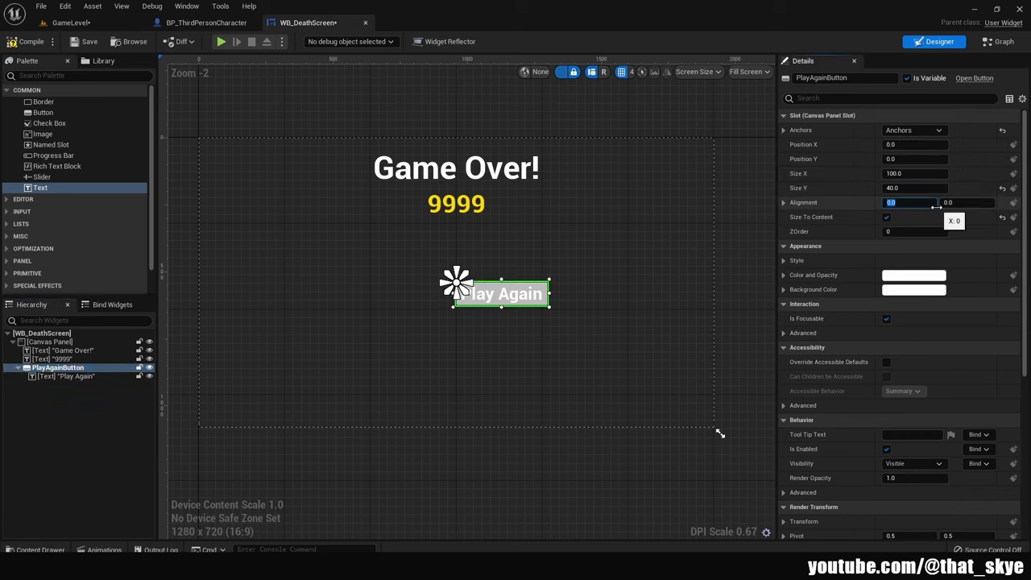
{"action": "left_click_drag", "start_coordinate": [936, 207], "coordinate": [958, 202]}
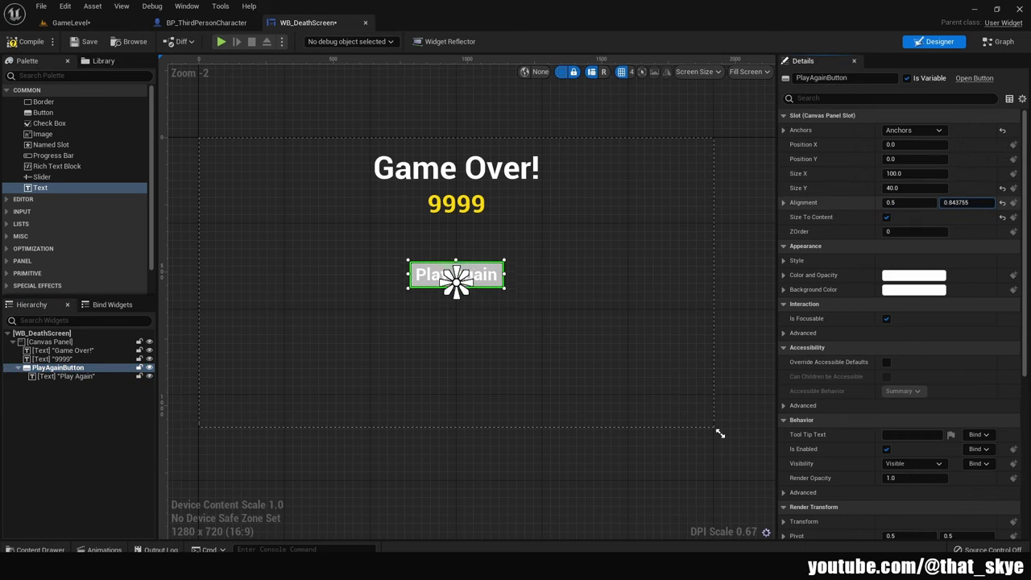
Duplicate it as QuitGameButton and move the copy below Play Again
{"action": "key", "text": "ctrl+d"}
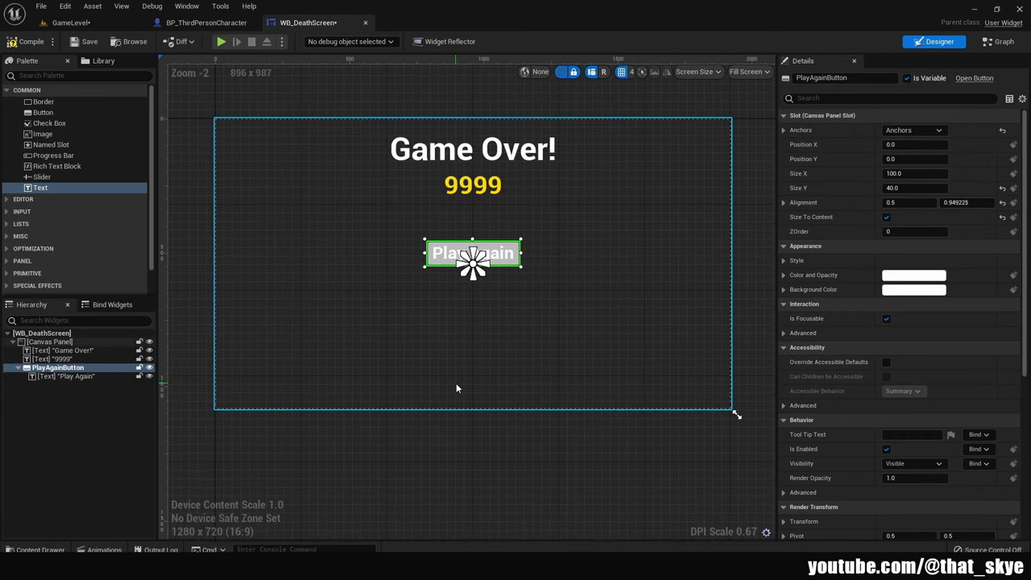
{"action": "key", "text": "F2"}
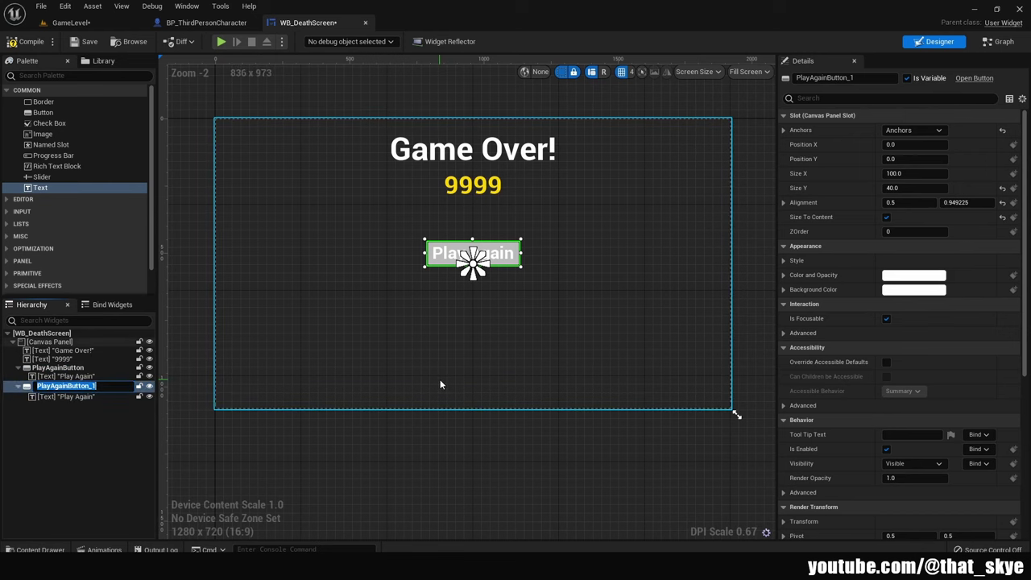
{"action": "type", "text": "QuitGameButton"}
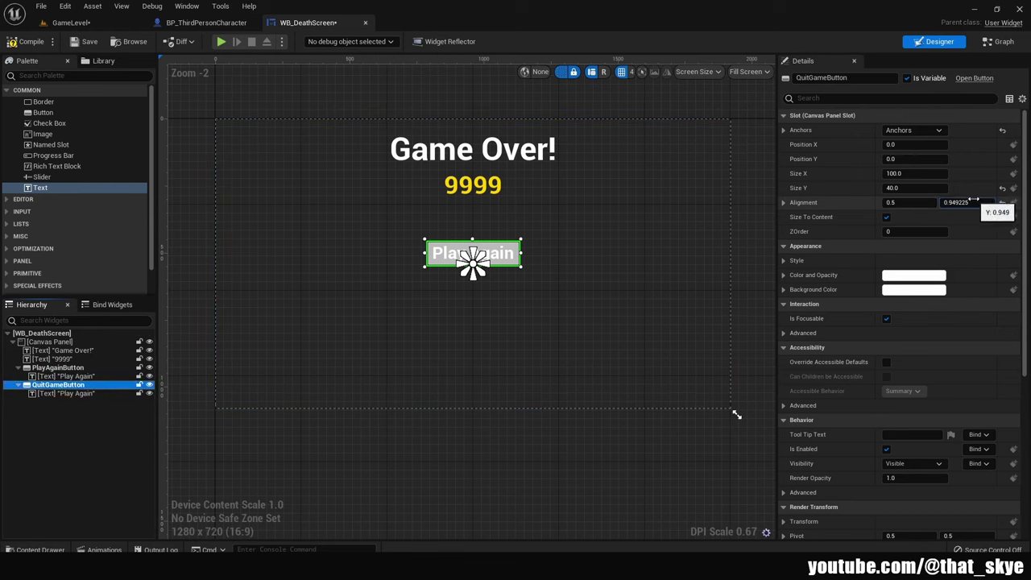
{"action": "left_click_drag", "start_coordinate": [956, 203], "coordinate": [116, 338]}
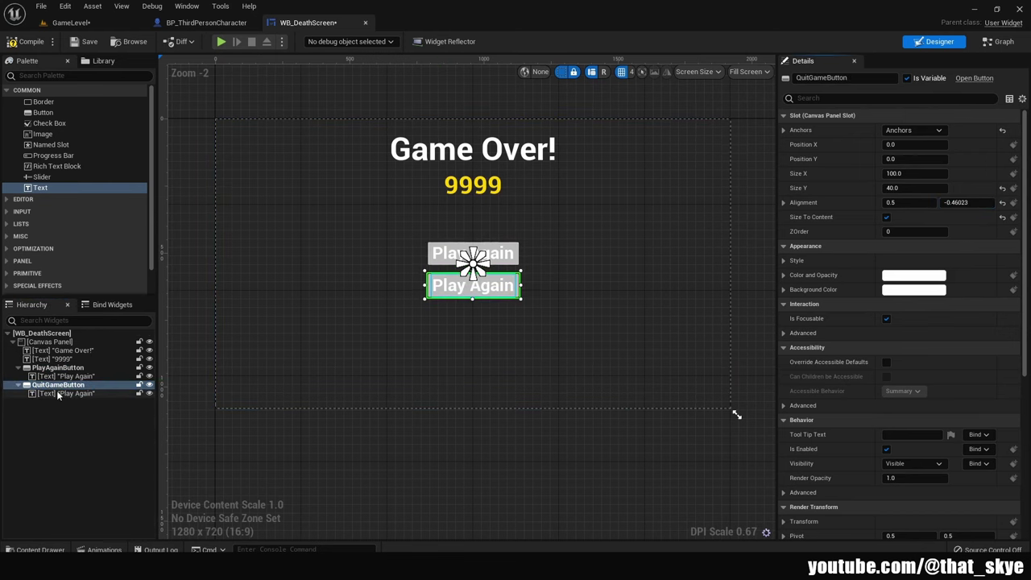
Change the new button's label text to 'Quit Game'
{"action": "left_click", "coordinate": [64, 393]}
{"action": "left_click", "coordinate": [920, 188]}
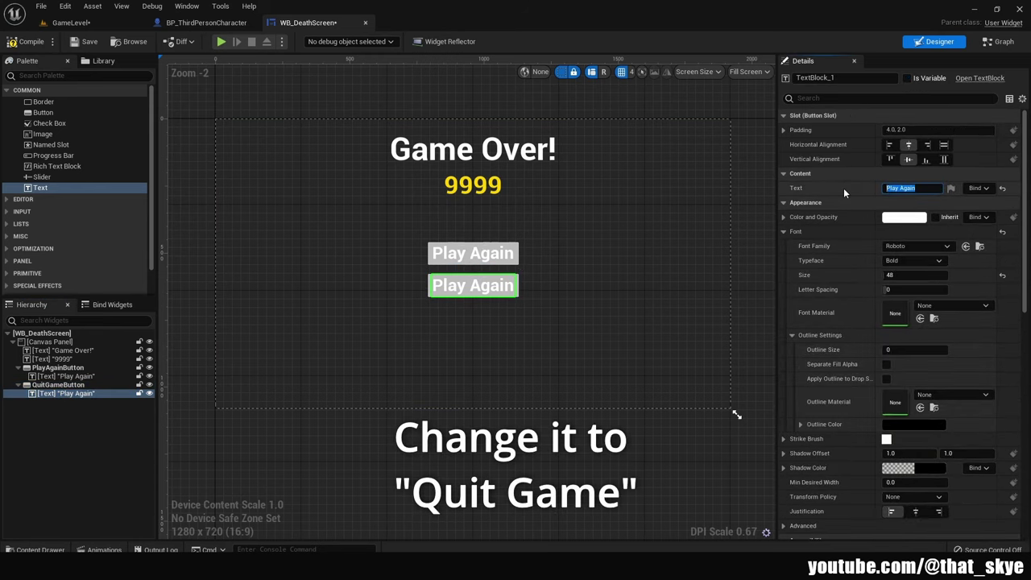
{"action": "type", "text": "Quit Game"}
{"action": "key", "text": "Return"}
{"action": "left_click", "coordinate": [629, 389]}
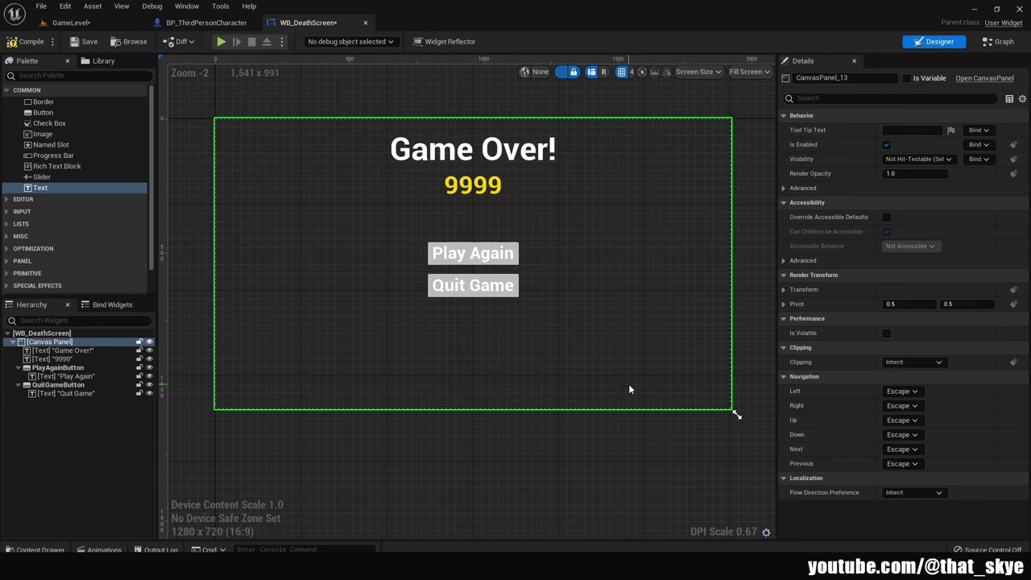
In the Graph, close the Get Text 0 tab and add On Clicked events for both buttons
{"action": "left_click", "coordinate": [999, 42]}
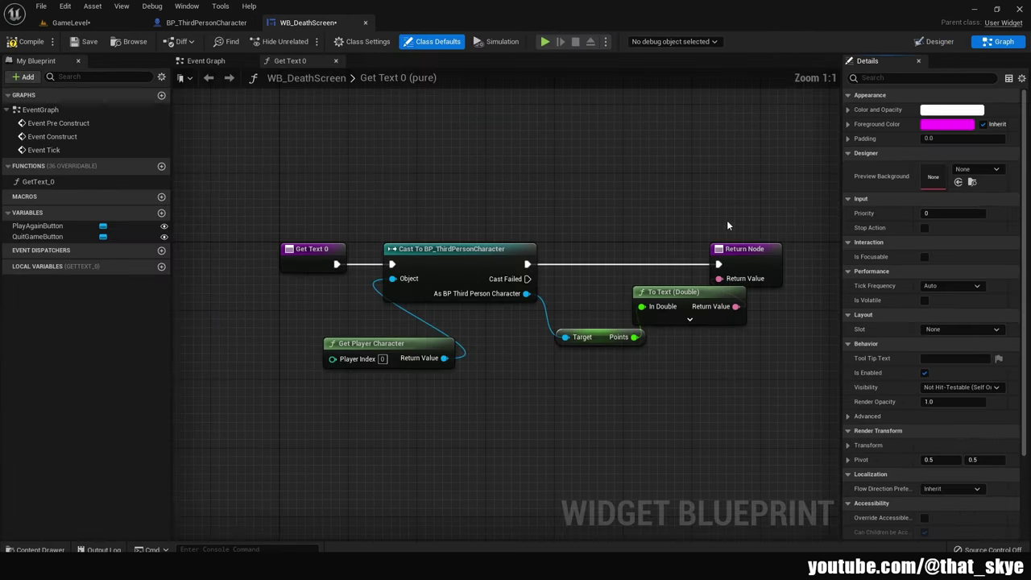
{"action": "left_click", "coordinate": [336, 61]}
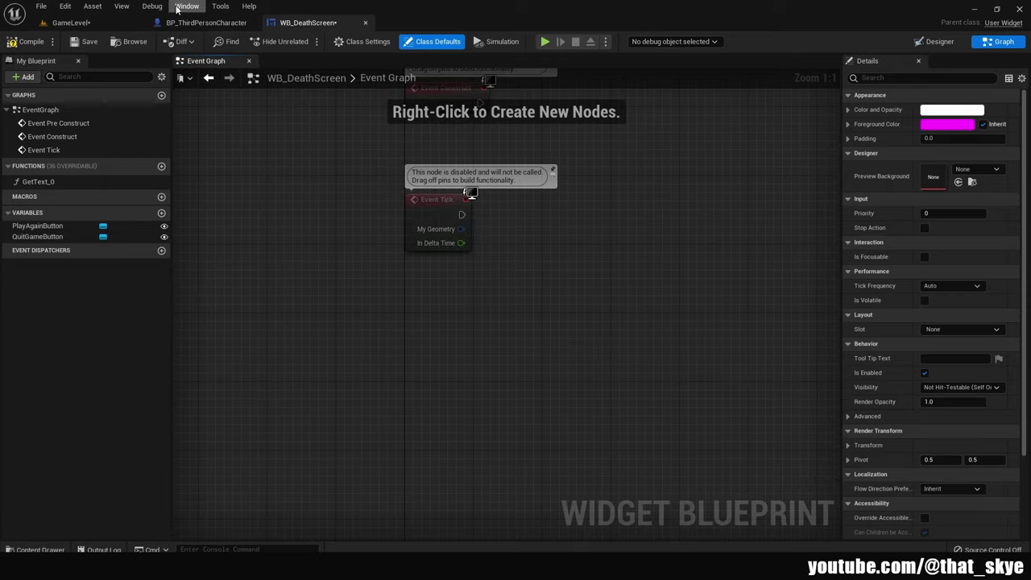
{"action": "left_click", "coordinate": [33, 227]}
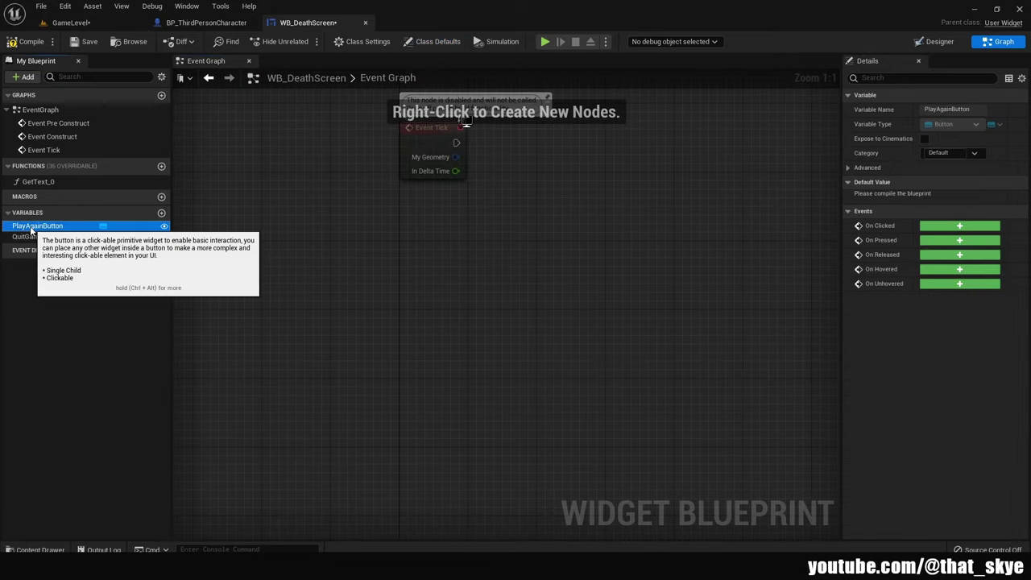
{"action": "left_click", "coordinate": [939, 226]}
{"action": "left_click", "coordinate": [37, 250]}
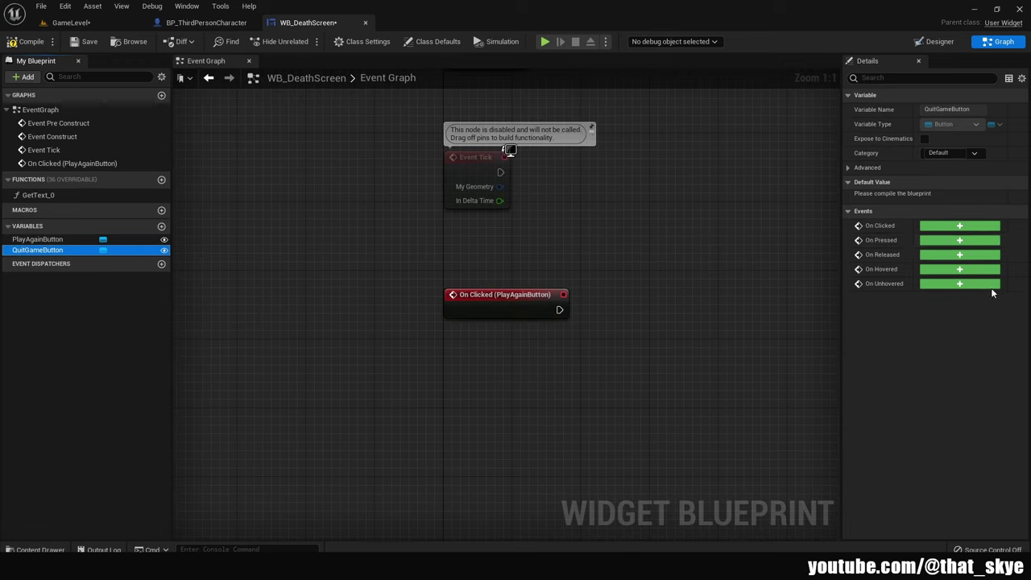
{"action": "left_click", "coordinate": [974, 228]}
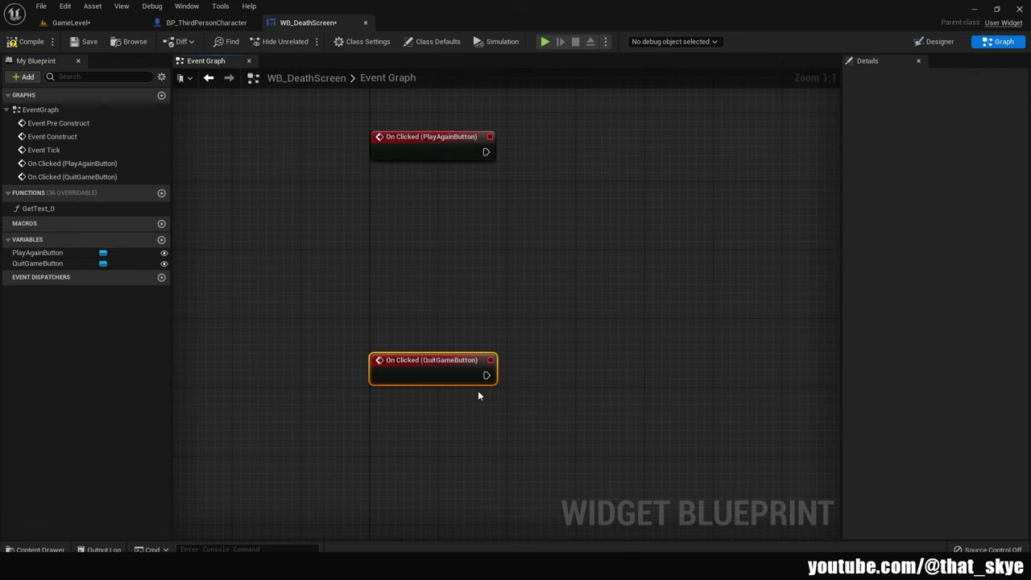
Wire QuitGameButton's On Clicked event into a Quit Game node
{"action": "left_click_drag", "start_coordinate": [486, 375], "coordinate": [536, 376]}
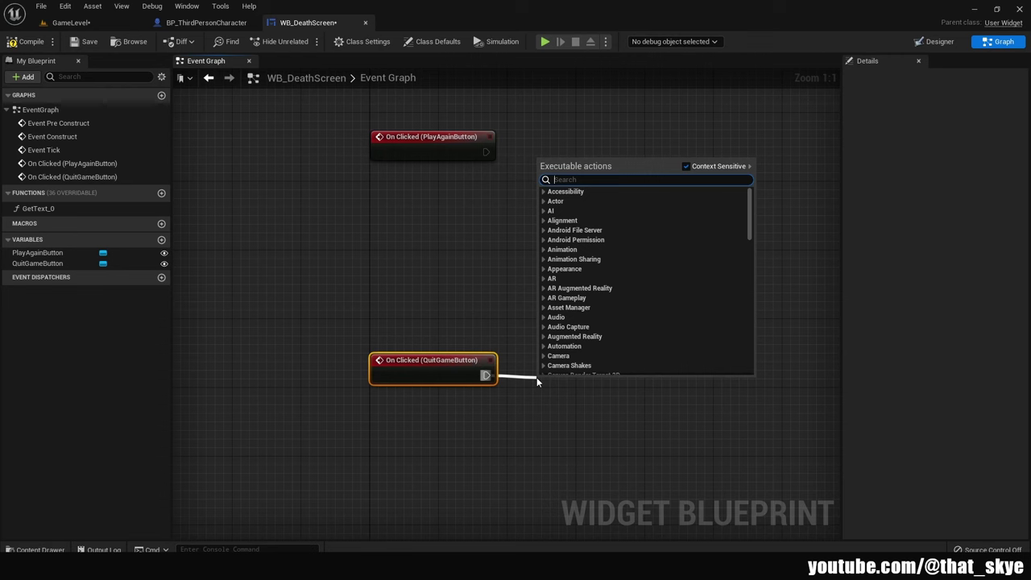
{"action": "type", "text": "quit"}
{"action": "key", "text": "Return"}
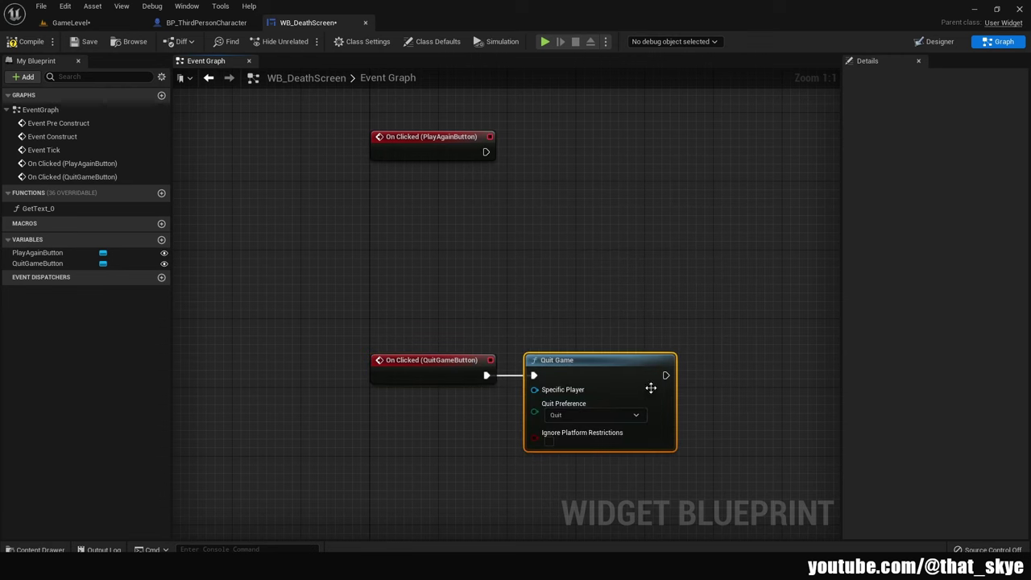
Keep Quit as the Quit Game node's quit preference
{"action": "left_click", "coordinate": [591, 414]}
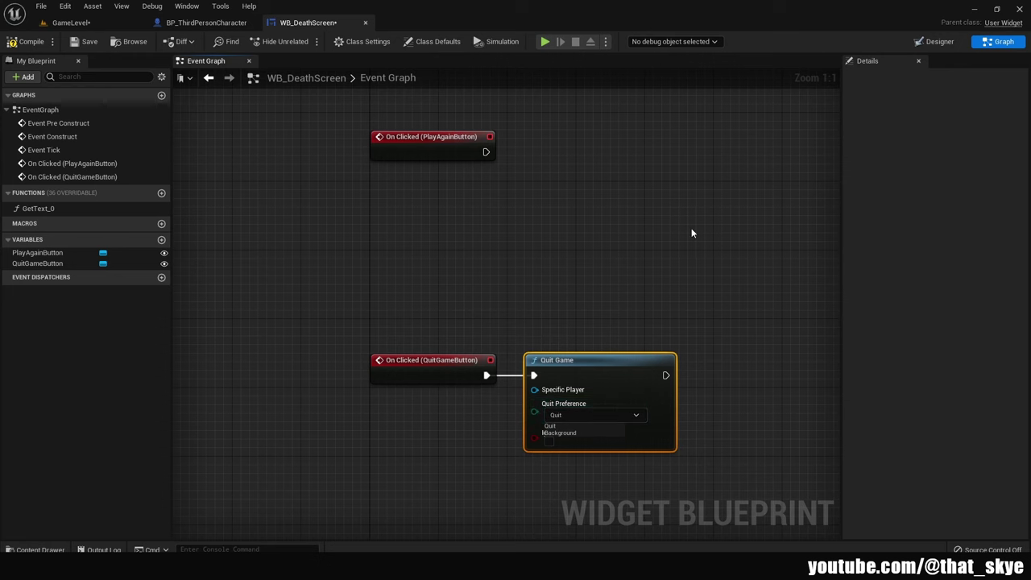
{"action": "left_click", "coordinate": [660, 266]}
{"action": "right_click_drag", "start_coordinate": [550, 321], "coordinate": [490, 444]}
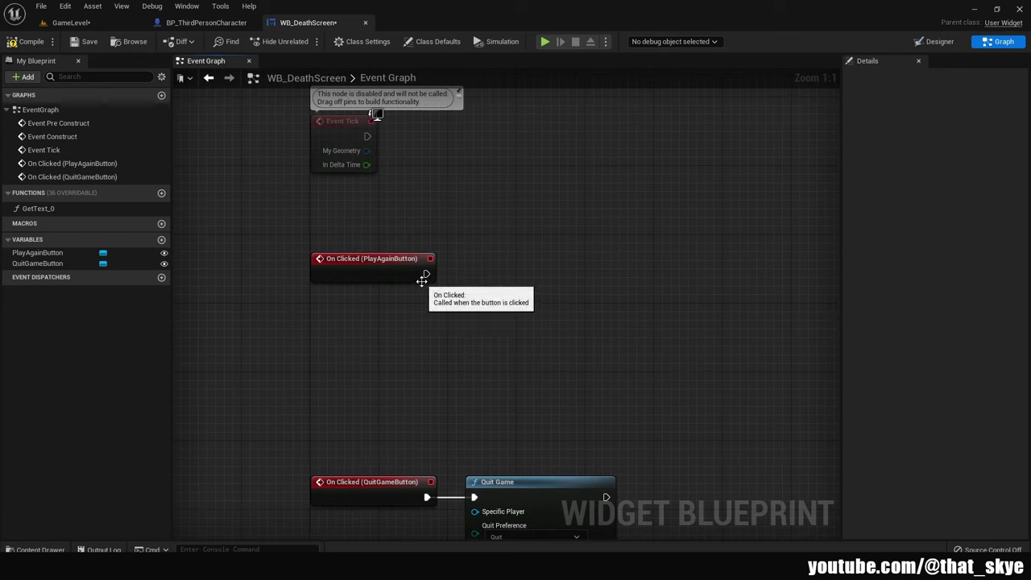
Wire PlayAgainButton's On Clicked into Open Level (by Name) with Level Name GameLevel
{"action": "left_click_drag", "start_coordinate": [426, 274], "coordinate": [482, 276]}
{"action": "type", "text": "open lev"}
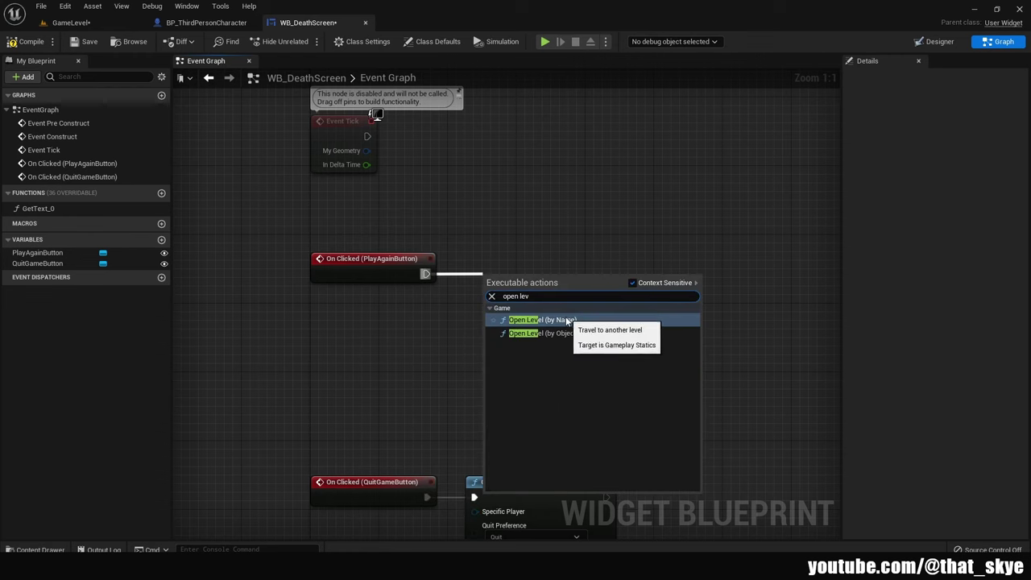
{"action": "left_click", "coordinate": [560, 323]}
{"action": "left_click", "coordinate": [554, 289]}
{"action": "type", "text": "GameLevel"}
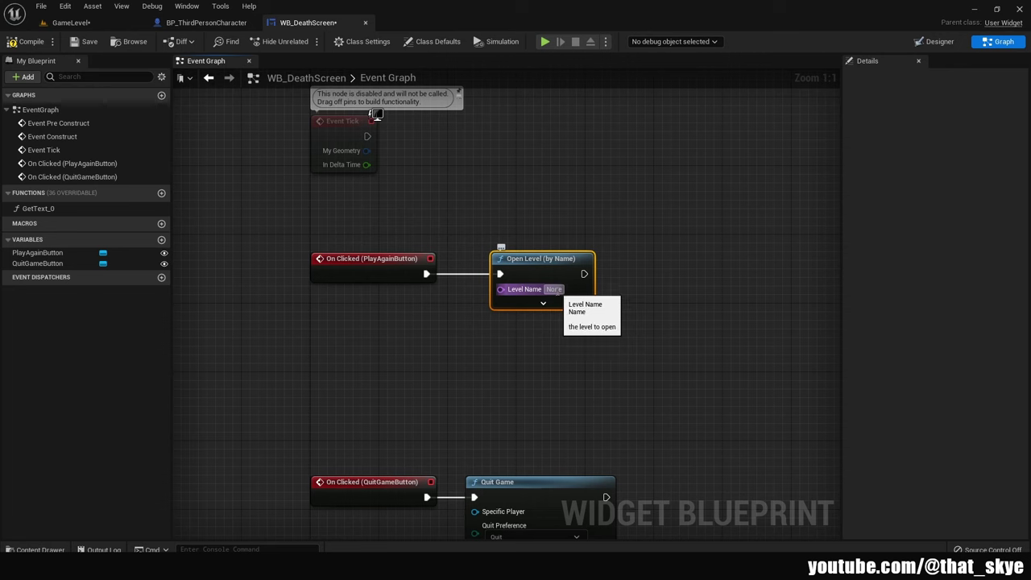
{"action": "key", "text": "Return"}
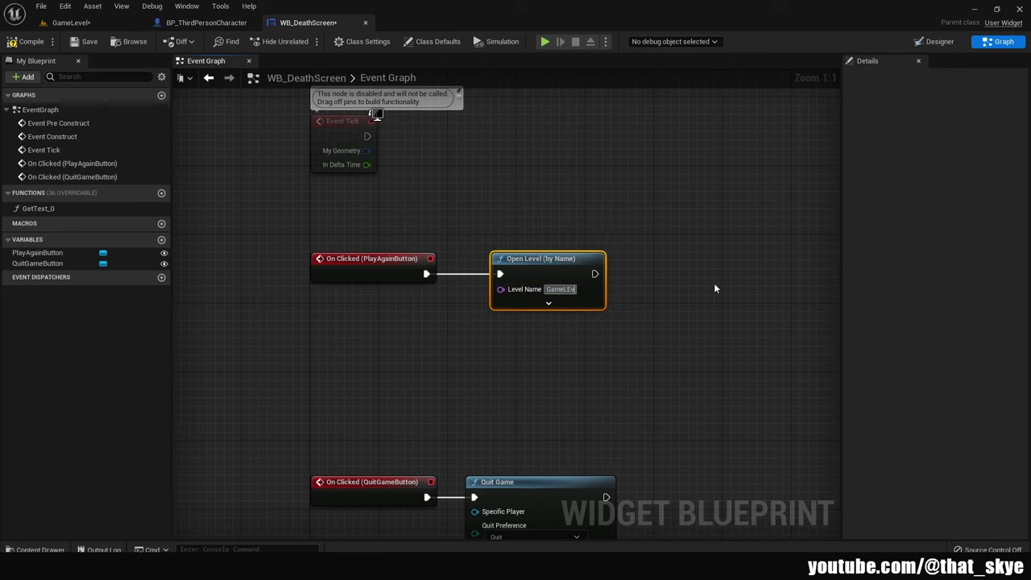
{"action": "right_click_drag", "start_coordinate": [714, 287], "coordinate": [496, 274]}
Copy SET Show Mouse Cursor and Get Player Controller from BP_ThirdPersonCharacter and paste them after Open Level
{"action": "left_click", "coordinate": [201, 23]}
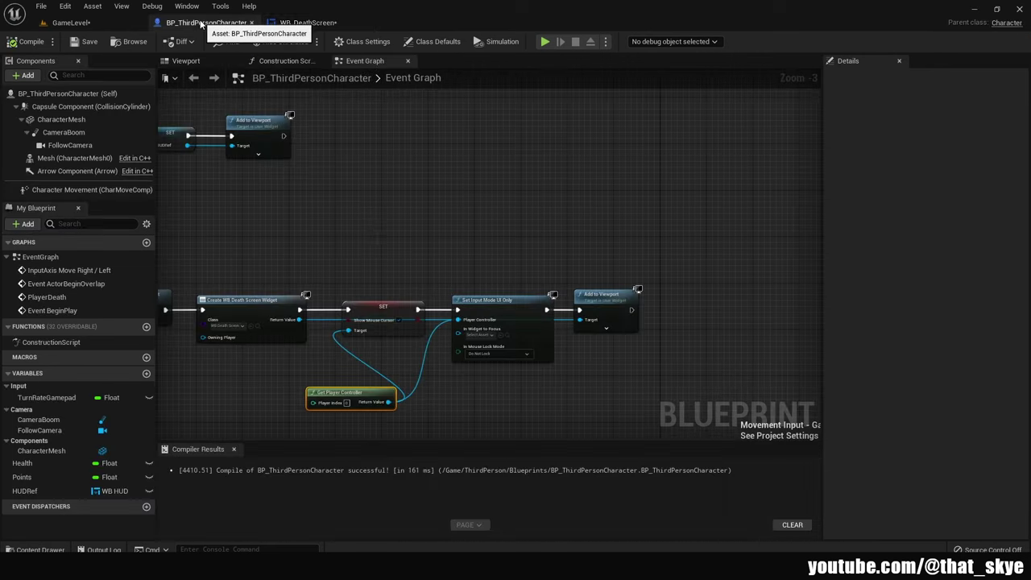
{"action": "scroll", "coordinate": [402, 266], "scroll_direction": "up", "scroll_amount": 2}
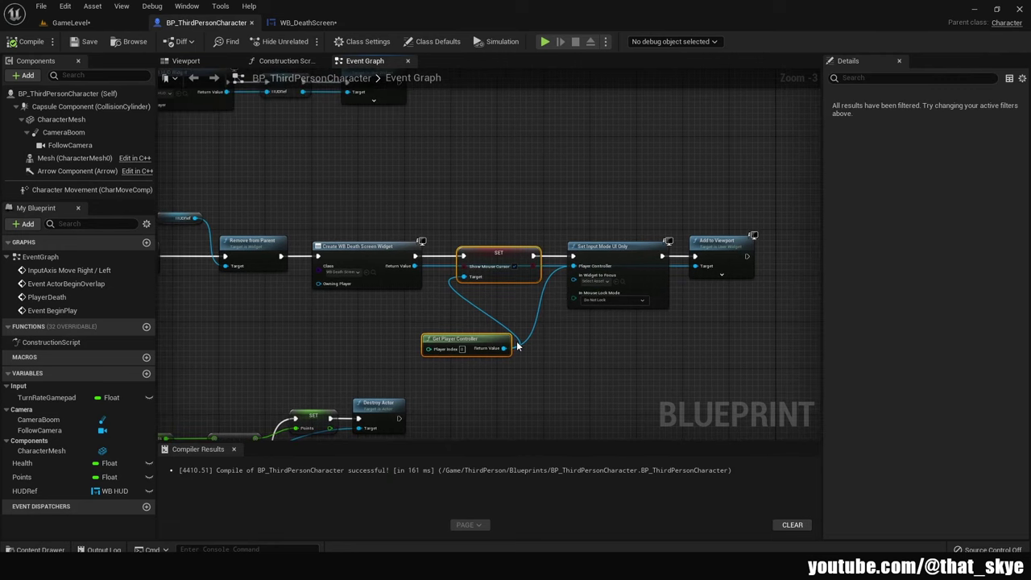
{"action": "key", "text": "ctrl+c"}
{"action": "left_click", "coordinate": [306, 22]}
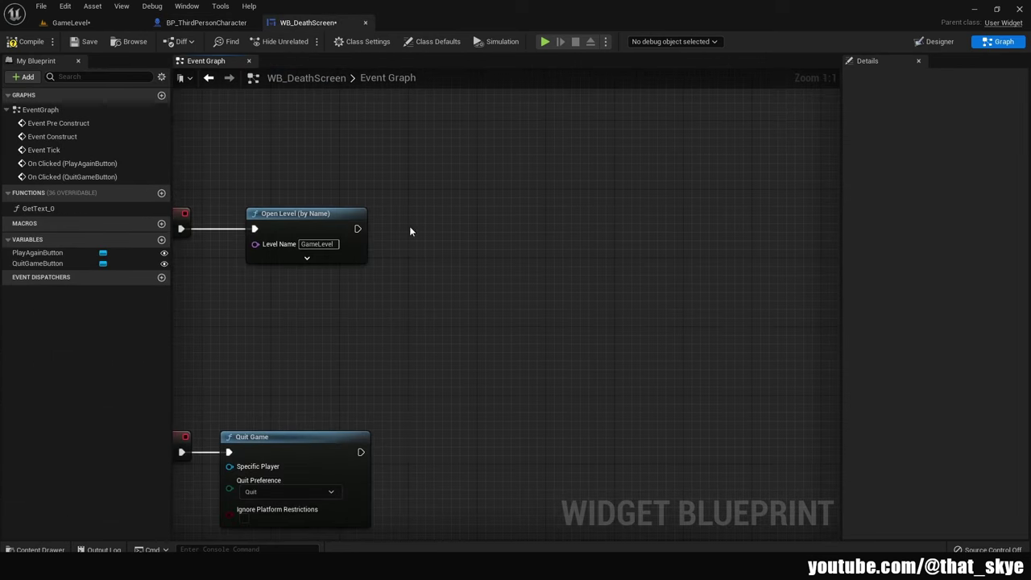
{"action": "key", "text": "ctrl+v"}
{"action": "mouse_move", "coordinate": [494, 171]}
{"action": "left_mouse_down"}
{"action": "mouse_move", "coordinate": [468, 222]}
{"action": "mouse_move", "coordinate": [352, 231]}
{"action": "left_mouse_up"}
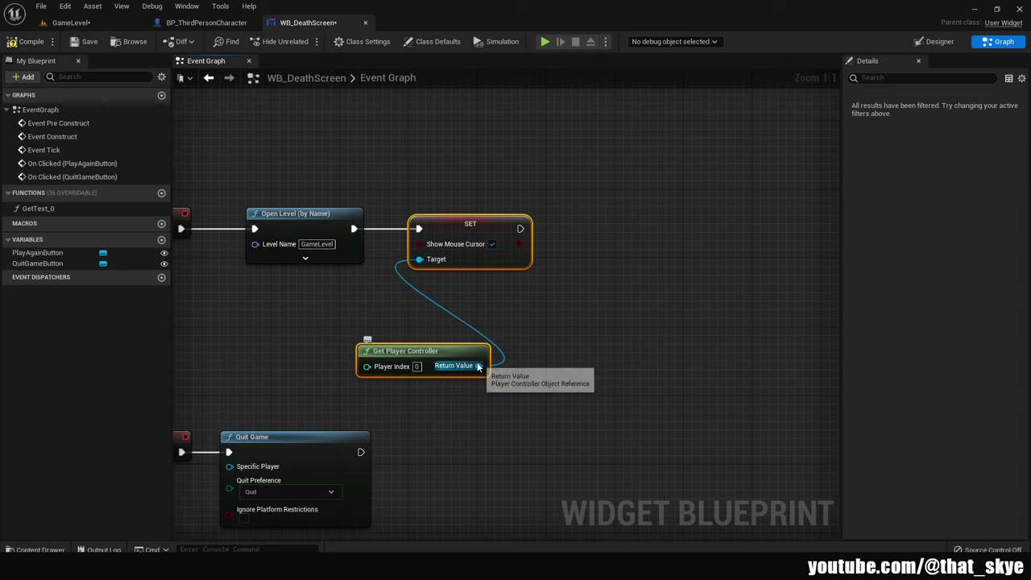
Add Set Input Mode Game Only from the player controller and untick Show Mouse Cursor
{"action": "mouse_move", "coordinate": [479, 366]}
{"action": "left_mouse_down"}
{"action": "mouse_move", "coordinate": [577, 265]}
{"action": "mouse_move", "coordinate": [609, 253]}
{"action": "left_mouse_up"}
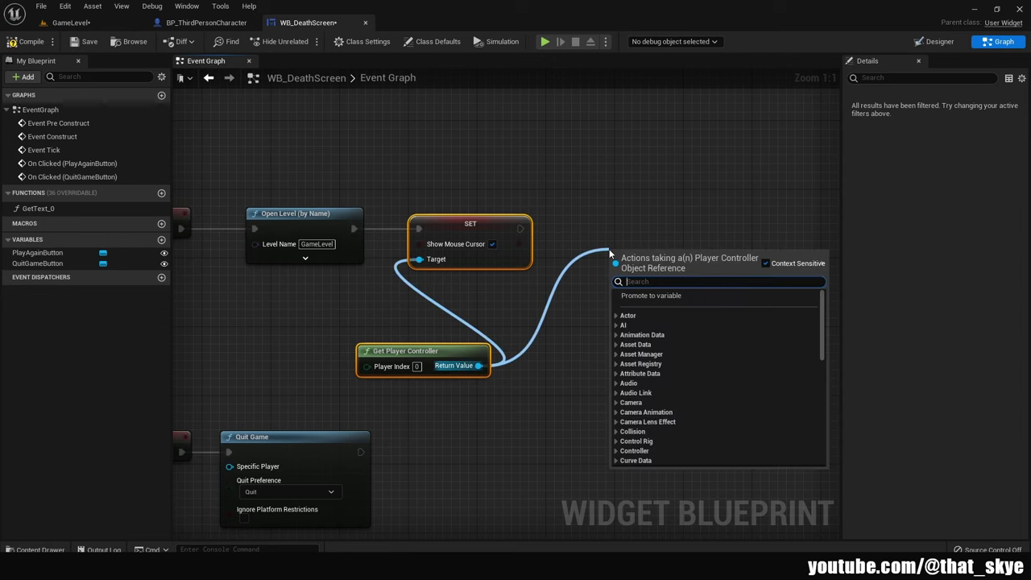
{"action": "type", "text": "game input only"}
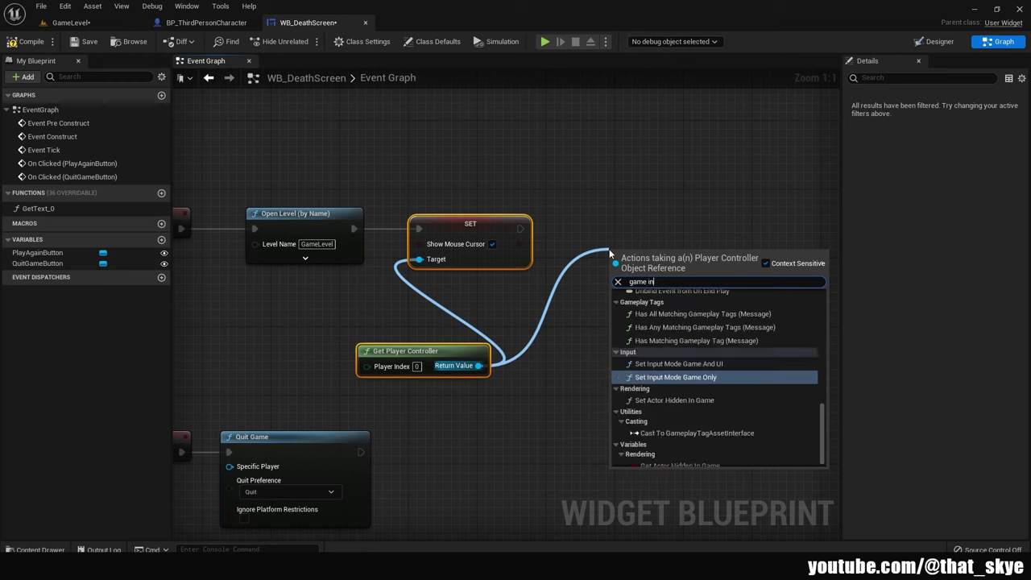
{"action": "key", "text": "Return"}
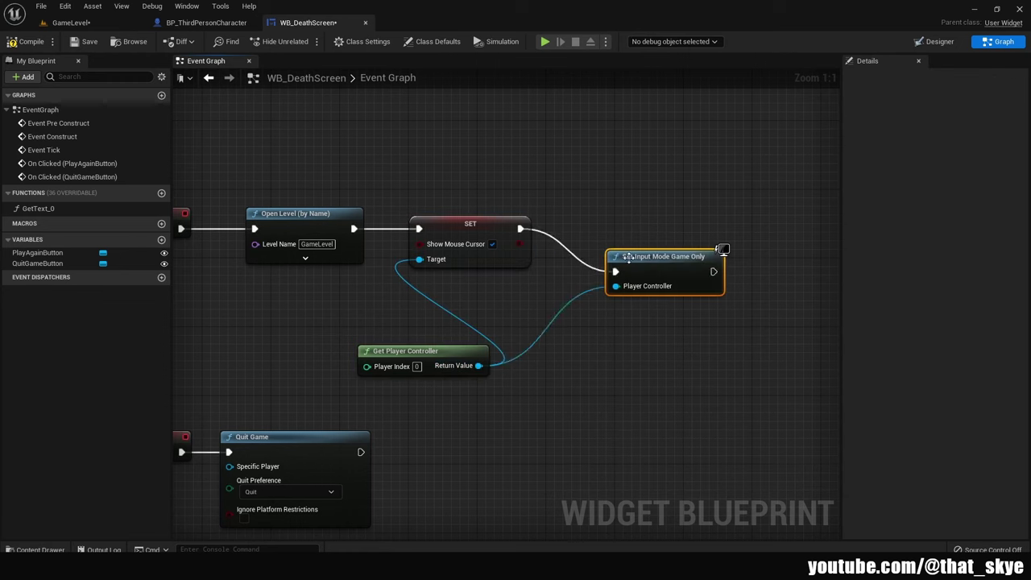
{"action": "left_click_drag", "start_coordinate": [637, 255], "coordinate": [604, 213]}
{"action": "right_click_drag", "start_coordinate": [561, 261], "coordinate": [660, 319]}
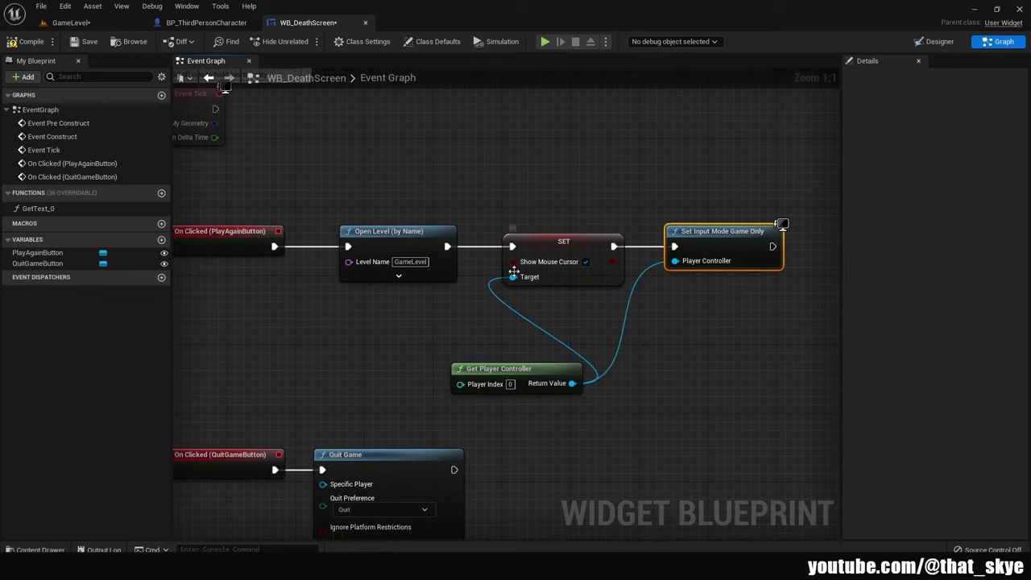
{"action": "left_click", "coordinate": [586, 263]}
{"action": "scroll", "coordinate": [471, 304], "scroll_direction": "down", "scroll_amount": 1}
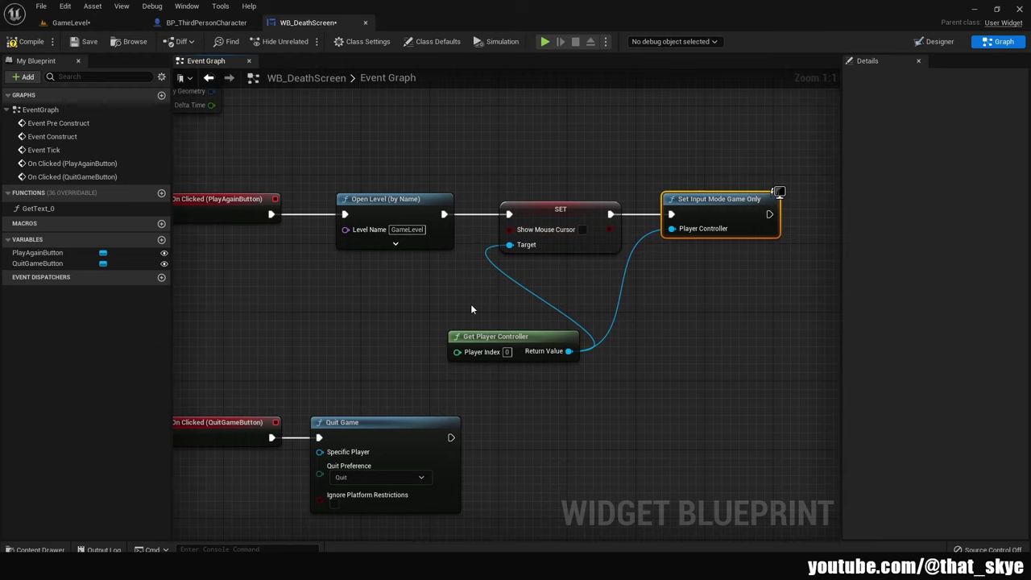
{"action": "right_click_drag", "start_coordinate": [454, 325], "coordinate": [489, 262]}
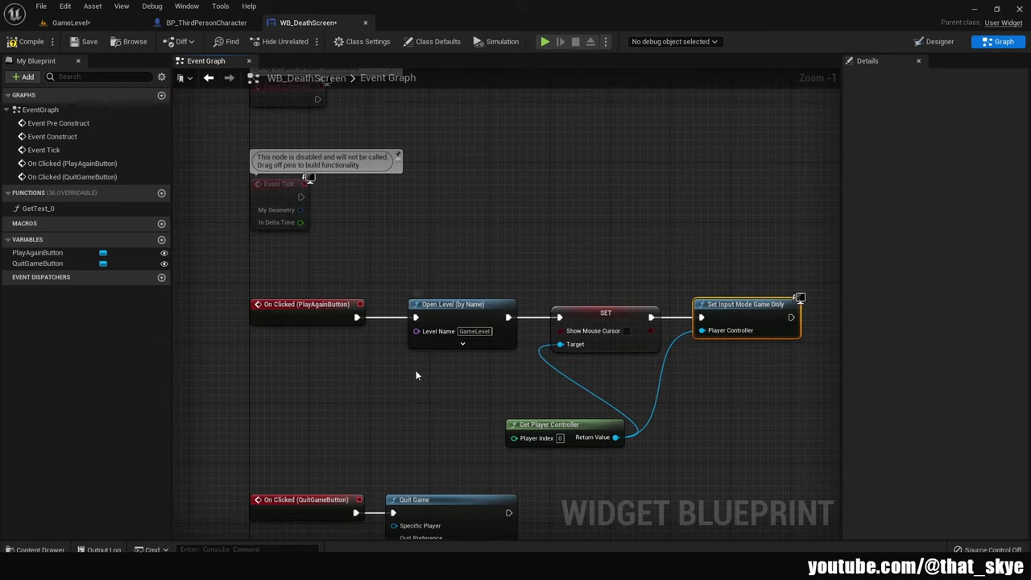
{"action": "right_click_drag", "start_coordinate": [416, 374], "coordinate": [435, 418]}
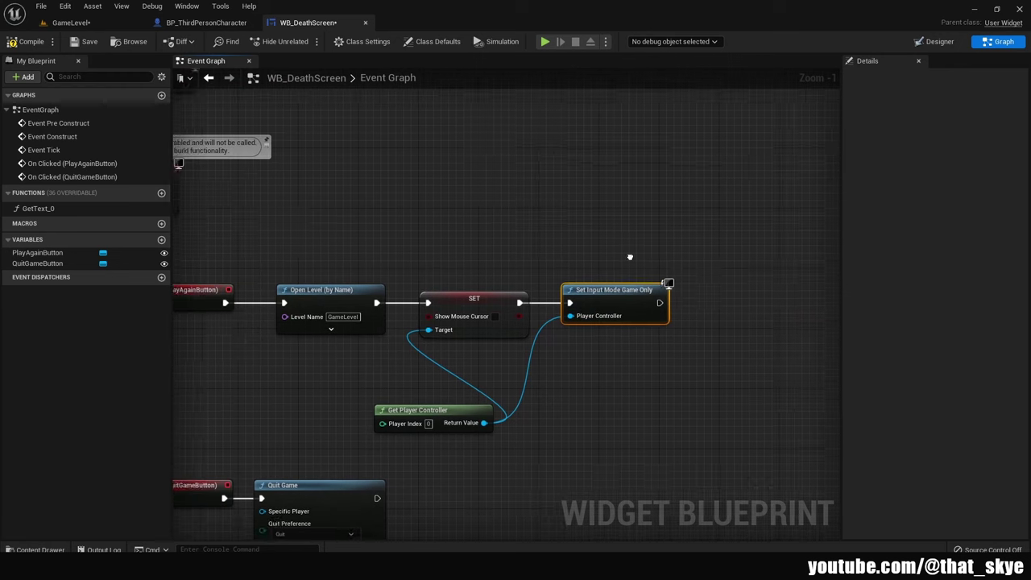
Chain a Remove from Parent node after Set Input Mode Game Only
{"action": "right_click_drag", "start_coordinate": [672, 324], "coordinate": [607, 331]}
{"action": "right_click", "coordinate": [591, 319]}
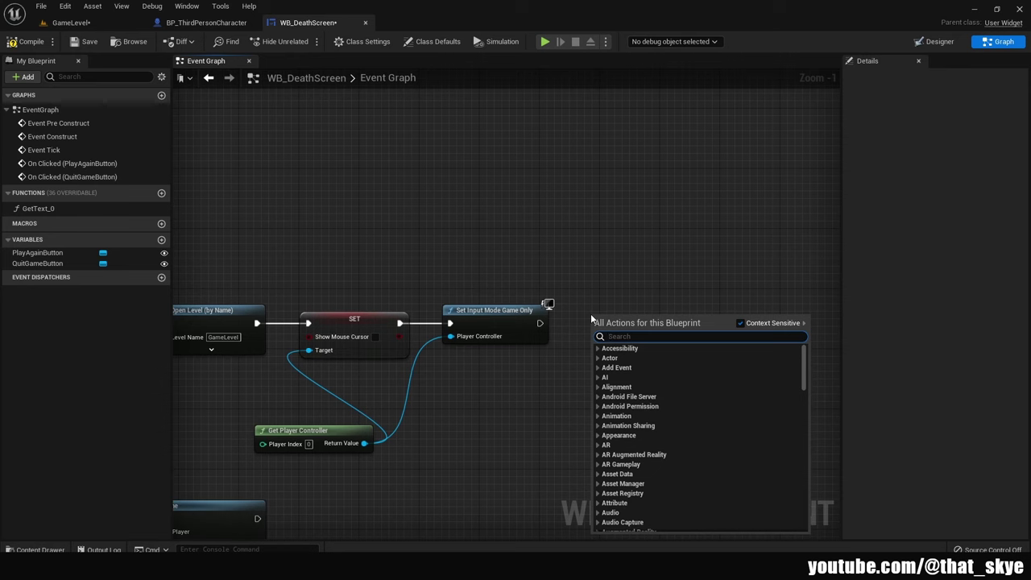
{"action": "type", "text": "remove from par"}
{"action": "key", "text": "Return"}
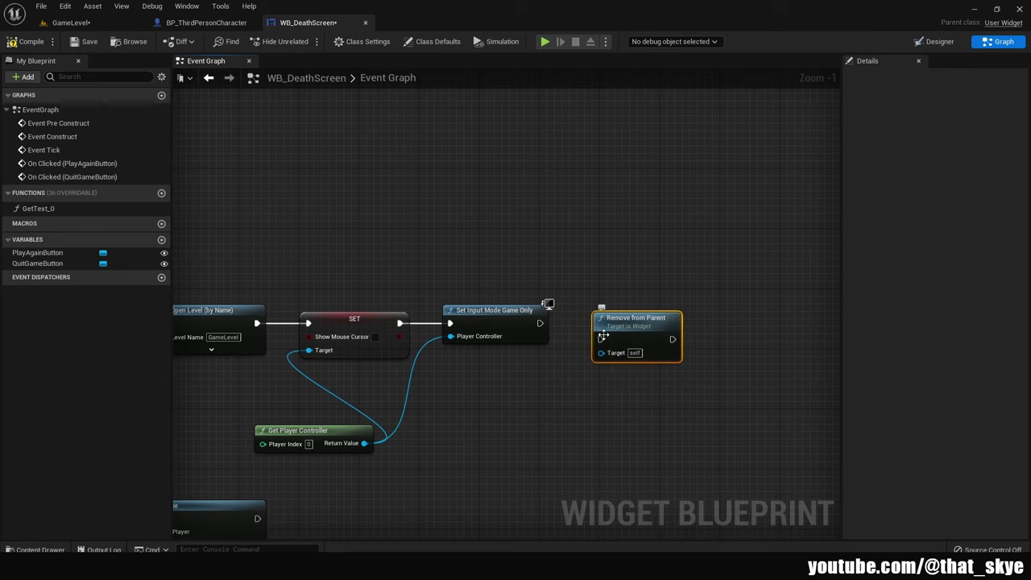
{"action": "left_click_drag", "start_coordinate": [602, 335], "coordinate": [578, 324]}
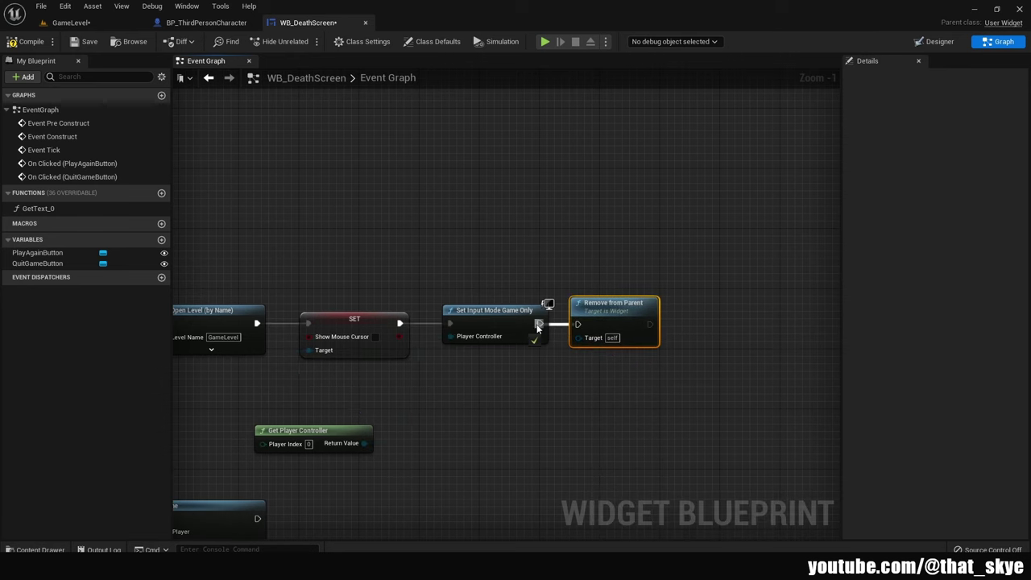
Compile and save WB_DeathScreen, then return to the GameLevel view
{"action": "left_click", "coordinate": [12, 46]}
{"action": "left_click", "coordinate": [82, 45]}
{"action": "left_click", "coordinate": [70, 23]}
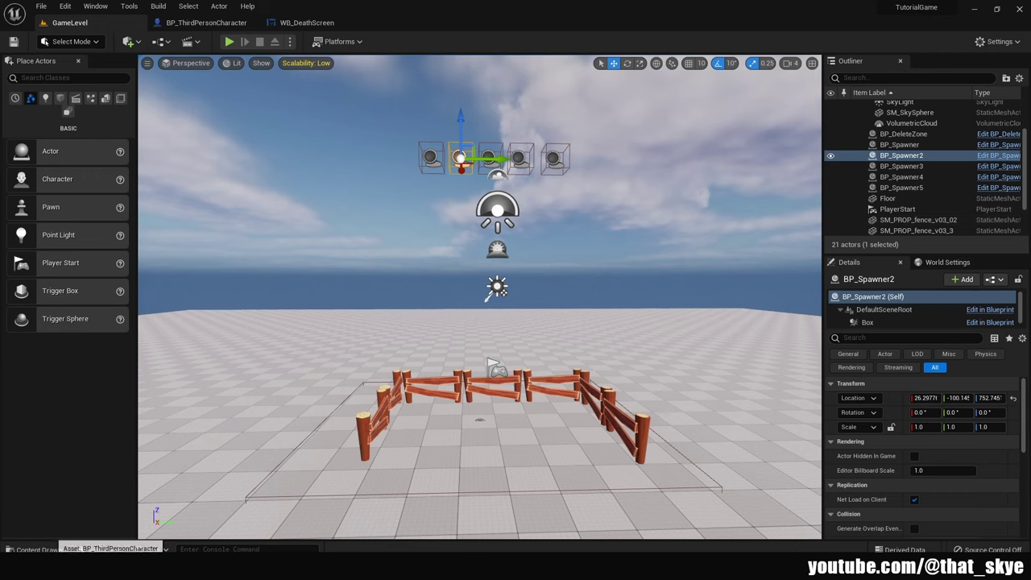
Duplicate WB_DeathScreen in the Widgets folder as WB_PauseMenu and open it
{"action": "left_click", "coordinate": [36, 549]}
{"action": "left_click", "coordinate": [472, 512]}
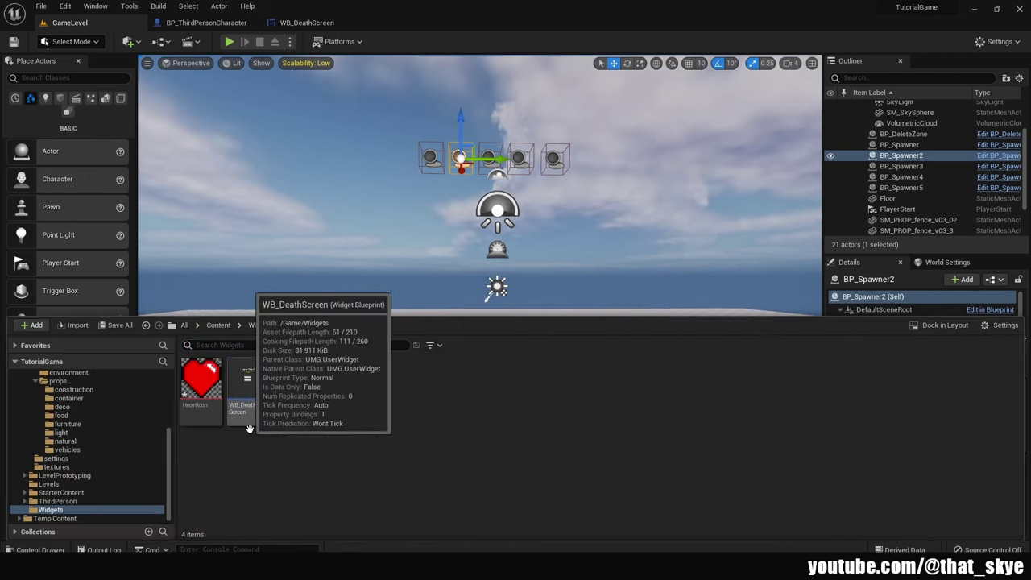
{"action": "left_click", "coordinate": [247, 400]}
{"action": "key", "text": "ctrl+d"}
{"action": "type", "text": "WB_Pause"}
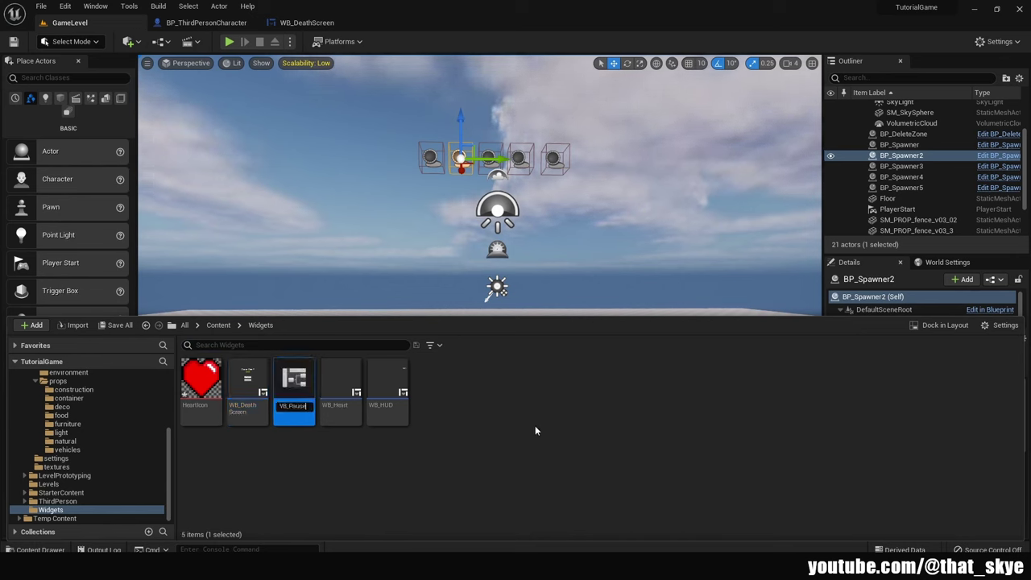
{"action": "type", "text": "Menu"}
{"action": "key", "text": "Return"}
{"action": "double_click", "coordinate": [388, 387]}
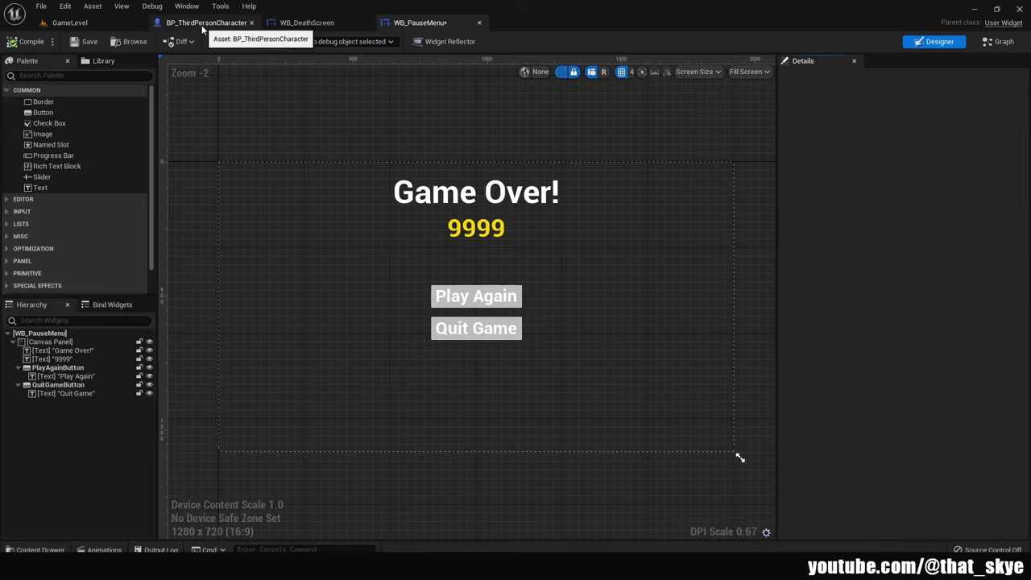
{"action": "left_click", "coordinate": [202, 24]}
Add an Escape key input event to the character's event graph
{"action": "scroll", "coordinate": [437, 224], "scroll_direction": "down", "scroll_amount": 3}
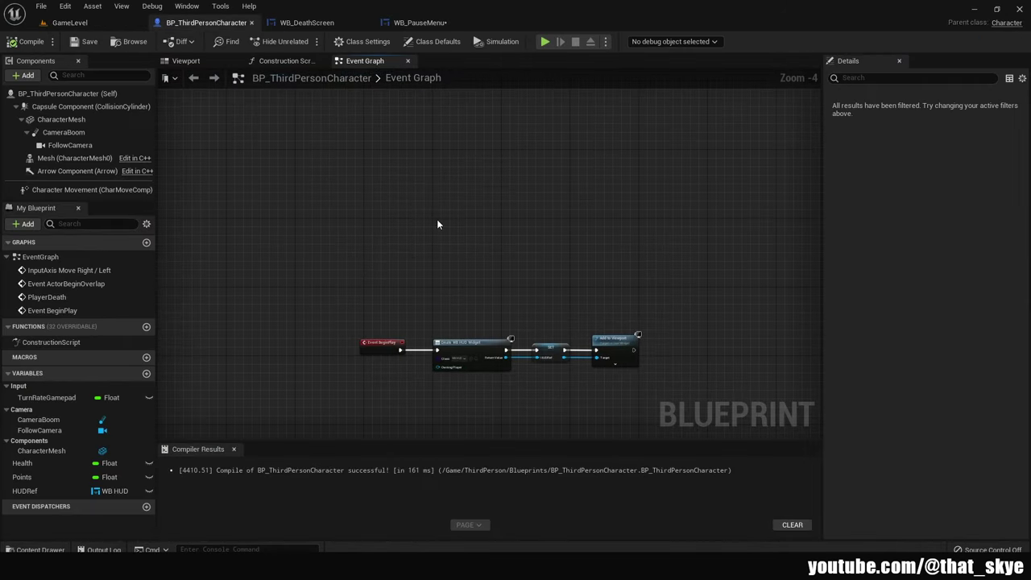
{"action": "right_click_drag", "start_coordinate": [436, 224], "coordinate": [383, 233]}
{"action": "right_click", "coordinate": [385, 251]}
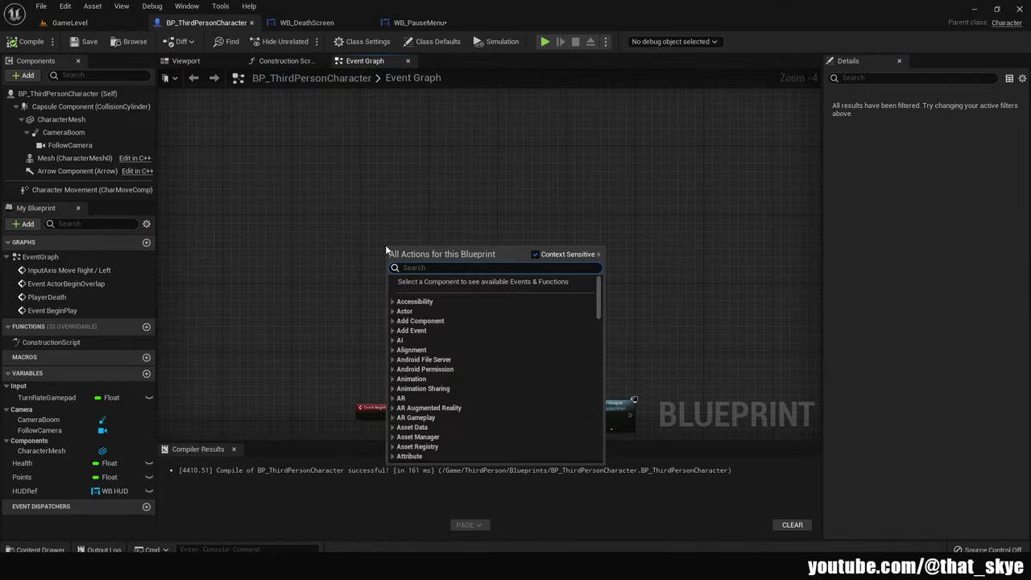
{"action": "type", "text": "escape"}
{"action": "key", "text": "Return"}
{"action": "scroll", "coordinate": [452, 359], "scroll_direction": "up", "scroll_amount": 3}
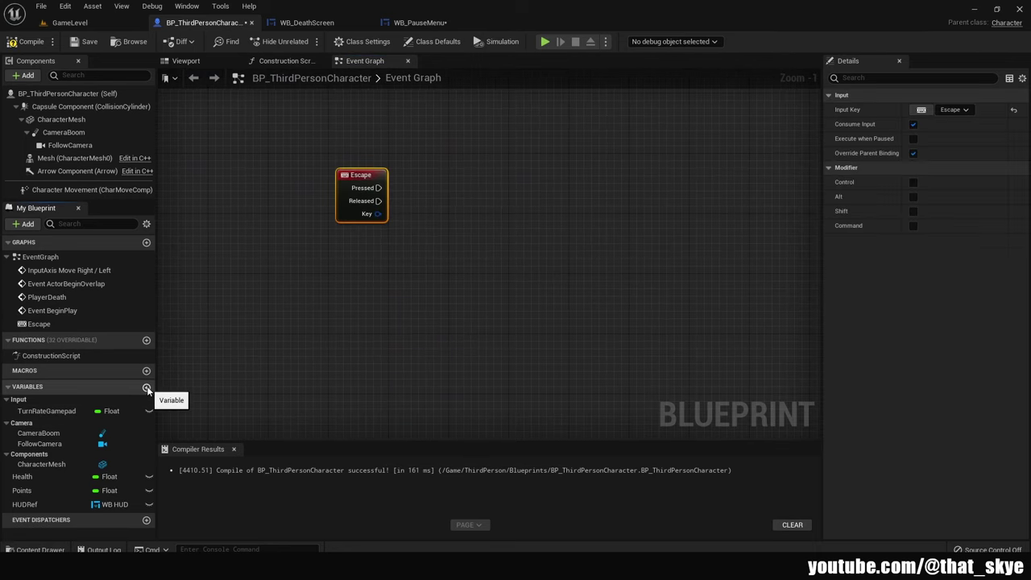
Create a Boolean variable named Paused?
{"action": "left_click", "coordinate": [147, 388]}
{"action": "type", "text": "Paused?"}
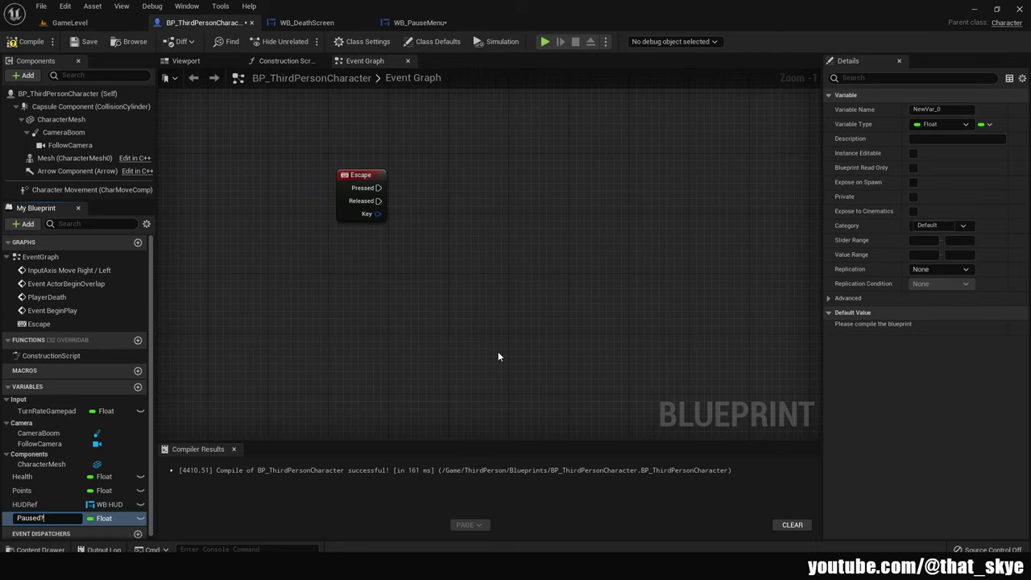
{"action": "key", "text": "Return"}
{"action": "left_click", "coordinate": [104, 518]}
{"action": "left_click", "coordinate": [128, 297]}
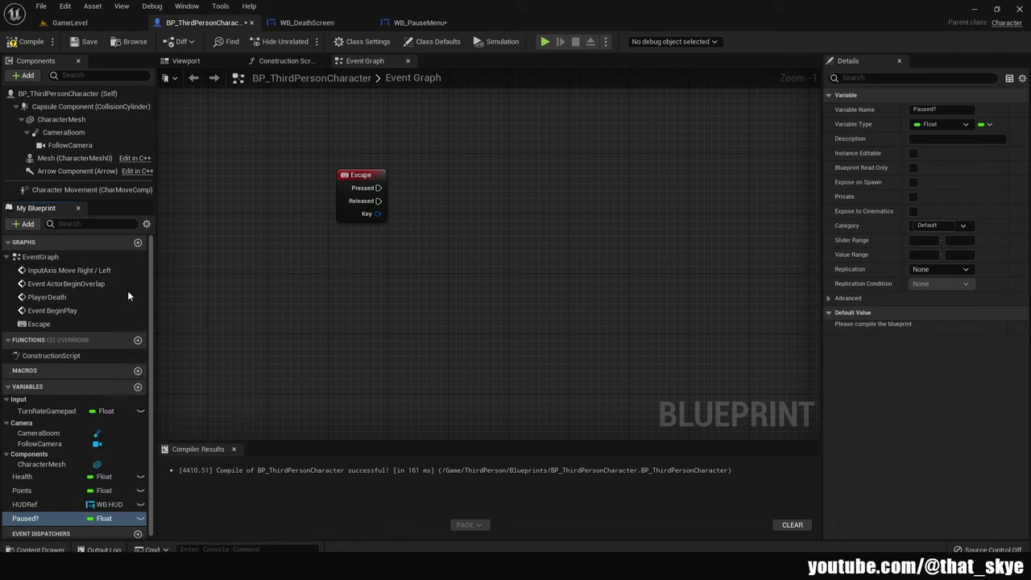
Run a Branch on Escape Pressed, using Paused? as its condition
{"action": "left_click", "coordinate": [475, 177]}
{"action": "left_click_drag", "start_coordinate": [378, 188], "coordinate": [485, 198]}
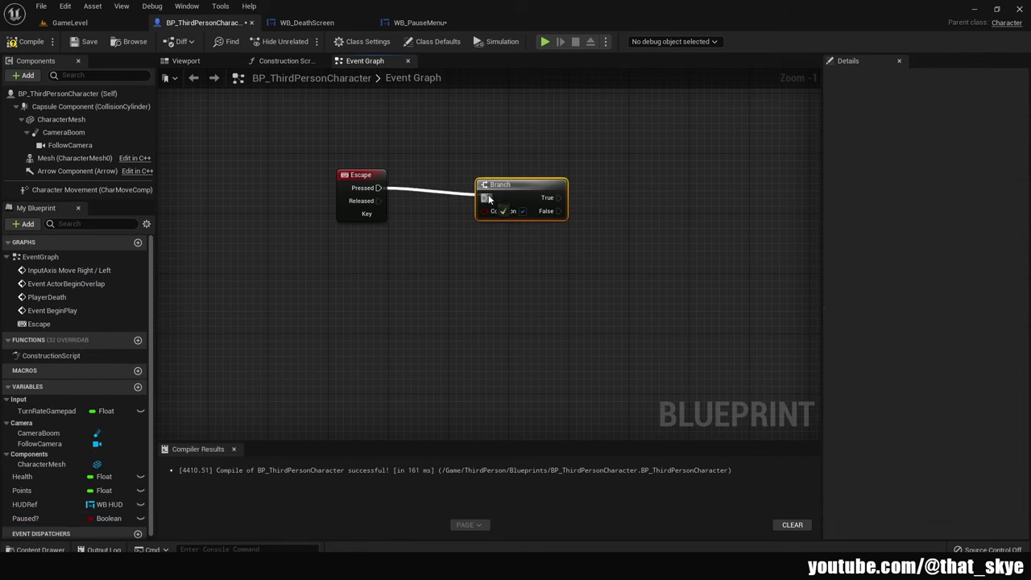
{"action": "mouse_move", "coordinate": [24, 518]}
{"action": "left_mouse_down"}
{"action": "mouse_move", "coordinate": [433, 279]}
{"action": "mouse_move", "coordinate": [474, 267]}
{"action": "mouse_move", "coordinate": [493, 206]}
{"action": "left_mouse_up"}
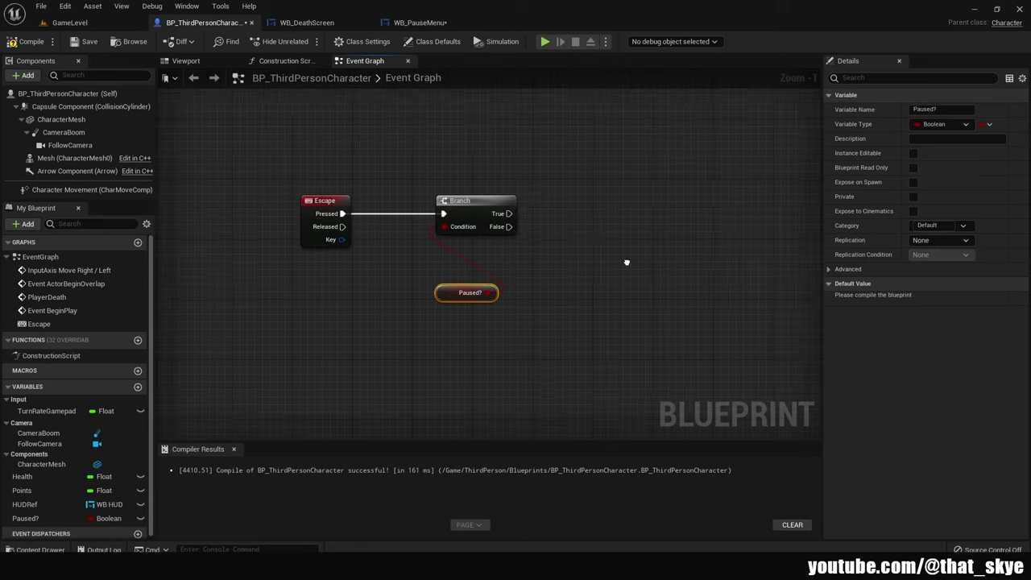
{"action": "right_click_drag", "start_coordinate": [362, 376], "coordinate": [358, 331]}
Add two custom events named Open Pause Menu and Close Pause Menu
{"action": "right_click", "coordinate": [357, 331]}
{"action": "type", "text": "cust"}
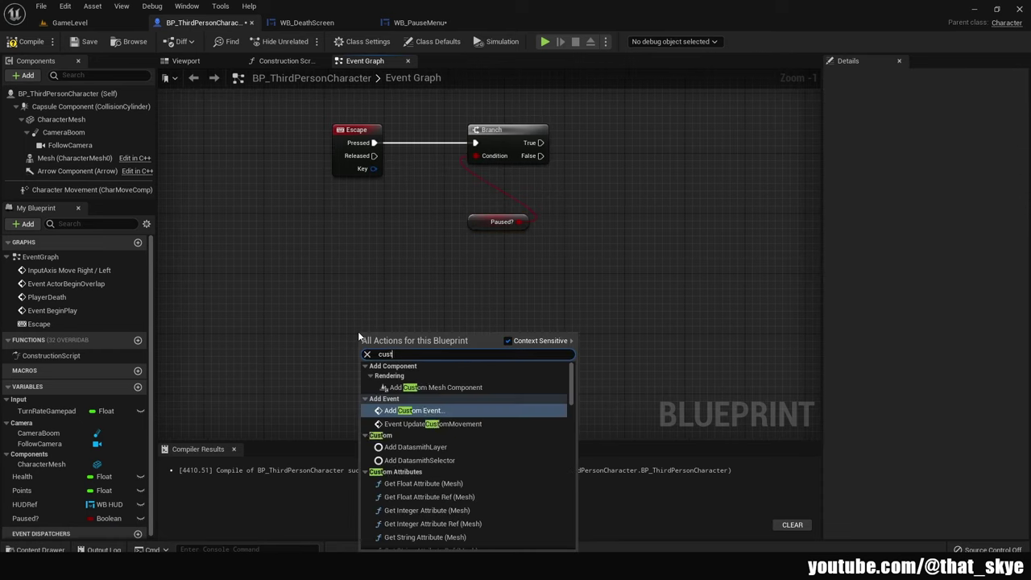
{"action": "type", "text": "om event"}
{"action": "key", "text": "Return"}
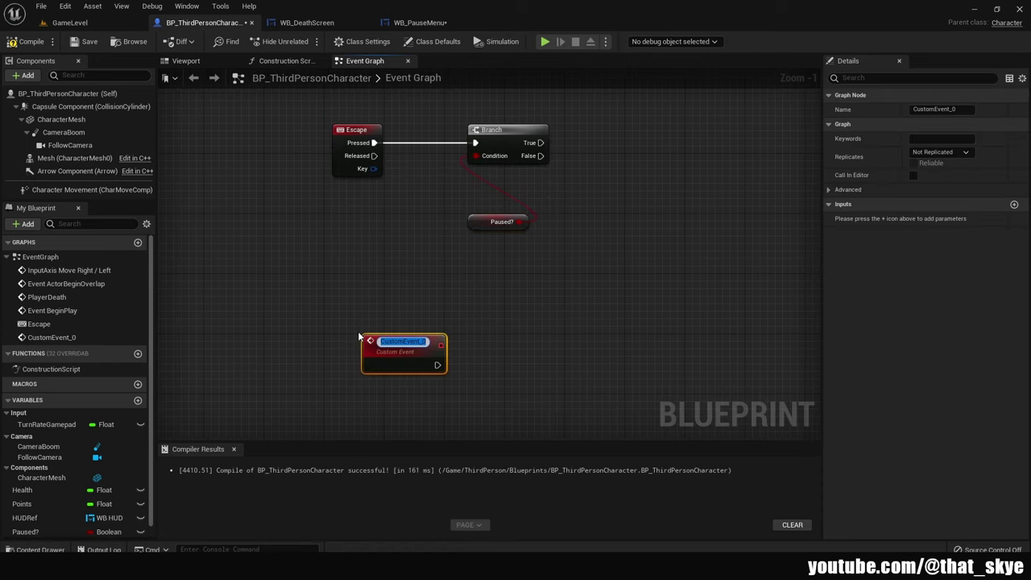
{"action": "type", "text": "Open Pause Menu"}
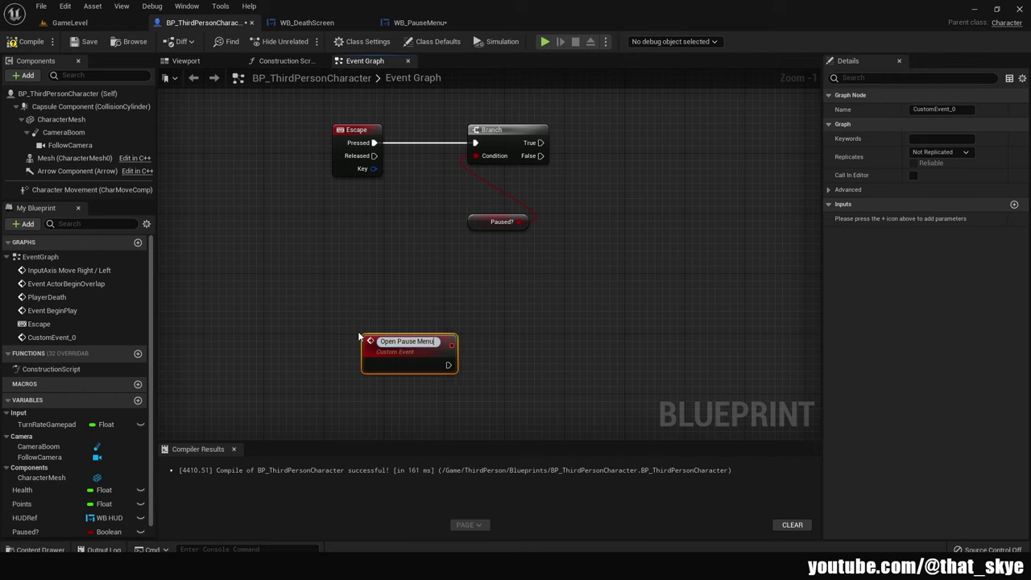
{"action": "left_click", "coordinate": [360, 337]}
{"action": "right_click_drag", "start_coordinate": [360, 336], "coordinate": [417, 310]}
{"action": "right_click", "coordinate": [362, 309]}
{"action": "type", "text": "cust"}
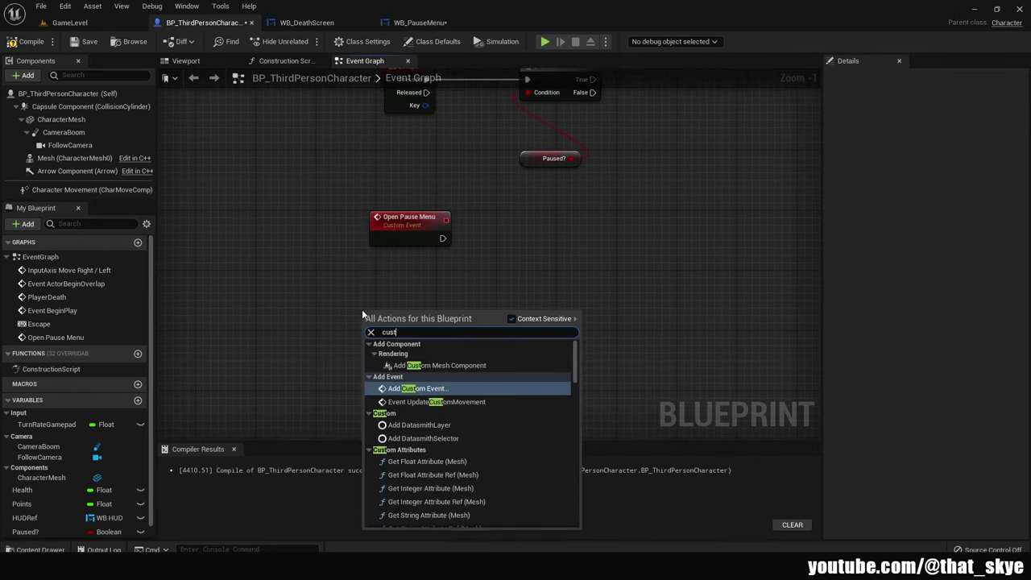
{"action": "key", "text": "Return"}
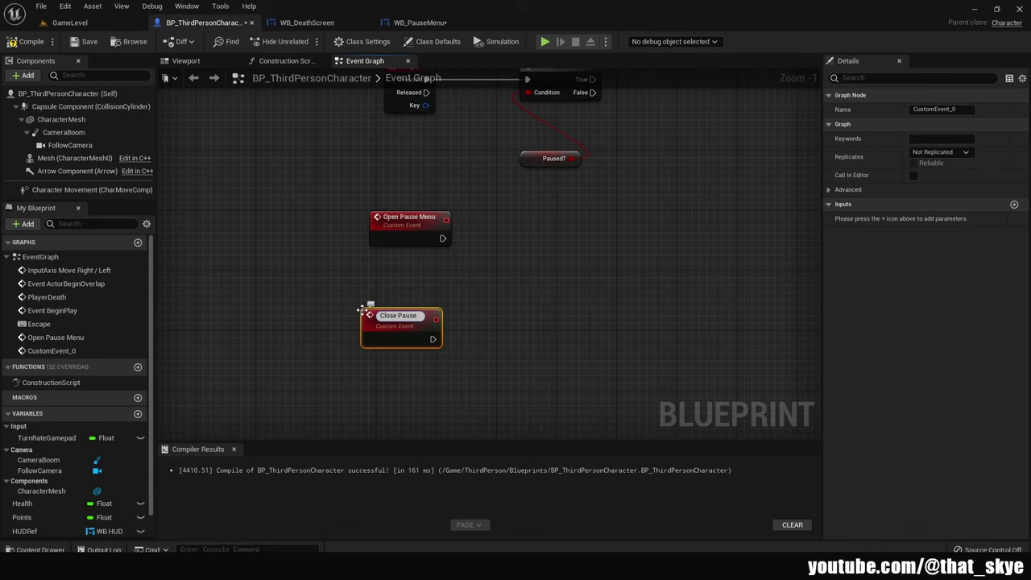
Call Close Pause Menu from the Branch's True output and Open Pause Menu from False
{"action": "right_click_drag", "start_coordinate": [361, 310], "coordinate": [568, 179]}
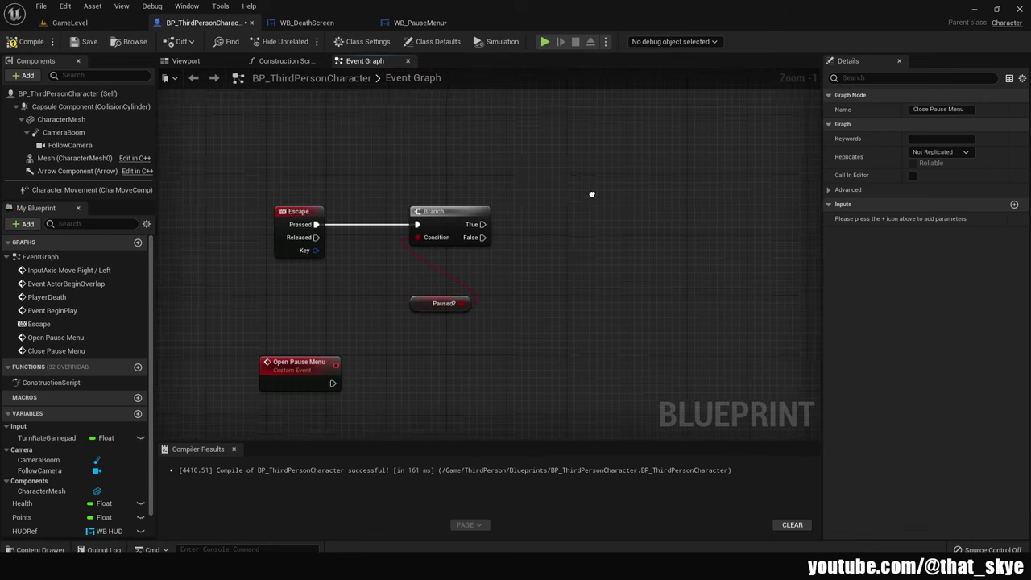
{"action": "right_click", "coordinate": [532, 186]}
{"action": "type", "text": "close p"}
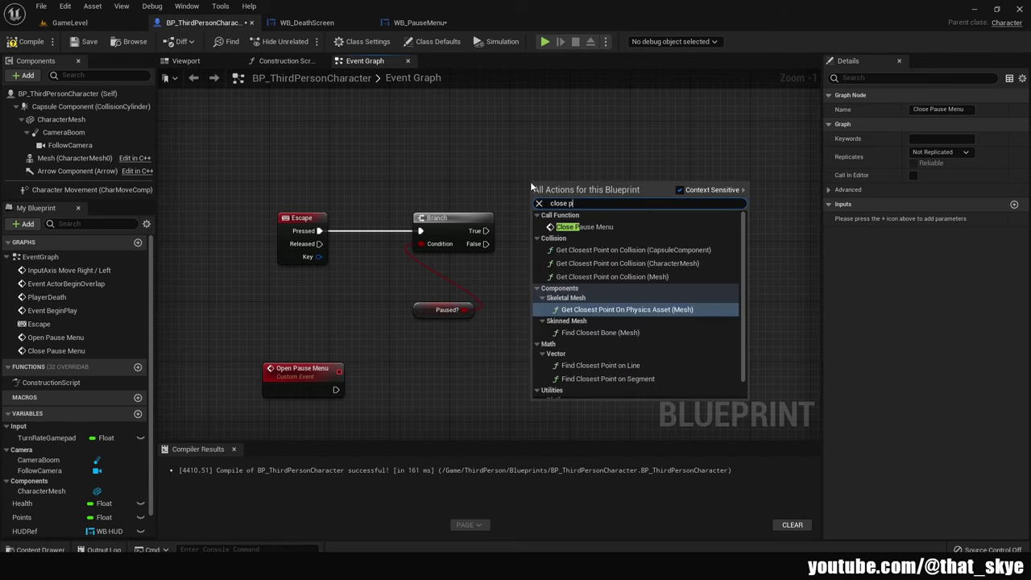
{"action": "key", "text": "Return"}
{"action": "right_click", "coordinate": [534, 283]}
{"action": "type", "text": "open pau"}
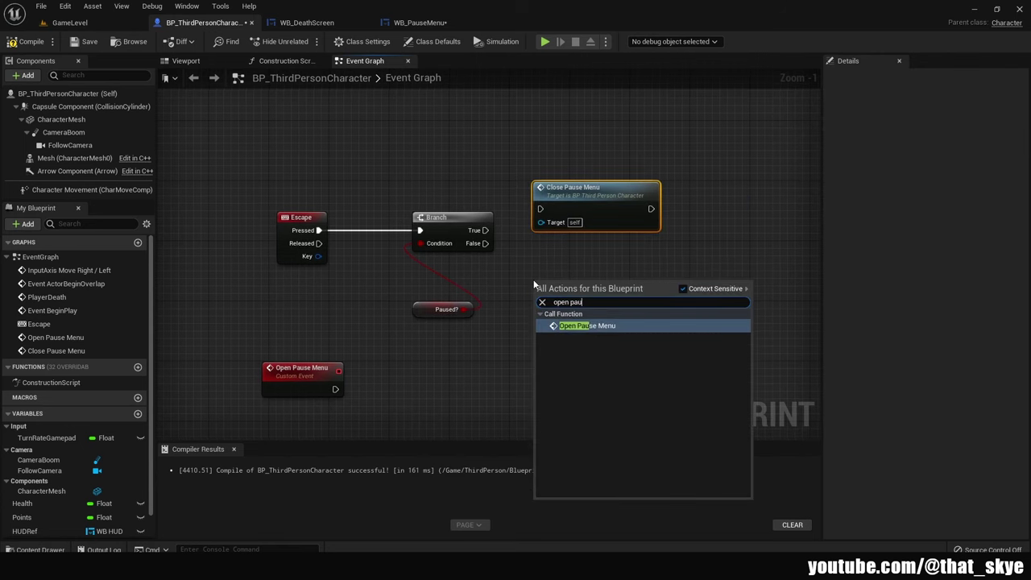
{"action": "key", "text": "Return"}
{"action": "left_click_drag", "start_coordinate": [540, 307], "coordinate": [485, 243]}
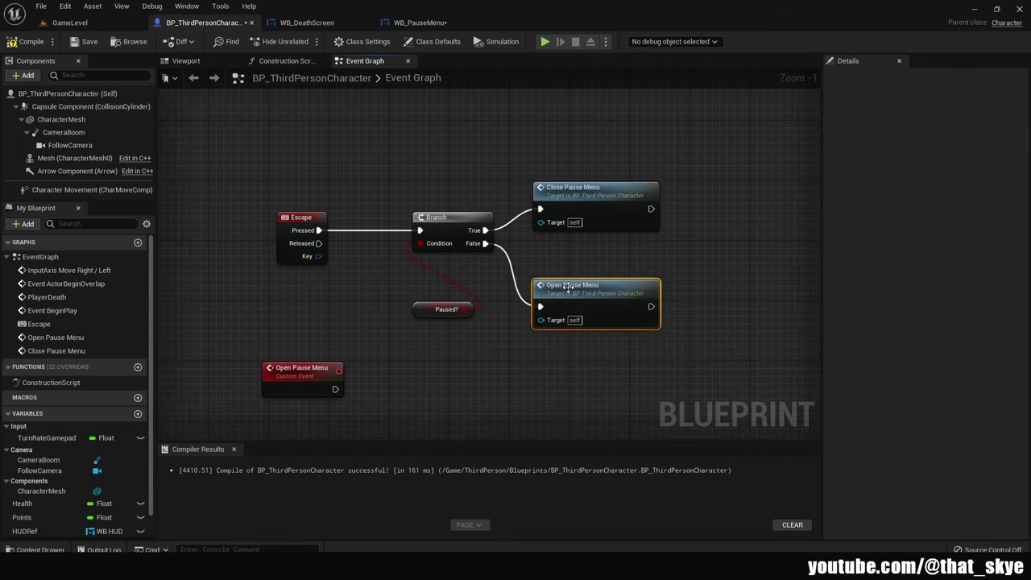
{"action": "left_click_drag", "start_coordinate": [596, 285], "coordinate": [596, 270]}
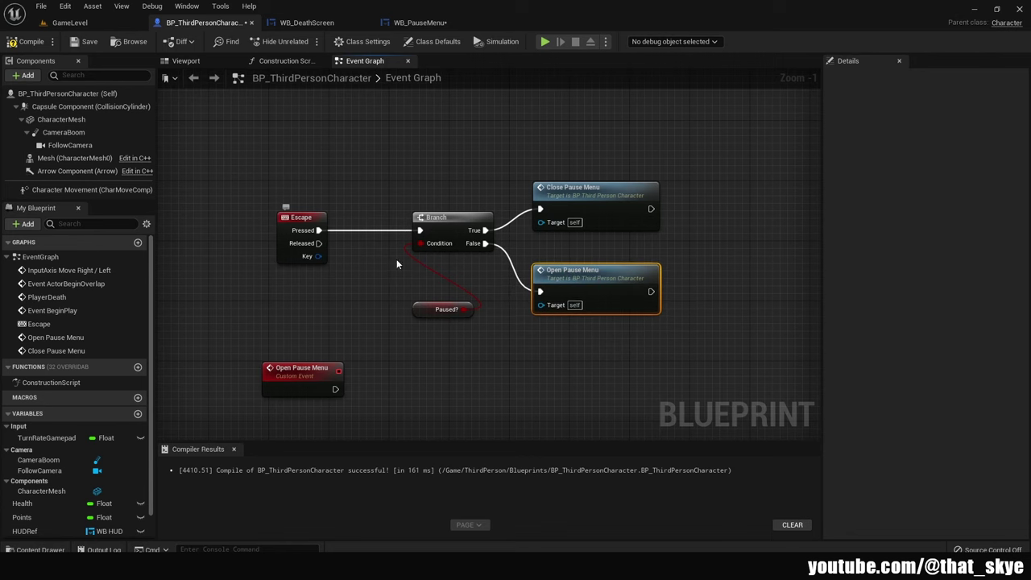
Move the Escape branching nodes up out of the way and drag in a Paused? setter
{"action": "right_click_drag", "start_coordinate": [461, 321], "coordinate": [417, 387]}
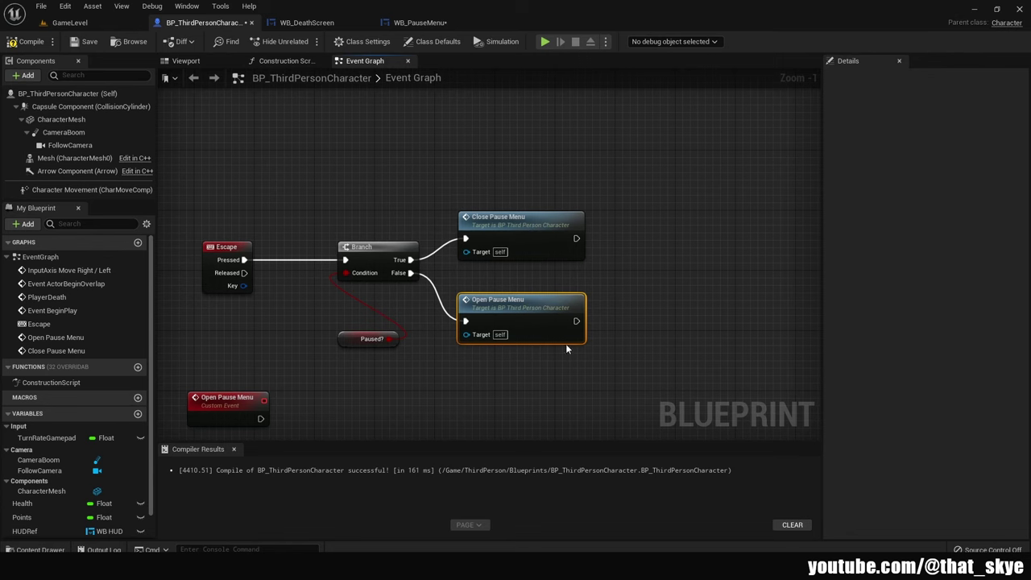
{"action": "left_click_drag", "start_coordinate": [600, 197], "coordinate": [197, 346]}
{"action": "left_click_drag", "start_coordinate": [385, 248], "coordinate": [377, 136]}
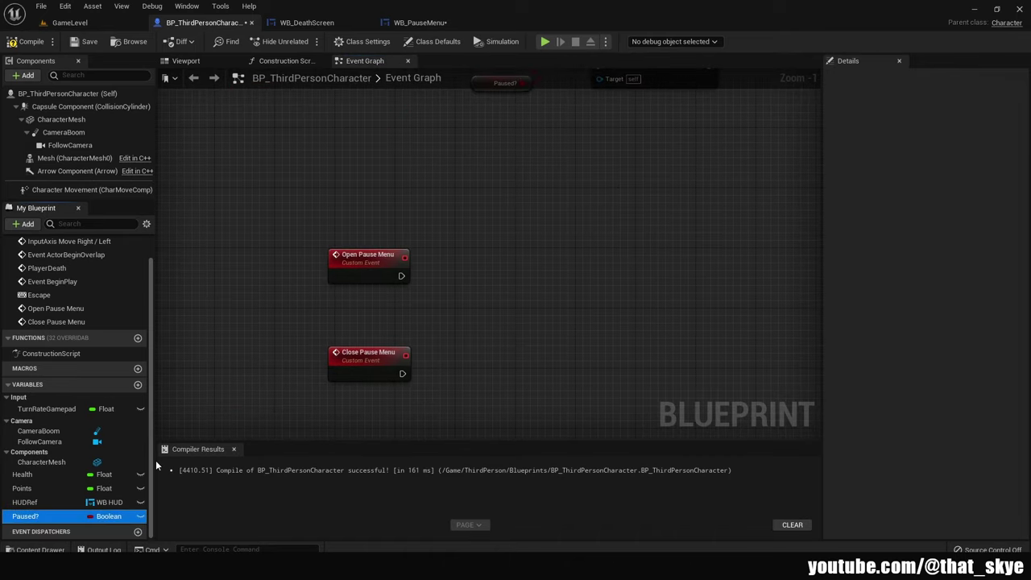
{"action": "left_click_drag", "start_coordinate": [463, 266], "coordinate": [412, 275]}
Give both custom events a SET Paused? node, with Paused? true when opening the menu
{"action": "left_click", "coordinate": [483, 281]}
{"action": "key", "text": "ctrl+w"}
{"action": "mouse_move", "coordinate": [550, 318]}
{"action": "left_mouse_down"}
{"action": "mouse_move", "coordinate": [510, 381]}
{"action": "mouse_move", "coordinate": [409, 387]}
{"action": "mouse_move", "coordinate": [401, 373]}
{"action": "left_mouse_up"}
{"action": "key", "text": "q"}
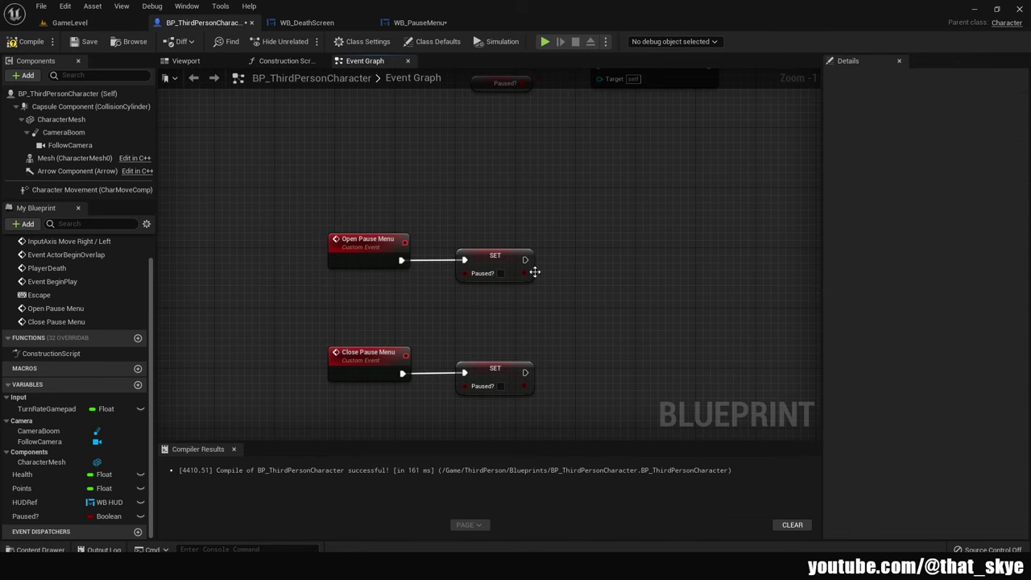
{"action": "left_click", "coordinate": [500, 274]}
{"action": "right_click_drag", "start_coordinate": [504, 273], "coordinate": [442, 194]}
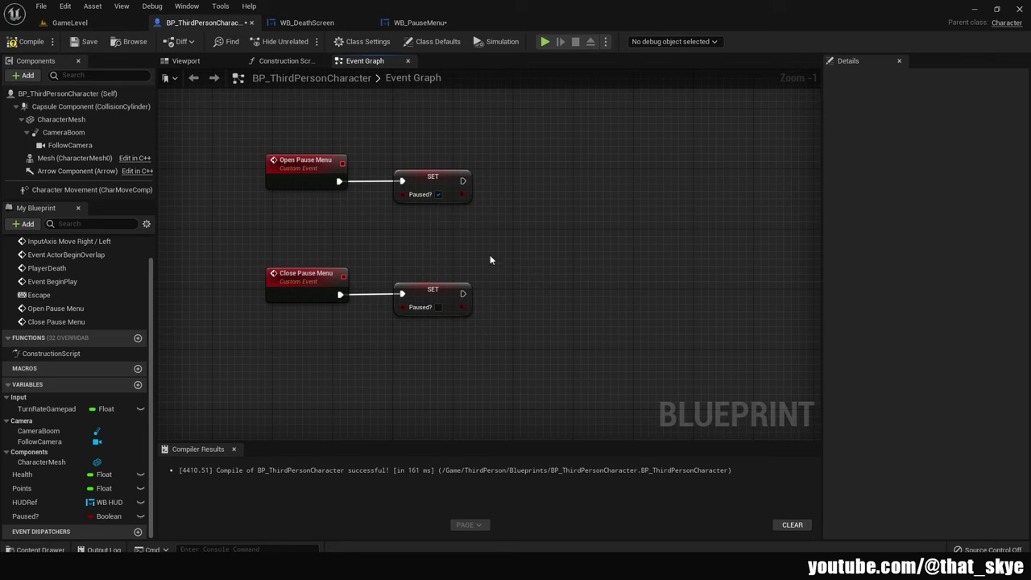
{"action": "right_click_drag", "start_coordinate": [489, 259], "coordinate": [449, 309]}
Create a WB Pause Menu widget after setting Paused?
{"action": "right_click", "coordinate": [480, 224]}
{"action": "type", "text": "crew"}
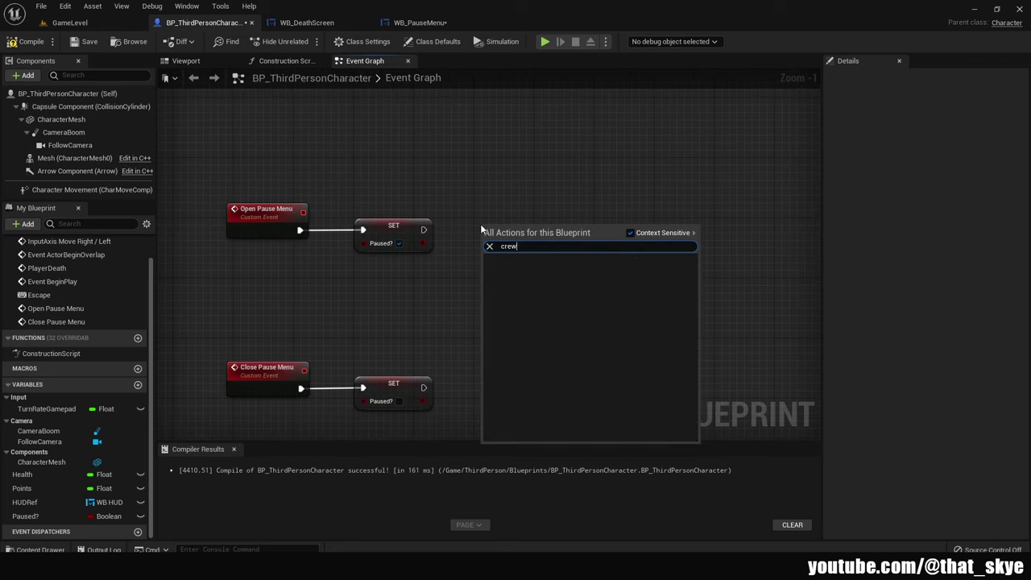
{"action": "key", "text": "BackSpace"}
{"action": "type", "text": "ate widget"}
{"action": "key", "text": "Return"}
{"action": "left_click_drag", "start_coordinate": [489, 244], "coordinate": [427, 234]}
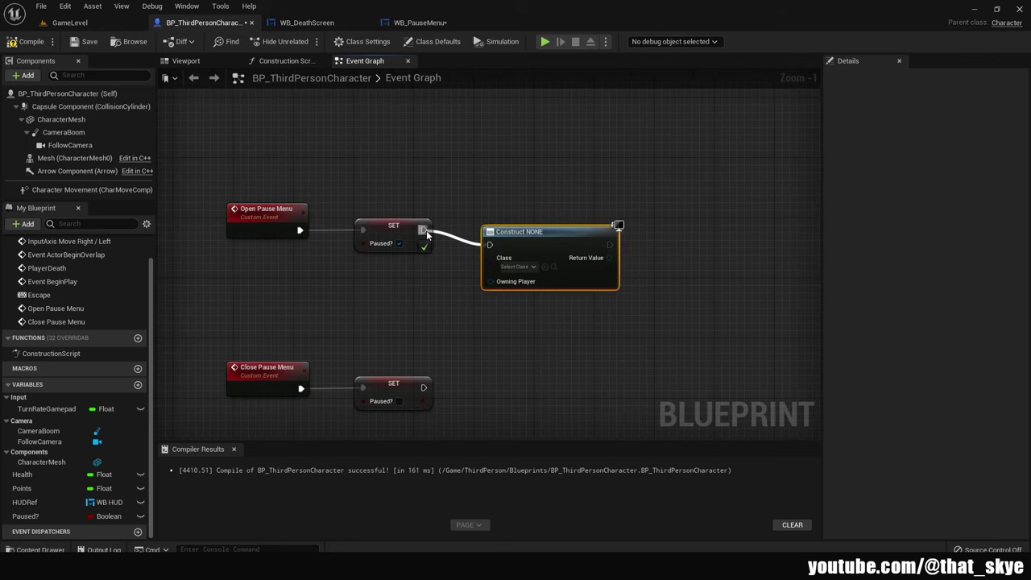
{"action": "left_click", "coordinate": [516, 267]}
{"action": "left_click", "coordinate": [553, 338]}
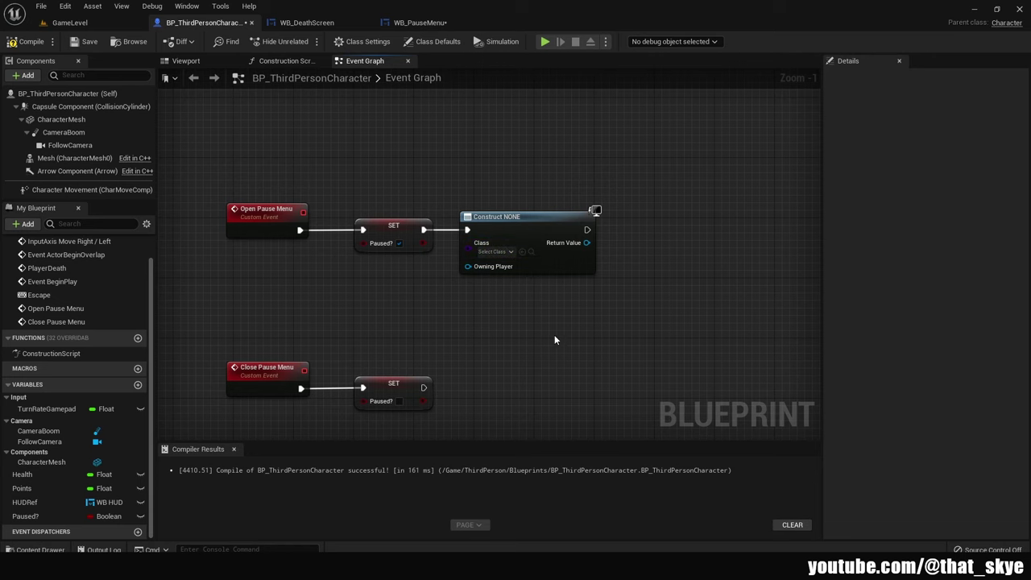
Store the created widget in a new PauseMenuRef variable
{"action": "right_click_drag", "start_coordinate": [554, 334], "coordinate": [439, 363]}
{"action": "left_click_drag", "start_coordinate": [478, 271], "coordinate": [525, 274]}
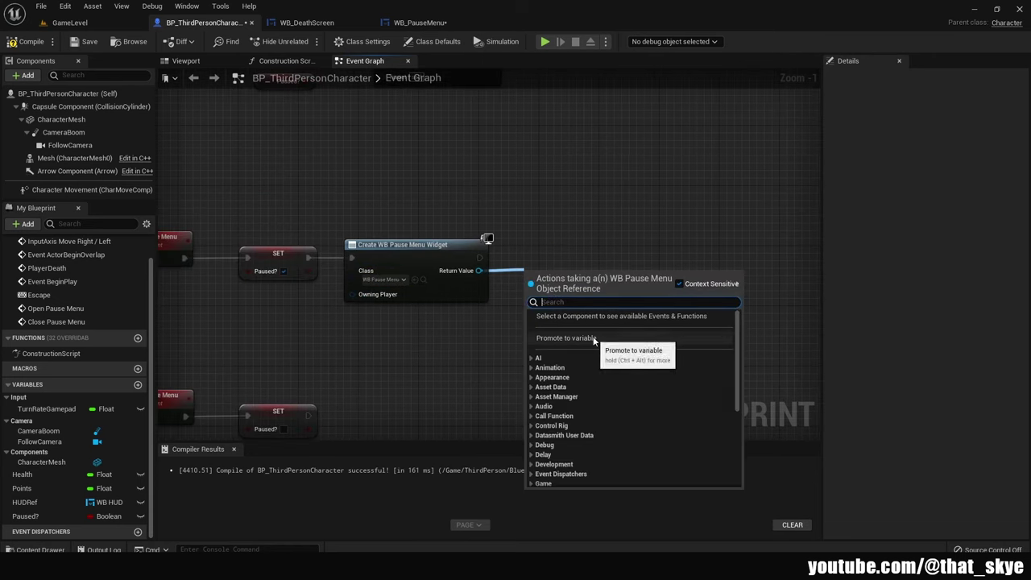
{"action": "left_click", "coordinate": [575, 340]}
{"action": "type", "text": "PauseMenuR"}
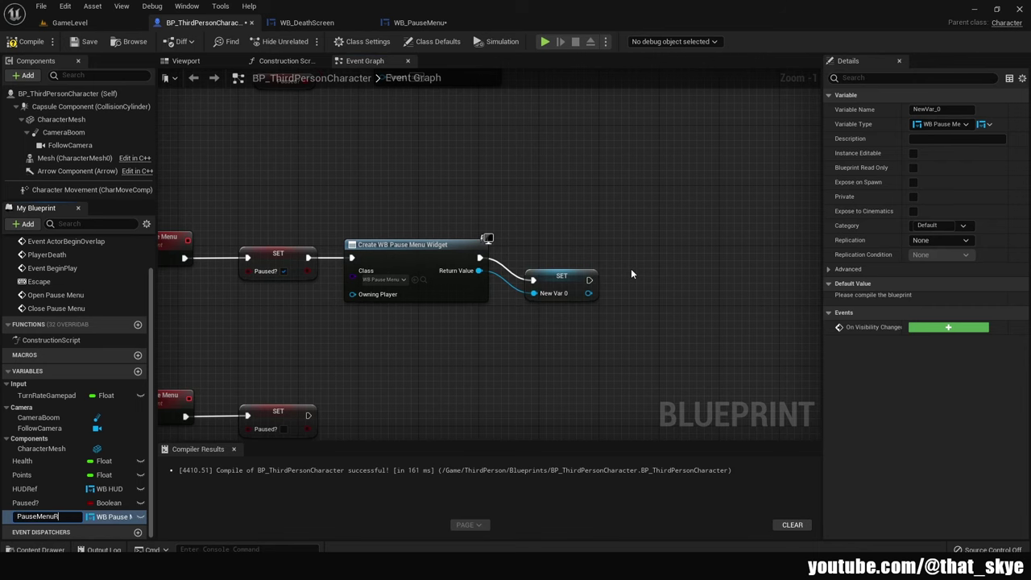
{"action": "type", "text": "ef"}
{"action": "key", "text": "Return"}
Add an Add to Viewport node for PauseMenuRef after the SET node
{"action": "right_click_drag", "start_coordinate": [631, 274], "coordinate": [523, 244]}
{"action": "left_click_drag", "start_coordinate": [482, 242], "coordinate": [595, 235]}
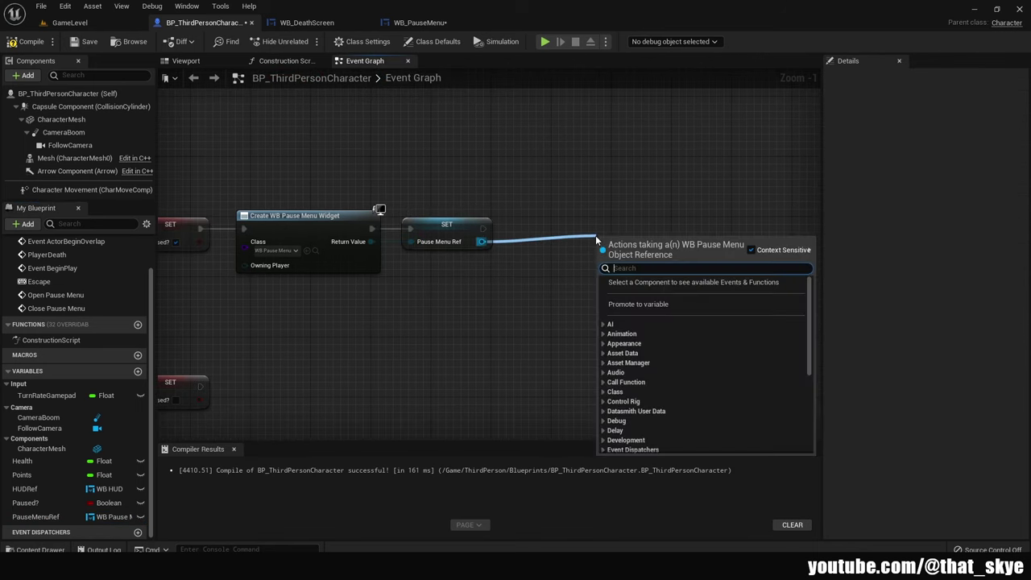
{"action": "type", "text": "add to"}
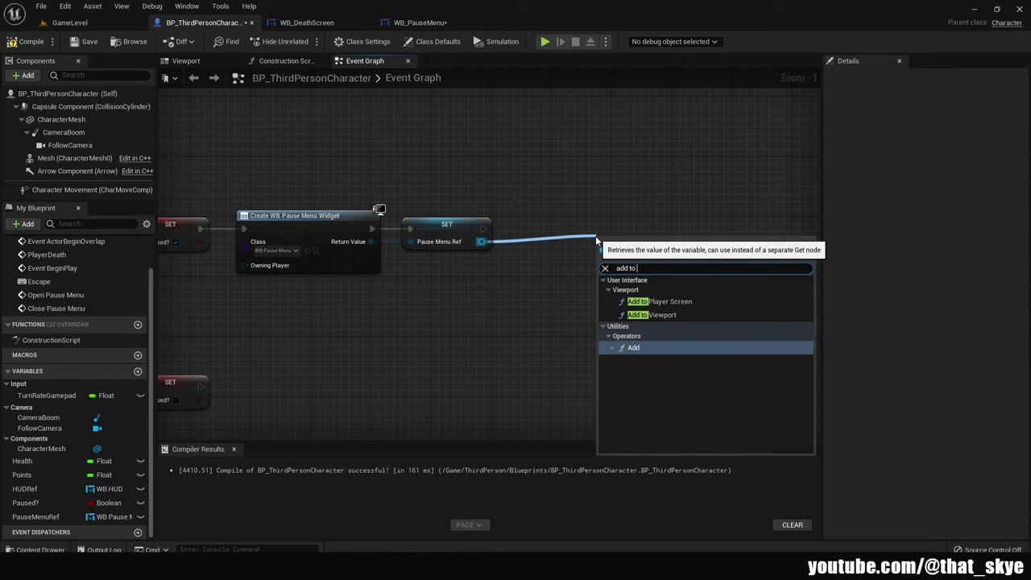
{"action": "key", "text": "Down"}
{"action": "key", "text": "Return"}
Paste the death screen's Show Mouse Cursor, UI-only input and Get Player Controller nodes after SET Pause Menu Ref
{"action": "scroll", "coordinate": [596, 239], "scroll_direction": "down", "scroll_amount": 2}
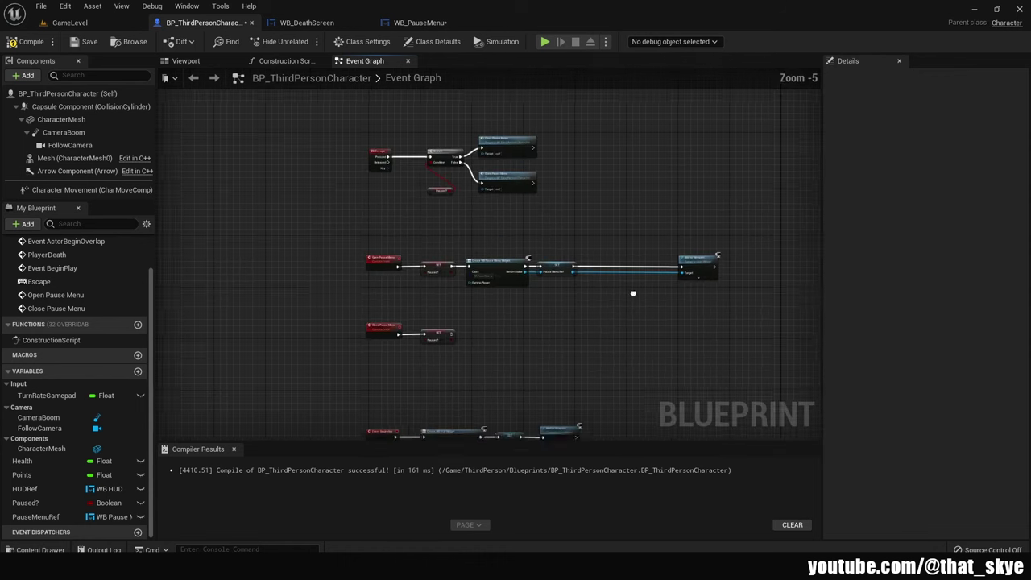
{"action": "right_click_drag", "start_coordinate": [572, 106], "coordinate": [665, 306]}
{"action": "left_click_drag", "start_coordinate": [622, 199], "coordinate": [424, 380]}
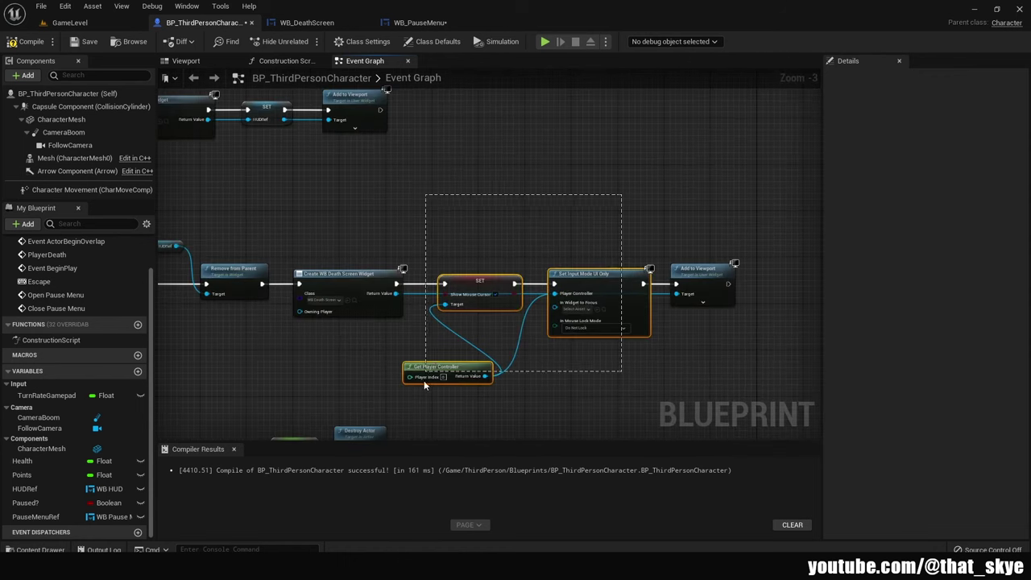
{"action": "right_click_drag", "start_coordinate": [424, 380], "coordinate": [539, 278]}
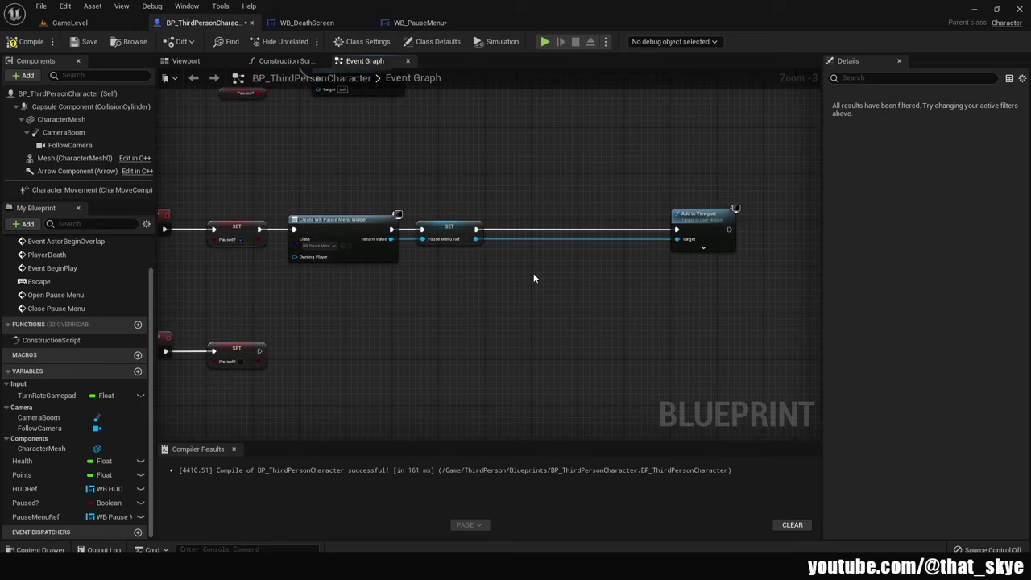
{"action": "key", "text": "ctrl+v"}
{"action": "mouse_move", "coordinate": [669, 268]}
{"action": "left_mouse_down"}
{"action": "mouse_move", "coordinate": [630, 233]}
{"action": "mouse_move", "coordinate": [636, 240]}
{"action": "left_mouse_up"}
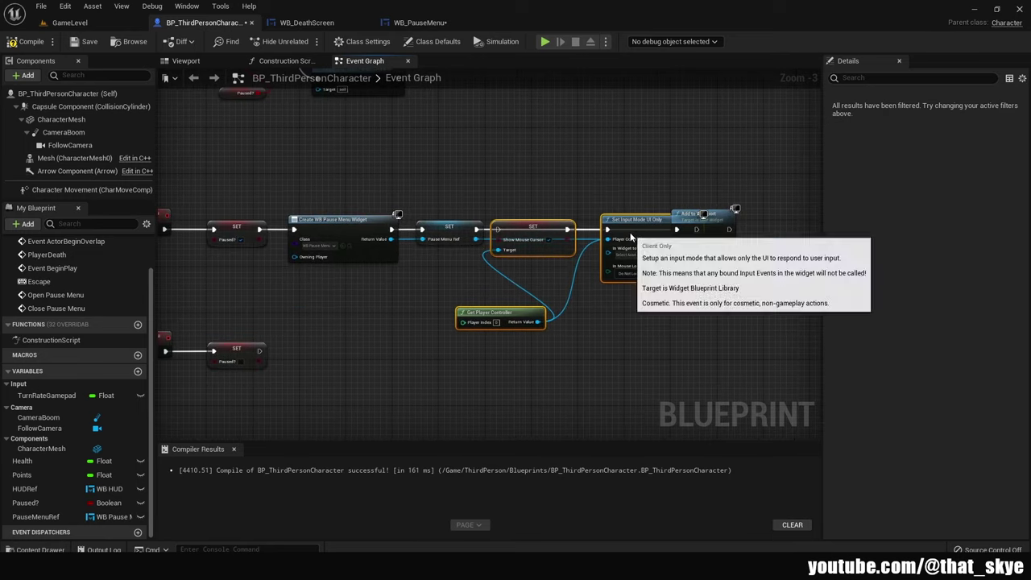
{"action": "left_click_drag", "start_coordinate": [708, 212], "coordinate": [767, 212]}
{"action": "left_click_drag", "start_coordinate": [480, 231], "coordinate": [497, 229]}
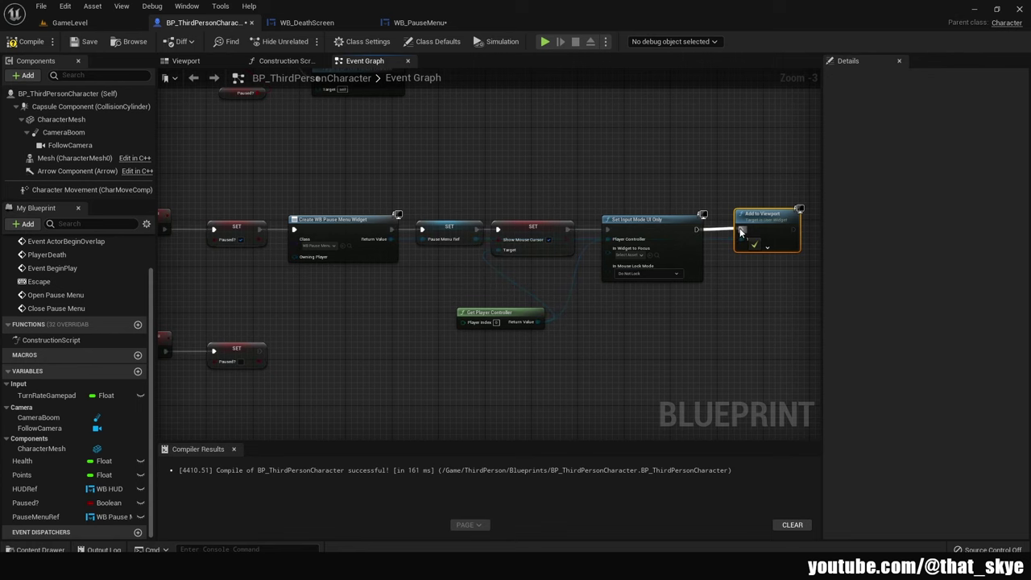
Add Set Global Time Dilation at 0.0 after Add to Viewport
{"action": "scroll", "coordinate": [571, 339], "scroll_direction": "up", "scroll_amount": 2}
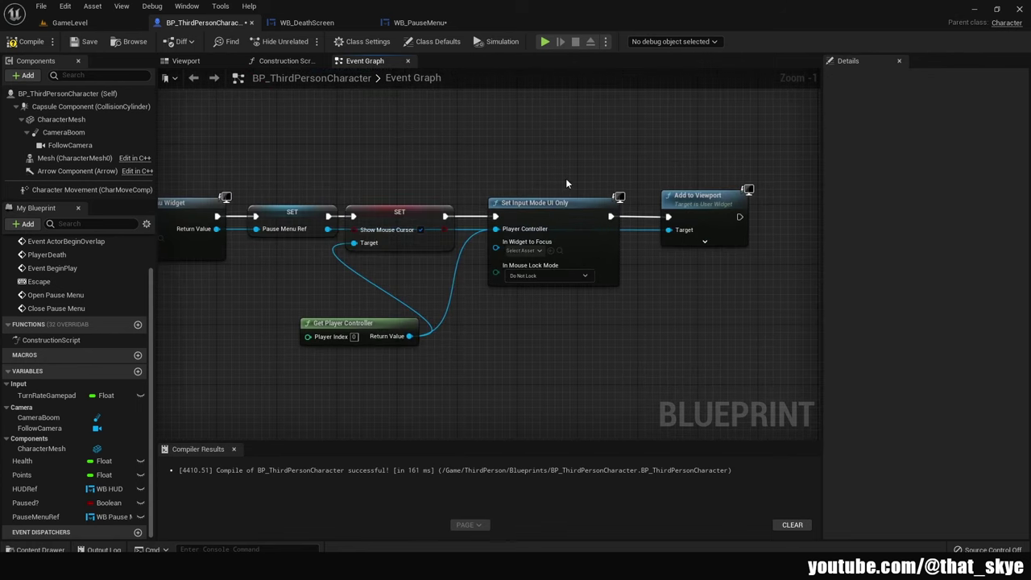
{"action": "right_click_drag", "start_coordinate": [559, 229], "coordinate": [604, 224]}
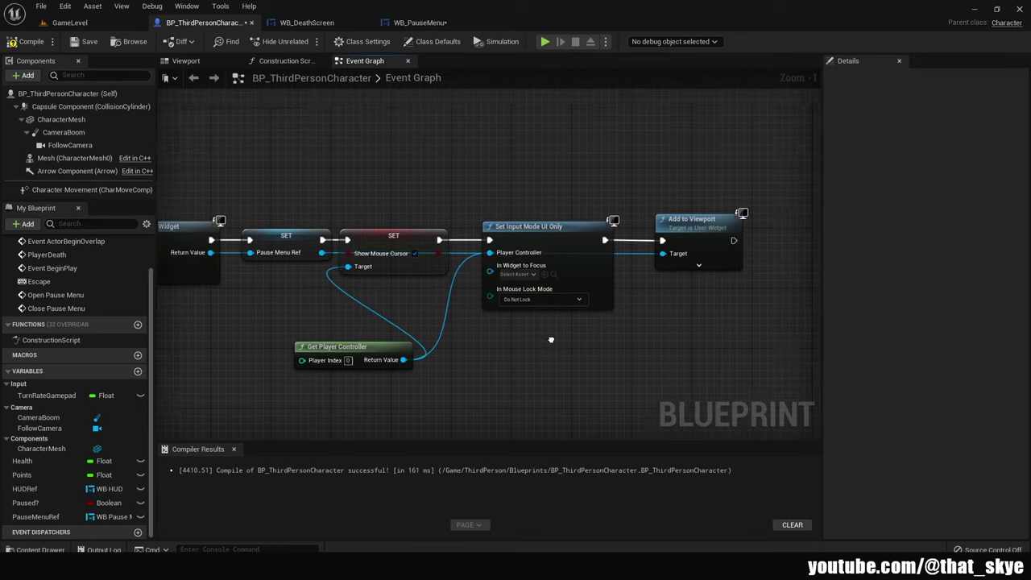
{"action": "right_click_drag", "start_coordinate": [509, 359], "coordinate": [500, 367]}
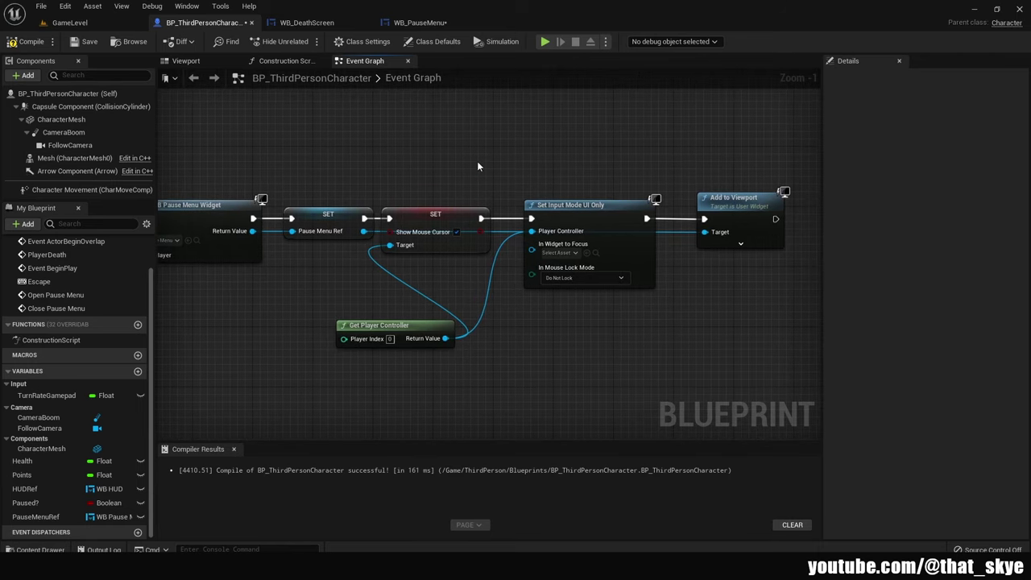
{"action": "mouse_move", "coordinate": [462, 238]}
{"action": "right_mouse_down"}
{"action": "mouse_move", "coordinate": [510, 336]}
{"action": "mouse_move", "coordinate": [537, 265]}
{"action": "right_mouse_up"}
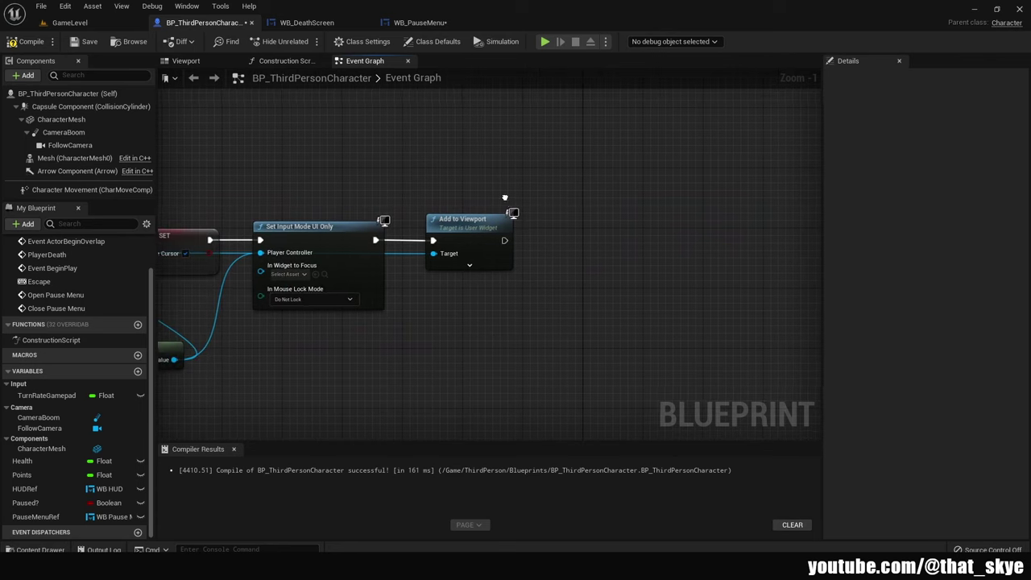
{"action": "mouse_move", "coordinate": [546, 231]}
{"action": "right_mouse_down"}
{"action": "mouse_move", "coordinate": [658, 295]}
{"action": "mouse_move", "coordinate": [470, 254]}
{"action": "right_mouse_up"}
{"action": "right_click", "coordinate": [501, 275]}
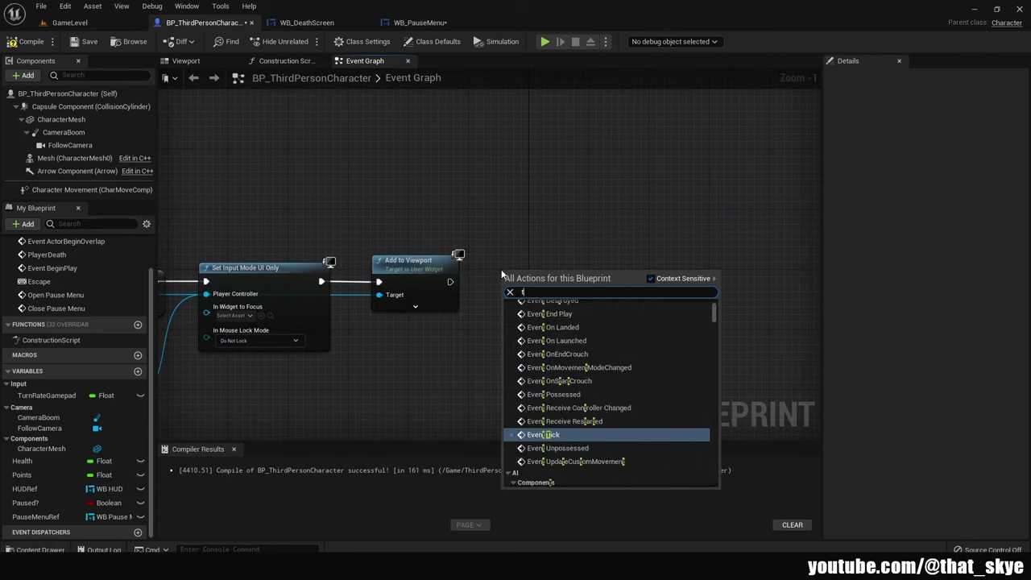
{"action": "type", "text": "time dila"}
{"action": "left_click", "coordinate": [538, 326]}
{"action": "left_click_drag", "start_coordinate": [507, 288], "coordinate": [450, 281]}
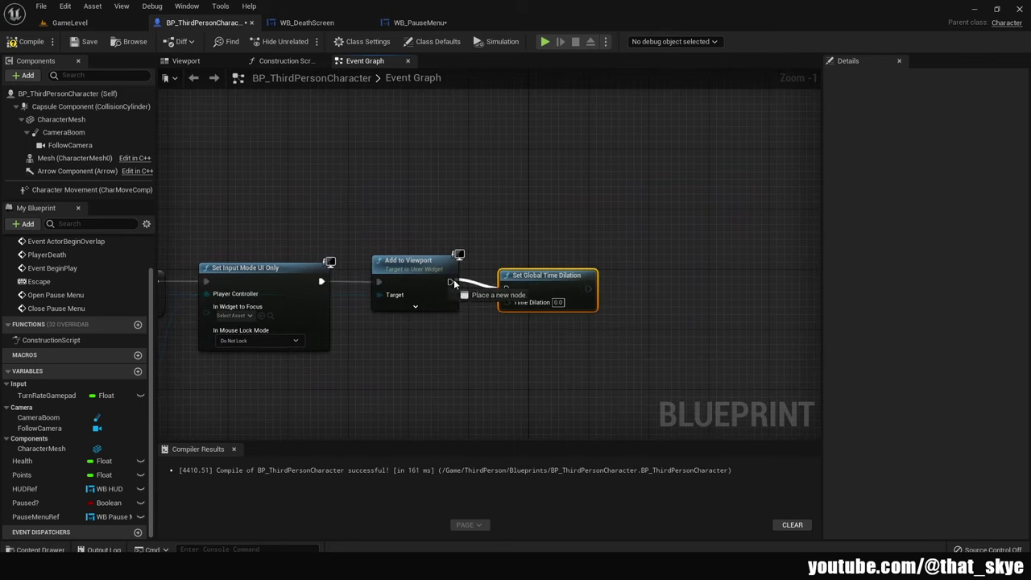
{"action": "left_click_drag", "start_coordinate": [541, 273], "coordinate": [526, 266]}
{"action": "left_click", "coordinate": [489, 355]}
Paste a Set Global Time Dilation after SET Paused in Close Pause Menu and set it to 1.0
{"action": "mouse_move", "coordinate": [490, 360]}
{"action": "right_mouse_down"}
{"action": "mouse_move", "coordinate": [477, 289]}
{"action": "mouse_move", "coordinate": [568, 190]}
{"action": "right_mouse_up"}
{"action": "left_click_drag", "start_coordinate": [553, 168], "coordinate": [303, 235]}
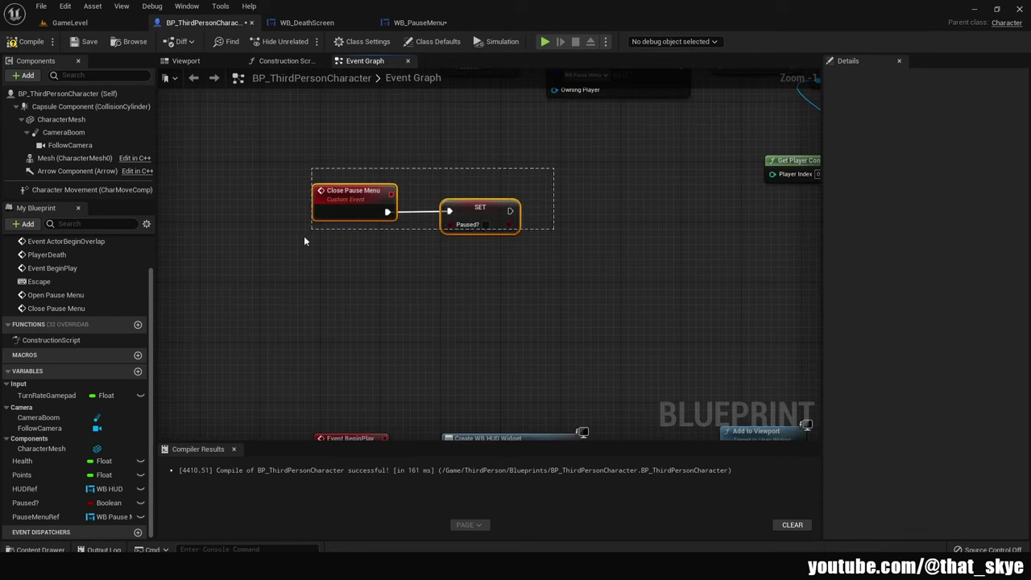
{"action": "left_click_drag", "start_coordinate": [495, 212], "coordinate": [478, 270]}
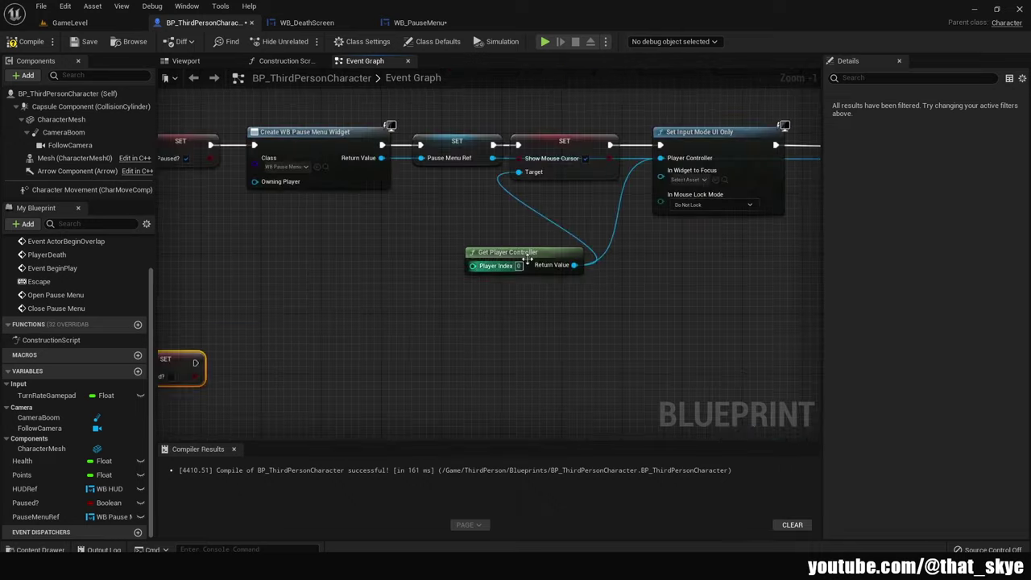
{"action": "right_click_drag", "start_coordinate": [477, 270], "coordinate": [131, 331]}
{"action": "mouse_move", "coordinate": [481, 316]}
{"action": "right_mouse_down"}
{"action": "mouse_move", "coordinate": [550, 285]}
{"action": "mouse_move", "coordinate": [438, 246]}
{"action": "right_mouse_up"}
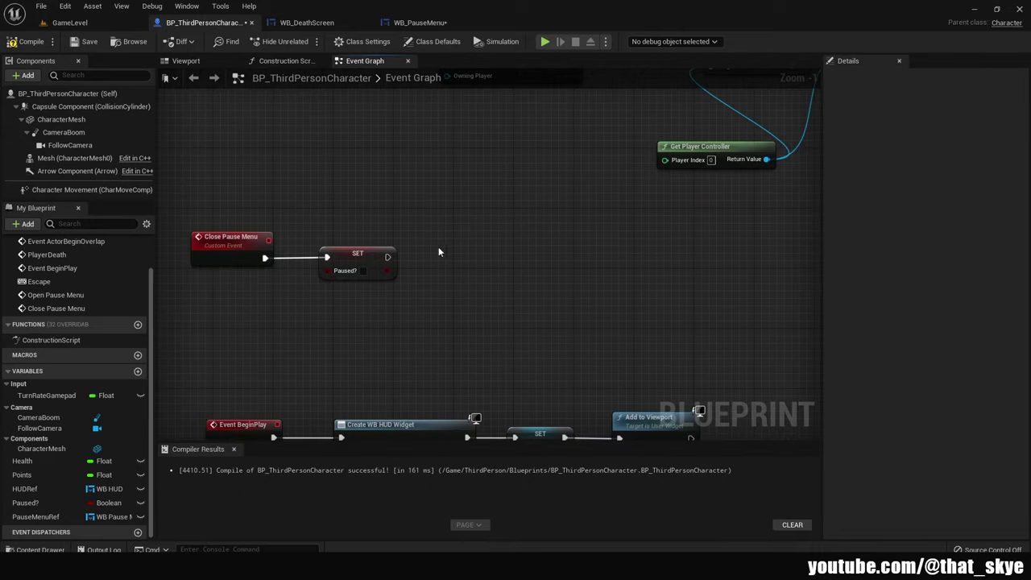
{"action": "key", "text": "ctrl+v"}
{"action": "mouse_move", "coordinate": [388, 257]}
{"action": "left_mouse_down"}
{"action": "mouse_move", "coordinate": [439, 272]}
{"action": "mouse_move", "coordinate": [458, 243]}
{"action": "left_mouse_up"}
{"action": "double_click", "coordinate": [475, 271]}
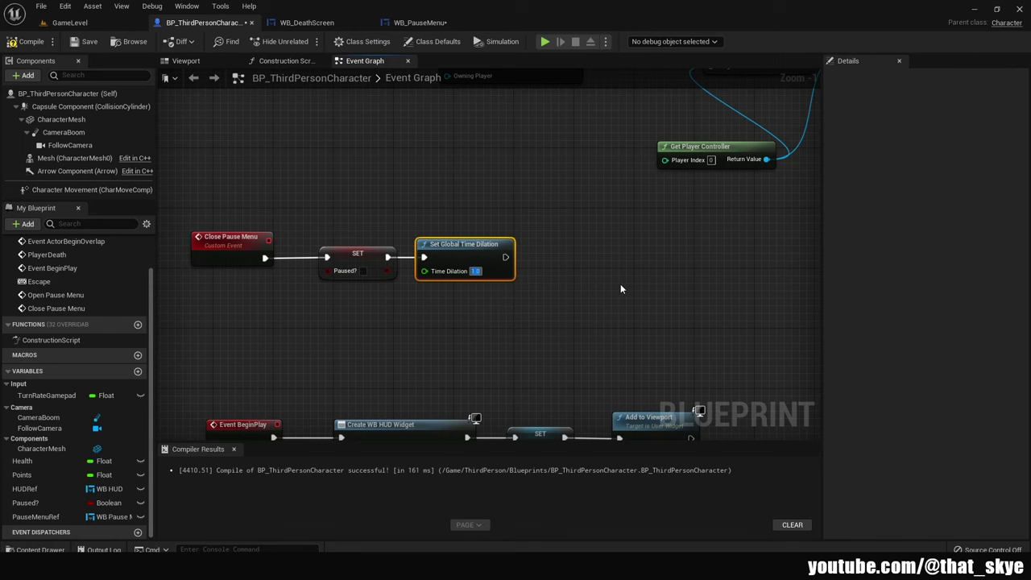
Check Pause Menu Ref with Is Valid and call Remove from Parent on it when valid
{"action": "right_click_drag", "start_coordinate": [527, 343], "coordinate": [467, 340]}
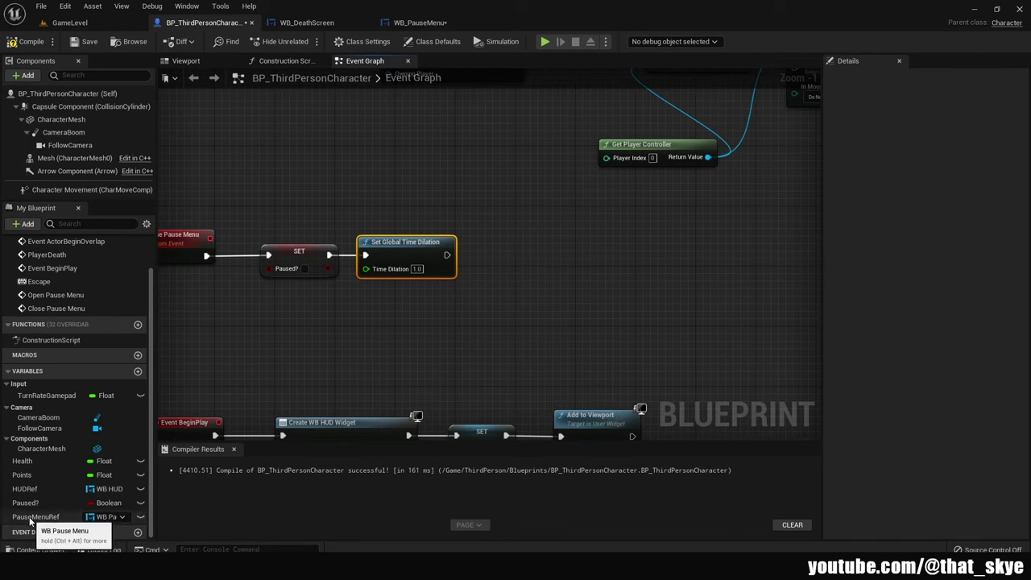
{"action": "mouse_move", "coordinate": [36, 516]}
{"action": "left_mouse_down"}
{"action": "mouse_move", "coordinate": [425, 313]}
{"action": "mouse_move", "coordinate": [517, 295]}
{"action": "left_mouse_up"}
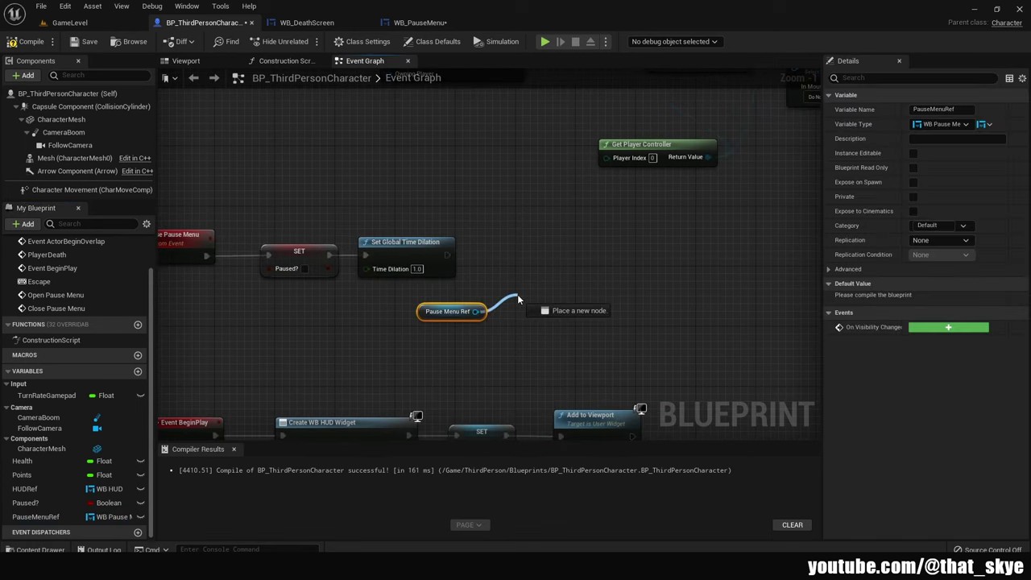
{"action": "type", "text": "is valid"}
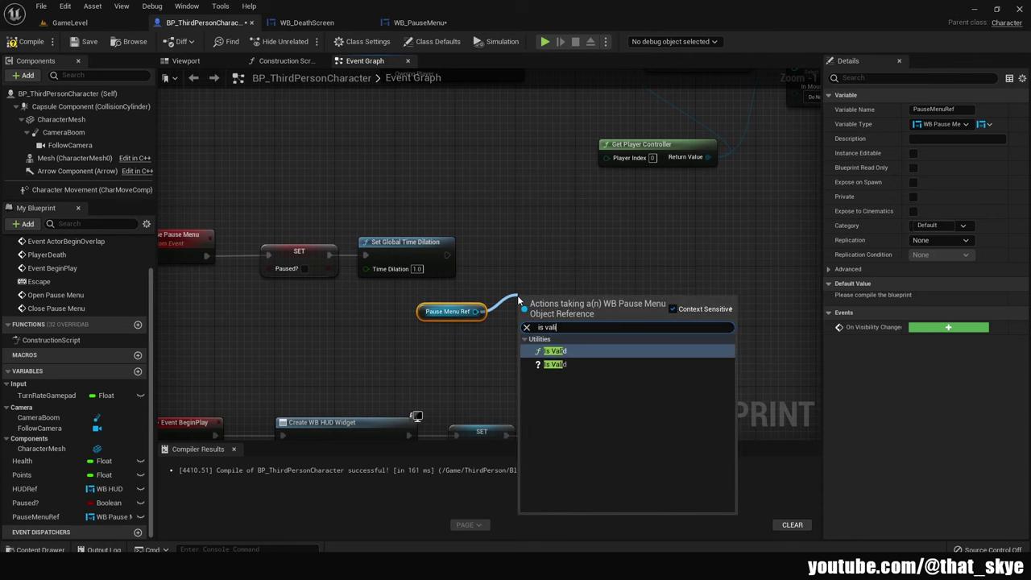
{"action": "key", "text": "Return"}
{"action": "right_click_drag", "start_coordinate": [472, 314], "coordinate": [304, 314]}
{"action": "left_click_drag", "start_coordinate": [306, 312], "coordinate": [500, 263]}
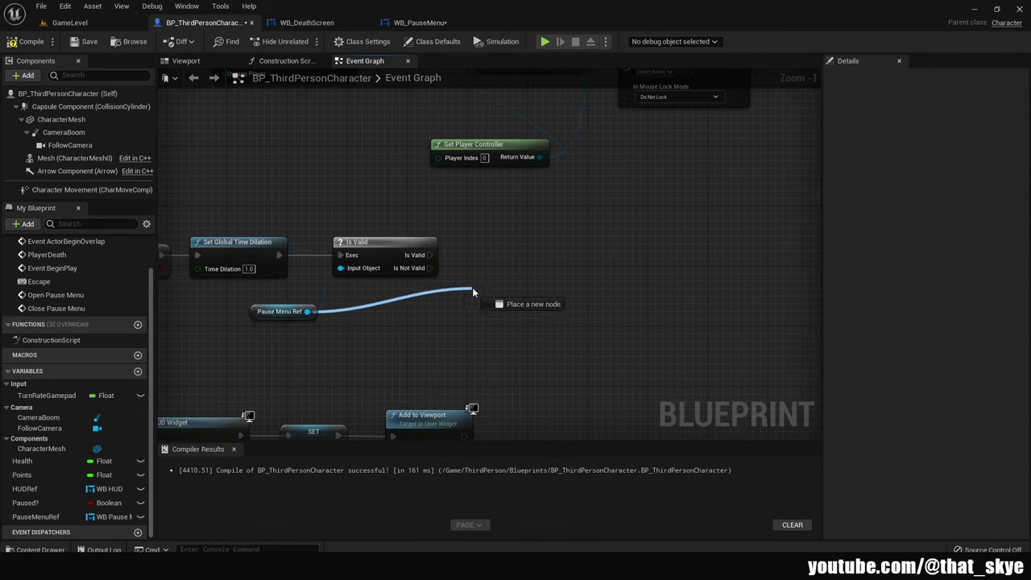
{"action": "type", "text": "remove from parent"}
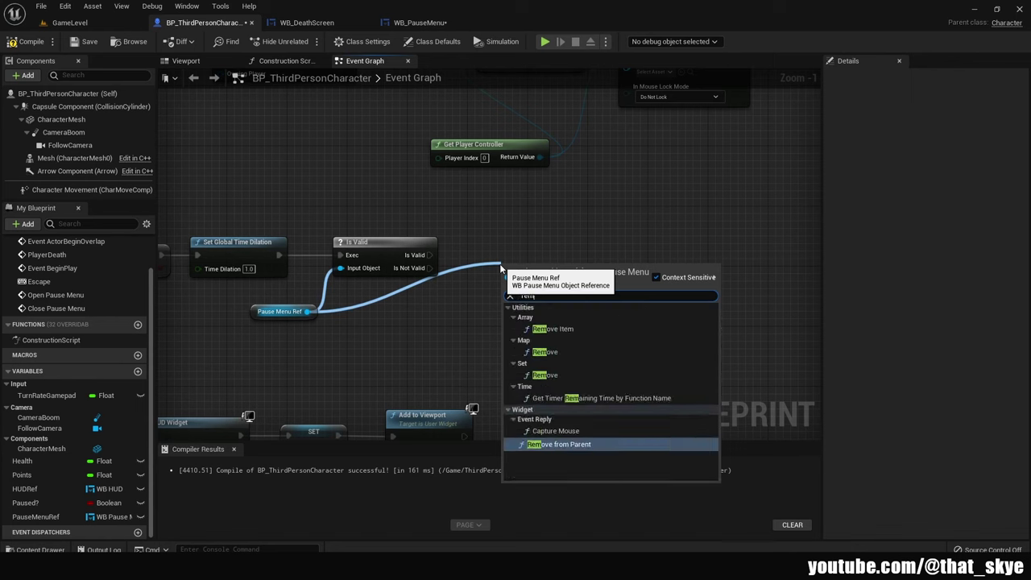
{"action": "key", "text": "Return"}
{"action": "left_click_drag", "start_coordinate": [519, 296], "coordinate": [480, 259]}
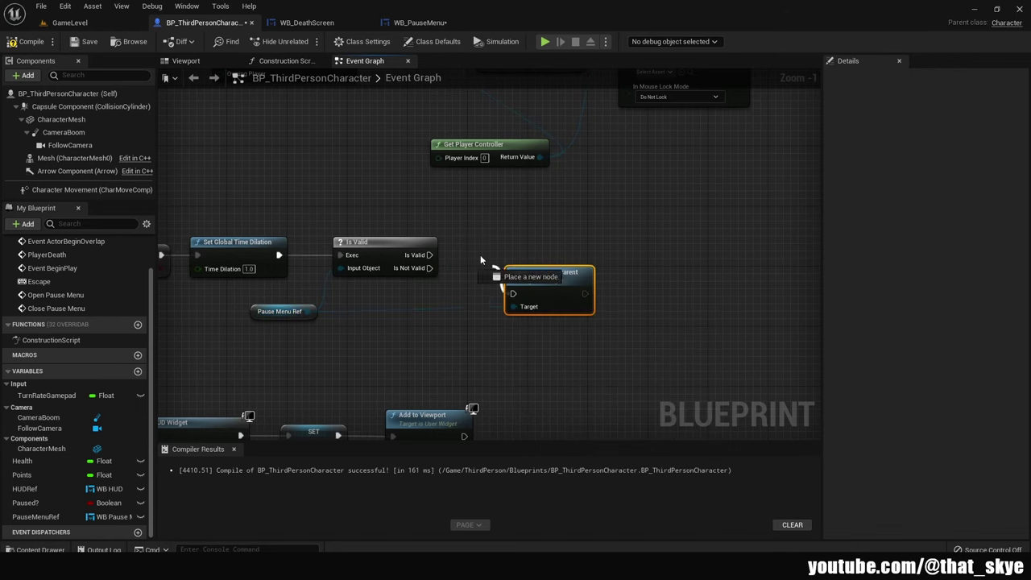
{"action": "left_click_drag", "start_coordinate": [548, 278], "coordinate": [510, 240]}
Add SET Show Mouse Cursor false and Set Input Mode Game Only after Remove from Parent
{"action": "right_click_drag", "start_coordinate": [510, 240], "coordinate": [414, 420]}
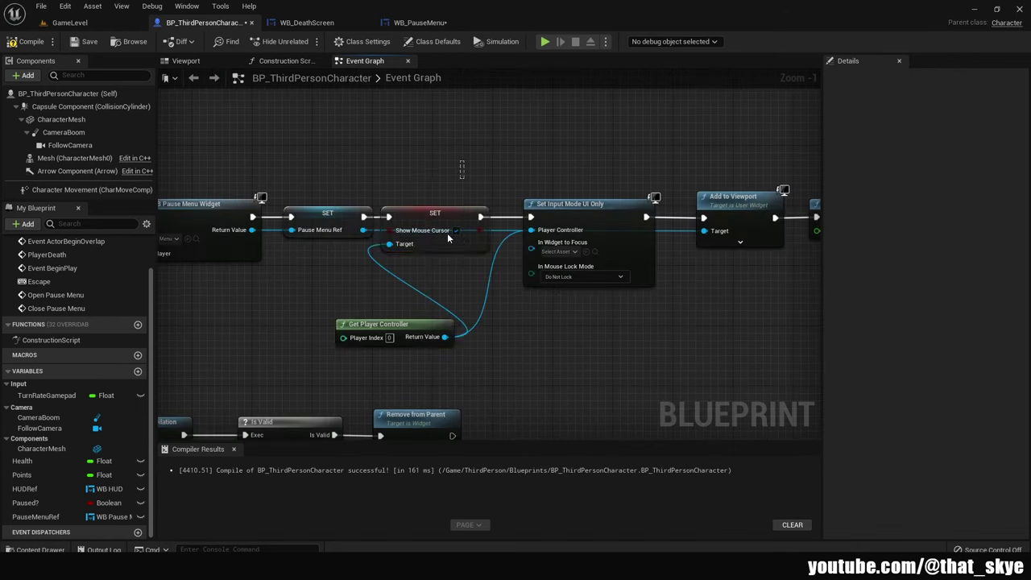
{"action": "left_click_drag", "start_coordinate": [447, 233], "coordinate": [465, 347]}
{"action": "right_click_drag", "start_coordinate": [526, 366], "coordinate": [527, 226]}
{"action": "key", "text": "ctrl+v"}
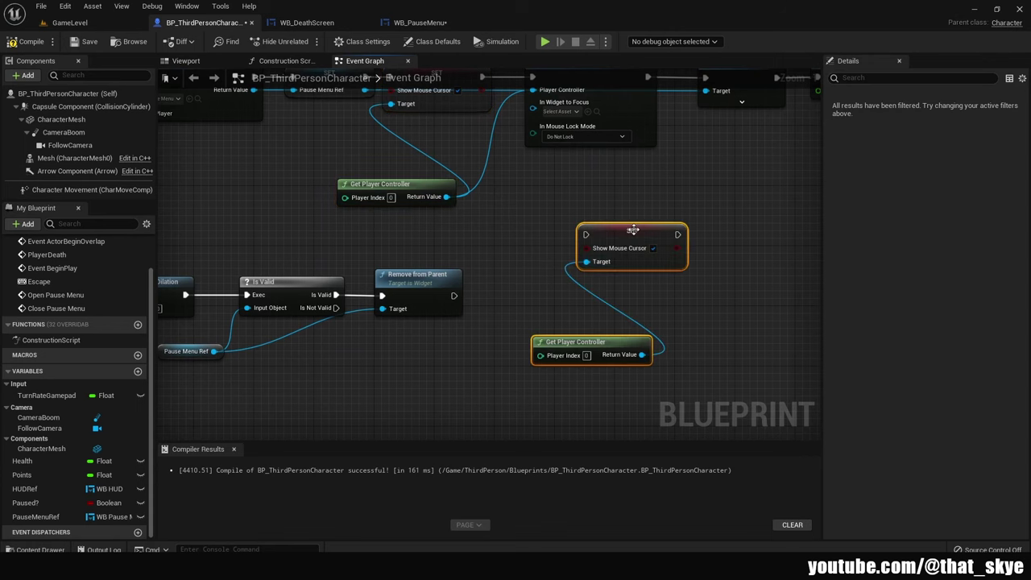
{"action": "mouse_move", "coordinate": [588, 247]}
{"action": "left_mouse_down"}
{"action": "mouse_move", "coordinate": [497, 302]}
{"action": "mouse_move", "coordinate": [453, 301]}
{"action": "left_mouse_up"}
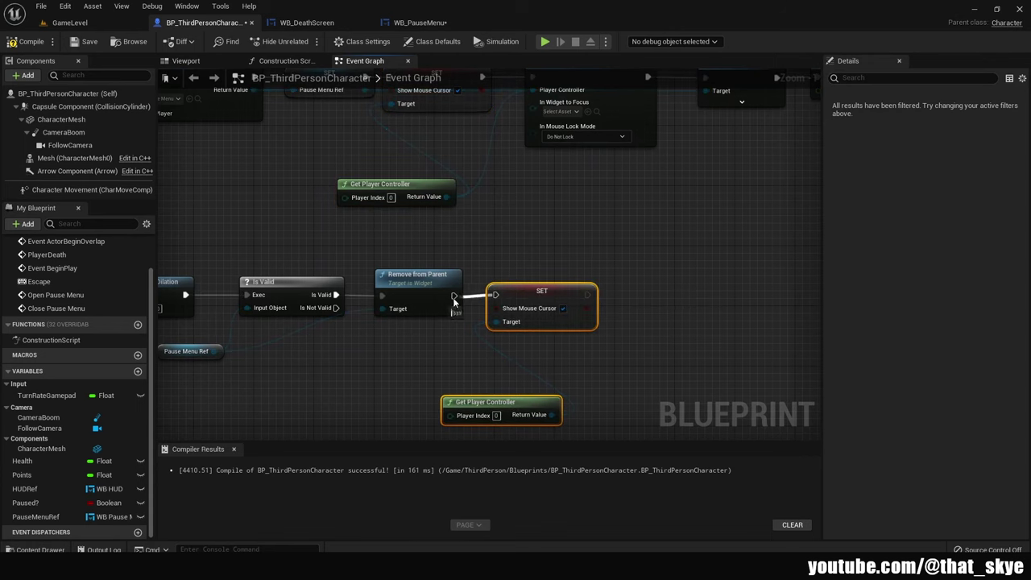
{"action": "left_click", "coordinate": [562, 307]}
{"action": "right_click_drag", "start_coordinate": [563, 310], "coordinate": [478, 275]}
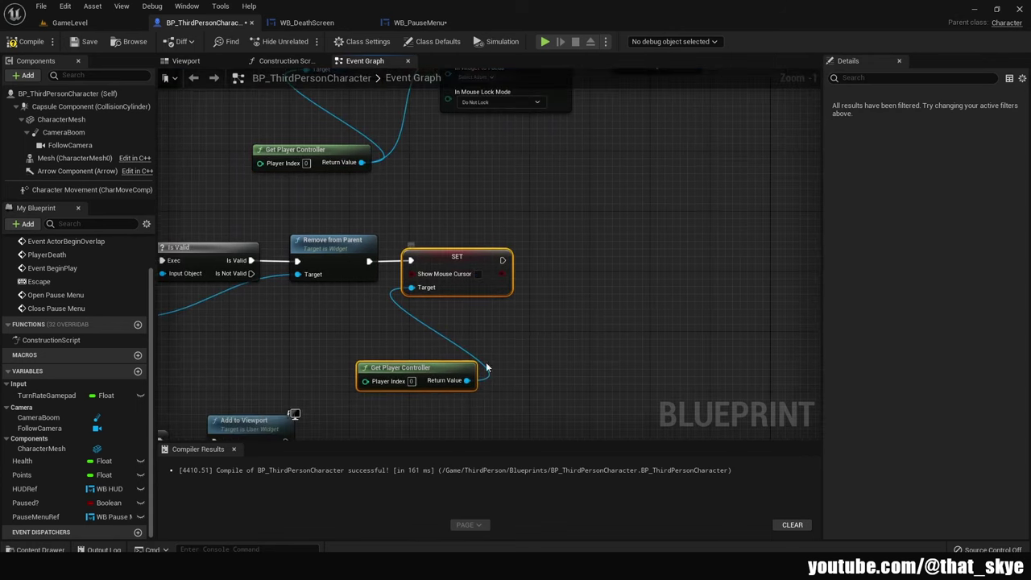
{"action": "mouse_move", "coordinate": [466, 380]}
{"action": "left_mouse_down"}
{"action": "mouse_move", "coordinate": [569, 329]}
{"action": "mouse_move", "coordinate": [563, 308]}
{"action": "left_mouse_up"}
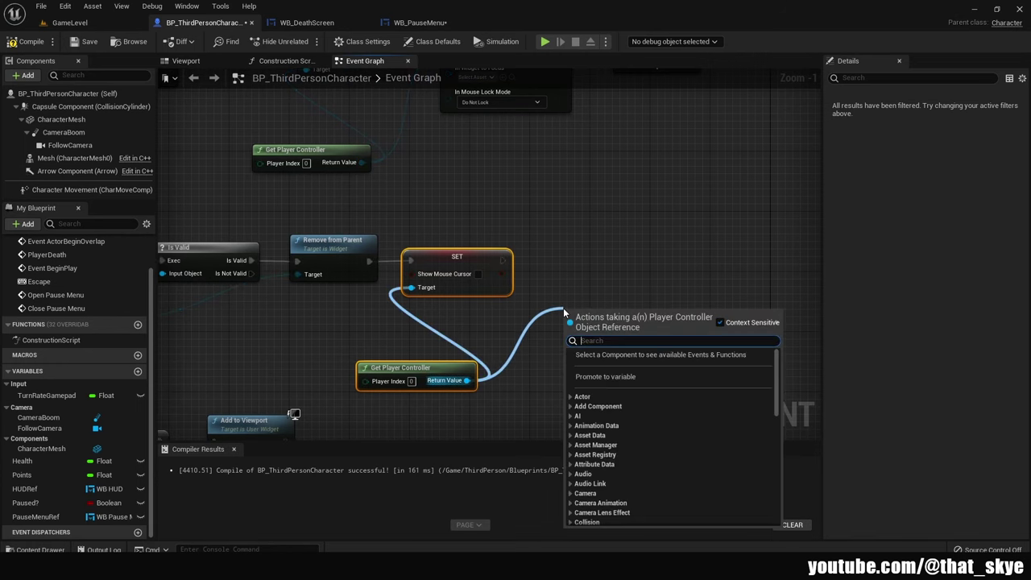
{"action": "type", "text": "game input onl"}
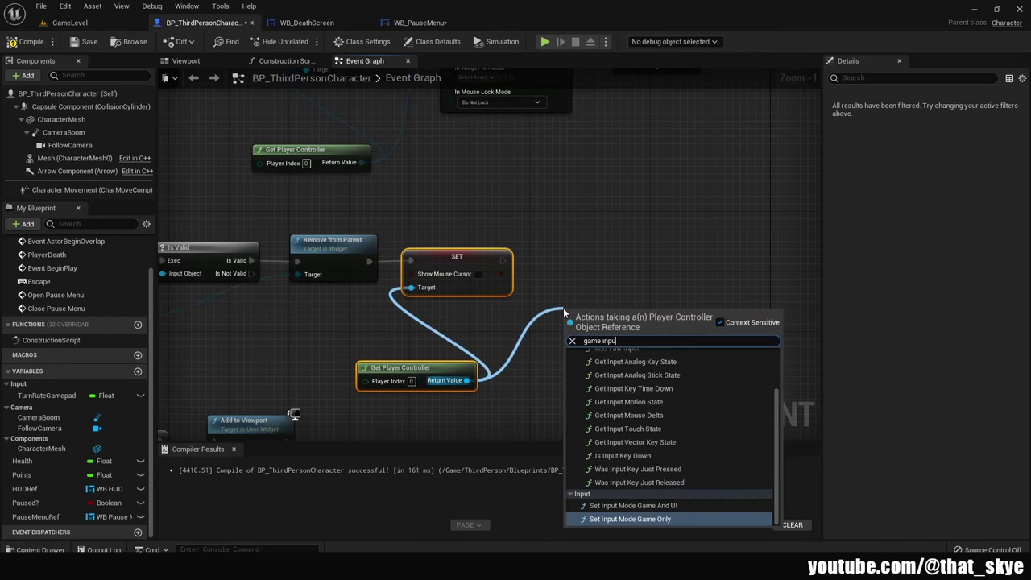
{"action": "key", "text": "Return"}
{"action": "left_click_drag", "start_coordinate": [503, 259], "coordinate": [572, 316]}
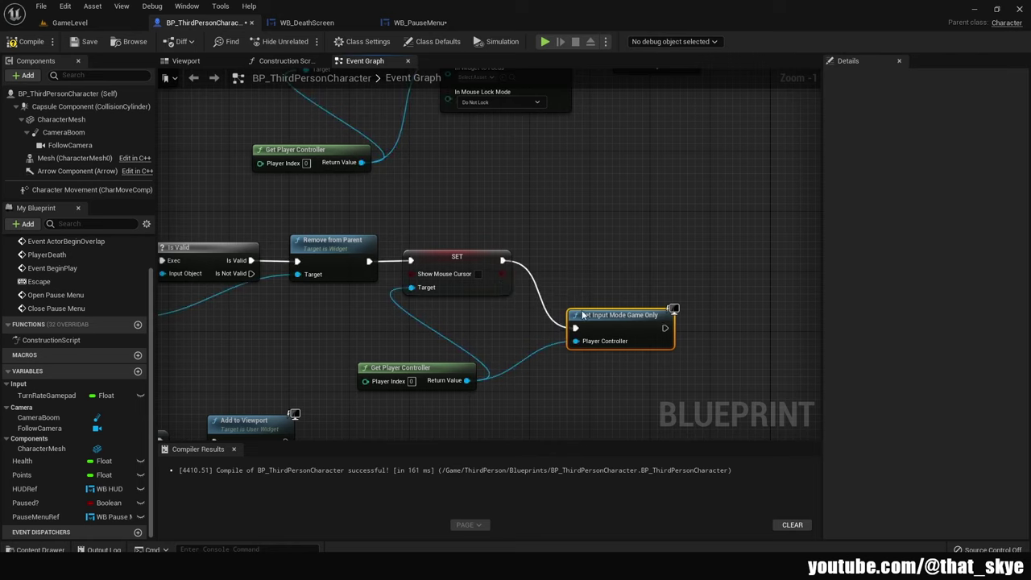
{"action": "scroll", "coordinate": [621, 322], "scroll_direction": "down", "scroll_amount": 3}
Wrap the Escape, Open Pause Menu and Close Pause Menu chains in a 'Pause Logic' comment
{"action": "right_click_drag", "start_coordinate": [348, 248], "coordinate": [374, 315]}
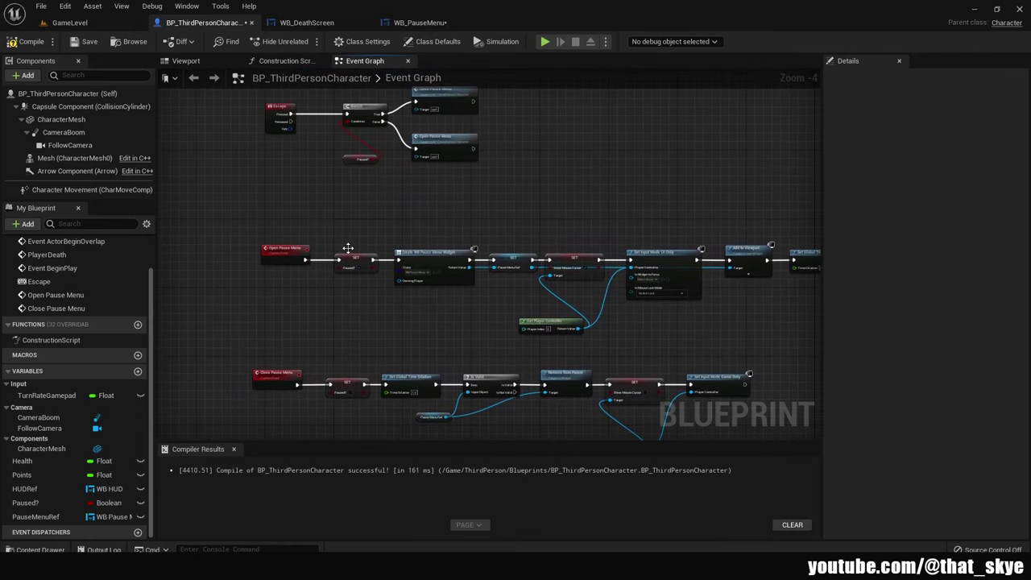
{"action": "right_click_drag", "start_coordinate": [374, 272], "coordinate": [354, 194]}
{"action": "scroll", "coordinate": [414, 290], "scroll_direction": "down", "scroll_amount": 1}
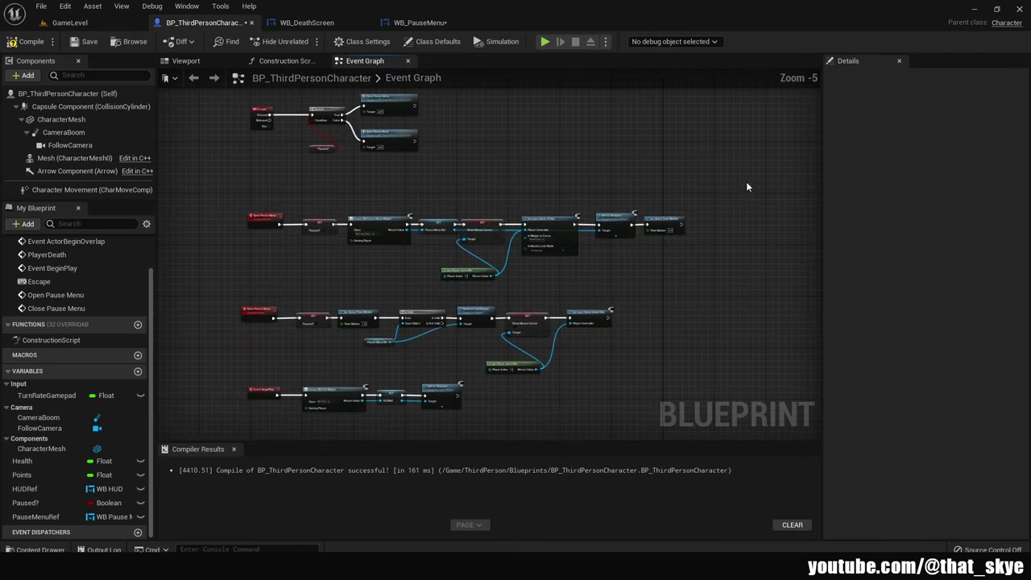
{"action": "left_click_drag", "start_coordinate": [746, 187], "coordinate": [232, 370]}
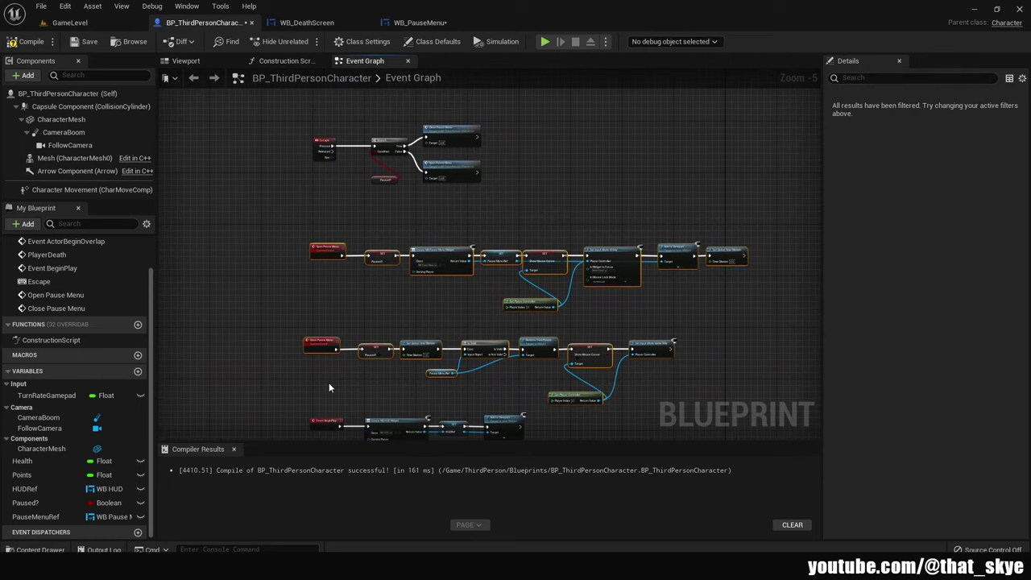
{"action": "key", "text": "c"}
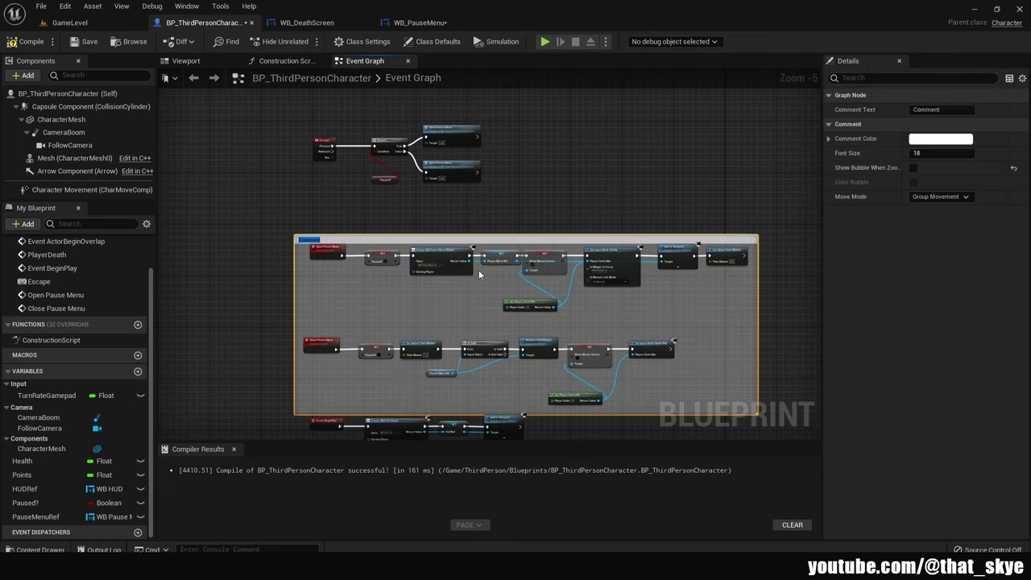
{"action": "type", "text": "Pause L"}
{"action": "type", "text": "ogic"}
{"action": "key", "text": "Return"}
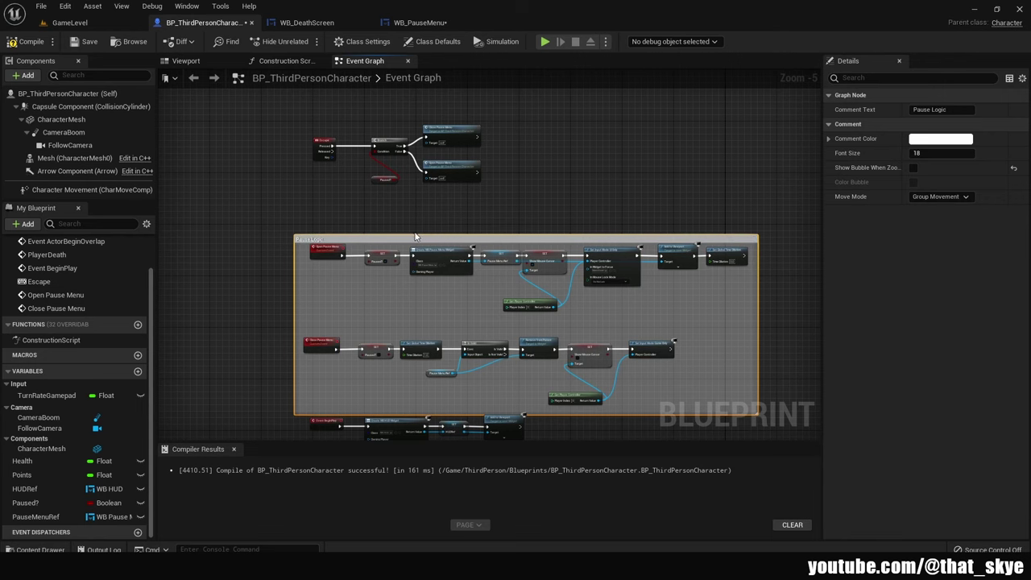
{"action": "left_click_drag", "start_coordinate": [418, 235], "coordinate": [465, 34]}
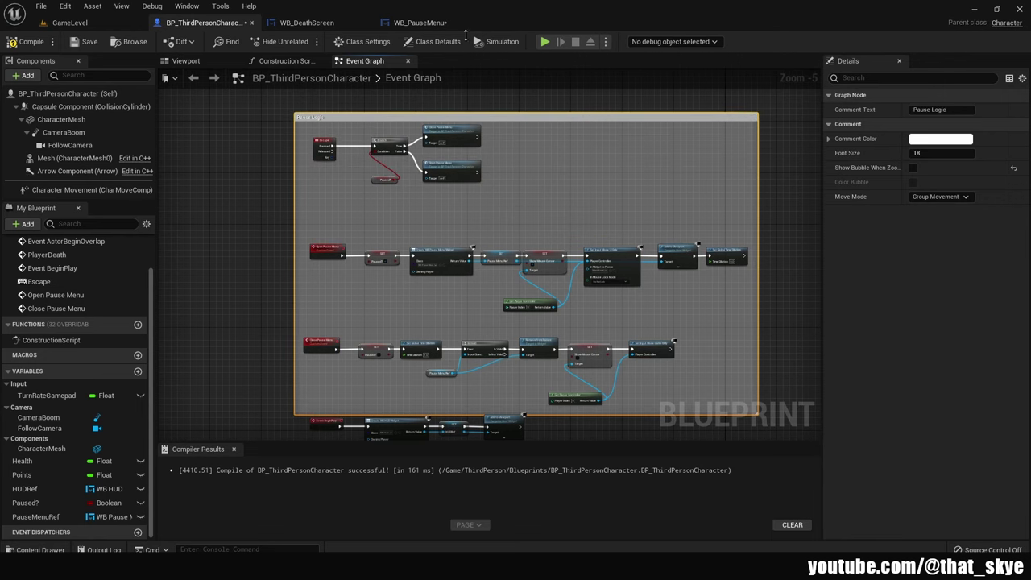
{"action": "scroll", "coordinate": [596, 196], "scroll_direction": "down", "scroll_amount": 2}
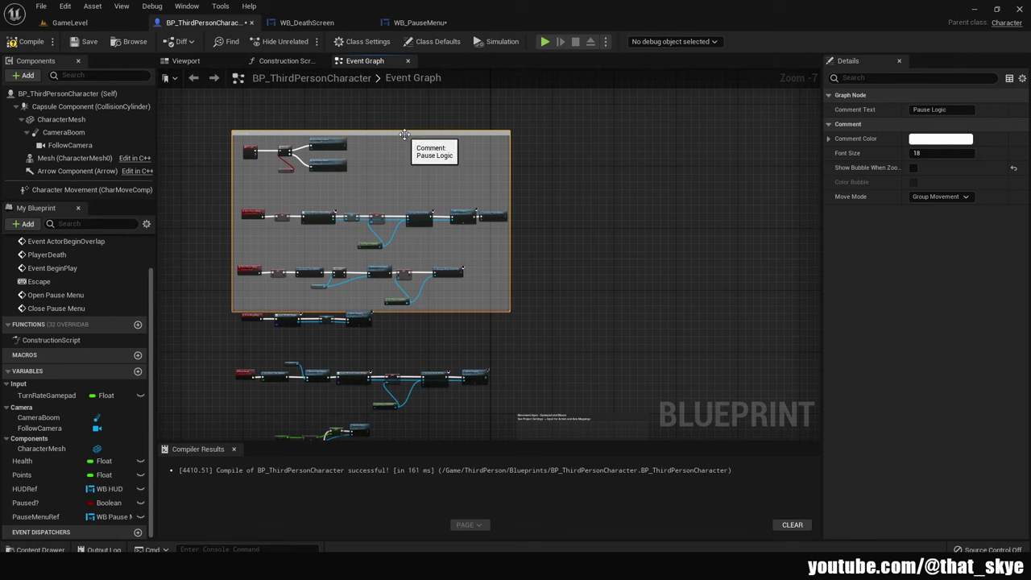
{"action": "left_click_drag", "start_coordinate": [404, 135], "coordinate": [653, 152]}
{"action": "scroll", "coordinate": [653, 151], "scroll_direction": "up", "scroll_amount": 2}
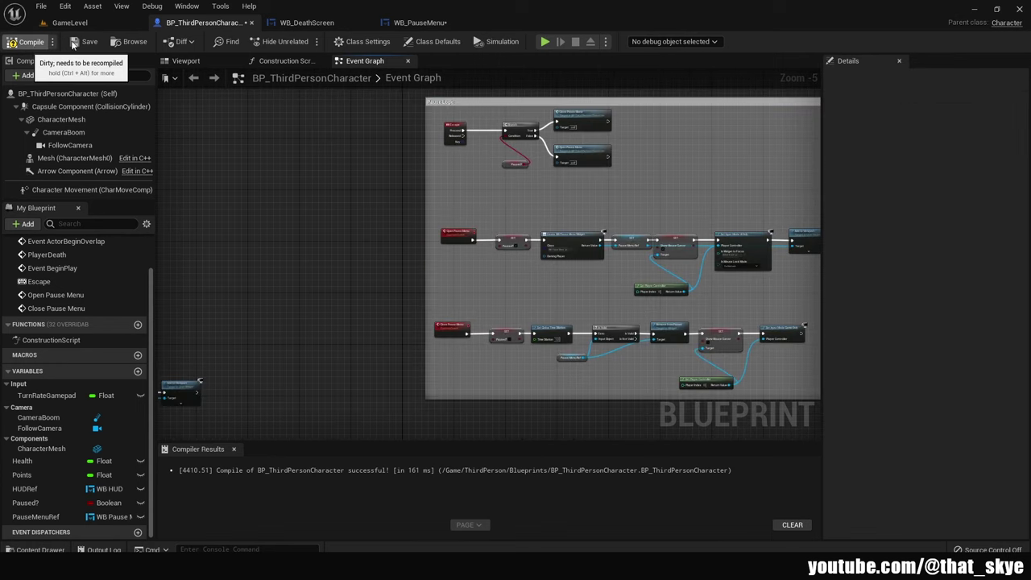
Save the character blueprint; in WB_PauseMenu delete the Game Over! and 9999 texts and shift the buttons left
{"action": "left_click", "coordinate": [78, 42]}
{"action": "left_click", "coordinate": [407, 24]}
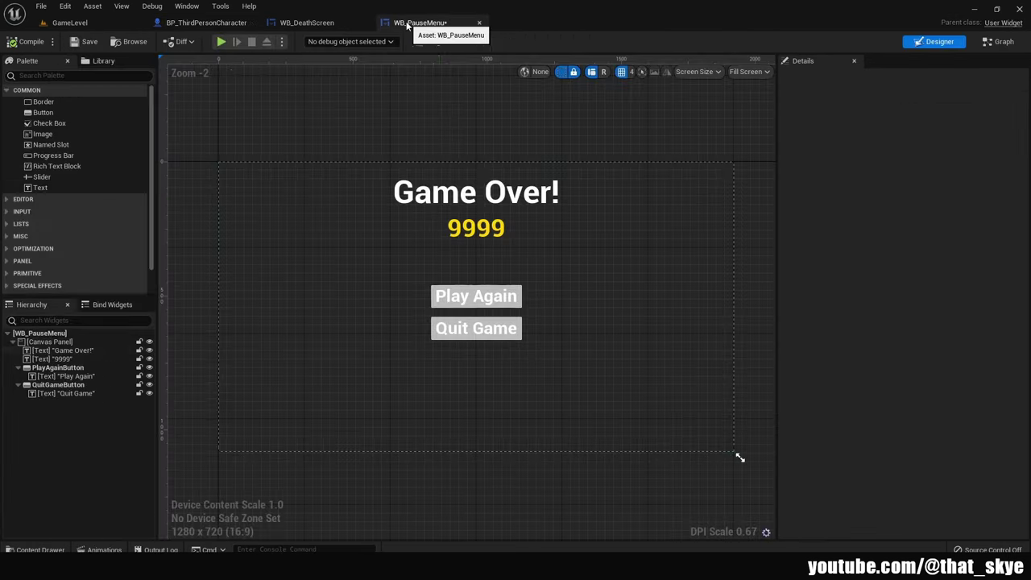
{"action": "key", "text": "ctrl+z"}
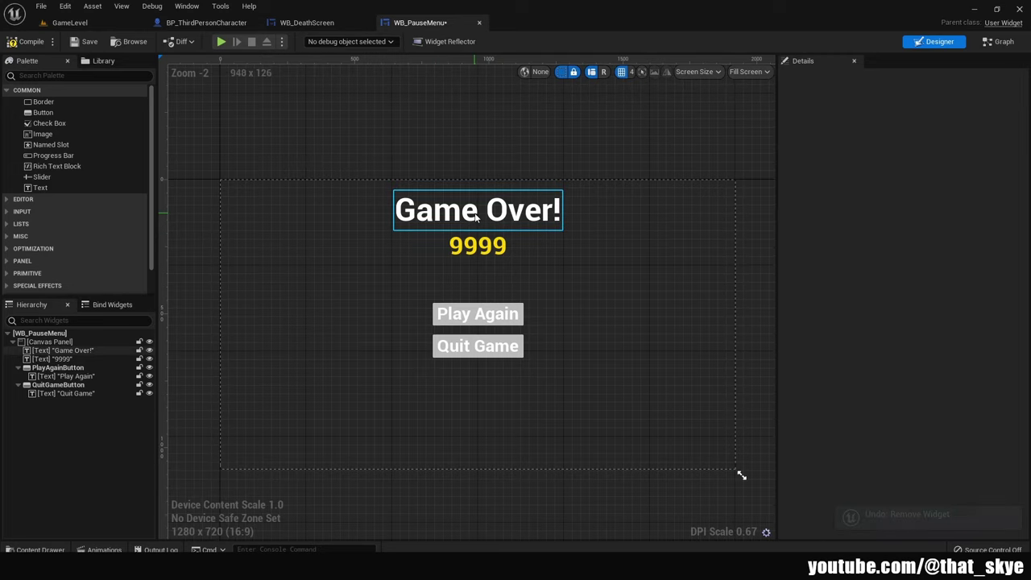
{"action": "left_click", "coordinate": [476, 216]}
{"action": "key", "text": "Delete"}
{"action": "left_click", "coordinate": [477, 245]}
{"action": "key", "text": "Delete"}
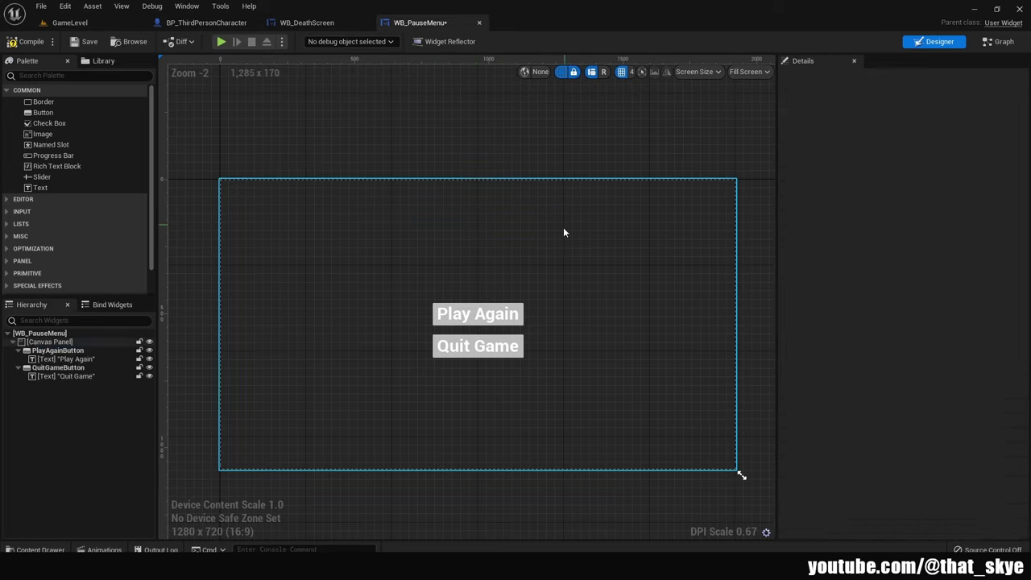
{"action": "left_click", "coordinate": [72, 350]}
{"action": "left_click", "coordinate": [77, 367], "text": "ctrl"}
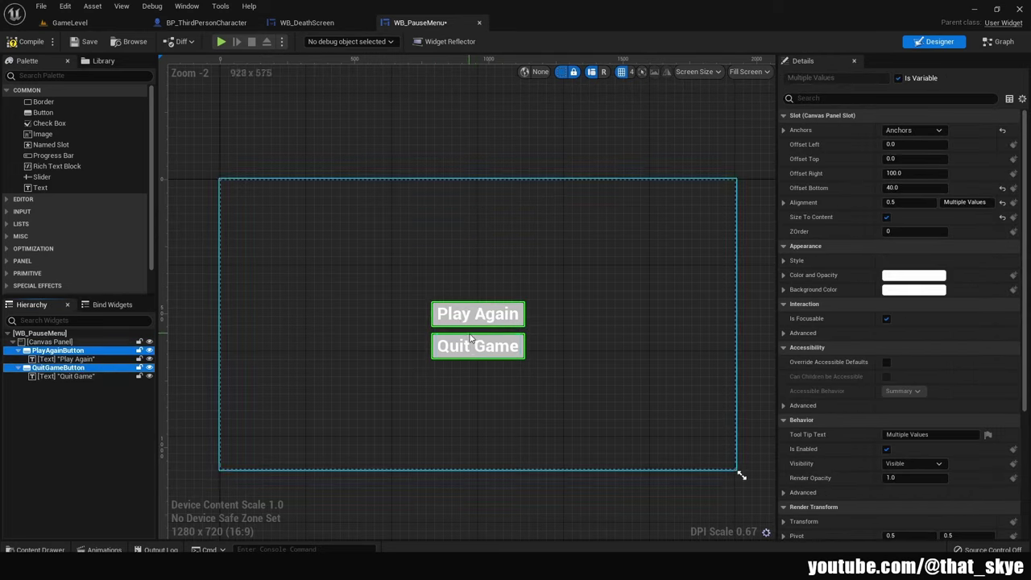
{"action": "left_click_drag", "start_coordinate": [472, 338], "coordinate": [277, 298]}
Add a black Image with ZOrder -1 and 0.3 opacity as a left-side panel behind the buttons
{"action": "mouse_move", "coordinate": [43, 134]}
{"action": "left_mouse_down"}
{"action": "mouse_move", "coordinate": [443, 226]}
{"action": "mouse_move", "coordinate": [244, 480]}
{"action": "left_mouse_up"}
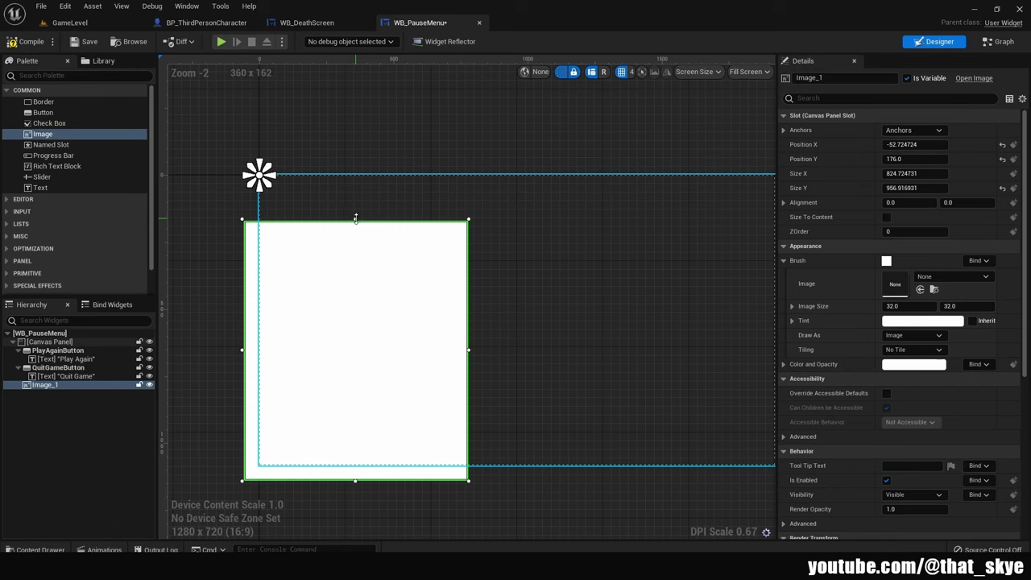
{"action": "left_click_drag", "start_coordinate": [355, 219], "coordinate": [355, 156]}
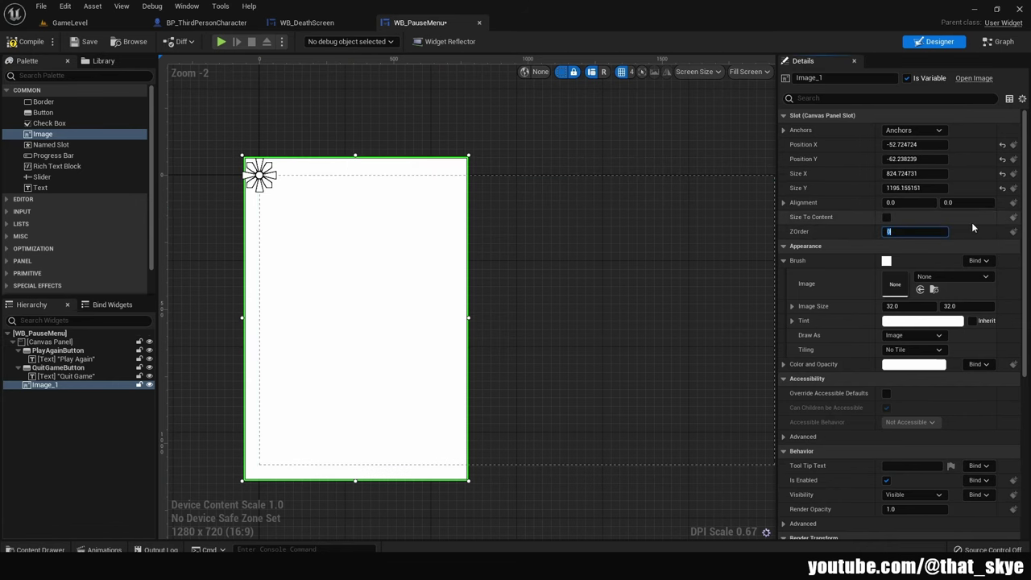
{"action": "type", "text": "-1"}
{"action": "key", "text": "Return"}
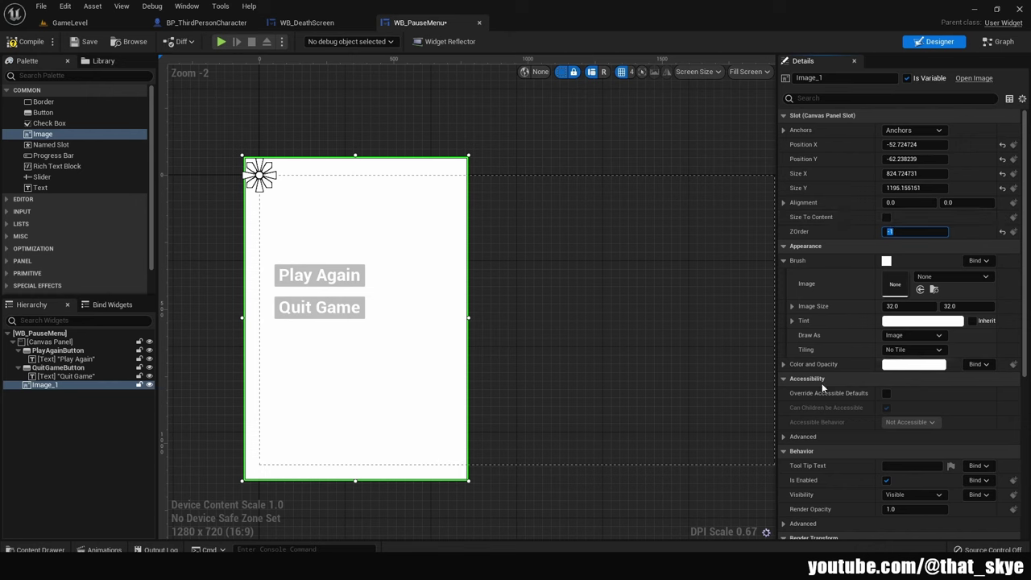
{"action": "left_click", "coordinate": [783, 364]}
{"action": "left_click", "coordinate": [913, 364]}
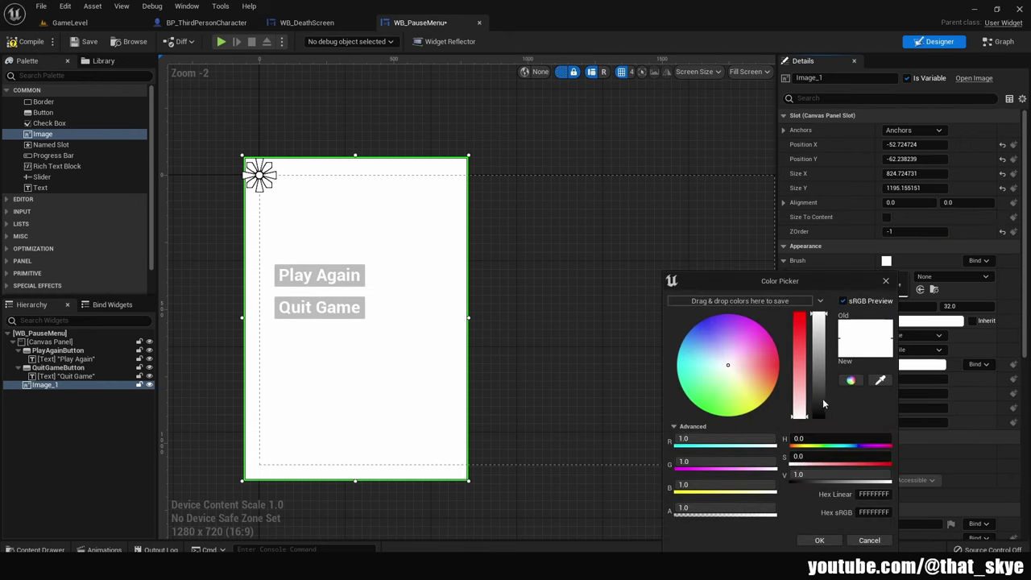
{"action": "left_click_drag", "start_coordinate": [838, 474], "coordinate": [810, 477]}
{"action": "left_click", "coordinate": [819, 540]}
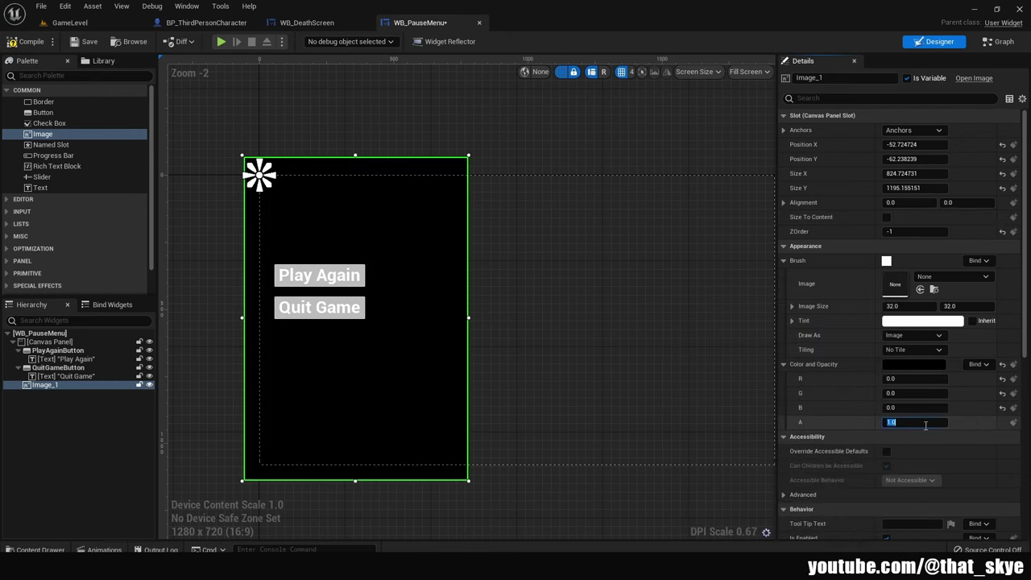
{"action": "type", "text": "0.3"}
{"action": "key", "text": "Return"}
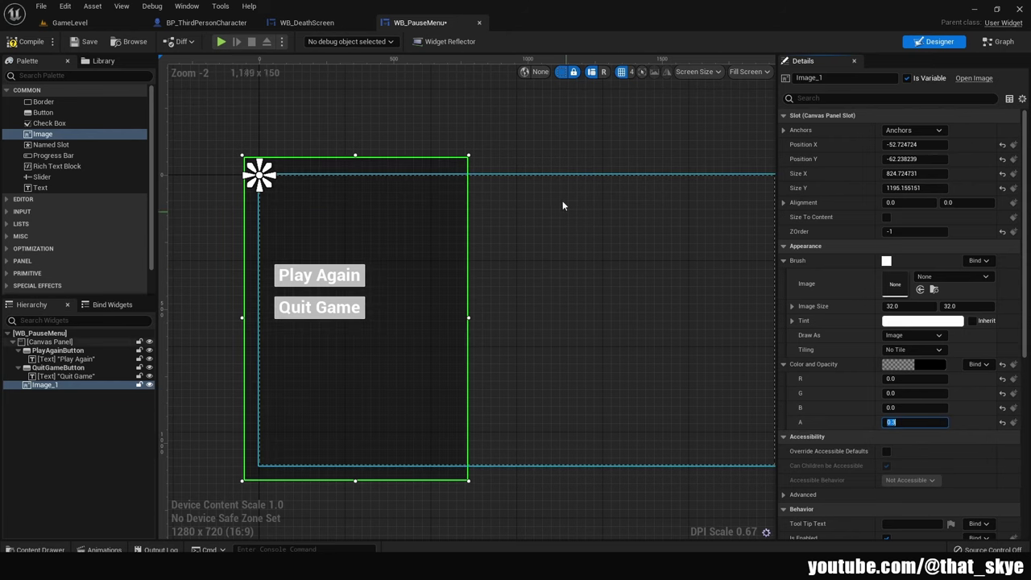
{"action": "right_click_drag", "start_coordinate": [565, 135], "coordinate": [597, 138]}
{"action": "left_click_drag", "start_coordinate": [500, 322], "coordinate": [416, 322]}
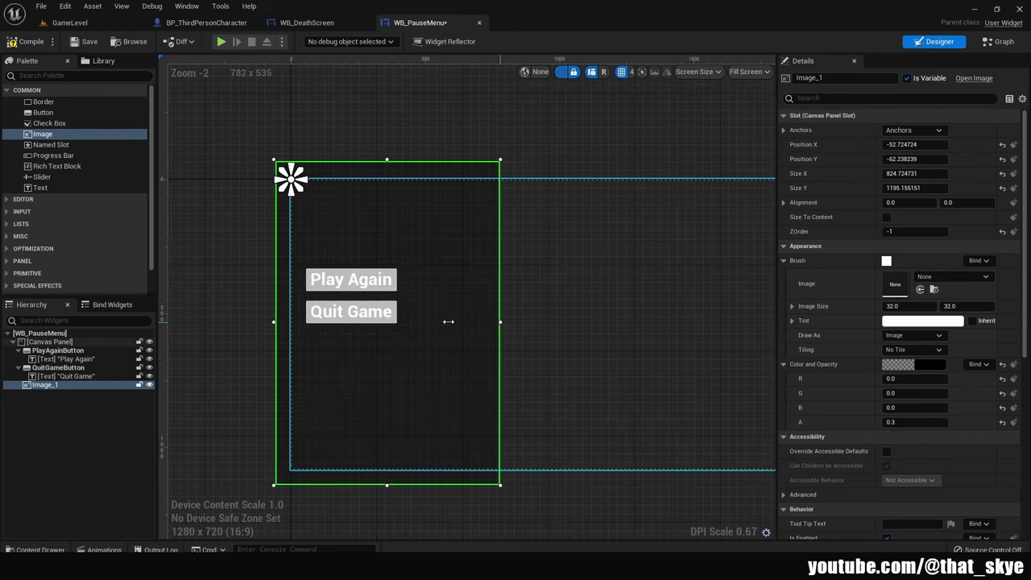
{"action": "left_click_drag", "start_coordinate": [418, 322], "coordinate": [419, 322]}
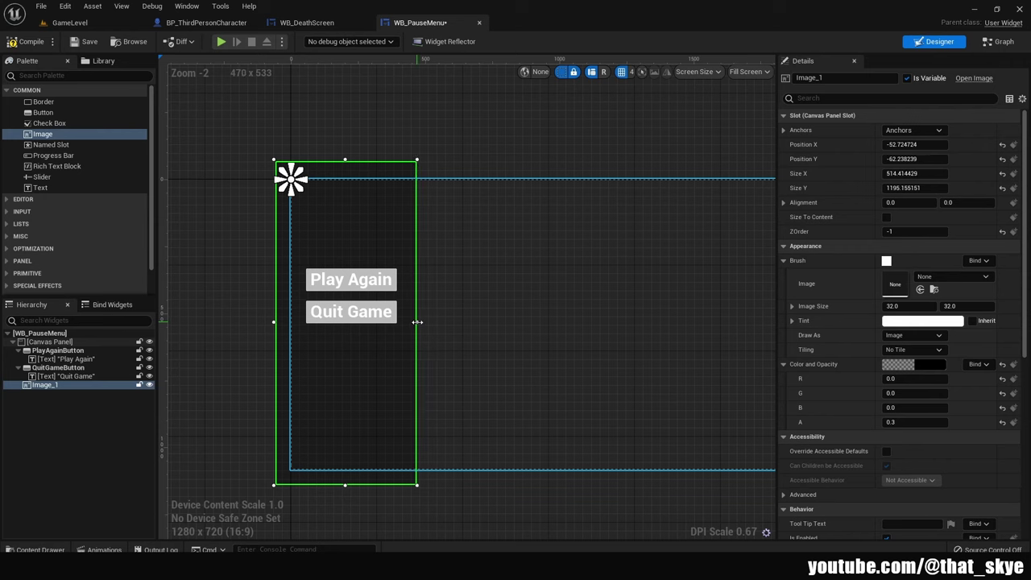
Give WB_DeathScreen a full-screen black Image with ZOrder -1 and 0.3 opacity
{"action": "left_click", "coordinate": [323, 23]}
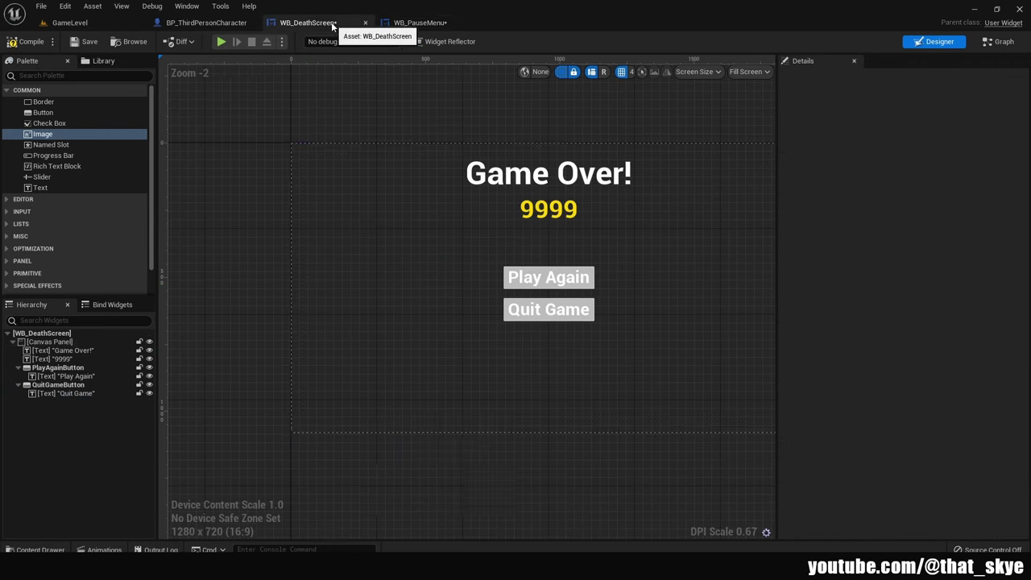
{"action": "mouse_move", "coordinate": [64, 135]}
{"action": "left_mouse_down"}
{"action": "mouse_move", "coordinate": [330, 211]}
{"action": "mouse_move", "coordinate": [277, 121]}
{"action": "left_mouse_up"}
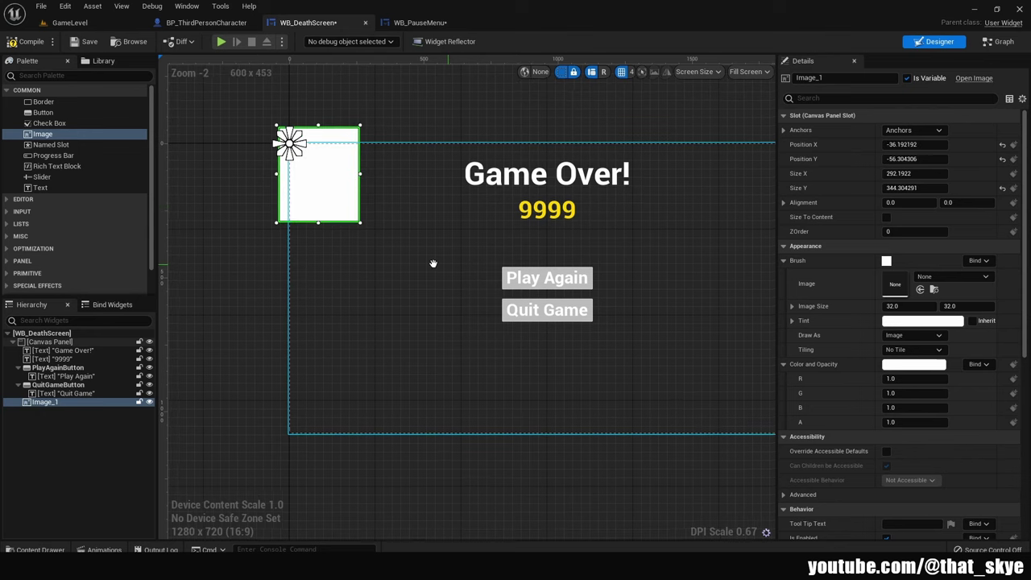
{"action": "left_click_drag", "start_coordinate": [362, 222], "coordinate": [701, 421]}
{"action": "left_click", "coordinate": [914, 231]}
{"action": "type", "text": "-1"}
{"action": "key", "text": "Return"}
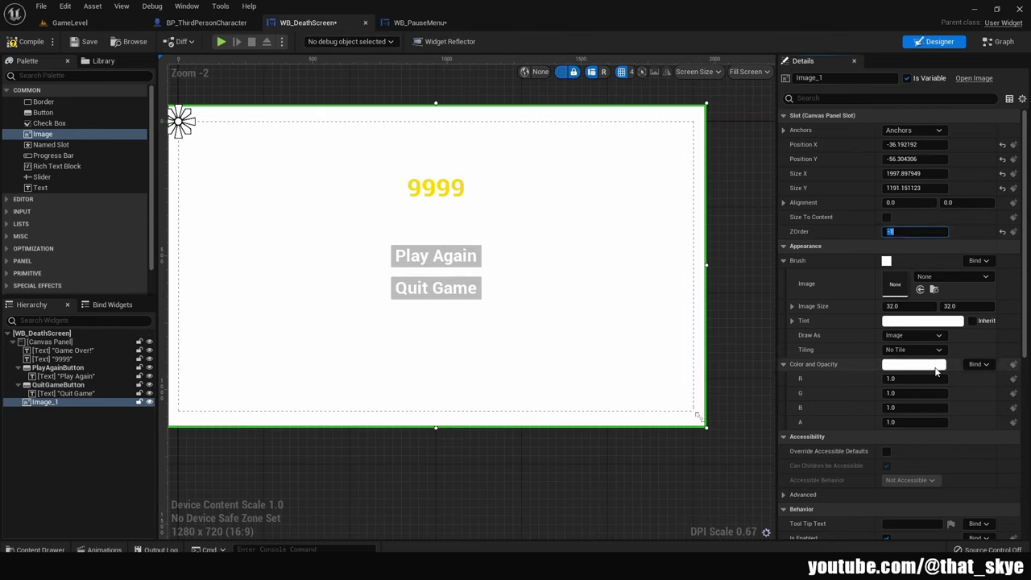
{"action": "left_click", "coordinate": [913, 364]}
{"action": "left_click", "coordinate": [846, 423]}
{"action": "left_click", "coordinate": [914, 422]}
{"action": "type", "text": "0.3"}
{"action": "key", "text": "Return"}
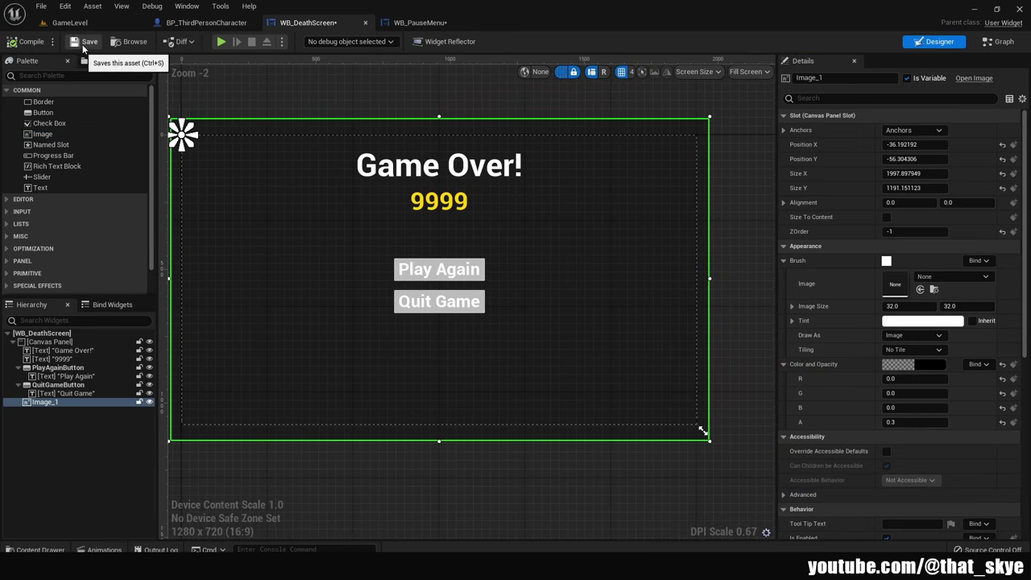
Save the death screen widget
{"action": "left_click", "coordinate": [85, 41]}
{"action": "left_click", "coordinate": [229, 23]}
{"action": "left_click", "coordinate": [419, 23]}
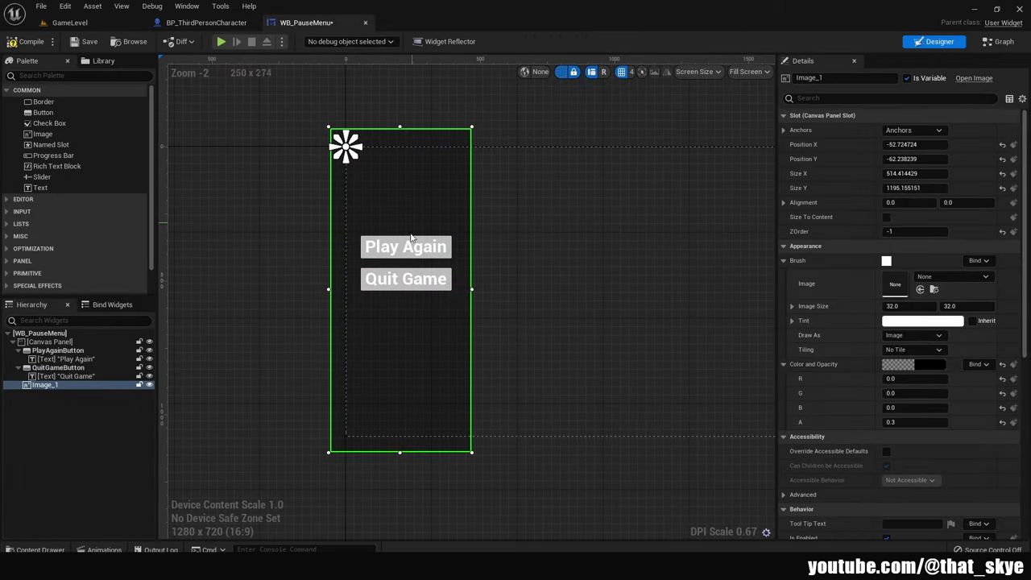
Rename the Play Again button to ResumeButton, label it 'Resume', and move it higher
{"action": "left_click", "coordinate": [55, 351]}
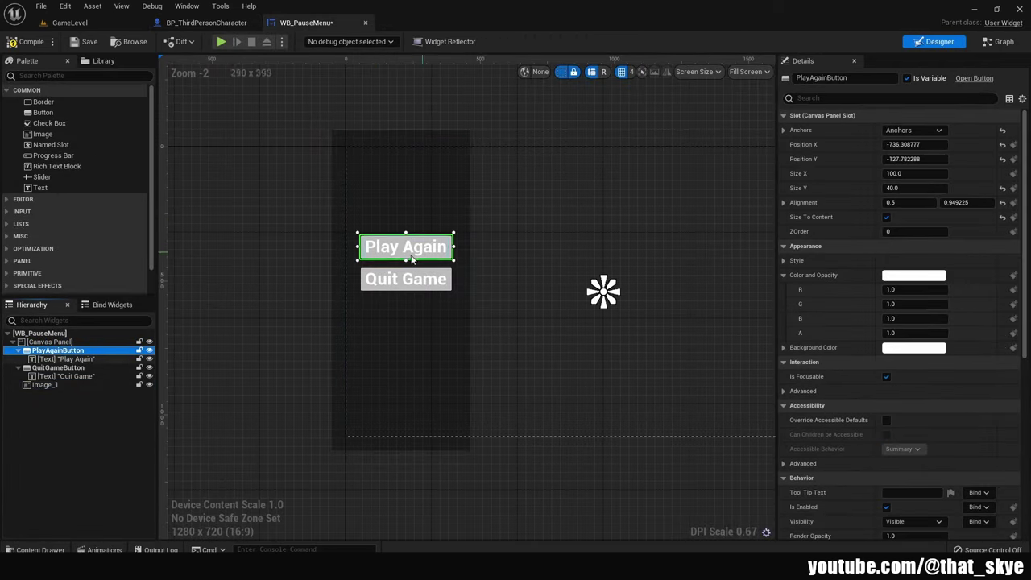
{"action": "left_click", "coordinate": [71, 353]}
{"action": "type", "text": "ResumeButt"}
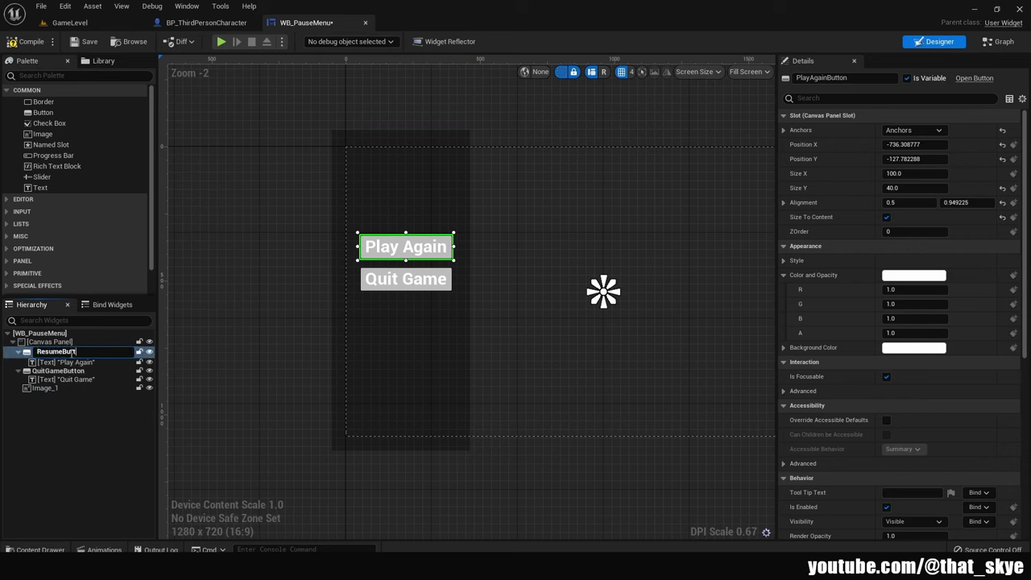
{"action": "type", "text": "on"}
{"action": "key", "text": "Return"}
{"action": "left_click", "coordinate": [65, 359]}
{"action": "left_click", "coordinate": [910, 188]}
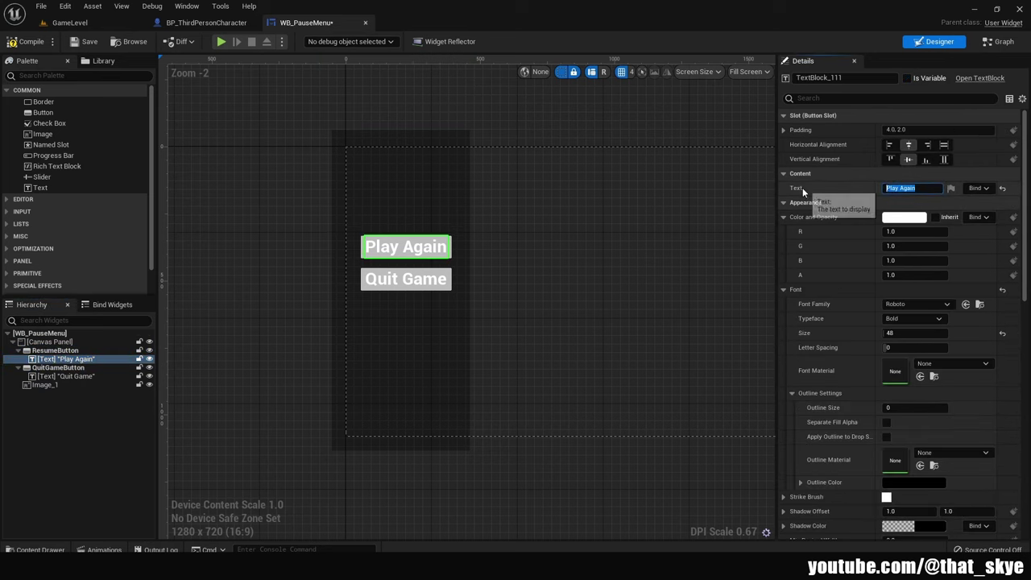
{"action": "type", "text": "Resume"}
{"action": "key", "text": "Return"}
{"action": "left_click", "coordinate": [434, 235]}
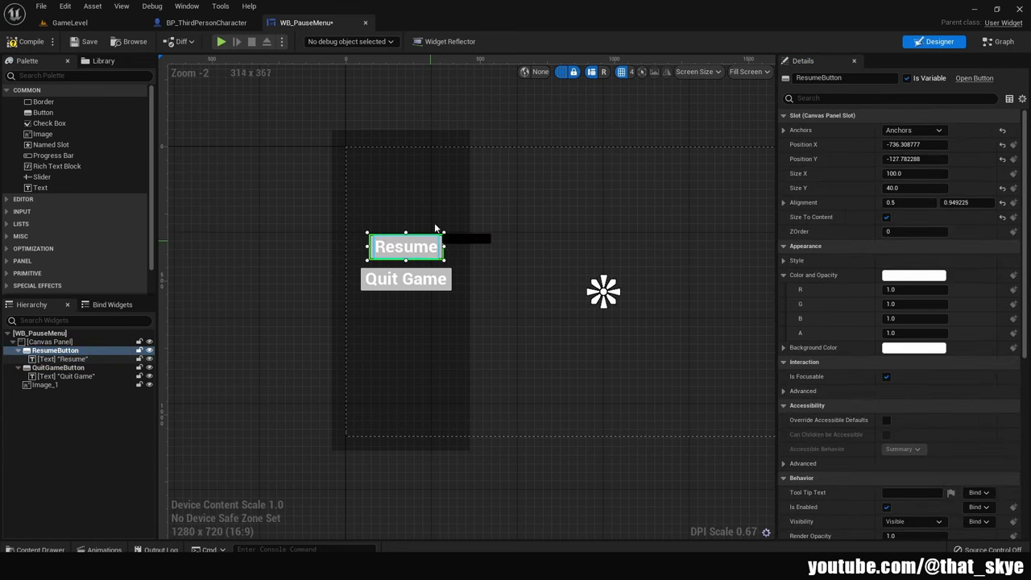
{"action": "left_click_drag", "start_coordinate": [433, 238], "coordinate": [433, 187]}
{"action": "left_click", "coordinate": [405, 278]}
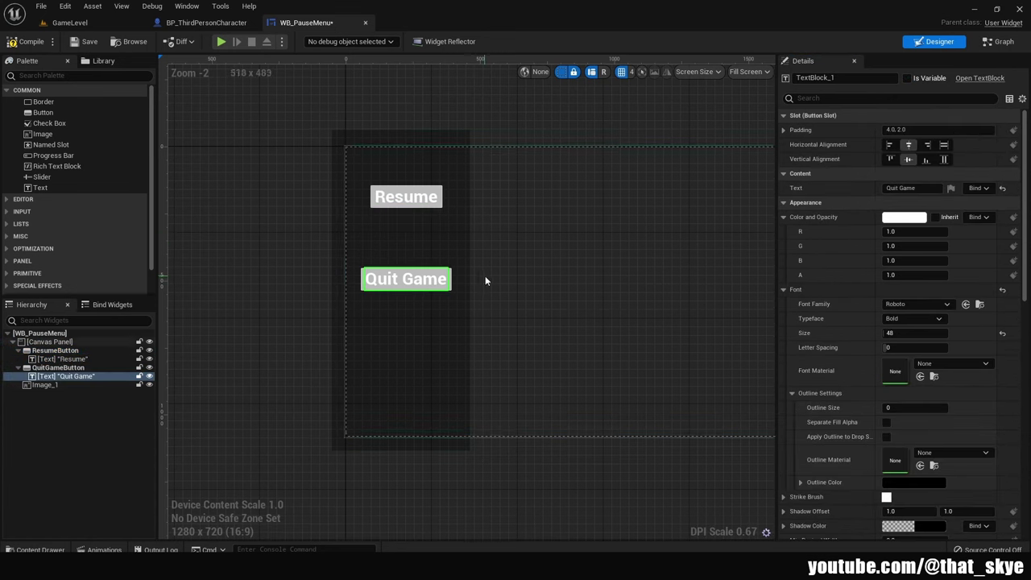
Duplicate it as RestartButton labelled 'Restart', placed between Resume and Quit Game
{"action": "left_click", "coordinate": [54, 350]}
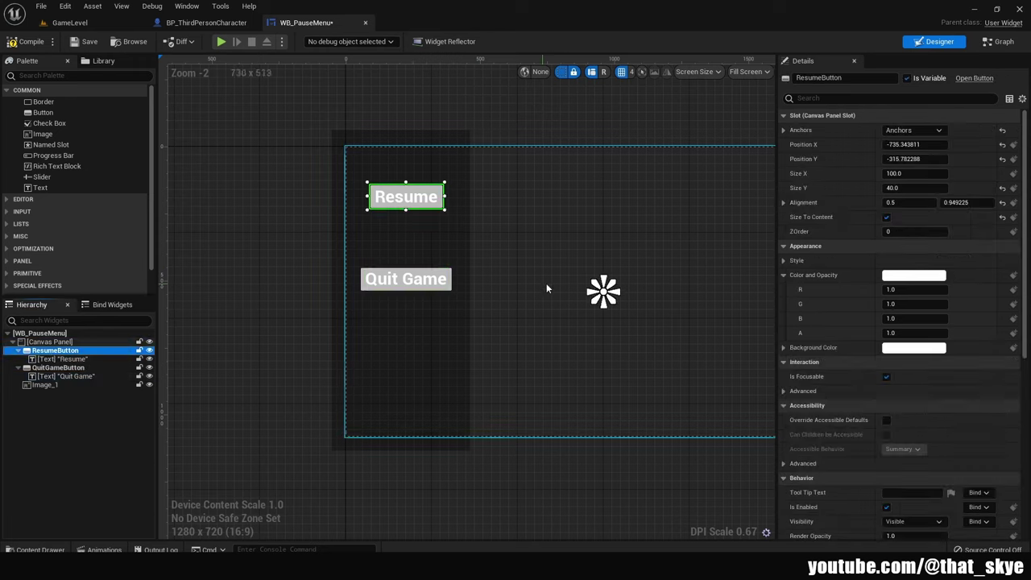
{"action": "key", "text": "ctrl+d"}
{"action": "left_click_drag", "start_coordinate": [488, 253], "coordinate": [425, 255]}
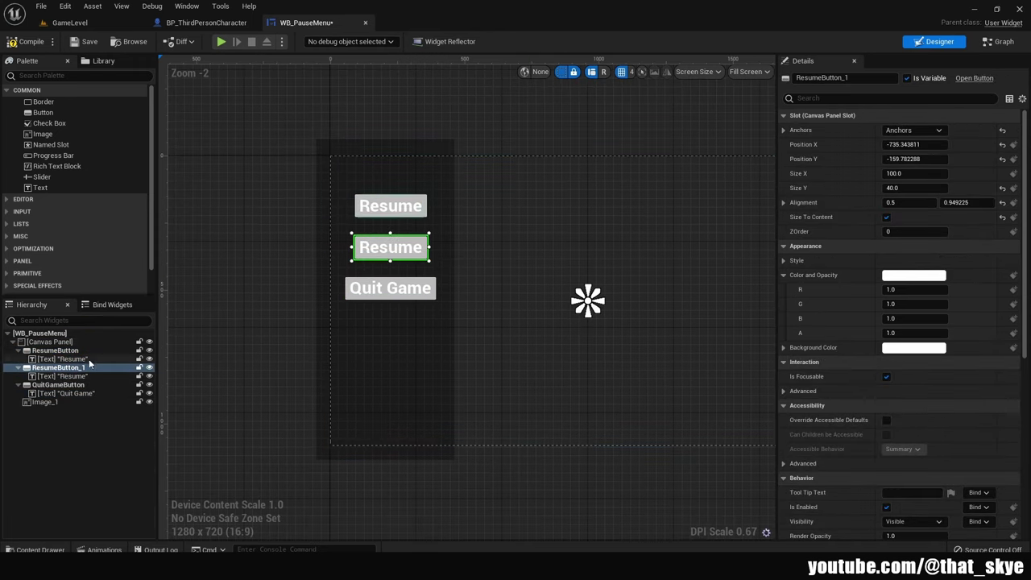
{"action": "double_click", "coordinate": [90, 367]}
{"action": "type", "text": "RestartBu"}
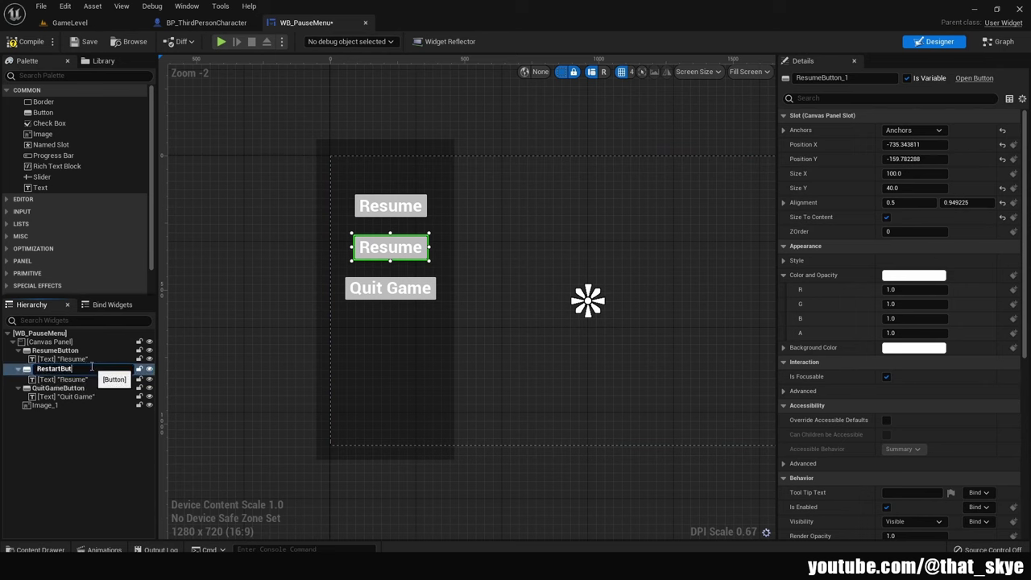
{"action": "type", "text": "ton"}
{"action": "key", "text": "Return"}
{"action": "left_click", "coordinate": [62, 376]}
{"action": "left_click", "coordinate": [910, 188]}
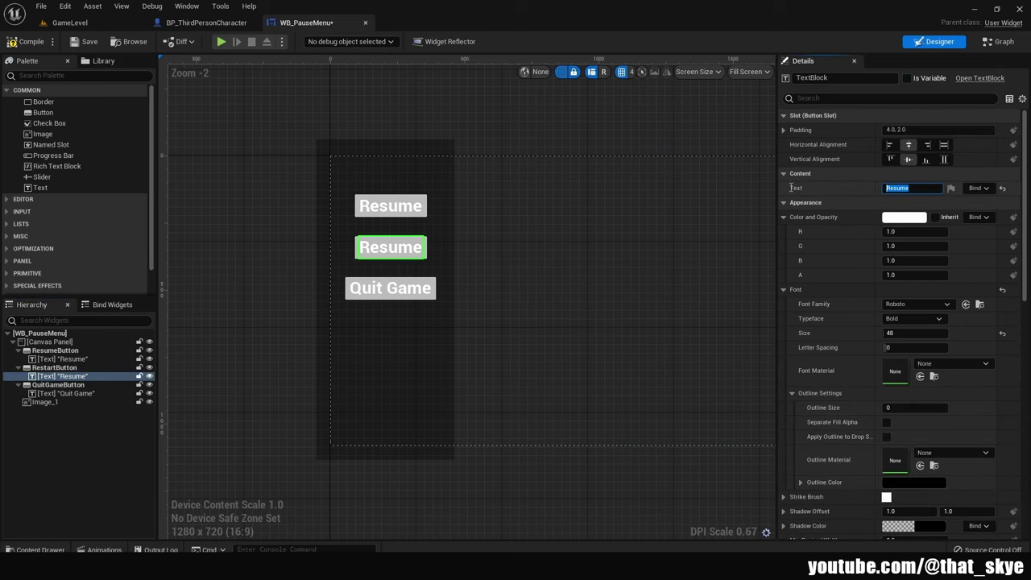
{"action": "type", "text": "Restart"}
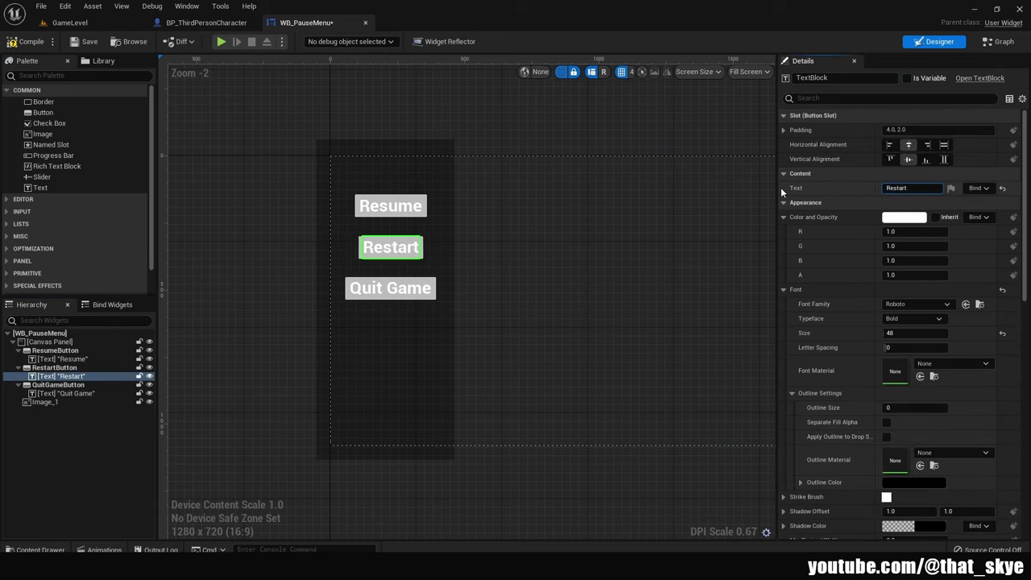
{"action": "left_click", "coordinate": [682, 132]}
{"action": "right_click_drag", "start_coordinate": [676, 132], "coordinate": [577, 132]}
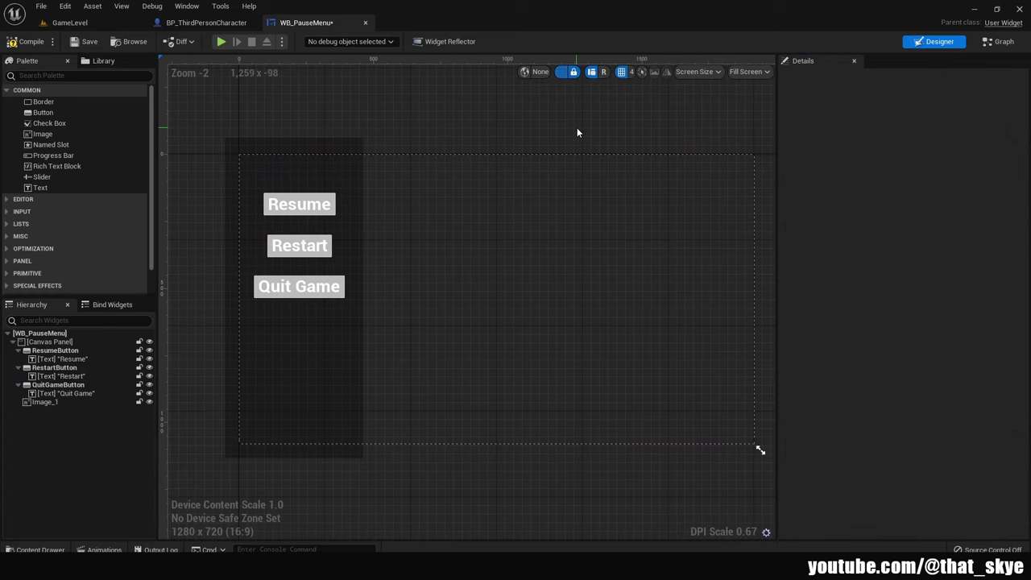
In the Event Graph, disconnect the ResumeButton On Clicked event from Open Level
{"action": "left_click", "coordinate": [999, 42]}
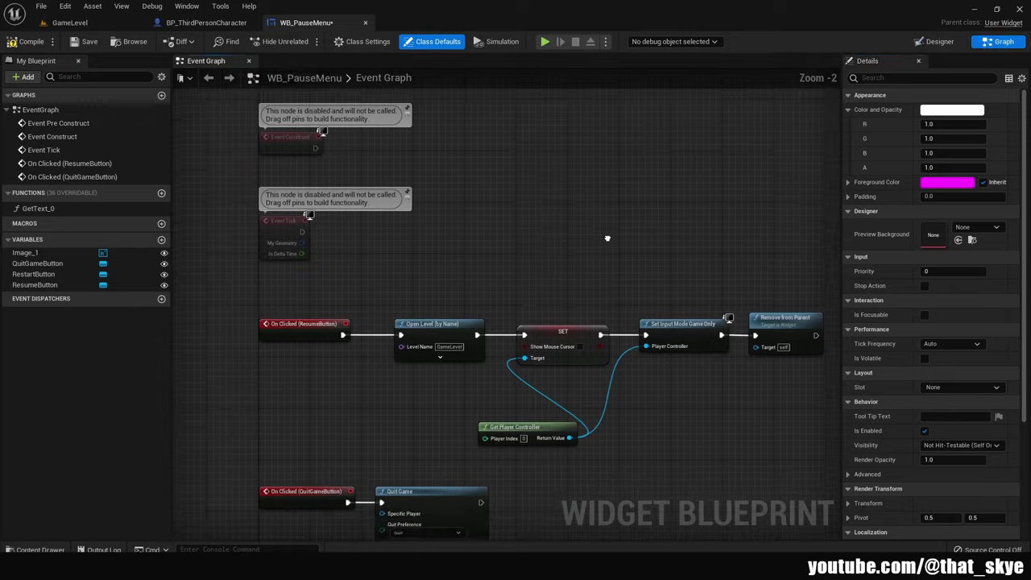
{"action": "right_click_drag", "start_coordinate": [607, 238], "coordinate": [612, 147]}
{"action": "left_click", "coordinate": [348, 242], "text": "alt"}
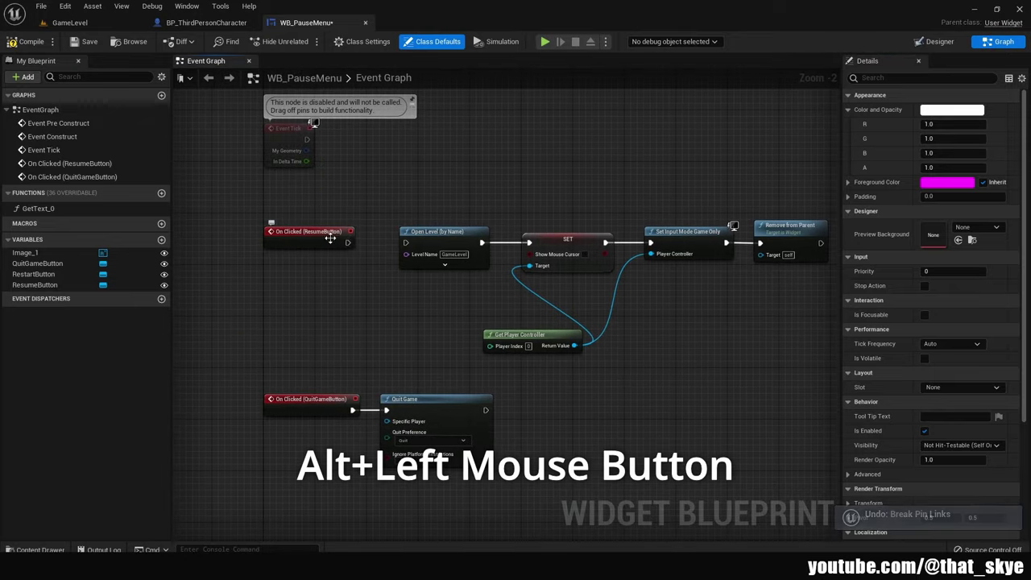
{"action": "left_click_drag", "start_coordinate": [330, 237], "coordinate": [369, 185]}
{"action": "right_click_drag", "start_coordinate": [369, 185], "coordinate": [405, 196]}
Add an On Clicked (RestartButton) event and wire it into Open Level
{"action": "left_click", "coordinate": [33, 274]}
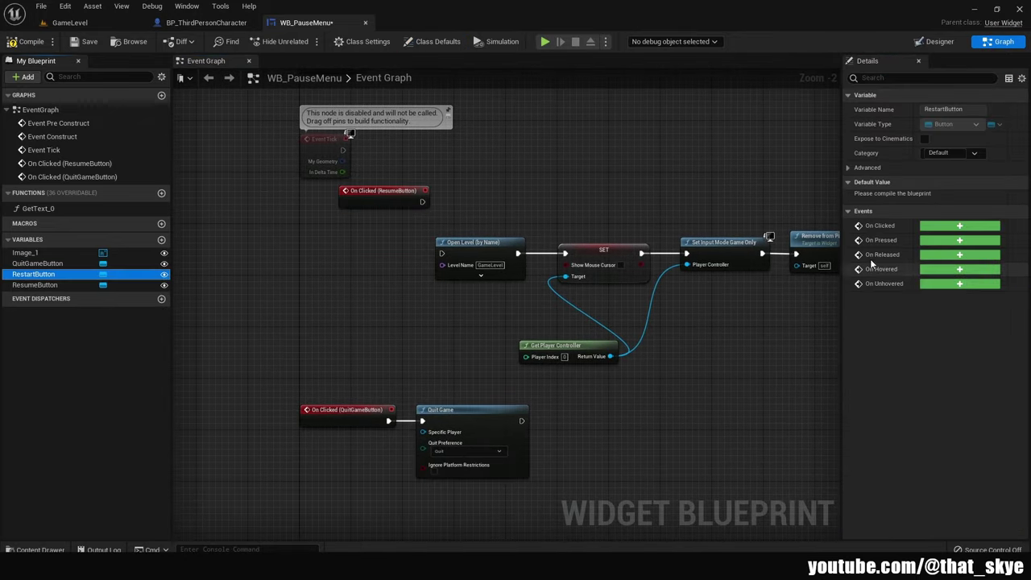
{"action": "left_click", "coordinate": [959, 226]}
{"action": "right_click_drag", "start_coordinate": [446, 222], "coordinate": [378, 435]}
{"action": "mouse_move", "coordinate": [407, 491]}
{"action": "left_mouse_down"}
{"action": "mouse_move", "coordinate": [429, 263]}
{"action": "mouse_move", "coordinate": [420, 228]}
{"action": "mouse_move", "coordinate": [509, 229]}
{"action": "left_mouse_up"}
{"action": "right_click_drag", "start_coordinate": [767, 283], "coordinate": [565, 263]}
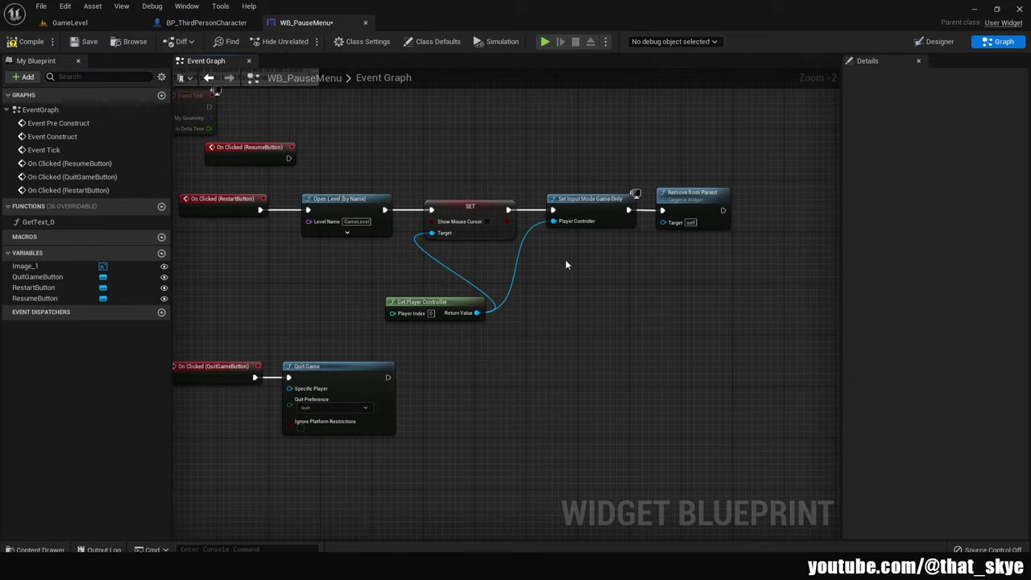
{"action": "right_click_drag", "start_coordinate": [568, 211], "coordinate": [544, 206]}
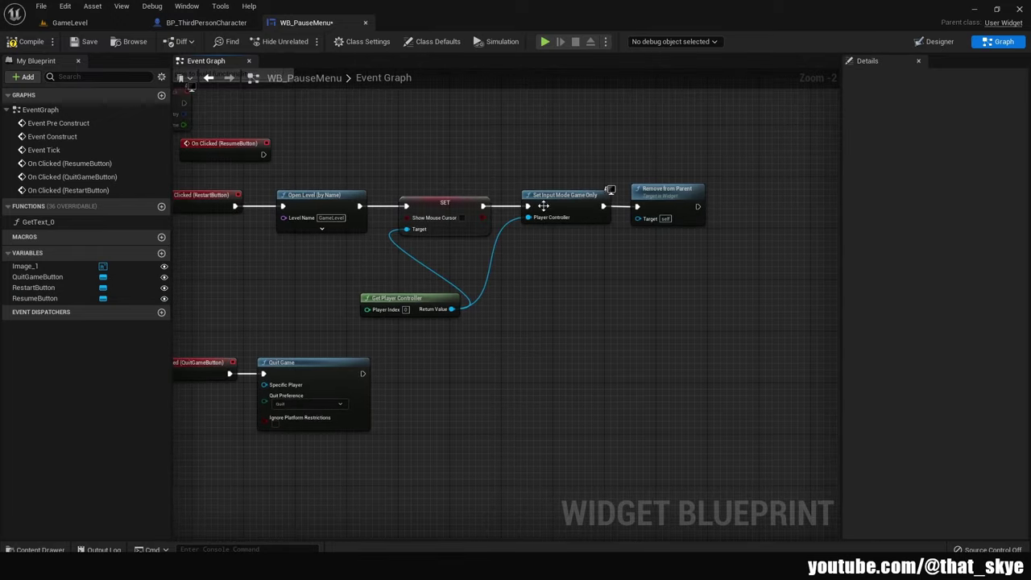
{"action": "scroll", "coordinate": [555, 266], "scroll_direction": "down", "scroll_amount": 1}
Move the restart chain below the Quit Game nodes and reposition the ResumeButton event
{"action": "left_click_drag", "start_coordinate": [725, 197], "coordinate": [351, 296]}
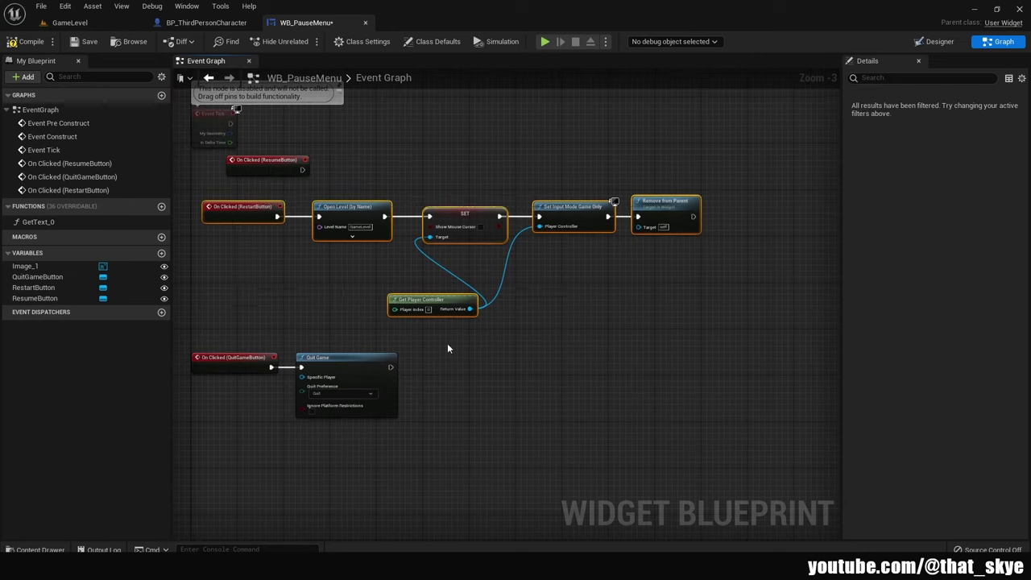
{"action": "right_click_drag", "start_coordinate": [278, 221], "coordinate": [327, 174]}
{"action": "left_click_drag", "start_coordinate": [327, 173], "coordinate": [319, 445]}
{"action": "right_click_drag", "start_coordinate": [399, 327], "coordinate": [451, 425]}
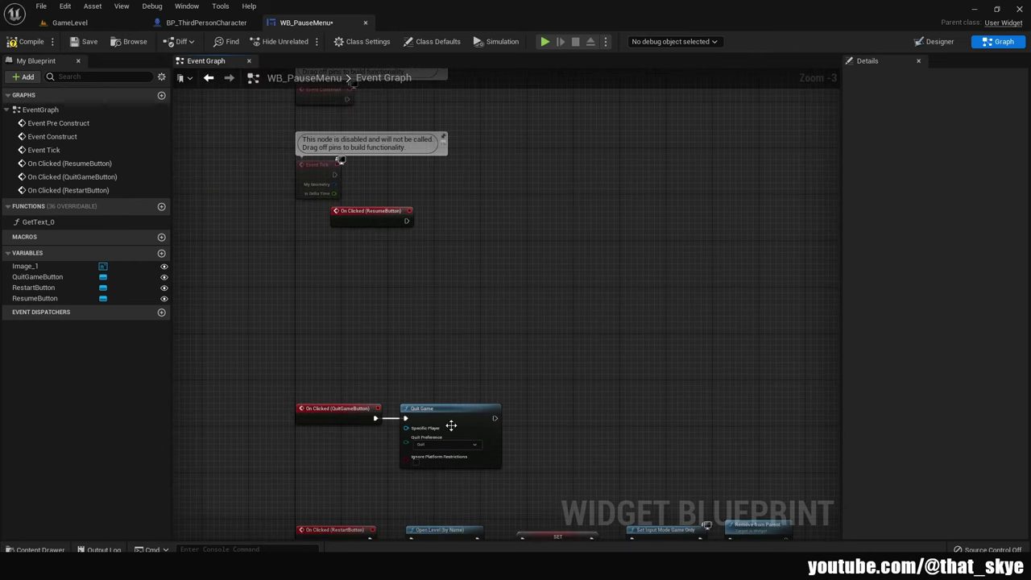
{"action": "left_click_drag", "start_coordinate": [358, 222], "coordinate": [329, 304]}
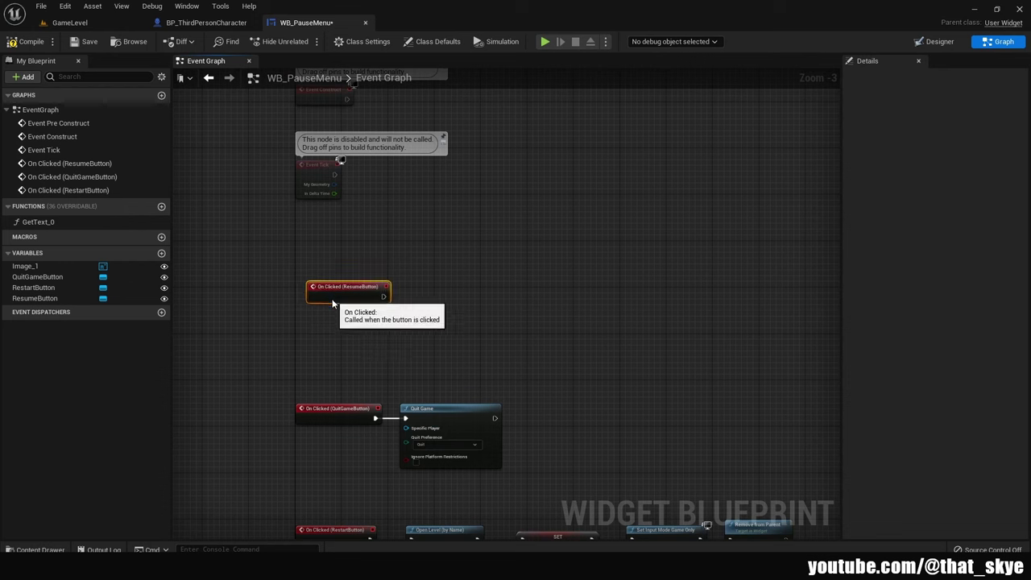
{"action": "scroll", "coordinate": [397, 300], "scroll_direction": "up", "scroll_amount": 1}
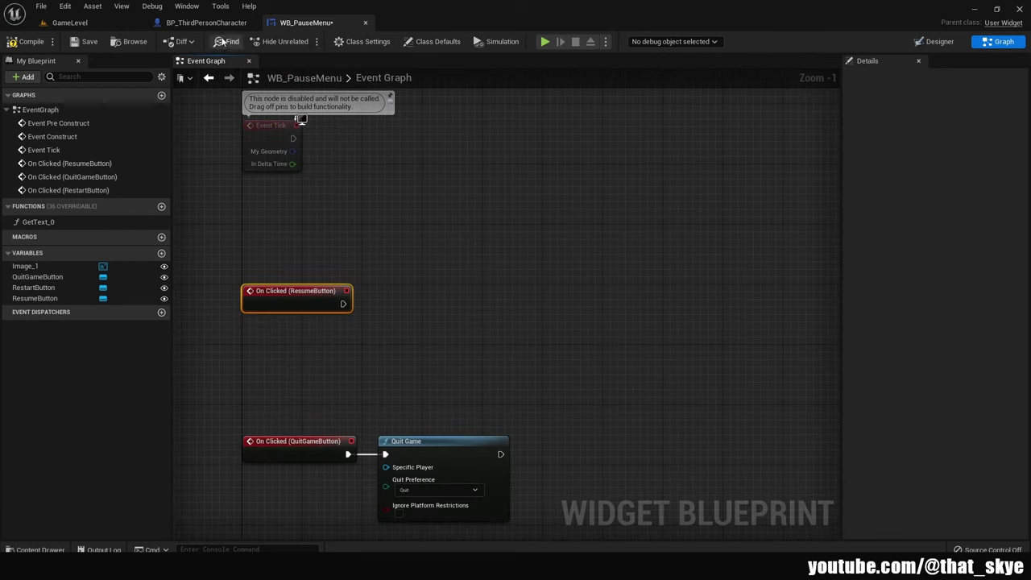
Review the pause logic nodes in BP_ThirdPersonCharacter's event graph, then return to WB_PauseMenu
{"action": "left_click", "coordinate": [206, 25]}
{"action": "right_click_drag", "start_coordinate": [480, 82], "coordinate": [507, 182]}
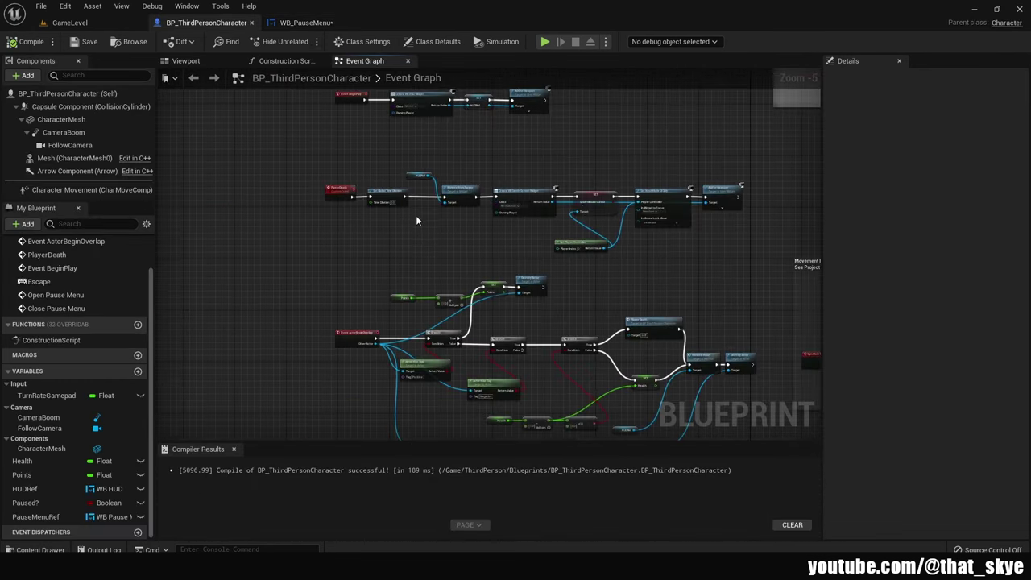
{"action": "scroll", "coordinate": [467, 290], "scroll_direction": "up", "scroll_amount": 2}
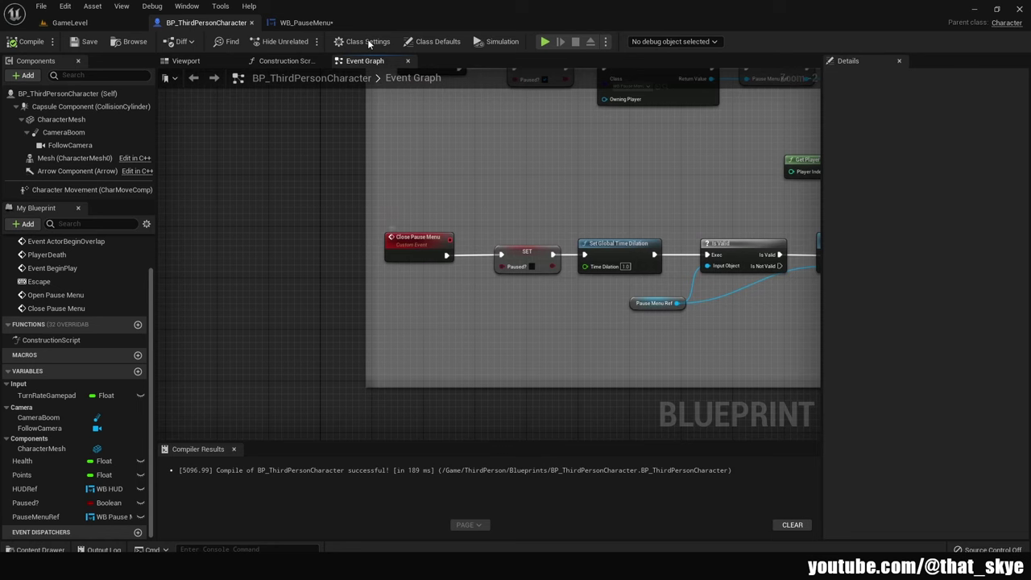
{"action": "left_click", "coordinate": [316, 22]}
Chain ResumeButton's On Clicked into Cast To BP_ThirdPersonCharacter (via Get Player Character) and Close Pause Menu
{"action": "left_click_drag", "start_coordinate": [344, 304], "coordinate": [389, 306]}
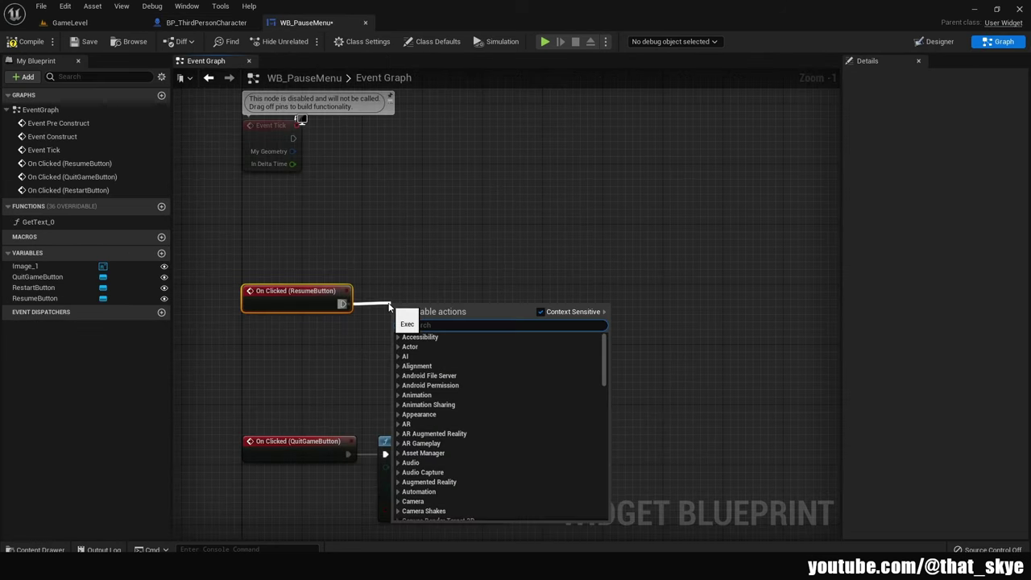
{"action": "type", "text": "thirdperson"}
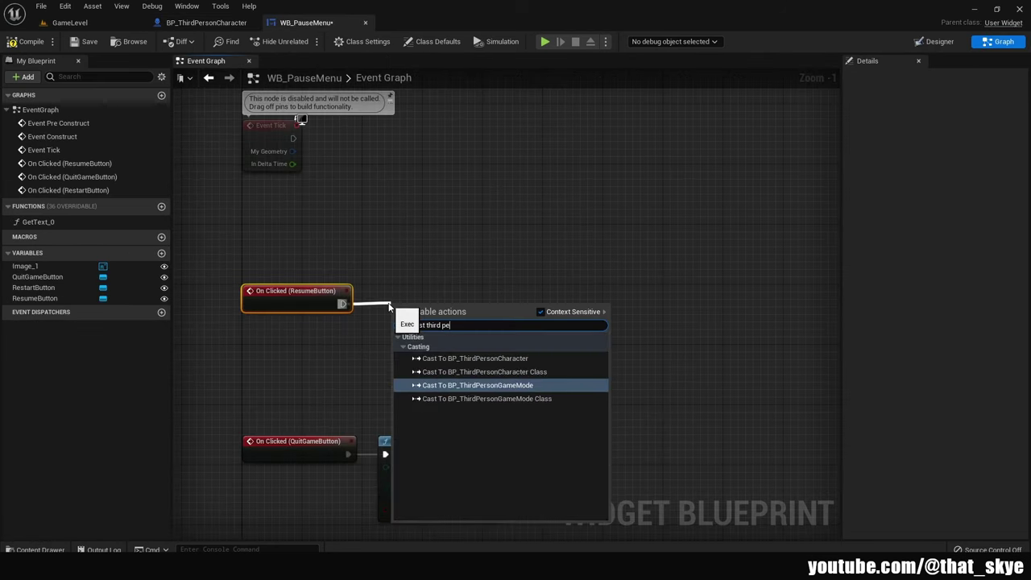
{"action": "key", "text": "Return"}
{"action": "left_click_drag", "start_coordinate": [416, 319], "coordinate": [320, 362]}
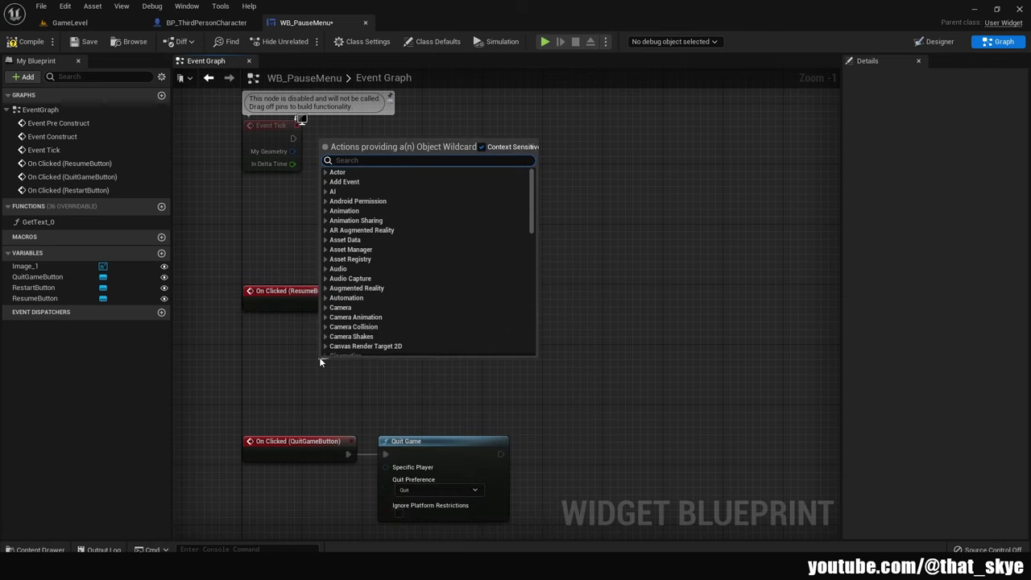
{"action": "type", "text": "get player character"}
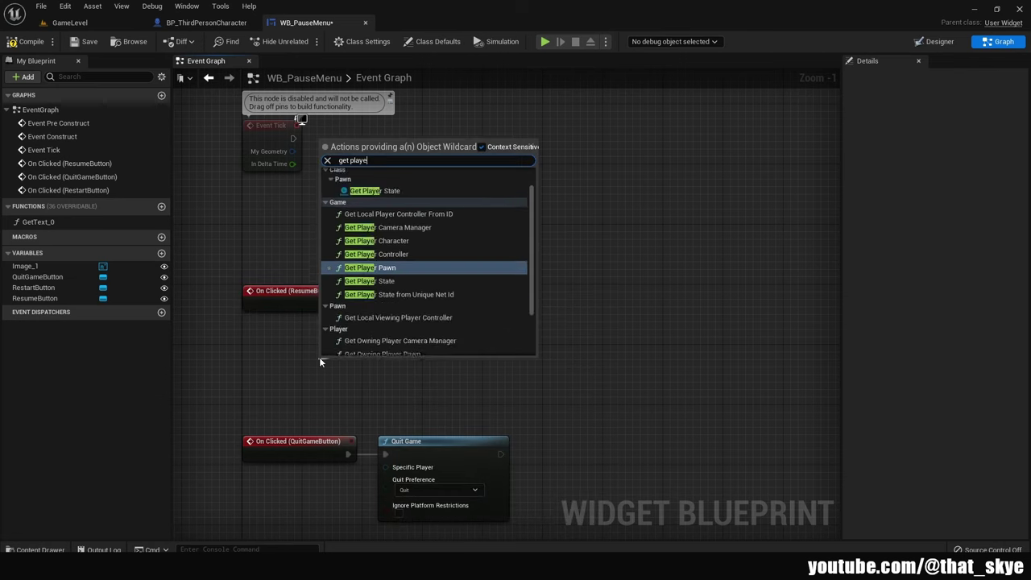
{"action": "key", "text": "Return"}
{"action": "left_click_drag", "start_coordinate": [435, 343], "coordinate": [478, 364]}
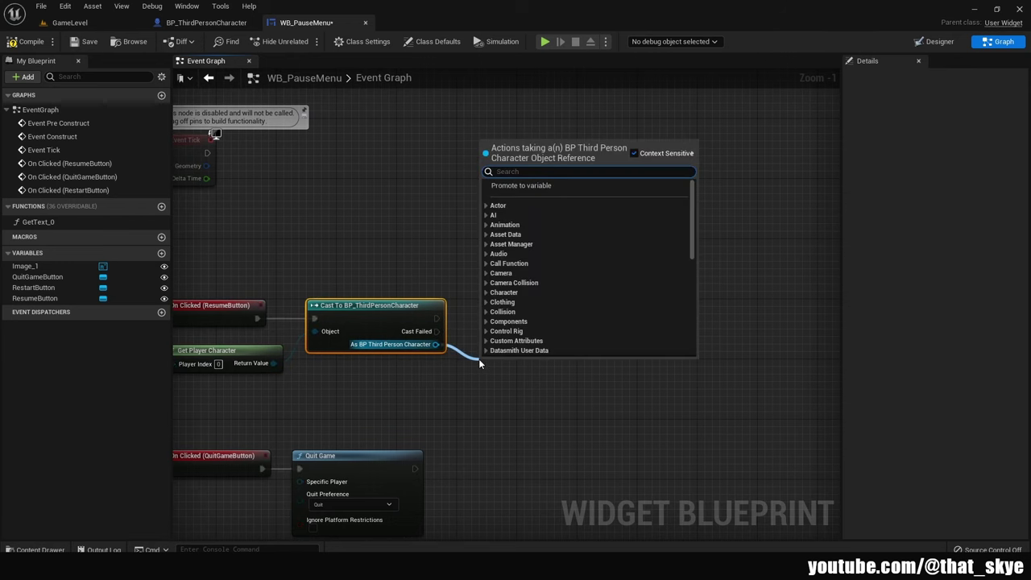
{"action": "type", "text": "close pause"}
{"action": "key", "text": "Return"}
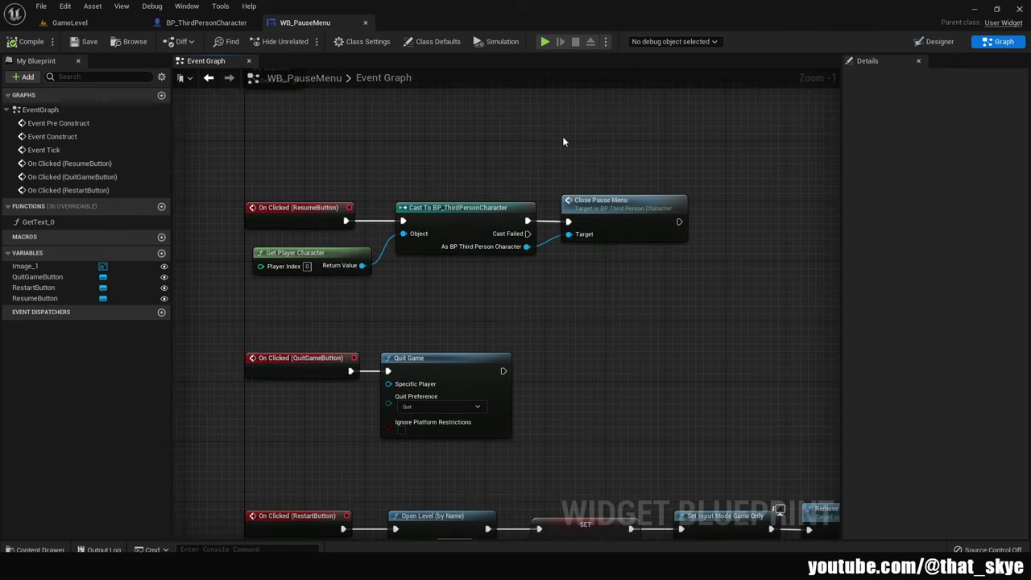
{"action": "left_click", "coordinate": [365, 22]}
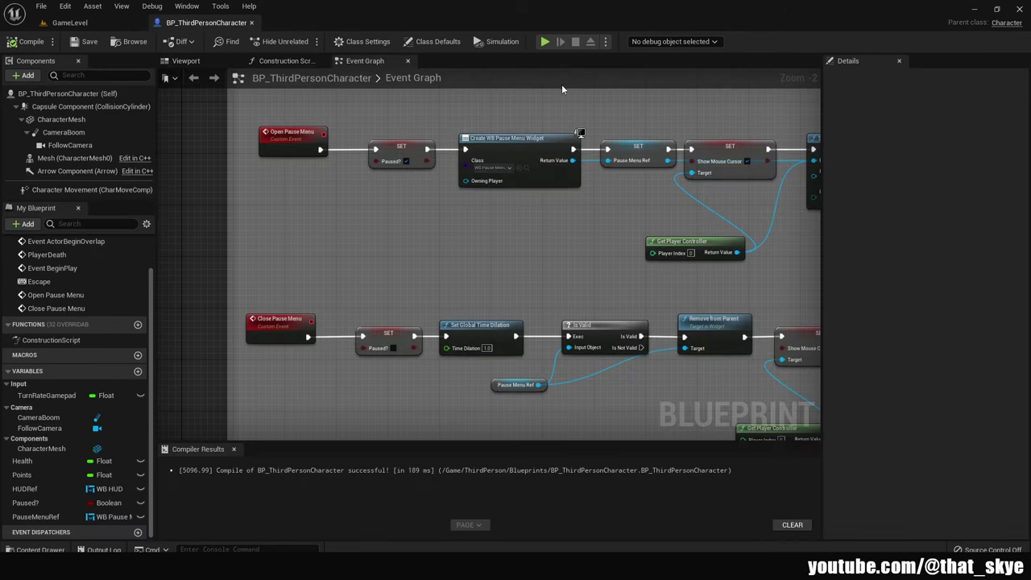
Run a quick Play session in GameLevel, stop it with Esc, and check the Play options
{"action": "left_click", "coordinate": [70, 22]}
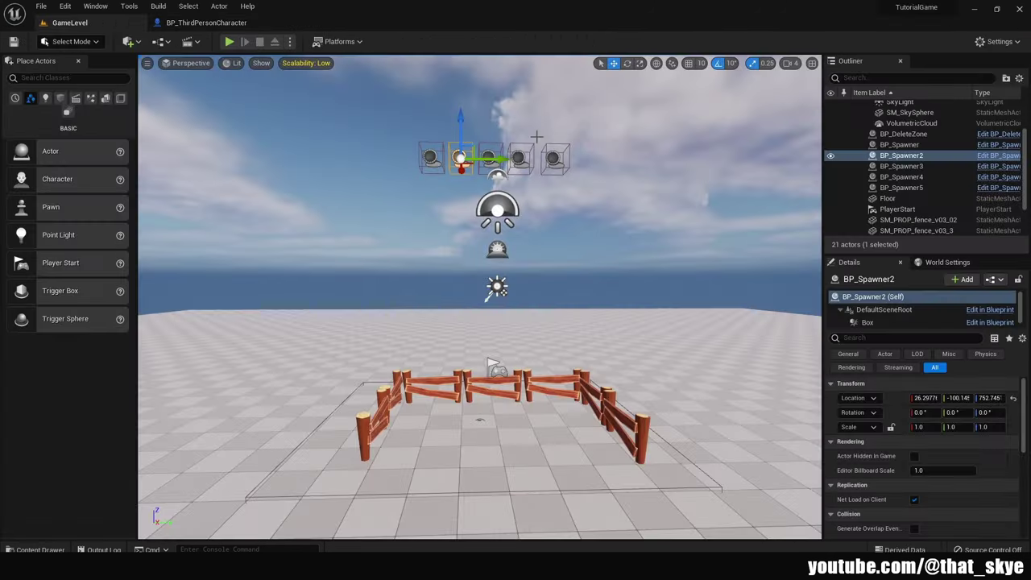
{"action": "left_click", "coordinate": [228, 41]}
{"action": "left_click", "coordinate": [440, 183]}
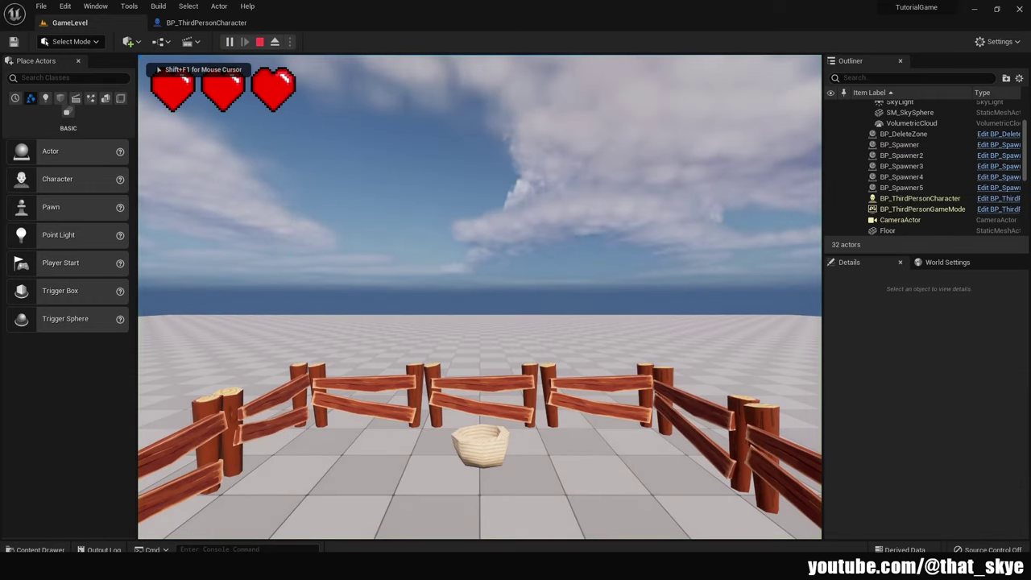
{"action": "key", "text": "Escape"}
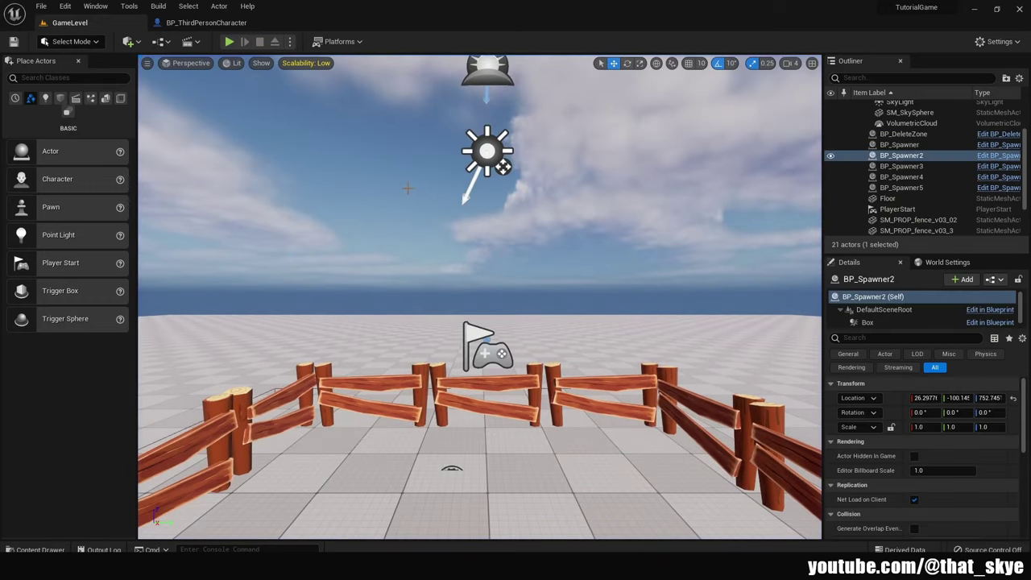
{"action": "left_click", "coordinate": [292, 44]}
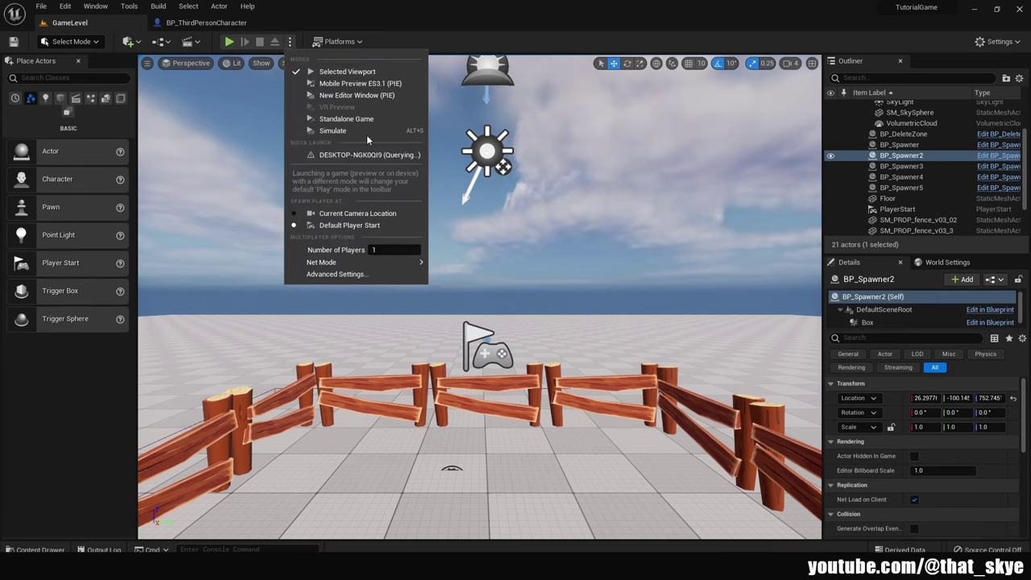
{"action": "left_click", "coordinate": [484, 48]}
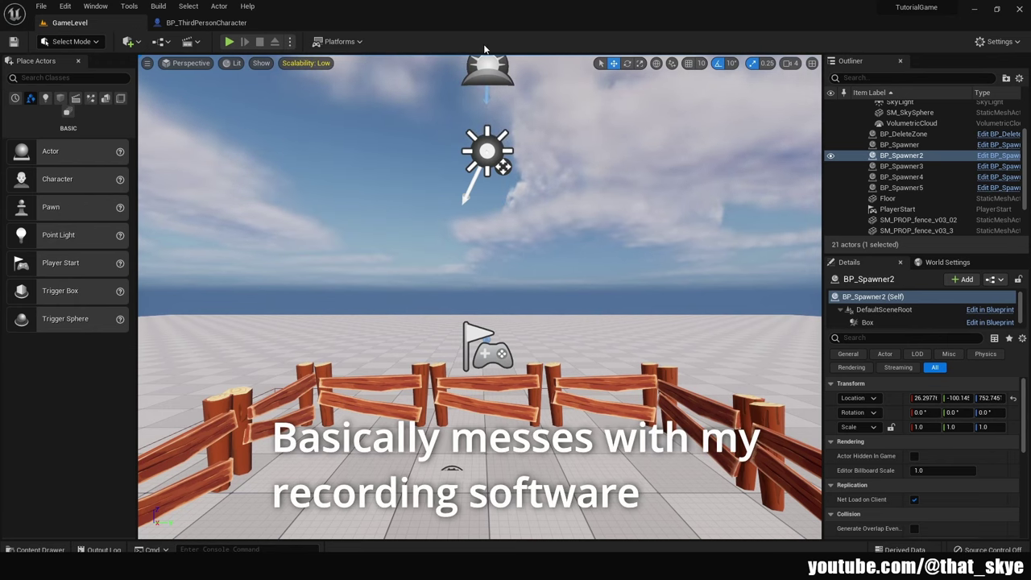
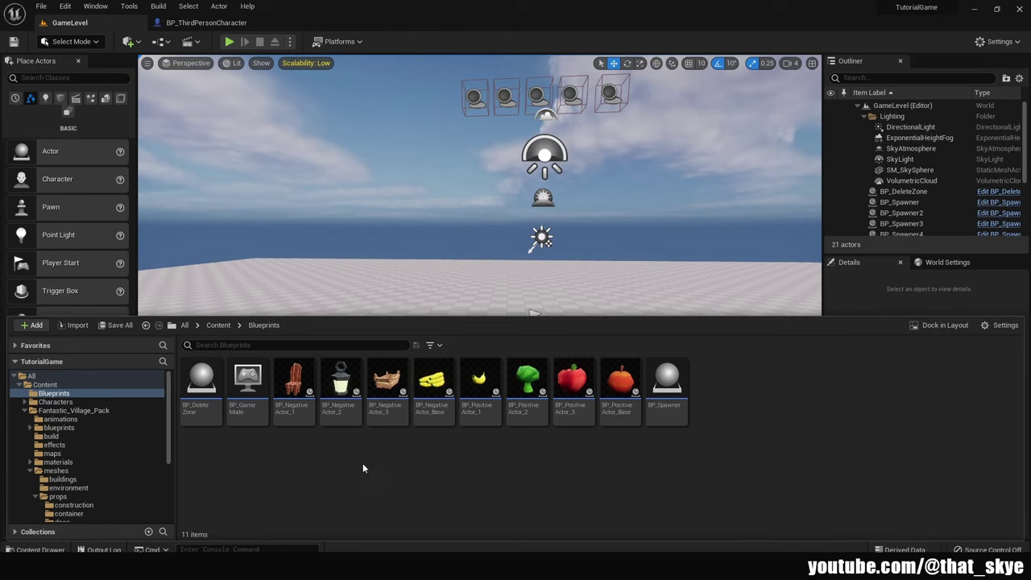
Cancel the accidental asset move prompt caused by a stray drag in the Content Drawer
{"action": "mouse_move", "coordinate": [247, 411]}
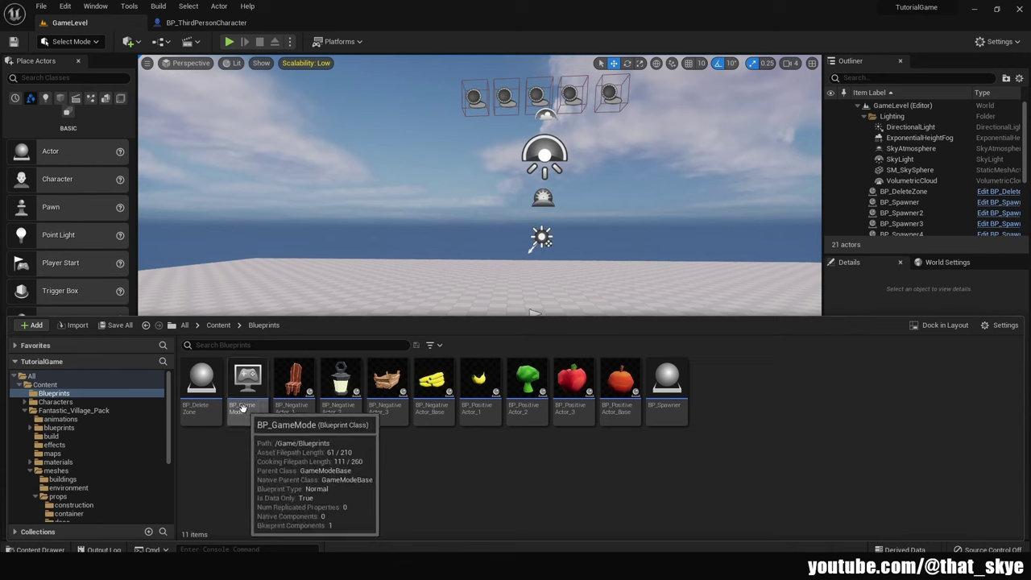
{"action": "left_click_drag", "start_coordinate": [249, 420], "coordinate": [459, 469]}
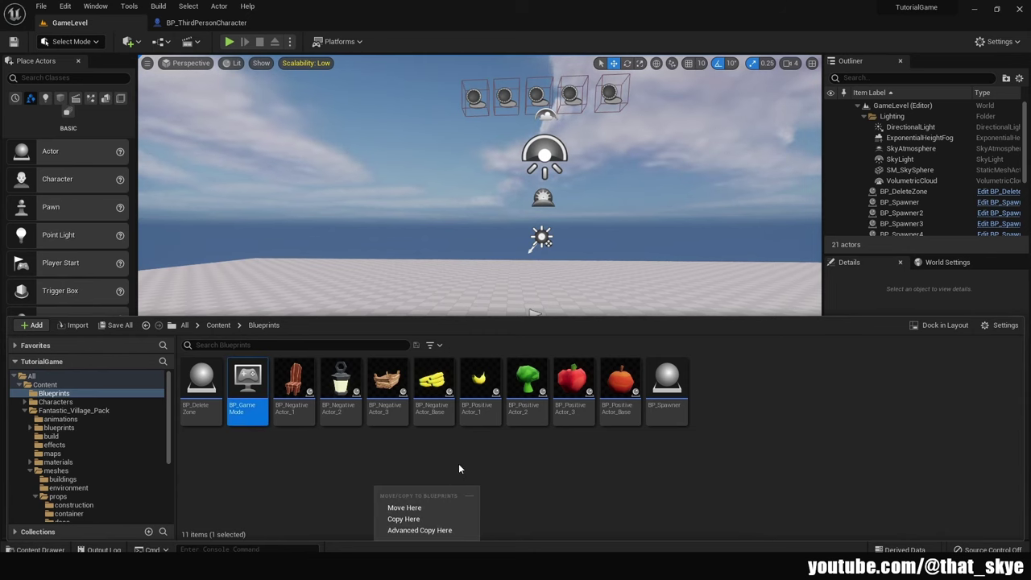
{"action": "left_click", "coordinate": [223, 440]}
Delete the BP_GameMode blueprint, confirming the deletion, and close the Content Drawer
{"action": "left_click", "coordinate": [247, 385]}
{"action": "key", "text": "Delete"}
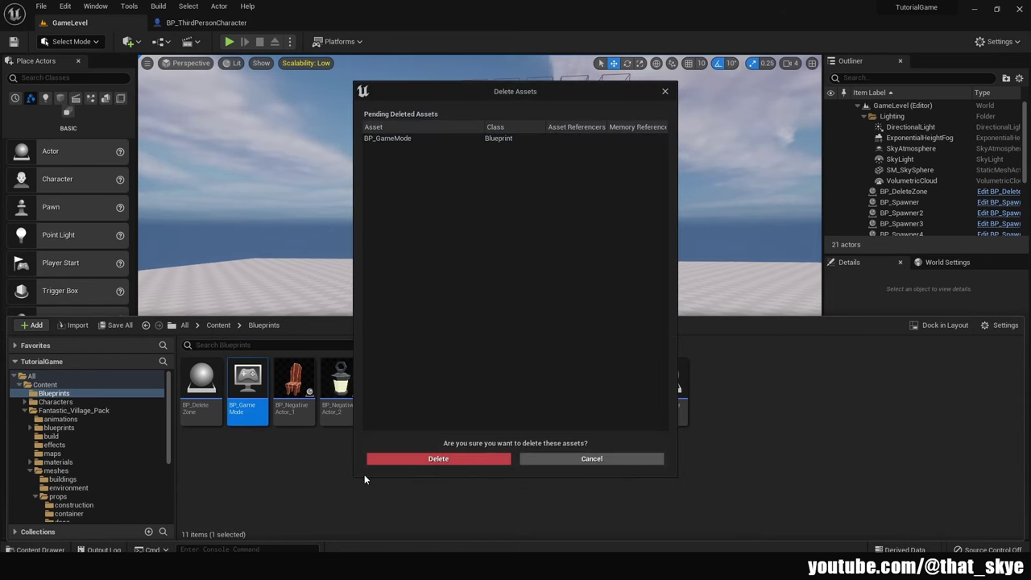
{"action": "left_click", "coordinate": [407, 458]}
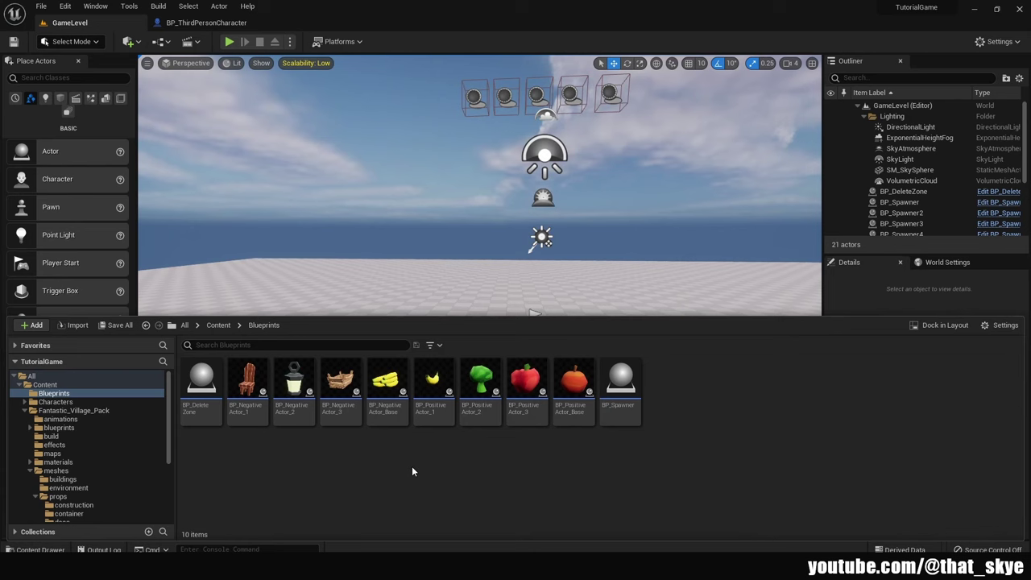
{"action": "left_click", "coordinate": [664, 275]}
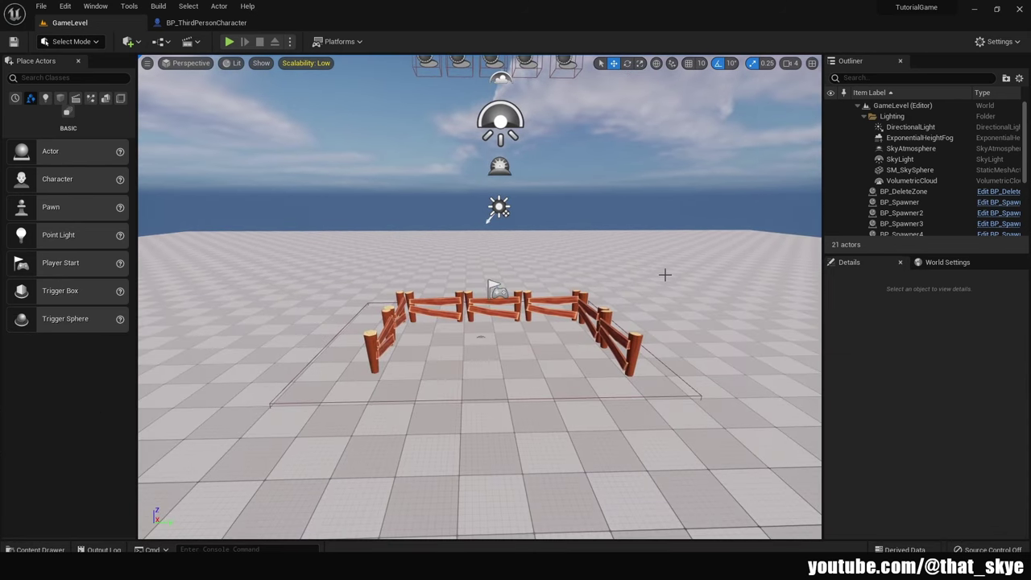
Load MainMenuLevel from the Content Drawer's Levels folder in place of GameLevel
{"action": "key", "text": "ctrl+space"}
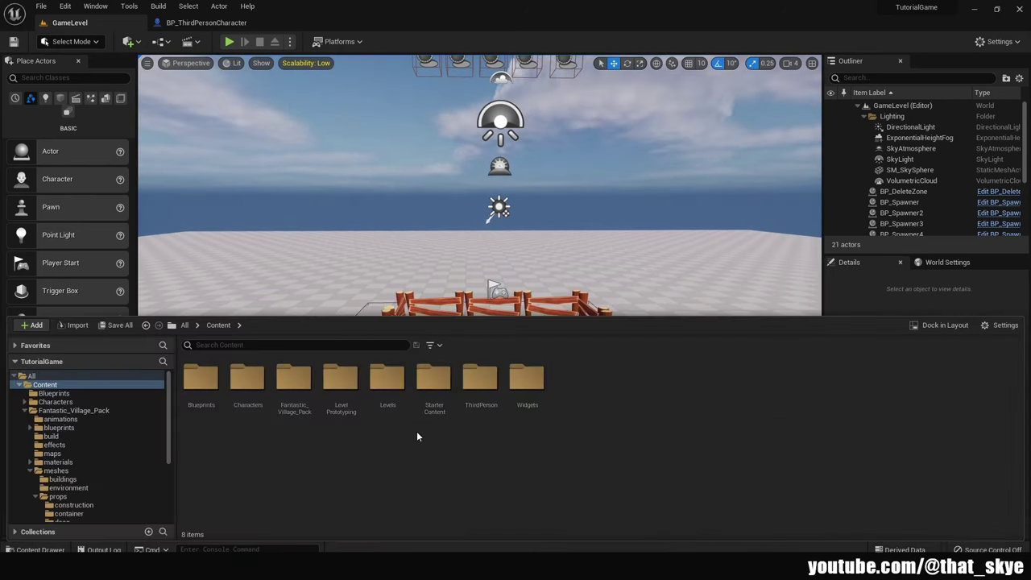
{"action": "double_click", "coordinate": [383, 377]}
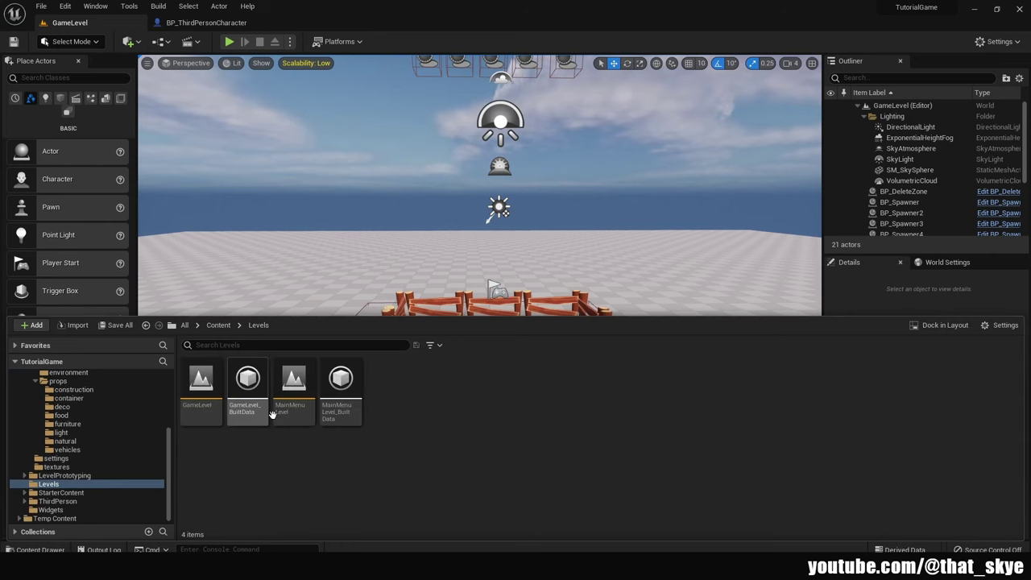
{"action": "double_click", "coordinate": [290, 391]}
{"action": "key", "text": "ctrl+space"}
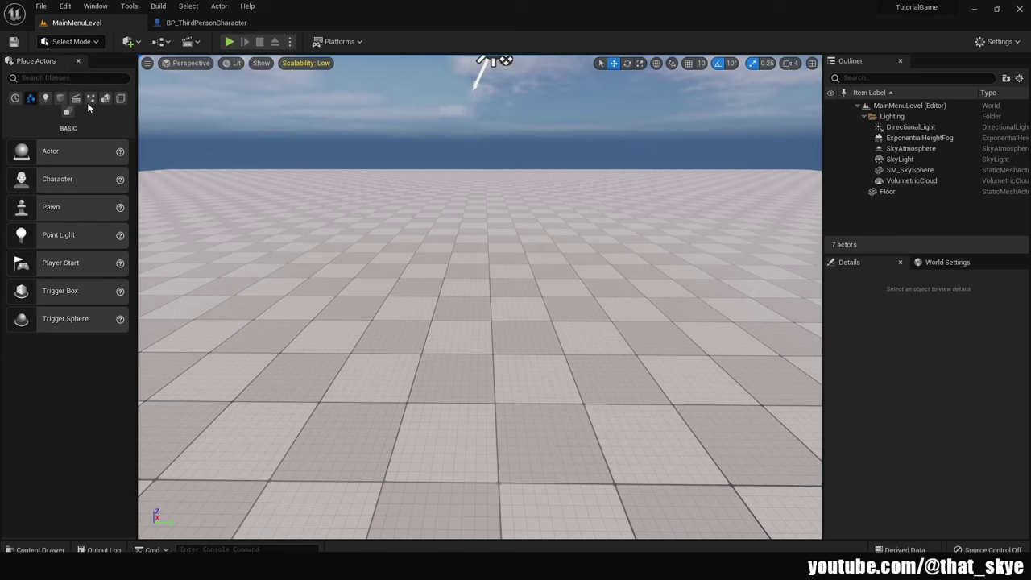
{"action": "left_click", "coordinate": [95, 6]}
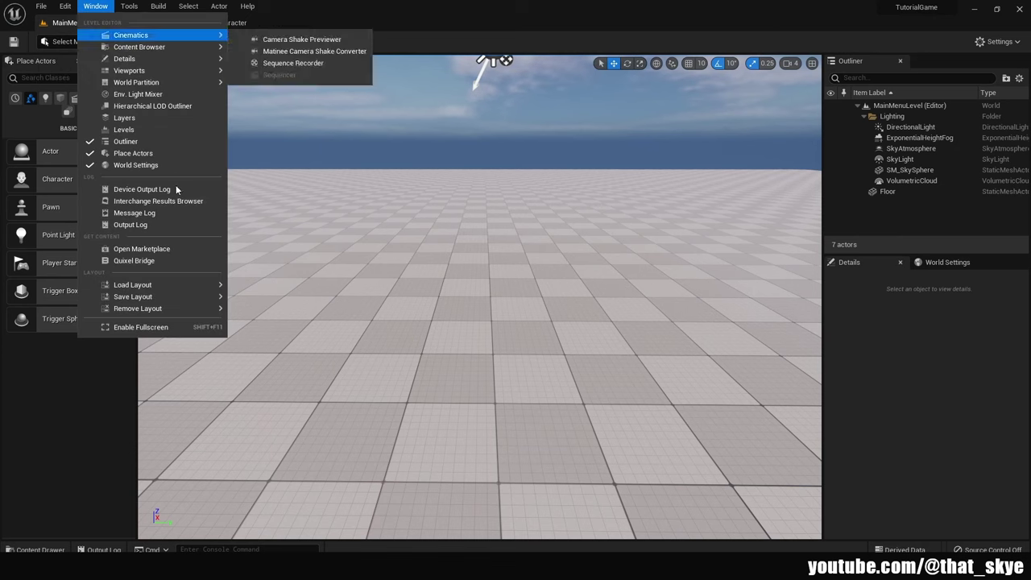
{"action": "left_click", "coordinate": [415, 191]}
{"action": "type", "text": "came"}
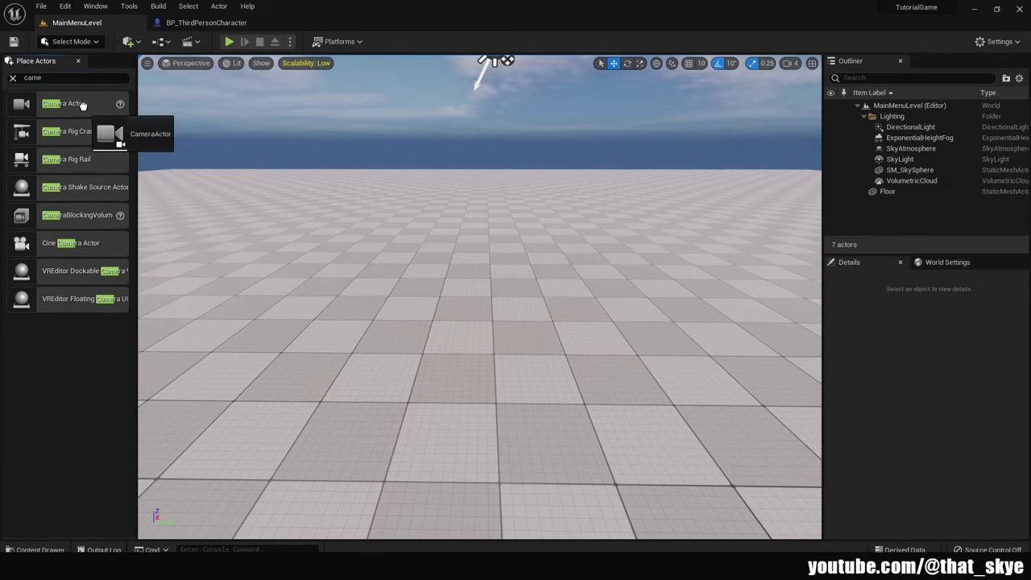
Place a Camera Actor, reset its location to the origin, and raise it above the floor
{"action": "left_click_drag", "start_coordinate": [63, 103], "coordinate": [467, 274]}
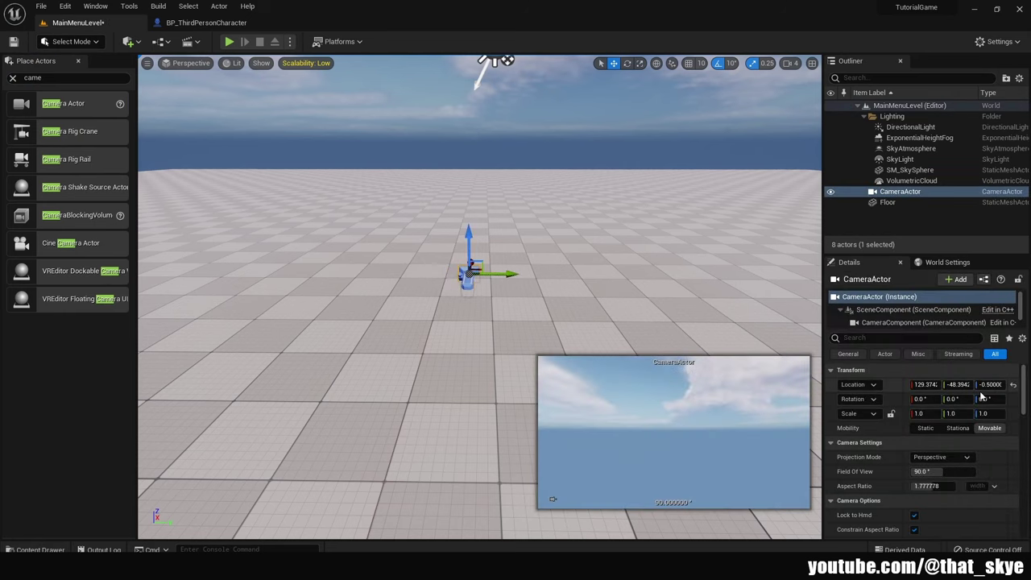
{"action": "left_click", "coordinate": [1013, 386]}
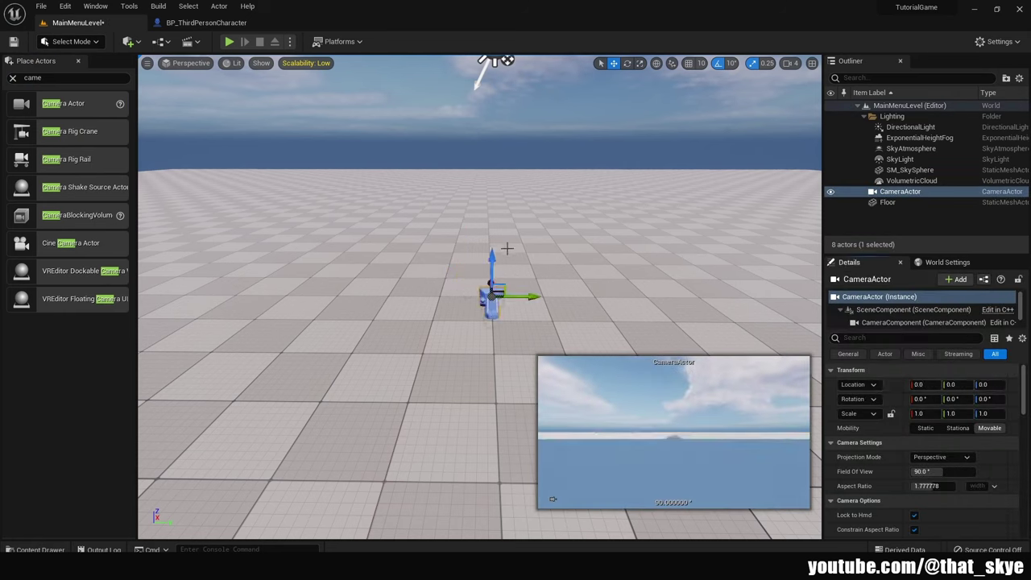
{"action": "left_click_drag", "start_coordinate": [491, 260], "coordinate": [491, 230]}
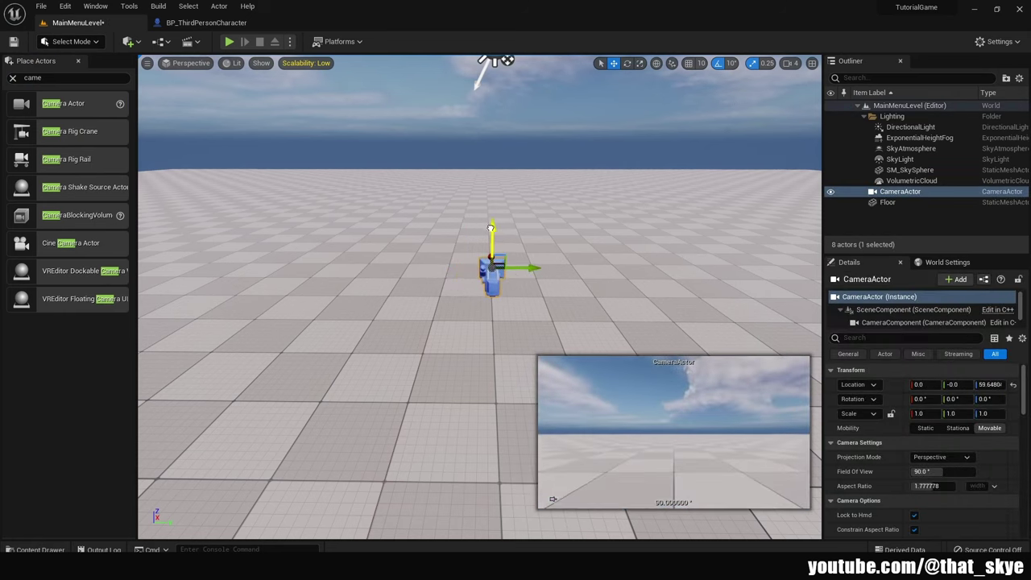
Set the camera's Auto Activate for Player to Player 0 and play-test the level
{"action": "left_click", "coordinate": [12, 77]}
{"action": "scroll", "coordinate": [926, 435], "scroll_direction": "down", "scroll_amount": 2}
{"action": "scroll", "coordinate": [926, 435], "scroll_direction": "down", "scroll_amount": 2}
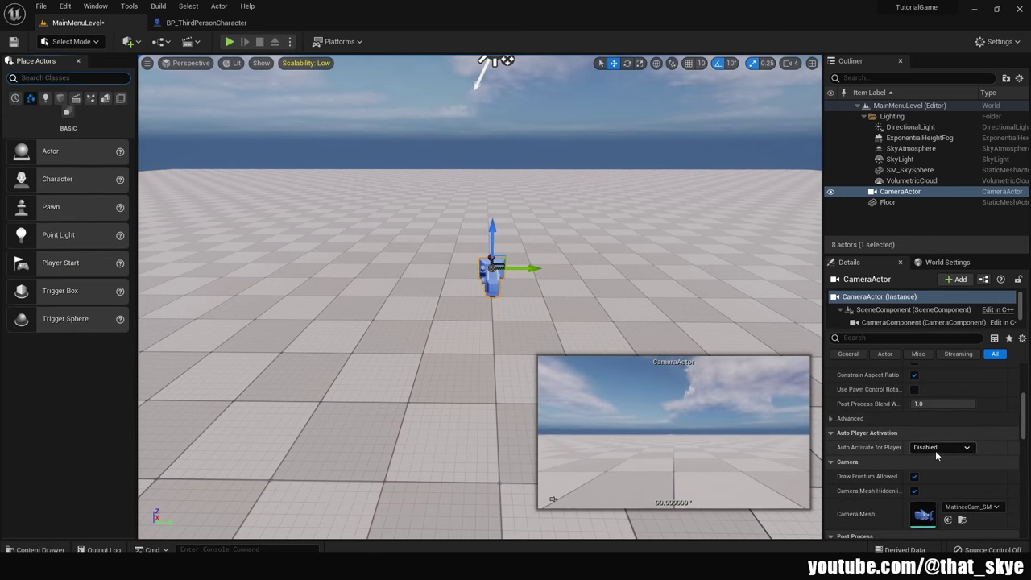
{"action": "left_click", "coordinate": [942, 450]}
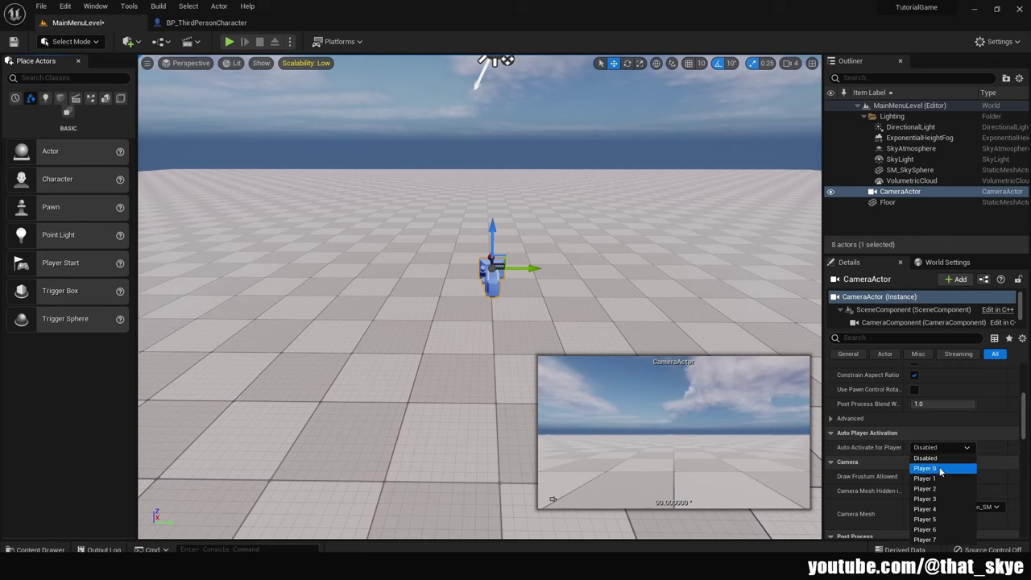
{"action": "left_click", "coordinate": [940, 469]}
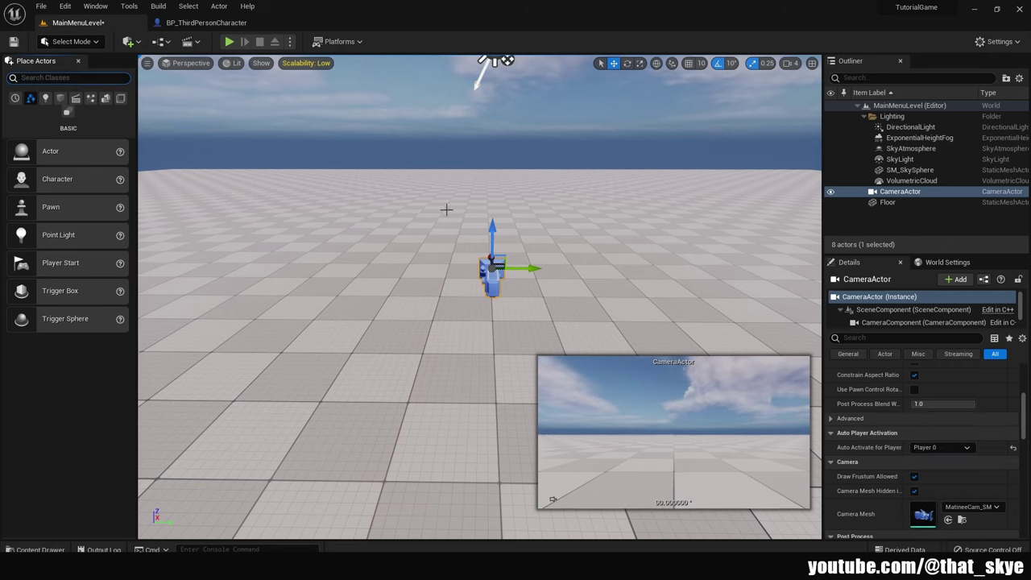
{"action": "left_click", "coordinate": [227, 42]}
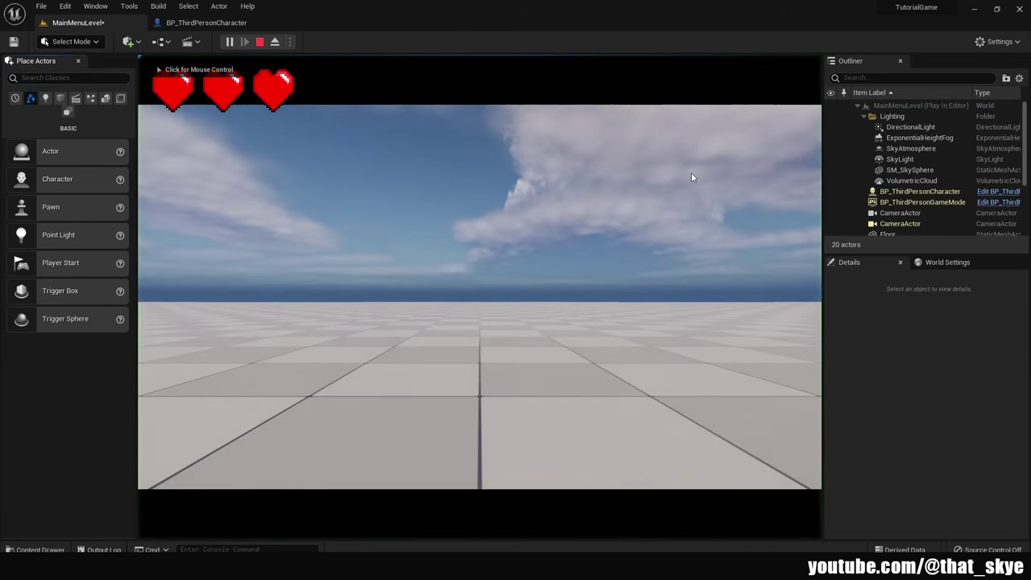
{"action": "left_click", "coordinate": [660, 238]}
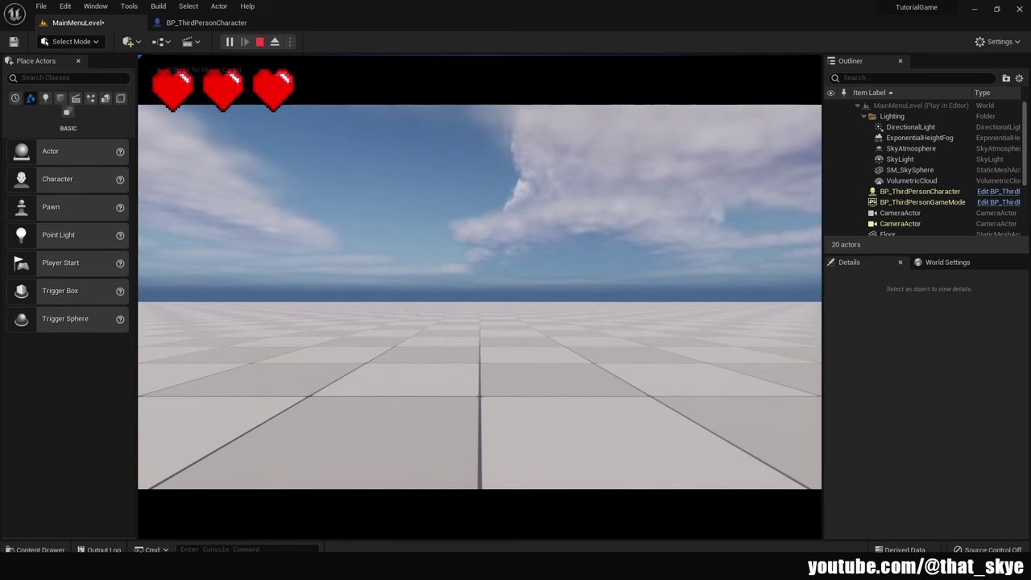
Set MainMenuLevel's World Settings GameMode Override to GameMode and run a quick play-test
{"action": "key", "text": "Escape"}
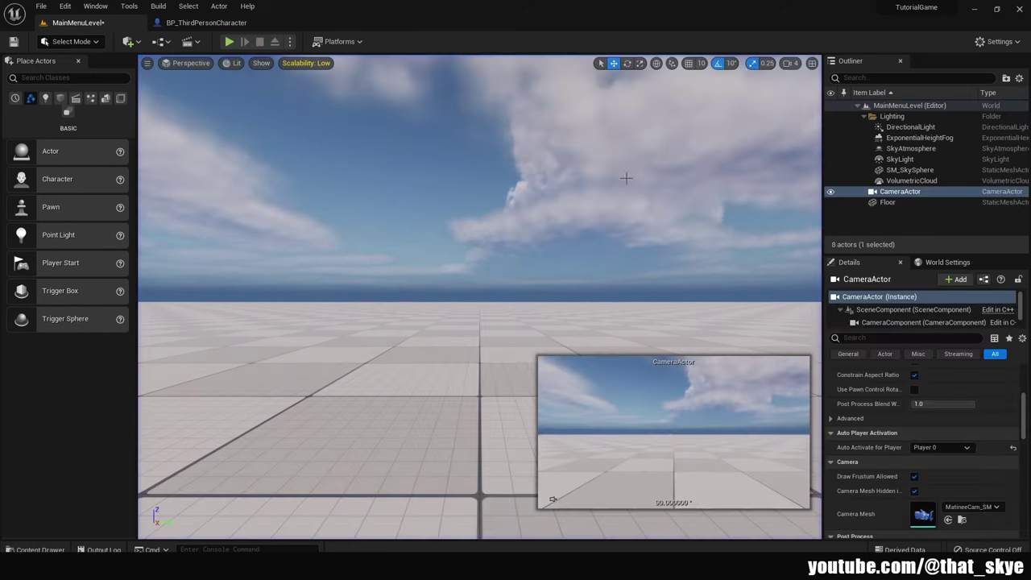
{"action": "left_click", "coordinate": [940, 263]}
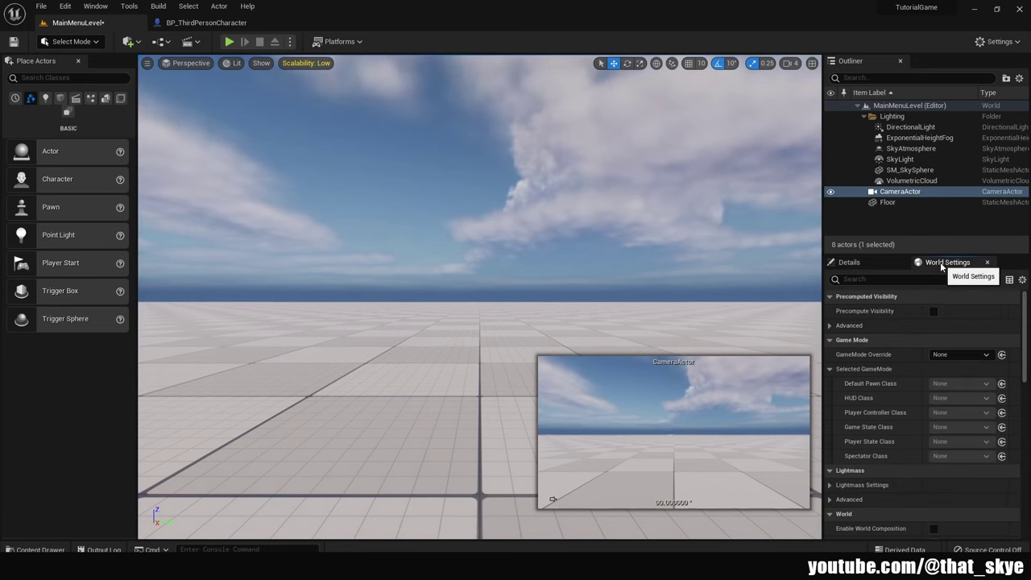
{"action": "left_click", "coordinate": [954, 358]}
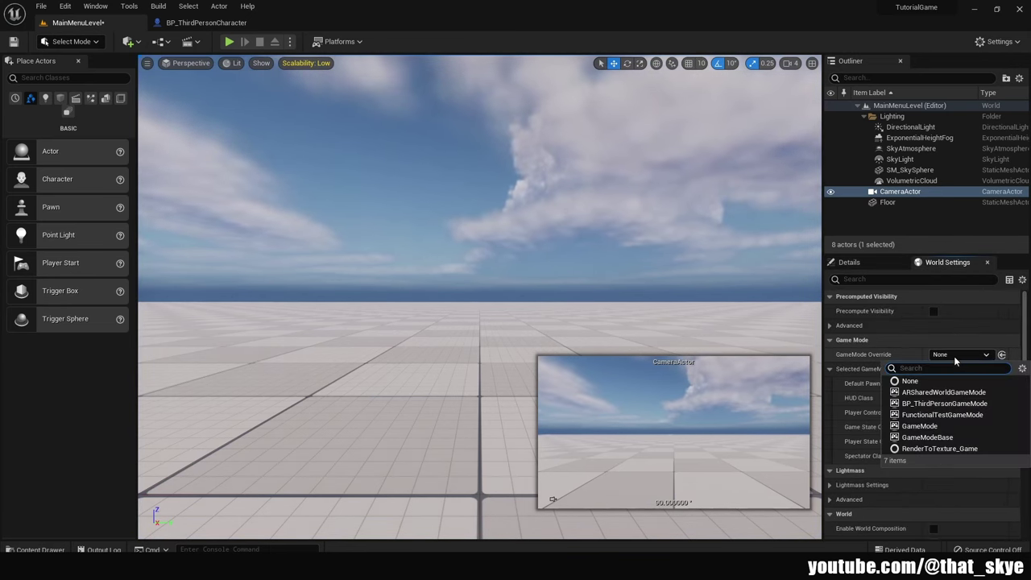
{"action": "left_click", "coordinate": [918, 426]}
{"action": "key", "text": "alt+p"}
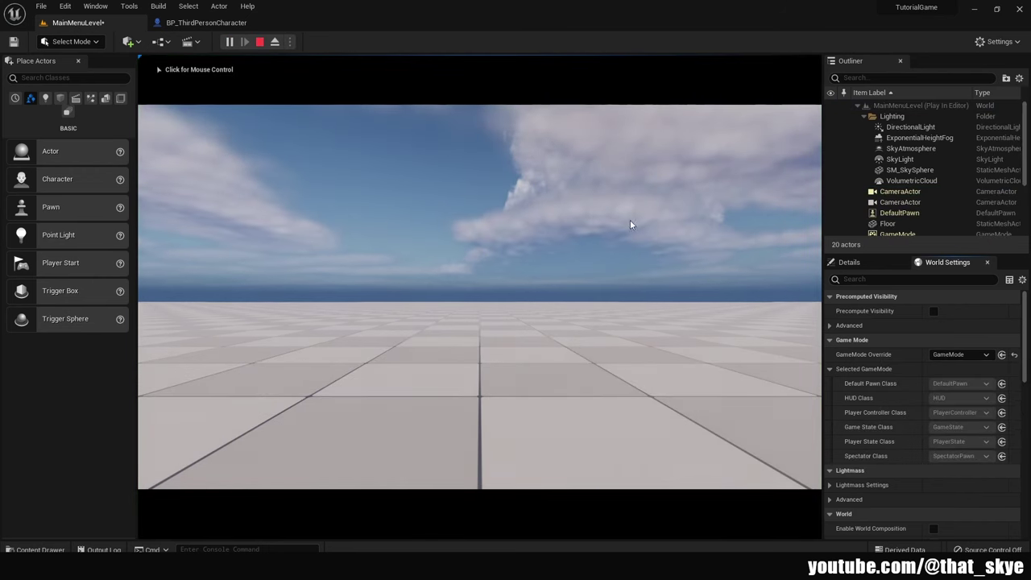
{"action": "key", "text": "Escape"}
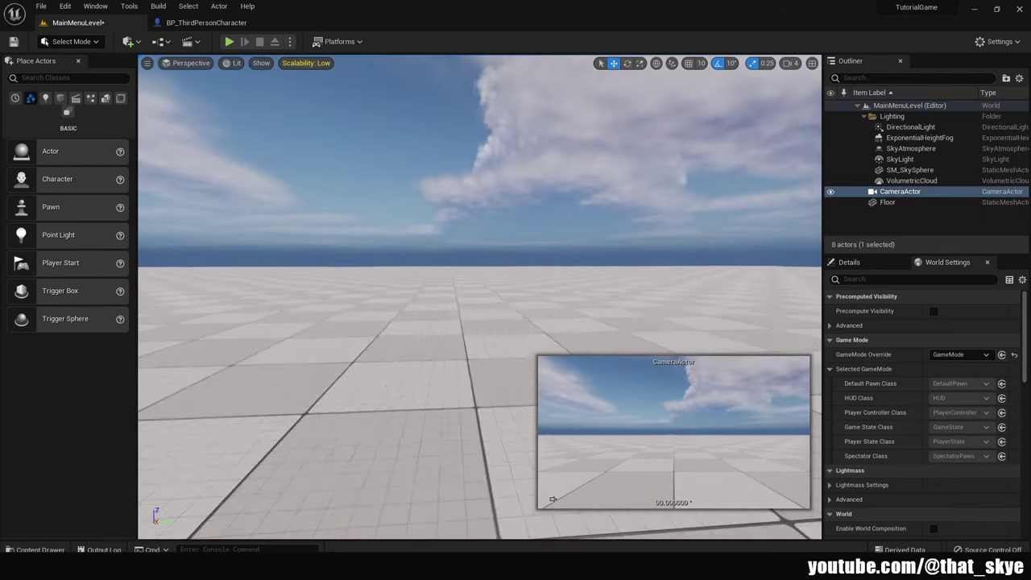
{"action": "right_click_drag", "start_coordinate": [564, 248], "coordinate": [563, 266]}
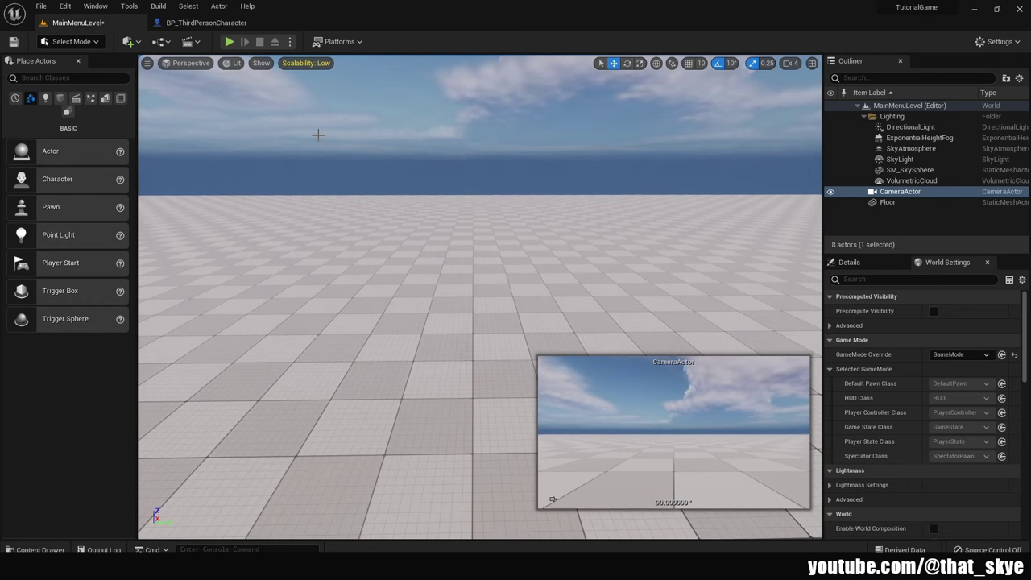
In the MainMenuLevel level blueprint, delete the unused Event Tick and reposition Event BeginPlay
{"action": "left_click", "coordinate": [169, 43]}
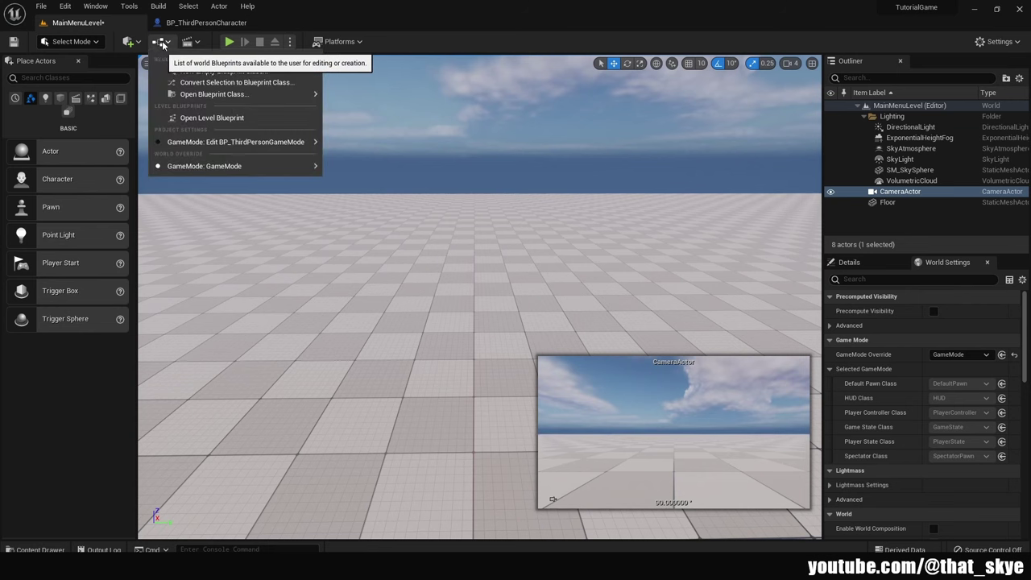
{"action": "left_click", "coordinate": [219, 119]}
{"action": "left_click_drag", "start_coordinate": [566, 246], "coordinate": [379, 356]}
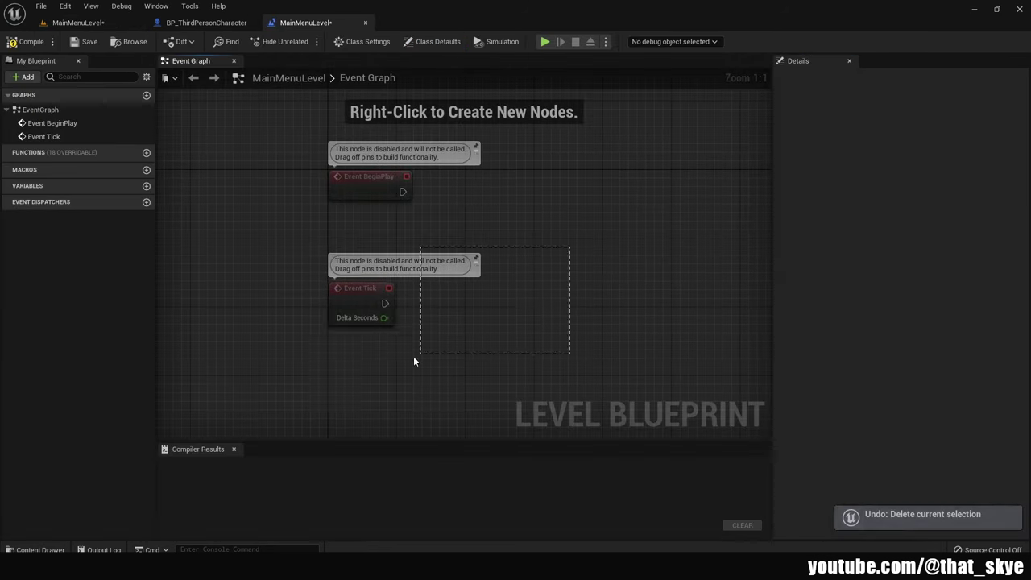
{"action": "key", "text": "Delete"}
{"action": "right_click_drag", "start_coordinate": [596, 258], "coordinate": [532, 255]}
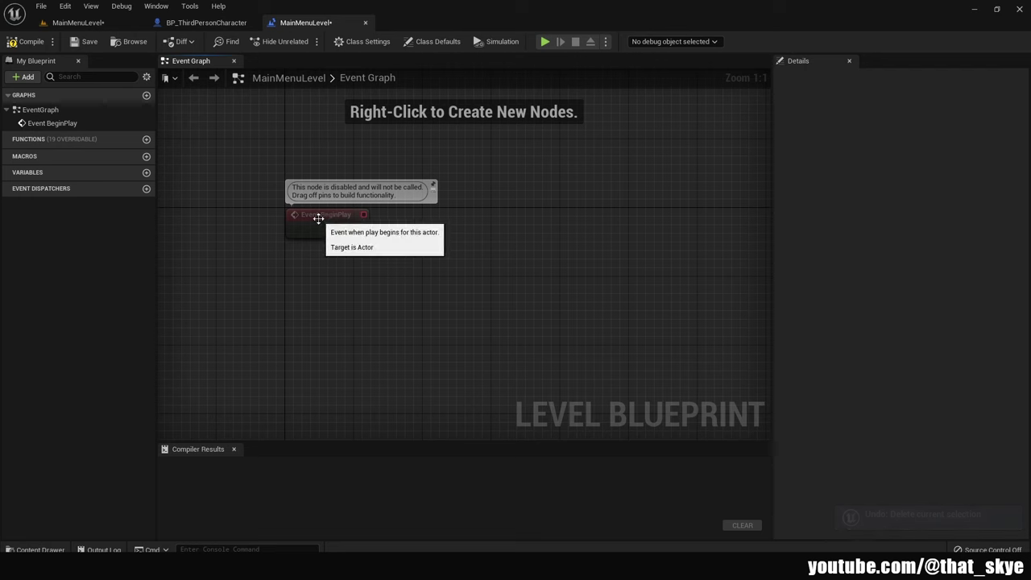
Add a Create Widget node after BeginPlay and an Add to Viewport node on its return value
{"action": "left_click_drag", "start_coordinate": [359, 229], "coordinate": [428, 231]}
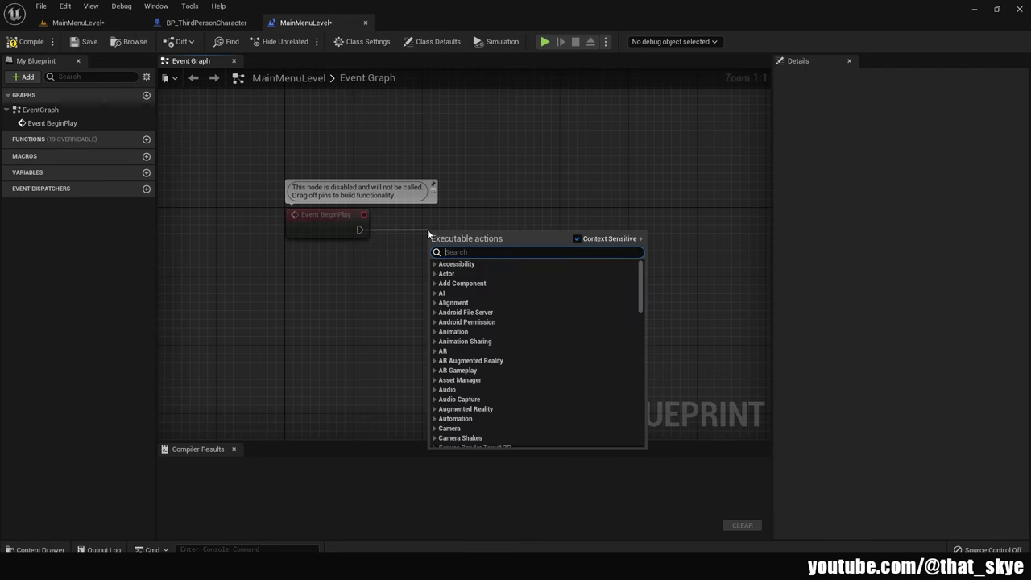
{"action": "type", "text": "create widget"}
{"action": "key", "text": "Return"}
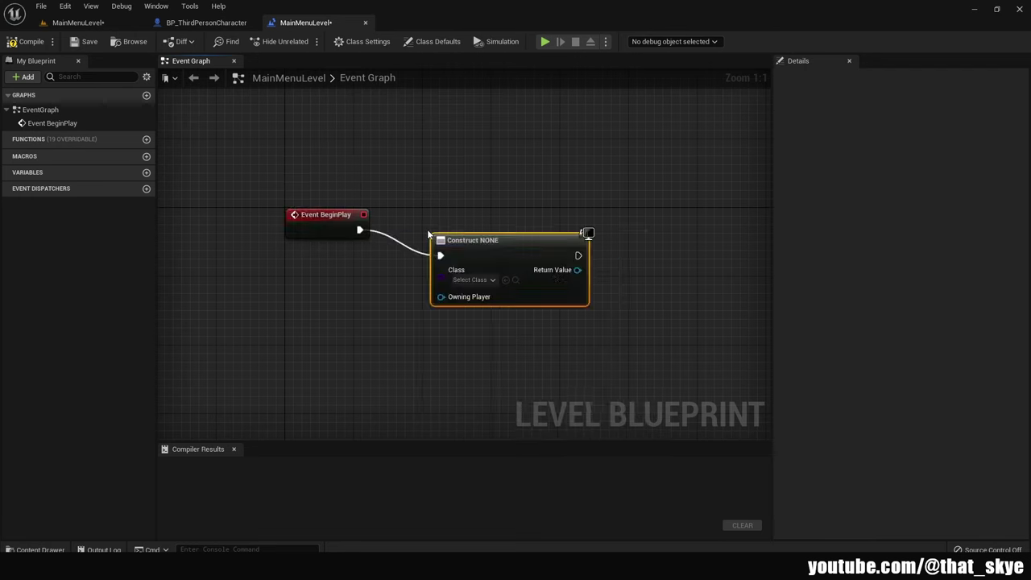
{"action": "left_click_drag", "start_coordinate": [414, 236], "coordinate": [497, 233]}
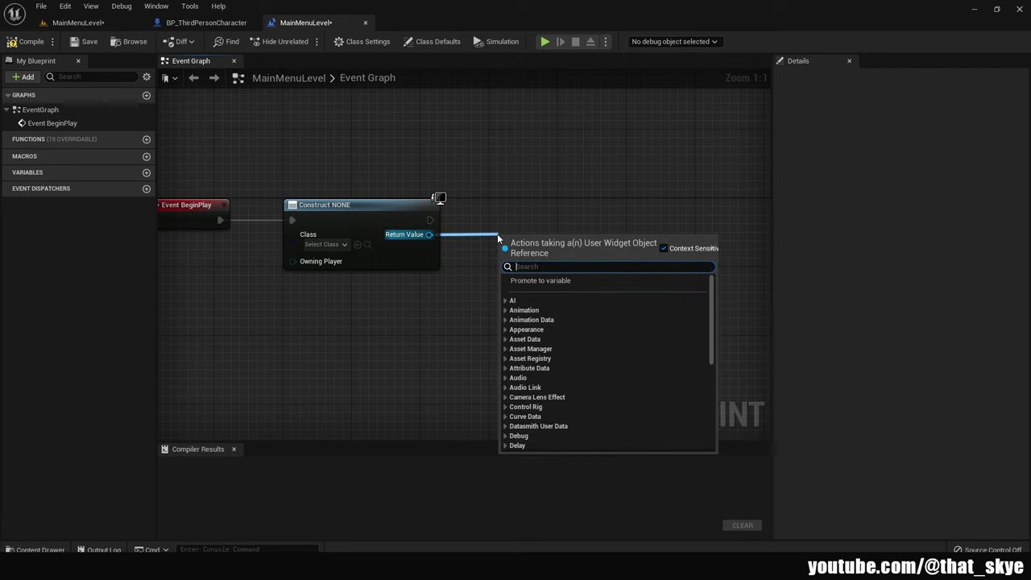
{"action": "type", "text": "add to vi"}
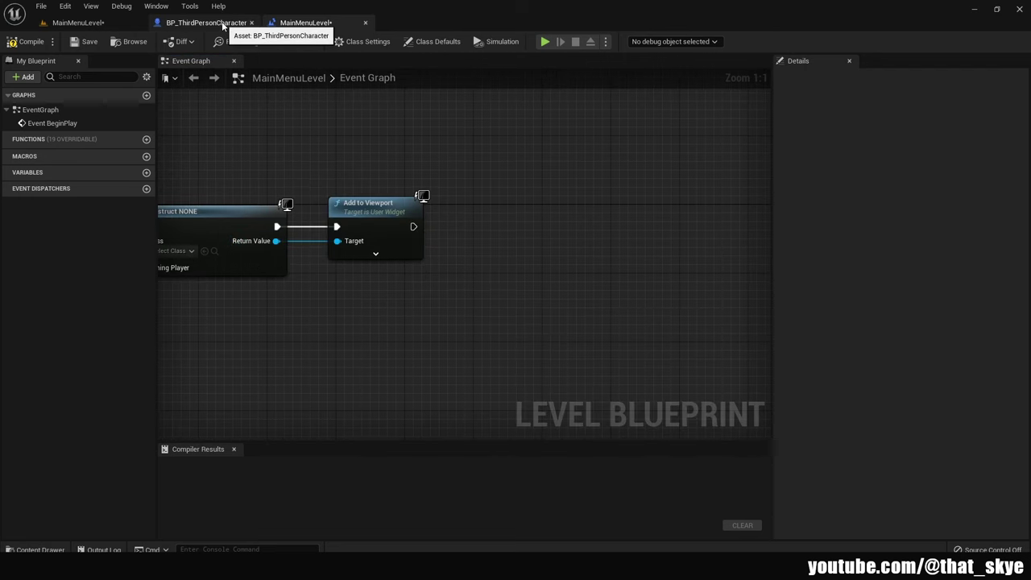
Paste BP_ThirdPersonCharacter's Show Mouse Cursor, Input Mode UI Only and Get Player Controller nodes, wired after Add to Viewport
{"action": "left_click", "coordinate": [206, 23]}
{"action": "left_click_drag", "start_coordinate": [609, 154], "coordinate": [462, 307]}
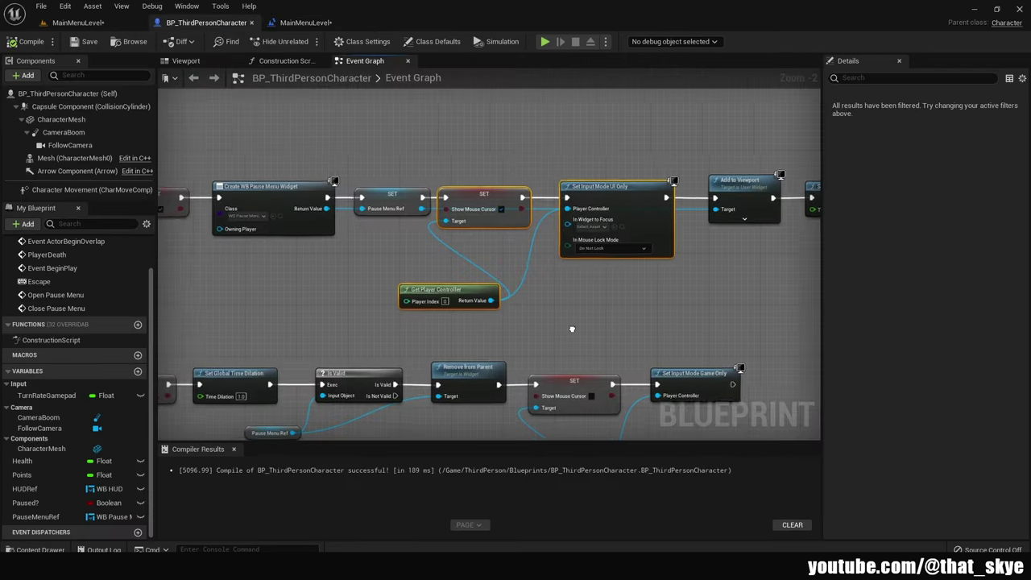
{"action": "left_click", "coordinate": [305, 22]}
{"action": "key", "text": "ctrl+v"}
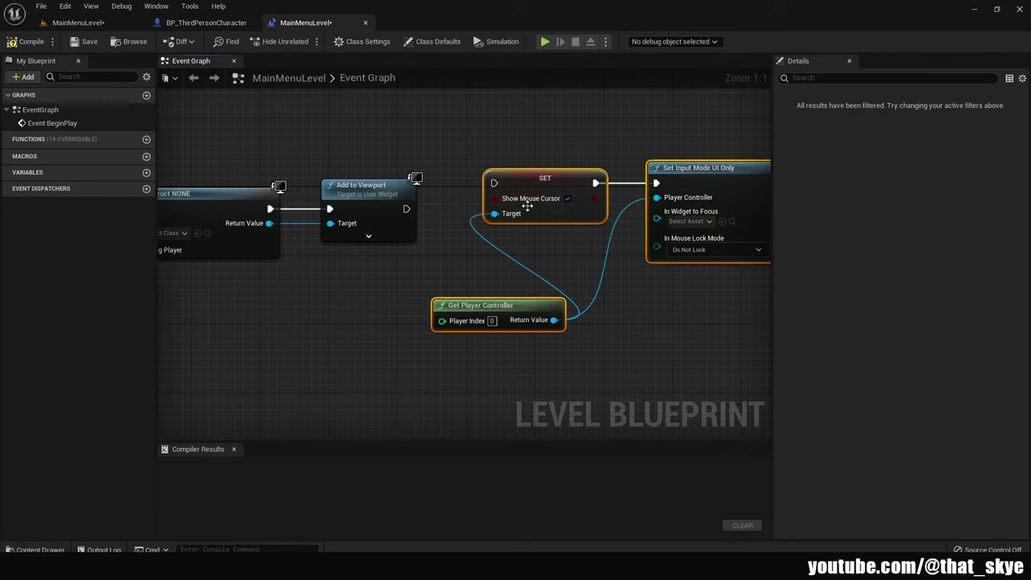
{"action": "left_click_drag", "start_coordinate": [495, 182], "coordinate": [470, 208]}
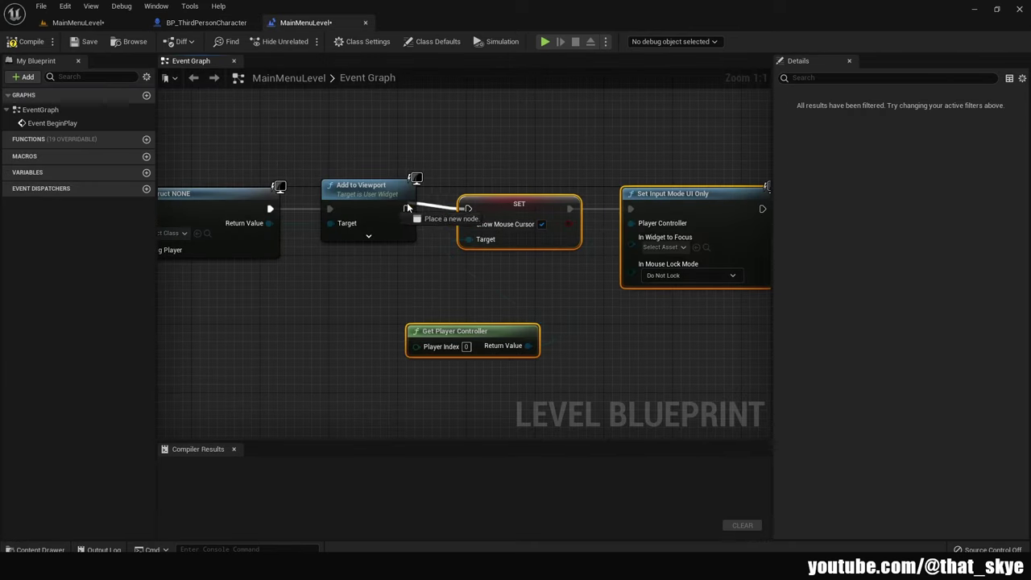
{"action": "right_click_drag", "start_coordinate": [640, 323], "coordinate": [581, 317]}
{"action": "left_click", "coordinate": [580, 317]}
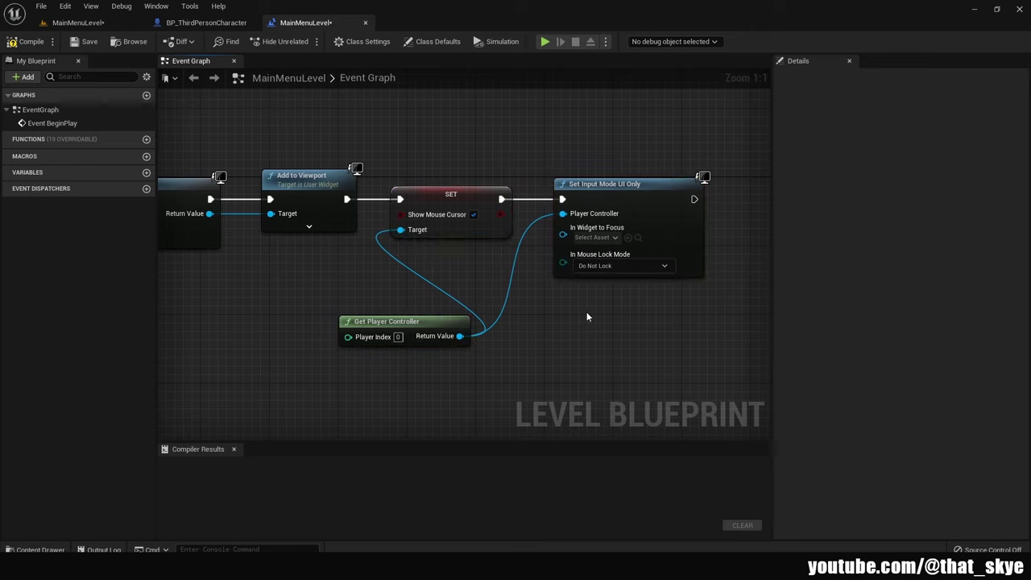
{"action": "scroll", "coordinate": [586, 312], "scroll_direction": "down", "scroll_amount": 2}
{"action": "right_click_drag", "start_coordinate": [373, 339], "coordinate": [534, 339]}
{"action": "scroll", "coordinate": [603, 321], "scroll_direction": "up", "scroll_amount": 1}
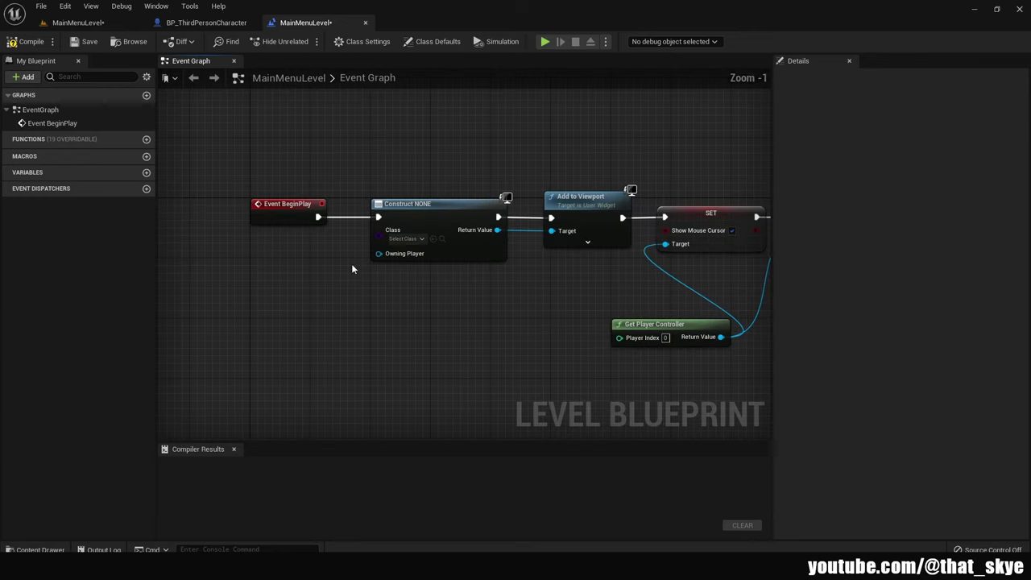
Duplicate WB_PauseMenu in the Widgets folder and name the copy WB_MainMenu
{"action": "left_click", "coordinate": [40, 549]}
{"action": "left_click", "coordinate": [219, 364]}
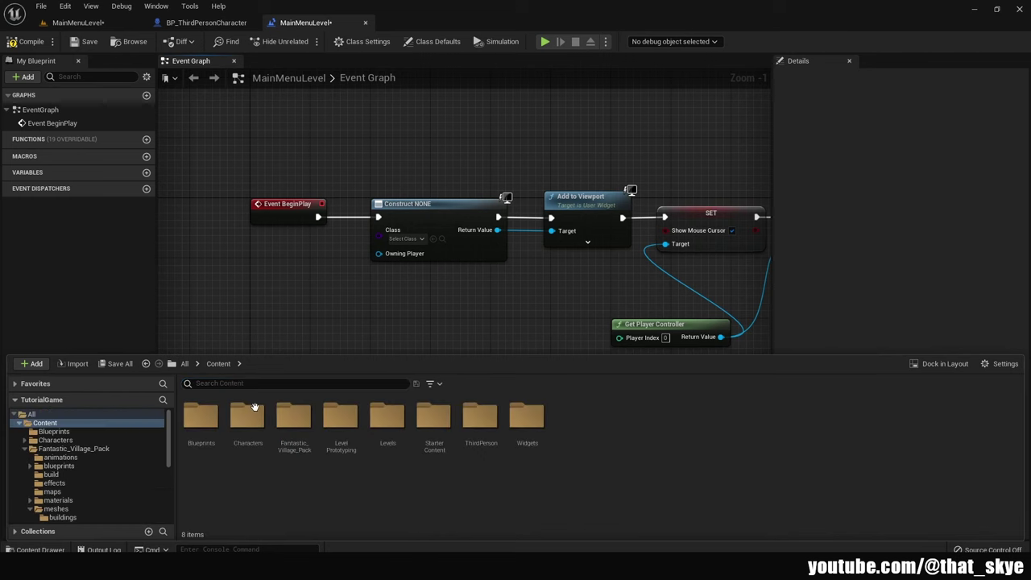
{"action": "double_click", "coordinate": [527, 415]}
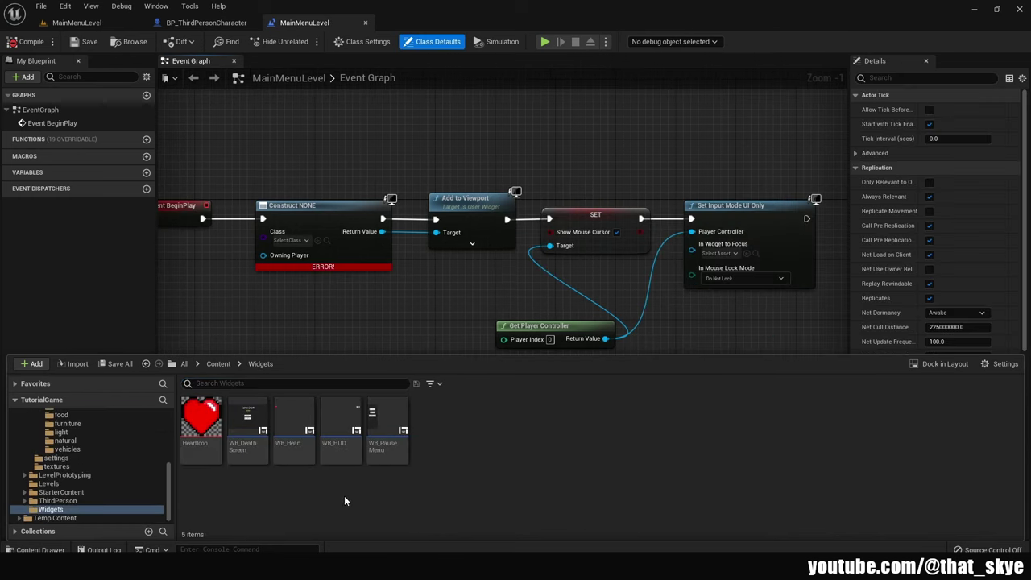
{"action": "left_click", "coordinate": [393, 435]}
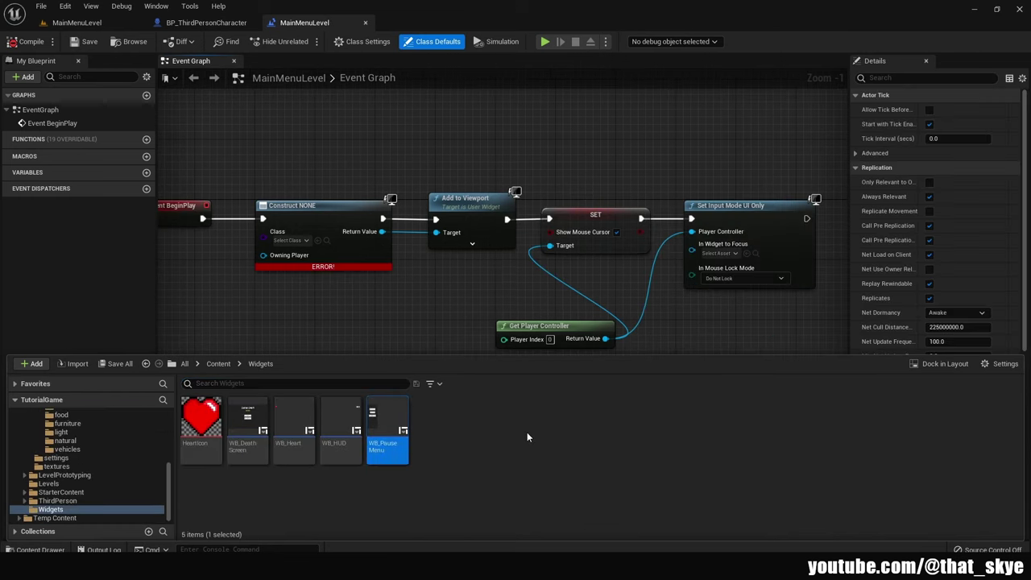
{"action": "key", "text": "ctrl+d"}
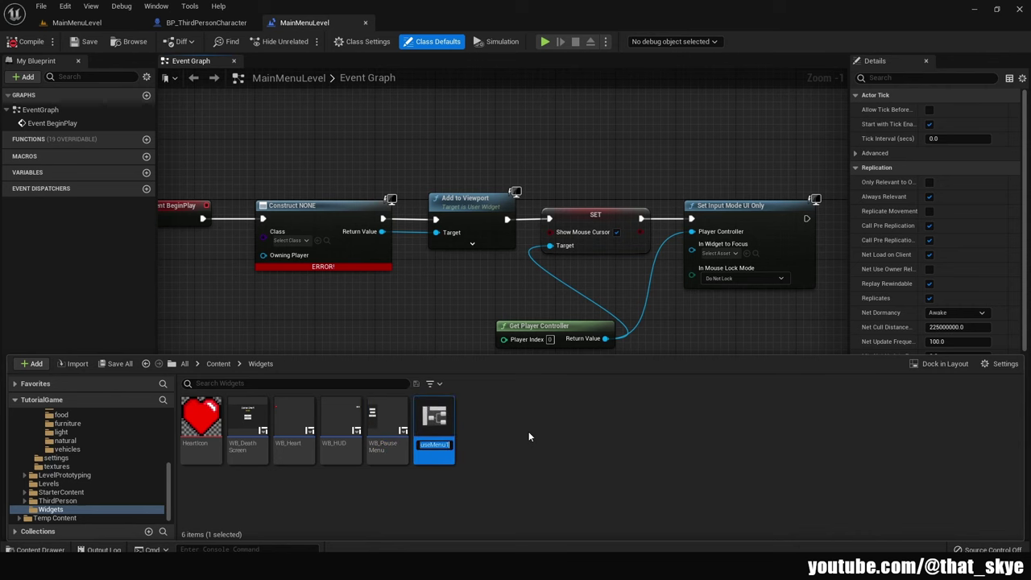
{"action": "type", "text": "WB"}
{"action": "type", "text": "MainMenu"}
{"action": "key", "text": "Return"}
Set the Create Widget node's class to WB_MainMenu and open WB_MainMenu in the designer
{"action": "left_click", "coordinate": [294, 250]}
{"action": "left_click", "coordinate": [292, 241]}
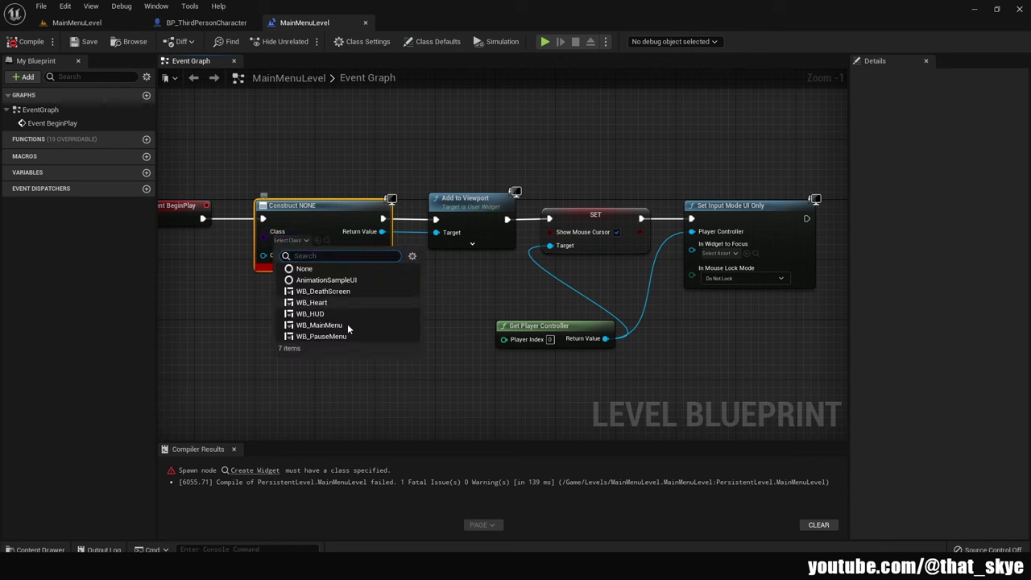
{"action": "left_click", "coordinate": [349, 327]}
{"action": "key", "text": "ctrl+space"}
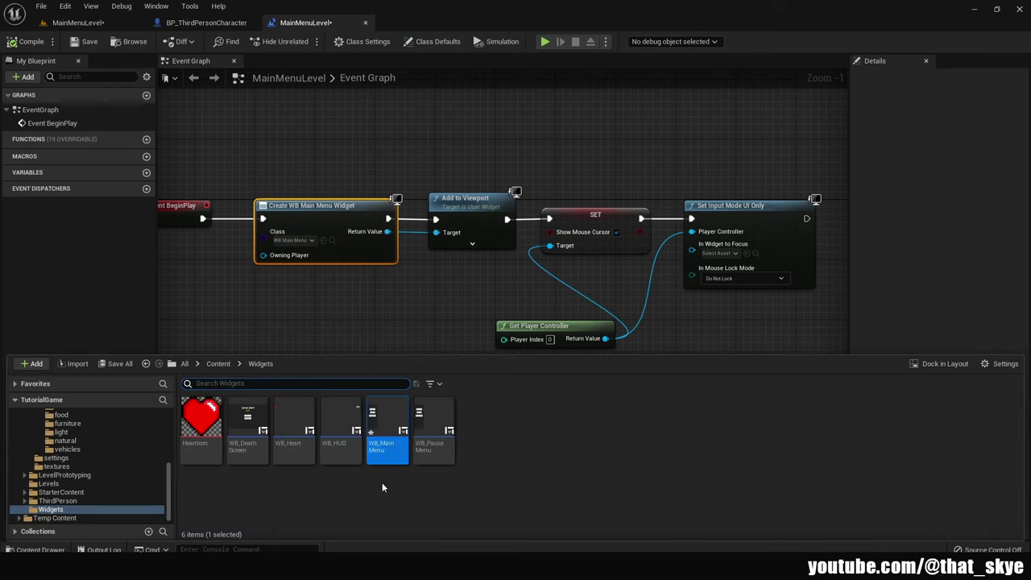
{"action": "double_click", "coordinate": [387, 441]}
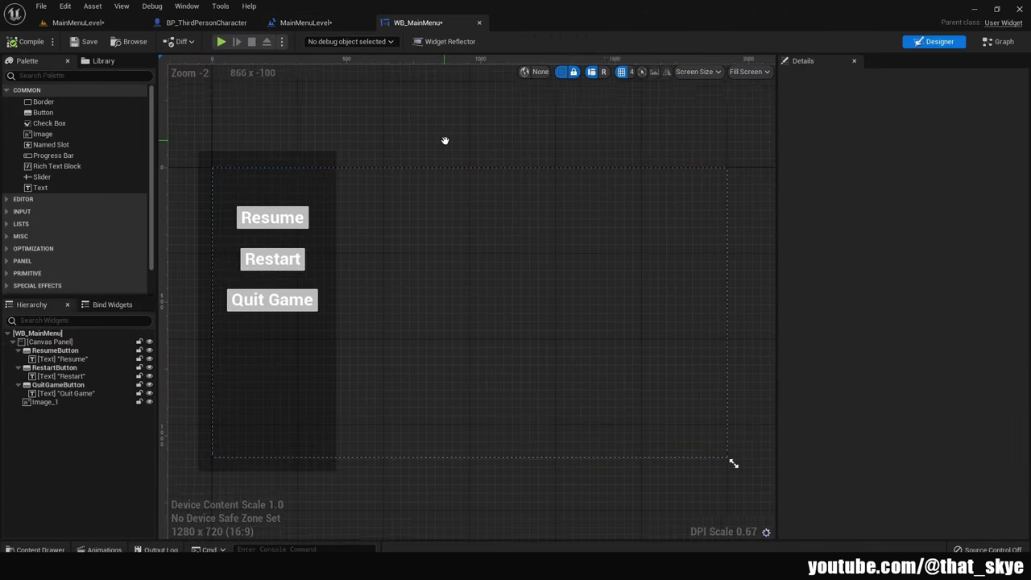
Rename ResumeButton to PlayGameButton and change its label text to 'Play Game'
{"action": "right_click_drag", "start_coordinate": [431, 139], "coordinate": [467, 145]}
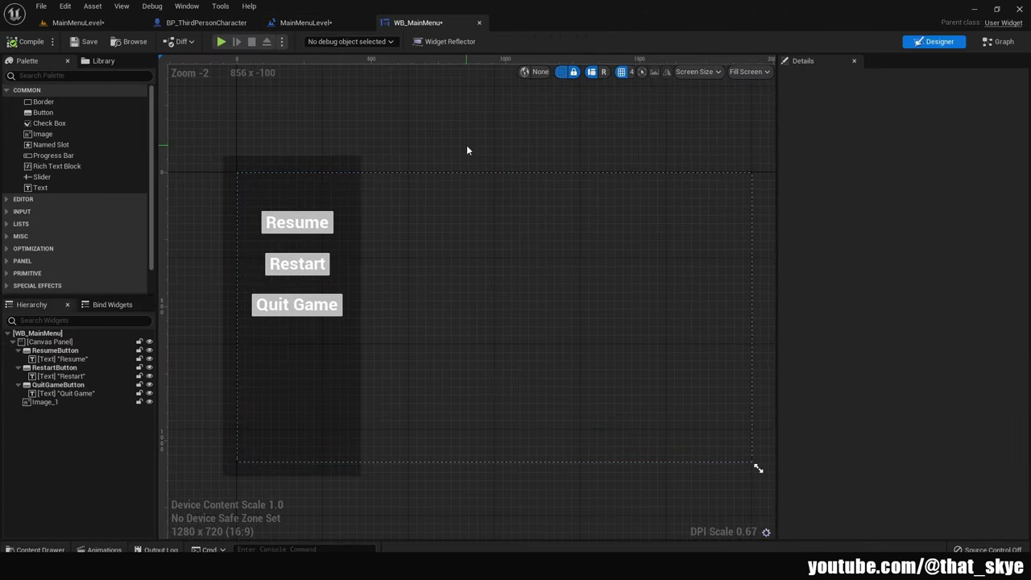
{"action": "left_click", "coordinate": [45, 353]}
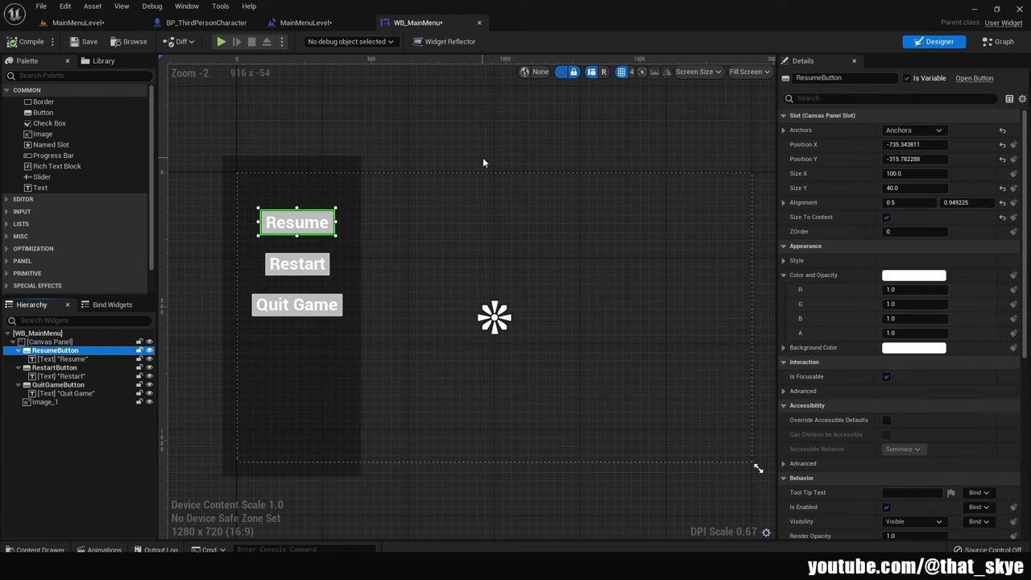
{"action": "key", "text": "F2"}
{"action": "type", "text": "PlayGameButt"}
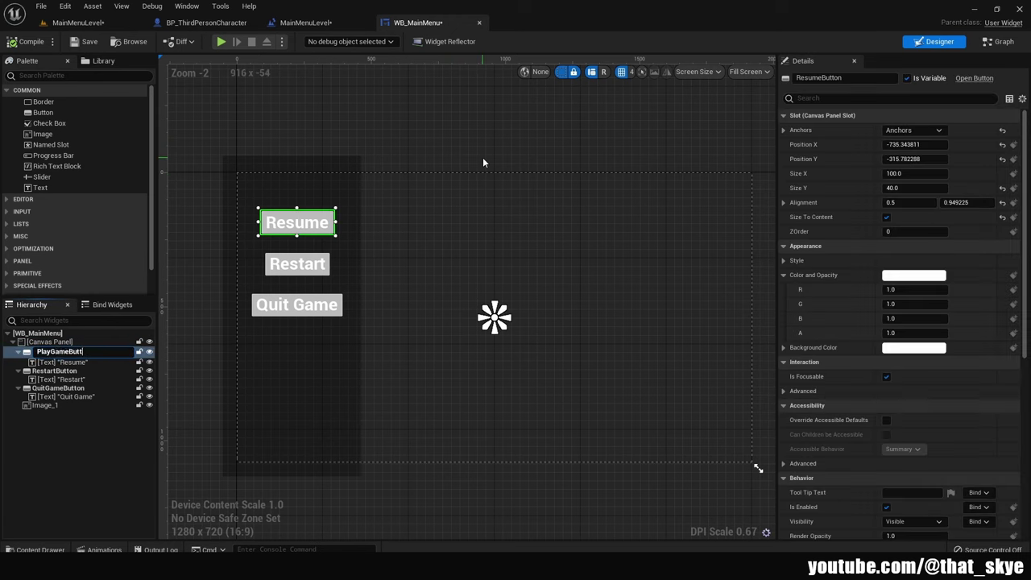
{"action": "type", "text": "on"}
{"action": "key", "text": "Return"}
{"action": "left_click", "coordinate": [60, 358]}
{"action": "left_click", "coordinate": [896, 188]}
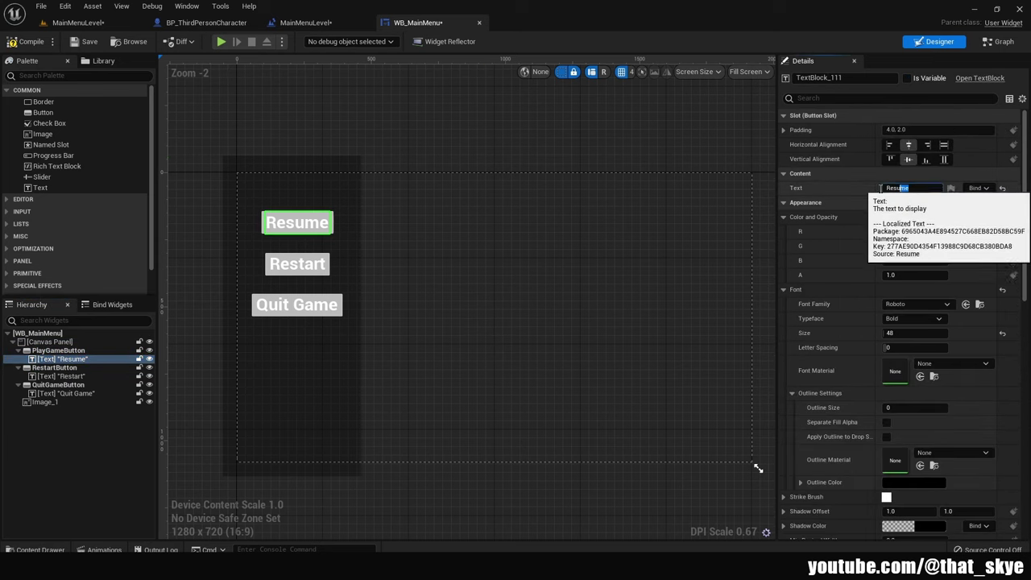
{"action": "type", "text": "Play Game"}
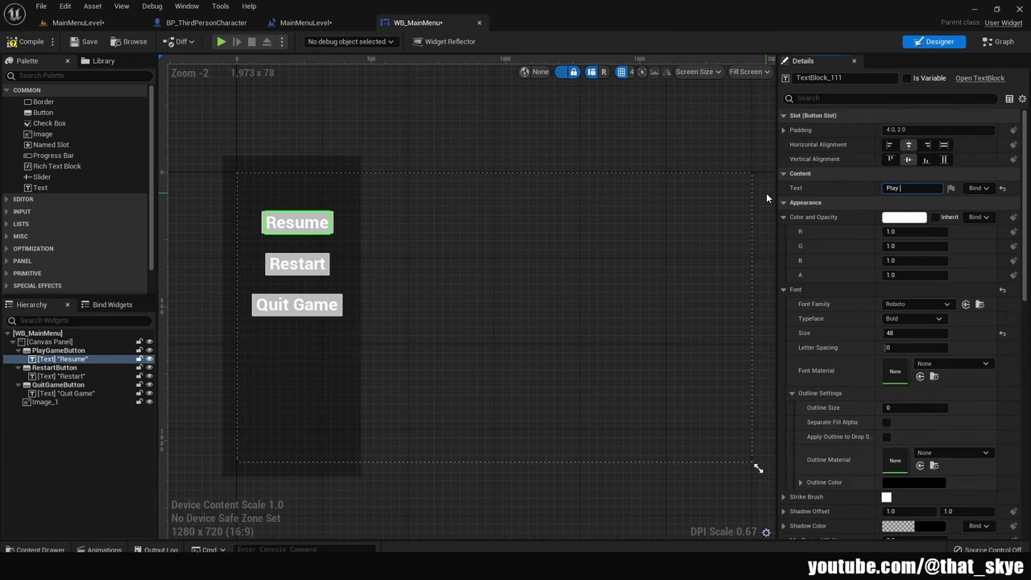
Delete RestartButton and move QuitGameButton up directly beneath Play Game
{"action": "right_click_drag", "start_coordinate": [421, 144], "coordinate": [453, 142]}
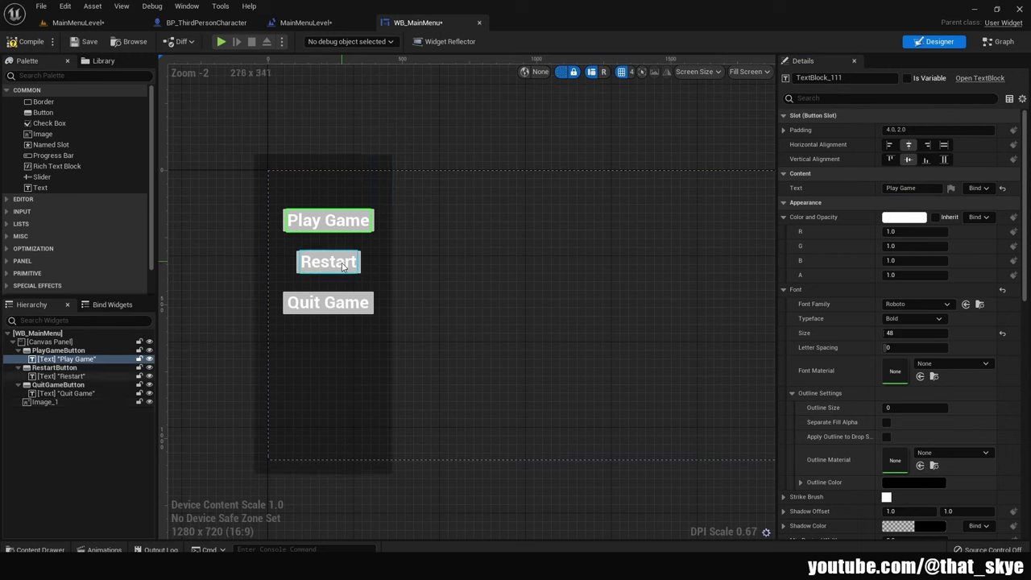
{"action": "left_click", "coordinate": [48, 368]}
{"action": "key", "text": "Delete"}
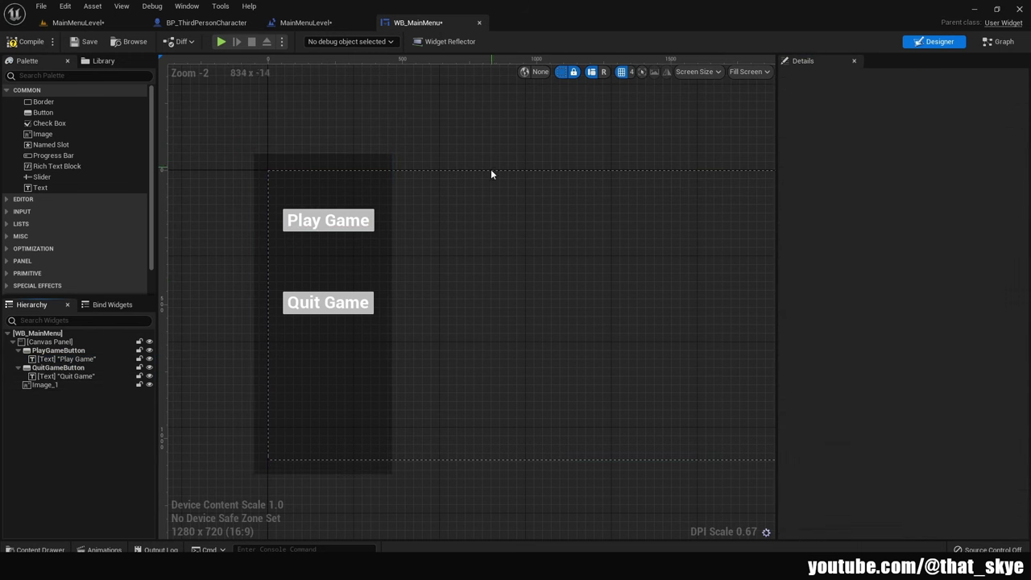
{"action": "left_click", "coordinate": [89, 375]}
{"action": "left_click", "coordinate": [80, 367]}
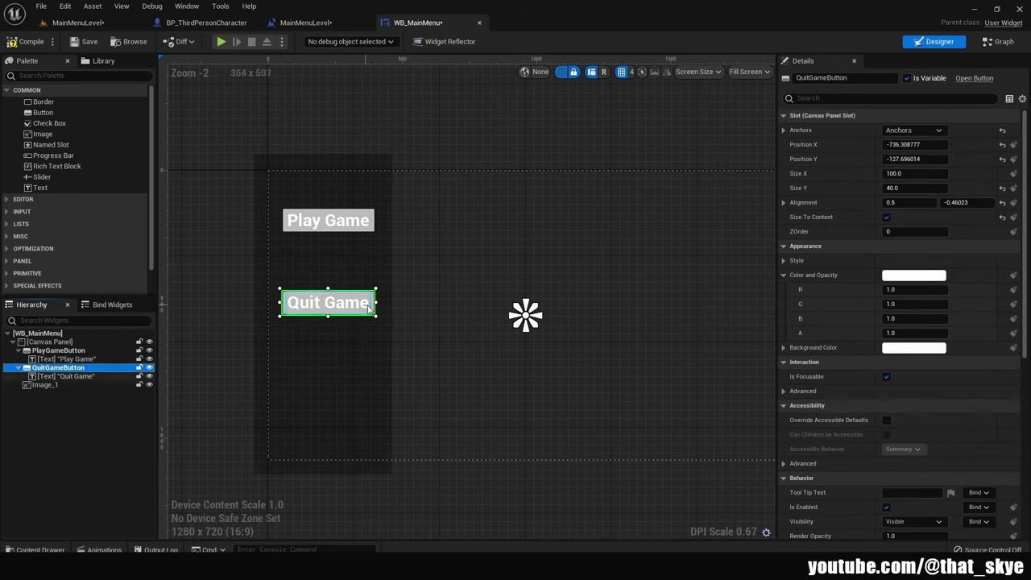
{"action": "left_click_drag", "start_coordinate": [373, 308], "coordinate": [374, 259]}
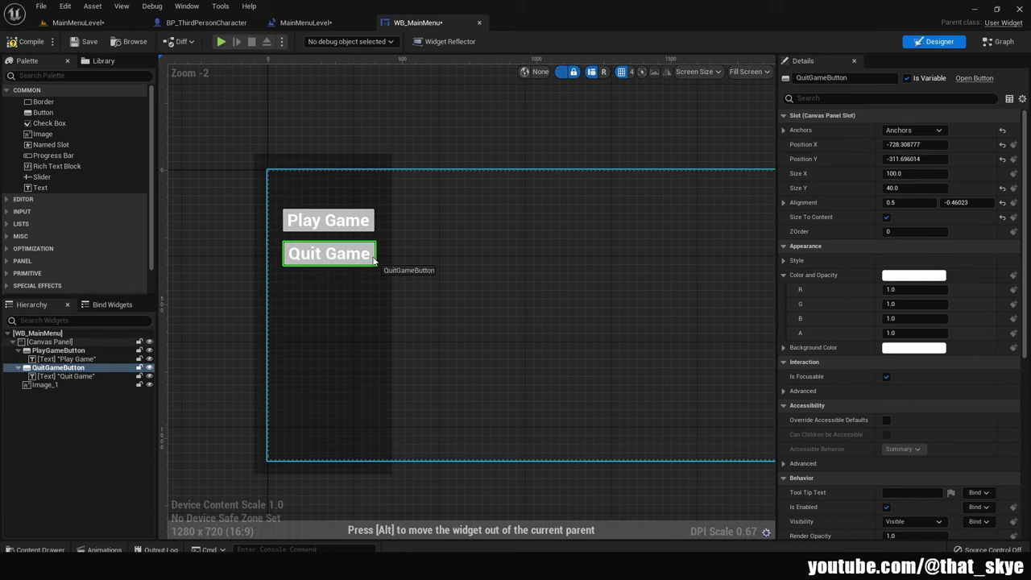
{"action": "left_click", "coordinate": [463, 148]}
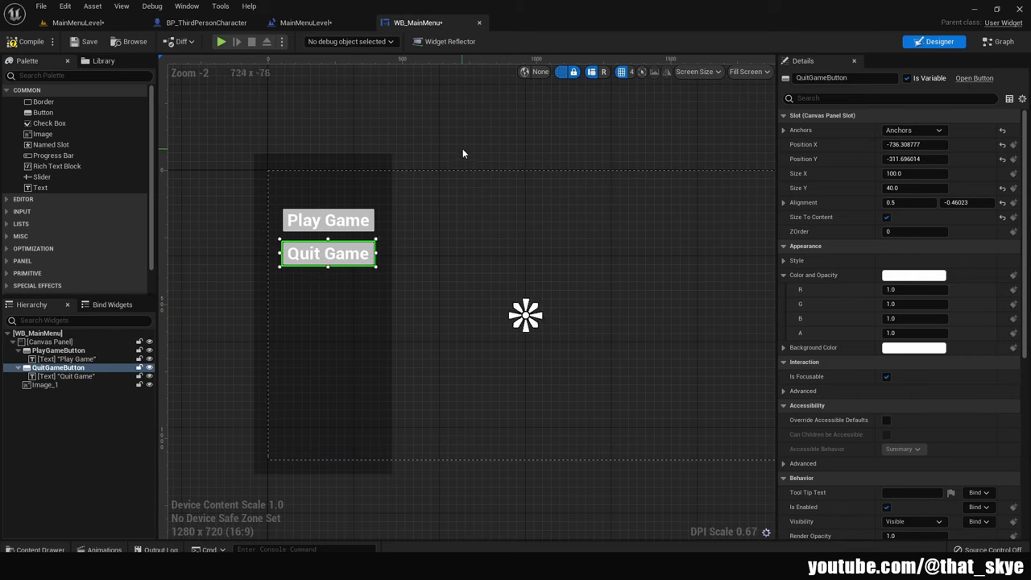
{"action": "right_click_drag", "start_coordinate": [438, 145], "coordinate": [429, 150]}
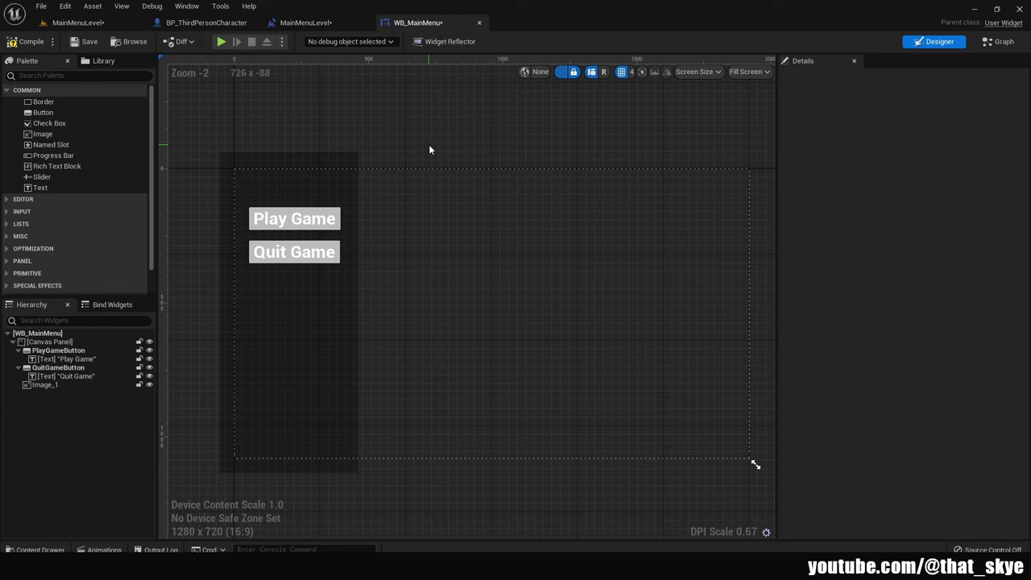
Compile WB_MainMenu and delete the On Clicked (RestartButton) event from its Event Graph
{"action": "left_click", "coordinate": [26, 41]}
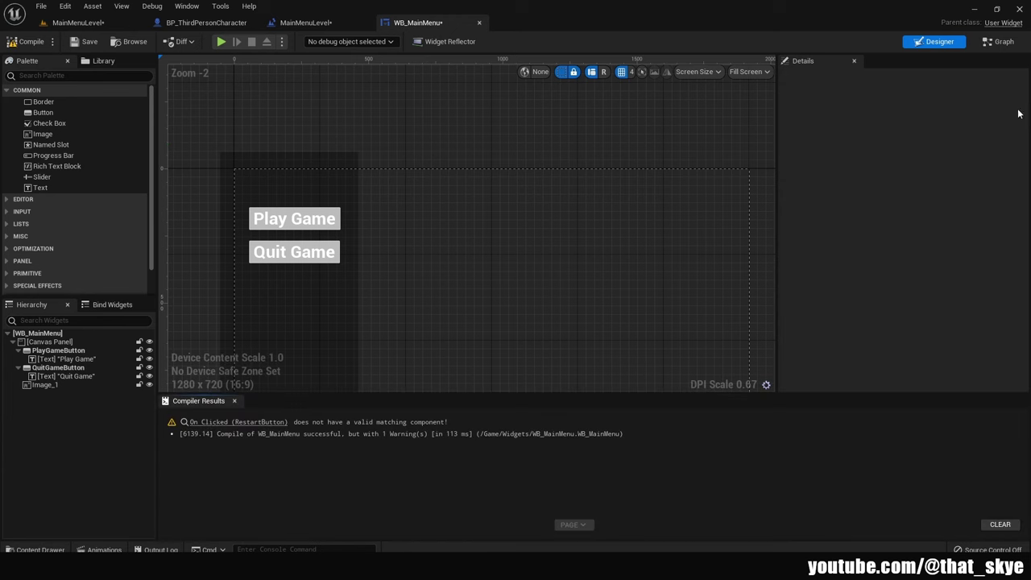
{"action": "left_click", "coordinate": [999, 41]}
{"action": "scroll", "coordinate": [701, 205], "scroll_direction": "up", "scroll_amount": 1}
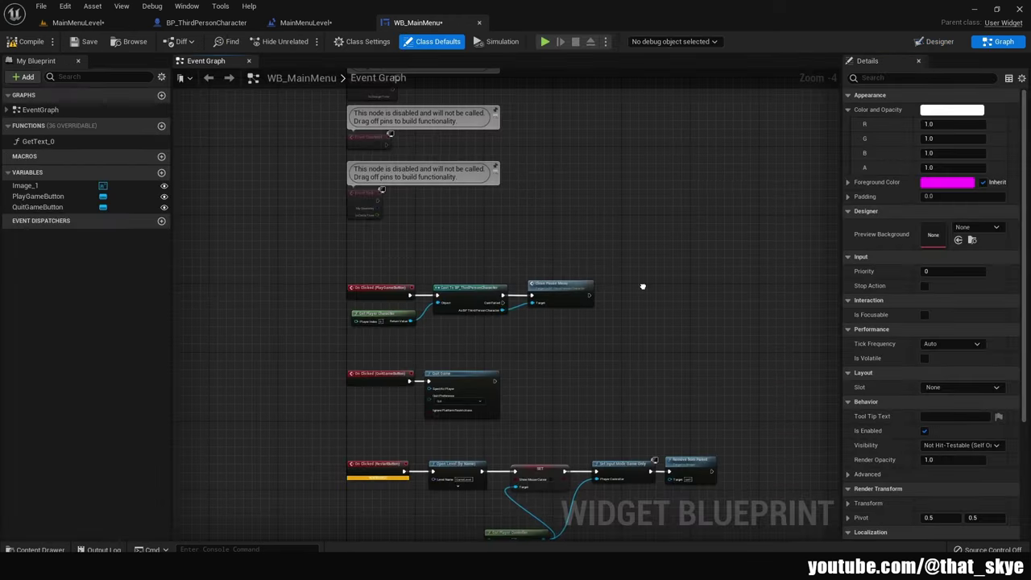
{"action": "scroll", "coordinate": [498, 317], "scroll_direction": "up", "scroll_amount": 1}
{"action": "key", "text": "ctrl+z"}
{"action": "right_click_drag", "start_coordinate": [308, 329], "coordinate": [321, 296]}
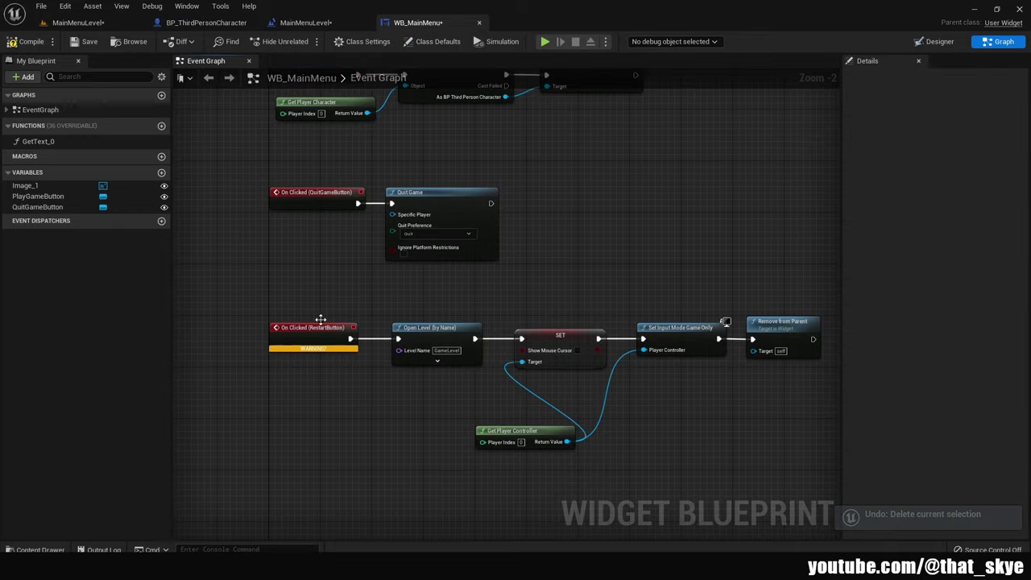
{"action": "left_click", "coordinate": [312, 355]}
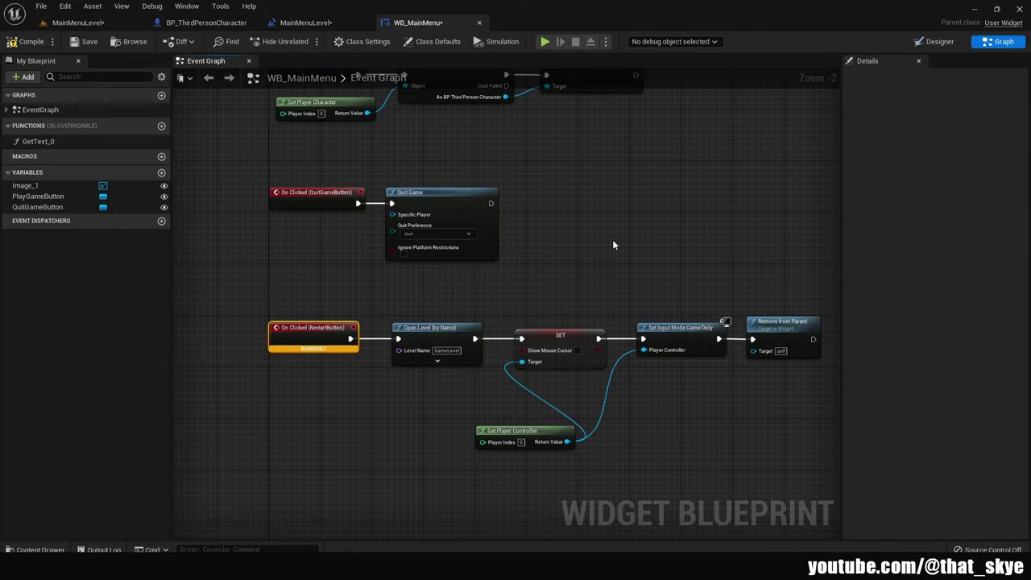
{"action": "key", "text": "Delete"}
Remove the leftover Cast To, Close Pause Menu and Get Player Character nodes
{"action": "right_click_drag", "start_coordinate": [564, 161], "coordinate": [594, 323]}
{"action": "left_click_drag", "start_coordinate": [719, 190], "coordinate": [481, 290]}
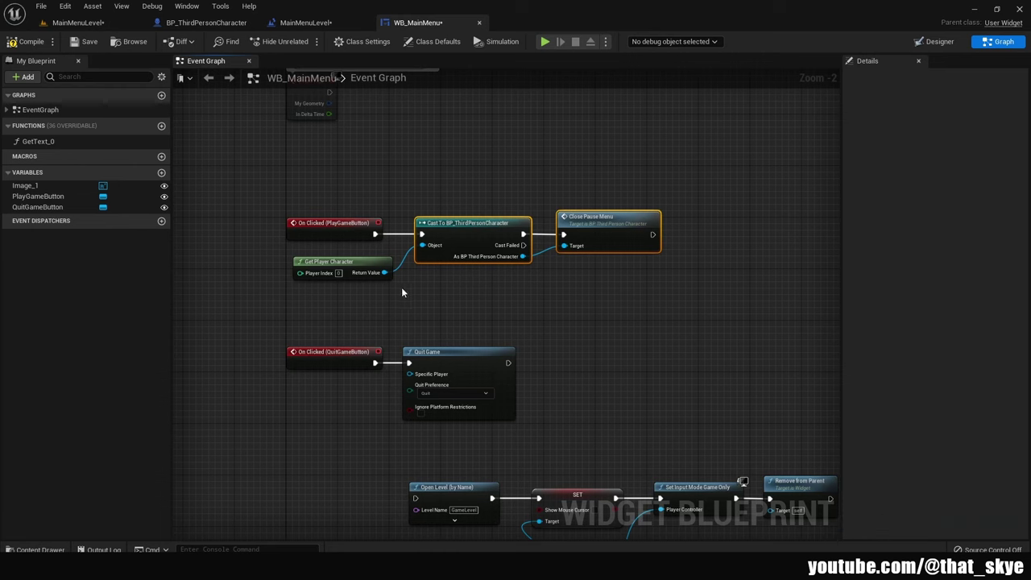
{"action": "key", "text": "Delete"}
{"action": "left_click", "coordinate": [338, 262]}
{"action": "key", "text": "Delete"}
Wire On Clicked (PlayGameButton) into Open Level, and Set Input Mode Game Only into Remove from Parent
{"action": "left_click_drag", "start_coordinate": [354, 223], "coordinate": [354, 493]}
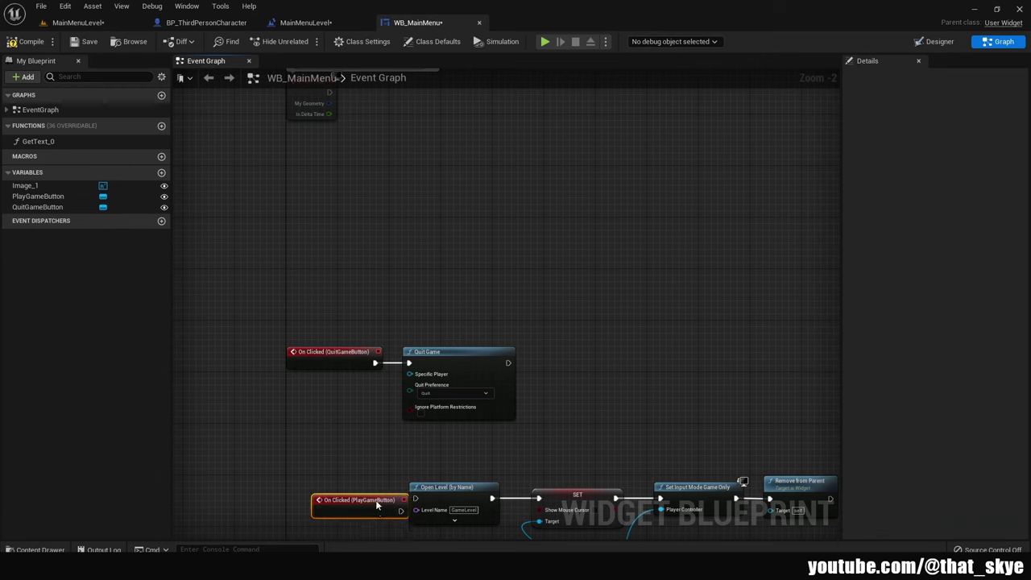
{"action": "right_click_drag", "start_coordinate": [449, 448], "coordinate": [449, 320]}
{"action": "left_click_drag", "start_coordinate": [376, 374], "coordinate": [418, 371]}
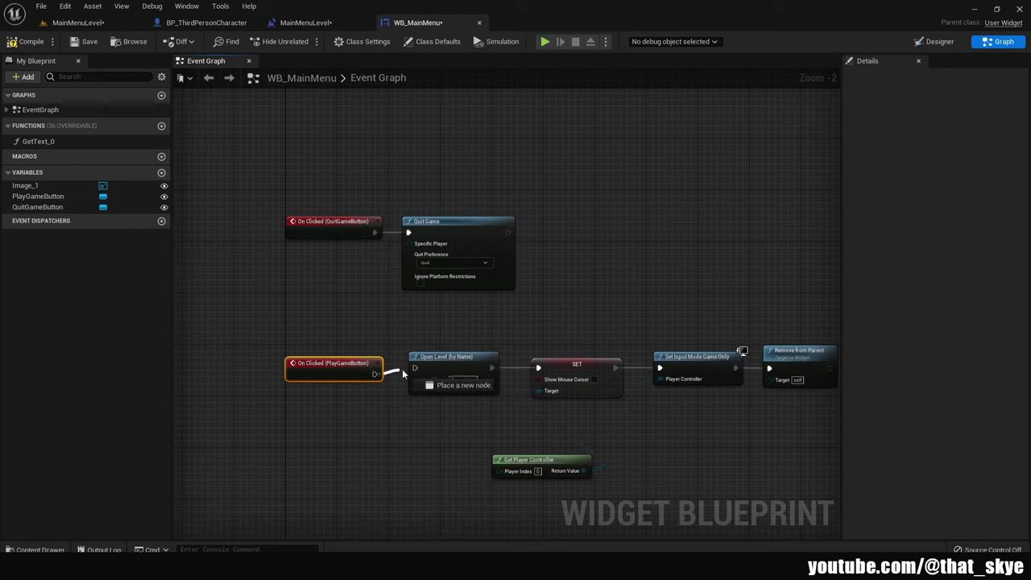
{"action": "right_click_drag", "start_coordinate": [424, 377], "coordinate": [417, 352]}
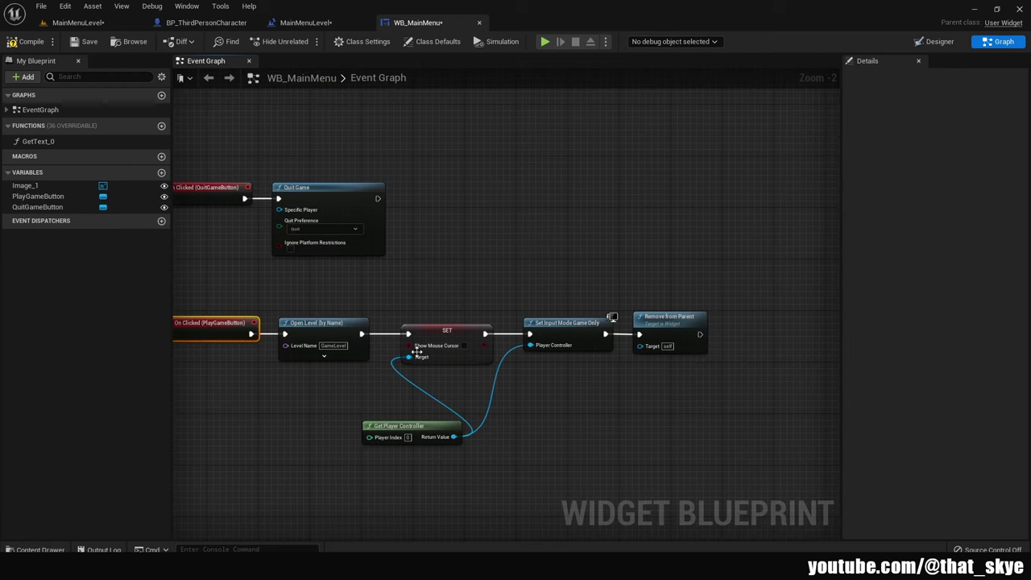
{"action": "left_click_drag", "start_coordinate": [636, 339], "coordinate": [638, 334]}
{"action": "right_click_drag", "start_coordinate": [237, 161], "coordinate": [411, 245]}
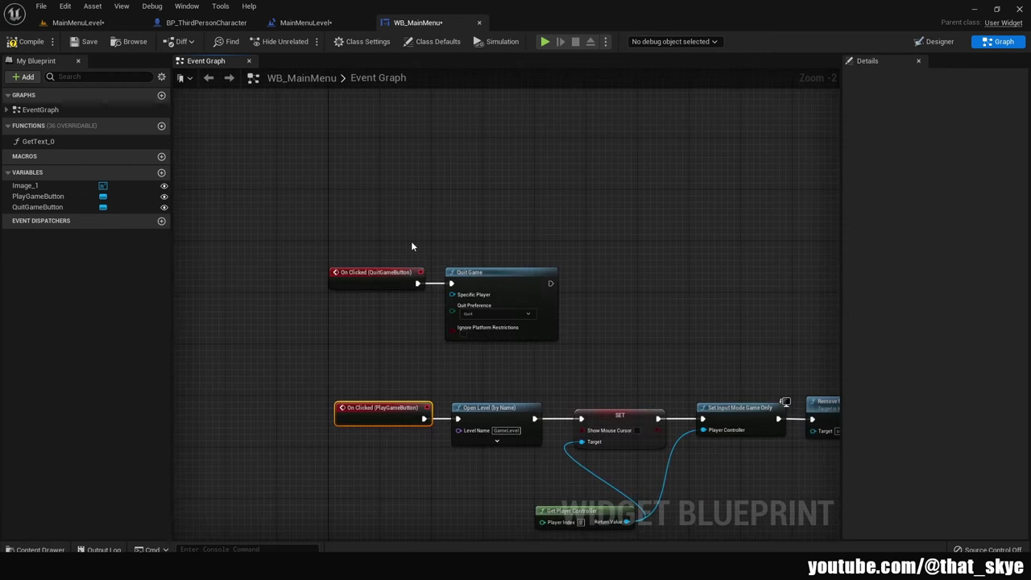
Save and close both the WB_MainMenu widget and the MainMenuLevel level blueprint
{"action": "left_click", "coordinate": [83, 42]}
{"action": "left_click", "coordinate": [480, 22]}
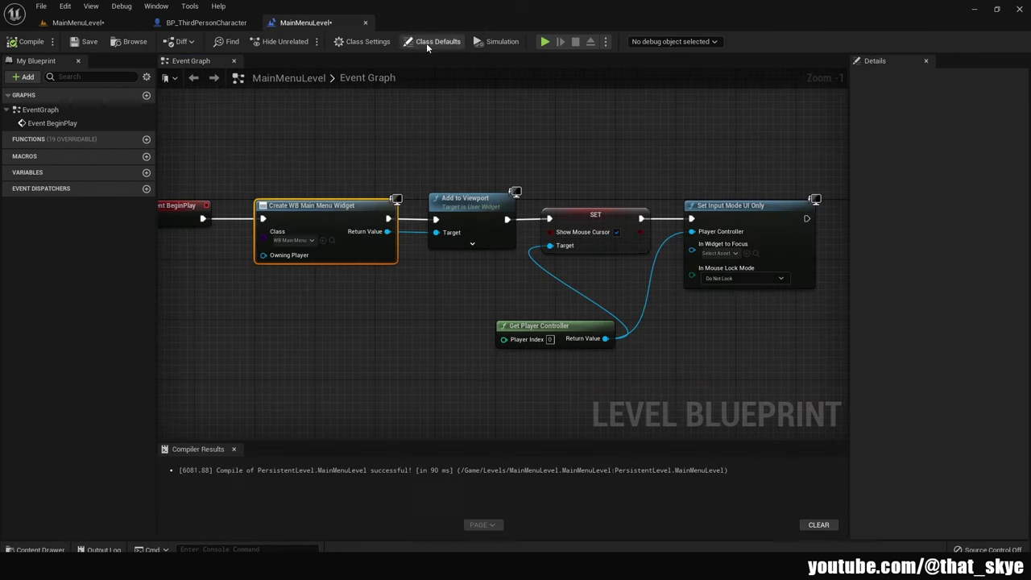
{"action": "left_click", "coordinate": [85, 42]}
{"action": "left_click", "coordinate": [364, 22]}
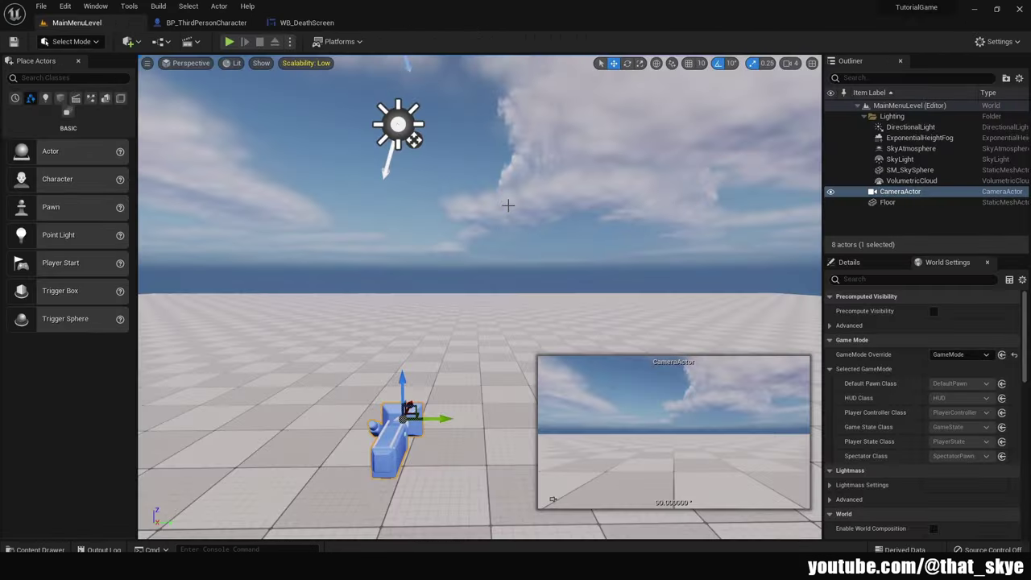
In WB_DeathScreen, anchor Image_1 to the full-screen stretch preset and save the widget
{"action": "left_click", "coordinate": [307, 23]}
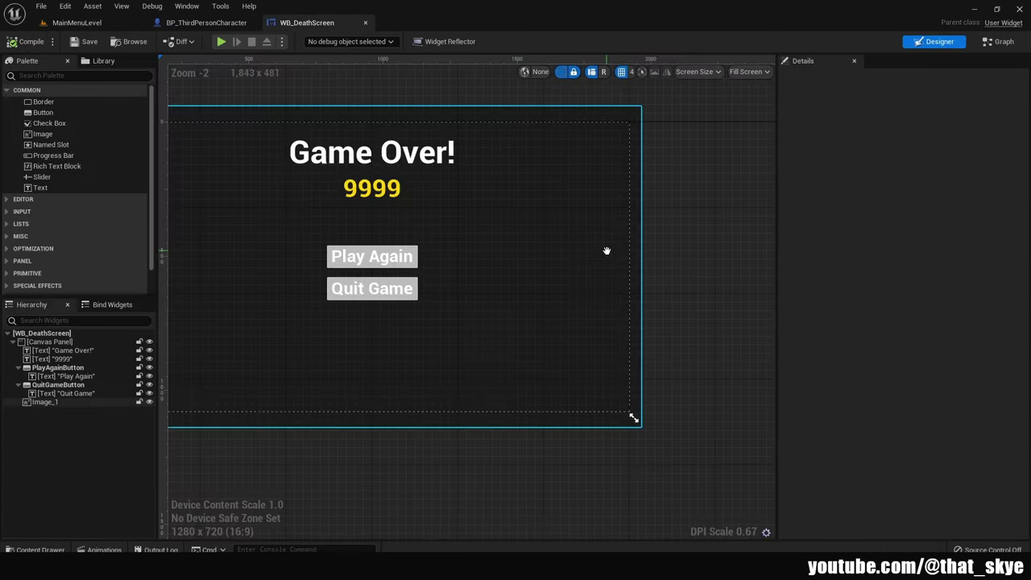
{"action": "left_click", "coordinate": [668, 232]}
{"action": "right_click_drag", "start_coordinate": [613, 301], "coordinate": [628, 285]}
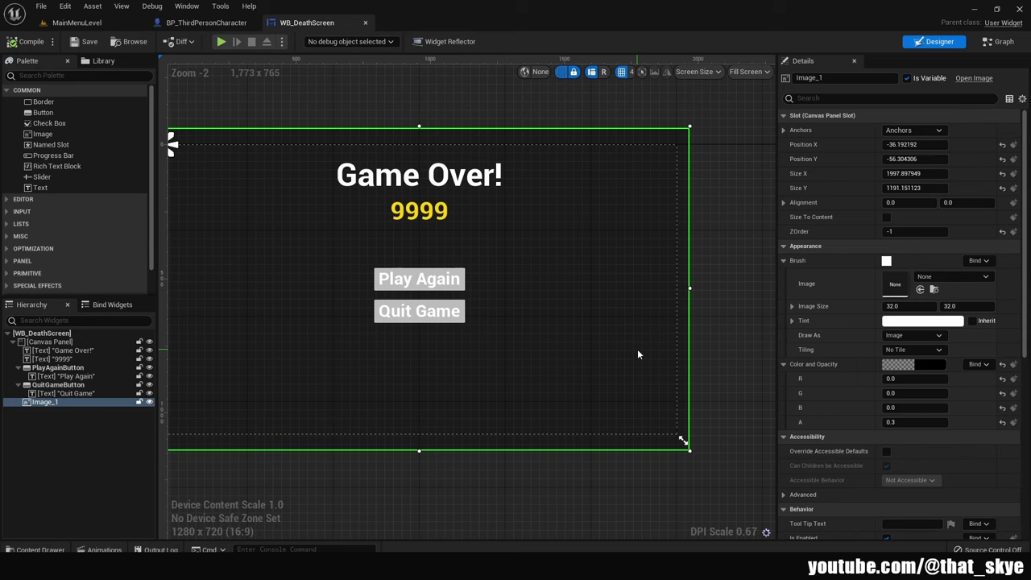
{"action": "left_click", "coordinate": [905, 130]}
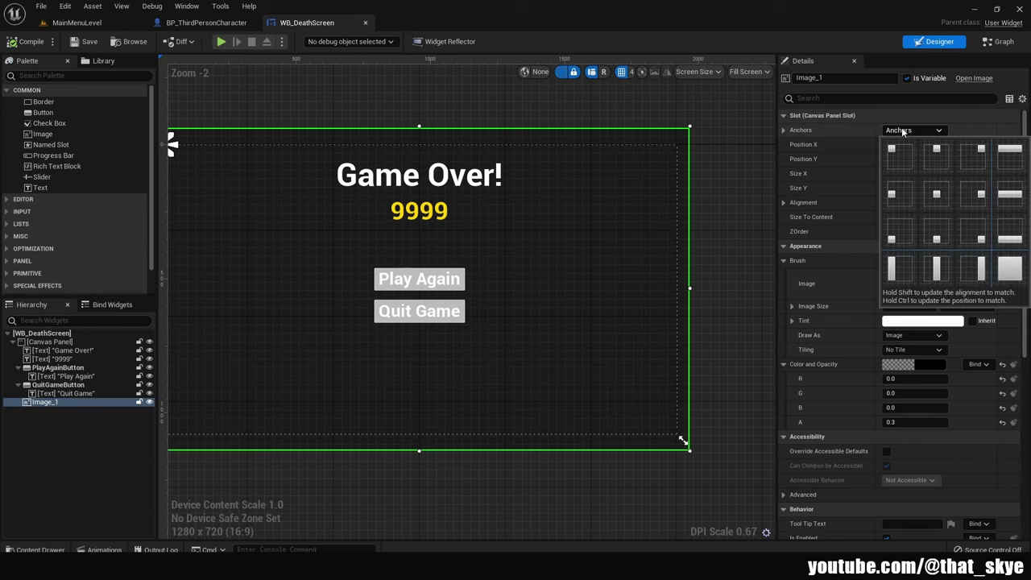
{"action": "left_click", "coordinate": [1011, 273]}
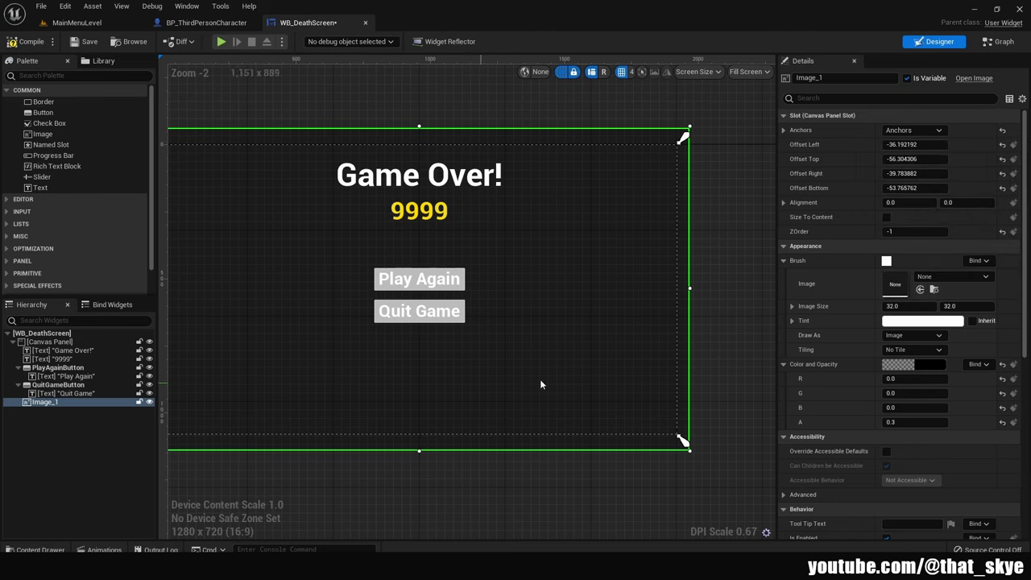
{"action": "left_click", "coordinate": [83, 42]}
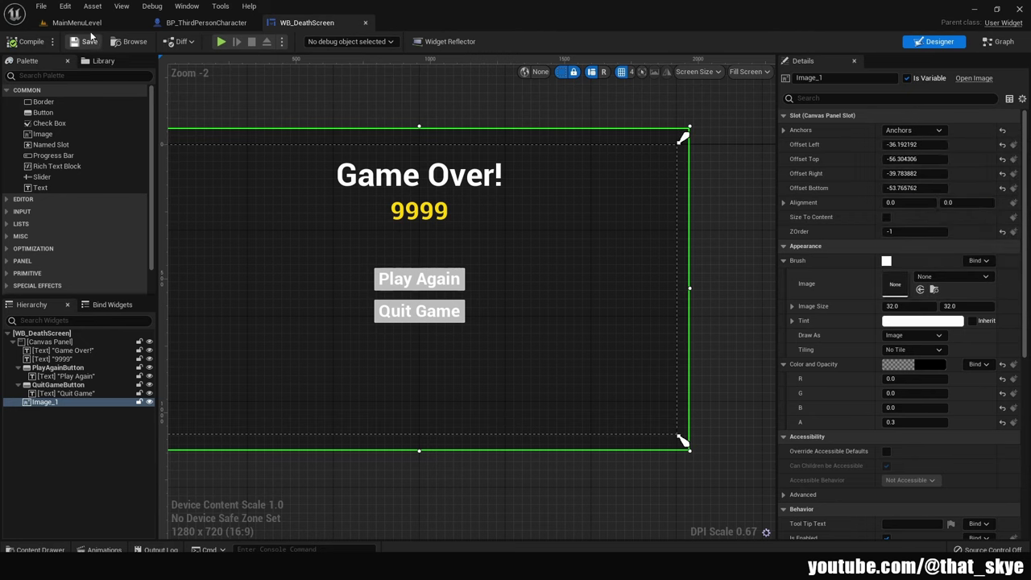
{"action": "left_click", "coordinate": [76, 23]}
Close the death screen editor, go immersive with F11, and verify Quit Game ends the play session
{"action": "left_click", "coordinate": [365, 23]}
{"action": "scroll", "coordinate": [482, 176], "scroll_direction": "up", "scroll_amount": 5}
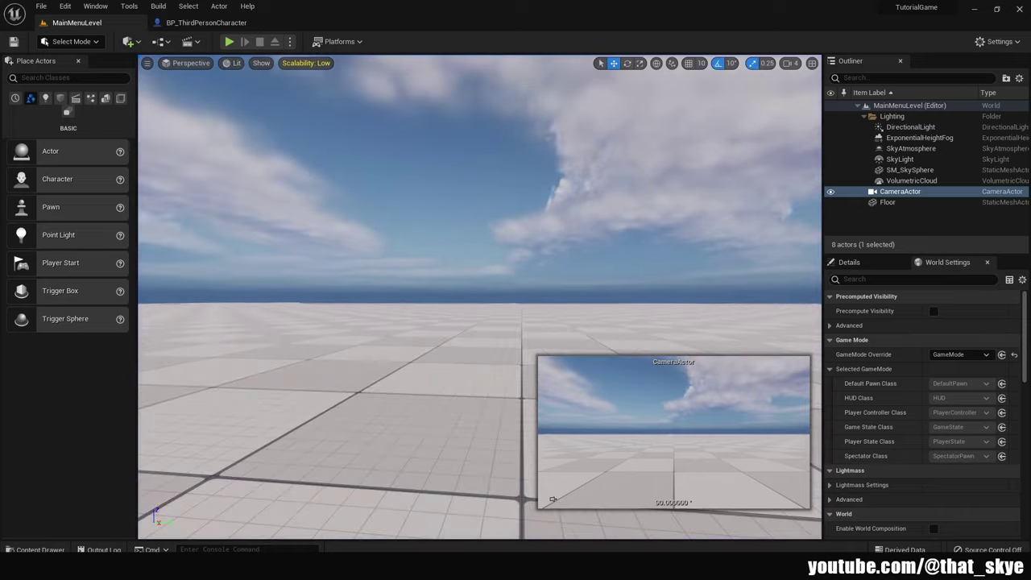
{"action": "key", "text": "F11"}
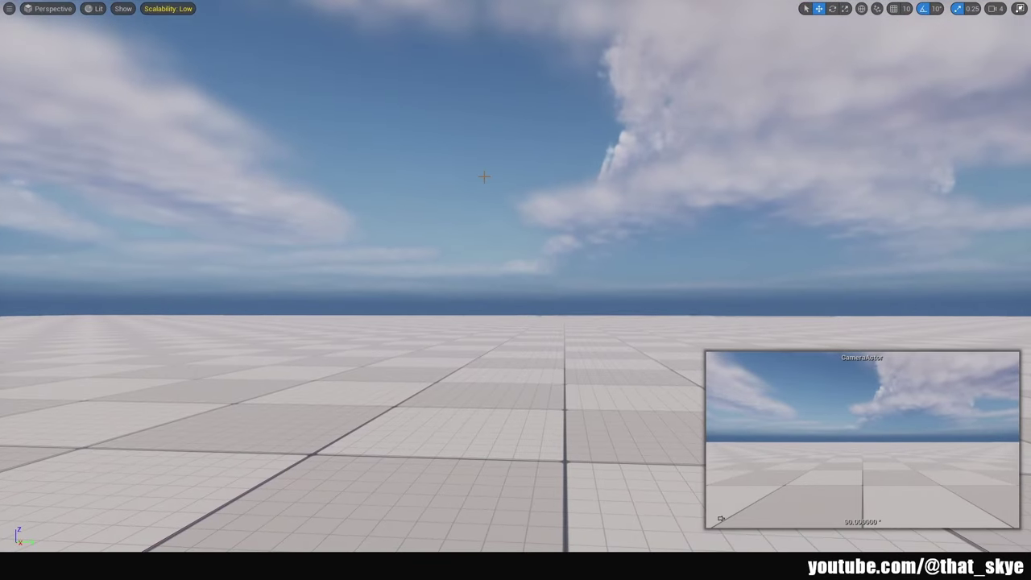
{"action": "key", "text": "alt+p"}
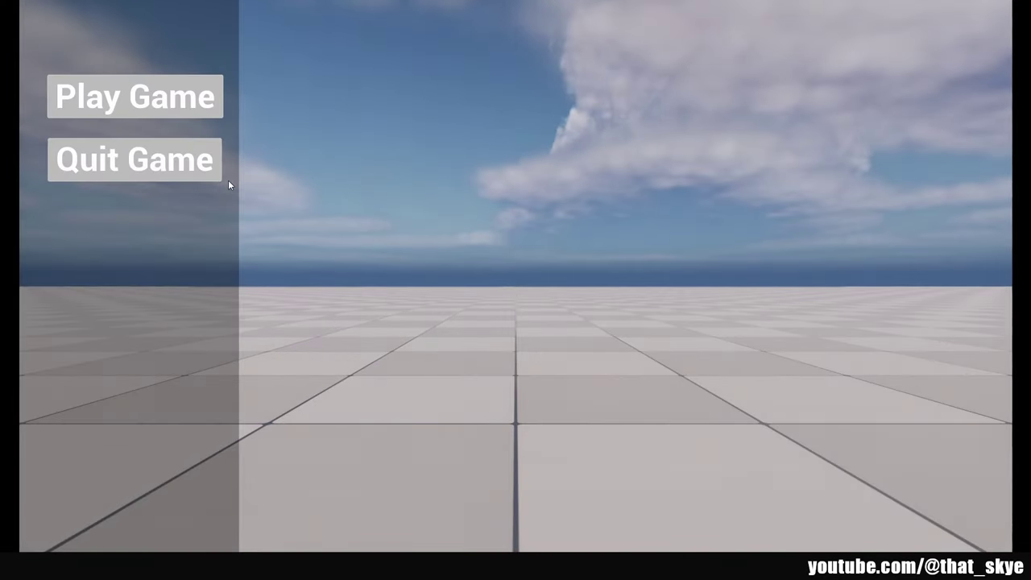
{"action": "left_click", "coordinate": [200, 172]}
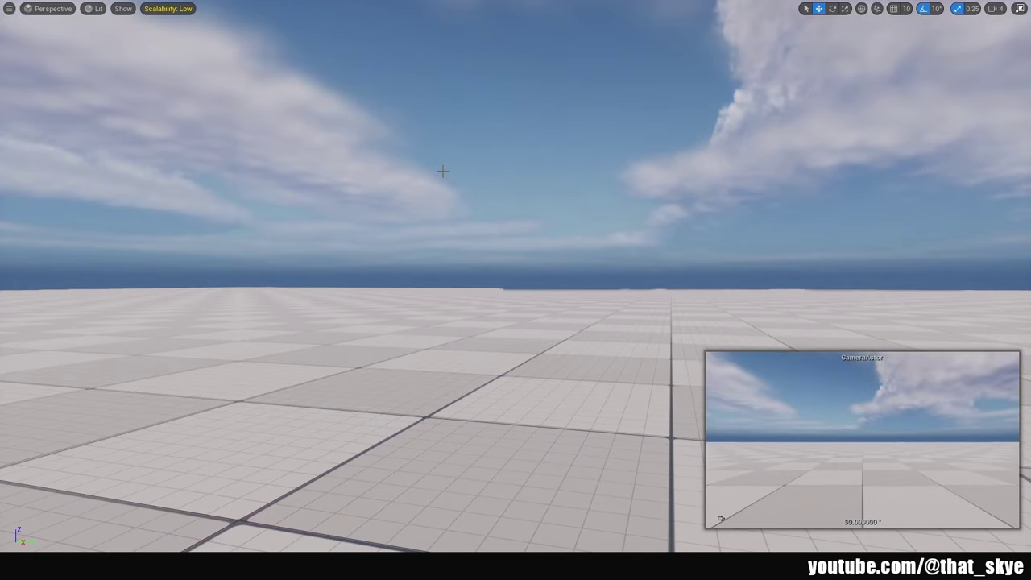
Play again, start GameLevel with Play Game, then stop and exit immersive mode
{"action": "key", "text": "alt+p"}
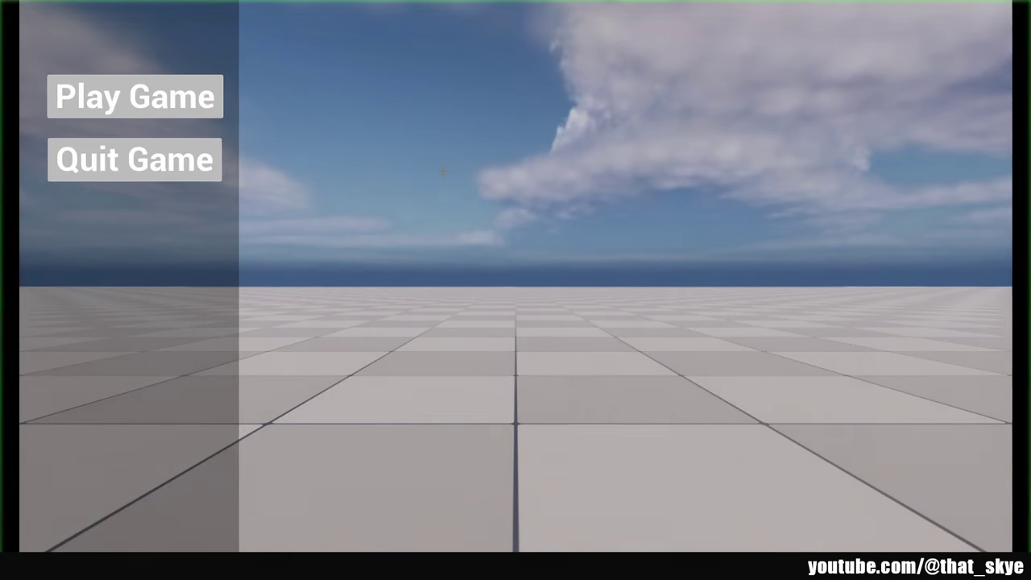
{"action": "left_click", "coordinate": [140, 106]}
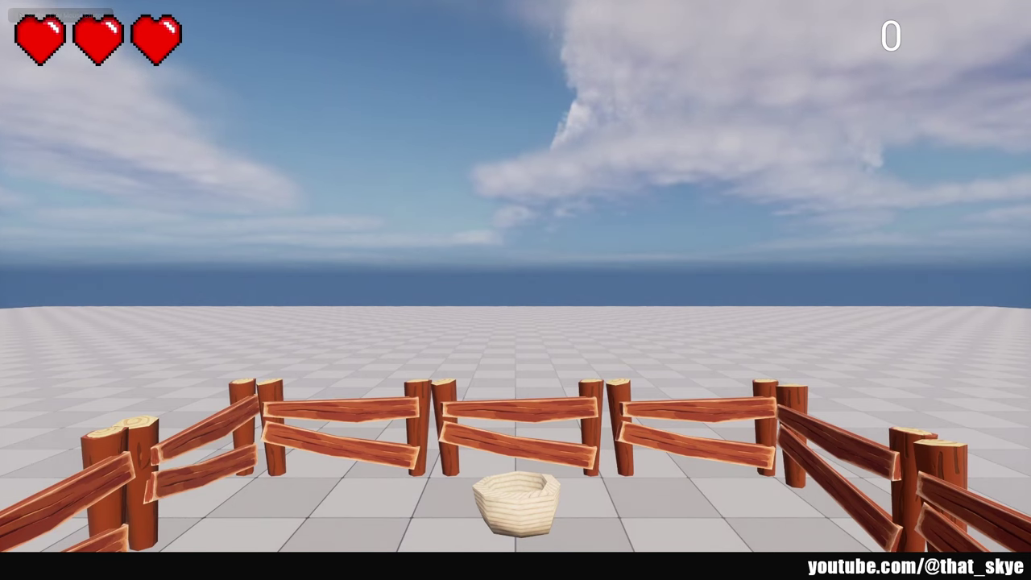
{"action": "key", "text": "Escape"}
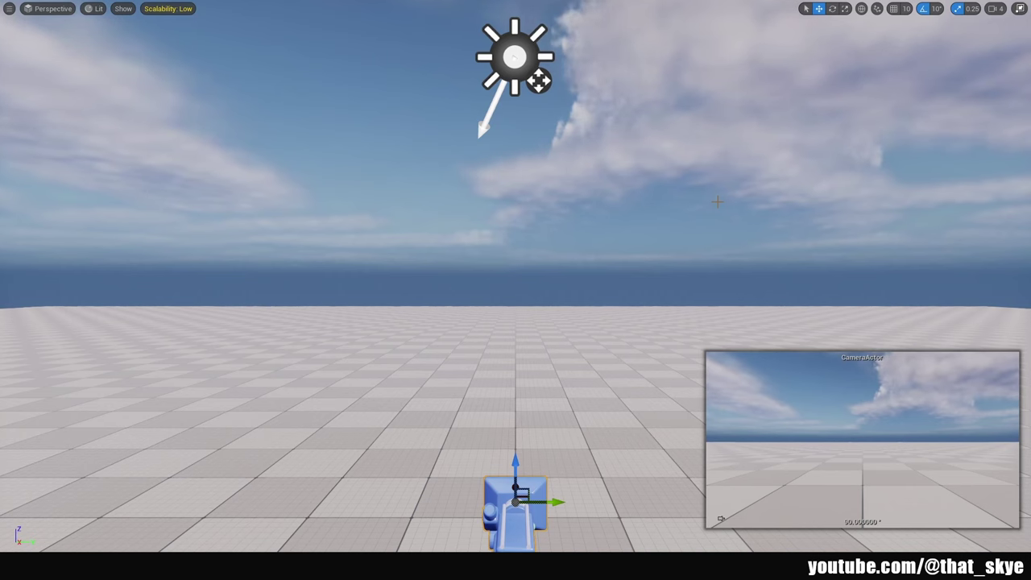
{"action": "key", "text": "F11"}
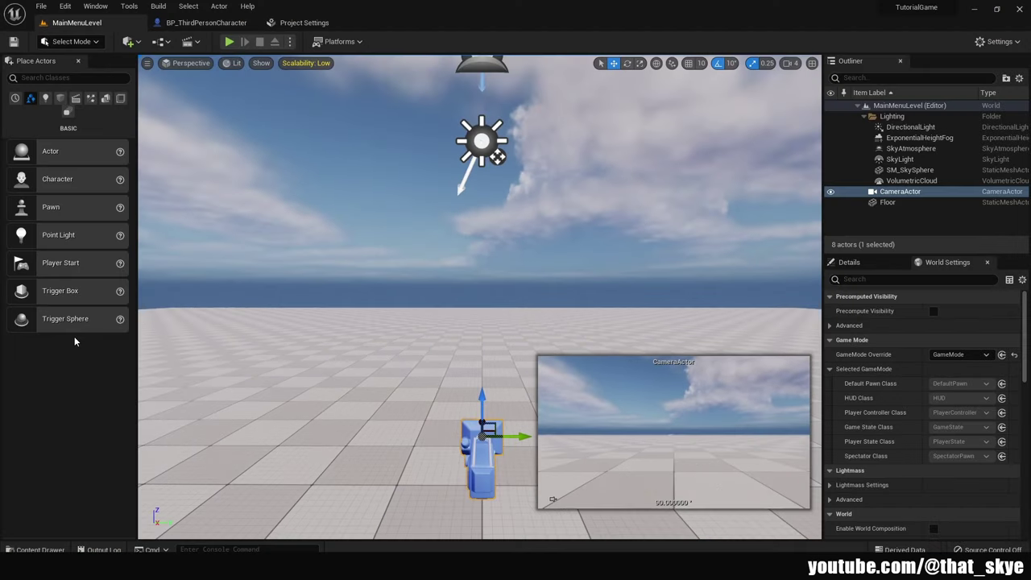
Change the Packaging Build Configuration in Project Settings from Development to Shipping
{"action": "left_click", "coordinate": [64, 7]}
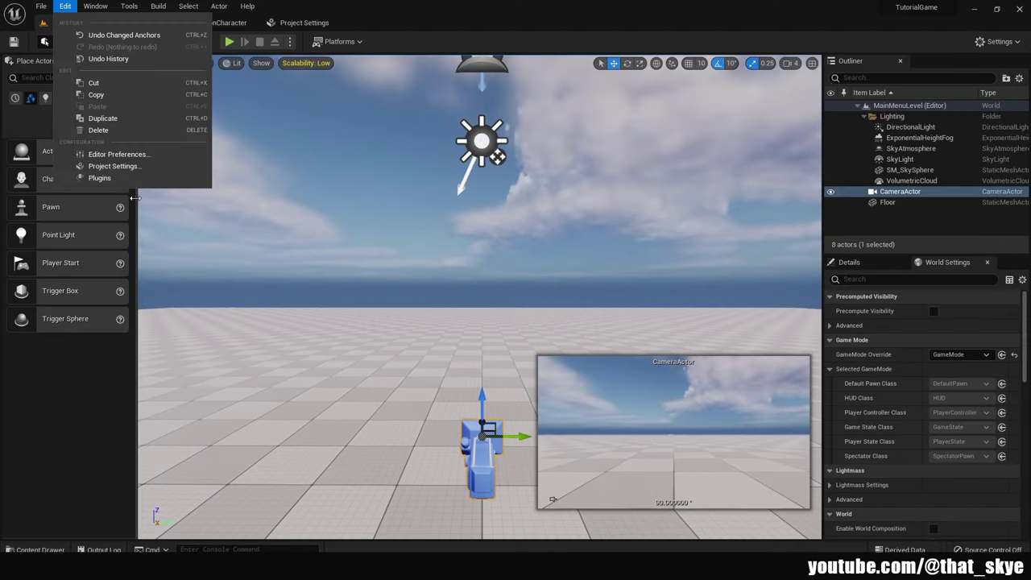
{"action": "left_click", "coordinate": [96, 171]}
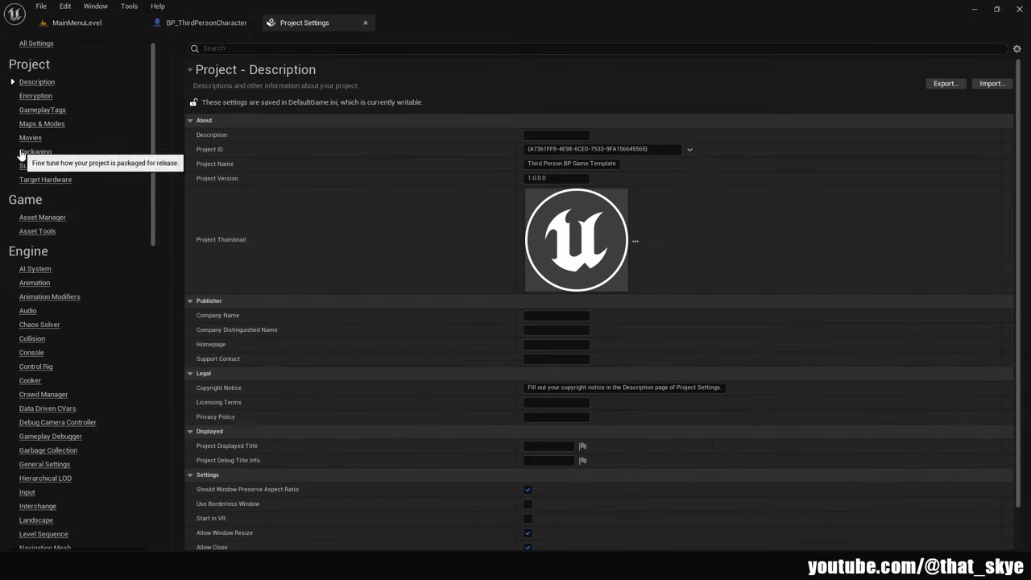
{"action": "left_click", "coordinate": [33, 152]}
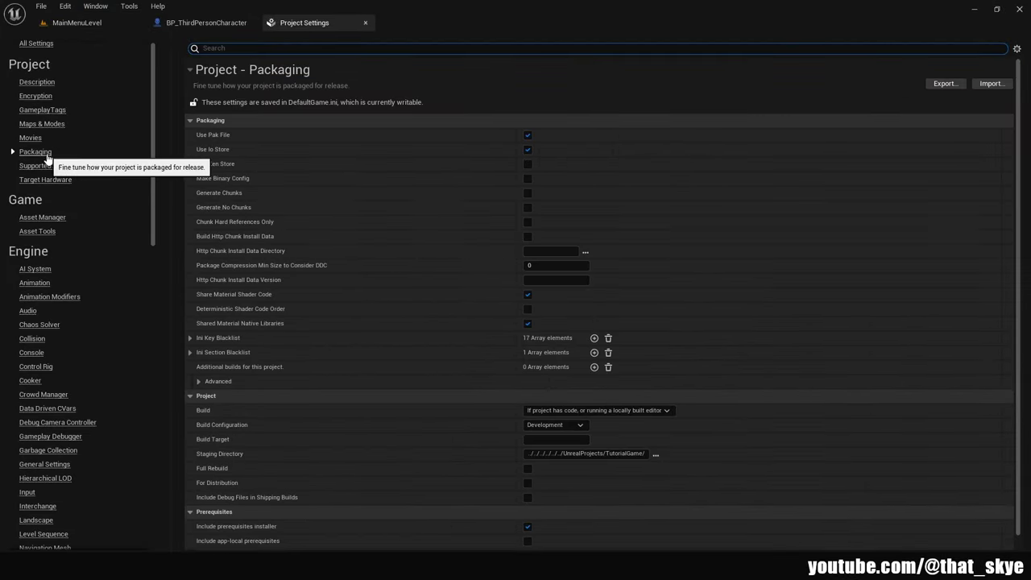
{"action": "scroll", "coordinate": [233, 351], "scroll_direction": "down", "scroll_amount": 1}
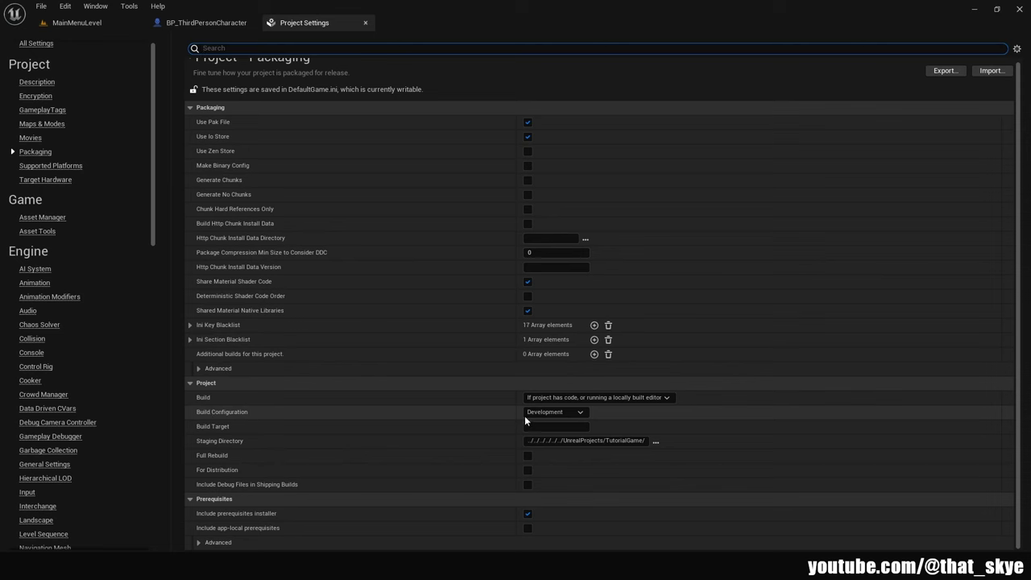
{"action": "left_click", "coordinate": [555, 412]}
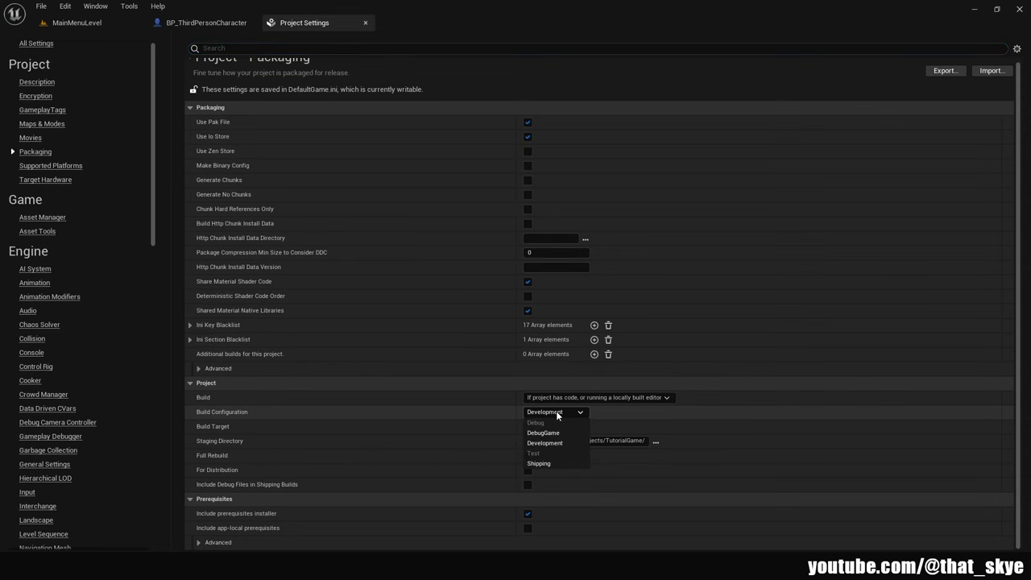
{"action": "left_click", "coordinate": [546, 463]}
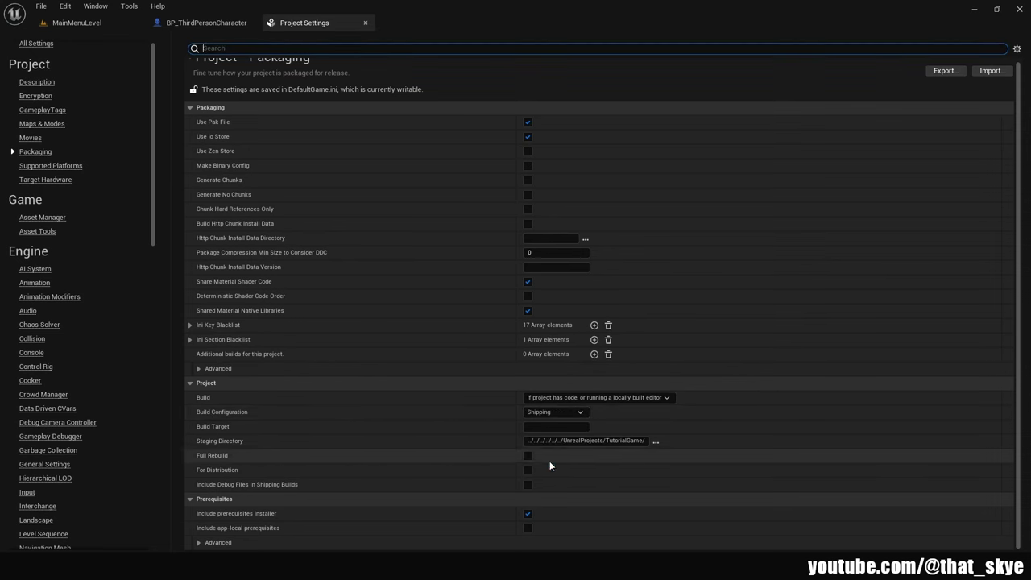
{"action": "scroll", "coordinate": [67, 451], "scroll_direction": "down", "scroll_amount": 3}
{"action": "scroll", "coordinate": [160, 306], "scroll_direction": "down", "scroll_amount": 8}
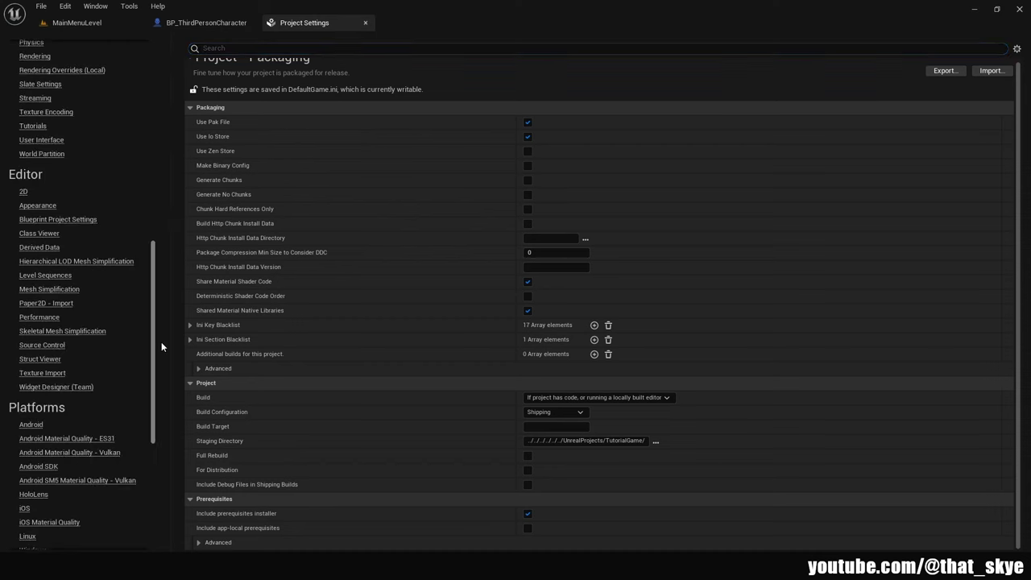
{"action": "scroll", "coordinate": [149, 379], "scroll_direction": "down", "scroll_amount": 2}
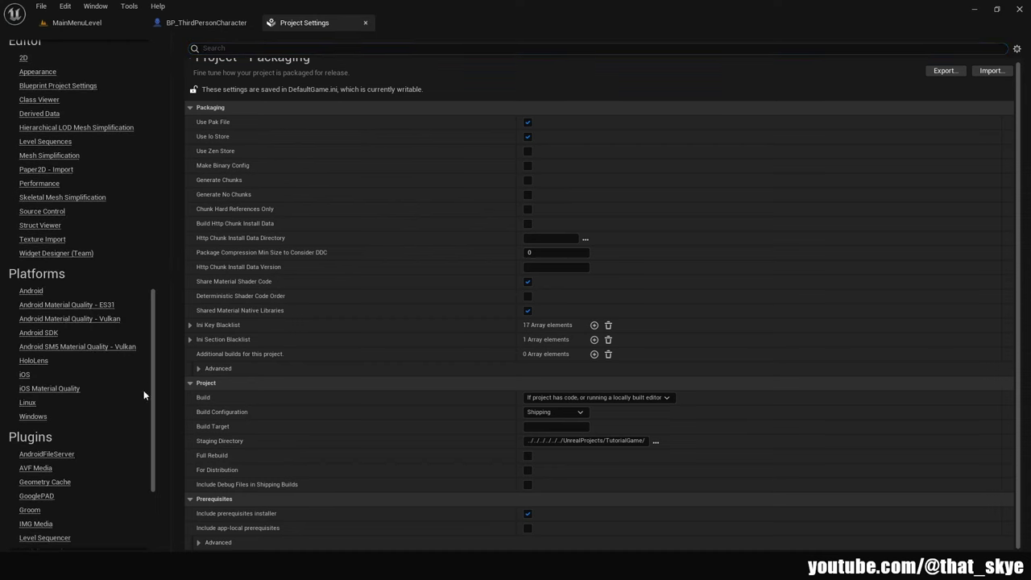
Show the Windows platform page and review its splash images, game icon and audio sections
{"action": "left_click", "coordinate": [43, 414]}
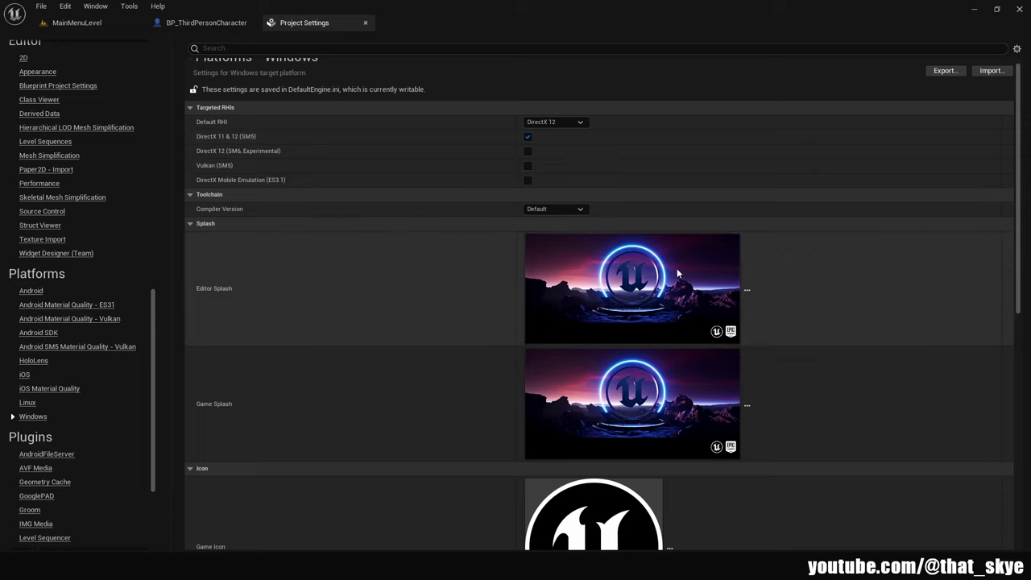
{"action": "scroll", "coordinate": [833, 373], "scroll_direction": "down", "scroll_amount": 3}
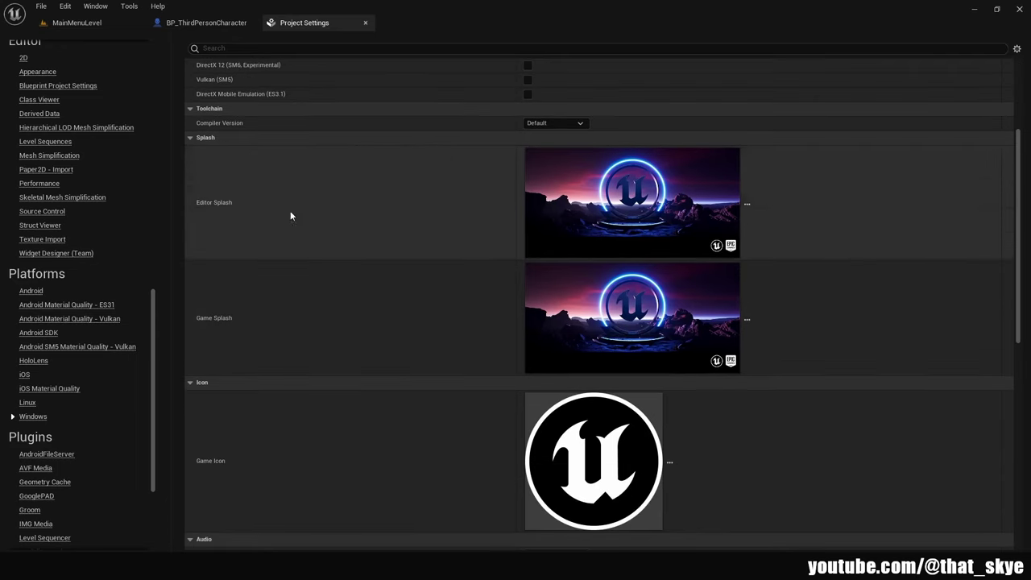
{"action": "scroll", "coordinate": [715, 306], "scroll_direction": "down", "scroll_amount": 2}
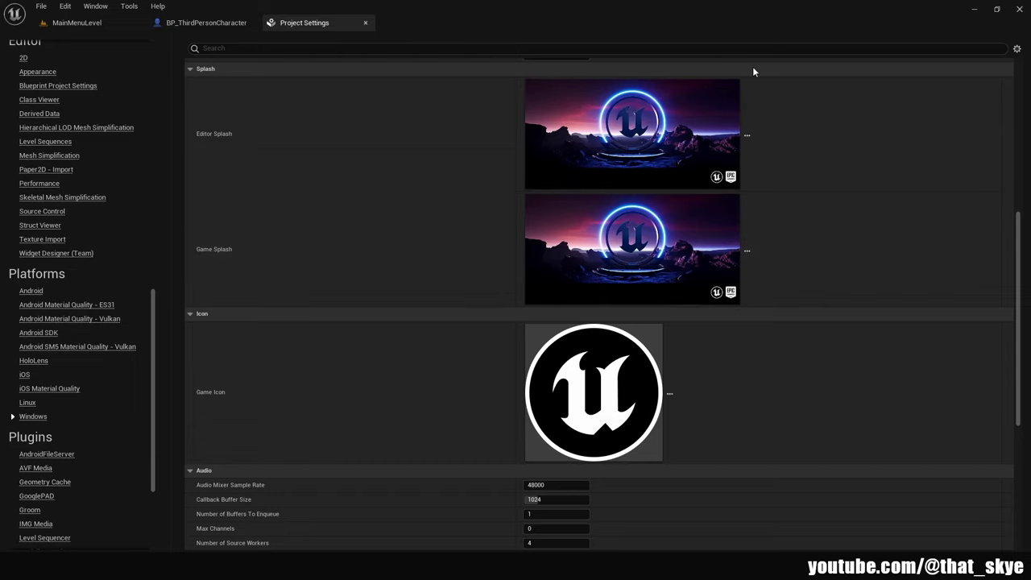
{"action": "scroll", "coordinate": [805, 386], "scroll_direction": "down", "scroll_amount": 3}
{"action": "scroll", "coordinate": [806, 414], "scroll_direction": "down", "scroll_amount": 1}
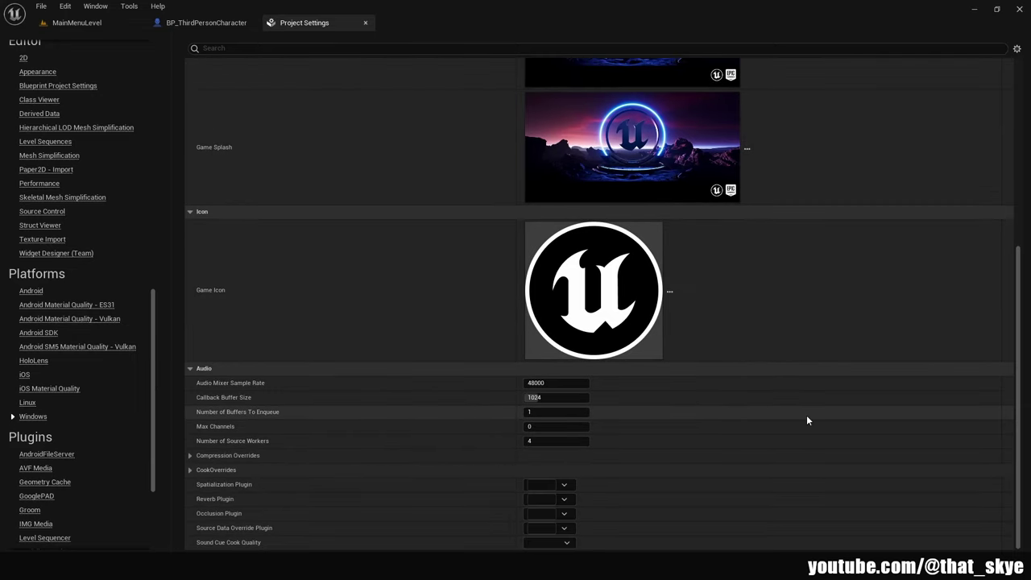
{"action": "scroll", "coordinate": [806, 414], "scroll_direction": "up", "scroll_amount": 2}
{"action": "scroll", "coordinate": [473, 314], "scroll_direction": "down", "scroll_amount": 2}
{"action": "left_click", "coordinate": [364, 22]}
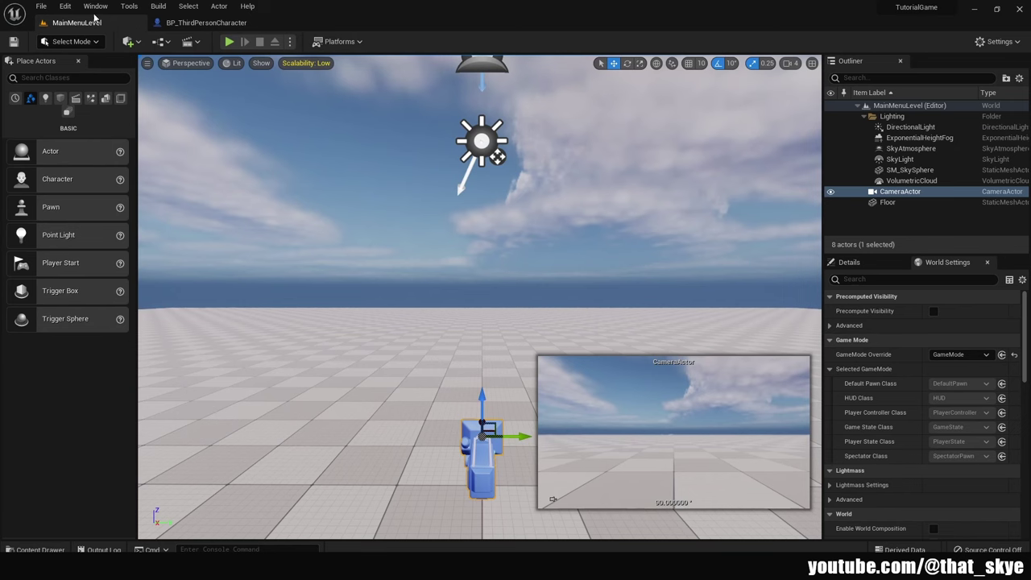
{"action": "left_click", "coordinate": [334, 43]}
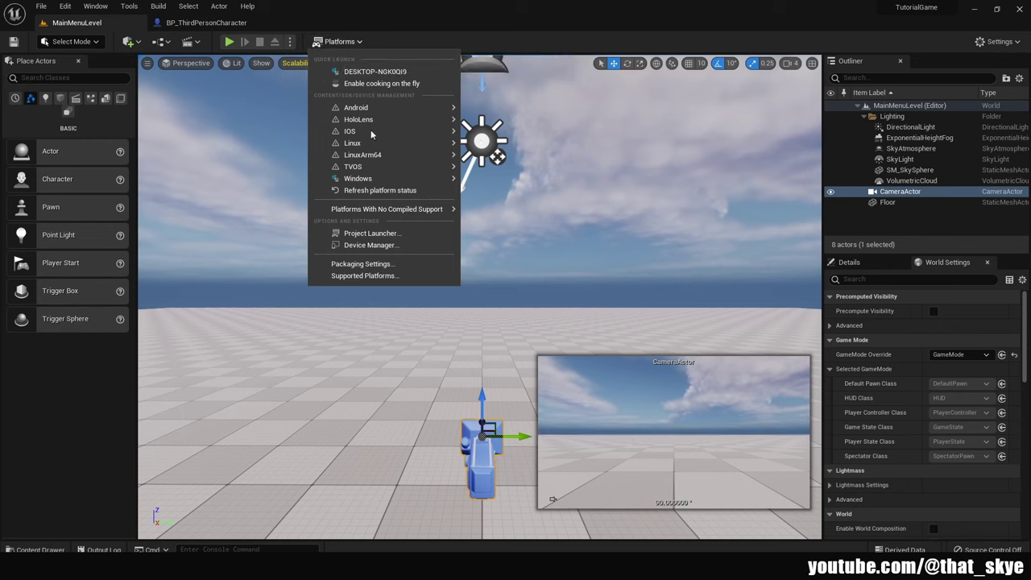
{"action": "mouse_move", "coordinate": [358, 178]}
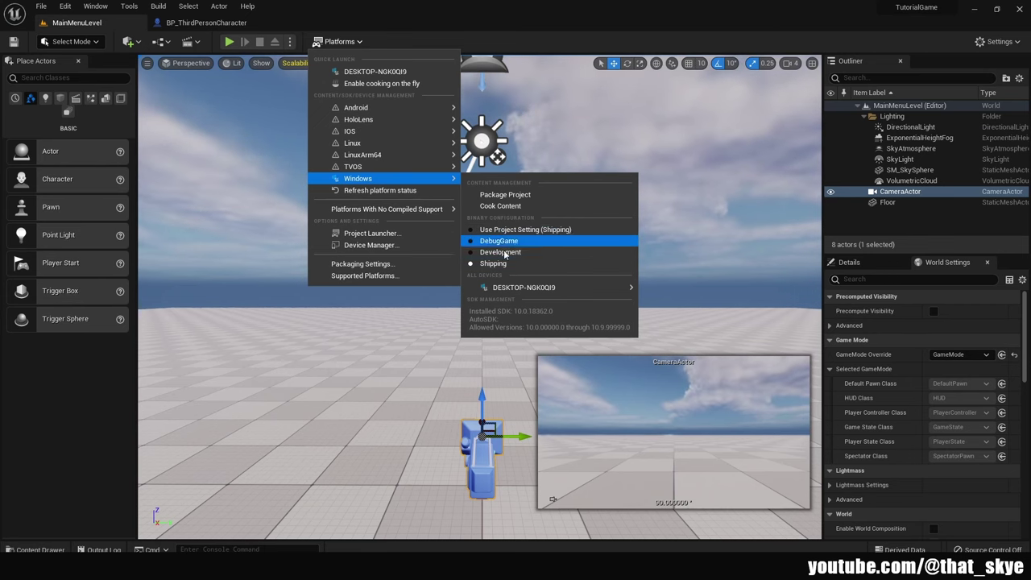
{"action": "left_click", "coordinate": [518, 201]}
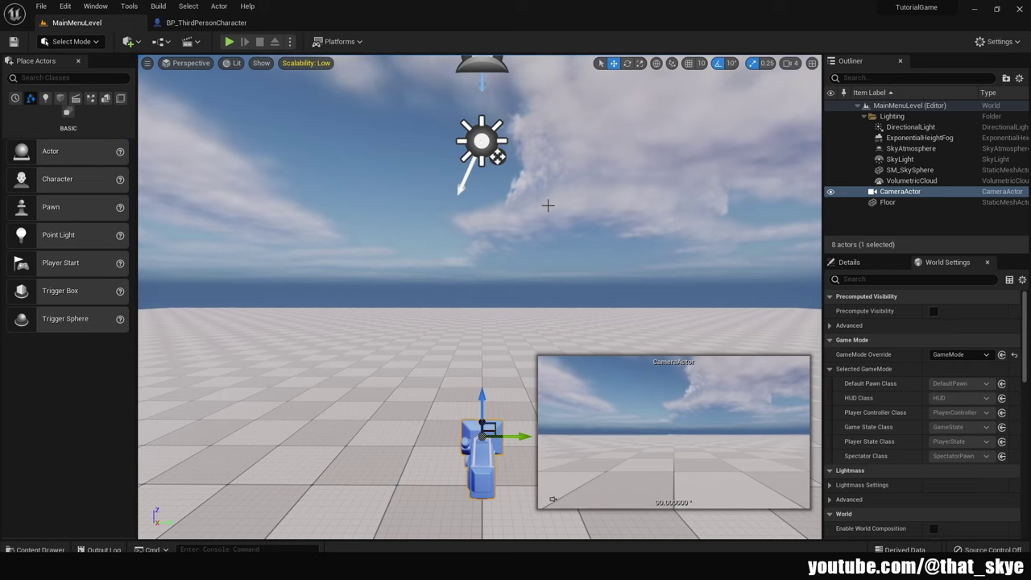
Tilt the viewport downward to look over the level ground
{"action": "right_click_drag", "start_coordinate": [548, 206], "coordinate": [533, 266]}
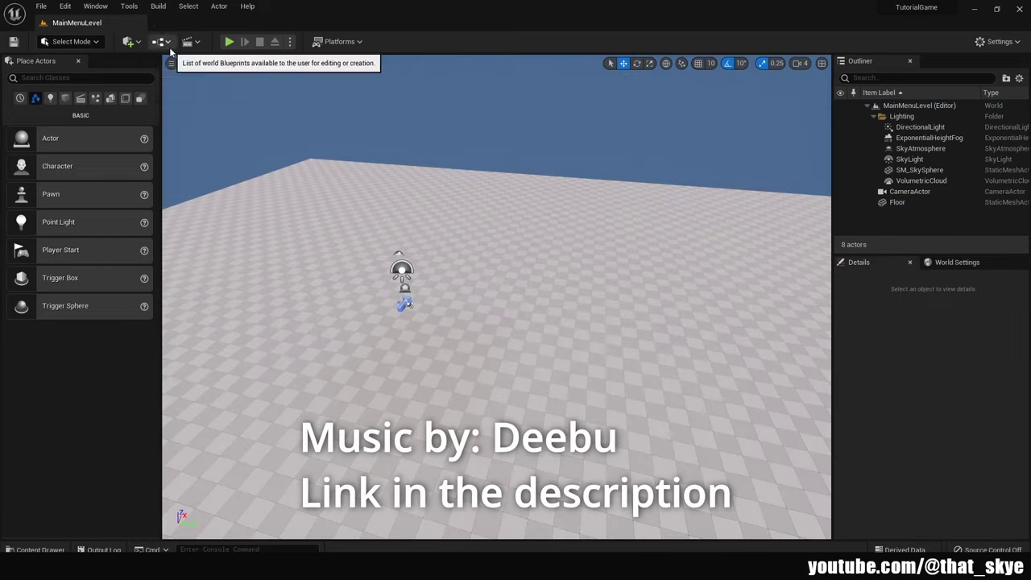
Adjust the planned landscape's height in Landscape Mode and create the new landscape
{"action": "left_click", "coordinate": [76, 41]}
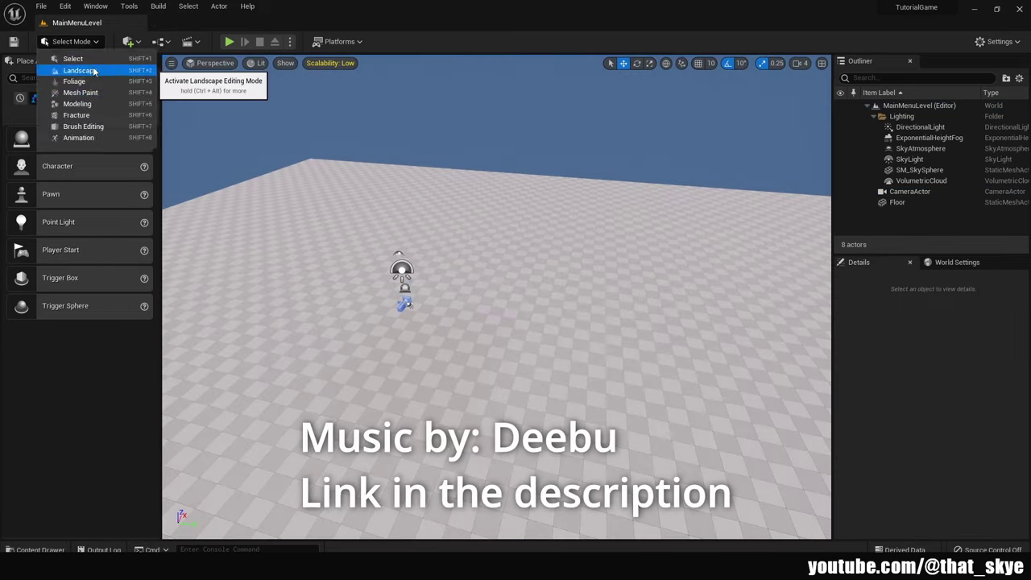
{"action": "left_click", "coordinate": [81, 83]}
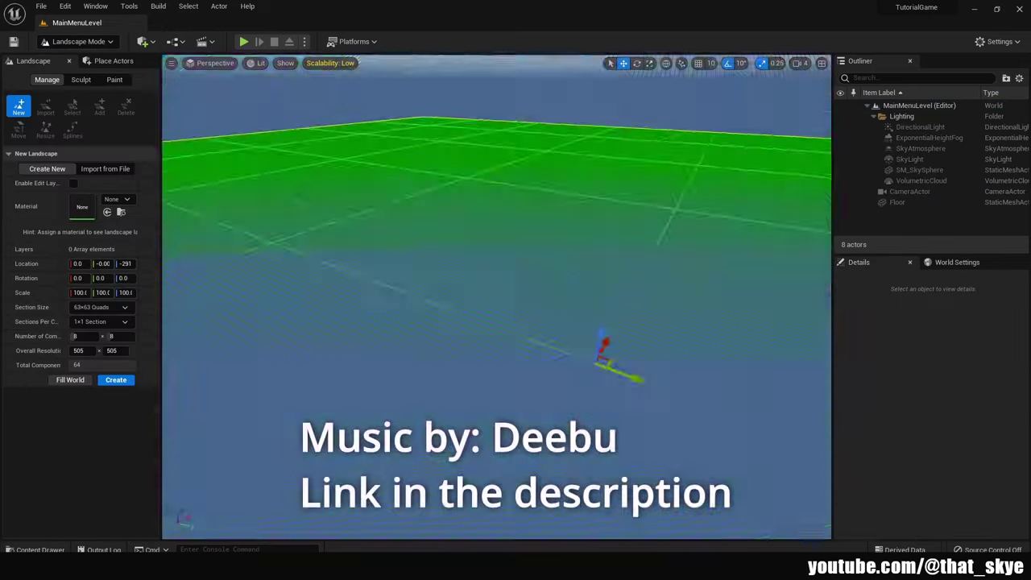
{"action": "middle_click_drag", "start_coordinate": [449, 330], "coordinate": [127, 263]}
{"action": "left_click", "coordinate": [115, 379]}
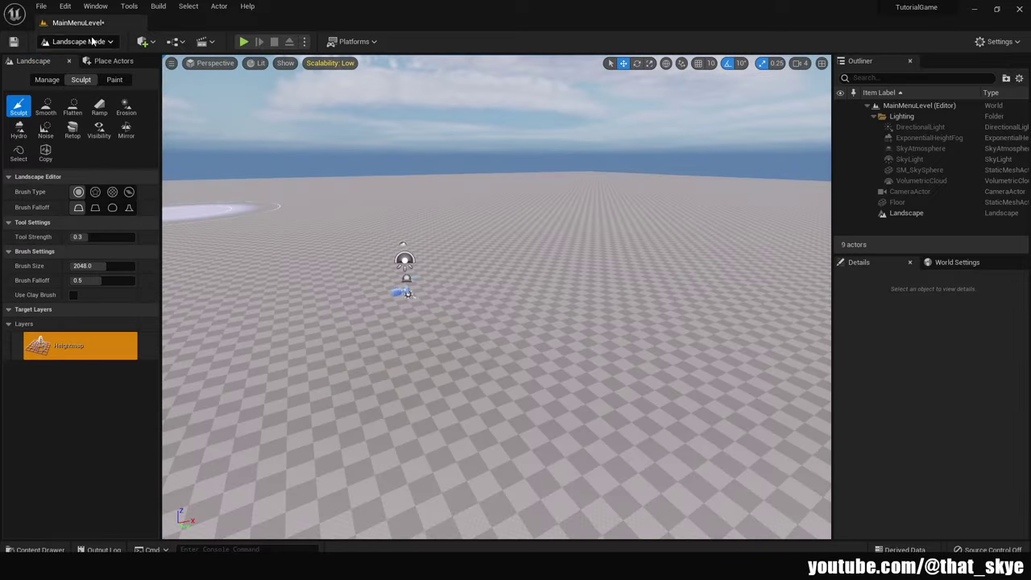
Select the new landscape and assign MI_landscape as its landscape material
{"action": "key", "text": "shift+1"}
{"action": "left_click", "coordinate": [906, 212]}
{"action": "scroll", "coordinate": [926, 419], "scroll_direction": "down", "scroll_amount": 5}
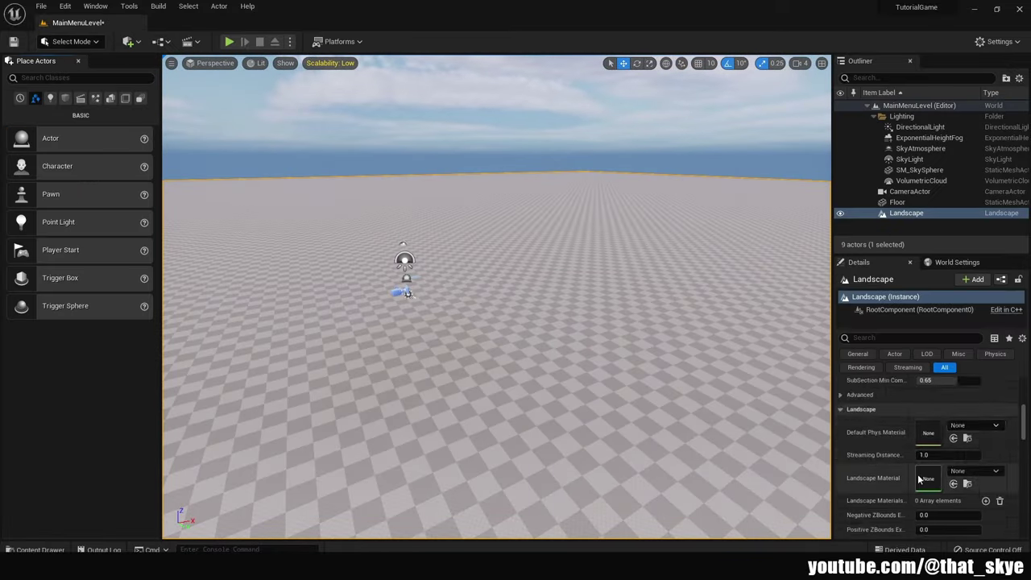
{"action": "left_click", "coordinate": [972, 437]}
{"action": "left_click", "coordinate": [951, 322]}
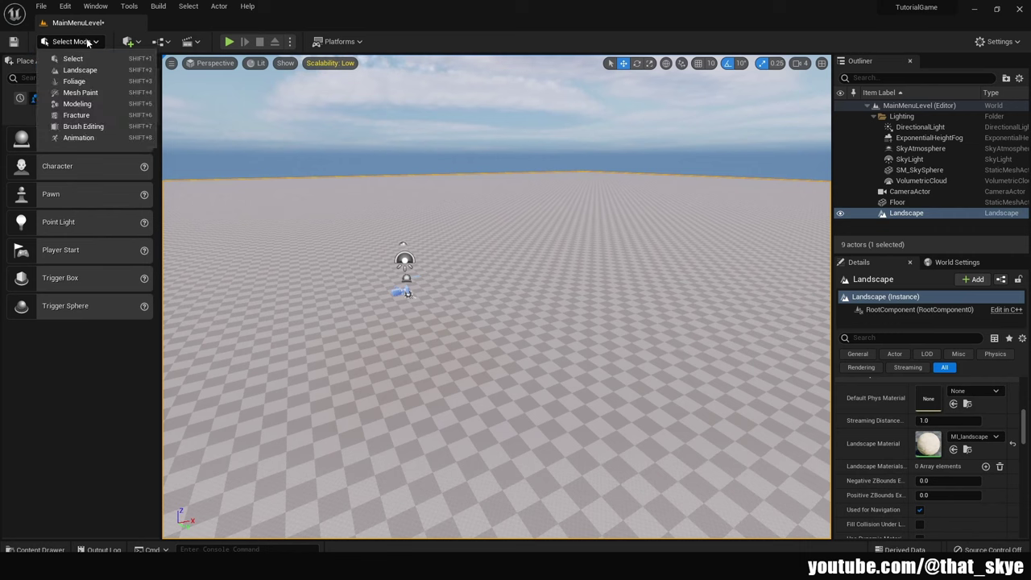
Create weight-blended layer info assets for the Grass, Gravel and Farmfield layers
{"action": "left_click", "coordinate": [80, 70]}
{"action": "left_click", "coordinate": [114, 79]}
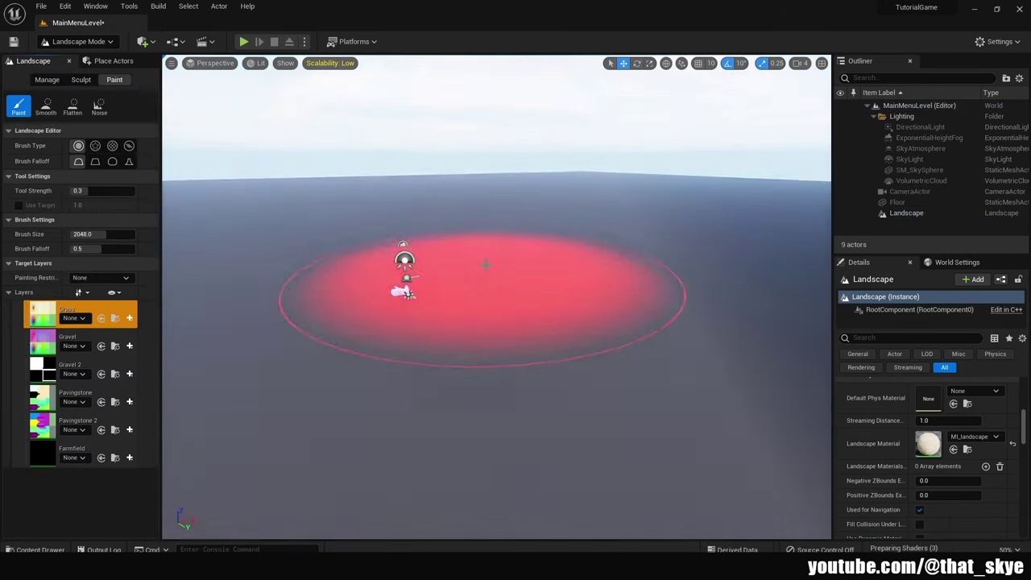
{"action": "left_click", "coordinate": [129, 318]}
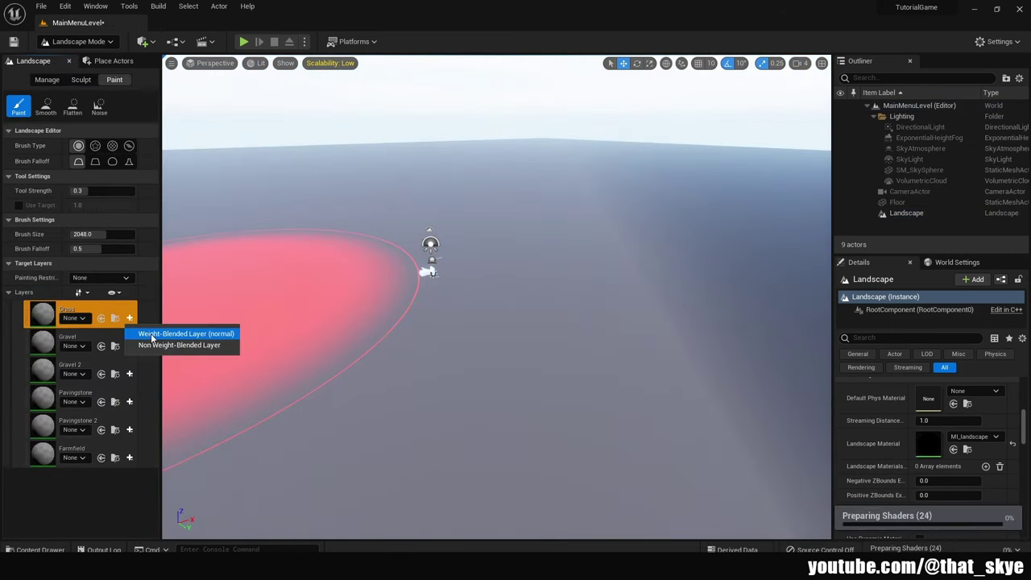
{"action": "left_click", "coordinate": [151, 333]}
{"action": "left_click", "coordinate": [558, 395]}
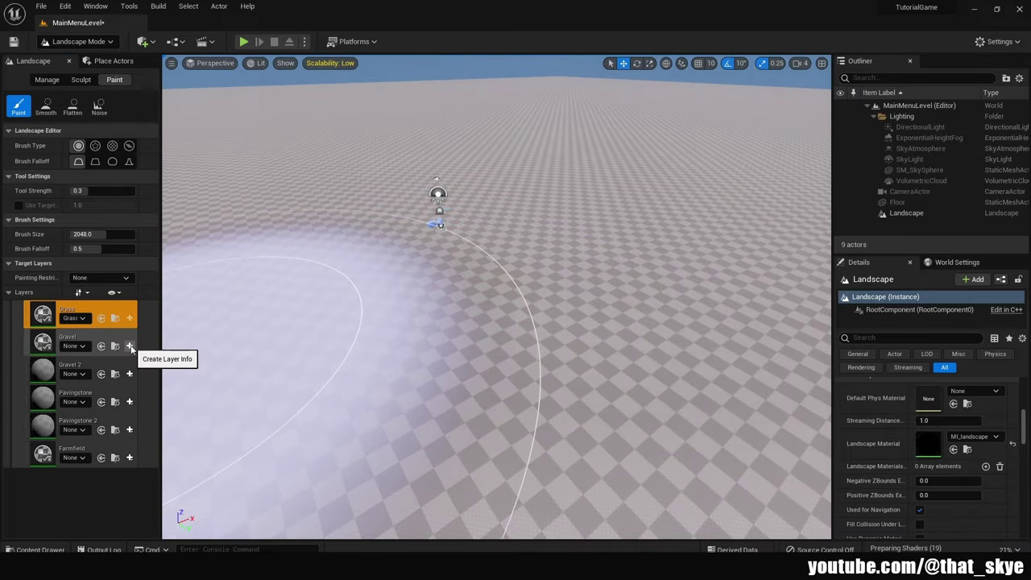
{"action": "left_click", "coordinate": [131, 348]}
{"action": "left_click", "coordinate": [151, 362]}
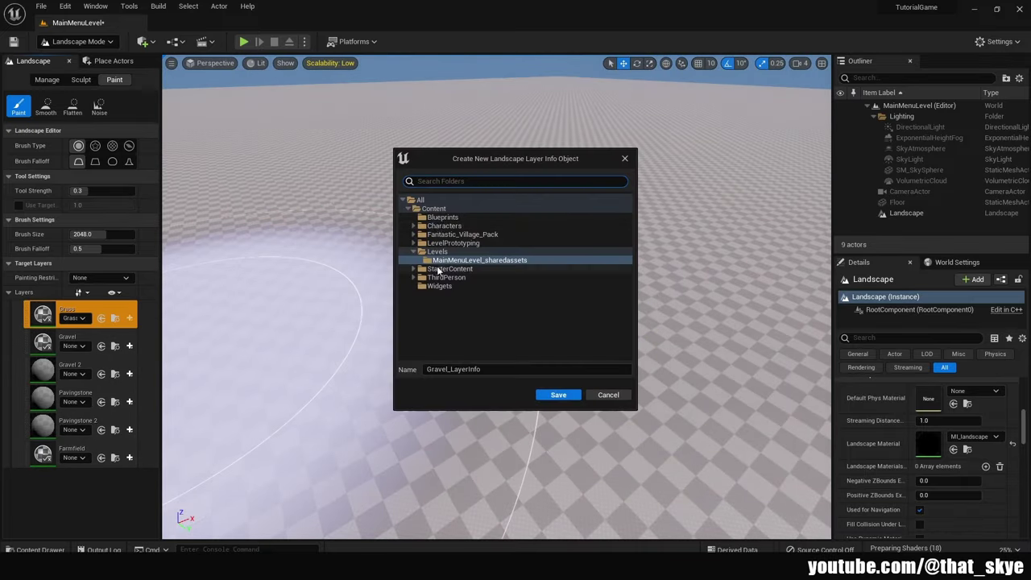
{"action": "left_click", "coordinate": [559, 395]}
{"action": "left_click", "coordinate": [129, 457]}
{"action": "left_click", "coordinate": [151, 474]}
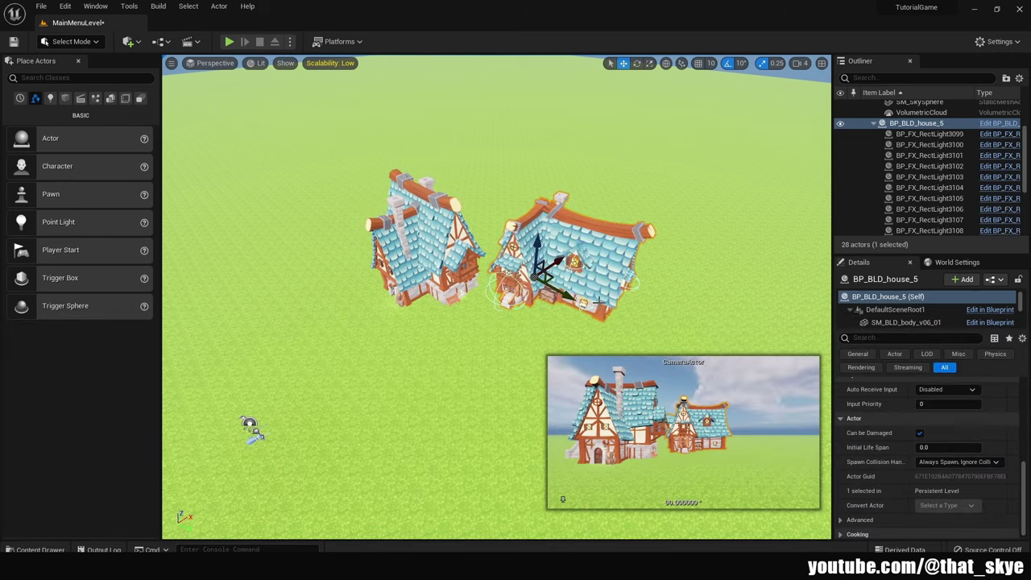
Scale, move and rotate the windmill house into place behind the two houses
{"action": "key", "text": "r"}
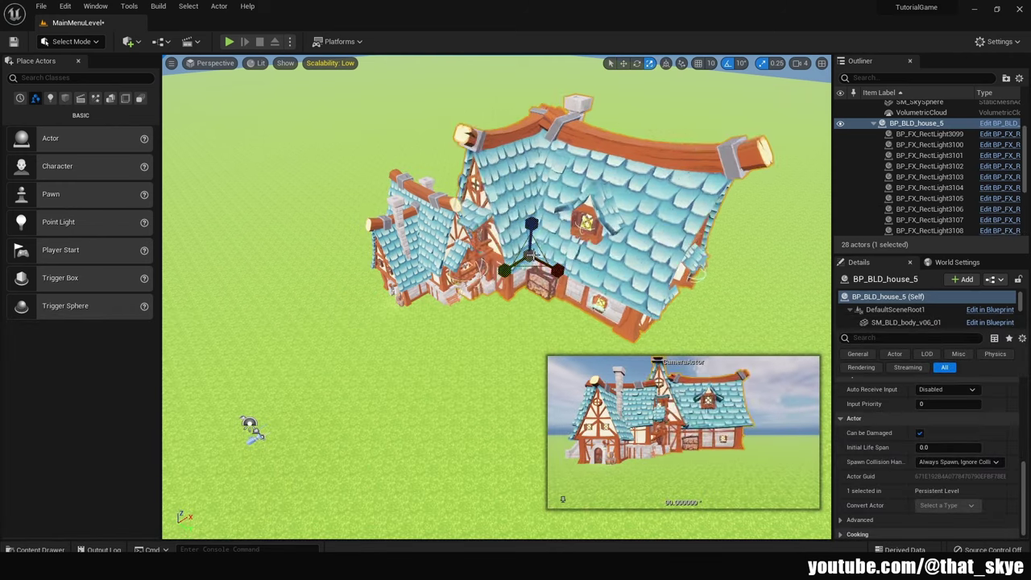
{"action": "key", "text": "w"}
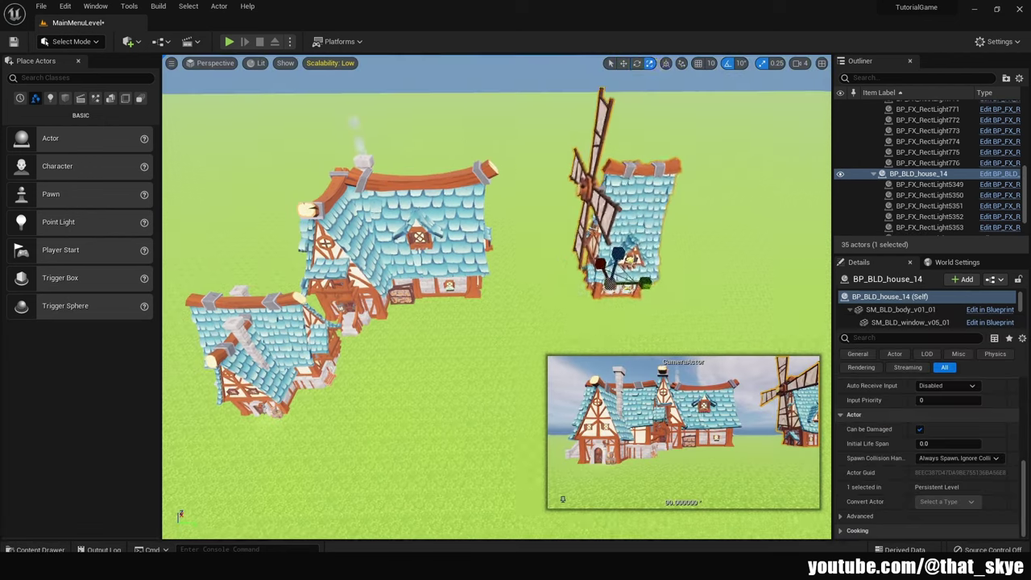
{"action": "key", "text": "e"}
{"action": "mouse_move", "coordinate": [529, 271]}
{"action": "left_mouse_down"}
{"action": "mouse_move", "coordinate": [605, 276]}
{"action": "mouse_move", "coordinate": [624, 223]}
{"action": "mouse_move", "coordinate": [555, 135]}
{"action": "left_mouse_up"}
{"action": "key", "text": "w"}
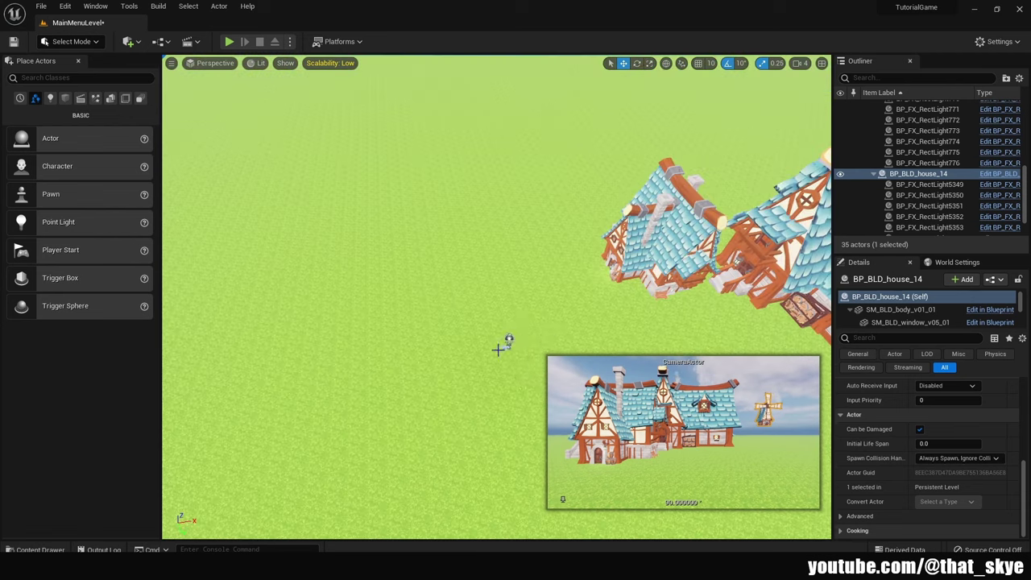
Turn the CameraActor to frame the houses, then select the landscape
{"action": "left_click", "coordinate": [511, 329]}
{"action": "left_click_drag", "start_coordinate": [481, 305], "coordinate": [566, 327]}
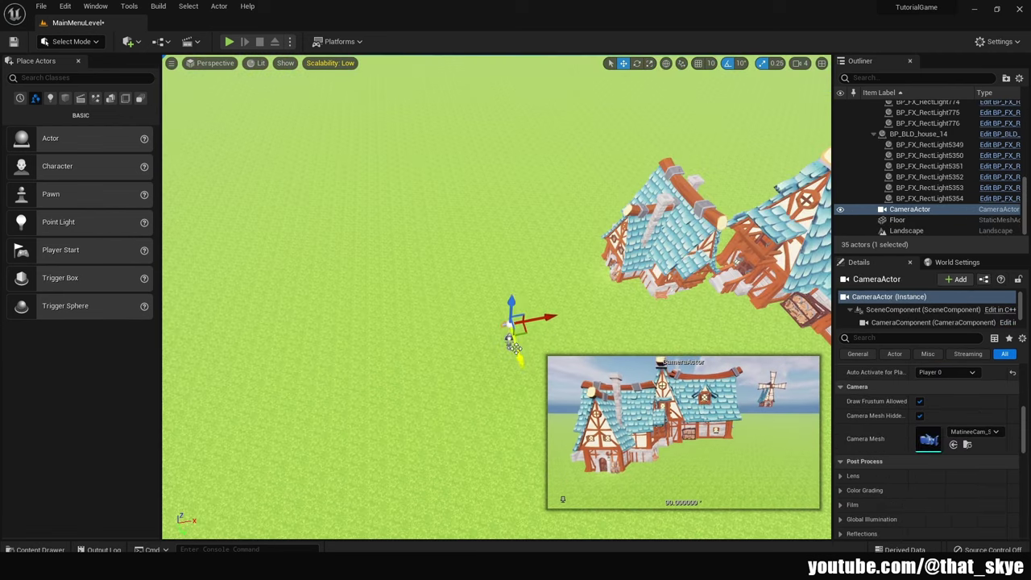
{"action": "left_click", "coordinate": [566, 328]}
{"action": "mouse_move", "coordinate": [524, 234]}
{"action": "right_mouse_down"}
{"action": "mouse_move", "coordinate": [434, 163]}
{"action": "mouse_move", "coordinate": [463, 167]}
{"action": "right_mouse_up"}
Sculpt raised hills on the left and right slopes around the windmill
{"action": "left_click", "coordinate": [72, 41]}
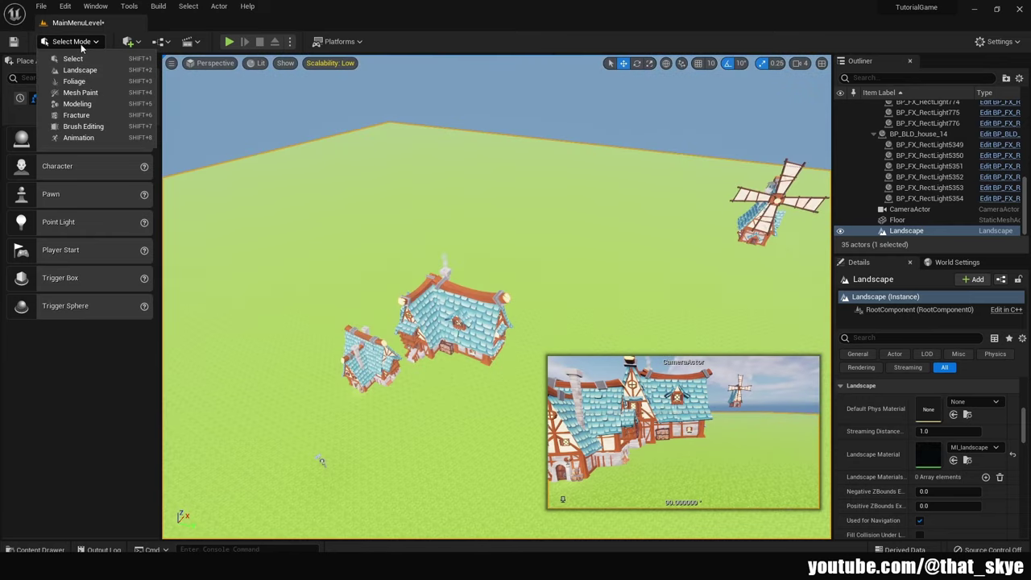
{"action": "left_click", "coordinate": [77, 71]}
{"action": "left_click", "coordinate": [80, 79]}
{"action": "right_click_drag", "start_coordinate": [377, 153], "coordinate": [389, 179]}
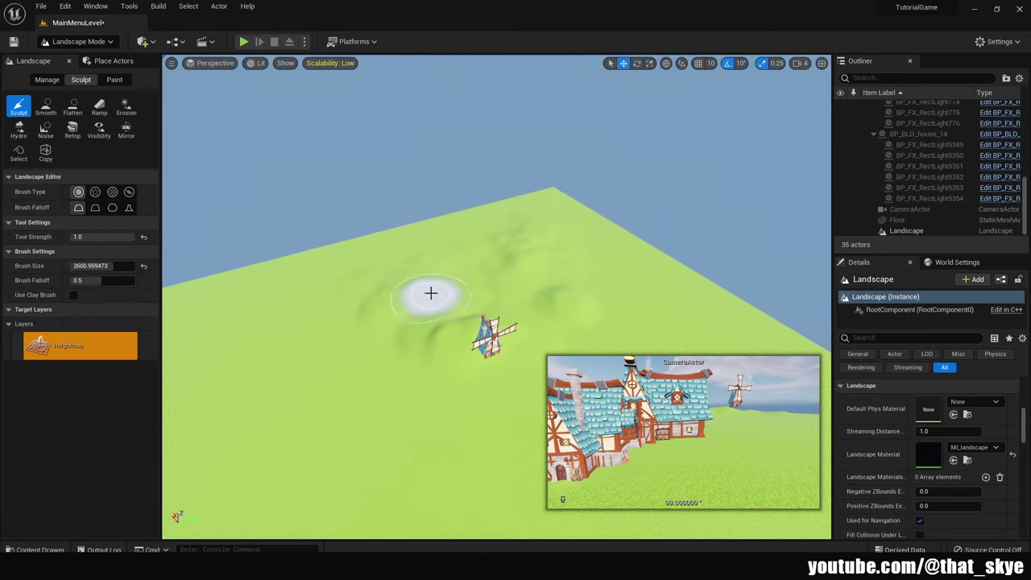
{"action": "left_click_drag", "start_coordinate": [642, 275], "coordinate": [519, 279]}
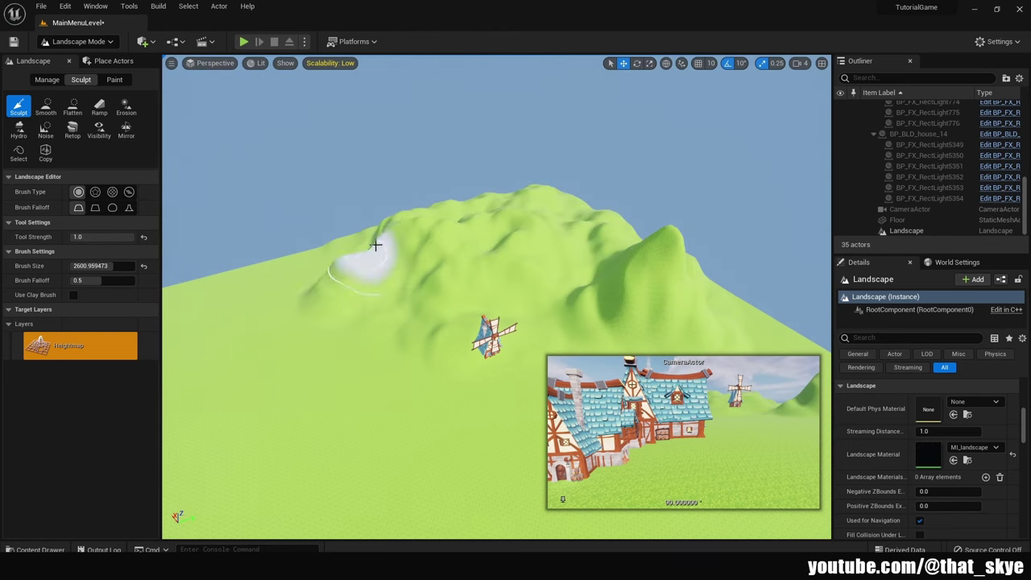
{"action": "left_click_drag", "start_coordinate": [375, 245], "coordinate": [292, 265]}
{"action": "right_click_drag", "start_coordinate": [472, 391], "coordinate": [476, 322]}
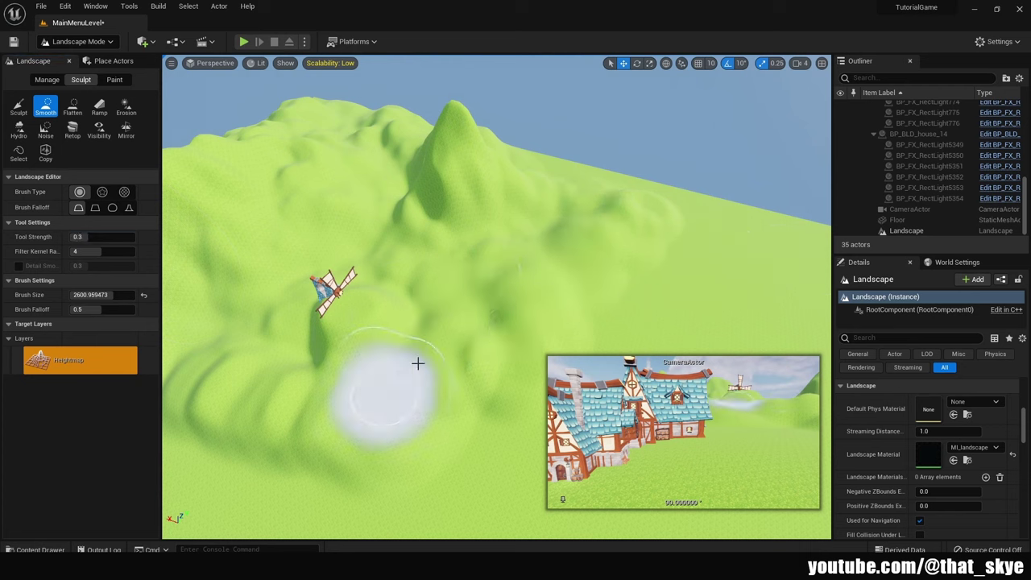
{"action": "right_click_drag", "start_coordinate": [417, 364], "coordinate": [379, 394]}
Focus on the windmill and flatten and raise the terrain around its tower
{"action": "left_click", "coordinate": [76, 41]}
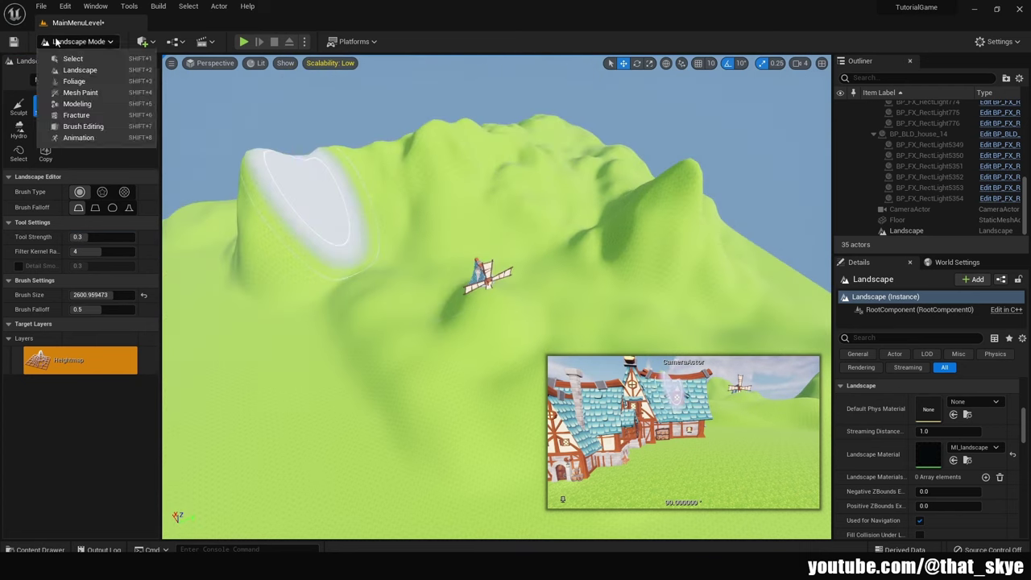
{"action": "left_click", "coordinate": [89, 54]}
{"action": "key", "text": "f"}
{"action": "left_click", "coordinate": [77, 41]}
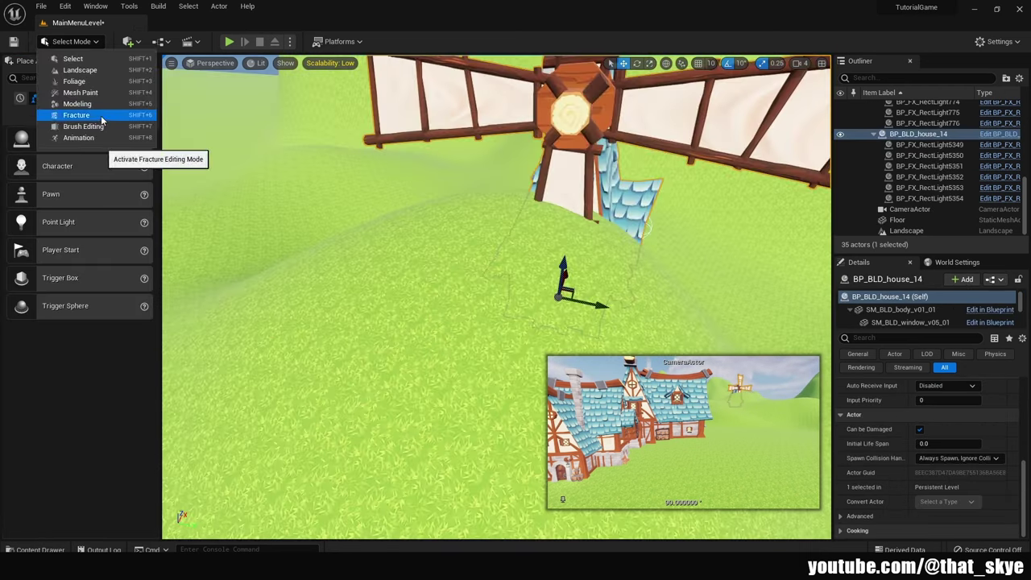
{"action": "left_click", "coordinate": [80, 71]}
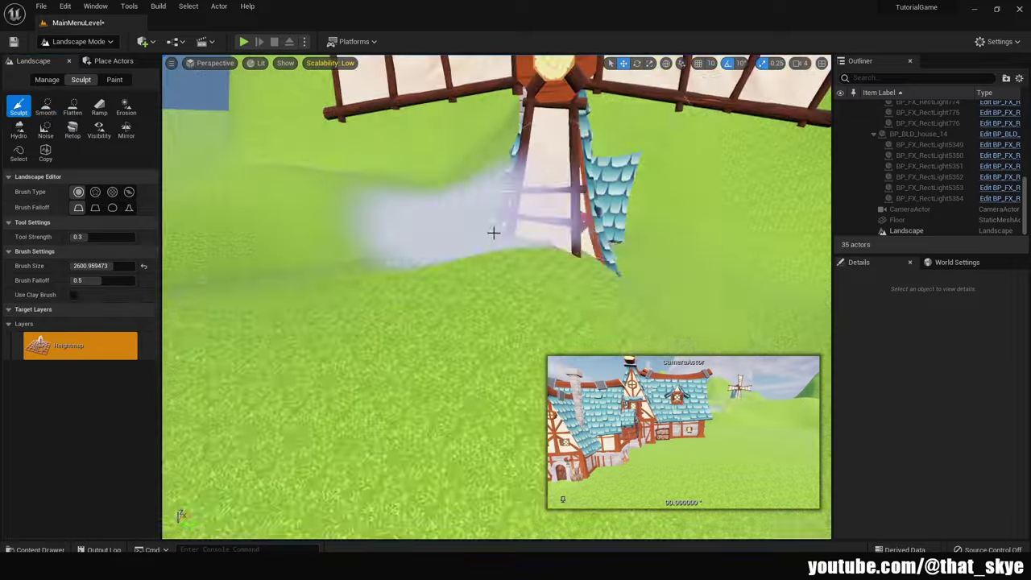
{"action": "right_click_drag", "start_coordinate": [492, 232], "coordinate": [467, 320]}
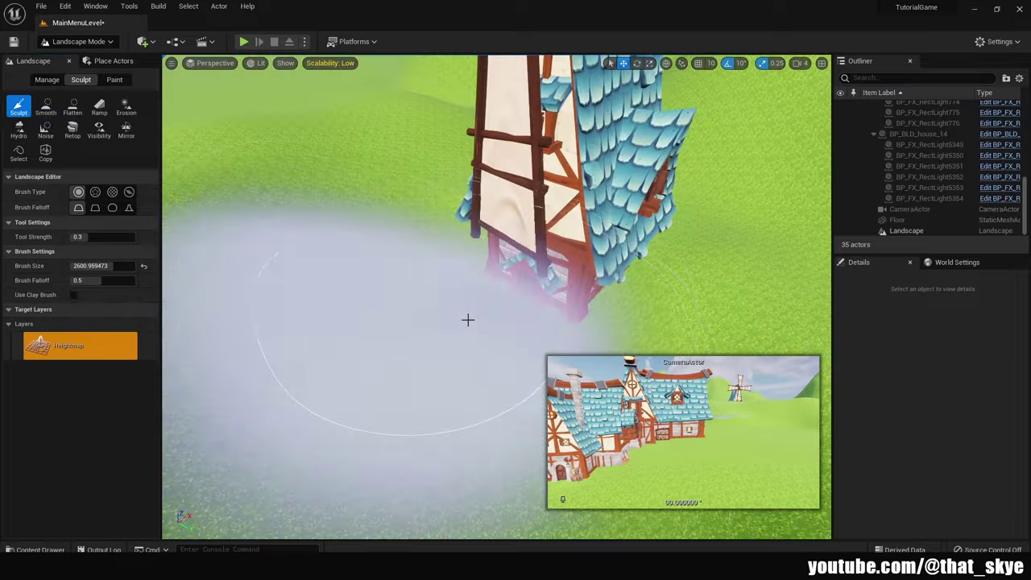
{"action": "key", "text": "ctrl+2"}
{"action": "mouse_move", "coordinate": [480, 285]}
{"action": "right_mouse_down"}
{"action": "mouse_move", "coordinate": [339, 192]}
{"action": "mouse_move", "coordinate": [435, 242]}
{"action": "mouse_move", "coordinate": [275, 251]}
{"action": "right_mouse_up"}
{"action": "key", "text": "ctrl+1"}
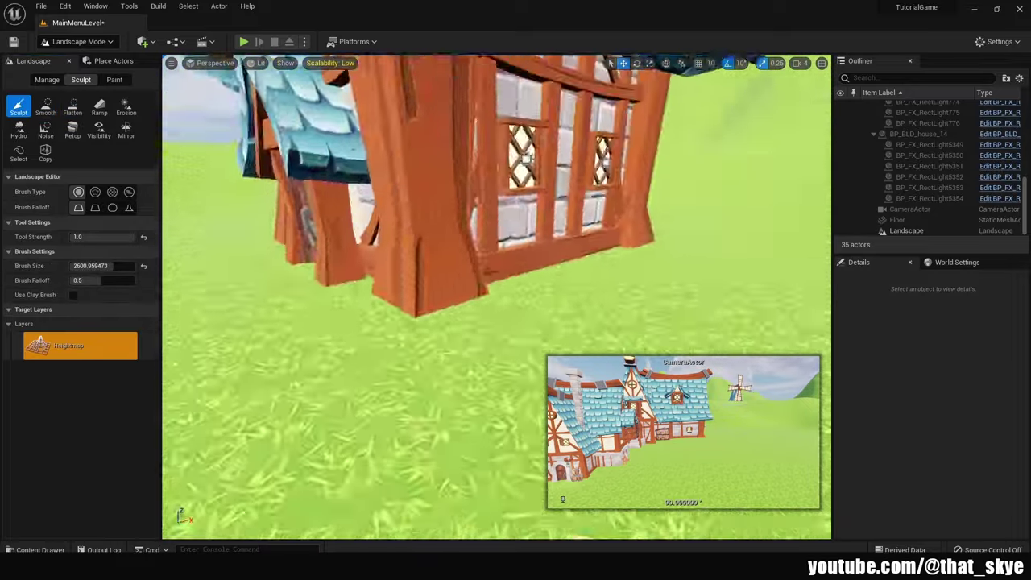
{"action": "key", "text": "ctrl+2"}
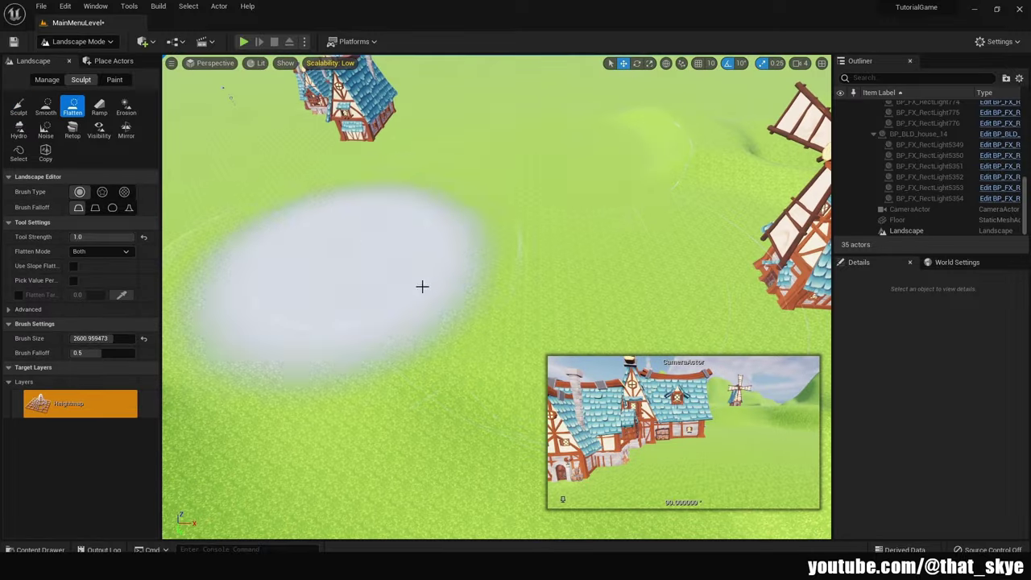
{"action": "right_click_drag", "start_coordinate": [421, 285], "coordinate": [564, 238]}
Refocus the view on the windmill, then on the camera near the houses
{"action": "key", "text": "shift+1"}
{"action": "left_click", "coordinate": [564, 237]}
{"action": "key", "text": "f"}
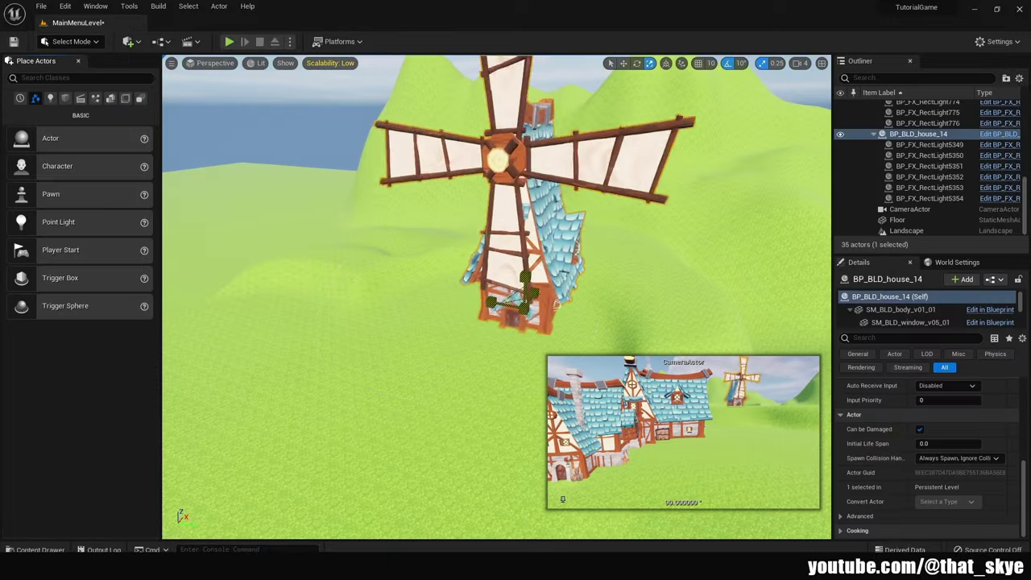
{"action": "mouse_move", "coordinate": [564, 237]}
{"action": "right_mouse_down"}
{"action": "mouse_move", "coordinate": [773, 335]}
{"action": "mouse_move", "coordinate": [398, 246]}
{"action": "right_mouse_up"}
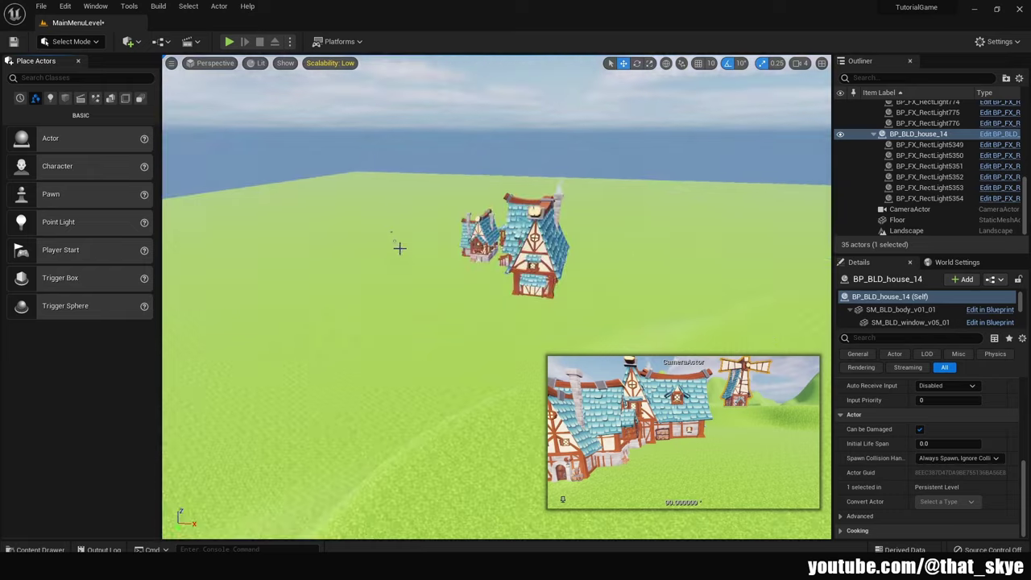
{"action": "left_click", "coordinate": [402, 233]}
{"action": "key", "text": "f"}
{"action": "key", "text": "ctrl+space"}
Place a fence mesh from the construction props folder near the houses
{"action": "left_click", "coordinate": [284, 324]}
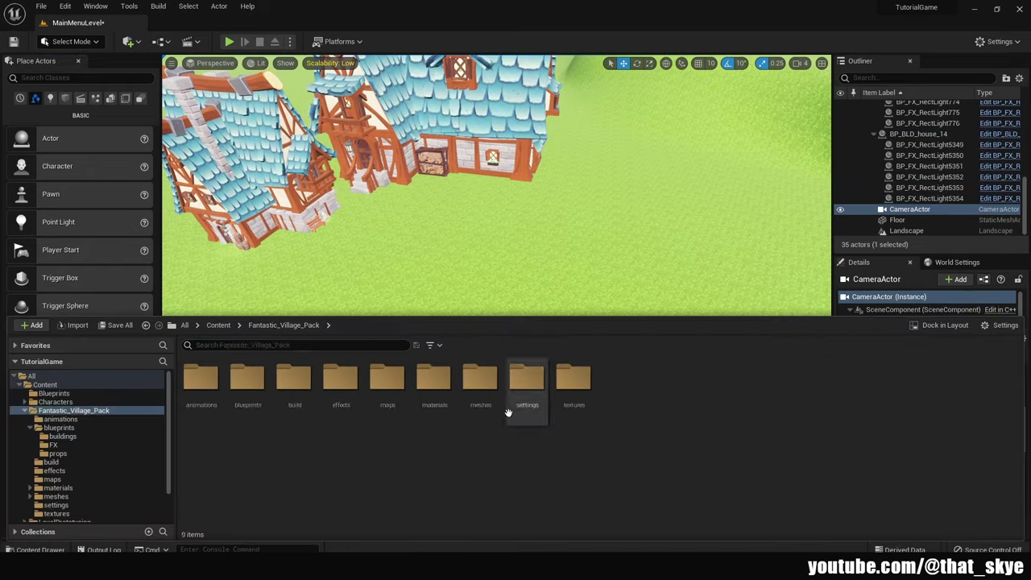
{"action": "double_click", "coordinate": [506, 383]}
{"action": "double_click", "coordinate": [481, 378]}
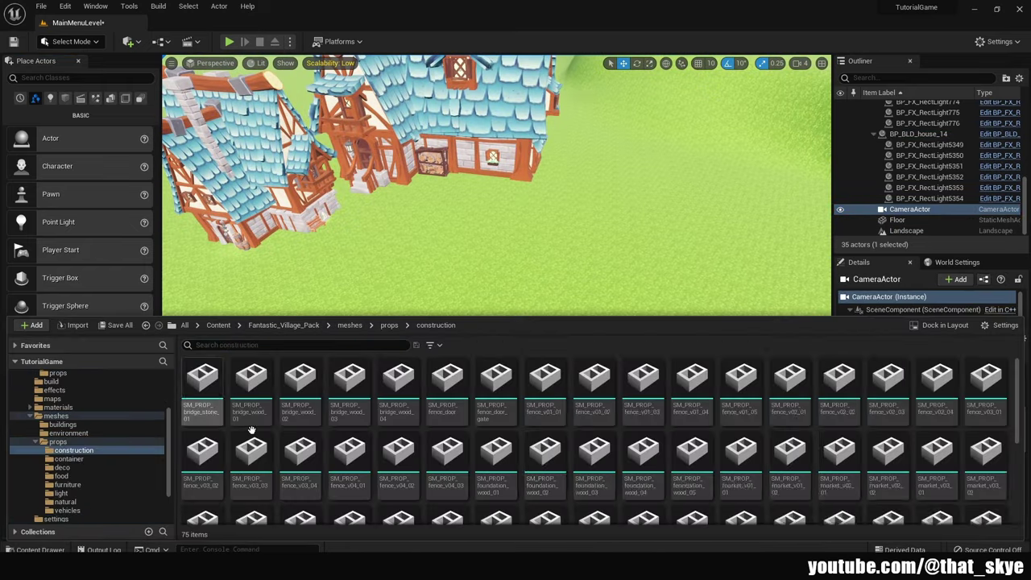
{"action": "mouse_move", "coordinate": [241, 379]}
{"action": "left_mouse_down"}
{"action": "mouse_move", "coordinate": [402, 288]}
{"action": "mouse_move", "coordinate": [494, 212]}
{"action": "left_mouse_up"}
{"action": "scroll", "coordinate": [403, 288], "scroll_direction": "up", "scroll_amount": 3}
{"action": "key", "text": "r"}
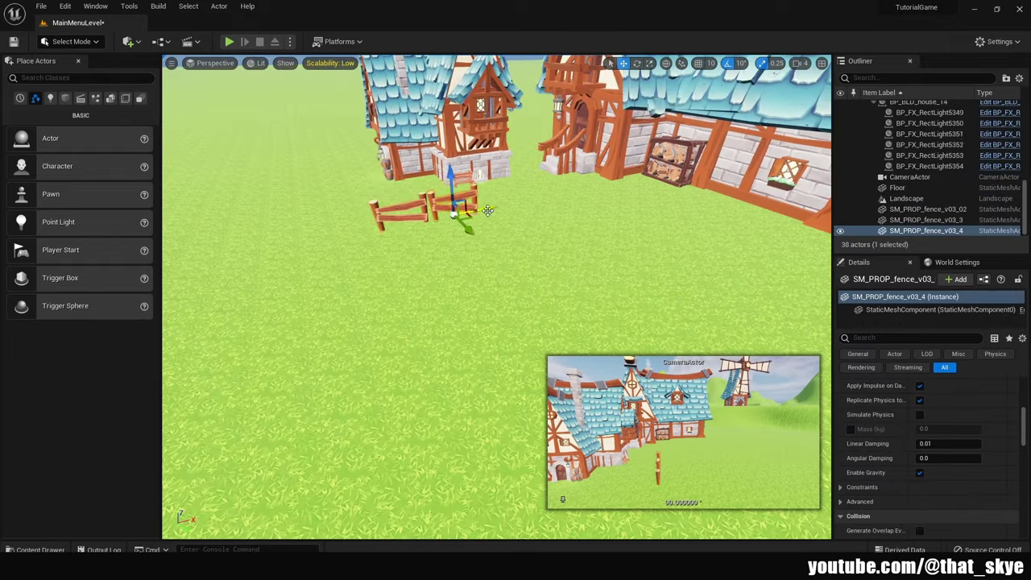
Copy and rotate fence sections to enclose the empty field
{"action": "left_click_drag", "start_coordinate": [378, 236], "coordinate": [406, 191], "text": "alt"}
{"action": "left_click_drag", "start_coordinate": [470, 171], "coordinate": [495, 161], "text": "alt"}
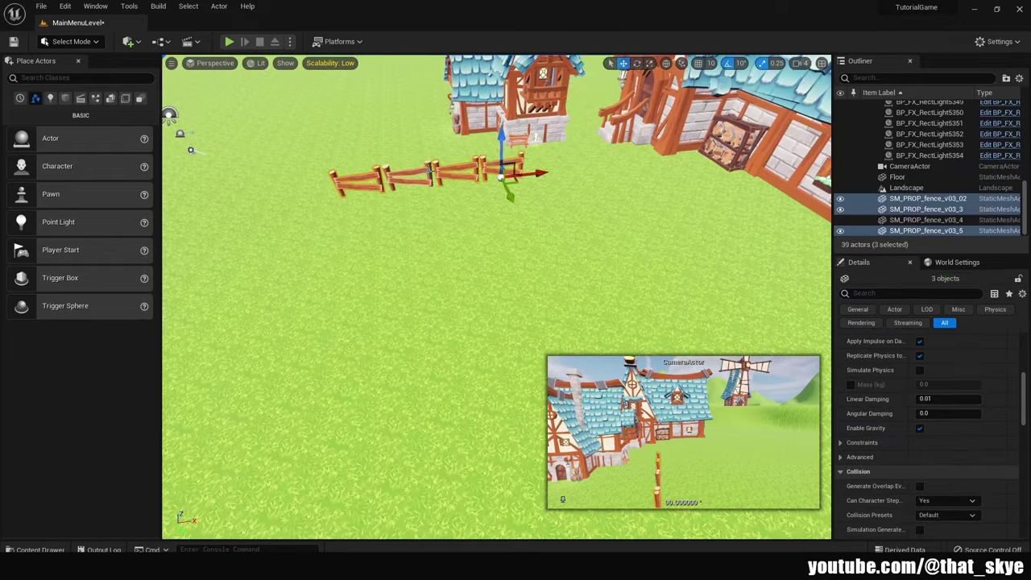
{"action": "key", "text": "e"}
{"action": "left_click_drag", "start_coordinate": [359, 109], "coordinate": [398, 205]}
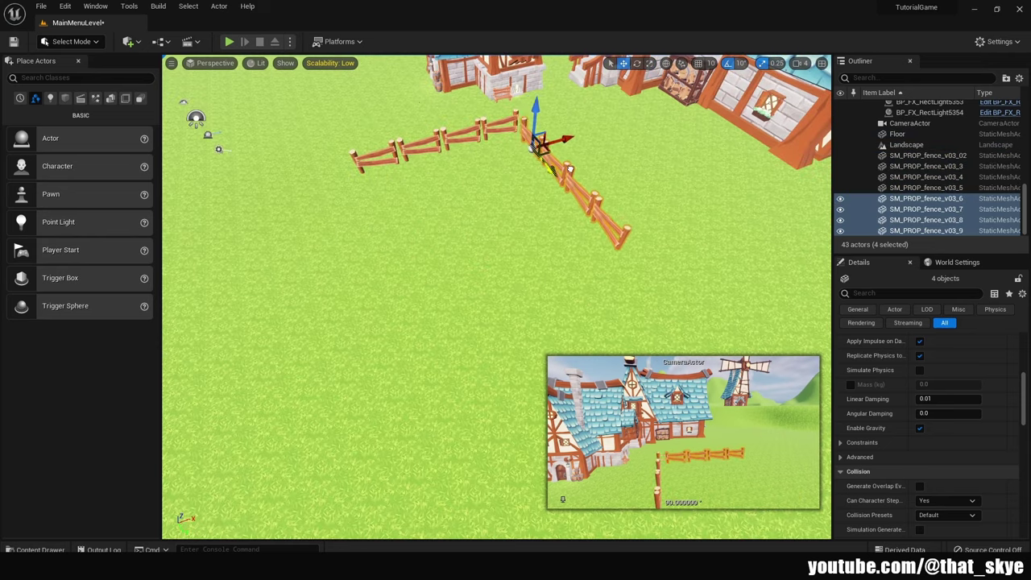
{"action": "left_click_drag", "start_coordinate": [694, 288], "coordinate": [583, 268], "text": "alt"}
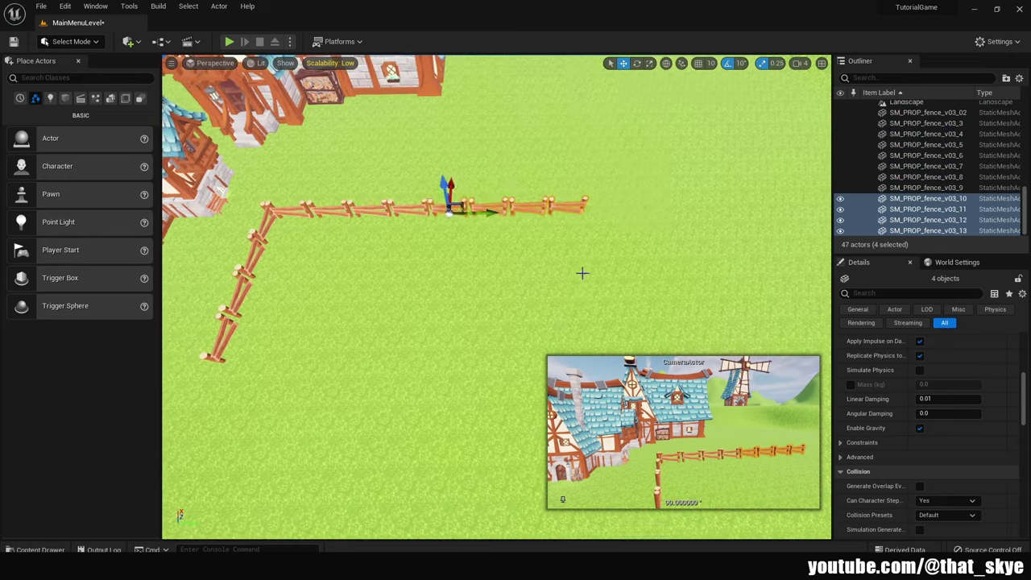
{"action": "left_click_drag", "start_coordinate": [487, 211], "coordinate": [634, 223], "text": "alt"}
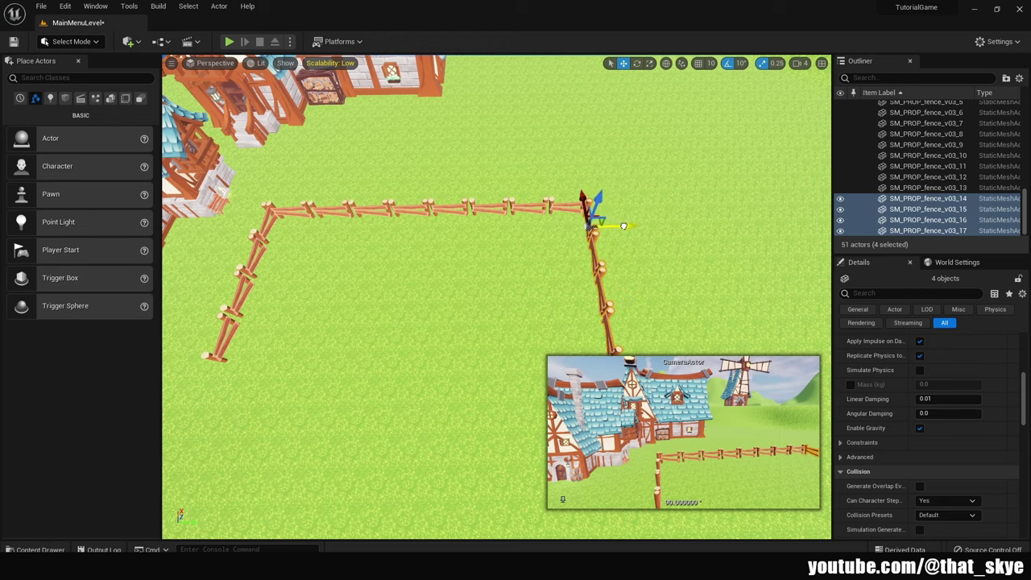
{"action": "right_click_drag", "start_coordinate": [393, 264], "coordinate": [392, 234]}
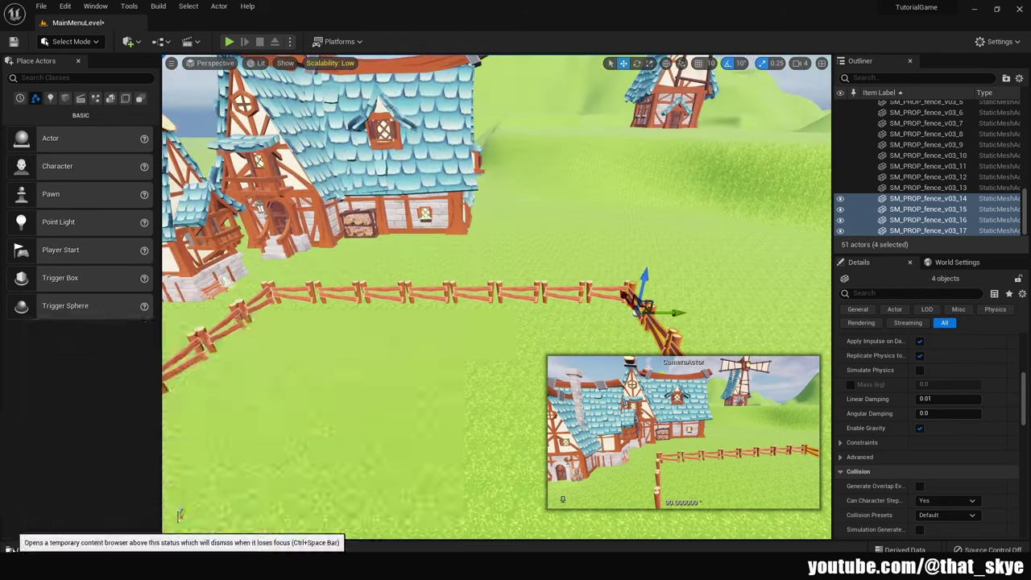
Place a hay bale from the natural props folder behind the fence
{"action": "left_click", "coordinate": [35, 549]}
{"action": "double_click", "coordinate": [481, 378]}
{"action": "left_click_drag", "start_coordinate": [196, 370], "coordinate": [652, 322]}
{"action": "key", "text": "f"}
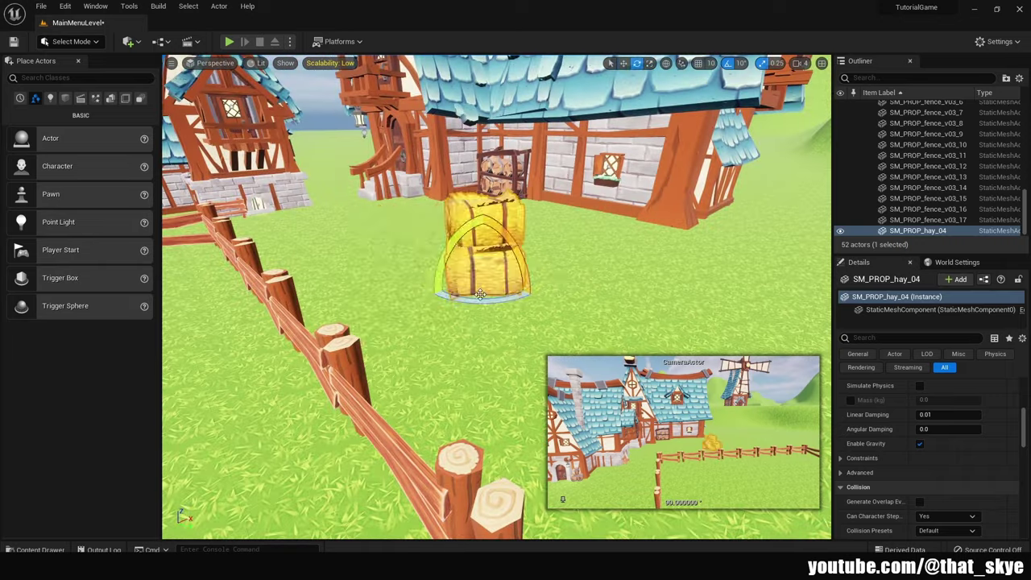
{"action": "left_click_drag", "start_coordinate": [490, 258], "coordinate": [411, 298]}
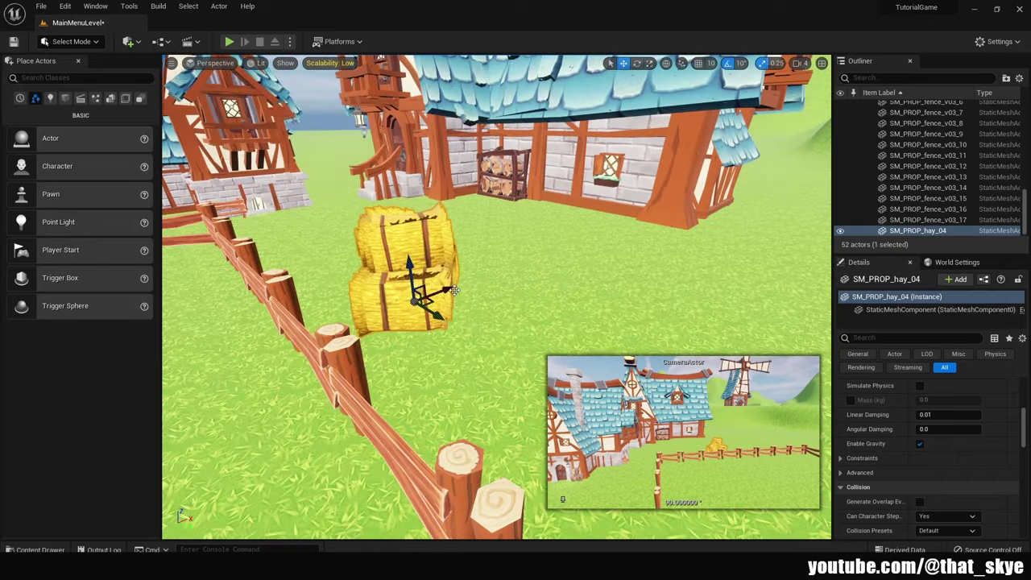
{"action": "right_click_drag", "start_coordinate": [410, 298], "coordinate": [464, 271]}
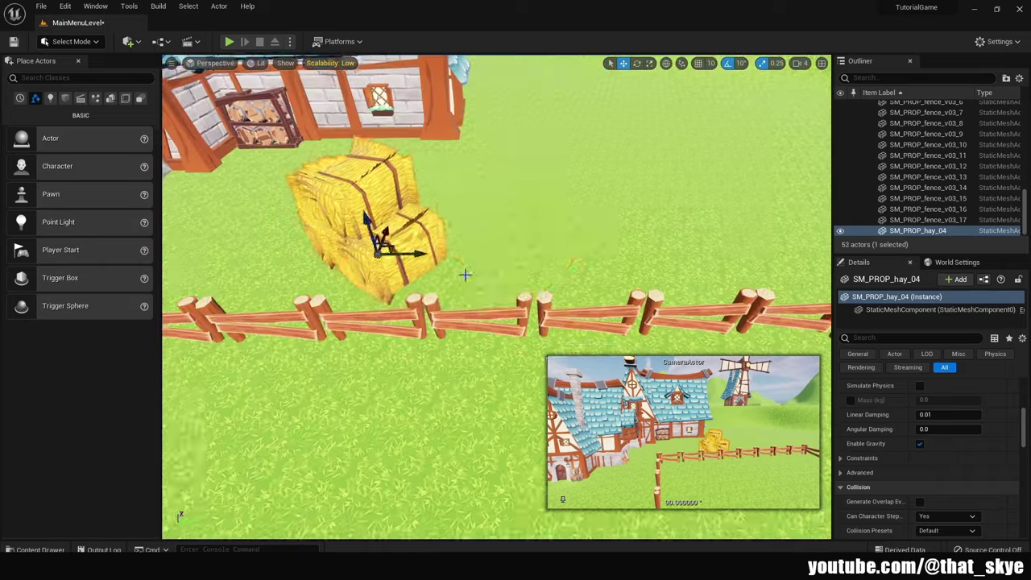
Duplicate the hay bale into three bales, tilting the last copy 10 degrees
{"action": "left_click_drag", "start_coordinate": [464, 271], "coordinate": [554, 279], "text": "alt"}
{"action": "key", "text": "e"}
{"action": "key", "text": "w"}
{"action": "right_click_drag", "start_coordinate": [553, 279], "coordinate": [612, 306]}
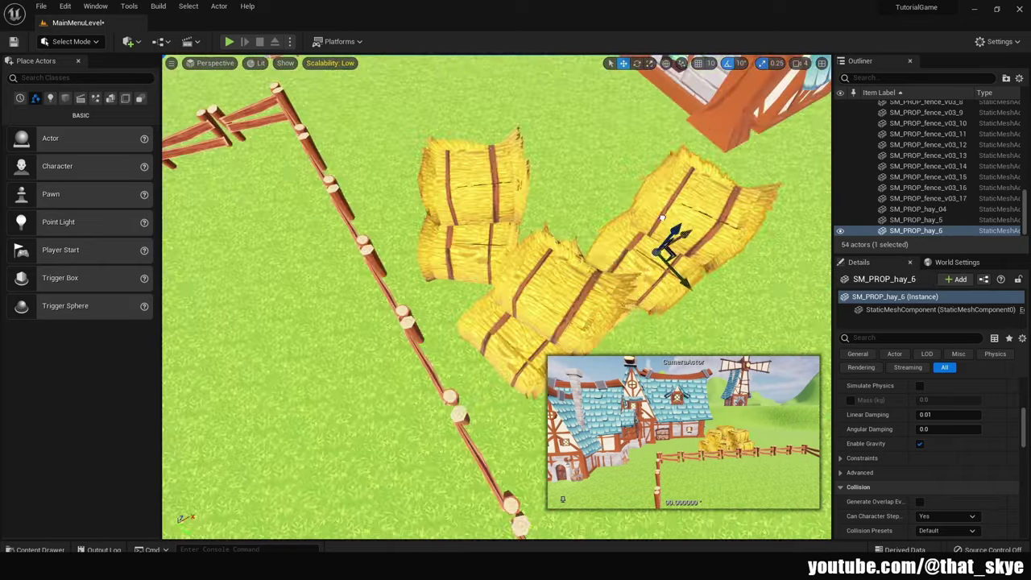
{"action": "mouse_move", "coordinate": [642, 304]}
{"action": "left_mouse_down", "text": "alt"}
{"action": "mouse_move", "coordinate": [510, 172]}
{"action": "mouse_move", "coordinate": [461, 157]}
{"action": "left_mouse_up", "text": "alt"}
{"action": "key", "text": "e"}
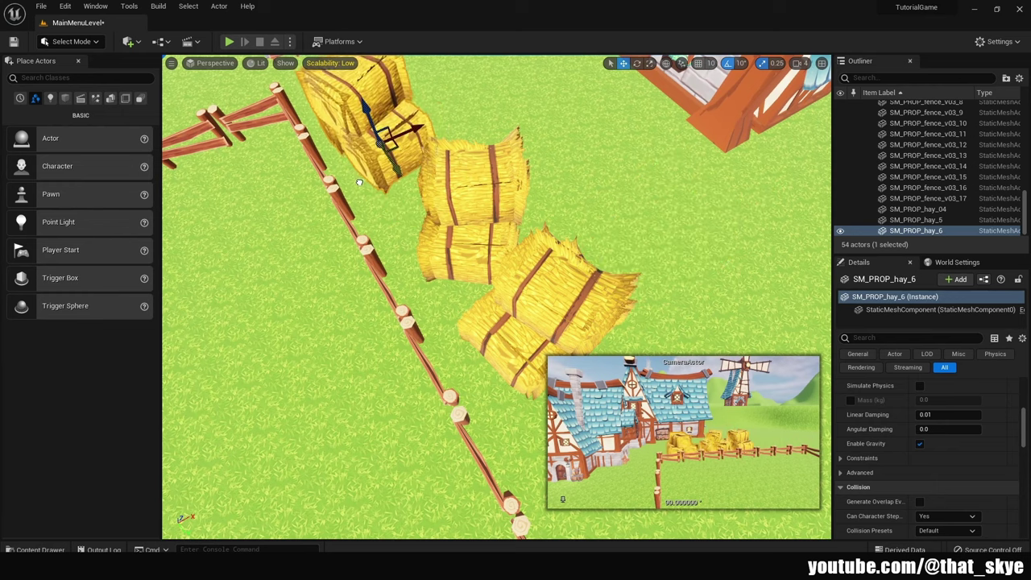
{"action": "right_click_drag", "start_coordinate": [359, 183], "coordinate": [355, 92]}
{"action": "key", "text": "shift+2"}
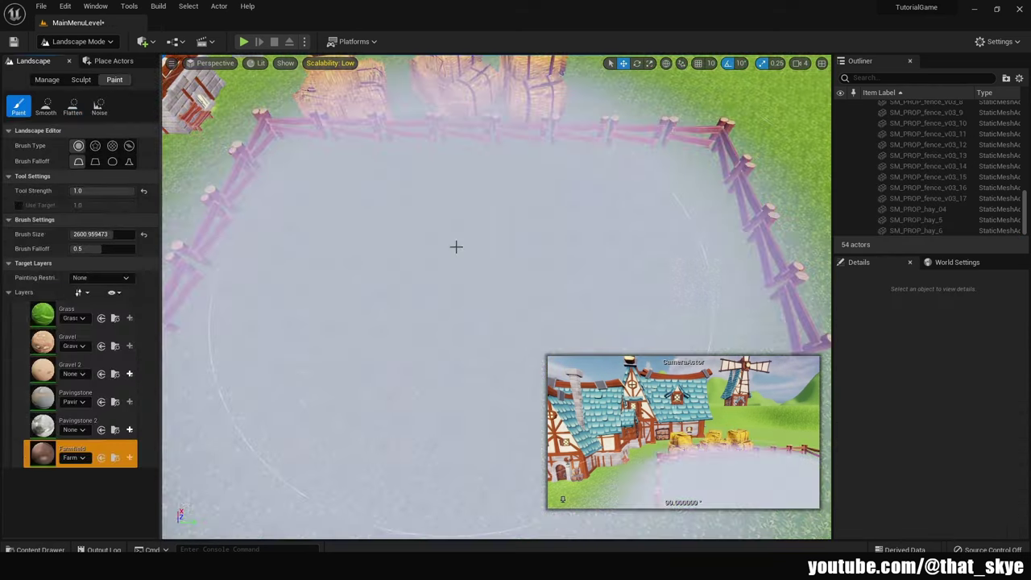
Paint Farmfield soil inside the fence with a hard-edged brush of size 250
{"action": "key", "text": "bracketleft"}
{"action": "key", "text": "bracketleft"}
{"action": "key", "text": "bracketleft"}
{"action": "key", "text": "shift+bracketleft"}
{"action": "key", "text": "shift+bracketleft"}
{"action": "key", "text": "shift+bracketleft"}
{"action": "scroll", "coordinate": [468, 275], "scroll_direction": "up", "scroll_amount": 2}
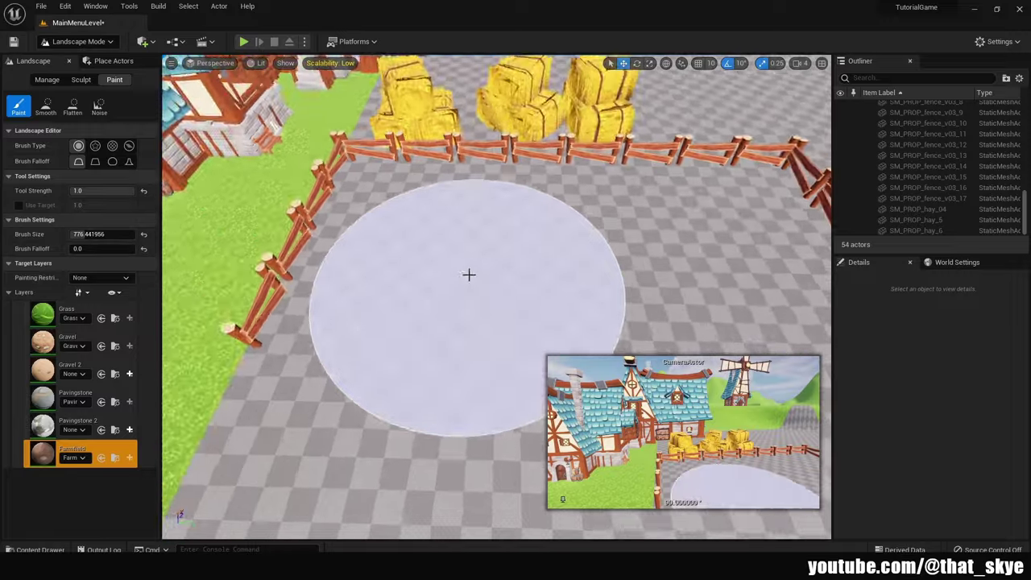
{"action": "scroll", "coordinate": [521, 271], "scroll_direction": "down", "scroll_amount": 2}
{"action": "left_click", "coordinate": [520, 278]}
{"action": "type", "text": "250"}
{"action": "key", "text": "Return"}
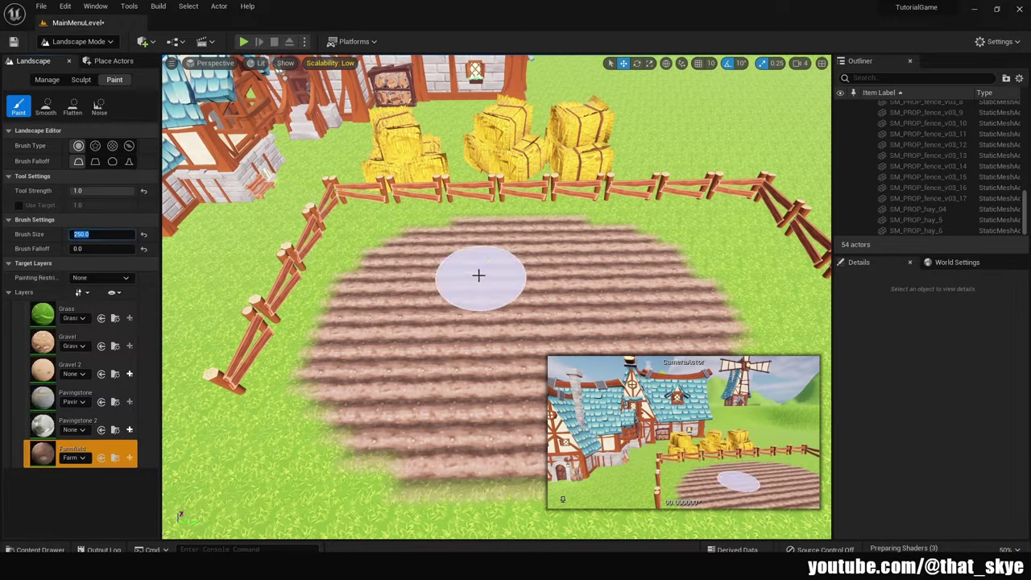
{"action": "right_click_drag", "start_coordinate": [629, 237], "coordinate": [376, 307]}
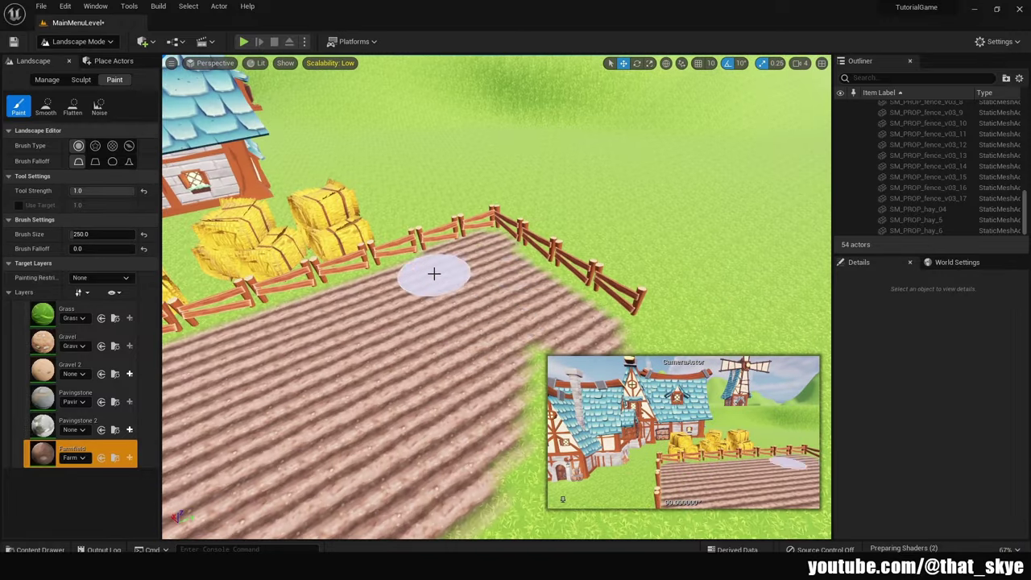
{"action": "right_click_drag", "start_coordinate": [542, 296], "coordinate": [444, 146]}
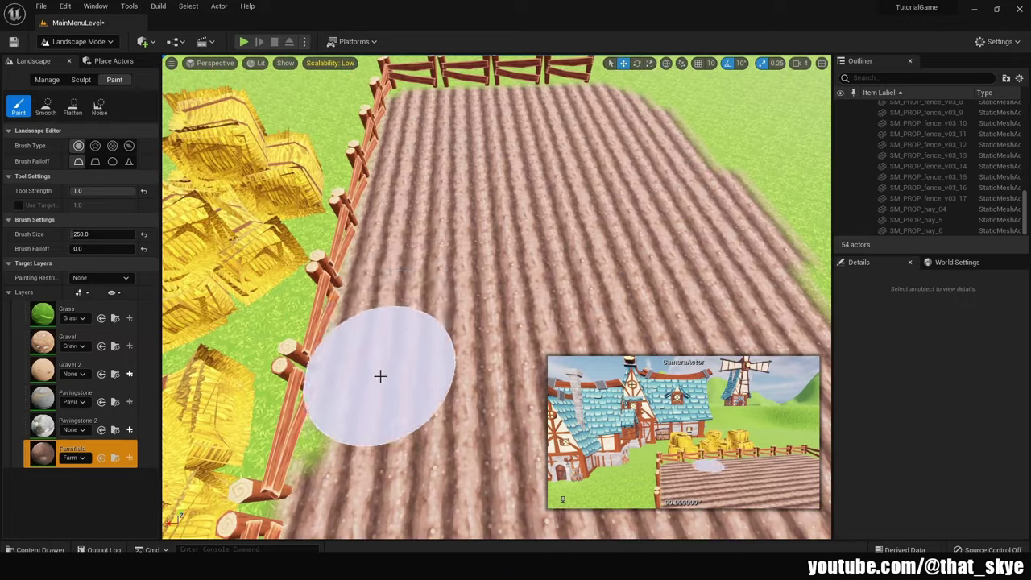
{"action": "mouse_move", "coordinate": [380, 376]}
{"action": "right_mouse_down"}
{"action": "mouse_move", "coordinate": [510, 259]}
{"action": "mouse_move", "coordinate": [573, 257]}
{"action": "mouse_move", "coordinate": [544, 199]}
{"action": "right_mouse_up"}
Undo the stray stroke and spread gravel along the hillside strip
{"action": "key", "text": "ctrl+z"}
{"action": "key", "text": "ctrl+z"}
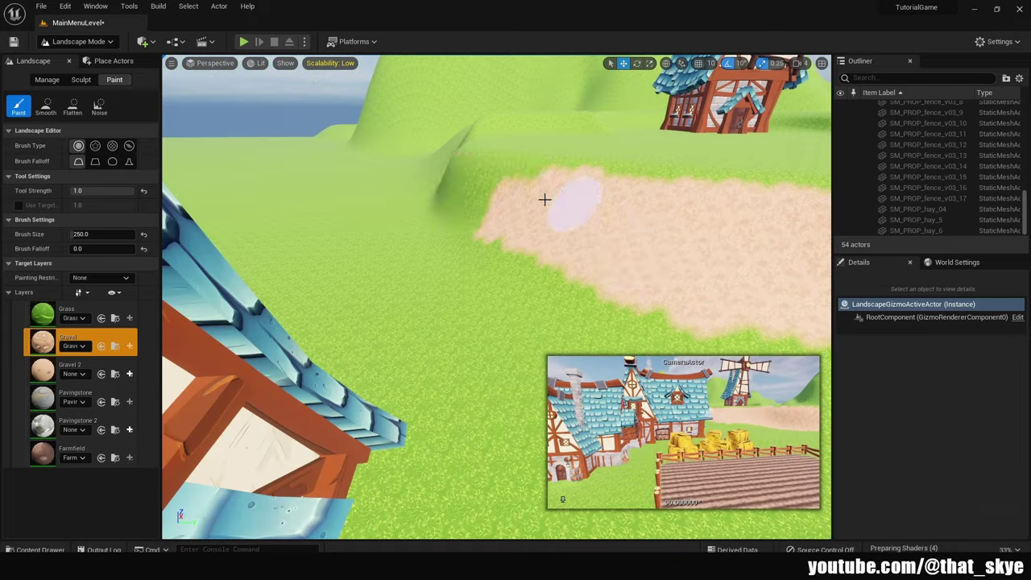
{"action": "right_click_drag", "start_coordinate": [620, 260], "coordinate": [564, 266]}
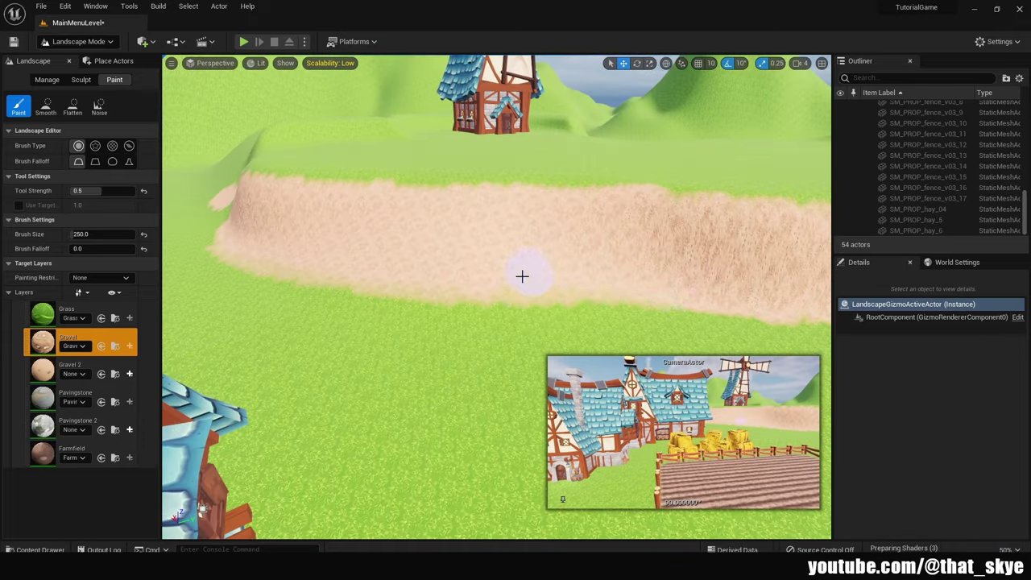
{"action": "right_click_drag", "start_coordinate": [701, 212], "coordinate": [564, 217]}
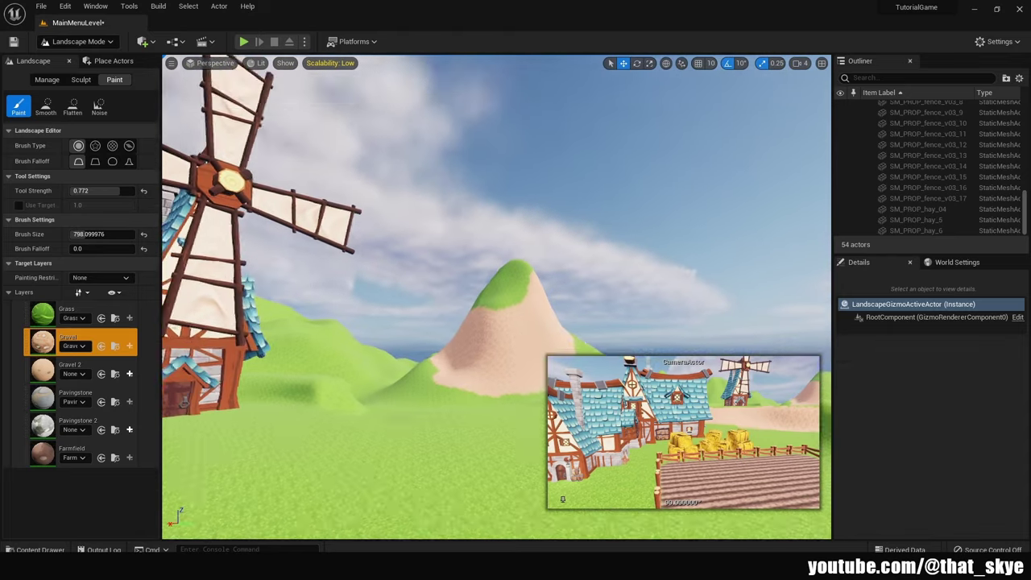
{"action": "mouse_move", "coordinate": [463, 316]}
{"action": "right_mouse_down"}
{"action": "mouse_move", "coordinate": [394, 253]}
{"action": "mouse_move", "coordinate": [725, 120]}
{"action": "right_mouse_up"}
{"action": "right_click_drag", "start_coordinate": [793, 68], "coordinate": [341, 284]}
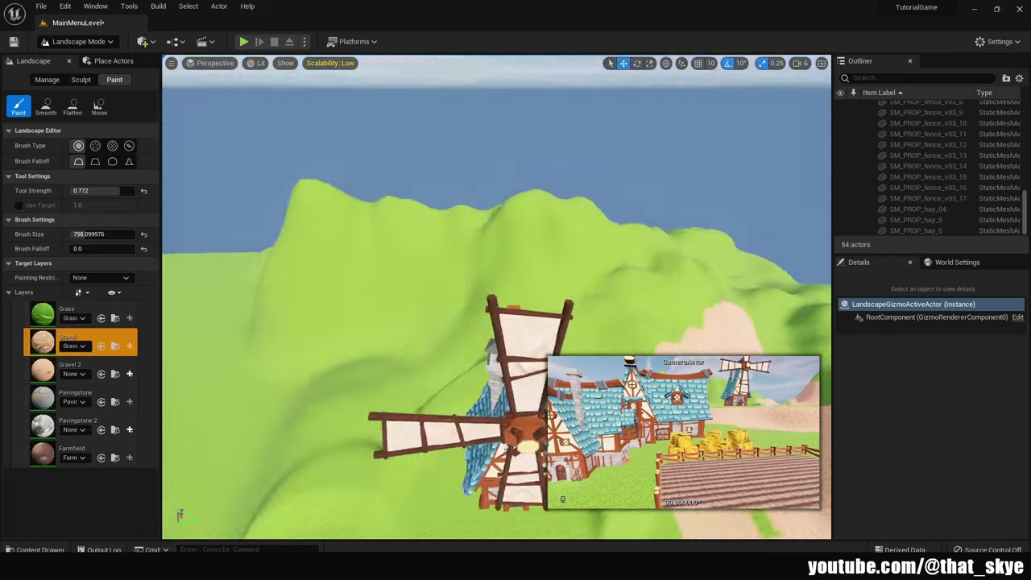
{"action": "mouse_move", "coordinate": [430, 305]}
{"action": "right_mouse_down"}
{"action": "mouse_move", "coordinate": [459, 241]}
{"action": "mouse_move", "coordinate": [430, 290]}
{"action": "mouse_move", "coordinate": [339, 266]}
{"action": "right_mouse_up"}
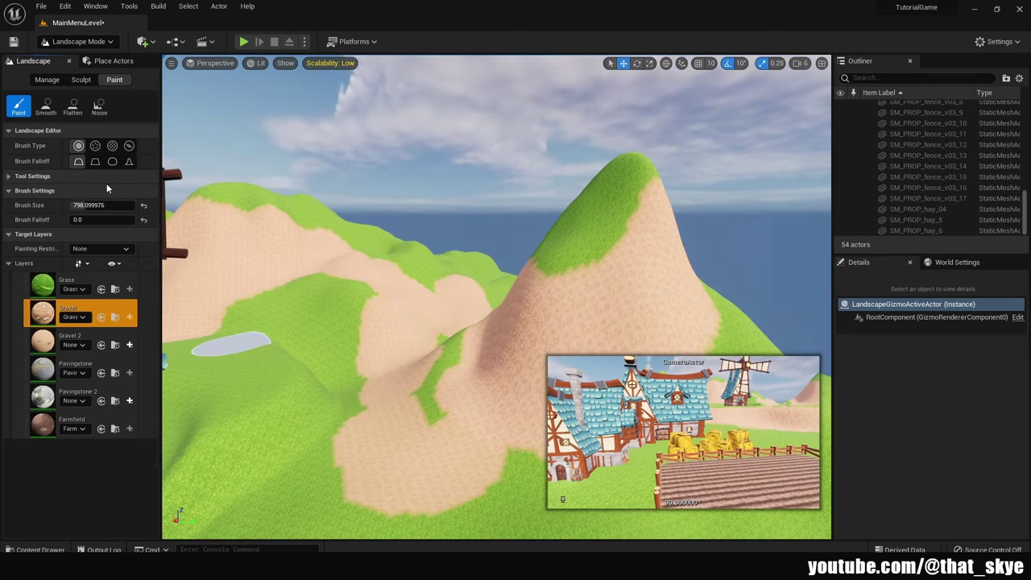
Set paint strength 0.3 and brush size 250 to cover the hills with gravel
{"action": "left_click", "coordinate": [122, 193]}
{"action": "type", "text": "0.3"}
{"action": "left_click", "coordinate": [87, 233]}
{"action": "type", "text": "250"}
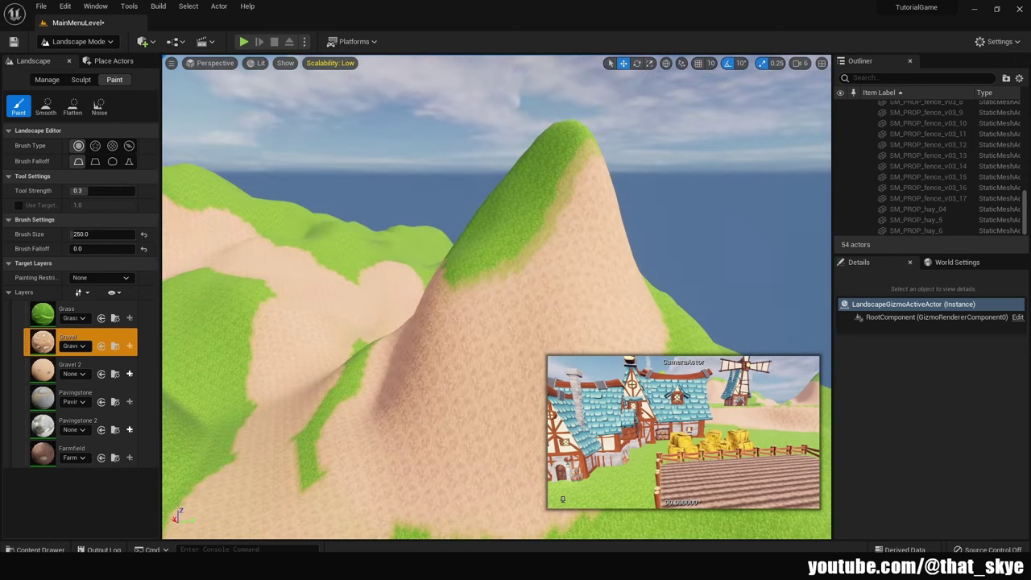
{"action": "mouse_move", "coordinate": [494, 306]}
{"action": "right_mouse_down"}
{"action": "mouse_move", "coordinate": [610, 230]}
{"action": "mouse_move", "coordinate": [432, 269]}
{"action": "mouse_move", "coordinate": [419, 226]}
{"action": "right_mouse_up"}
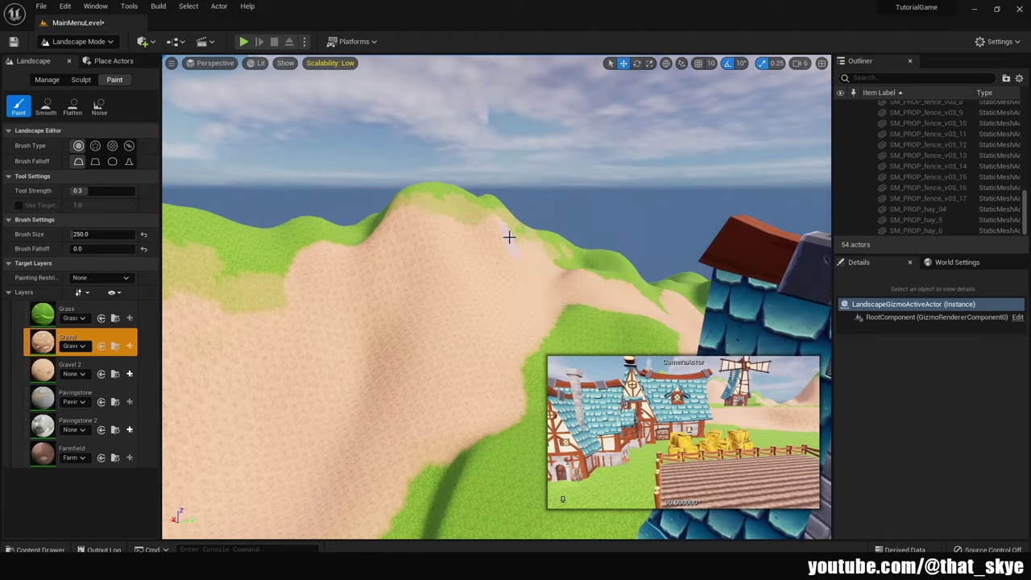
{"action": "right_click_drag", "start_coordinate": [508, 236], "coordinate": [737, 254]}
{"action": "right_click_drag", "start_coordinate": [311, 236], "coordinate": [311, 236]}
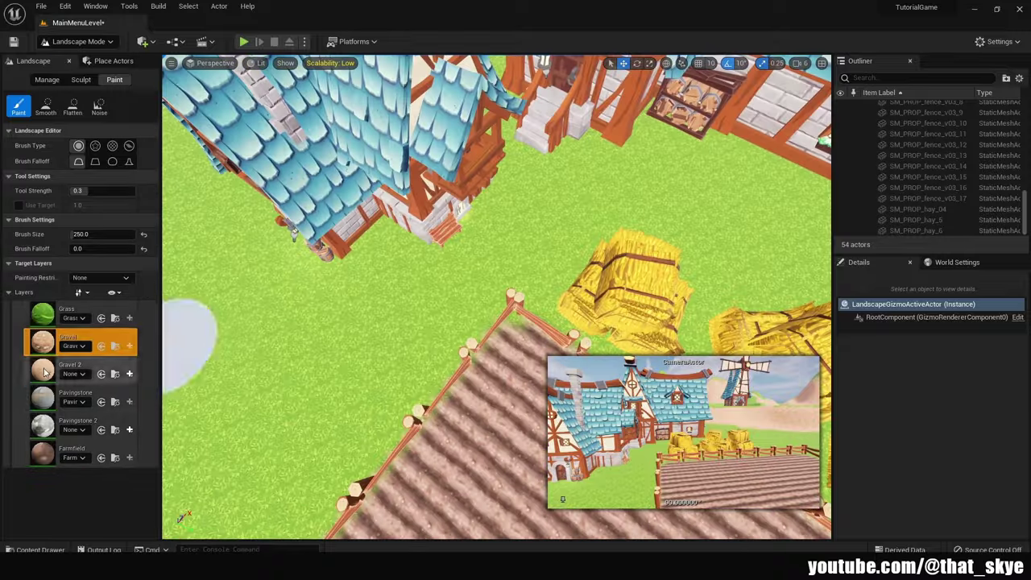
Select the Gravel layer with nearly full strength and survey the path near the hay bales
{"action": "left_click", "coordinate": [69, 369]}
{"action": "left_click", "coordinate": [75, 347]}
{"action": "left_click_drag", "start_coordinate": [80, 190], "coordinate": [132, 190]}
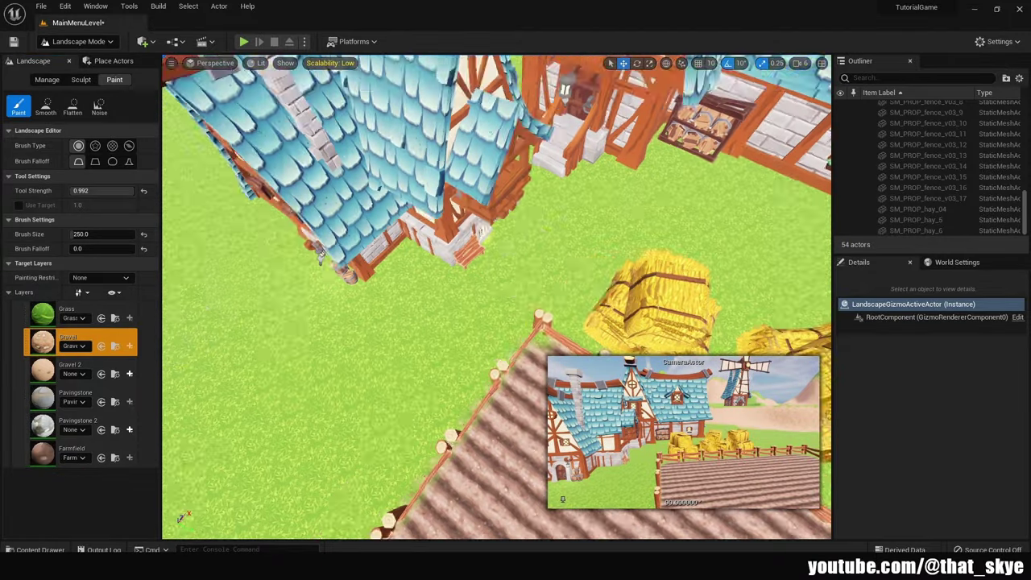
{"action": "left_click", "coordinate": [120, 233]}
{"action": "right_click_drag", "start_coordinate": [593, 151], "coordinate": [499, 170]}
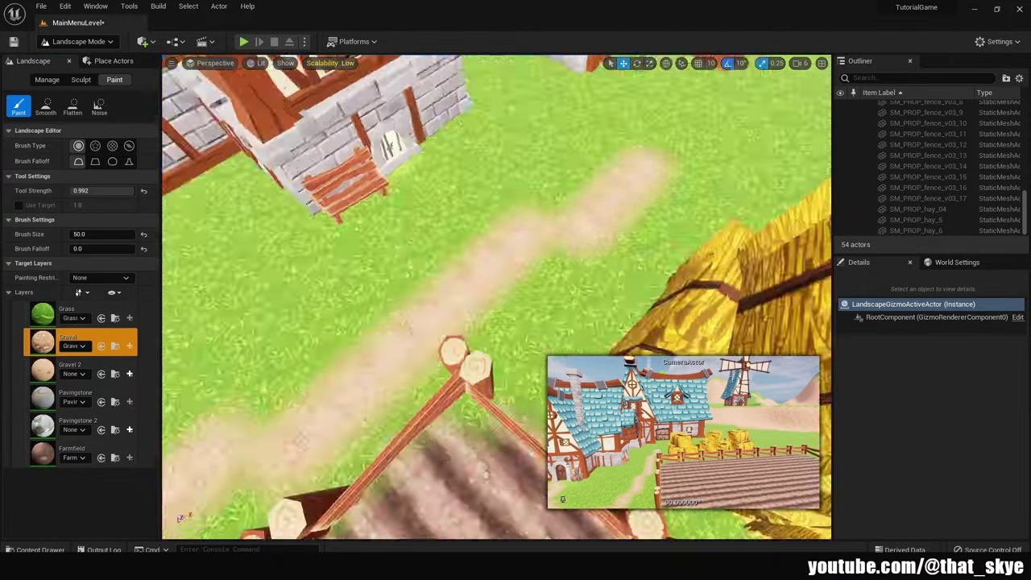
{"action": "right_click_drag", "start_coordinate": [509, 219], "coordinate": [411, 278]}
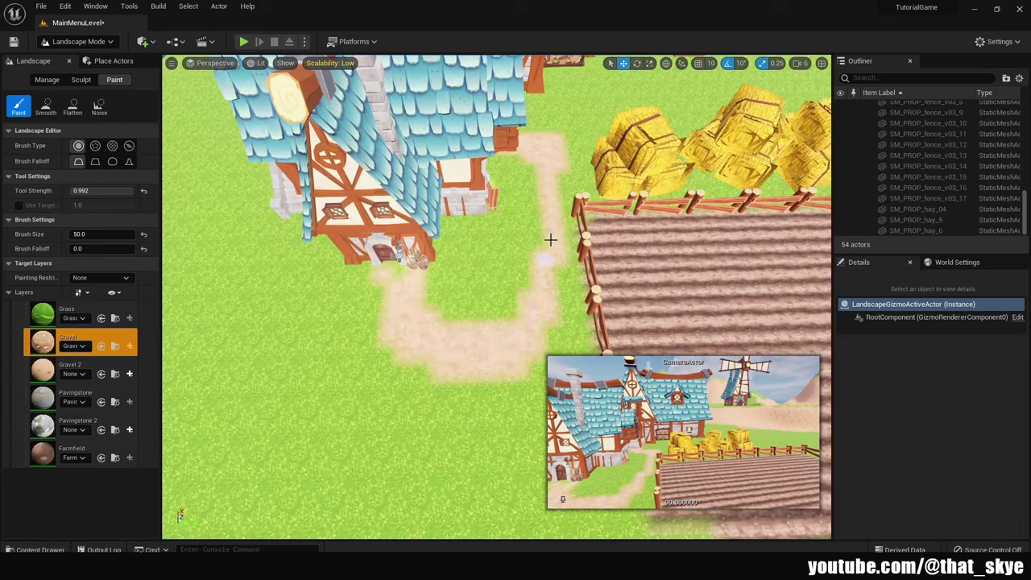
{"action": "right_click_drag", "start_coordinate": [384, 317], "coordinate": [604, 115]}
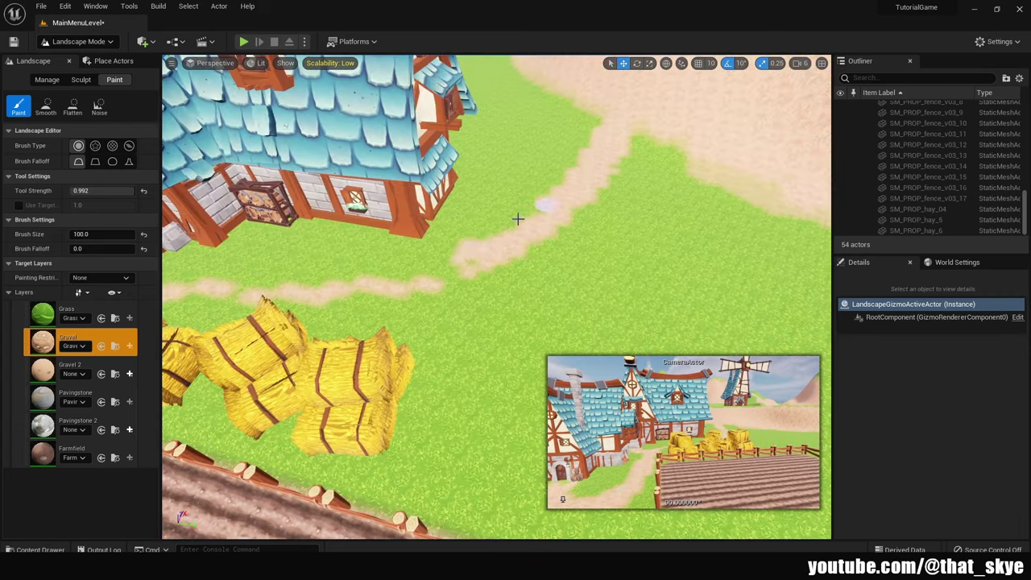
{"action": "right_click_drag", "start_coordinate": [518, 219], "coordinate": [419, 290]}
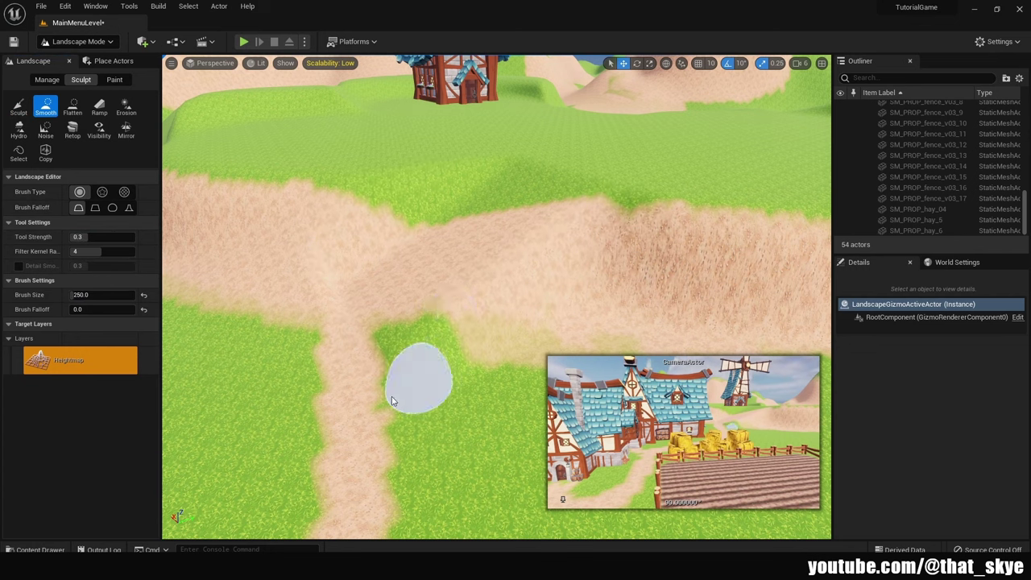
Paint a narrow gravel path up the hill toward the hillside house
{"action": "left_click", "coordinate": [115, 79]}
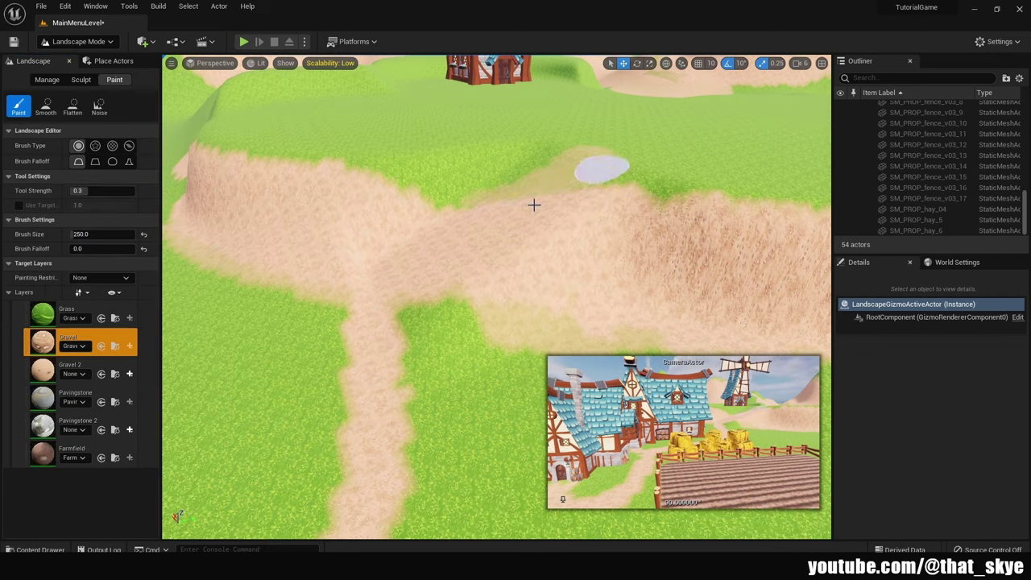
{"action": "left_click_drag", "start_coordinate": [451, 338], "coordinate": [524, 142]}
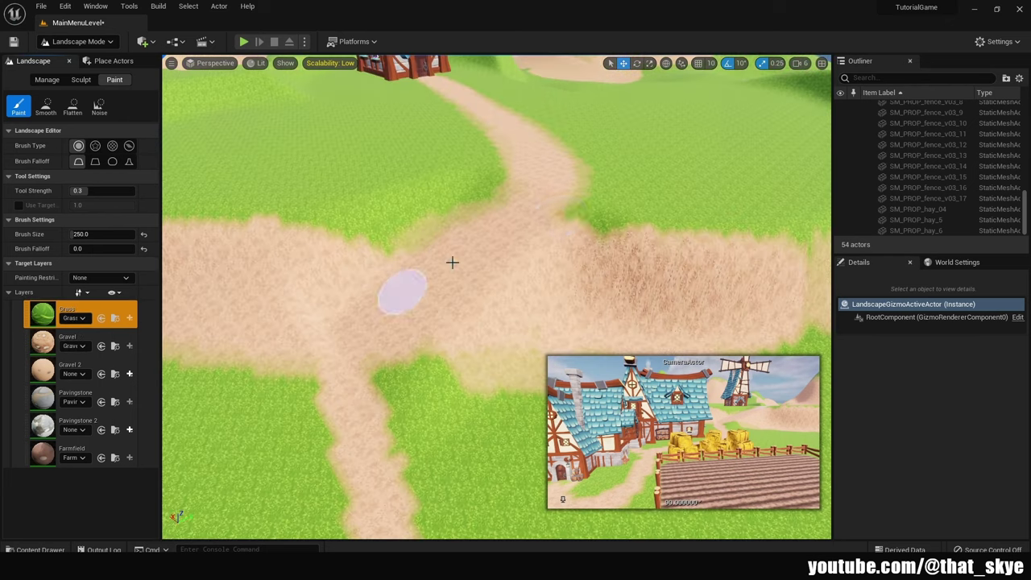
{"action": "right_click_drag", "start_coordinate": [453, 357], "coordinate": [344, 340]}
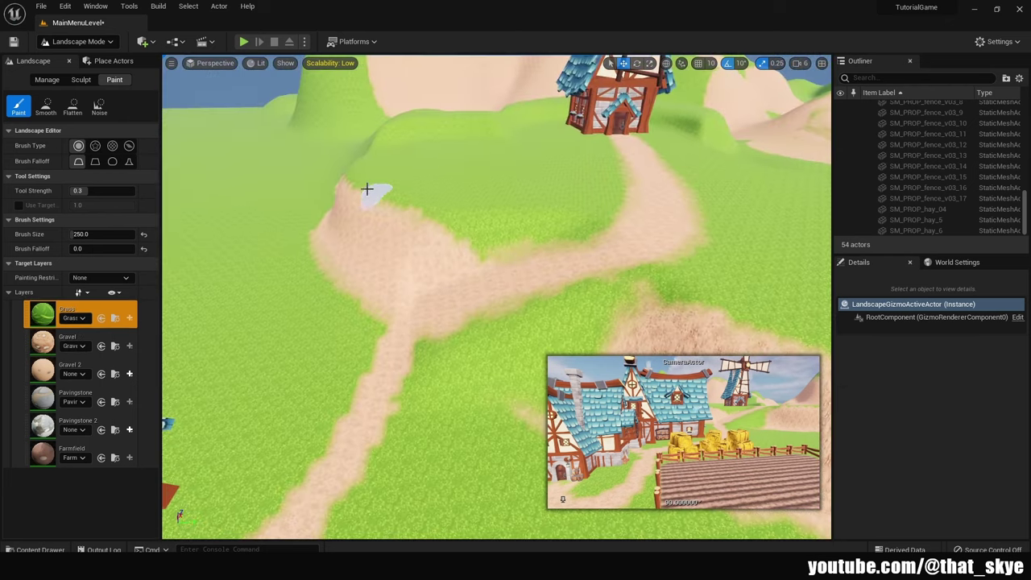
{"action": "right_click_drag", "start_coordinate": [425, 266], "coordinate": [453, 251]}
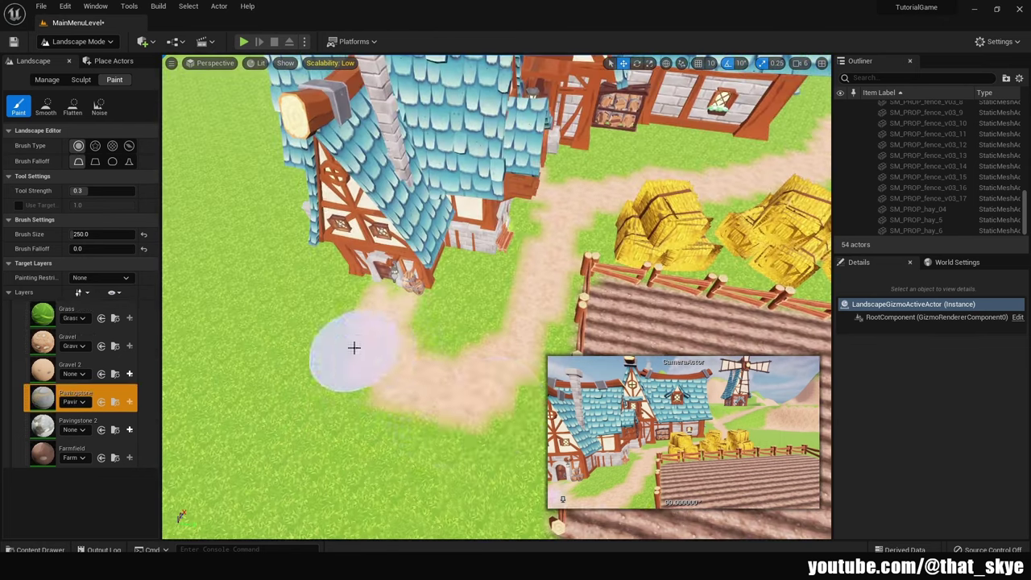
Undo the first paving stroke and set the brush size to 50
{"action": "left_click_drag", "start_coordinate": [352, 344], "coordinate": [496, 402]}
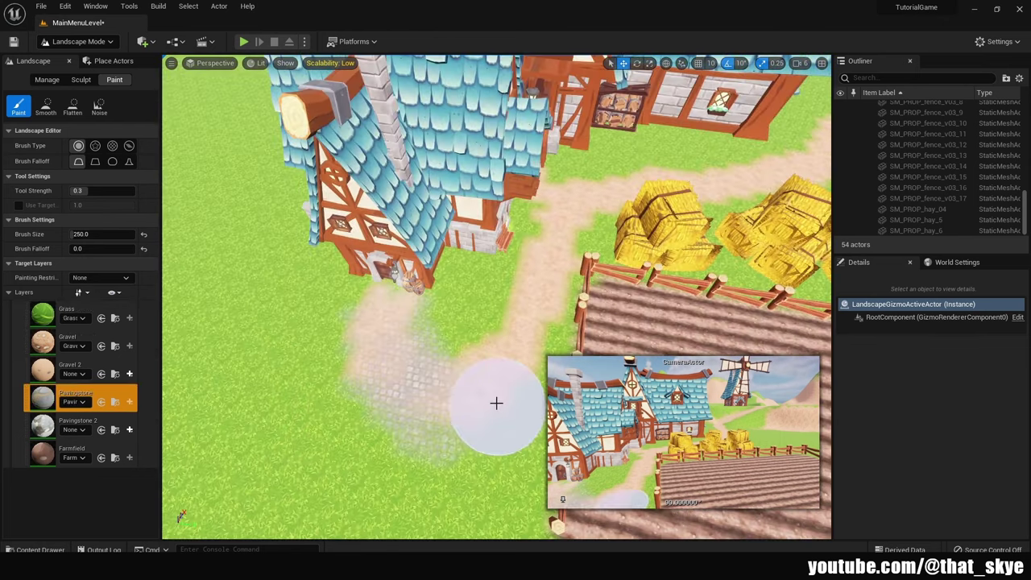
{"action": "key", "text": "ctrl+z"}
{"action": "type", "text": "0"}
{"action": "key", "text": "Return"}
{"action": "scroll", "coordinate": [296, 444], "scroll_direction": "up", "scroll_amount": 3}
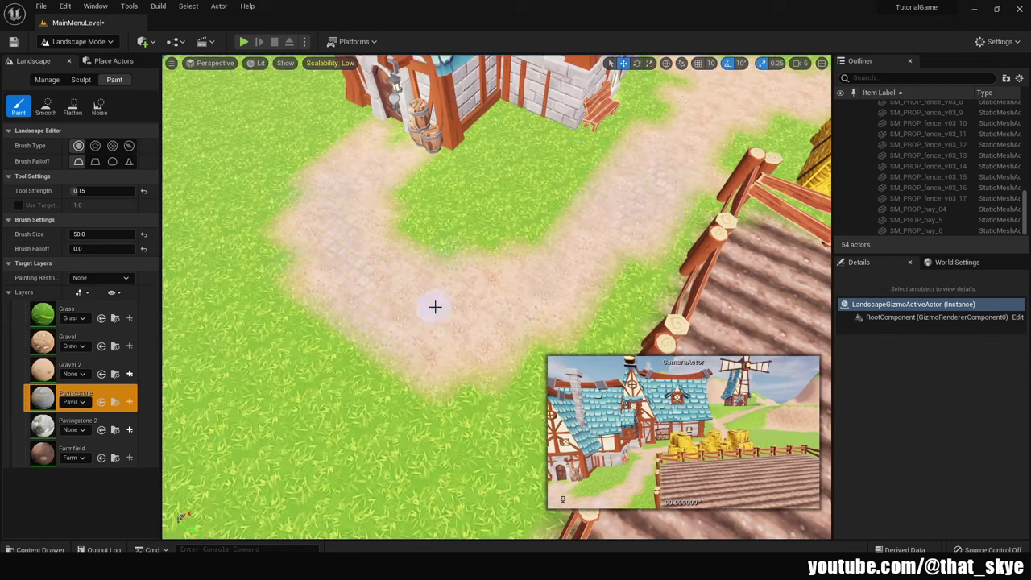
Set the Tool Strength to 0.3
{"action": "right_click_drag", "start_coordinate": [435, 306], "coordinate": [410, 248]}
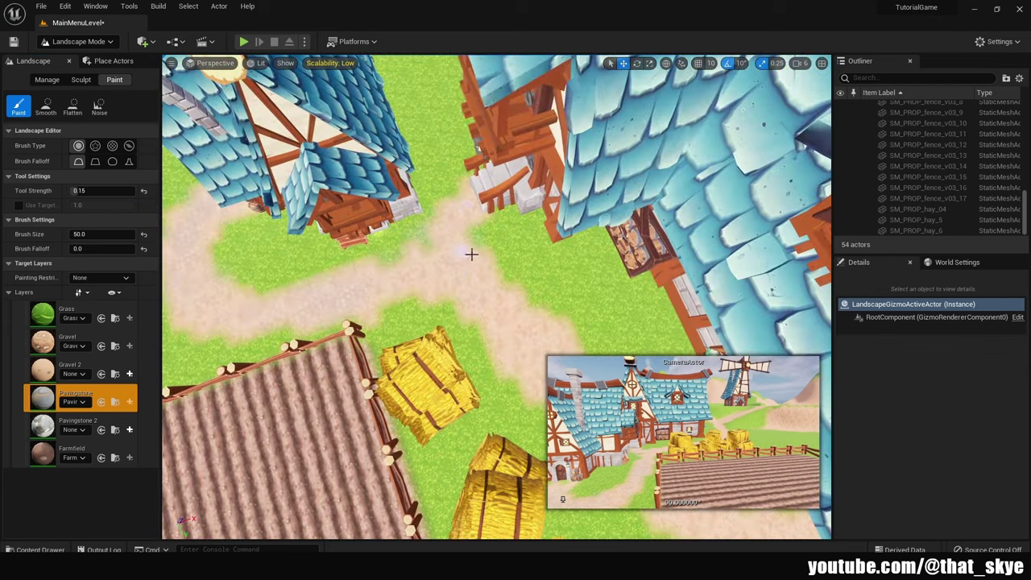
{"action": "scroll", "coordinate": [467, 301], "scroll_direction": "down", "scroll_amount": 3}
{"action": "scroll", "coordinate": [467, 301], "scroll_direction": "up", "scroll_amount": 3}
{"action": "left_click", "coordinate": [102, 190]}
{"action": "type", "text": "3"}
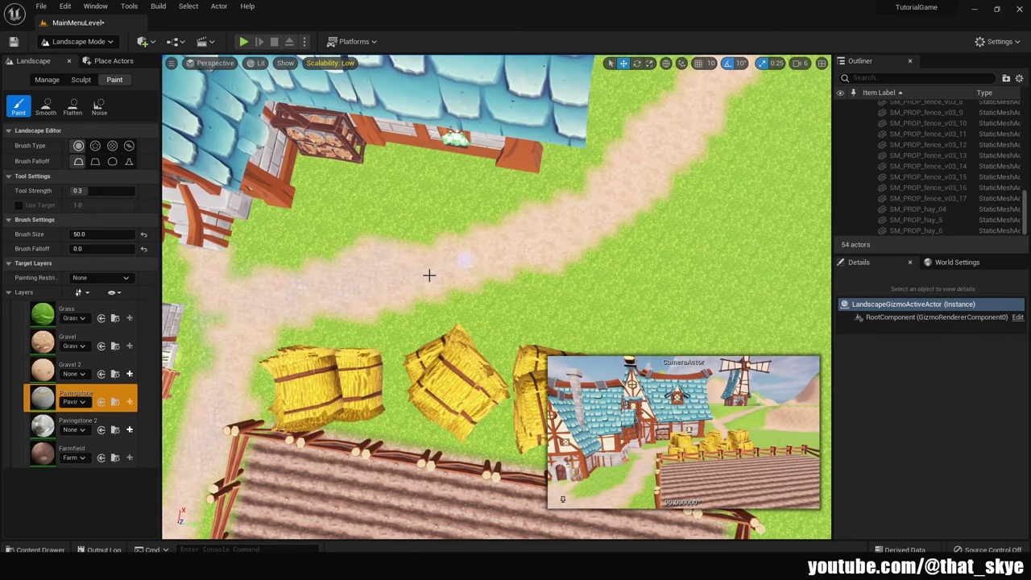
Paint Pavingstone along the path by the house, undoing a stroke to redo it
{"action": "right_click_drag", "start_coordinate": [605, 232], "coordinate": [614, 178]}
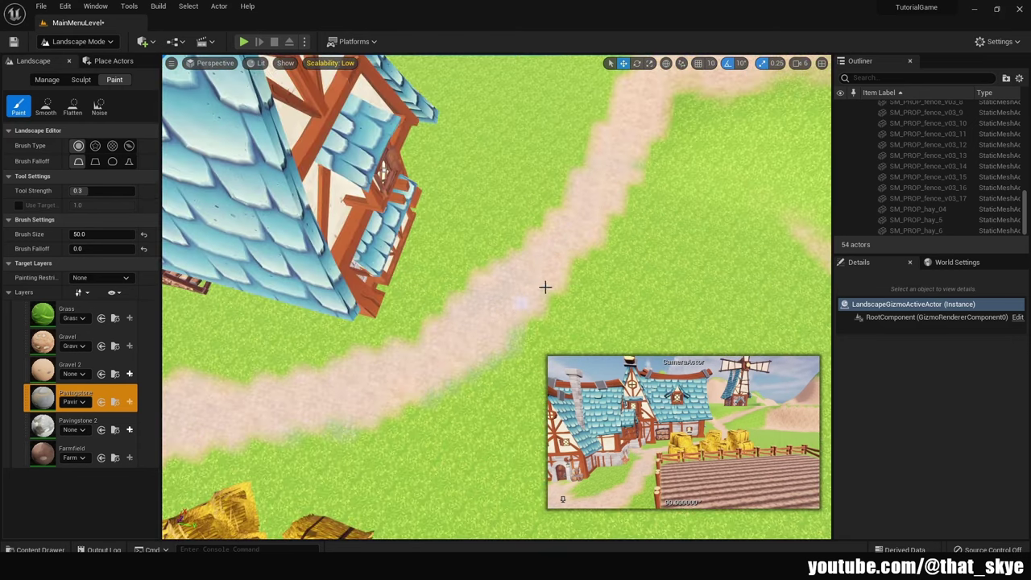
{"action": "right_click_drag", "start_coordinate": [545, 287], "coordinate": [454, 228]}
{"action": "key", "text": "ctrl+z"}
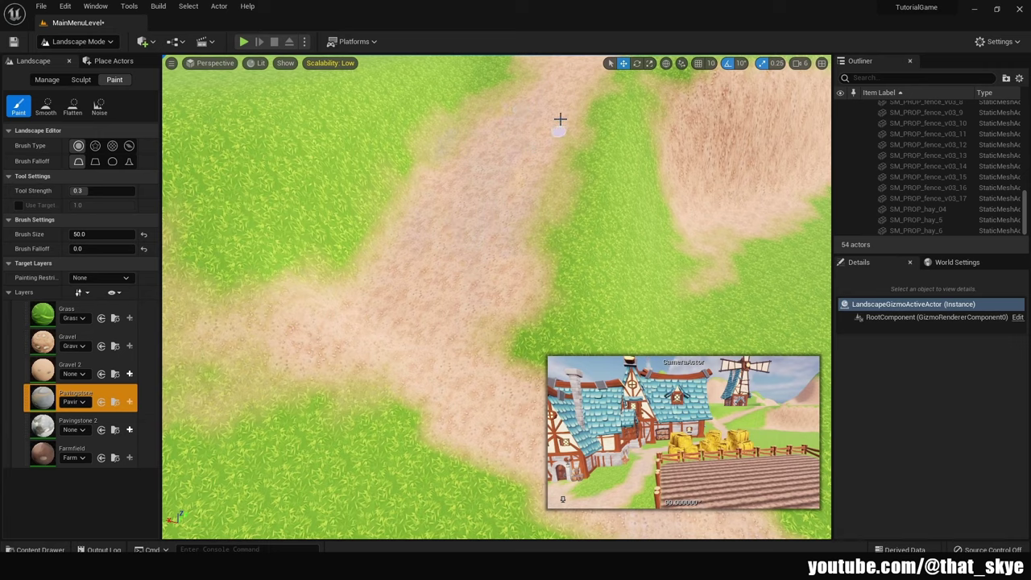
{"action": "mouse_move", "coordinate": [560, 119]}
{"action": "right_mouse_down"}
{"action": "mouse_move", "coordinate": [382, 341]}
{"action": "mouse_move", "coordinate": [315, 359]}
{"action": "right_mouse_up"}
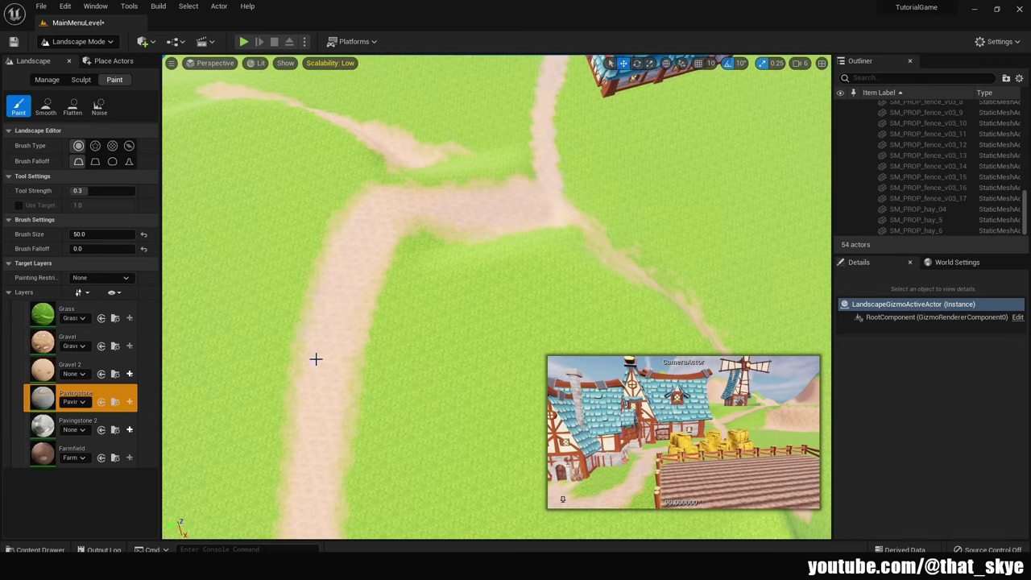
{"action": "right_click_drag", "start_coordinate": [400, 217], "coordinate": [339, 221]}
{"action": "right_click_drag", "start_coordinate": [449, 189], "coordinate": [310, 164]}
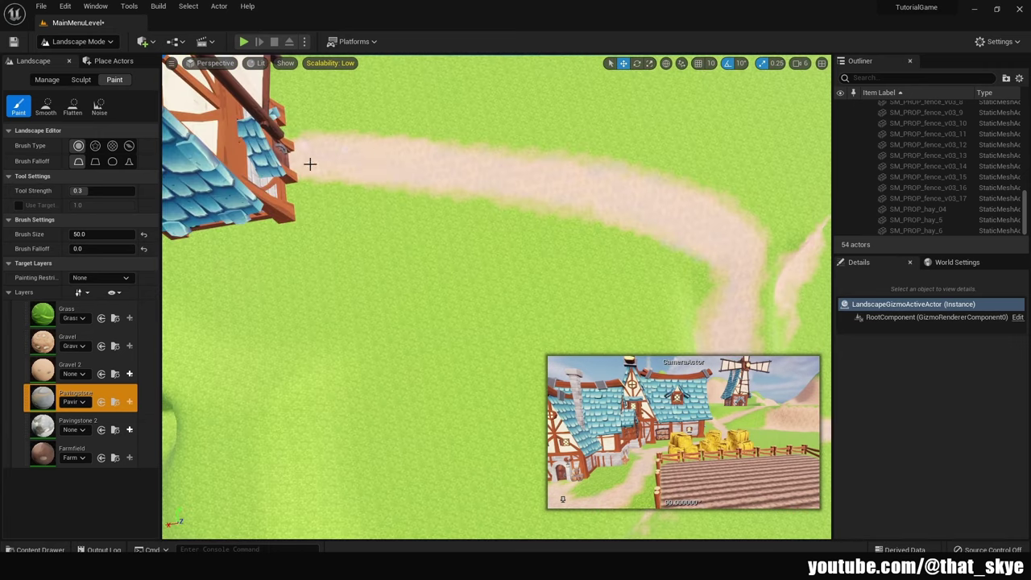
{"action": "right_click_drag", "start_coordinate": [420, 175], "coordinate": [513, 202]}
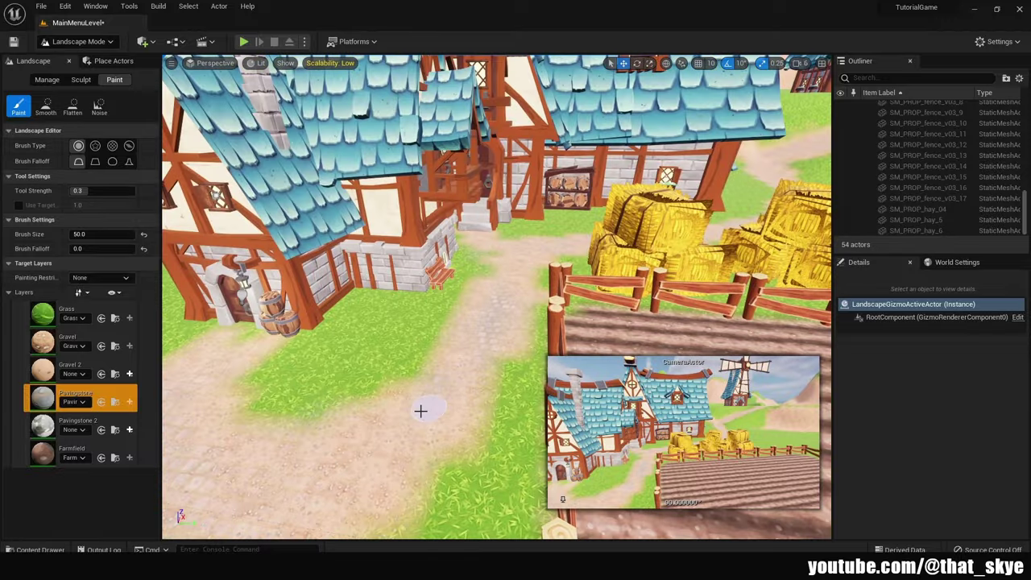
{"action": "scroll", "coordinate": [421, 411], "scroll_direction": "up", "scroll_amount": 3}
{"action": "left_click_drag", "start_coordinate": [89, 248], "coordinate": [101, 248]}
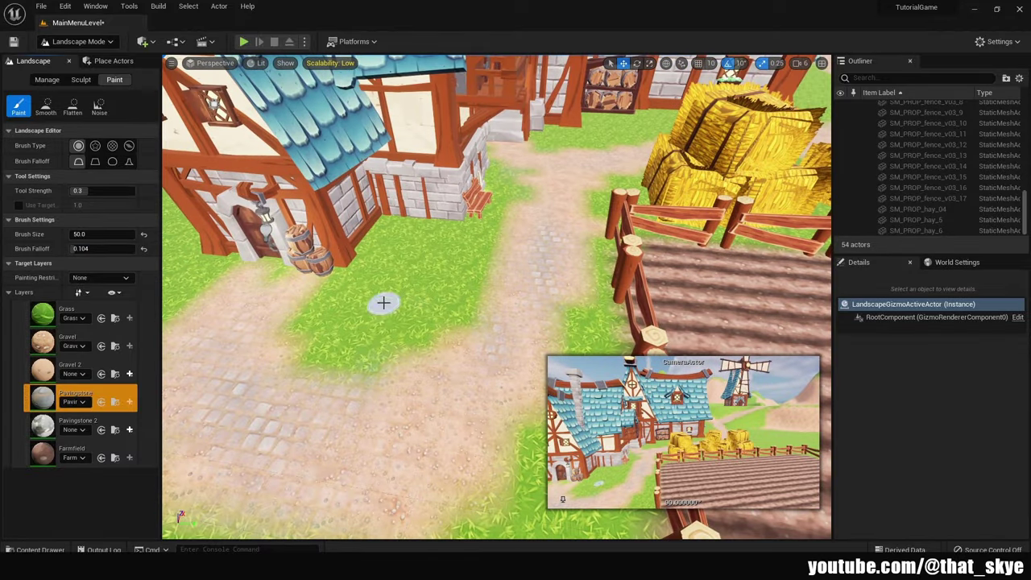
{"action": "left_click_drag", "start_coordinate": [384, 301], "coordinate": [322, 338]}
{"action": "left_click", "coordinate": [68, 314]}
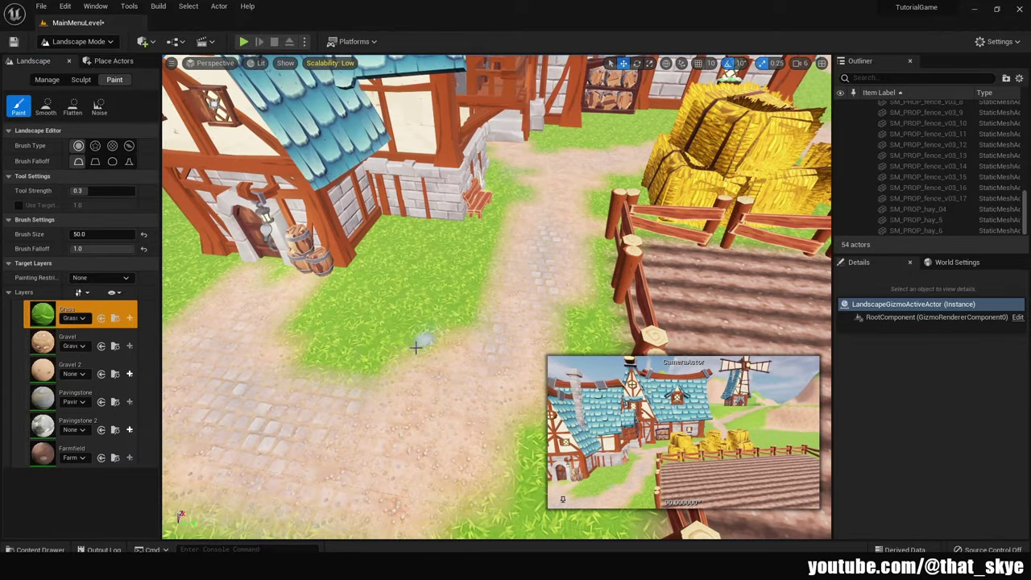
Set the brush size to 200 for gravel painting near the house steps
{"action": "scroll", "coordinate": [295, 326], "scroll_direction": "up", "scroll_amount": 3}
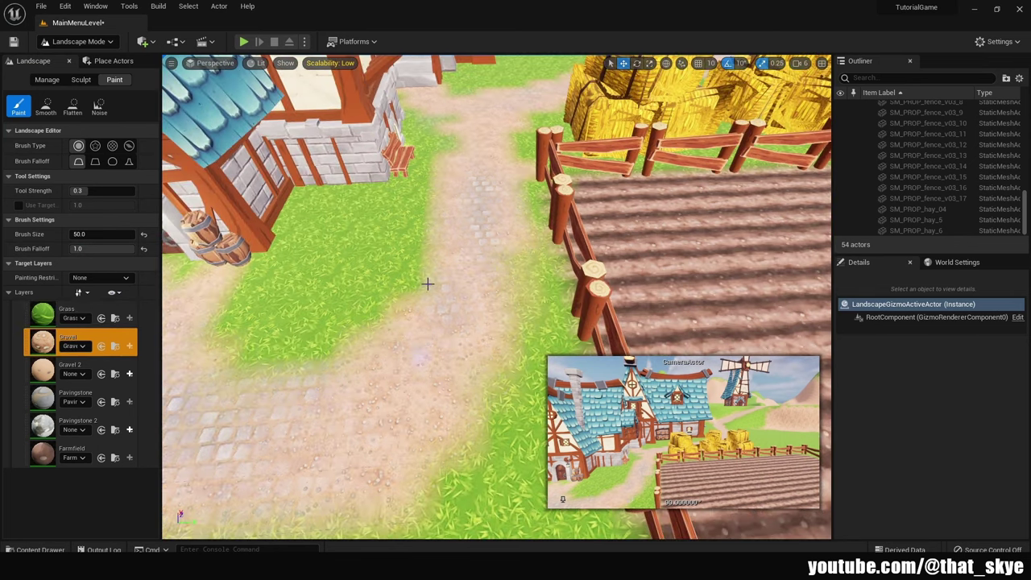
{"action": "scroll", "coordinate": [428, 284], "scroll_direction": "down", "scroll_amount": 5}
{"action": "scroll", "coordinate": [435, 270], "scroll_direction": "down", "scroll_amount": 3}
{"action": "right_click_drag", "start_coordinate": [462, 247], "coordinate": [458, 269]}
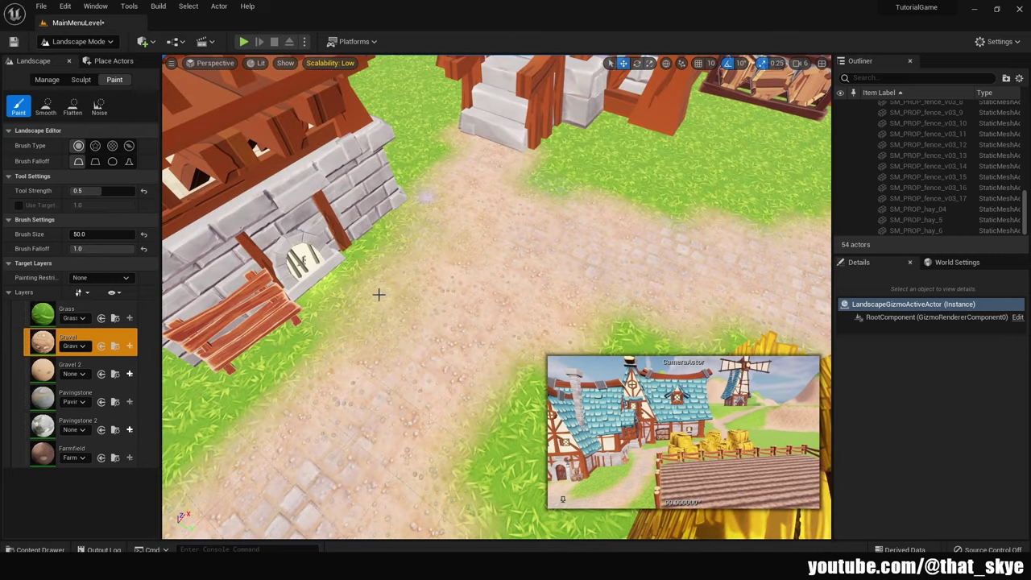
{"action": "right_click_drag", "start_coordinate": [379, 295], "coordinate": [379, 294]}
{"action": "left_click", "coordinate": [99, 234]}
{"action": "type", "text": "20"}
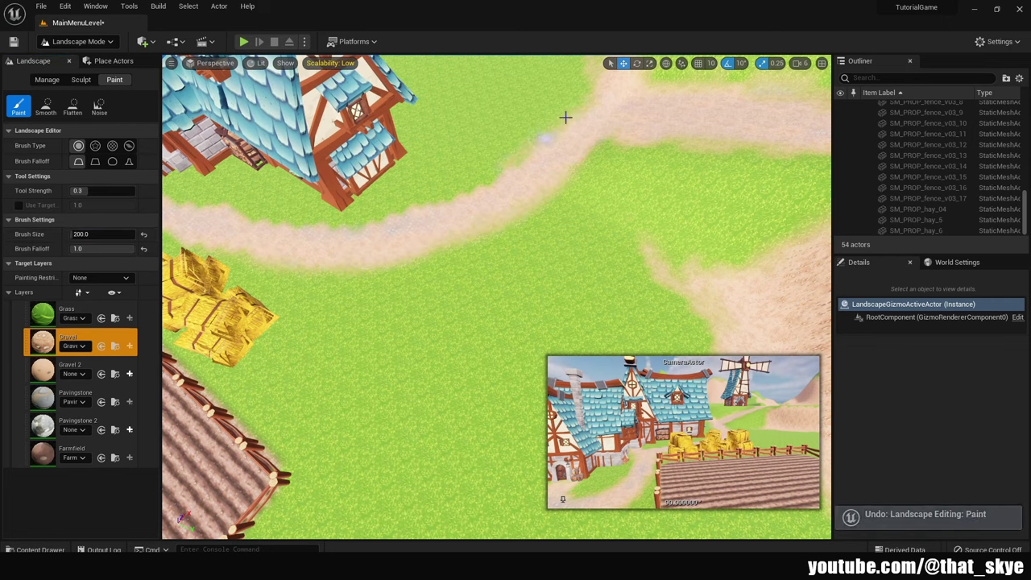
Paint gravel along the path toward the house, then switch to Select Mode
{"action": "mouse_move", "coordinate": [496, 172]}
{"action": "right_mouse_down"}
{"action": "mouse_move", "coordinate": [432, 218]}
{"action": "mouse_move", "coordinate": [395, 267]}
{"action": "mouse_move", "coordinate": [531, 216]}
{"action": "right_mouse_up"}
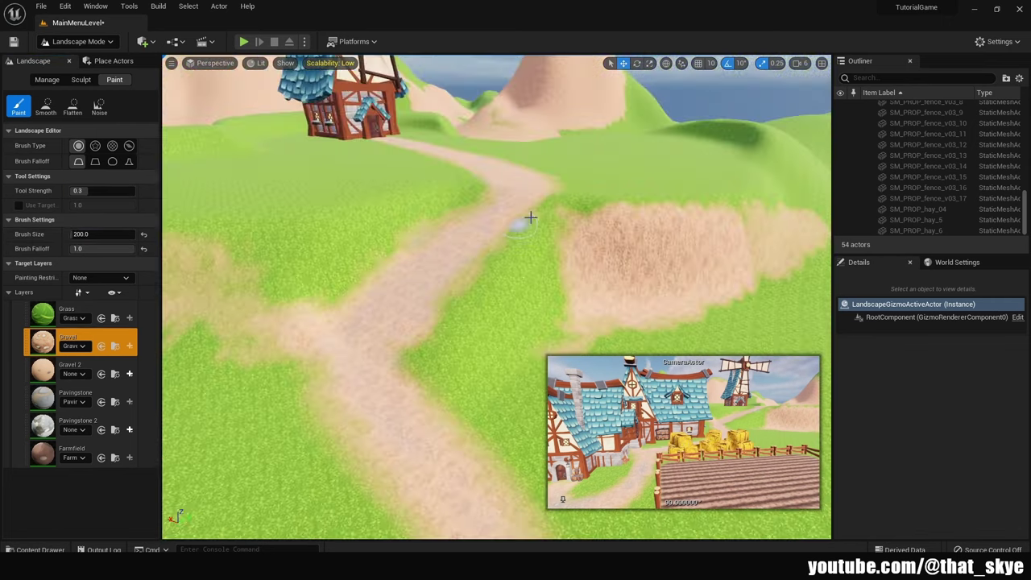
{"action": "mouse_move", "coordinate": [330, 332]}
{"action": "right_mouse_down"}
{"action": "mouse_move", "coordinate": [488, 269]}
{"action": "mouse_move", "coordinate": [477, 222]}
{"action": "right_mouse_up"}
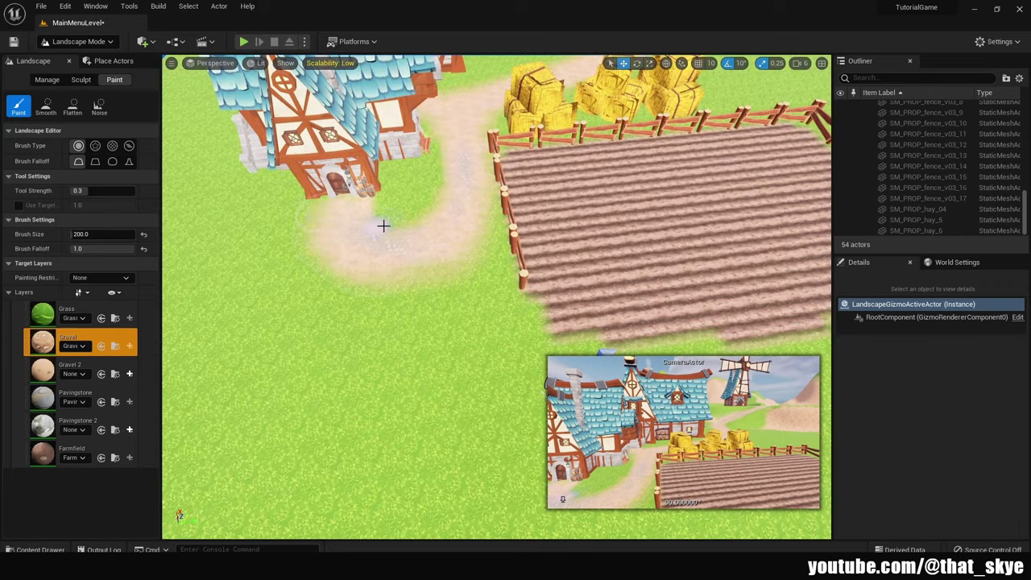
{"action": "right_click_drag", "start_coordinate": [383, 226], "coordinate": [195, 494]}
{"action": "key", "text": "shift+1"}
Place SM_PROP_food_pumpkin_04 from the food props folder into the fenced field
{"action": "left_click", "coordinate": [32, 549]}
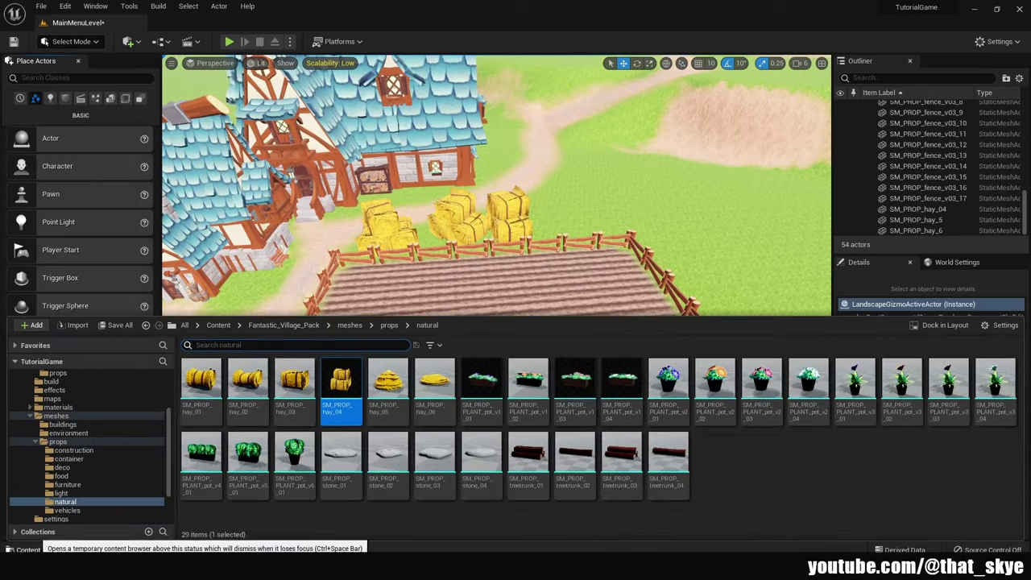
{"action": "left_click", "coordinate": [389, 325]}
{"action": "double_click", "coordinate": [341, 386]}
{"action": "scroll", "coordinate": [817, 451], "scroll_direction": "down", "scroll_amount": 3}
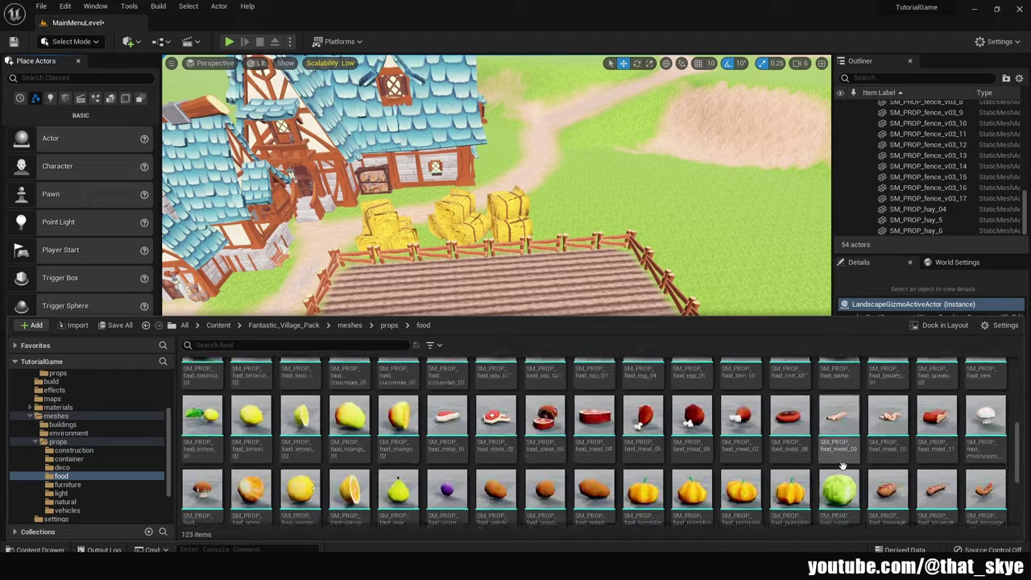
{"action": "scroll", "coordinate": [789, 378], "scroll_direction": "down", "scroll_amount": 3}
{"action": "left_click_drag", "start_coordinate": [790, 378], "coordinate": [521, 328]}
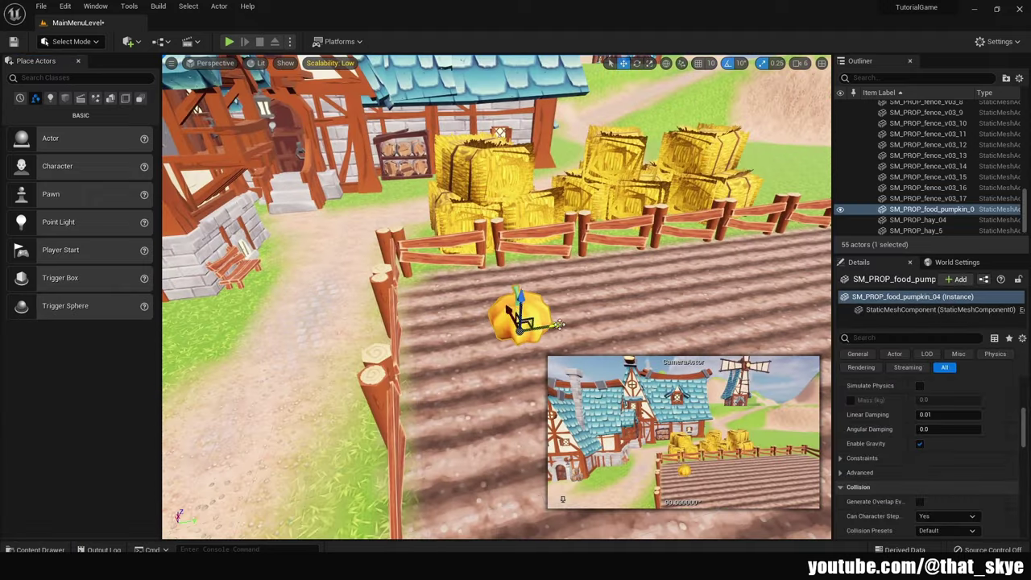
Duplicate the pumpkins into rows across the field and check individual pumpkins
{"action": "right_click_drag", "start_coordinate": [465, 301], "coordinate": [477, 316]}
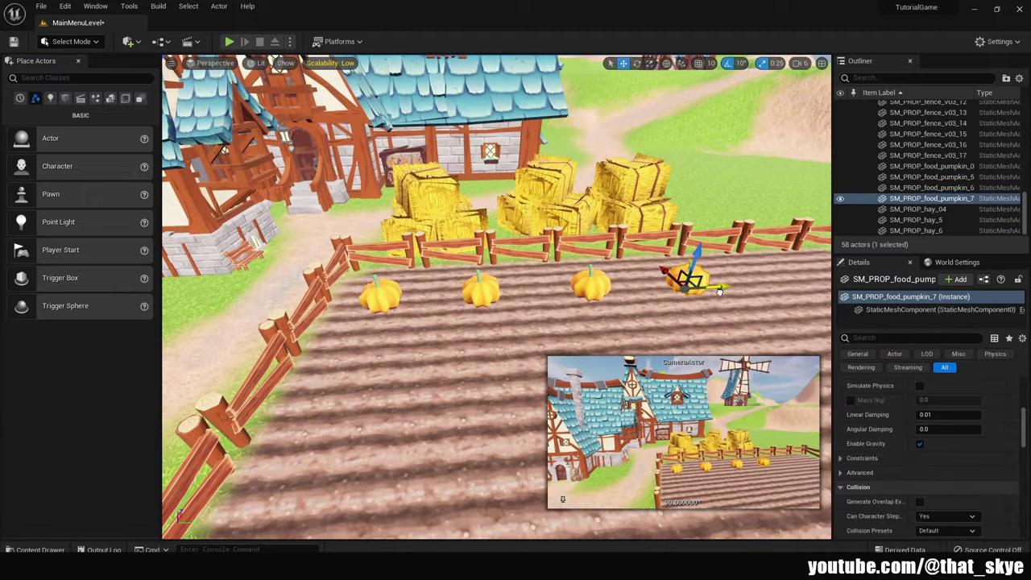
{"action": "right_click_drag", "start_coordinate": [808, 279], "coordinate": [170, 255]}
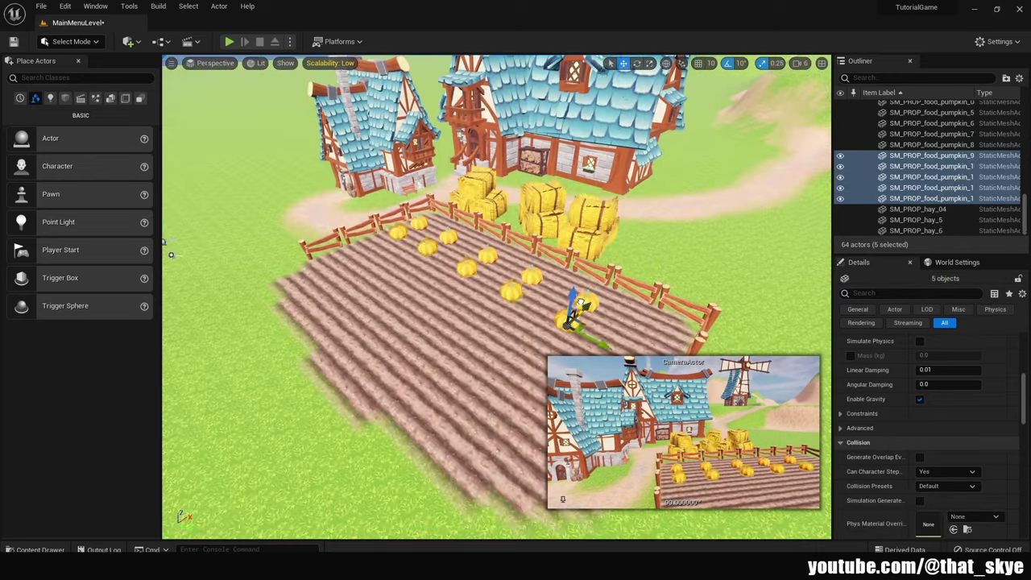
{"action": "right_click_drag", "start_coordinate": [531, 348], "coordinate": [483, 362]}
{"action": "left_click", "coordinate": [472, 361]}
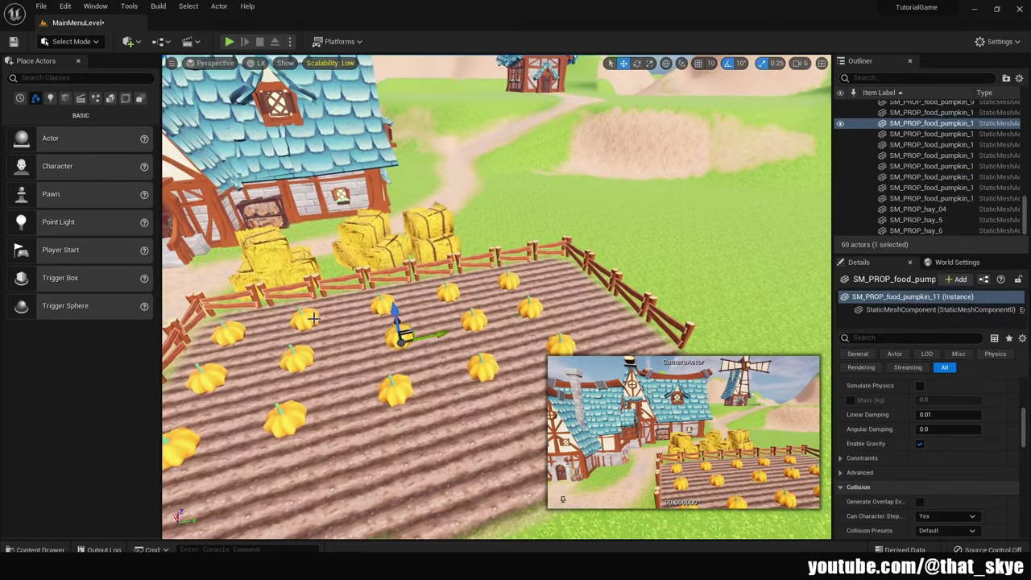
{"action": "mouse_move", "coordinate": [392, 369]}
{"action": "right_mouse_down"}
{"action": "mouse_move", "coordinate": [314, 353]}
{"action": "mouse_move", "coordinate": [241, 378]}
{"action": "right_mouse_up"}
{"action": "left_click", "coordinate": [345, 471]}
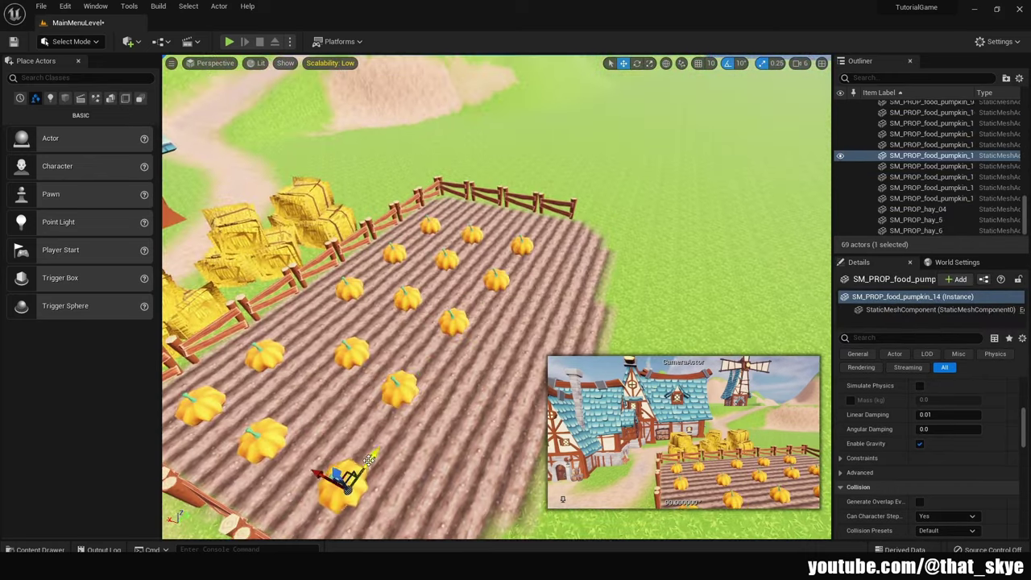
{"action": "left_click", "coordinate": [219, 407]}
{"action": "left_click", "coordinate": [219, 406]}
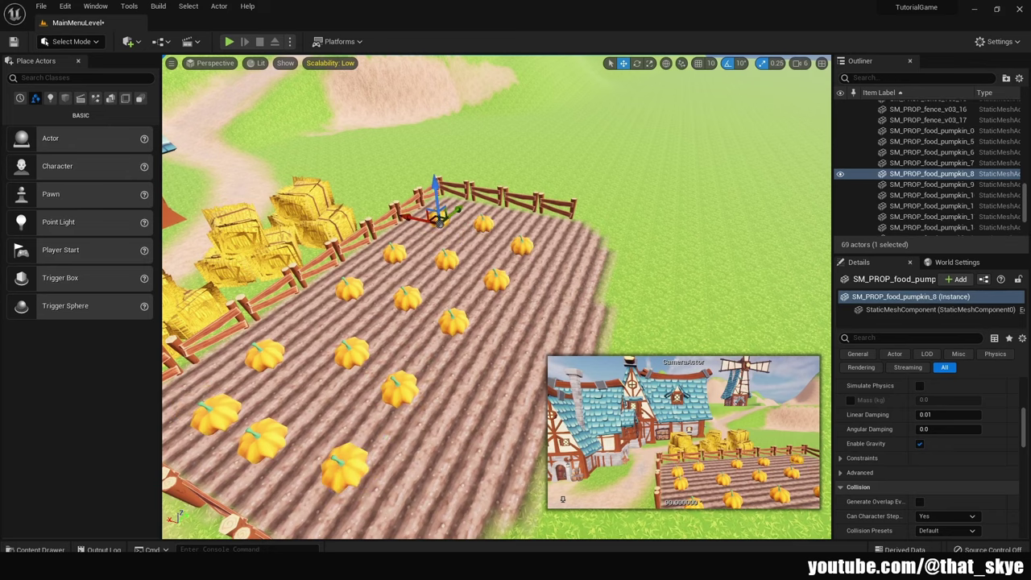
{"action": "right_click_drag", "start_coordinate": [435, 242], "coordinate": [362, 266]}
{"action": "left_click", "coordinate": [483, 282]}
Place SM_PROP_sack_08 from the food folder in the pumpkin field and focus on it
{"action": "left_click", "coordinate": [36, 550]}
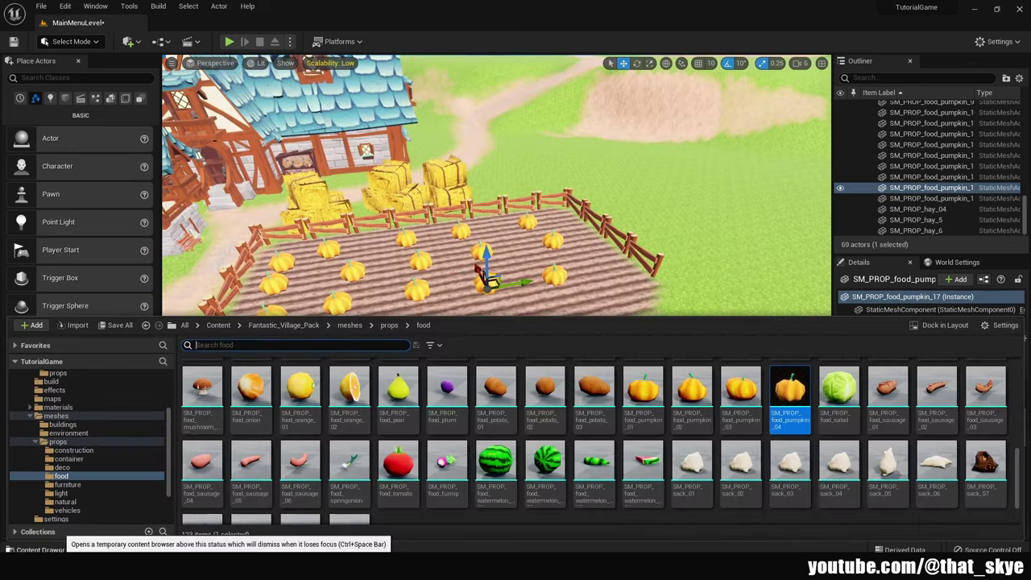
{"action": "left_click", "coordinate": [399, 459]}
{"action": "left_click", "coordinate": [37, 549]}
{"action": "scroll", "coordinate": [530, 480], "scroll_direction": "down", "scroll_amount": 1}
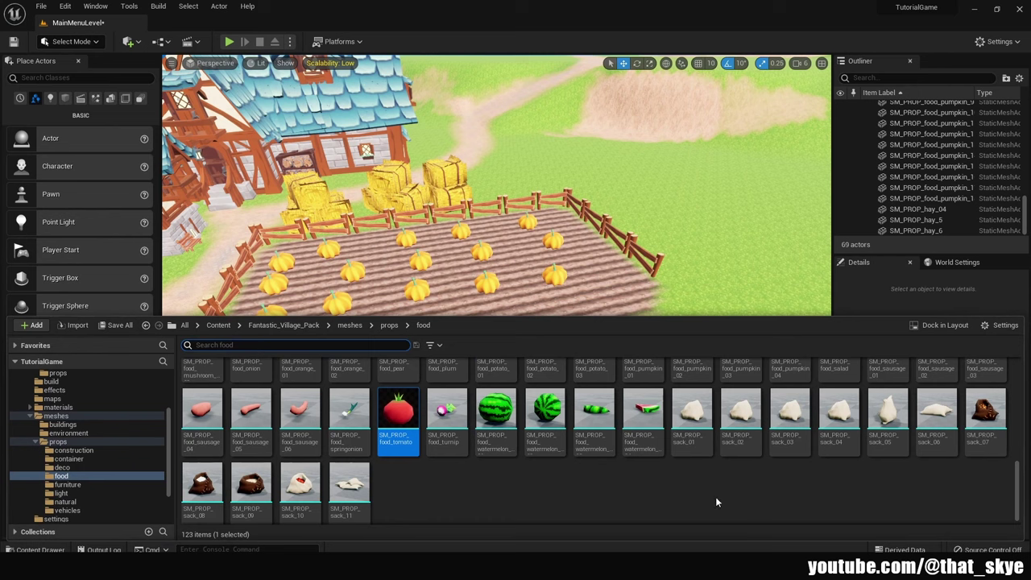
{"action": "left_click_drag", "start_coordinate": [211, 487], "coordinate": [362, 298]}
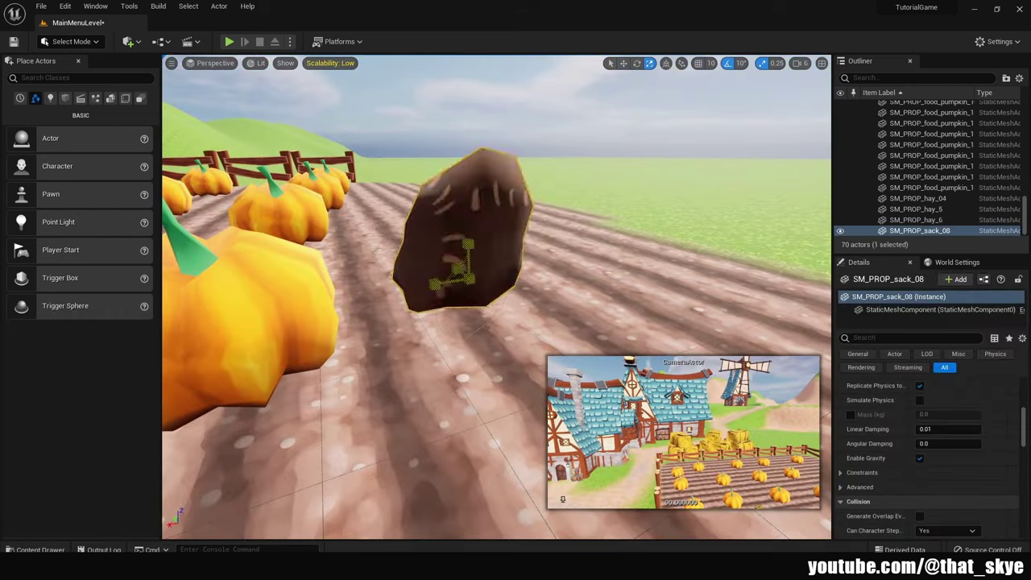
{"action": "key", "text": "f"}
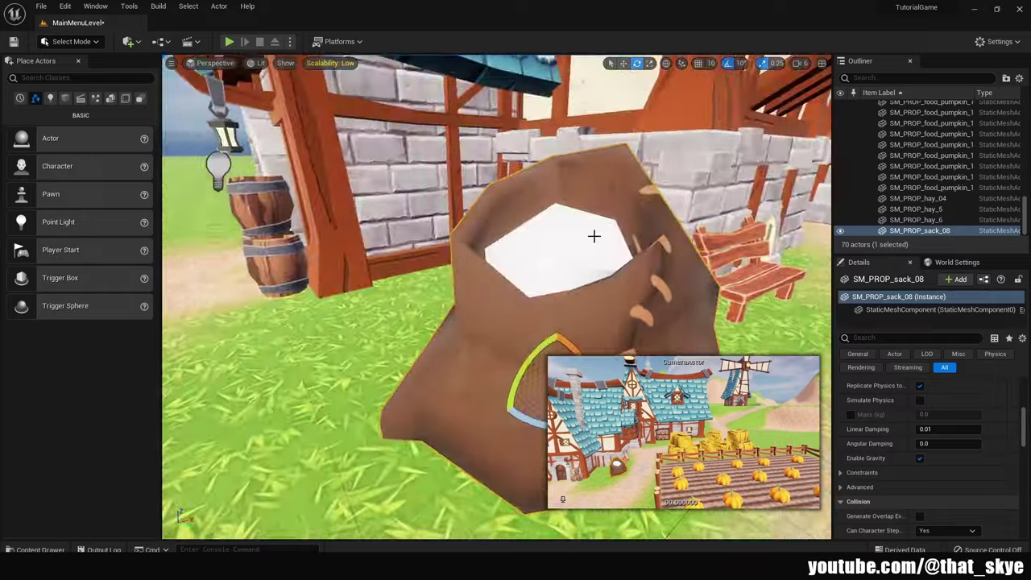
{"action": "left_click_drag", "start_coordinate": [594, 235], "coordinate": [593, 306], "text": "alt"}
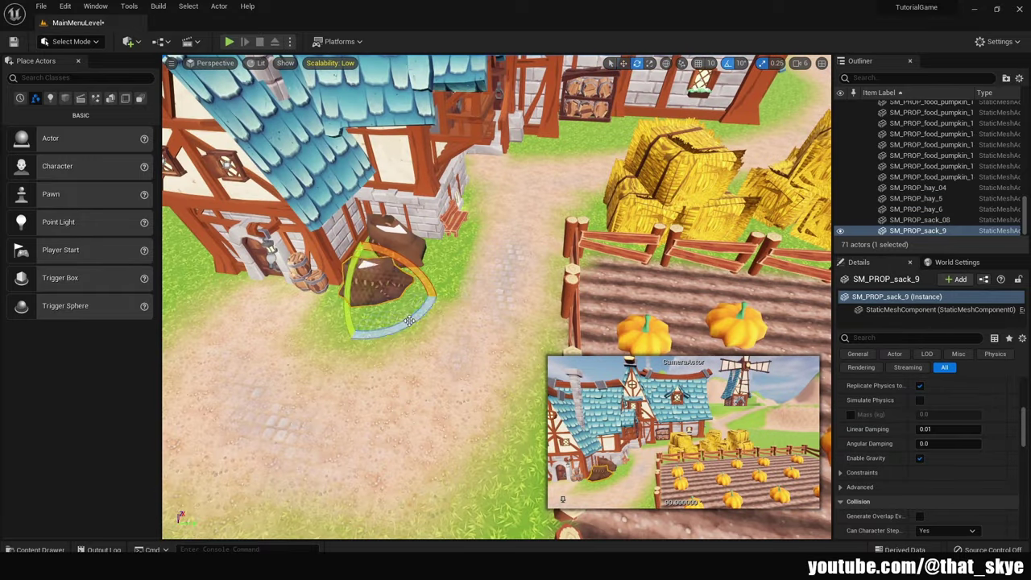
{"action": "mouse_move", "coordinate": [434, 359]}
{"action": "left_mouse_down"}
{"action": "mouse_move", "coordinate": [447, 363]}
{"action": "mouse_move", "coordinate": [419, 402]}
{"action": "left_mouse_up"}
Set the DirectionalLight to a 3000 temperature and 3.0 lux intensity
{"action": "left_click", "coordinate": [403, 441]}
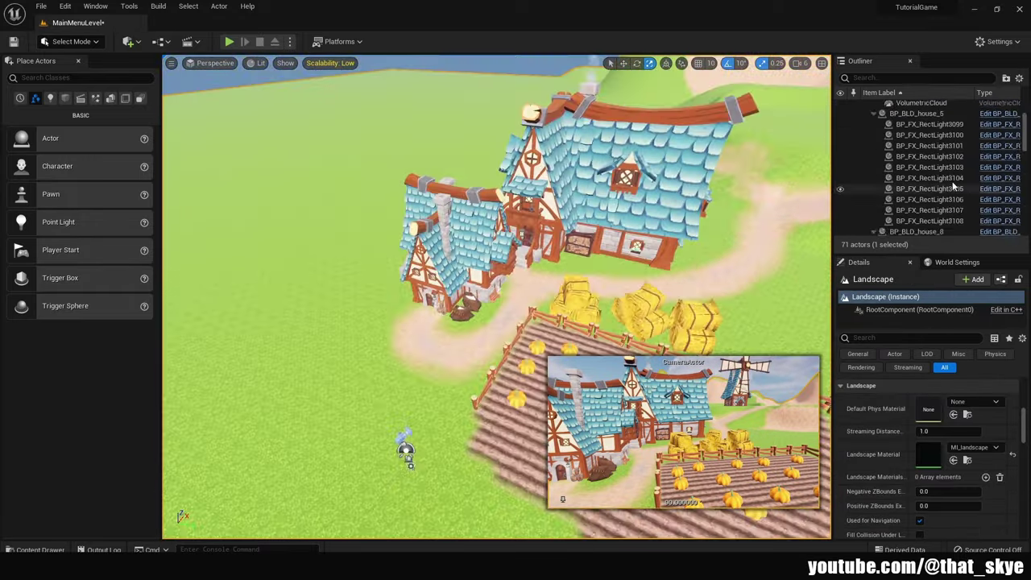
{"action": "scroll", "coordinate": [927, 451], "scroll_direction": "down", "scroll_amount": 5}
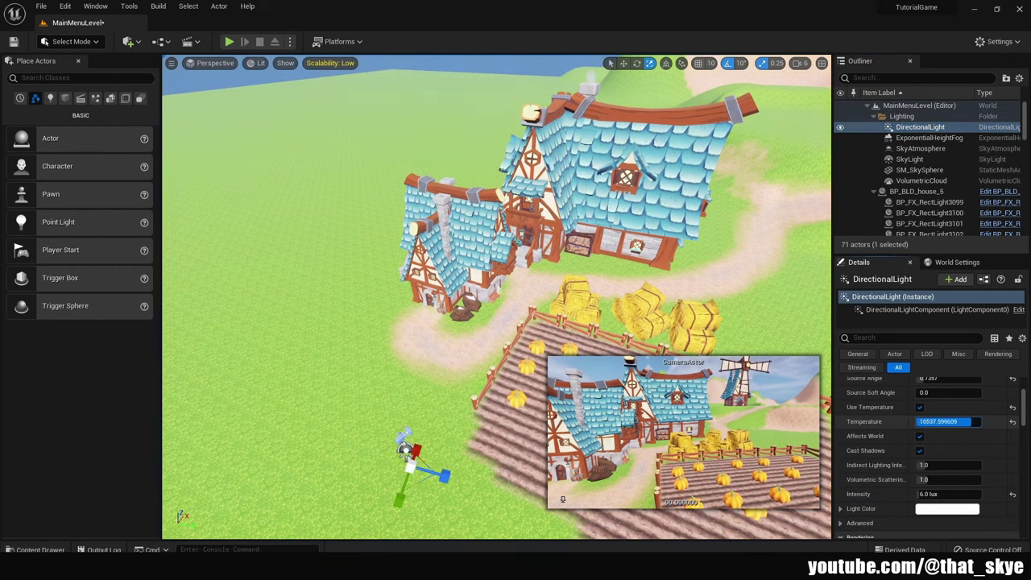
{"action": "left_click_drag", "start_coordinate": [948, 422], "coordinate": [926, 421]}
{"action": "type", "text": "3000"}
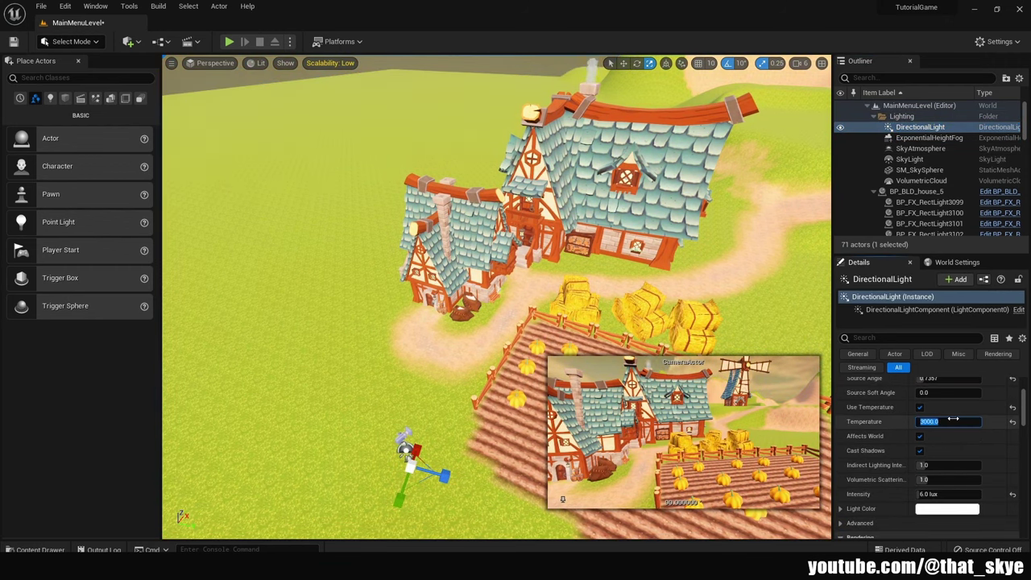
{"action": "type", "text": "3"}
{"action": "key", "text": "Return"}
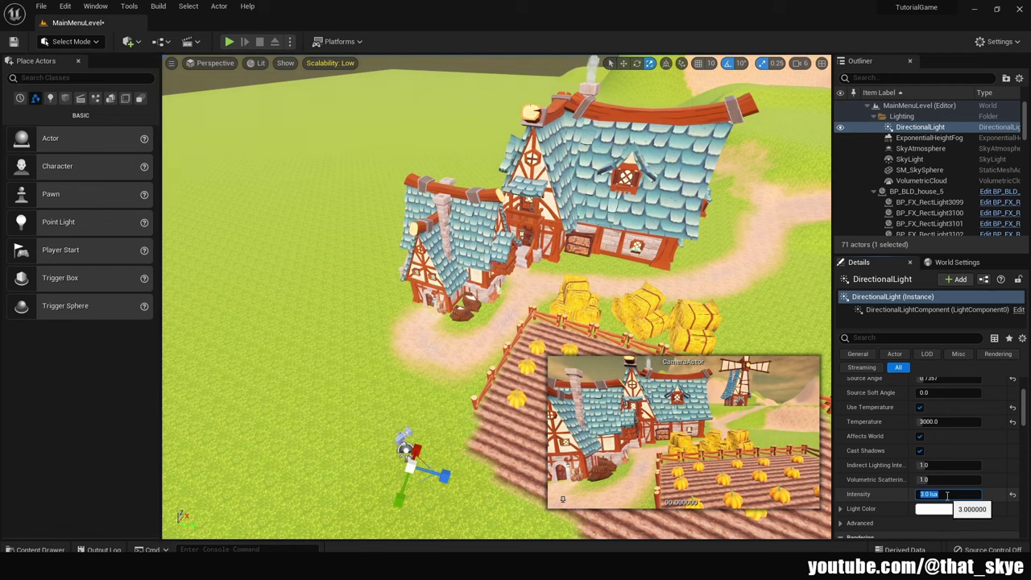
Play-test the main menu level to preview the warmer lighting
{"action": "left_click", "coordinate": [226, 42]}
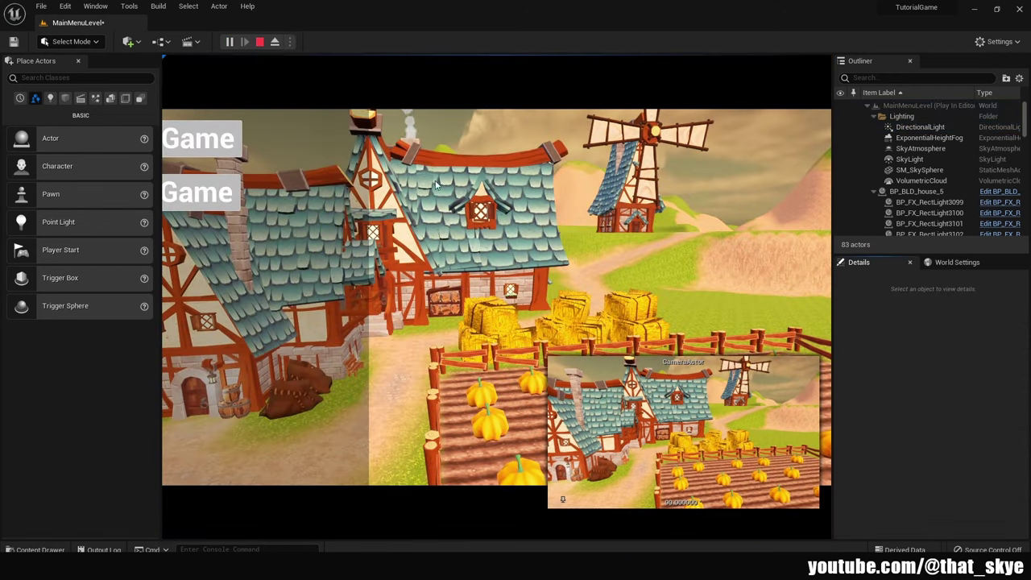
{"action": "key", "text": "Escape"}
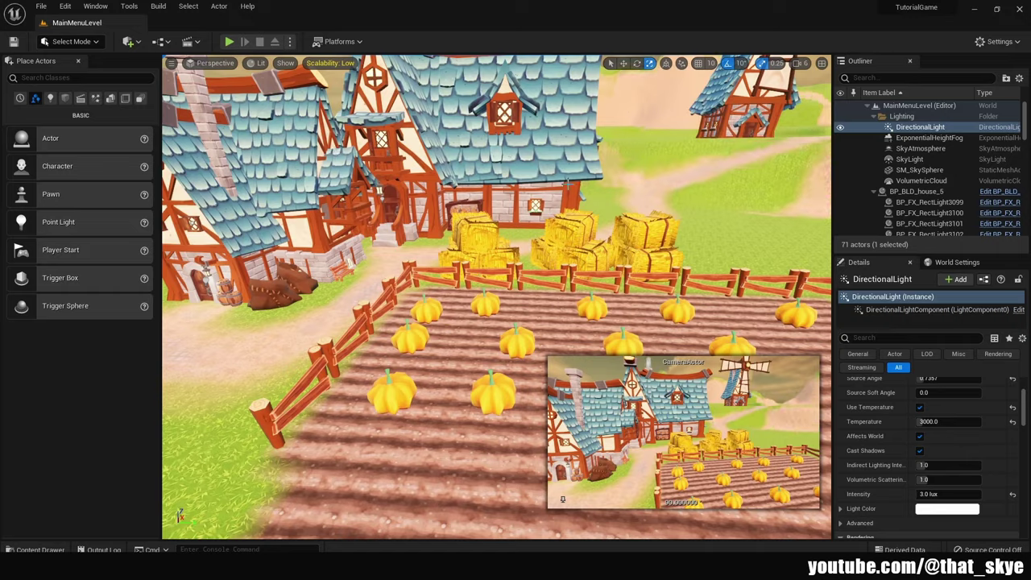
{"action": "left_click", "coordinate": [883, 116]}
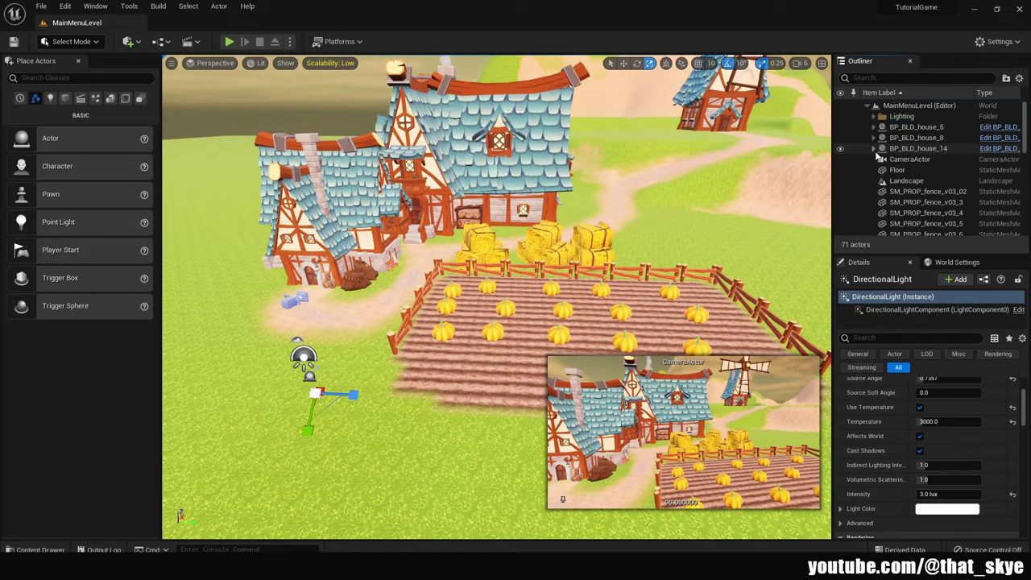
Select the three houses, the Landscape and the fence-to-sack props in the Outliner
{"action": "left_click", "coordinate": [916, 127]}
{"action": "left_click", "coordinate": [917, 148], "text": "shift"}
{"action": "left_click", "coordinate": [709, 204]}
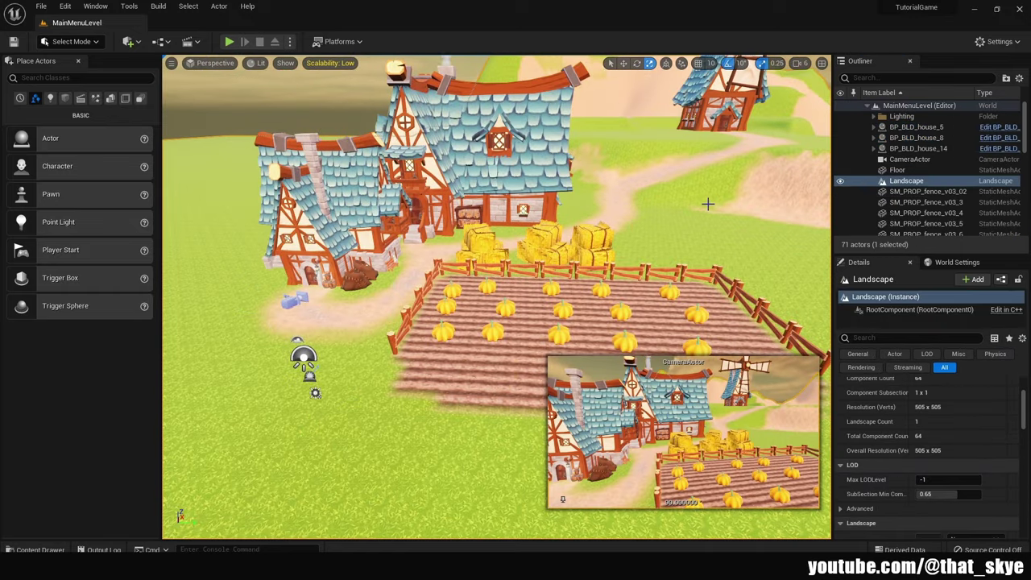
{"action": "scroll", "coordinate": [948, 190], "scroll_direction": "down", "scroll_amount": 3}
{"action": "left_click", "coordinate": [926, 127]}
{"action": "scroll", "coordinate": [947, 217], "scroll_direction": "down", "scroll_amount": 3}
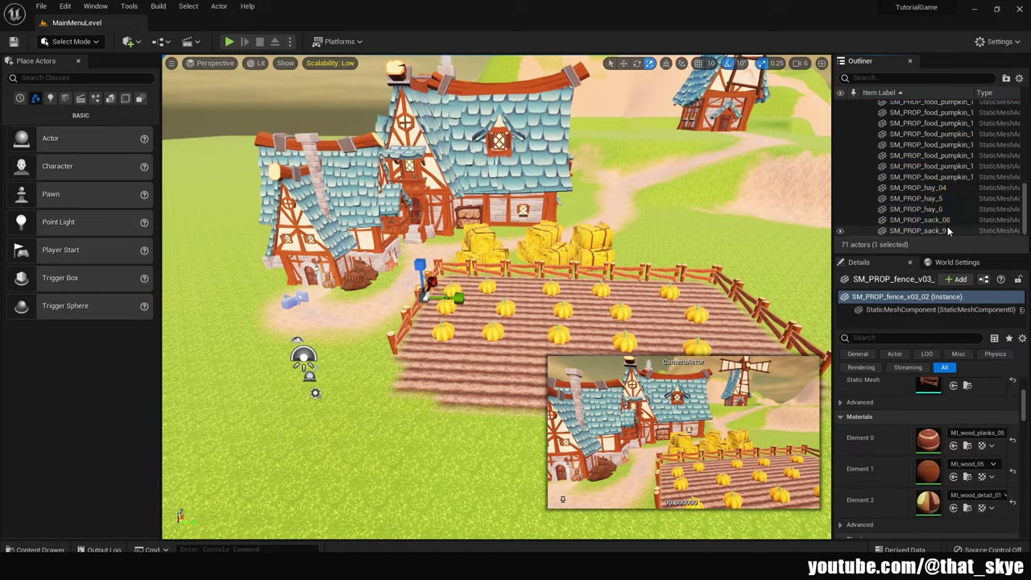
{"action": "left_click", "coordinate": [918, 231], "text": "shift"}
{"action": "scroll", "coordinate": [929, 180], "scroll_direction": "up", "scroll_amount": 10}
{"action": "left_click", "coordinate": [931, 184], "text": "ctrl"}
{"action": "left_click", "coordinate": [918, 148], "text": "ctrl"}
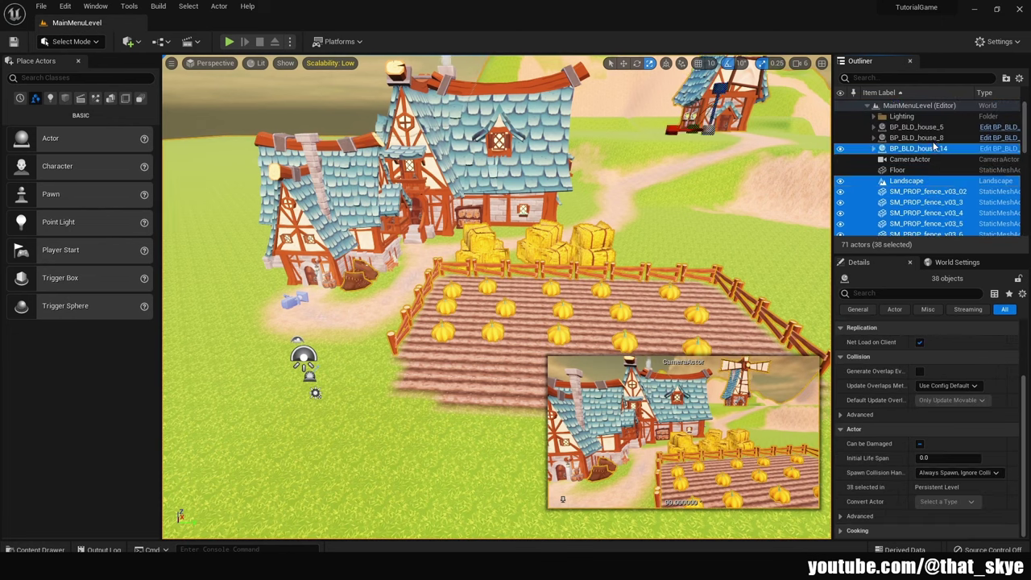
{"action": "left_click", "coordinate": [916, 138], "text": "ctrl"}
{"action": "left_click", "coordinate": [916, 126], "text": "ctrl"}
Copy the selected village actors, confirming the large landscape copy
{"action": "key", "text": "w"}
{"action": "key", "text": "ctrl+c"}
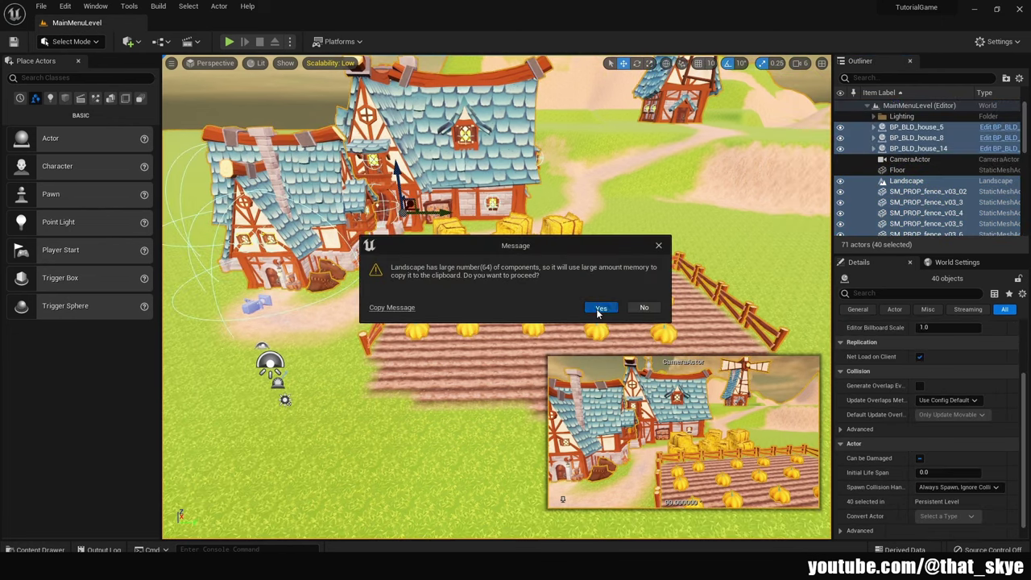
{"action": "left_click", "coordinate": [600, 308]}
Open GameLevel from the Levels folder, saving selected assets, and paste the village in
{"action": "left_click", "coordinate": [34, 549]}
{"action": "left_click", "coordinate": [48, 493]}
{"action": "double_click", "coordinate": [200, 386]}
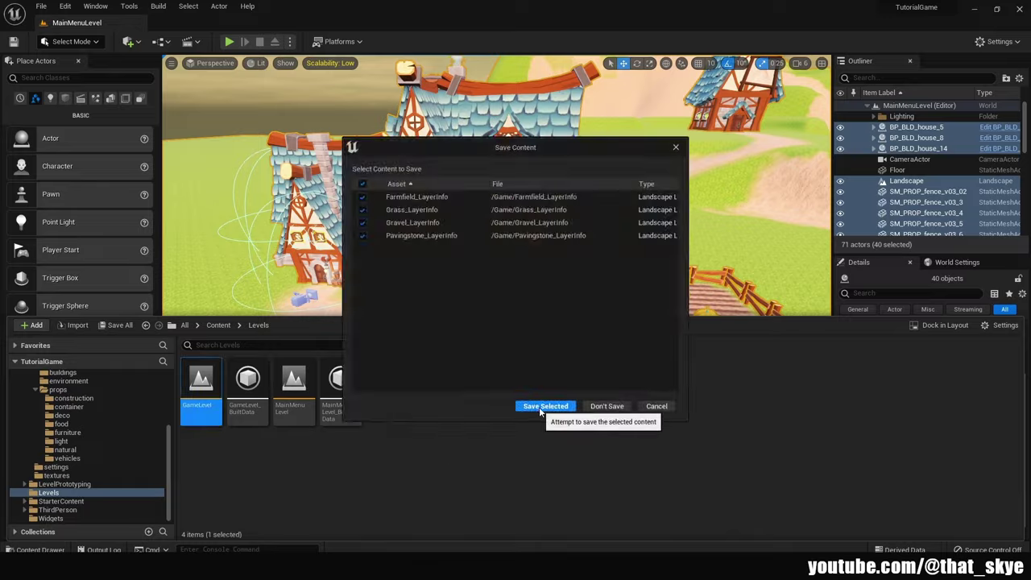
{"action": "left_click", "coordinate": [545, 406]}
{"action": "key", "text": "ctrl+v"}
{"action": "right_click", "coordinate": [569, 292]}
Play-test GameLevel with the pasted village, then look down on the fenced plot
{"action": "key", "text": "Escape"}
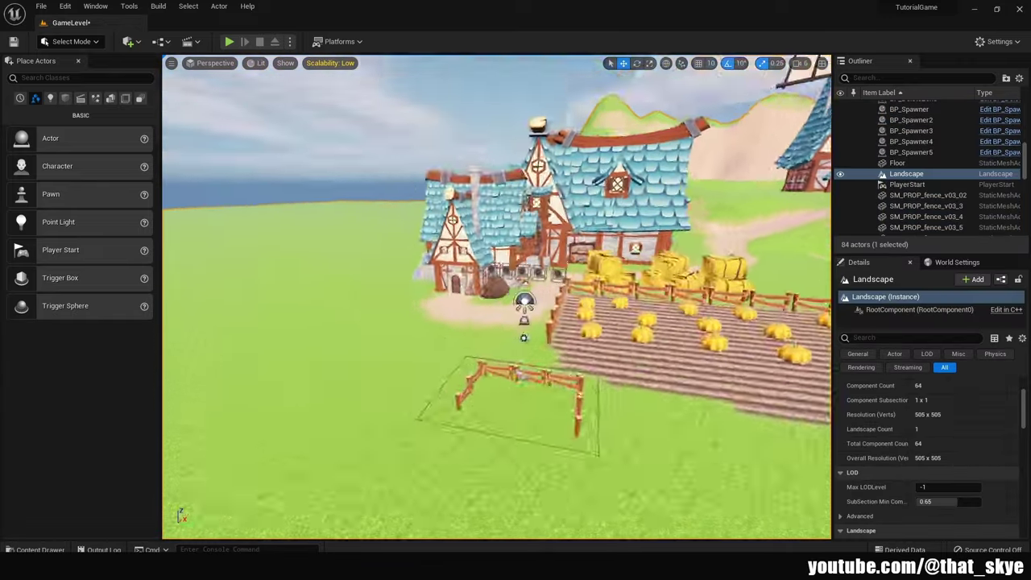
{"action": "right_click_drag", "start_coordinate": [516, 322], "coordinate": [515, 306]}
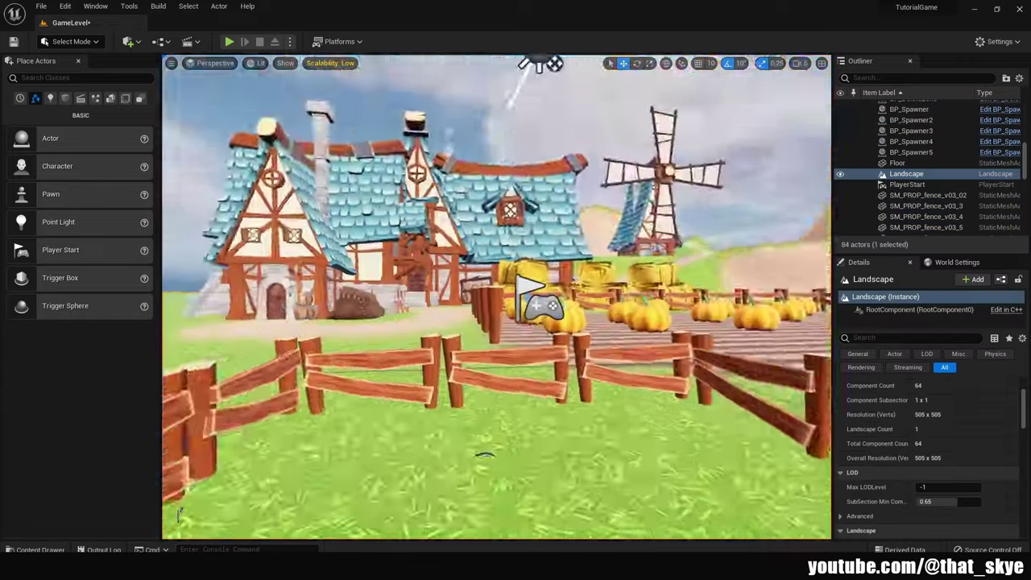
{"action": "left_click", "coordinate": [228, 41]}
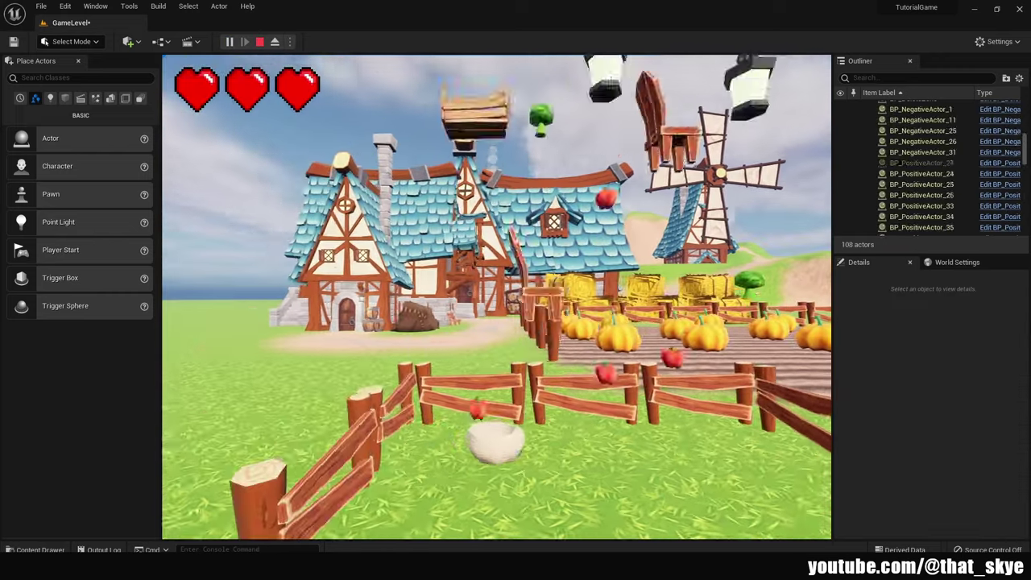
{"action": "key", "text": "Escape"}
{"action": "left_click", "coordinate": [666, 272]}
{"action": "right_click_drag", "start_coordinate": [666, 271], "coordinate": [666, 271]}
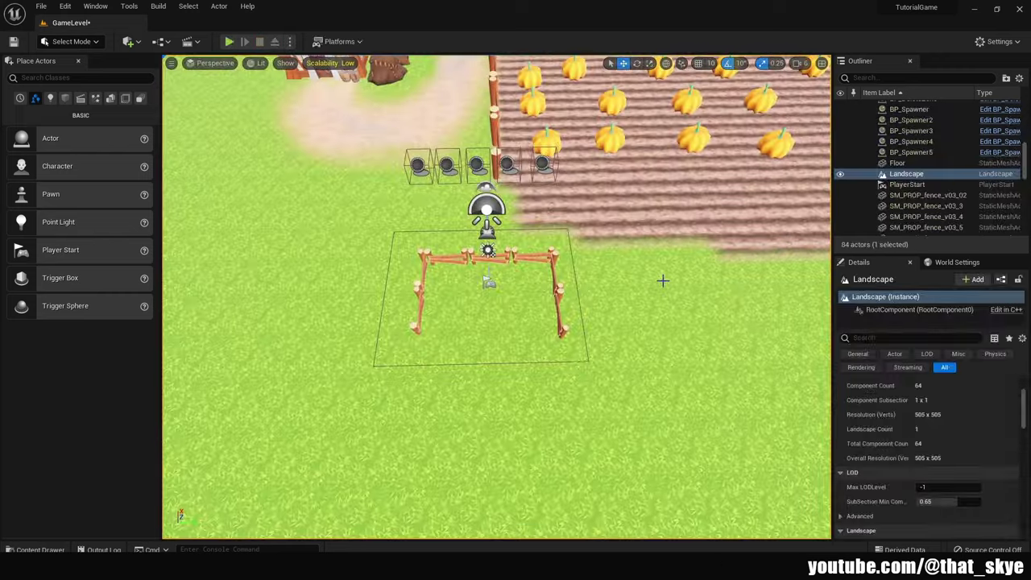
Paint Farmfield soil inside the fenced plot, then frame the two fence pieces and play-test
{"action": "key", "text": "shift+2"}
{"action": "scroll", "coordinate": [198, 277], "scroll_direction": "up", "scroll_amount": 5}
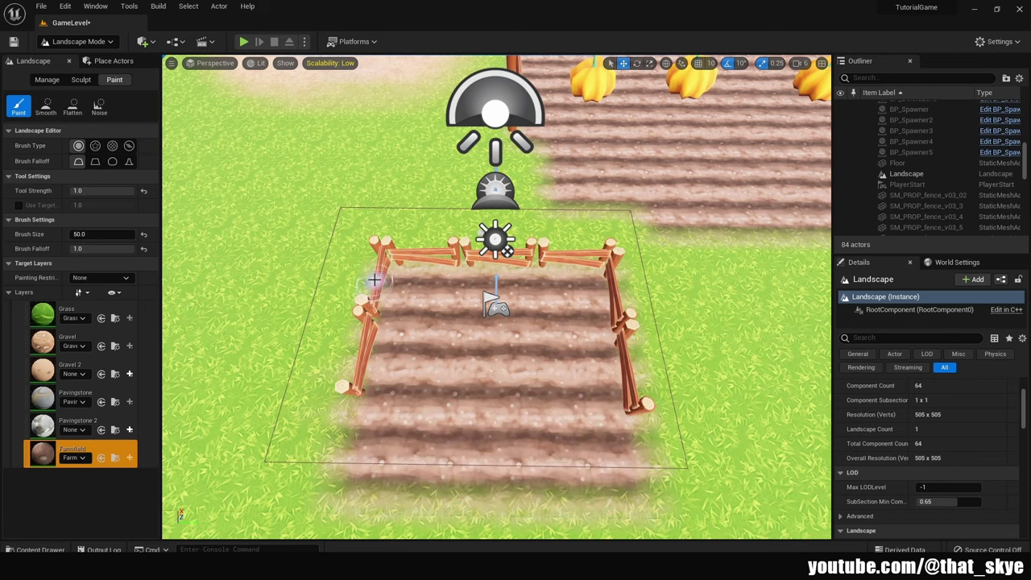
{"action": "left_click", "coordinate": [78, 41]}
{"action": "left_click", "coordinate": [97, 53]}
{"action": "key", "text": "f"}
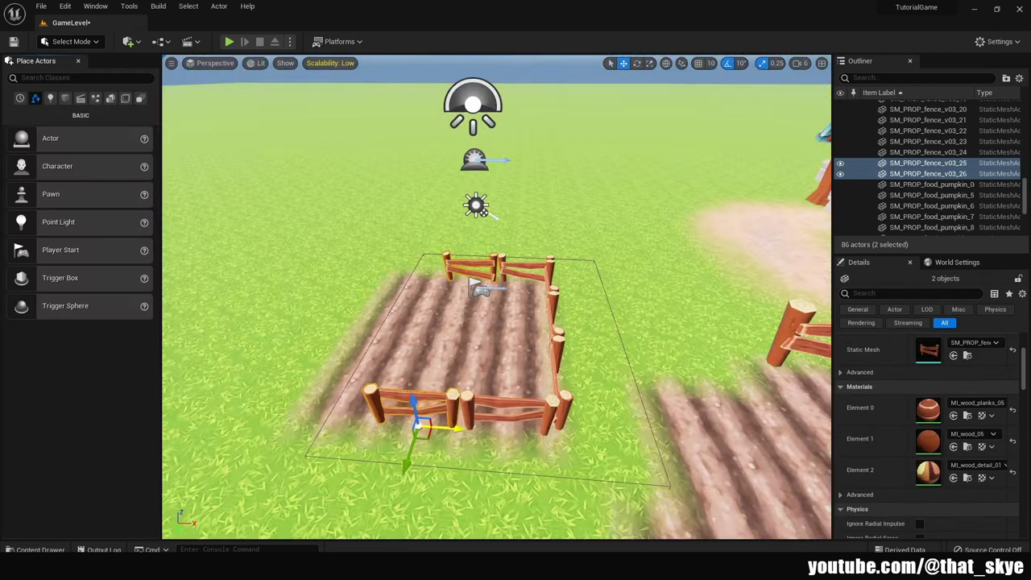
{"action": "left_click", "coordinate": [229, 41]}
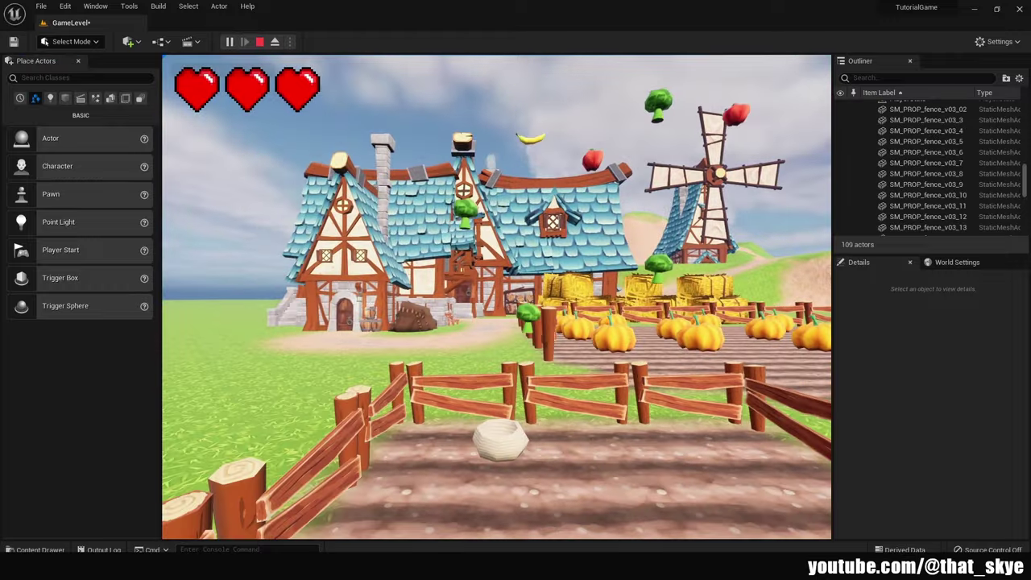
{"action": "key", "text": "Escape"}
Set GameLevel's DirectionalLight to 3000 temperature and 3.0 lux, then play-test it
{"action": "scroll", "coordinate": [932, 140], "scroll_direction": "up", "scroll_amount": 5}
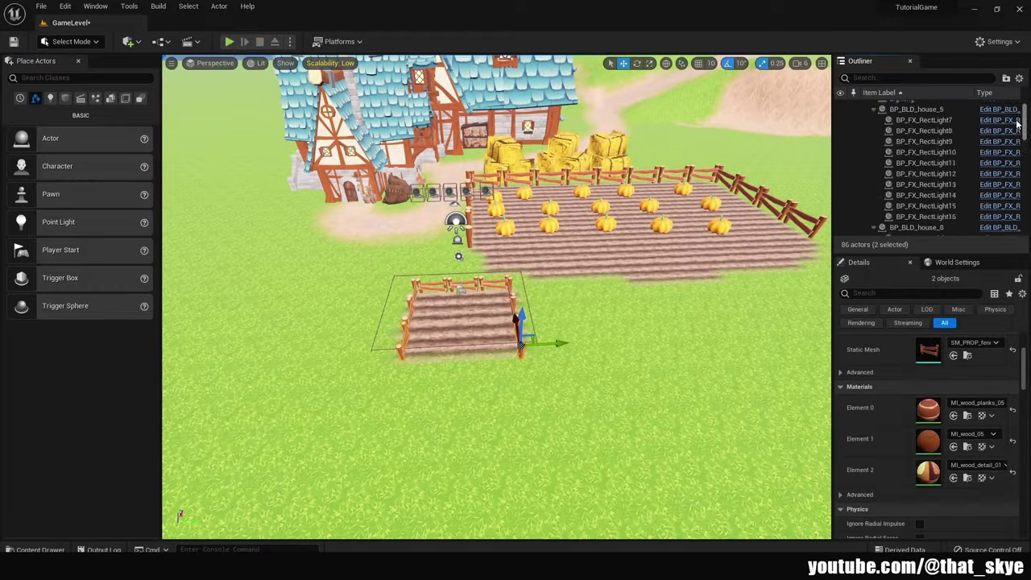
{"action": "left_click", "coordinate": [922, 127]}
{"action": "scroll", "coordinate": [934, 443], "scroll_direction": "down", "scroll_amount": 3}
{"action": "left_click", "coordinate": [951, 446]}
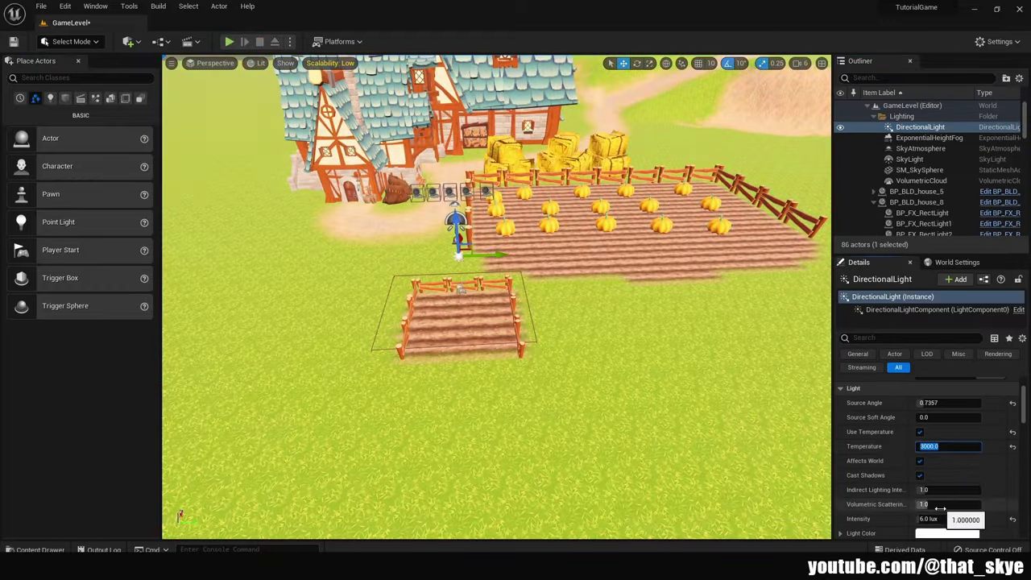
{"action": "key", "text": "Return"}
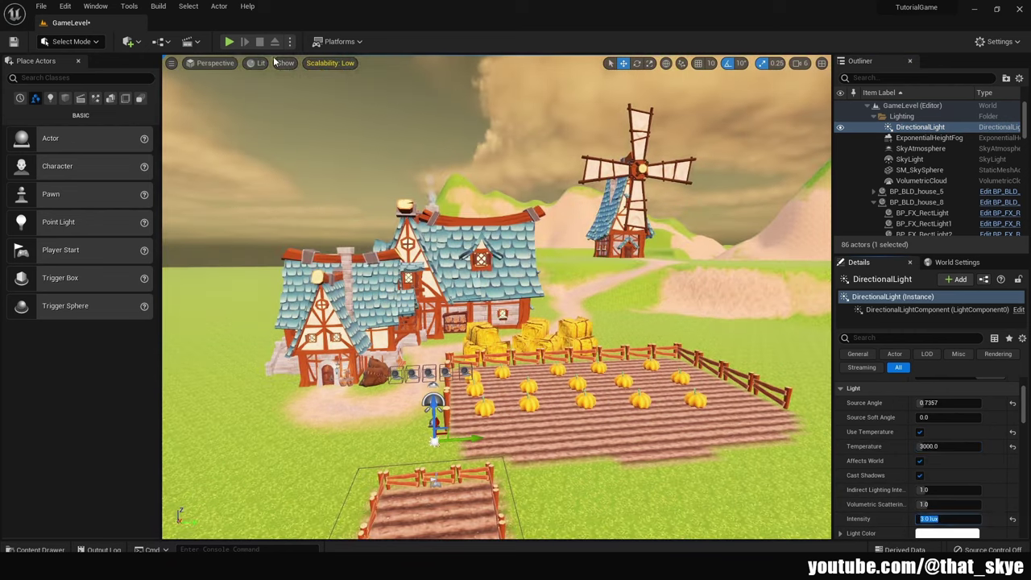
{"action": "key", "text": "alt+p"}
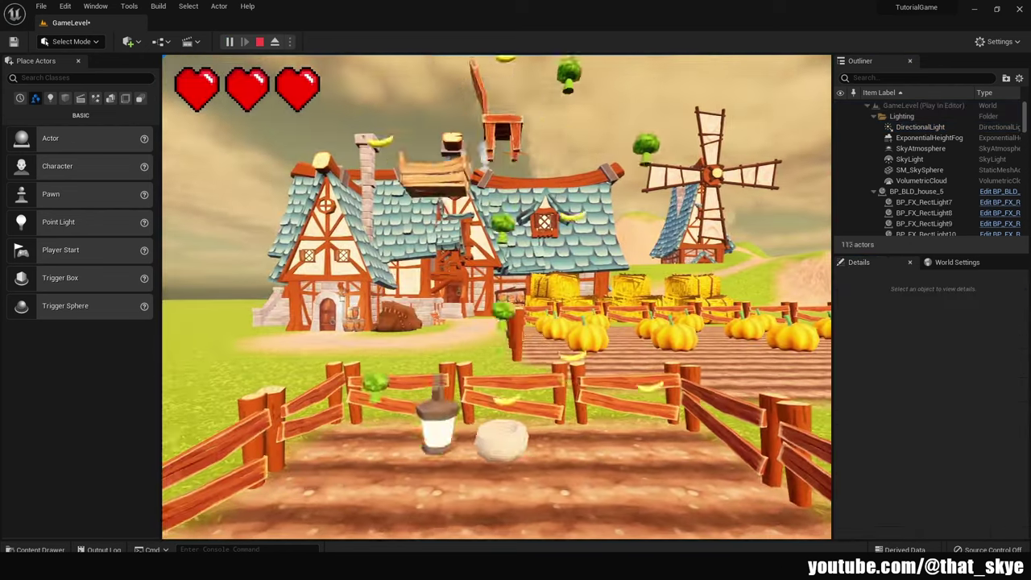
{"action": "key", "text": "Escape"}
{"action": "left_click", "coordinate": [64, 5]}
Check Auto Exposure in Project Settings and start playing GameLevel
{"action": "left_click", "coordinate": [89, 183]}
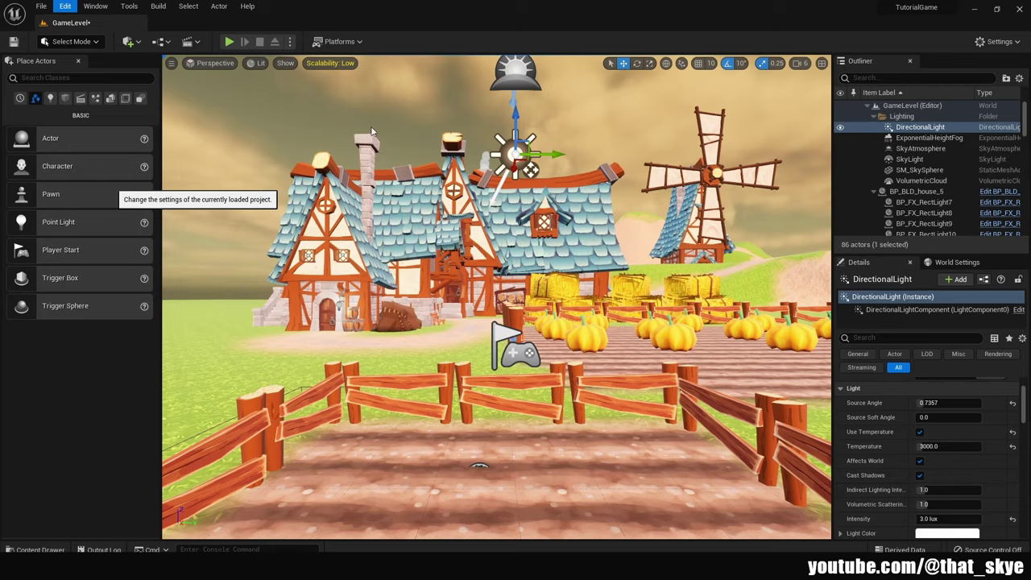
{"action": "type", "text": "auto expos"}
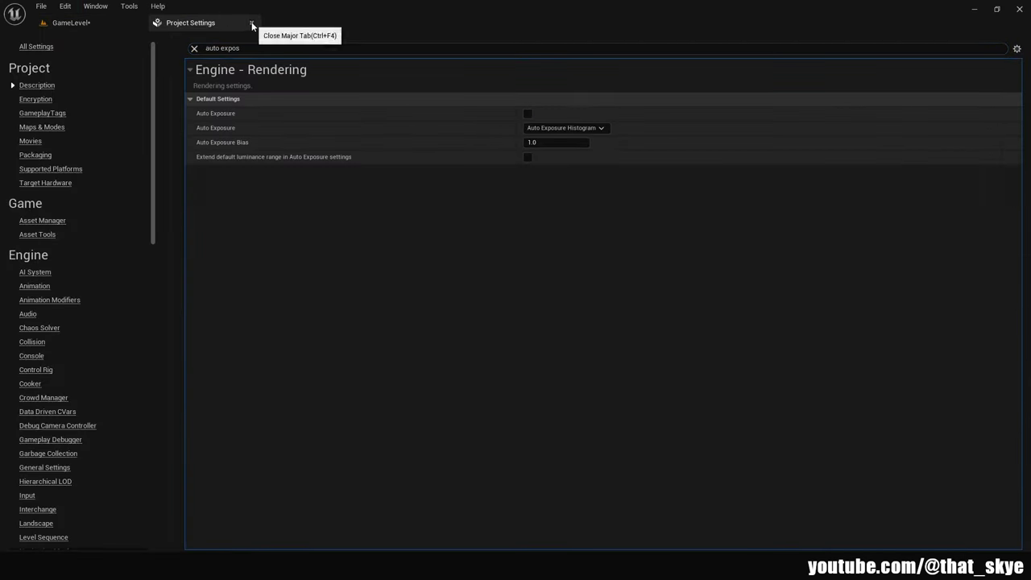
{"action": "left_click", "coordinate": [251, 23]}
{"action": "key", "text": "alt+p"}
{"action": "key", "text": "F11"}
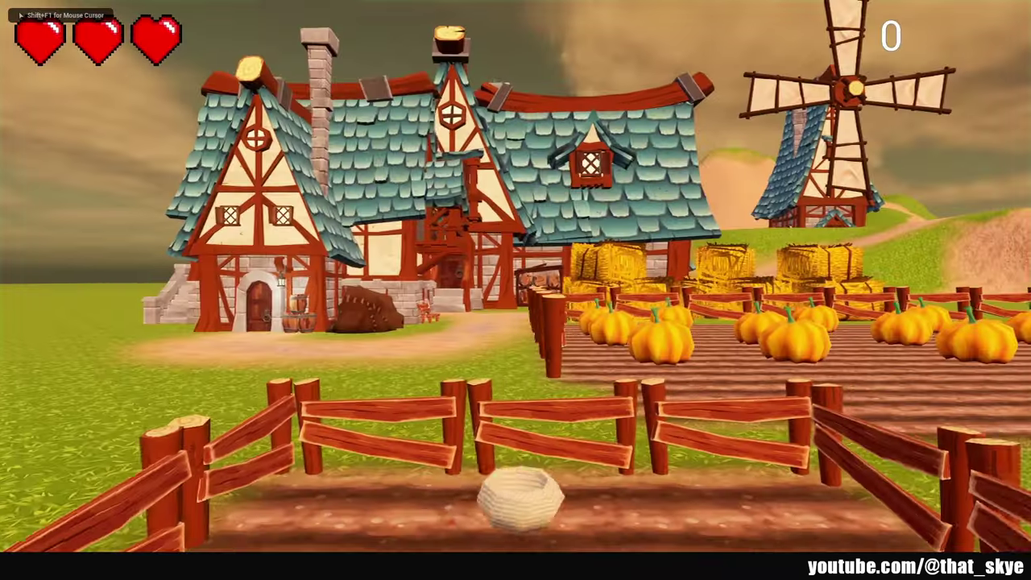
Move the basket left and right with A and D to catch falling fruit
{"action": "key", "text": "a"}
{"action": "key", "text": "d"}
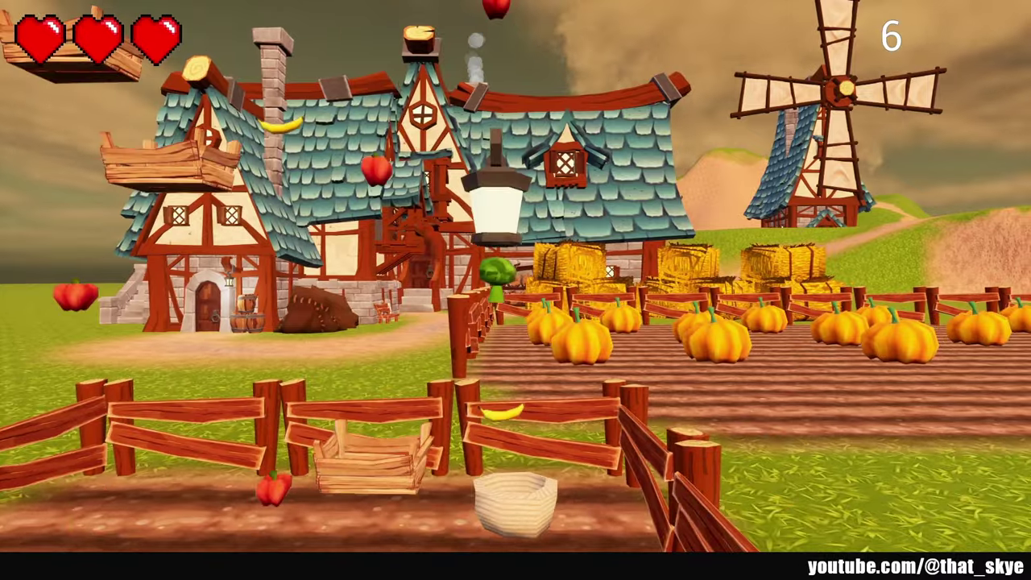
{"action": "key", "text": "a"}
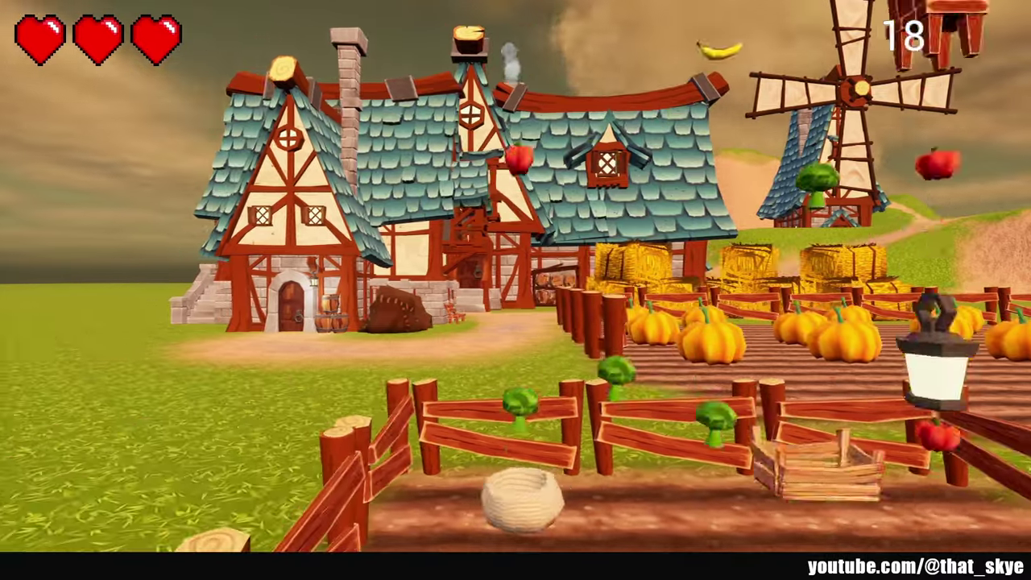